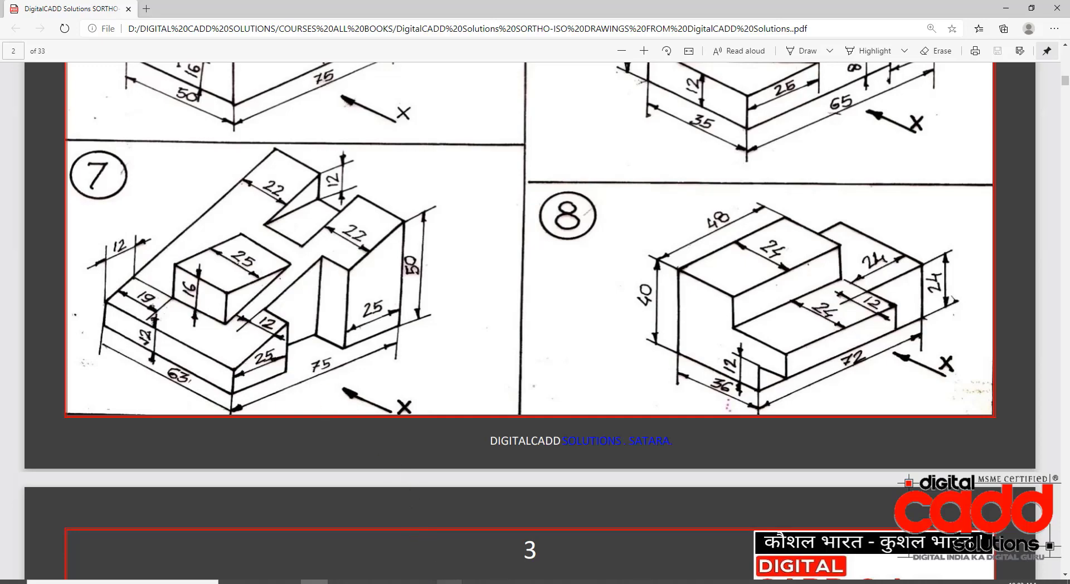
# Step: Switch to the Drawing13DFD drawing in AutoCAD and place one copy of the blue block away from it along the negative Y axis
pyautogui.click(451, 581)
pyautogui.click(430, 557)
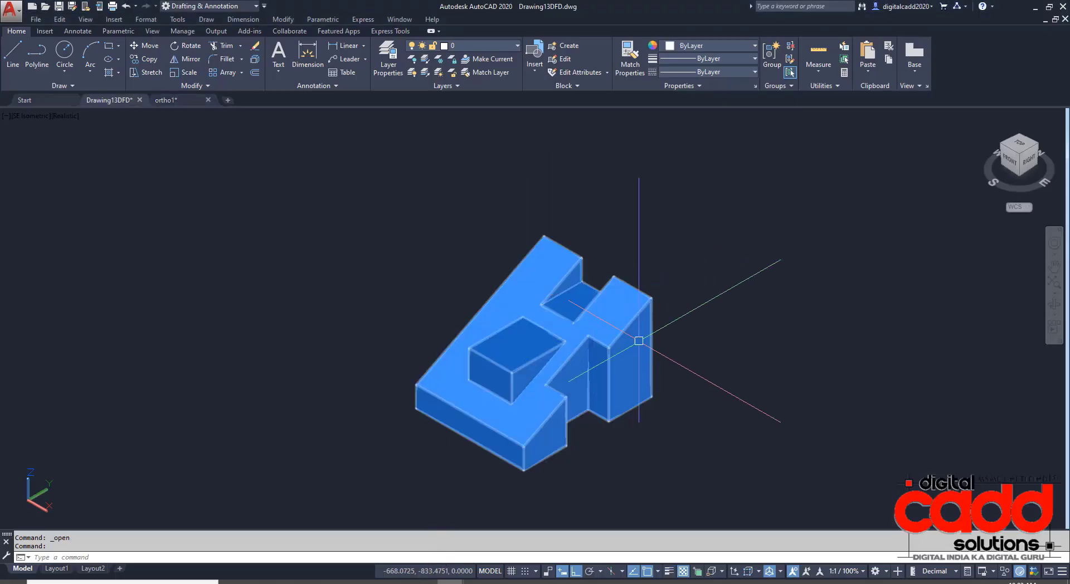
pyautogui.moveTo(638, 404); pyautogui.dragTo(459, 266, button='middle')
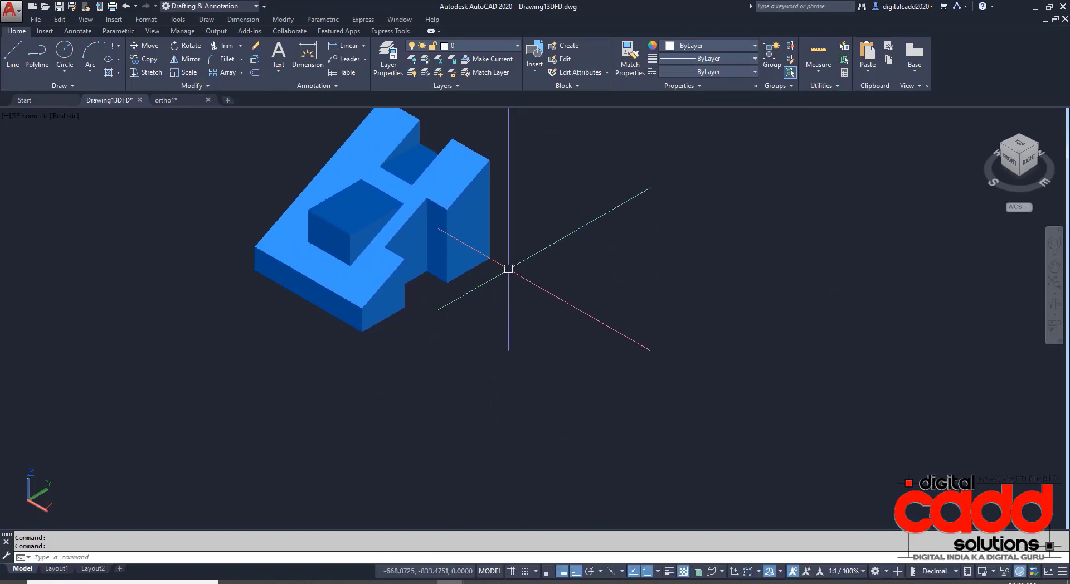
pyautogui.click(440, 223)
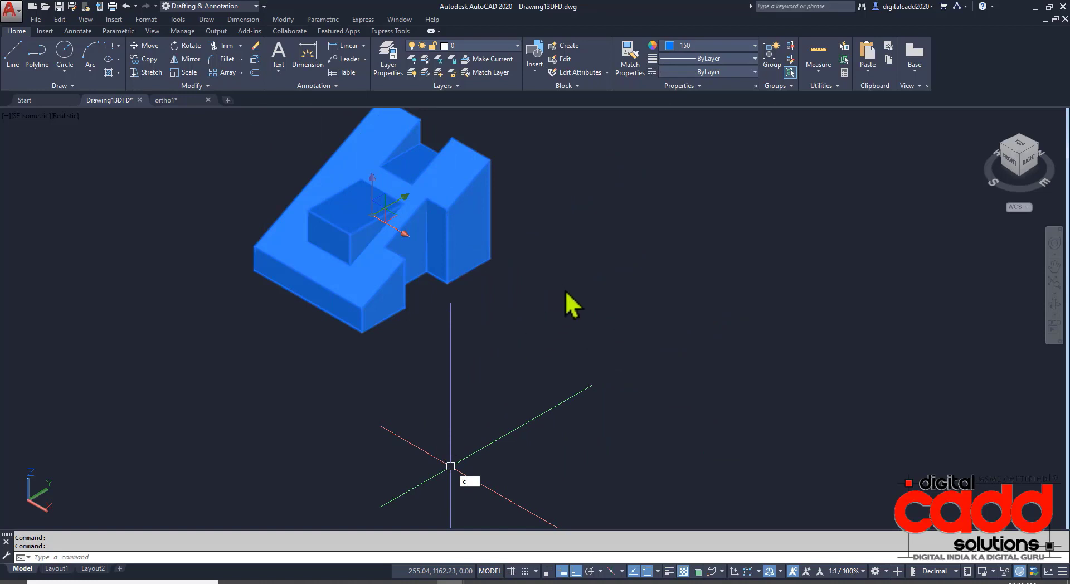
pyautogui.write('o')
pyautogui.press('Return')
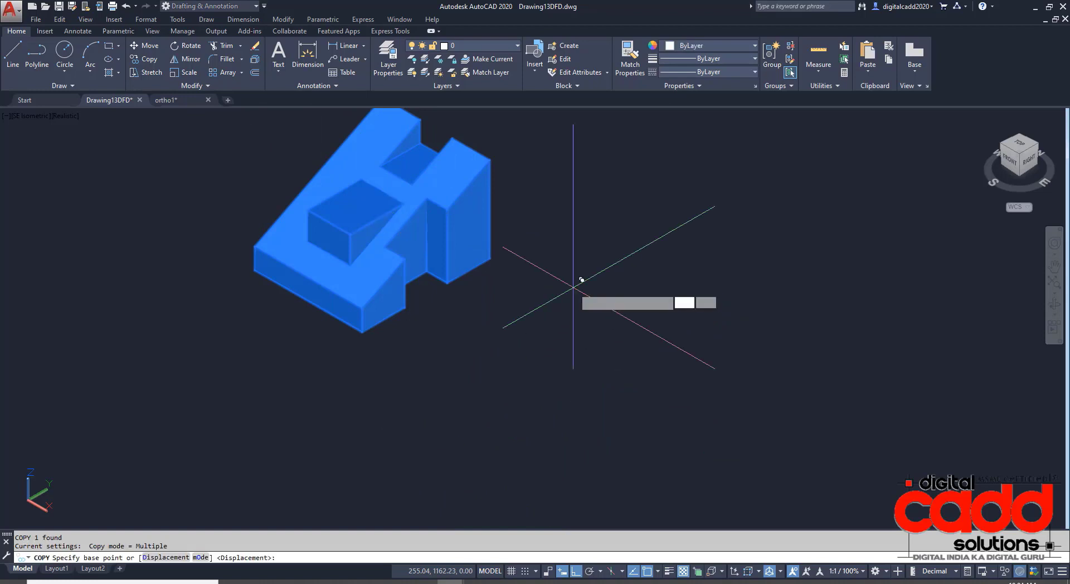
pyautogui.click(573, 287)
pyautogui.click(337, 460)
pyautogui.press('Return')
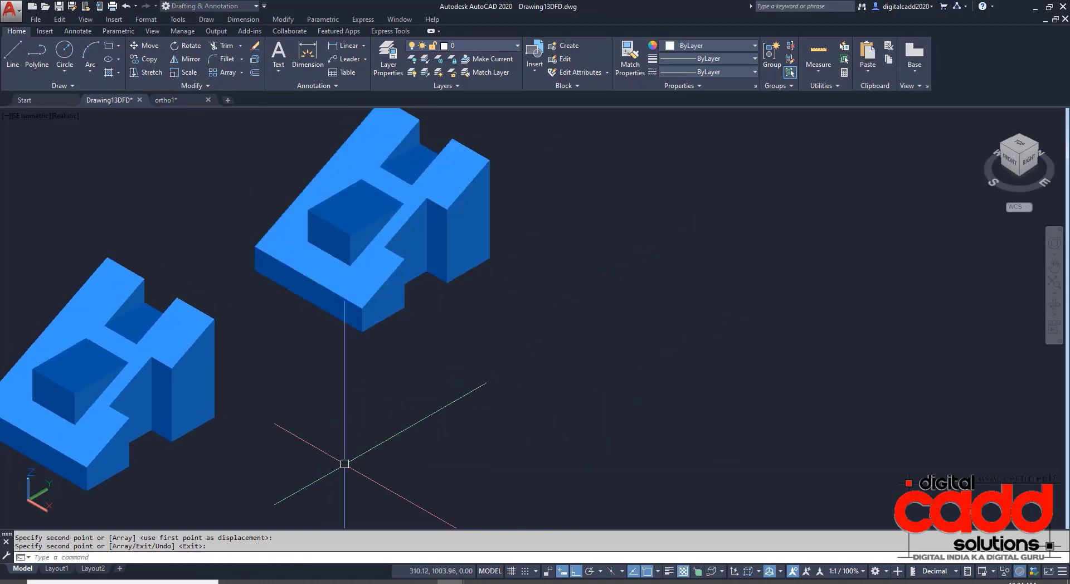
# Step: Place another copy of the original blue block away from it along the positive X axis
pyautogui.press('Return')
pyautogui.click(461, 201)
pyautogui.press('Return')
pyautogui.click(563, 218)
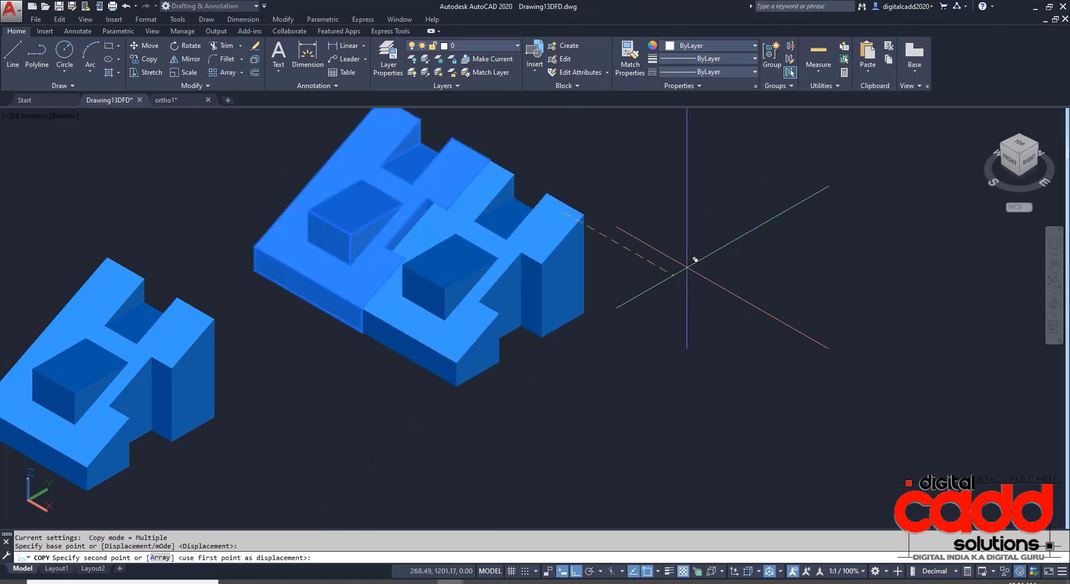
pyautogui.click(882, 315)
pyautogui.press('Return')
pyautogui.scroll(-5, 569, 255)
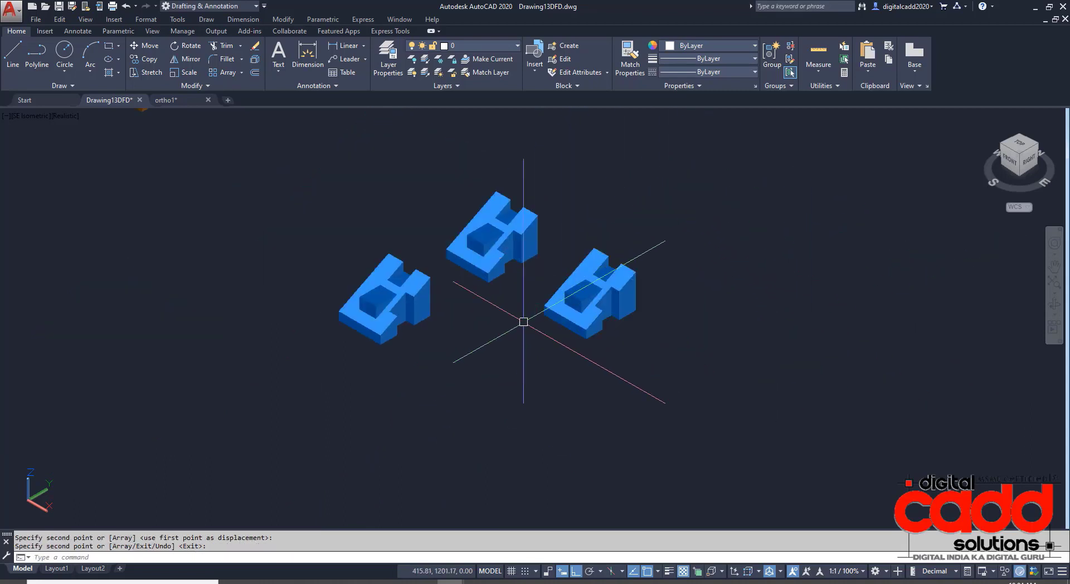
# Step: Move all three blue blocks together along the positive Y axis, well clear of the other coloured models
pyautogui.scroll(-6, 558, 334)
pyautogui.press('Return')
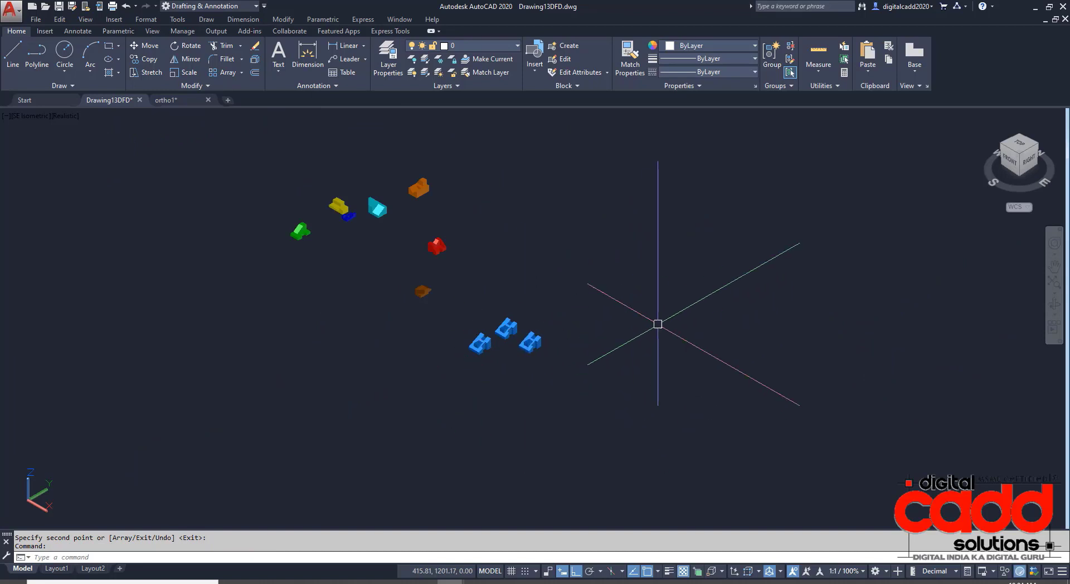
pyautogui.click(659, 296)
pyautogui.click(427, 399)
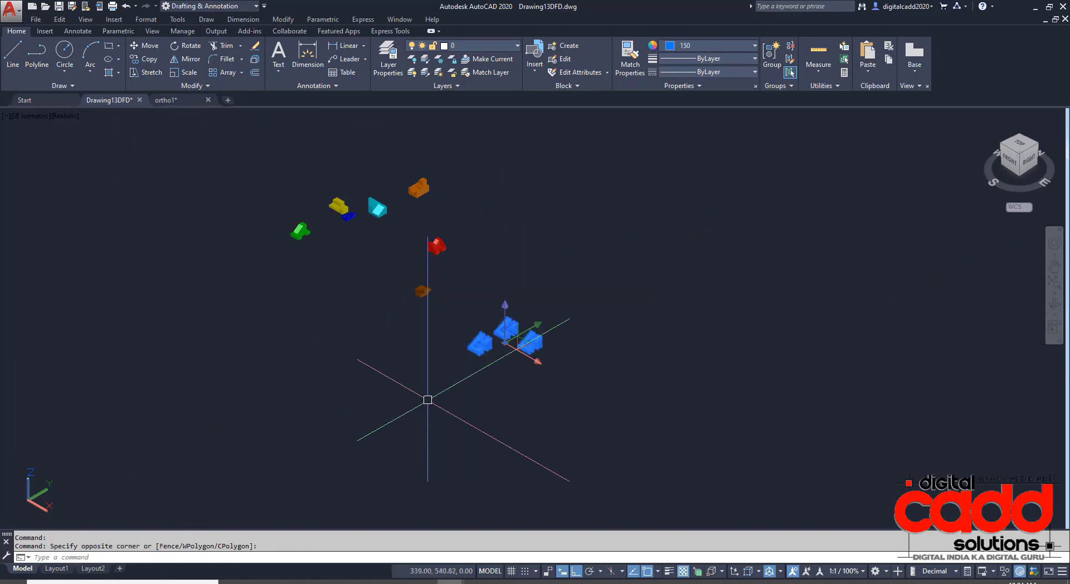
pyautogui.press('m')
pyautogui.press('Return')
pyautogui.click(429, 435)
pyautogui.click(846, 189)
pyautogui.press('Return')
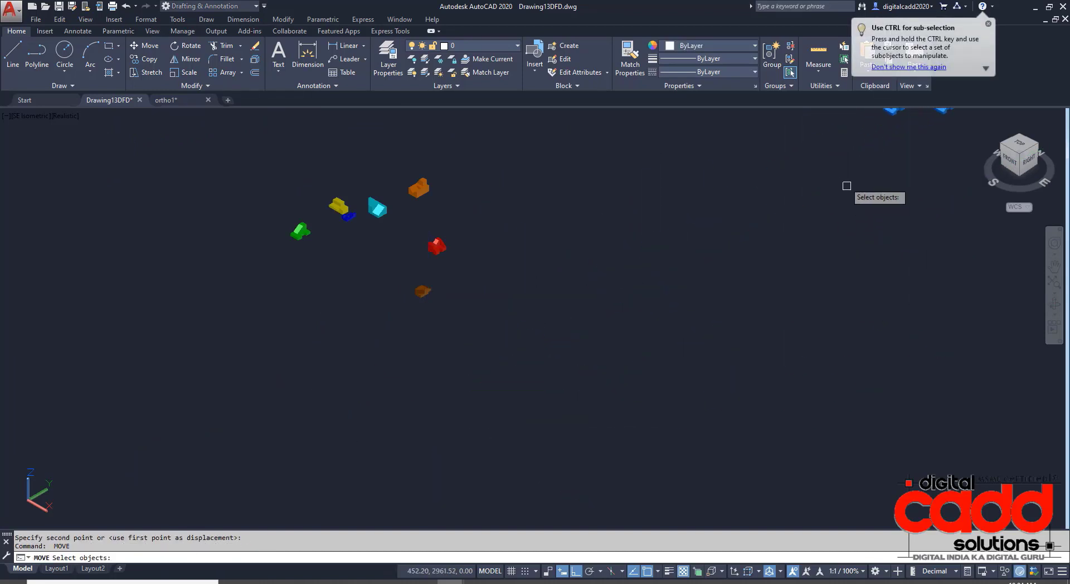
pyautogui.moveTo(846, 186); pyautogui.dragTo(401, 414, button='middle')
pyautogui.scroll(3, 462, 373)
pyautogui.scroll(4, 455, 293)
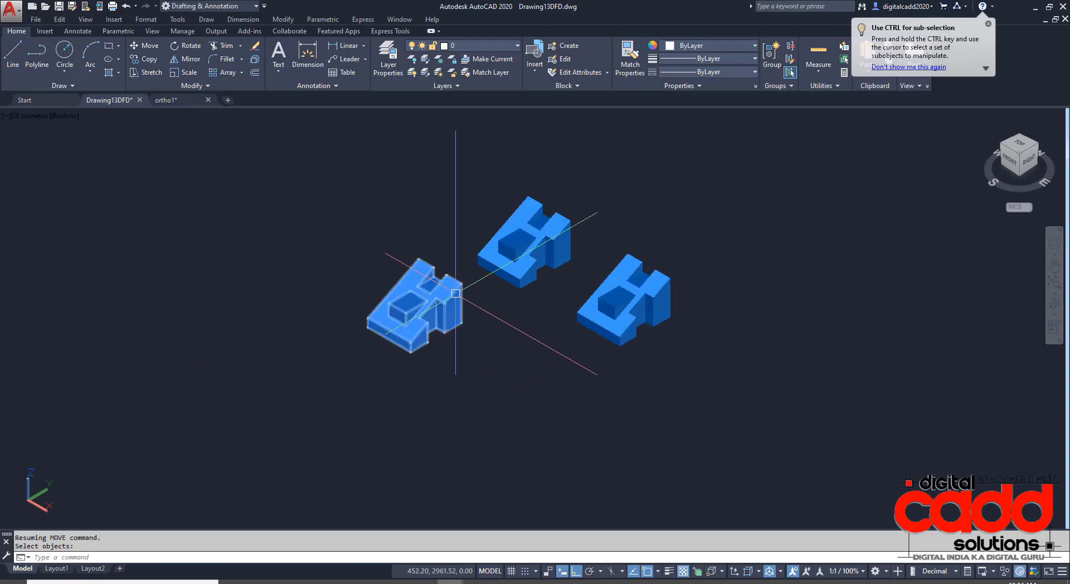
pyautogui.scroll(6, 502, 317)
pyautogui.press('Return')
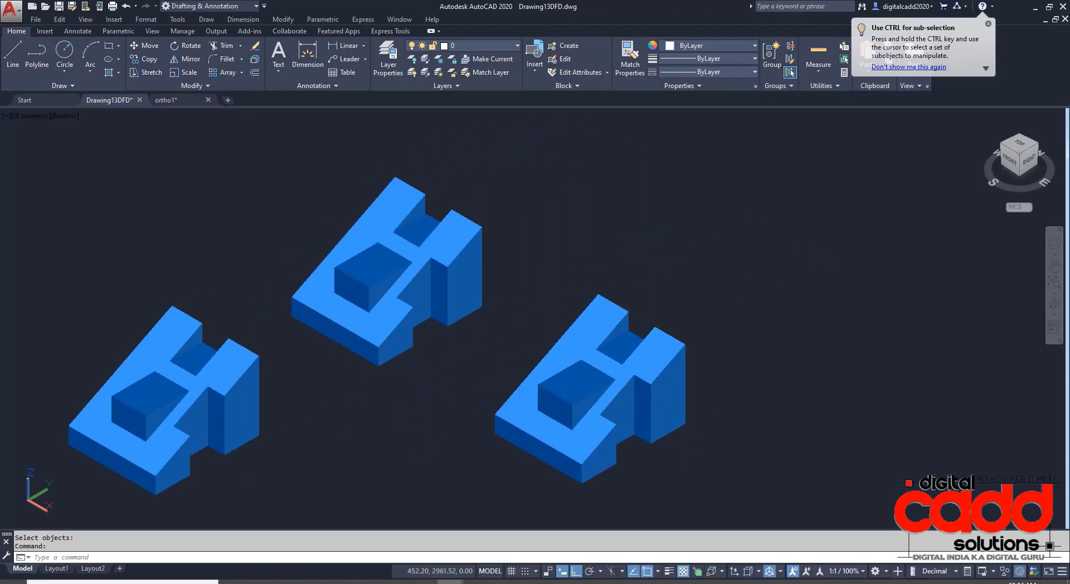
# Step: In the Right view, move one of the two overlapping blocks about 170 units along the positive Y axis
pyautogui.moveTo(474, 345); pyautogui.dragTo(482, 341, button='middle')
pyautogui.click(1032, 167)
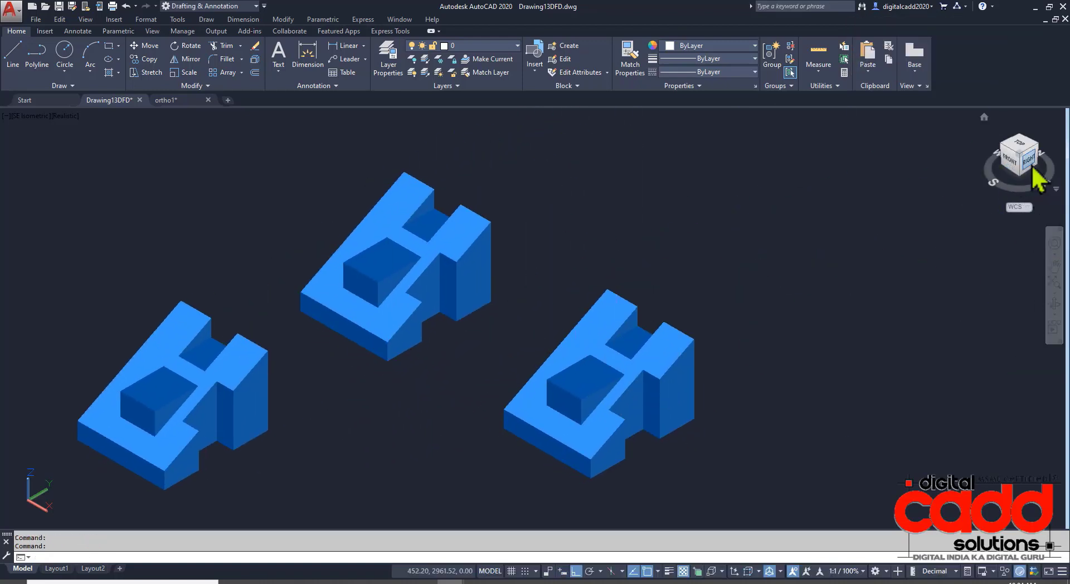
pyautogui.scroll(6, 702, 345)
pyautogui.moveTo(824, 178); pyautogui.dragTo(526, 345, button='middle')
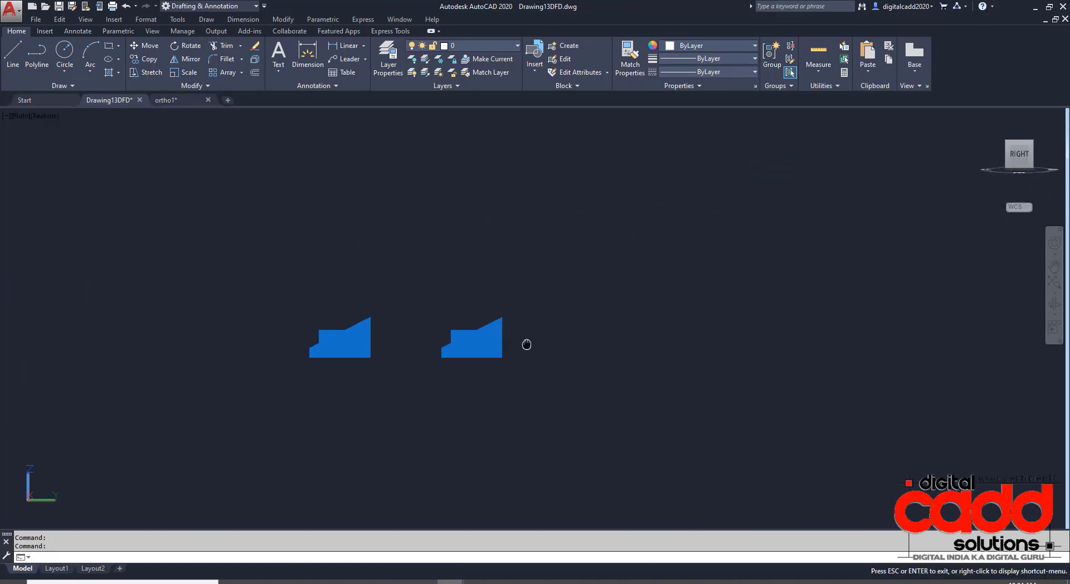
pyautogui.scroll(3, 524, 351)
pyautogui.click(436, 377)
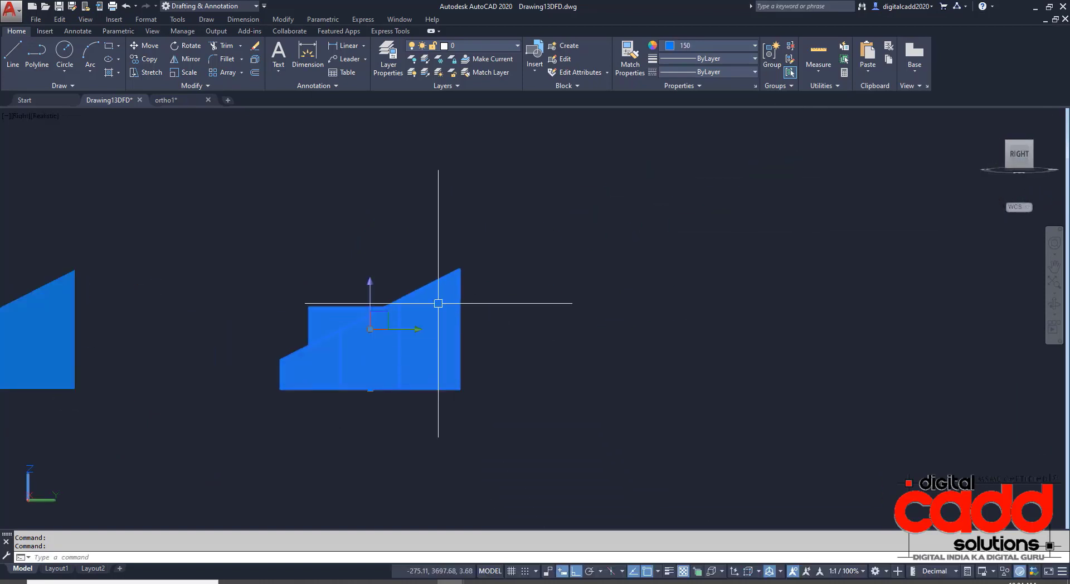
pyautogui.click(370, 329)
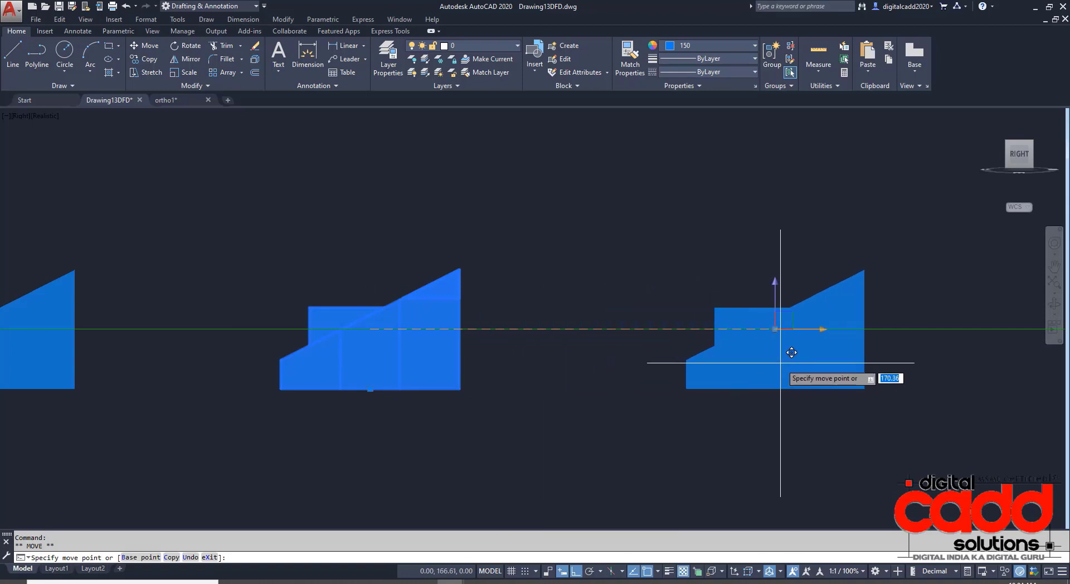
pyautogui.moveTo(561, 381); pyautogui.dragTo(670, 301, button='middle')
pyautogui.press('Escape')
pyautogui.moveTo(264, 376); pyautogui.dragTo(350, 296, button='middle')
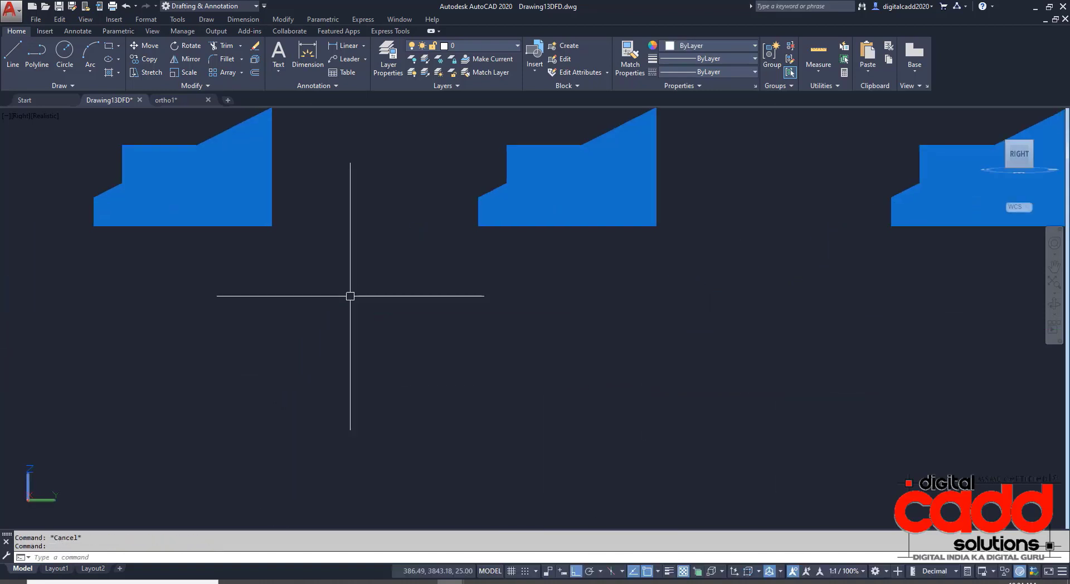
pyautogui.click(231, 211)
pyautogui.write('m')
pyautogui.press('space')
pyautogui.click(347, 177)
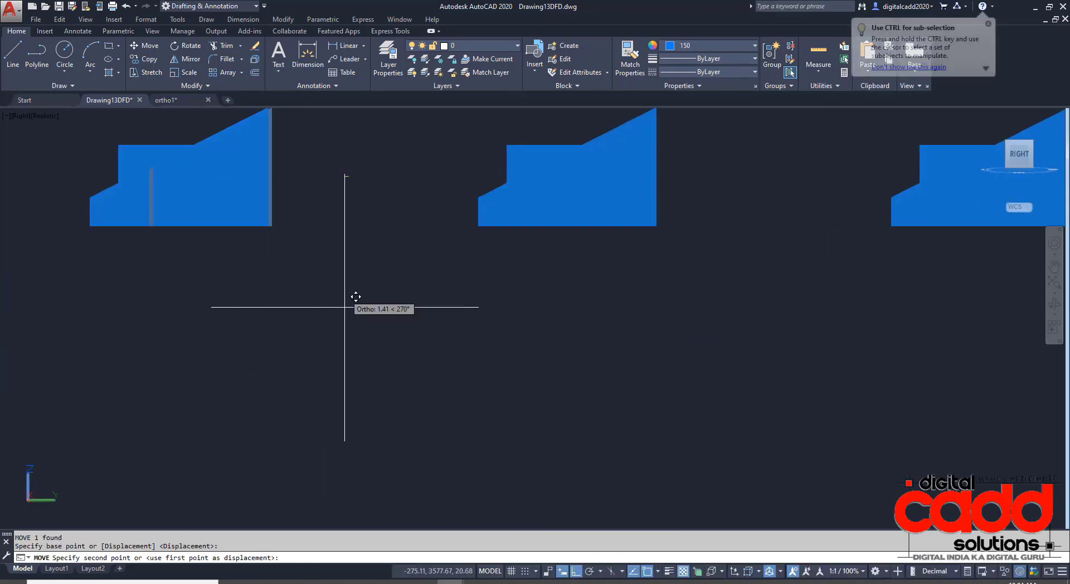
pyautogui.press('Escape')
# Step: Lower the leftmost block along the Z axis and shift it along Y so it sits beneath the middle block
pyautogui.click(214, 188)
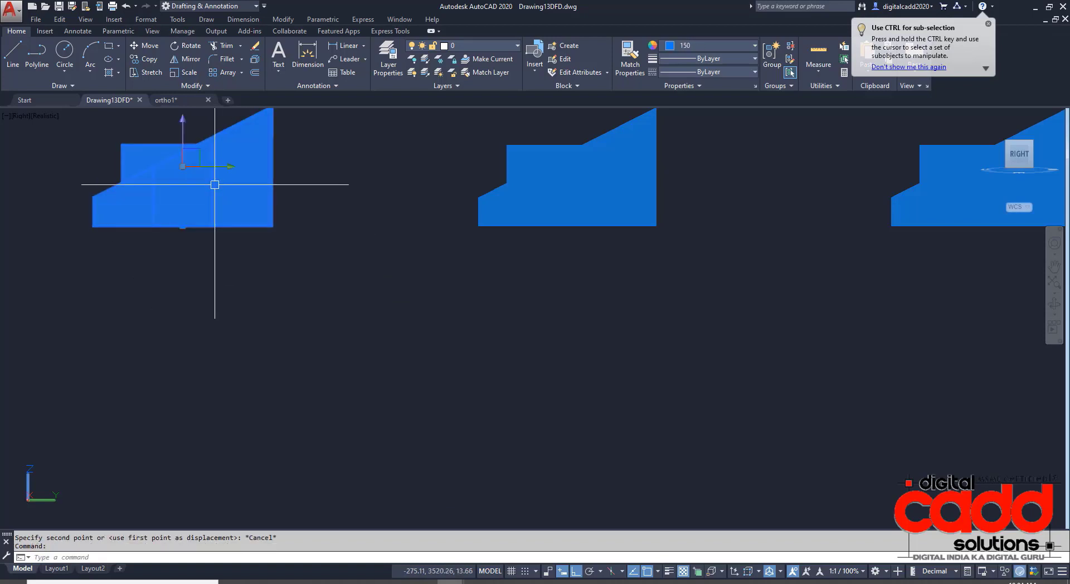
pyautogui.click(183, 126)
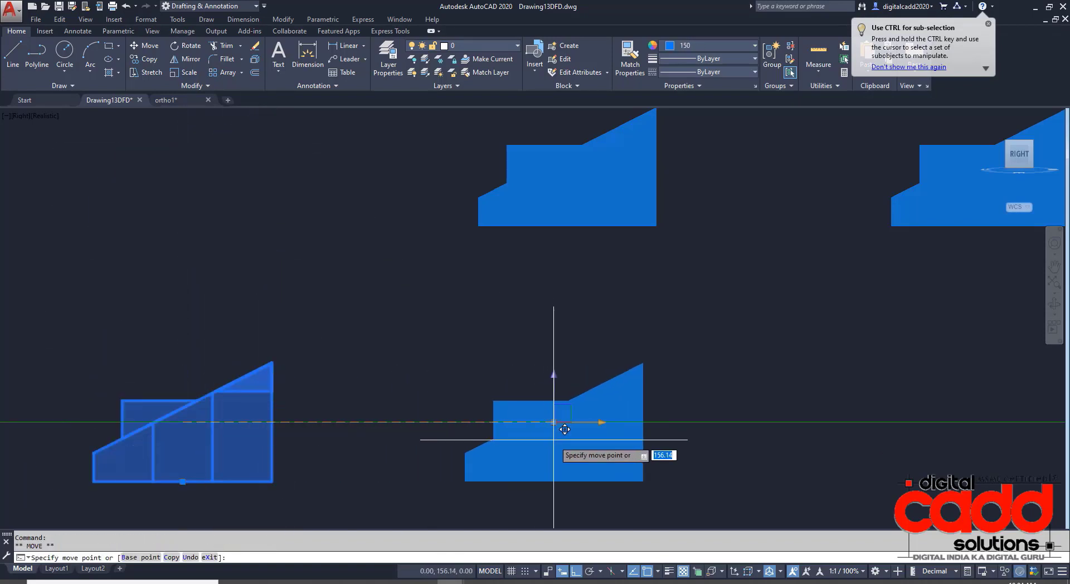
pyautogui.click(563, 424)
pyautogui.moveTo(696, 405); pyautogui.dragTo(501, 418, button='middle')
pyautogui.press('Escape')
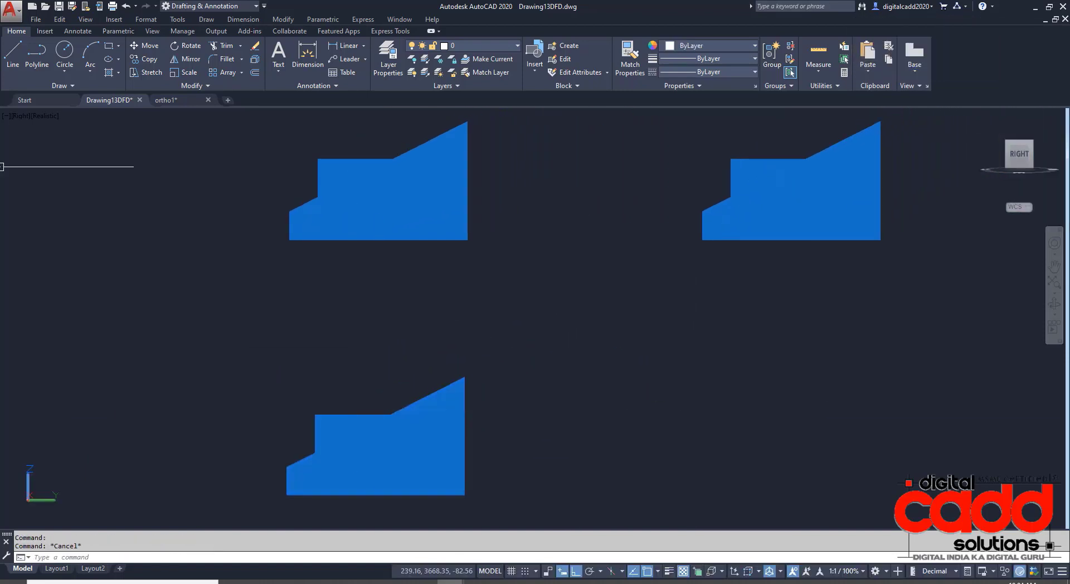
# Step: Switch to the SE Isometric view and frame the three blue blocks
pyautogui.click(22, 117)
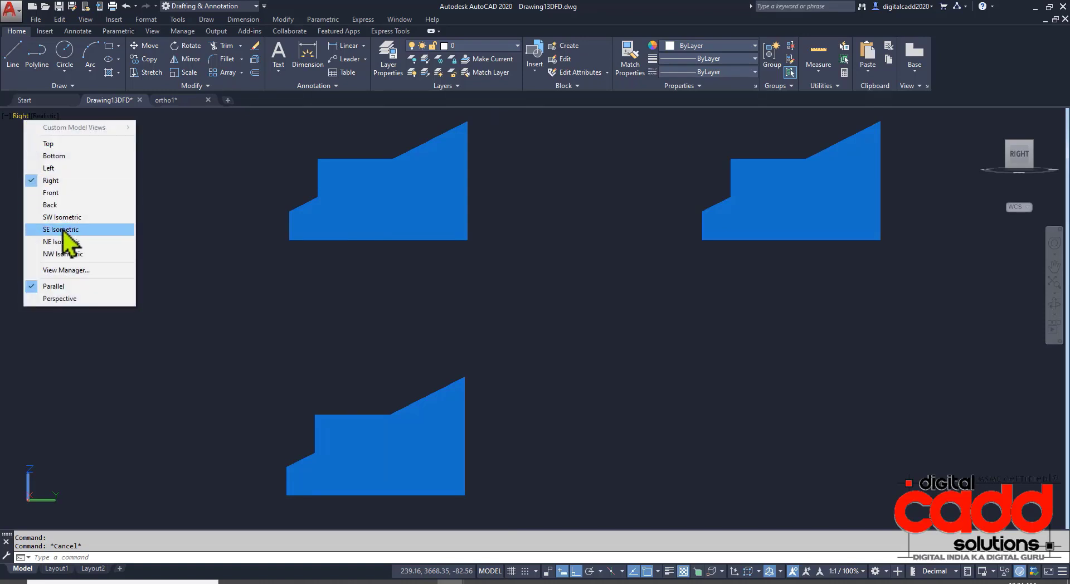
pyautogui.click(75, 245)
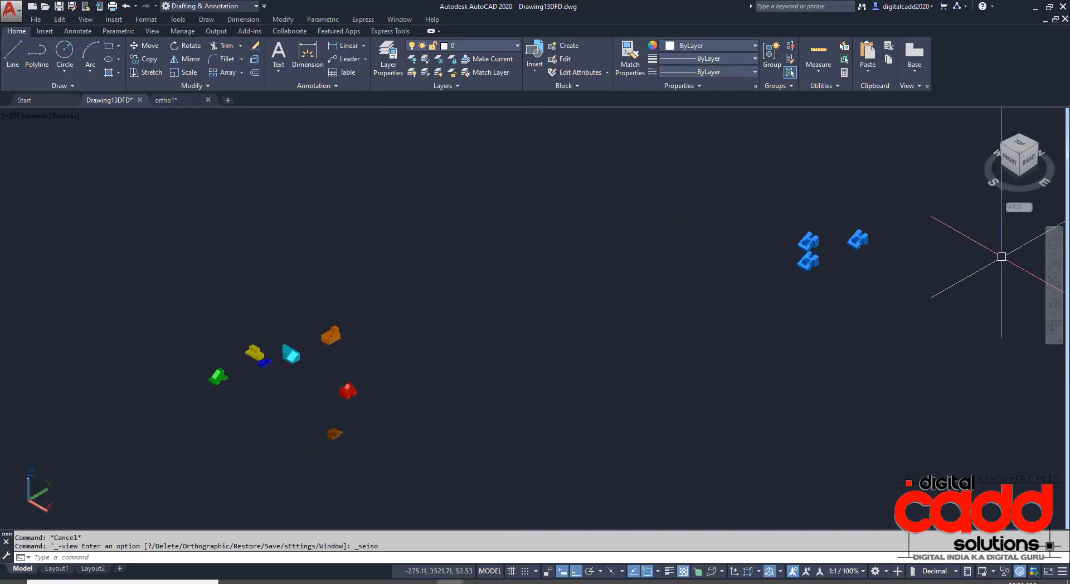
pyautogui.moveTo(922, 255); pyautogui.dragTo(719, 312, button='middle')
pyautogui.scroll(6, 647, 336)
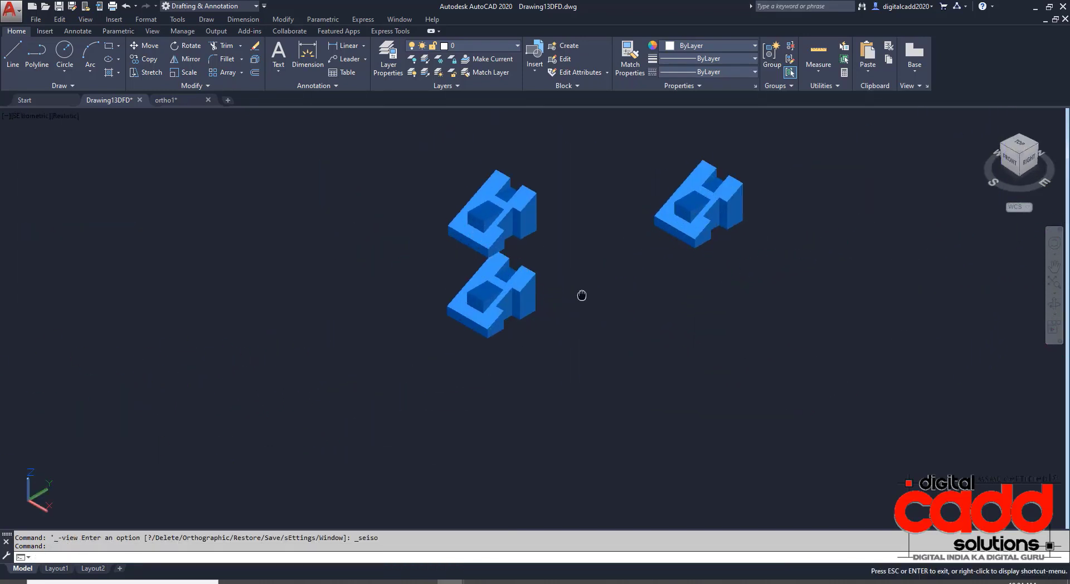
pyautogui.moveTo(580, 296); pyautogui.dragTo(440, 344, button='middle')
pyautogui.scroll(4, 432, 334)
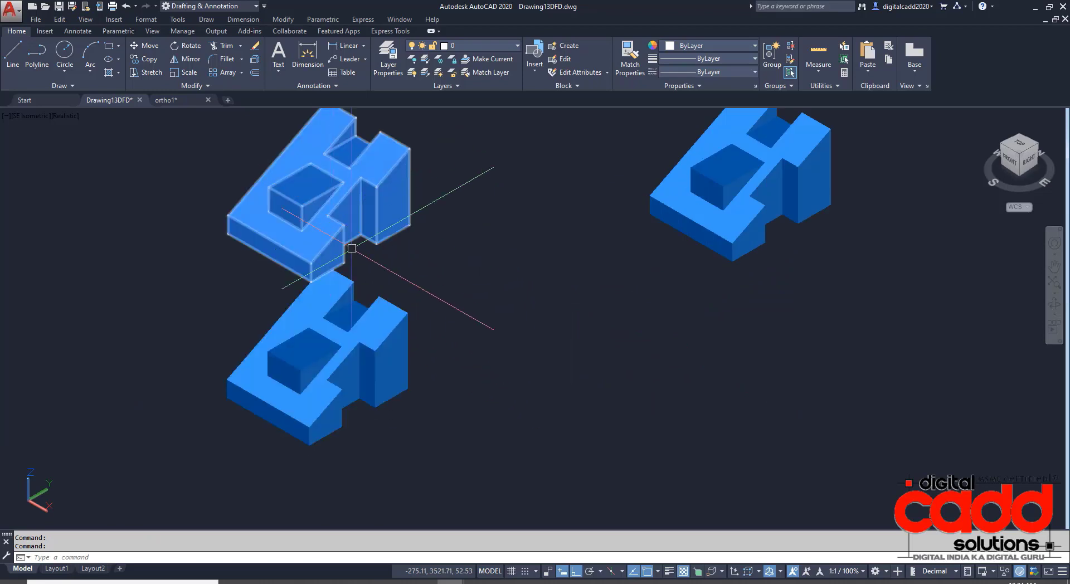
# Step: Rotate the lower block a quarter turn about the Y axis with 3DROTATE so its top faces the positive X direction
pyautogui.click(390, 362)
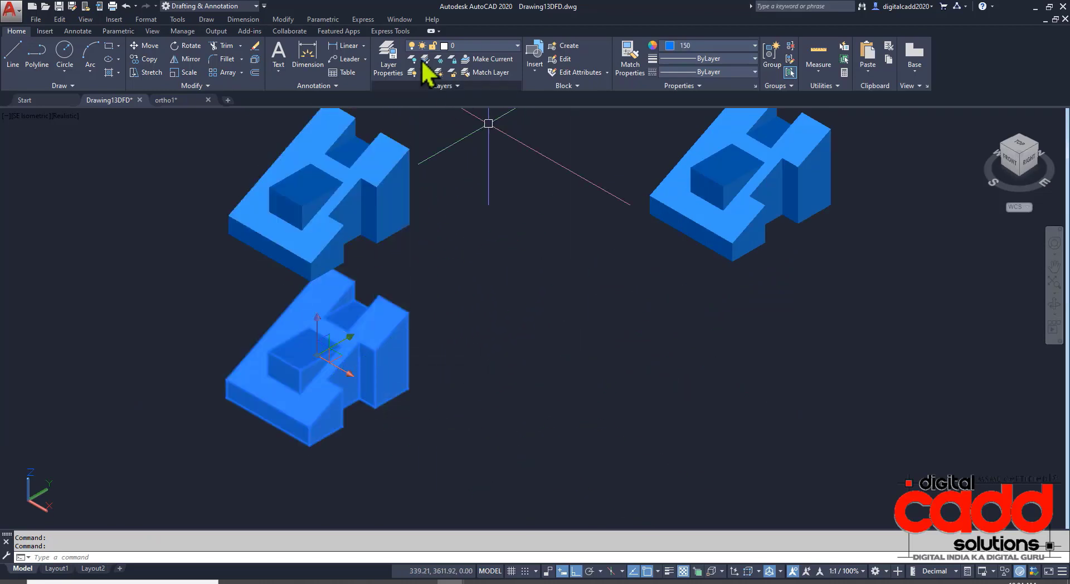
pyautogui.write('3')
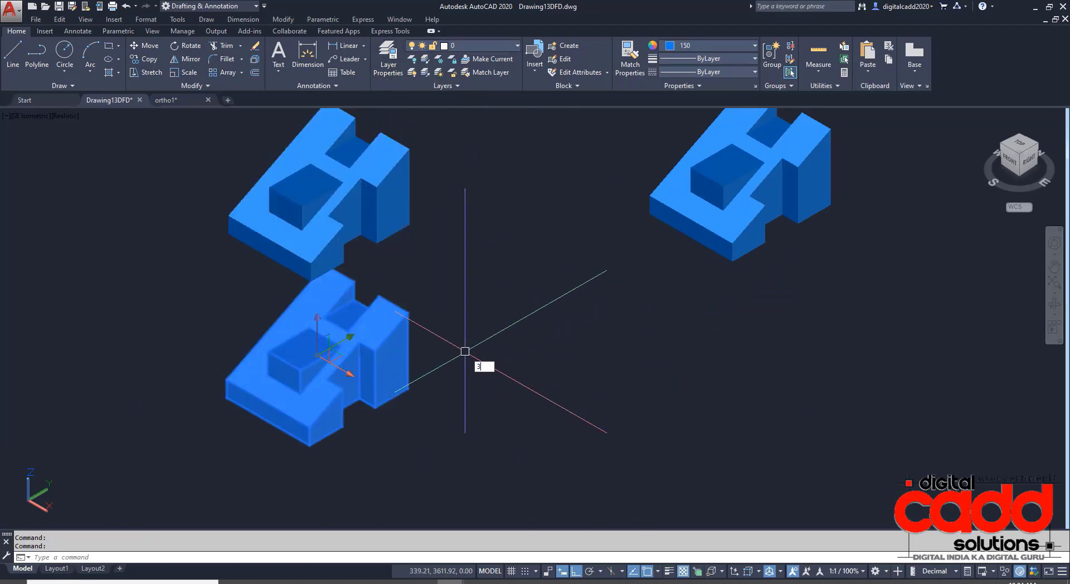
pyautogui.write('DRo')
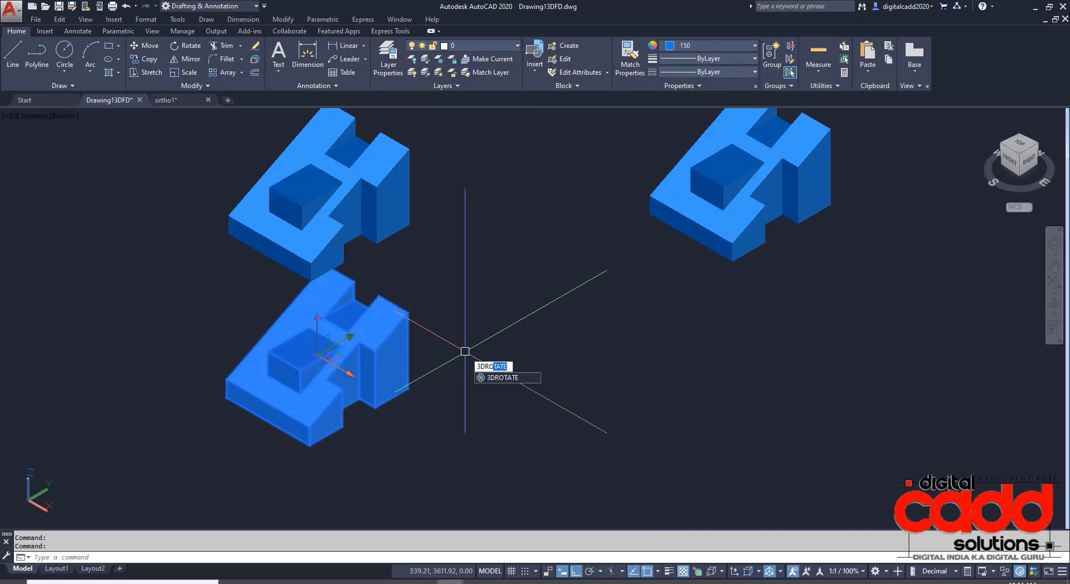
pyautogui.press('Return')
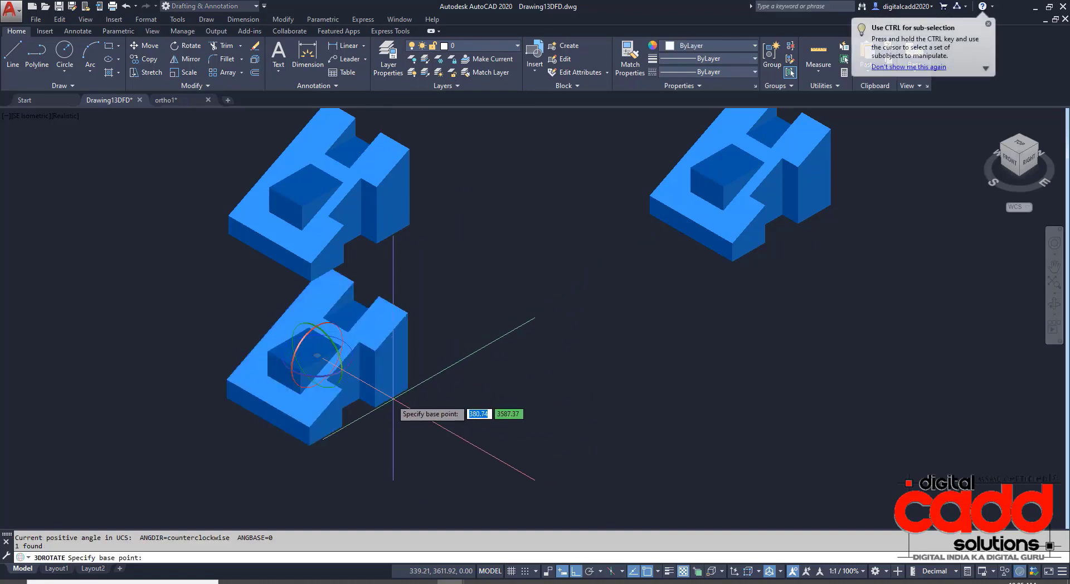
pyautogui.click(317, 355)
pyautogui.click(341, 365)
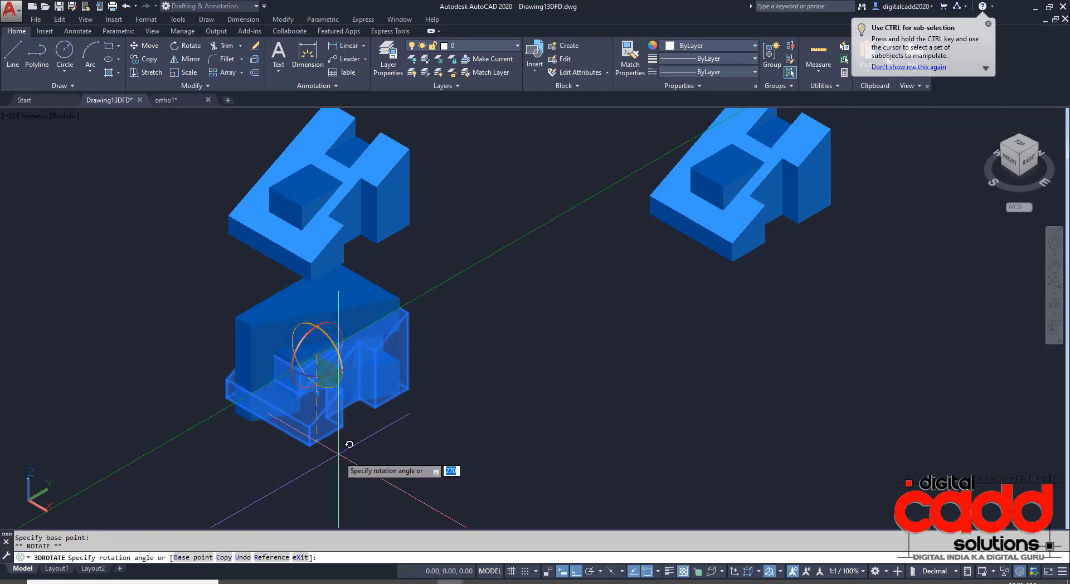
pyautogui.press('Return')
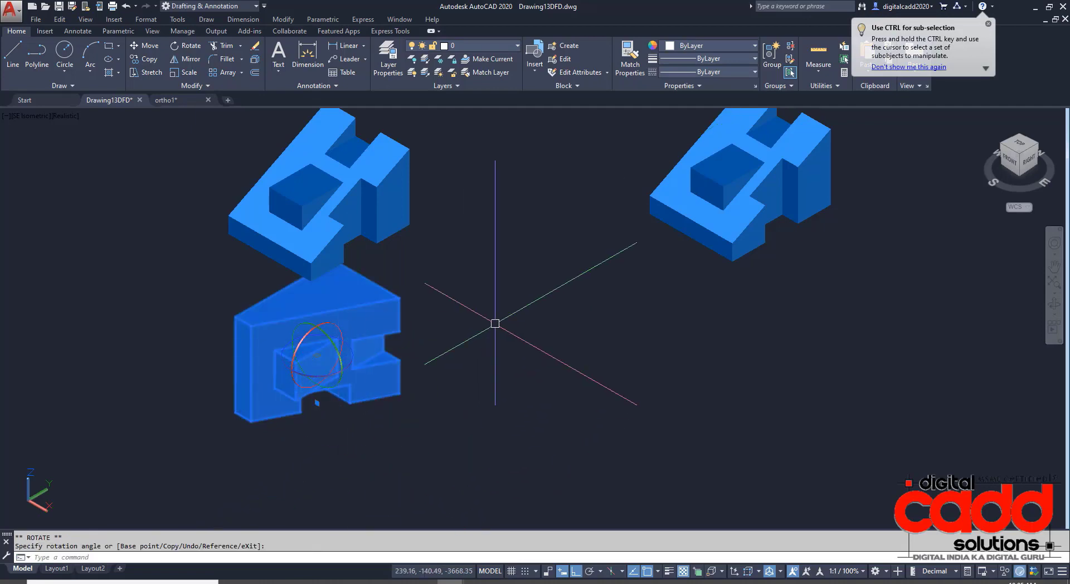
# Step: Rotate the separate block a quarter turn about the Z axis with 3DROTATE so its low end faces the positive X direction
pyautogui.moveTo(495, 321); pyautogui.dragTo(497, 431, button='middle')
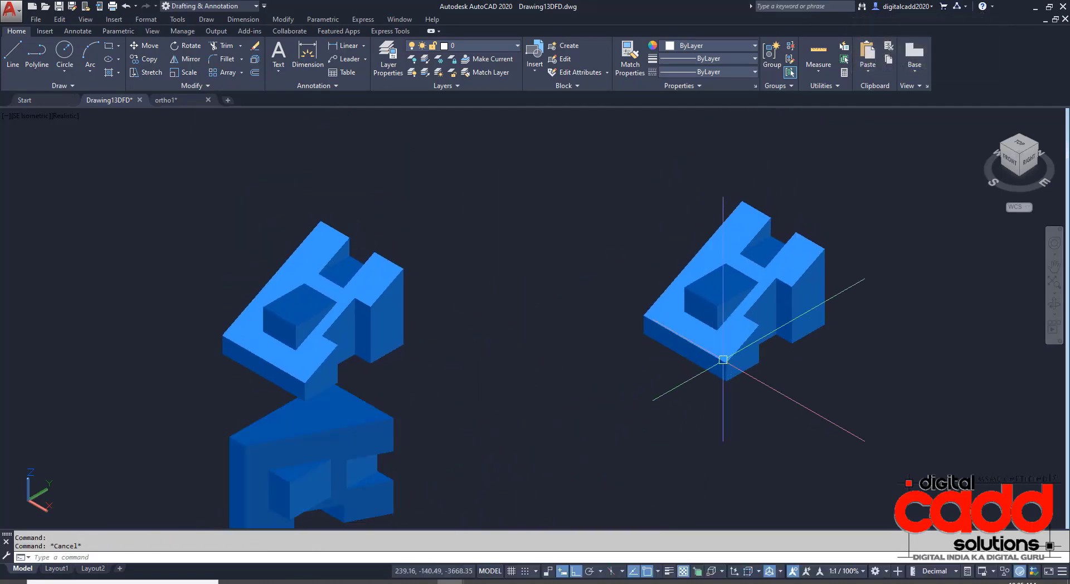
pyautogui.click(718, 351)
pyautogui.moveTo(853, 342); pyautogui.dragTo(600, 401, button='middle')
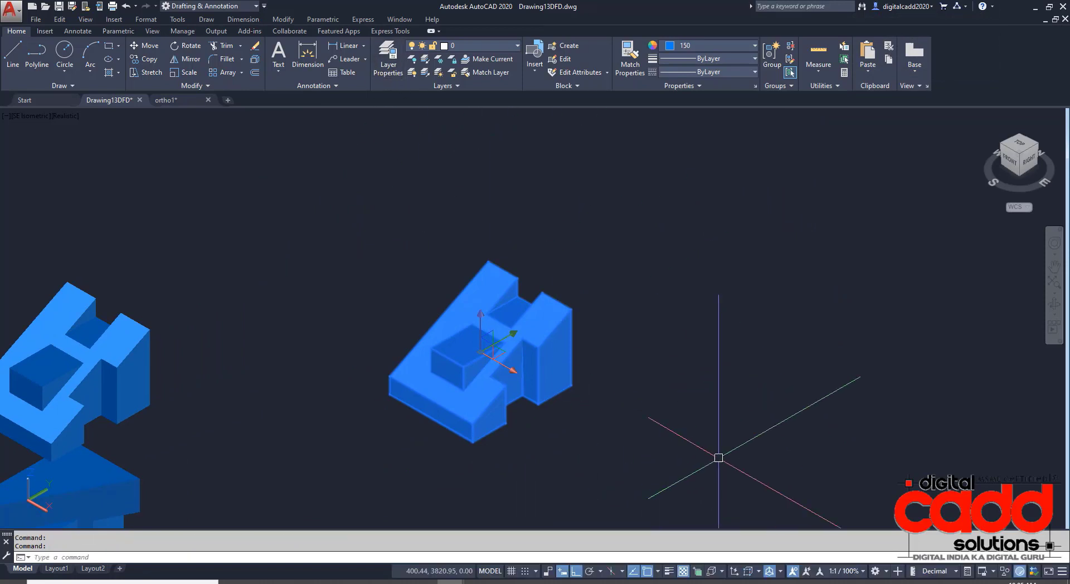
pyautogui.write('3DR')
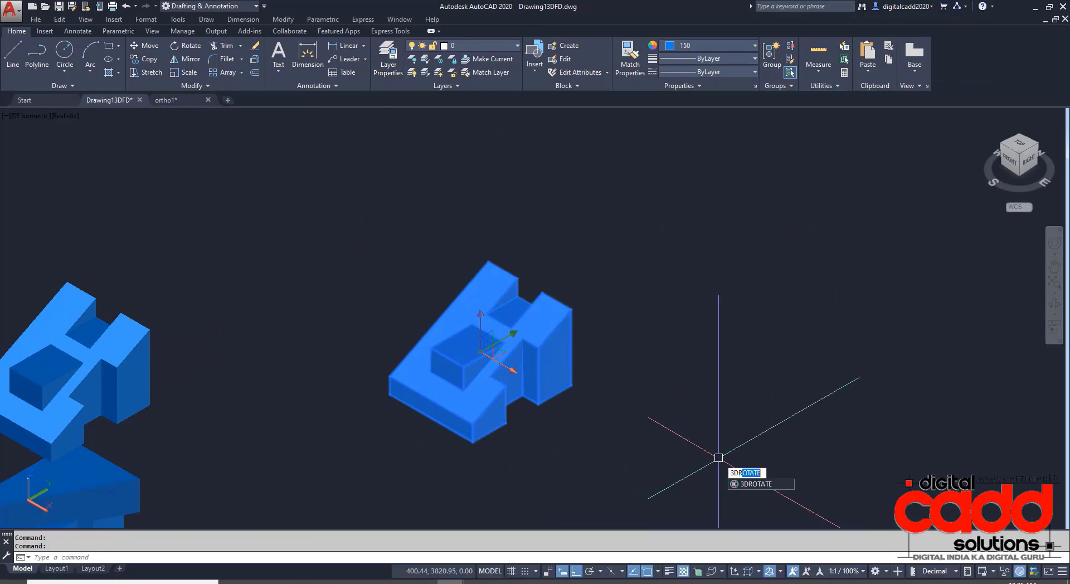
pyautogui.write('O')
pyautogui.press('Return')
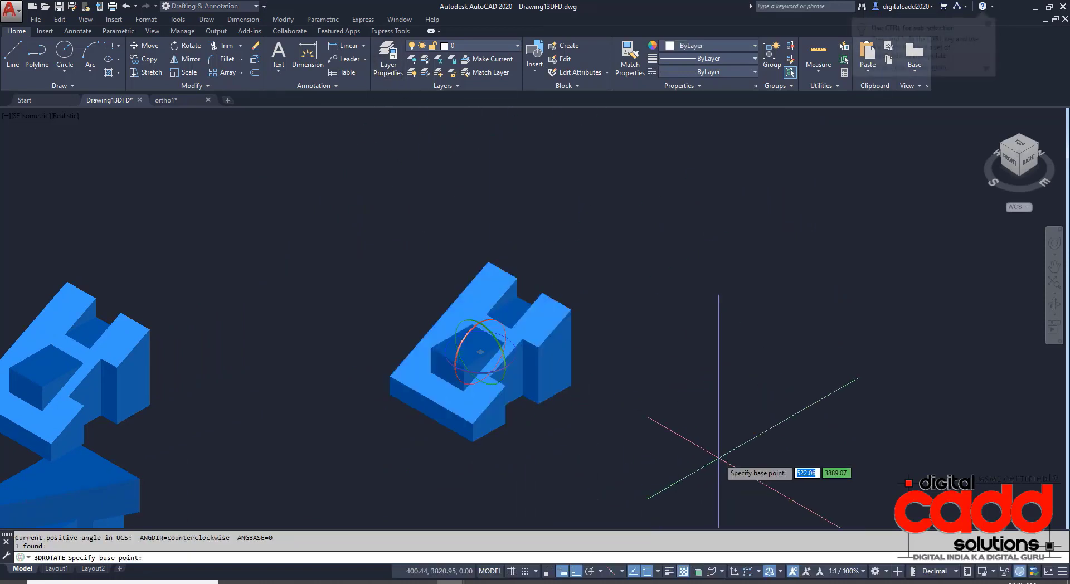
pyautogui.click(519, 364)
pyautogui.press('Escape')
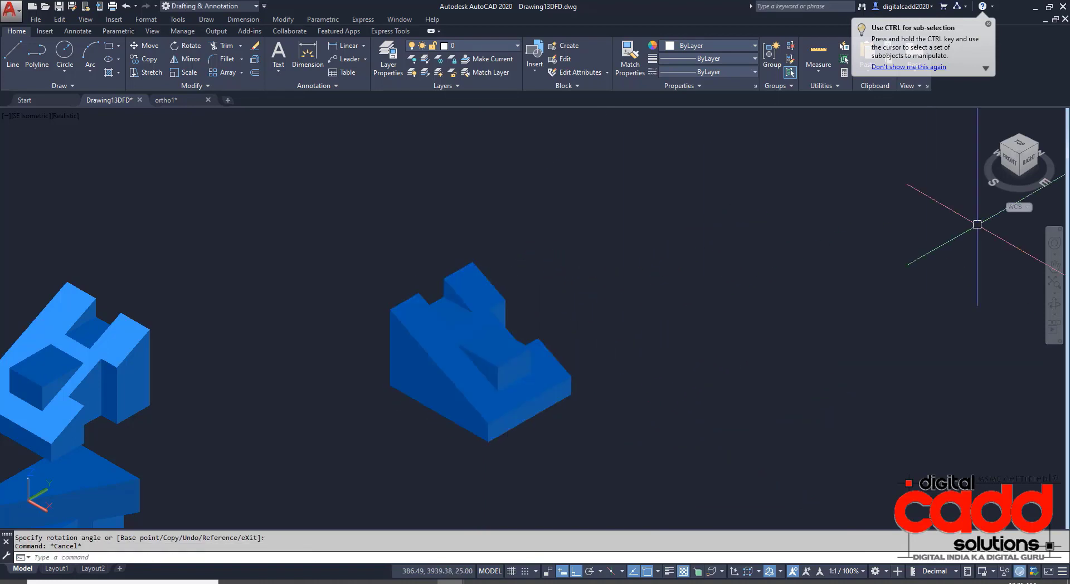
# Step: Show the three blocks in the Right view with the Conceptual visual style
pyautogui.click(1027, 162)
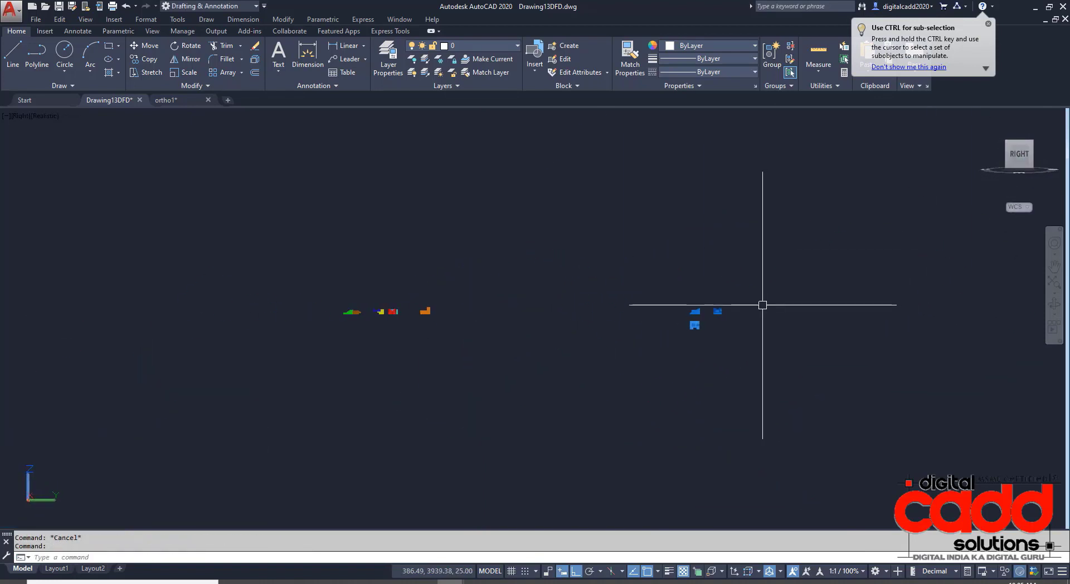
pyautogui.scroll(4, 677, 328)
pyautogui.moveTo(358, 423); pyautogui.dragTo(466, 366, button='middle')
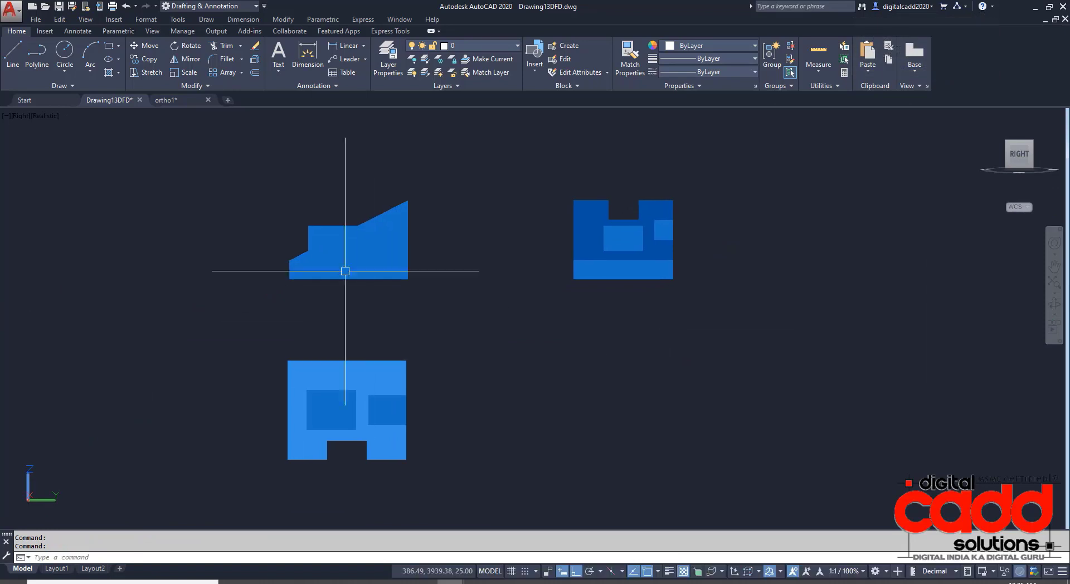
pyautogui.moveTo(346, 270); pyautogui.dragTo(402, 282, button='middle')
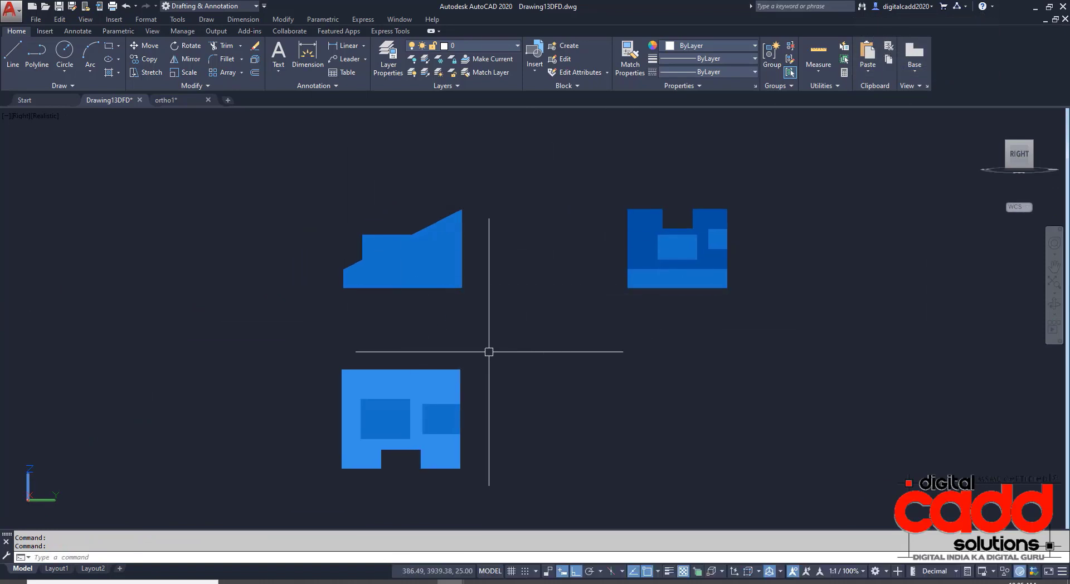
pyautogui.click(46, 116)
pyautogui.click(86, 157)
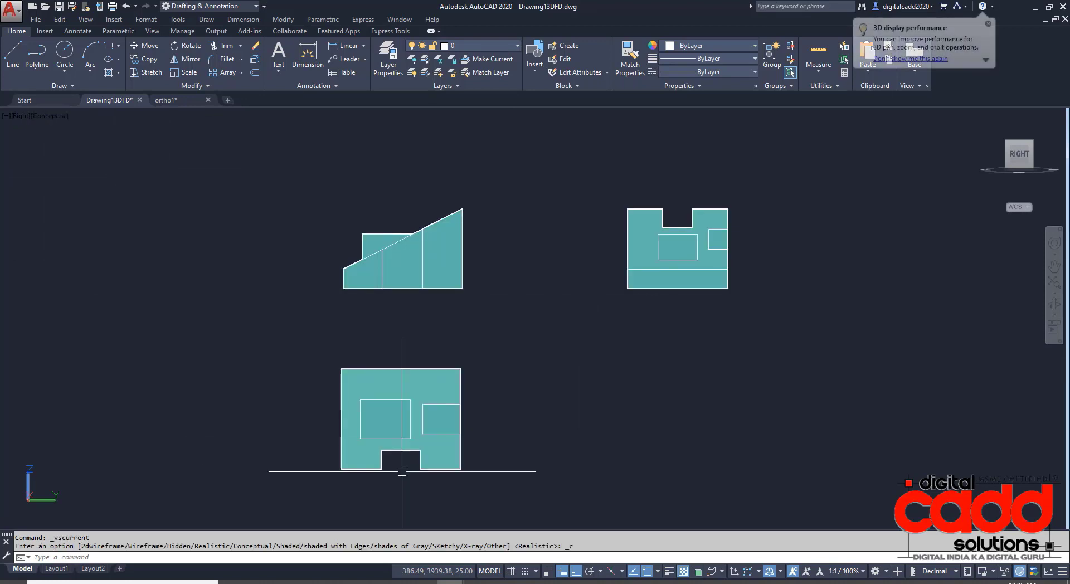
pyautogui.scroll(2, 429, 385)
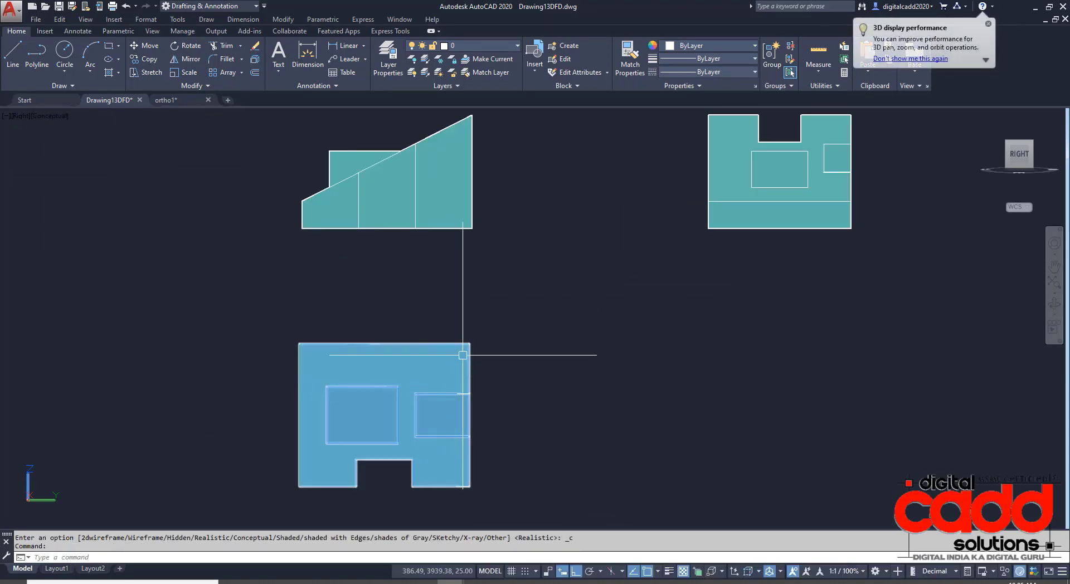
pyautogui.write('l')
pyautogui.press('Return')
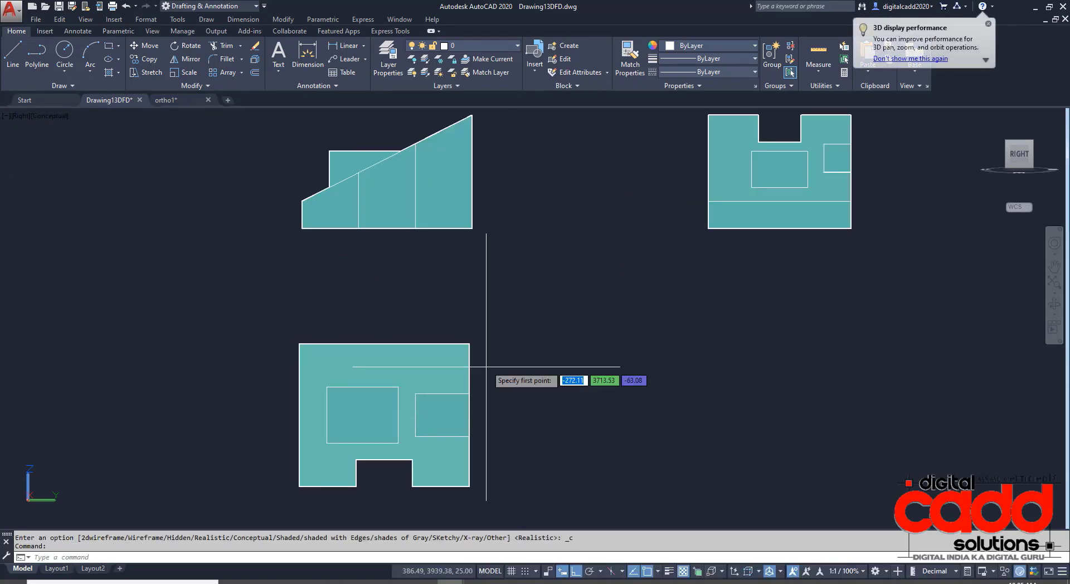
pyautogui.click(472, 228)
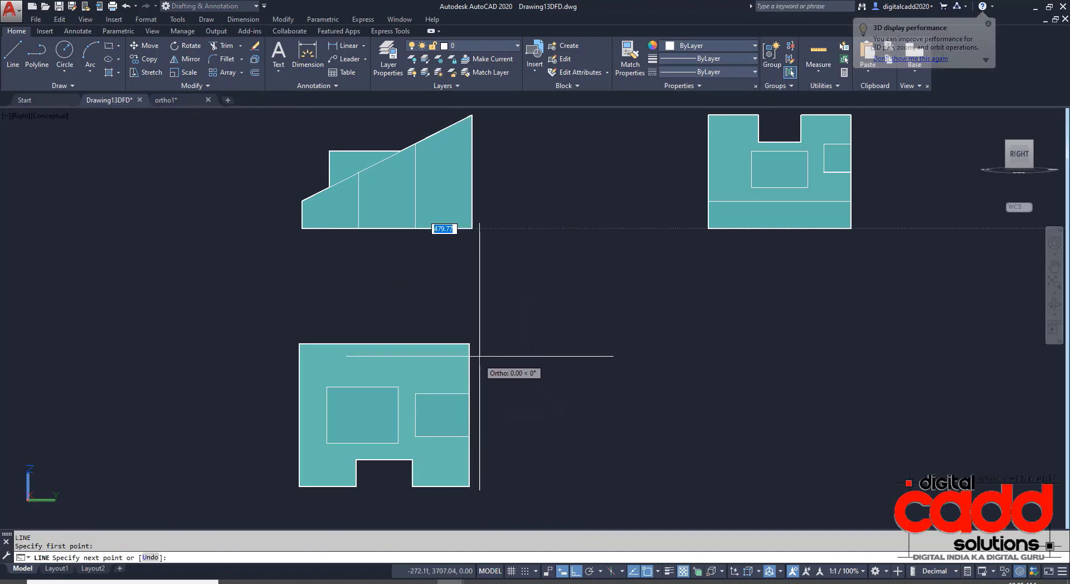
pyautogui.press('Escape')
pyautogui.scroll(-2, 491, 309)
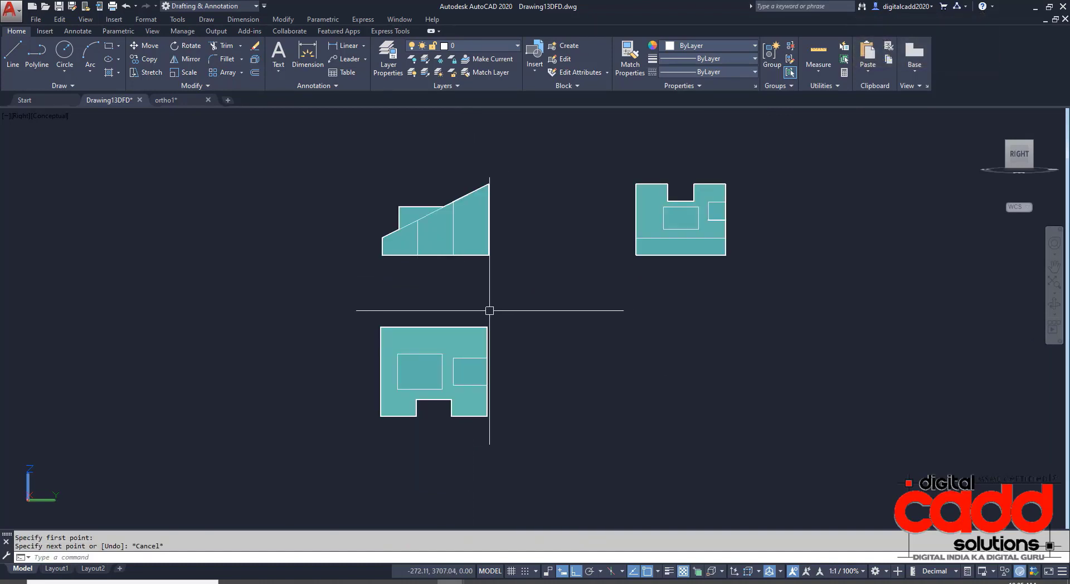
# Step: Compare the three views with exercise 7 in the PDF exercise book and return to Drawing13DFD in AutoCAD
pyautogui.scroll(1, 490, 323)
pyautogui.moveTo(614, 440); pyautogui.dragTo(579, 459, button='middle')
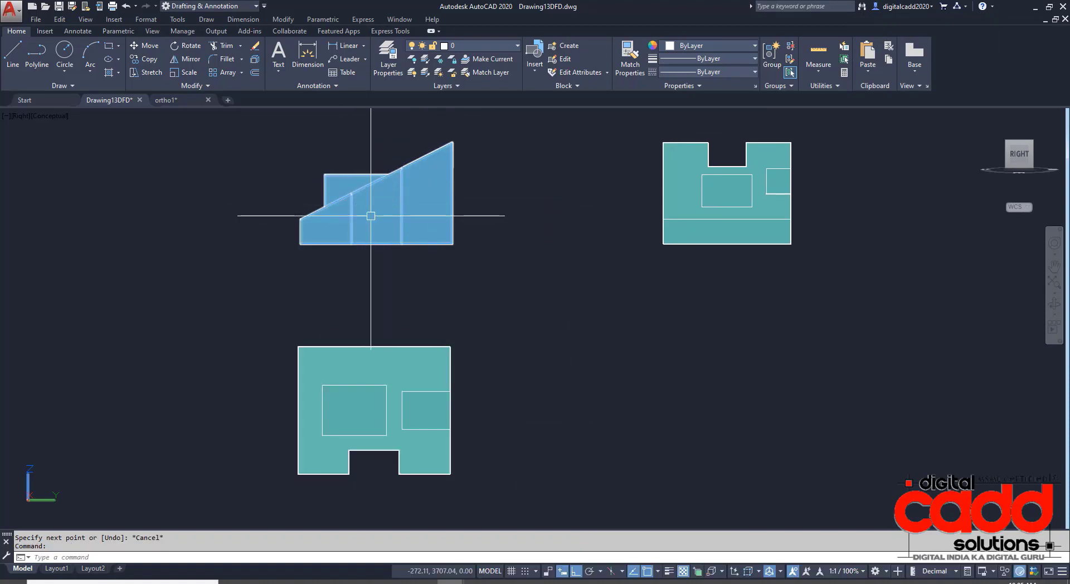
pyautogui.click(321, 574)
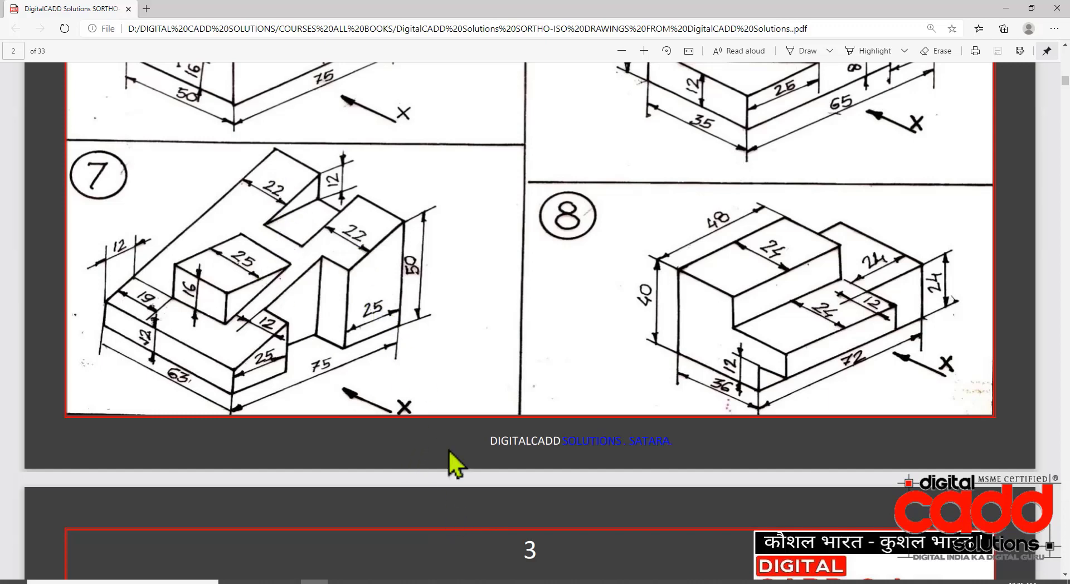
pyautogui.moveTo(449, 580)
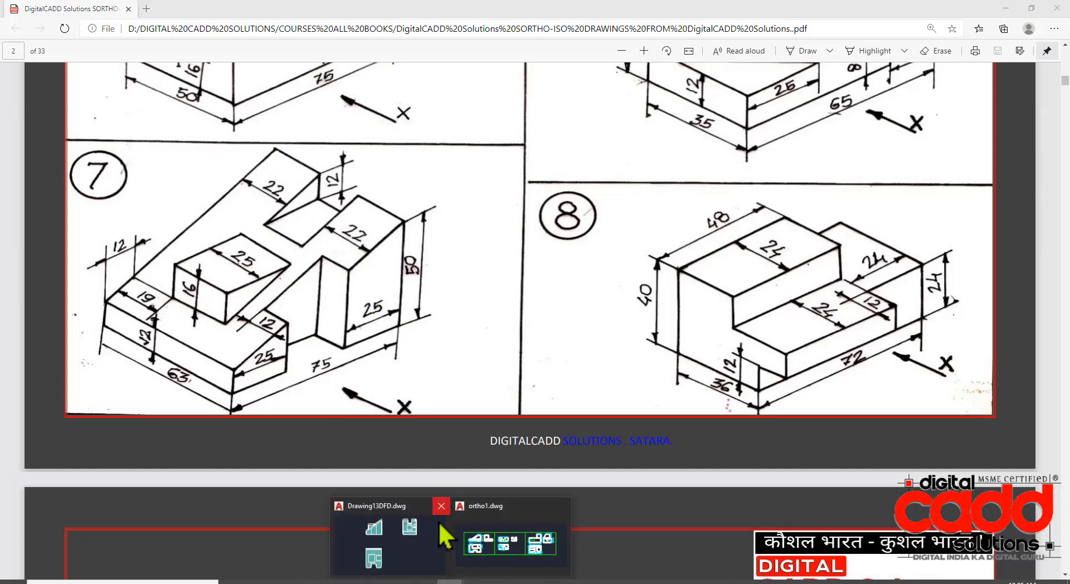
pyautogui.click(413, 552)
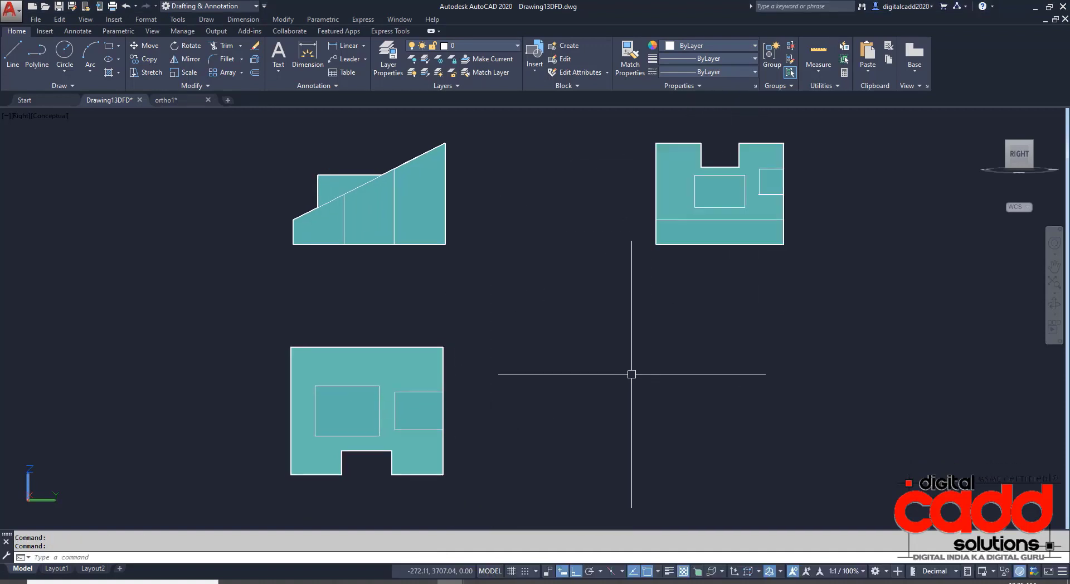
# Step: Move the block with the top notch along the negative Y axis, closer to the sloped side view
pyautogui.click(664, 231)
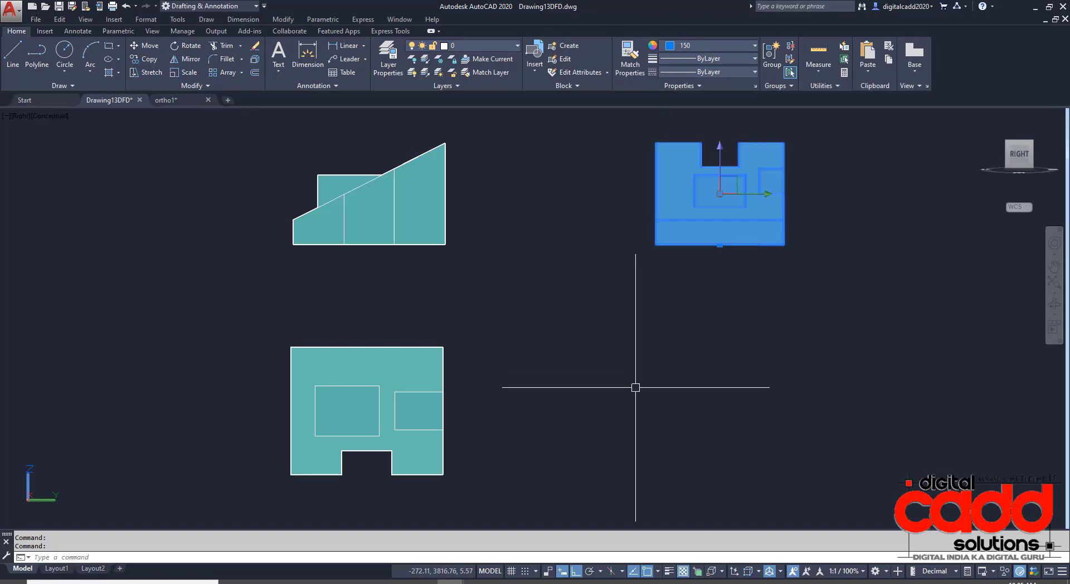
pyautogui.press('Return')
pyautogui.click(772, 361)
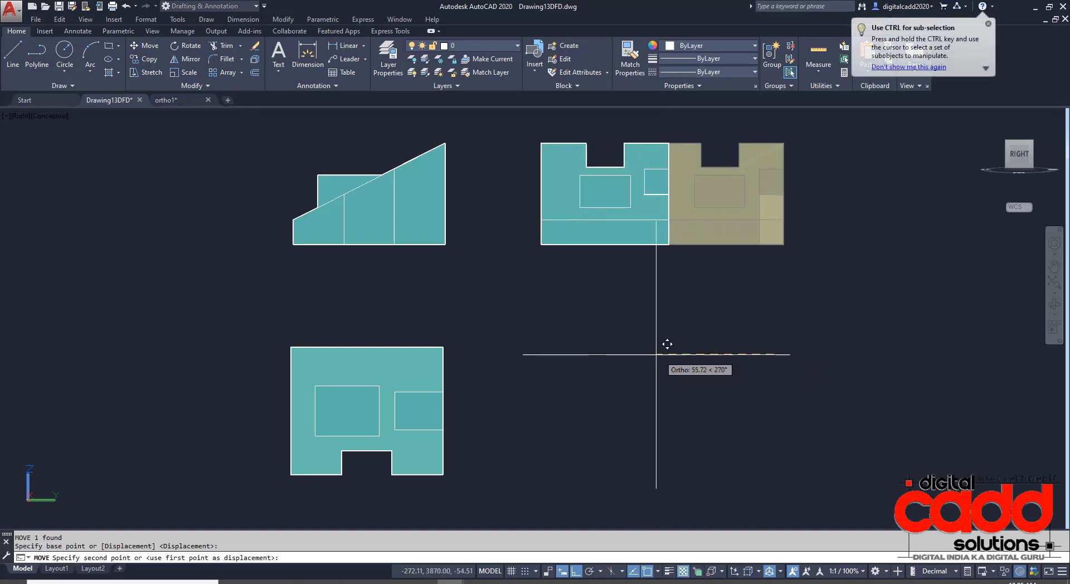
pyautogui.click(618, 343)
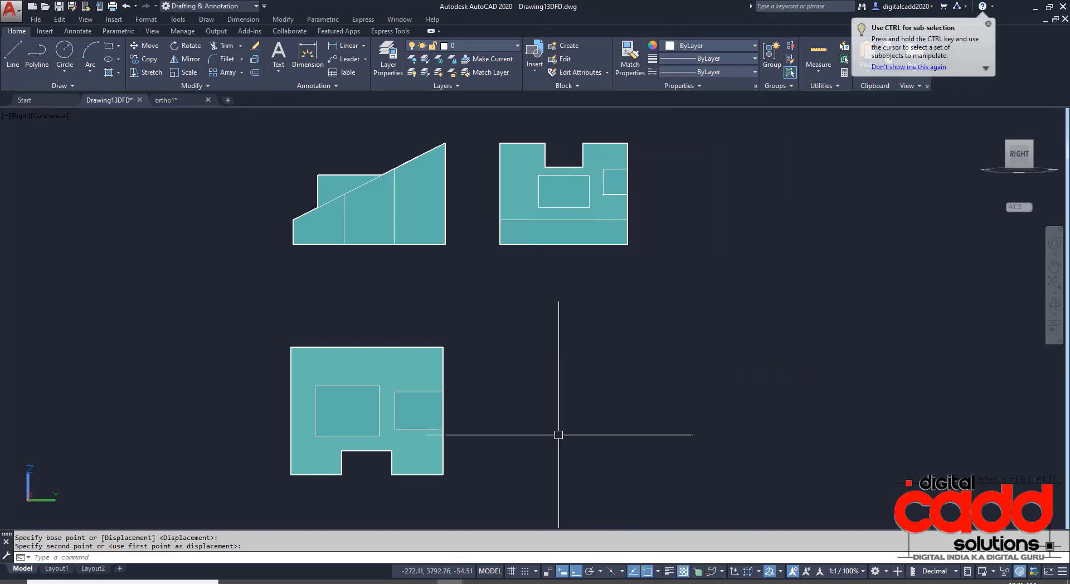
pyautogui.click(421, 438)
pyautogui.press('Return')
pyautogui.click(513, 480)
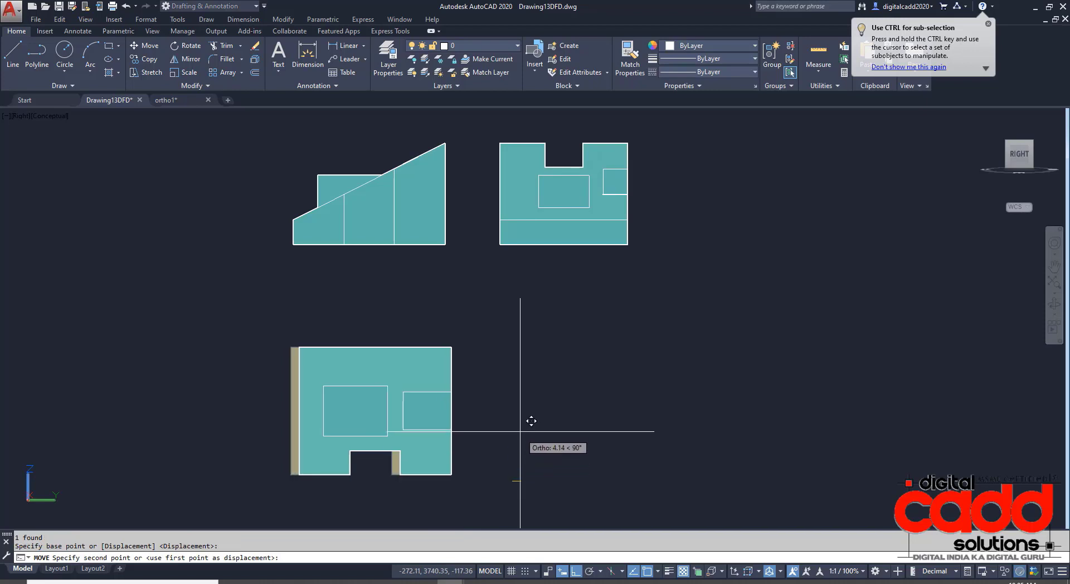
pyautogui.press('Escape')
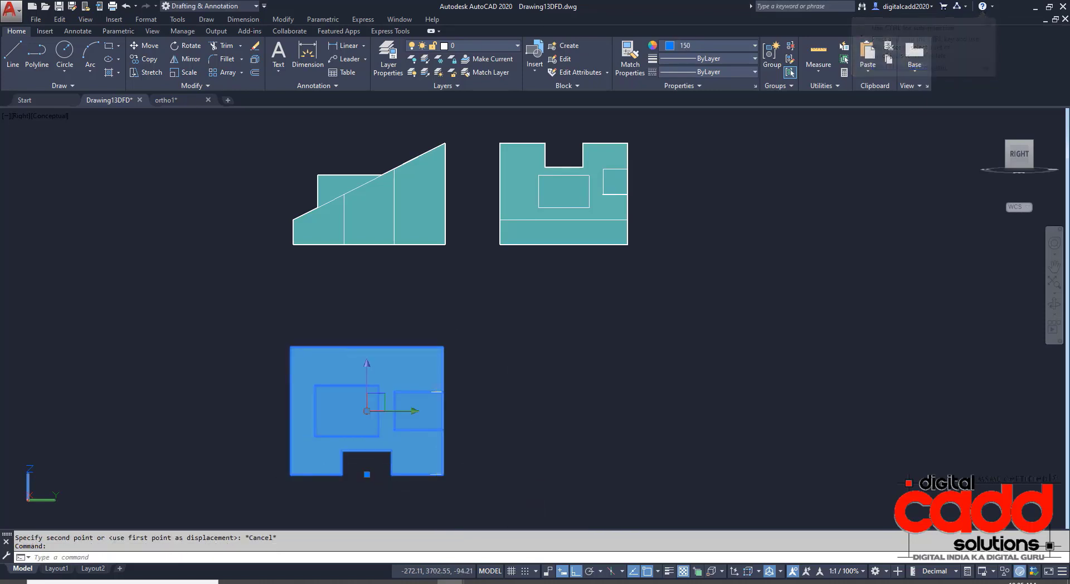
pyautogui.press('Escape')
# Step: Raise the lower block about 23 units along the Z axis, closer to the sloped side view
pyautogui.click(339, 346)
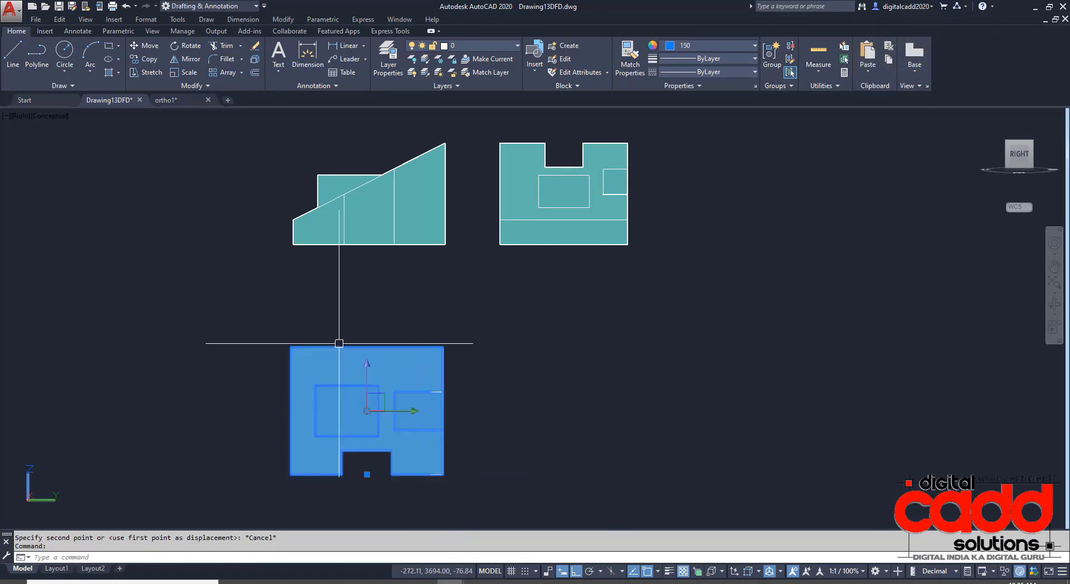
pyautogui.click(366, 378)
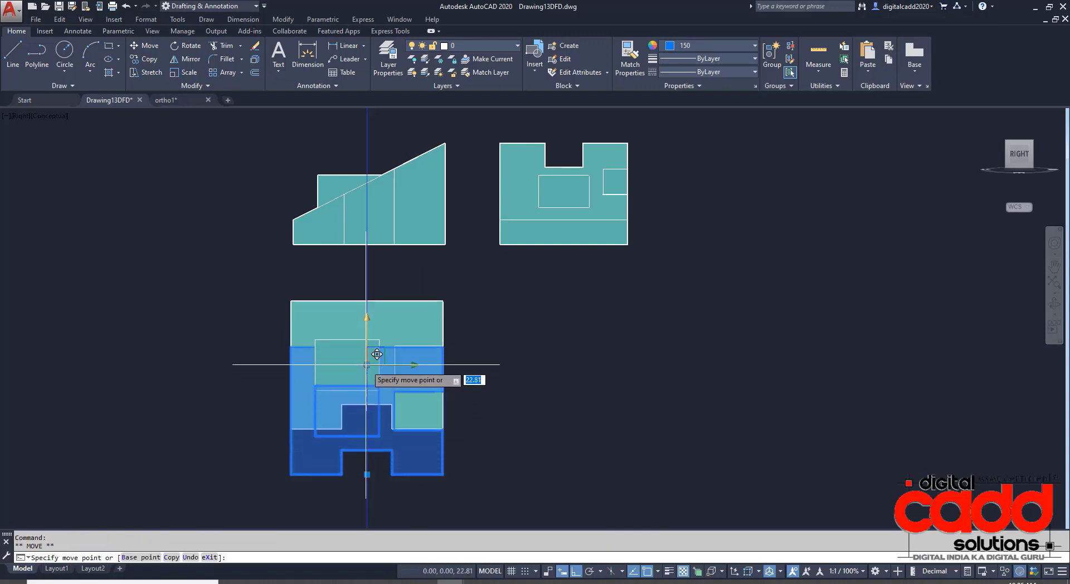
pyautogui.click(367, 365)
pyautogui.moveTo(466, 305); pyautogui.dragTo(466, 390, button='middle')
pyautogui.press('Escape')
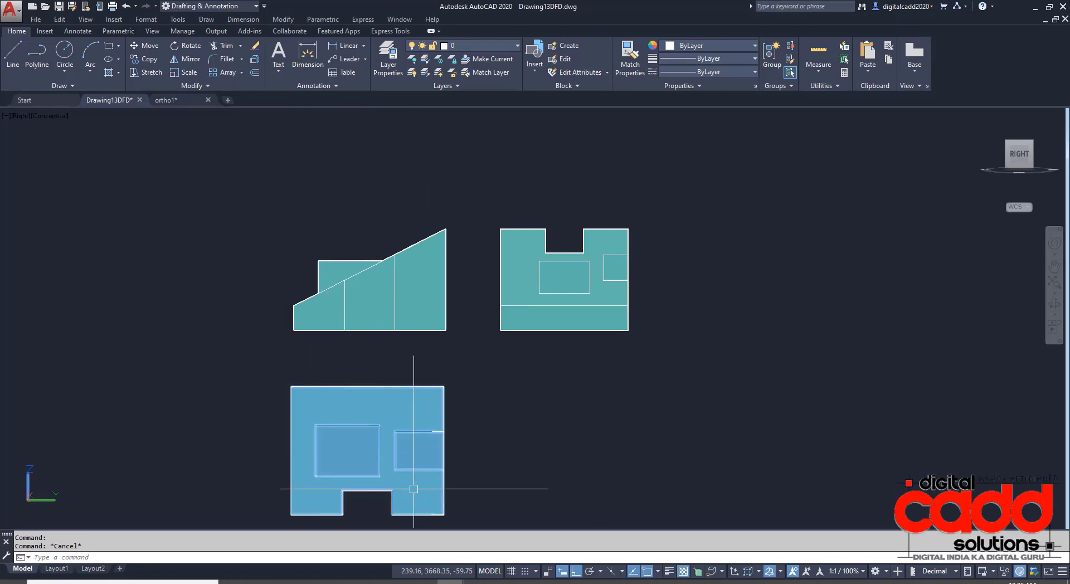
# Step: Set the visual style to X-ray and examine the hidden edges of the block with the top notch
pyautogui.moveTo(459, 399); pyautogui.dragTo(463, 363, button='middle')
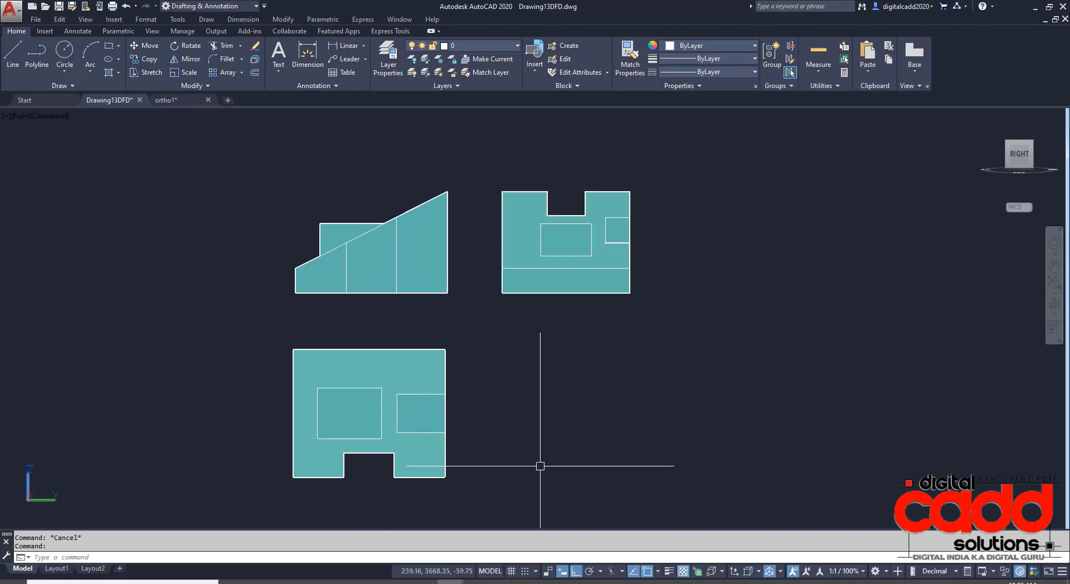
pyautogui.click(50, 116)
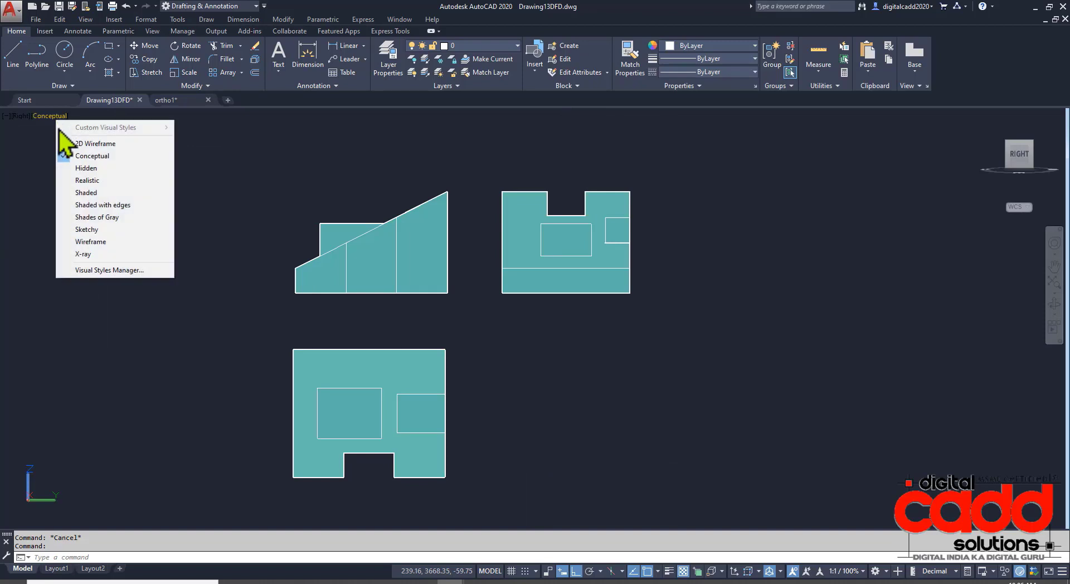
pyautogui.click(100, 255)
pyautogui.scroll(5, 682, 208)
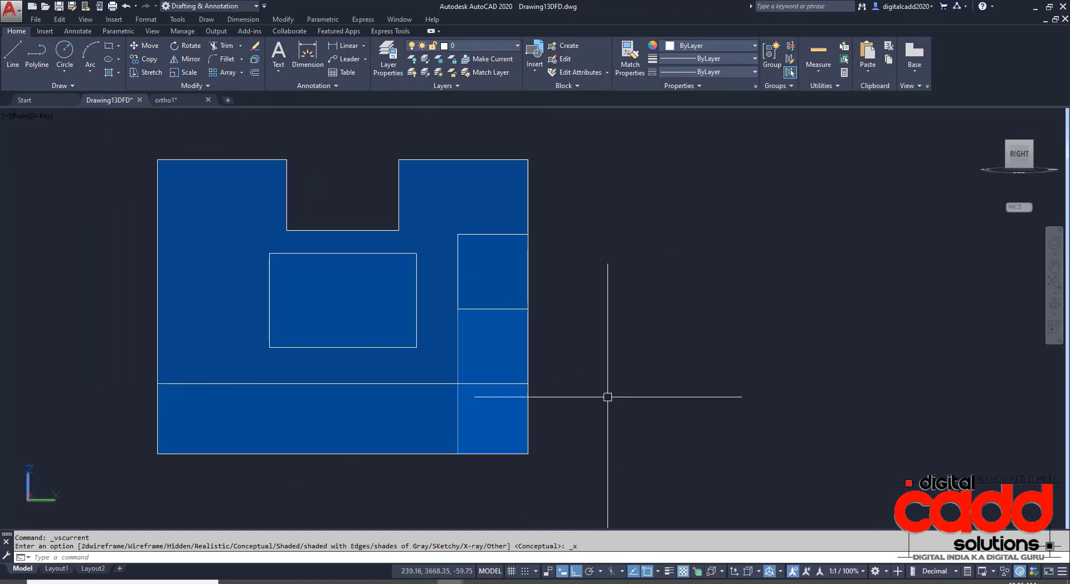
pyautogui.moveTo(607, 397); pyautogui.dragTo(638, 345, button='middle')
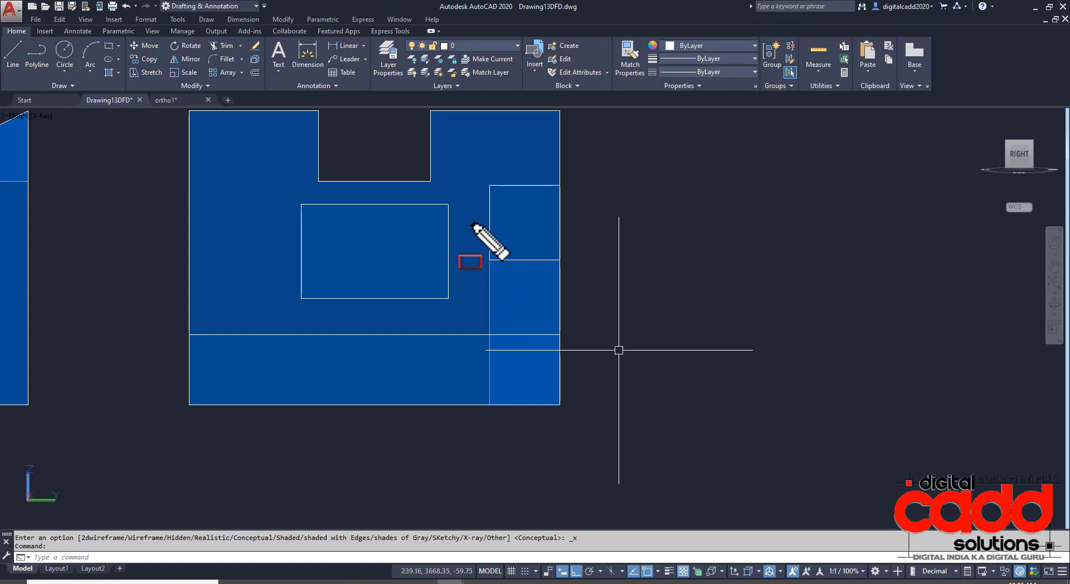
pyautogui.moveTo(482, 282); pyautogui.dragTo(501, 379)
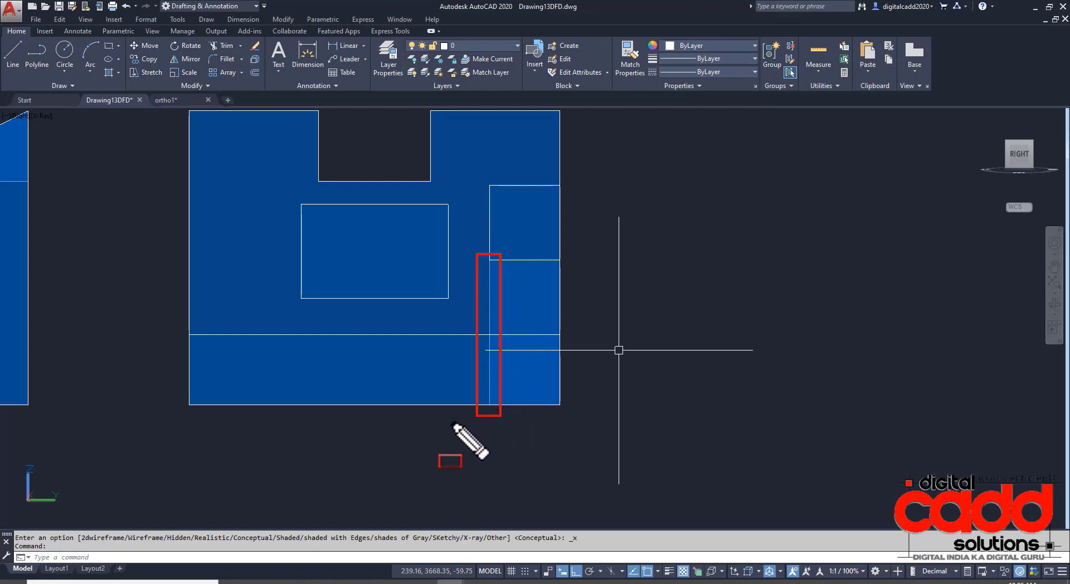
pyautogui.scroll(-4, 471, 367)
pyautogui.moveTo(406, 413); pyautogui.dragTo(544, 316, button='middle')
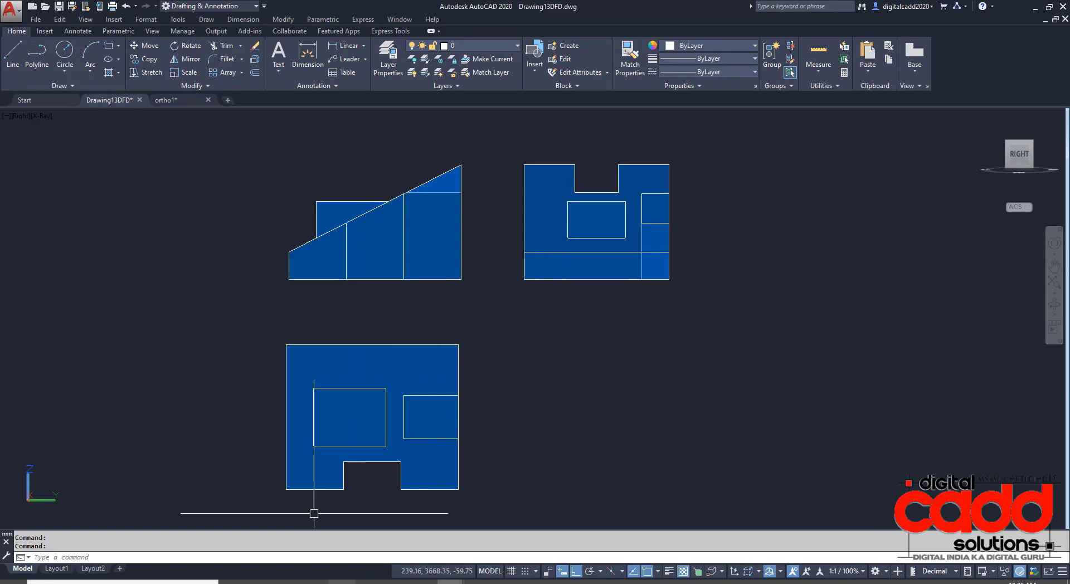
pyautogui.moveTo(491, 436); pyautogui.dragTo(498, 432, button='middle')
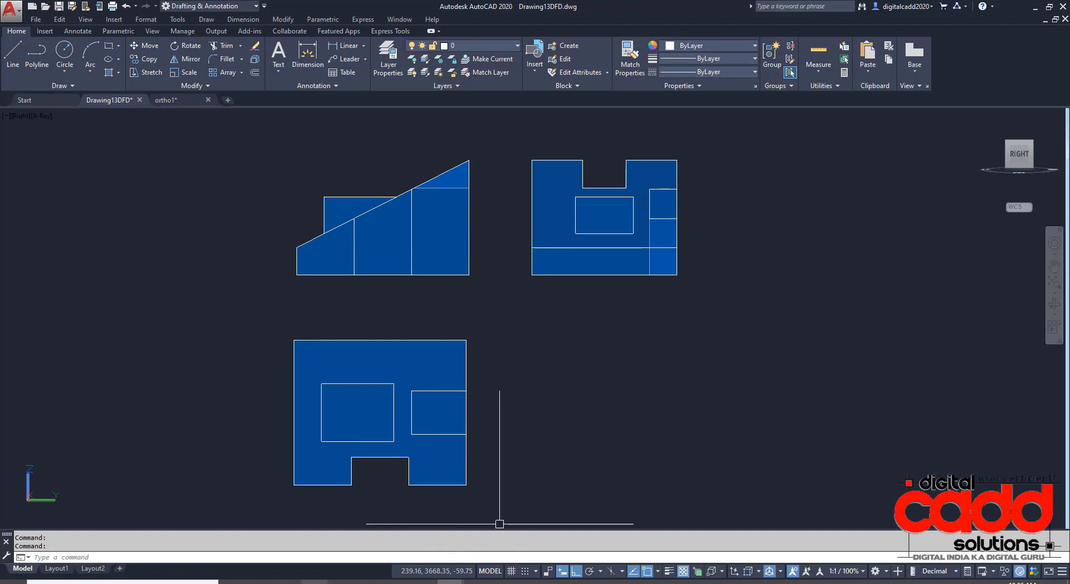
# Step: Look through exercises 3 to 8 in the PDF exercise book and return to Drawing13DFD in AutoCAD
pyautogui.hotkey('alt', 'Tab')
pyautogui.scroll(10, 619, 323)
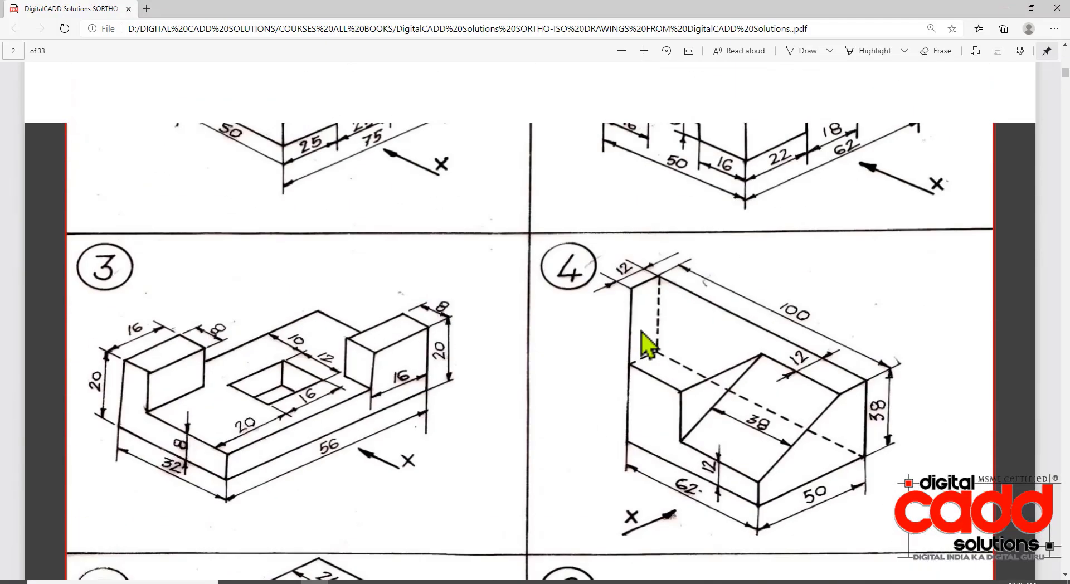
pyautogui.scroll(-6, 455, 474)
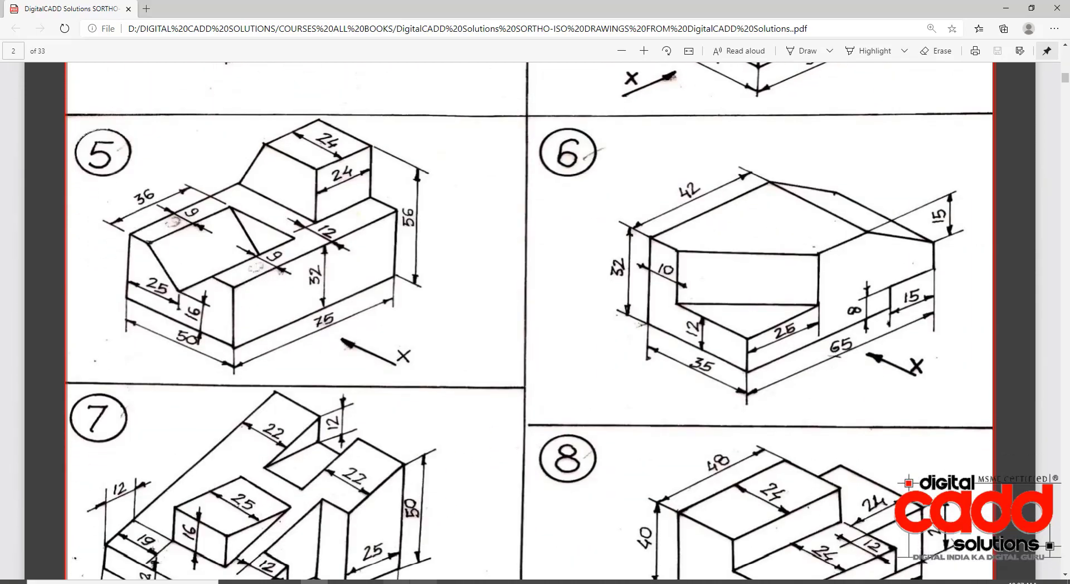
pyautogui.click(449, 582)
pyautogui.click(430, 550)
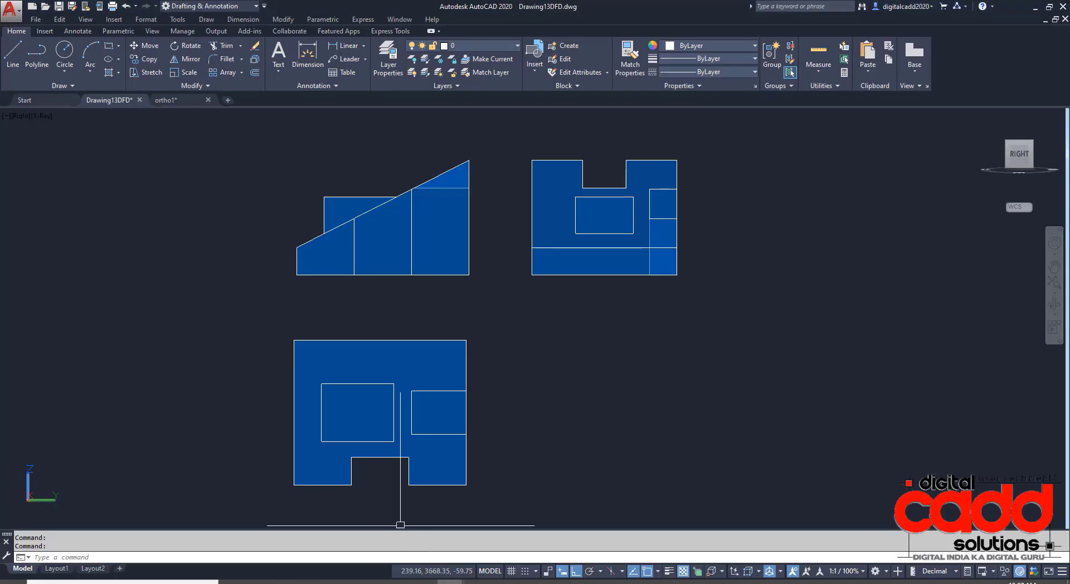
# Step: Examine the hidden edge of the notch near the peak of the sloped side view
pyautogui.moveTo(478, 466); pyautogui.dragTo(488, 436, button='middle')
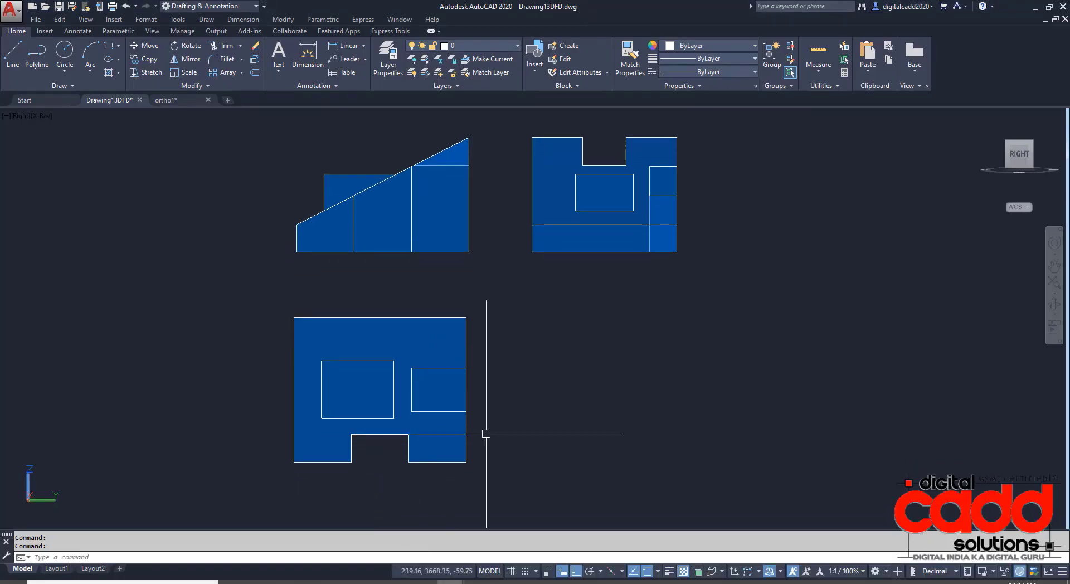
pyautogui.scroll(2, 445, 134)
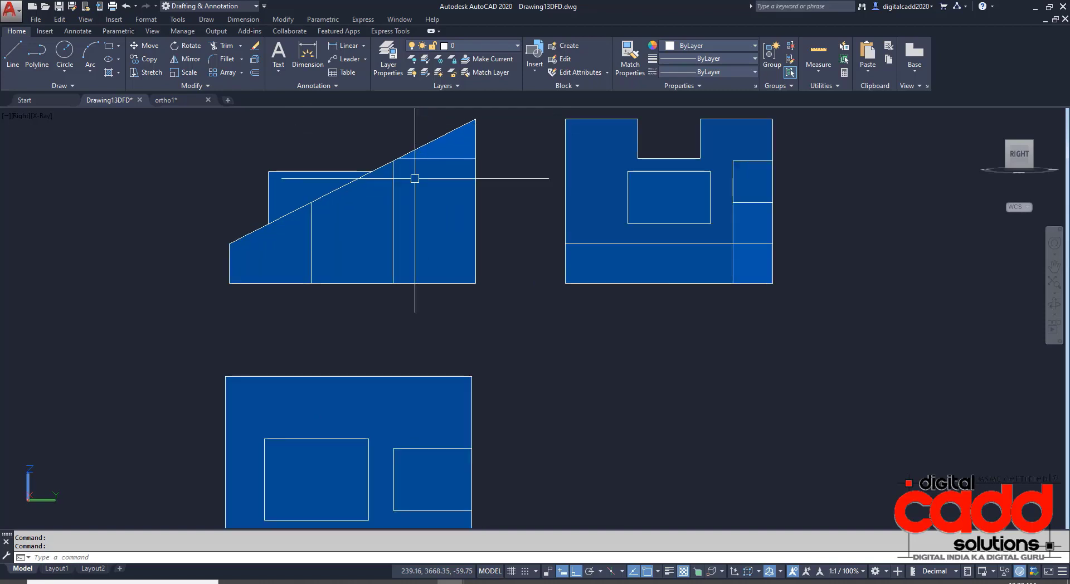
pyautogui.moveTo(443, 162); pyautogui.dragTo(431, 258, button='middle')
pyautogui.scroll(3, 425, 287)
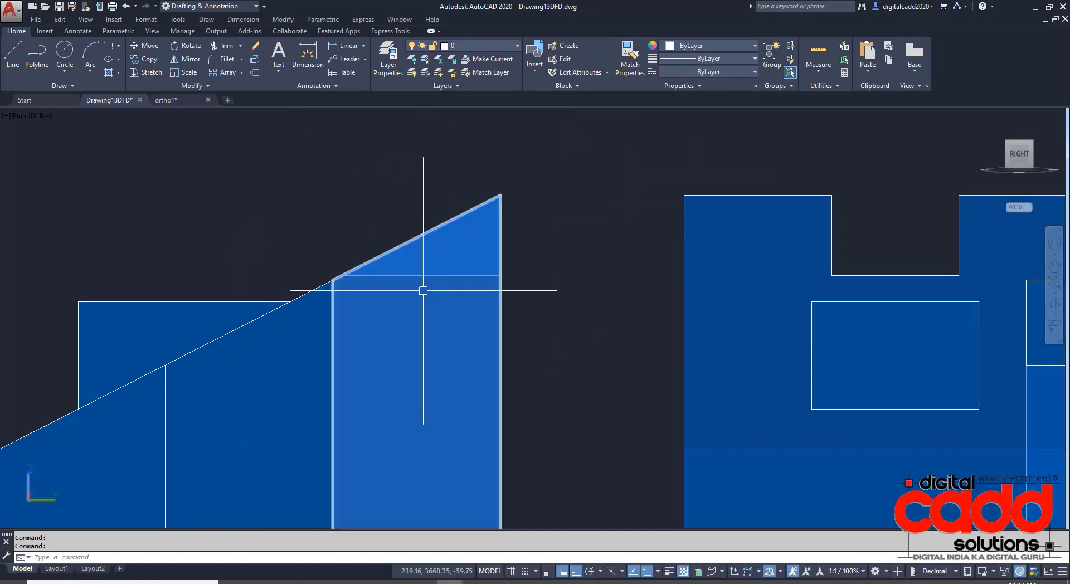
pyautogui.moveTo(312, 262)
pyautogui.mouseDown()
pyautogui.moveTo(342, 279)
pyautogui.moveTo(519, 303)
pyautogui.mouseUp()
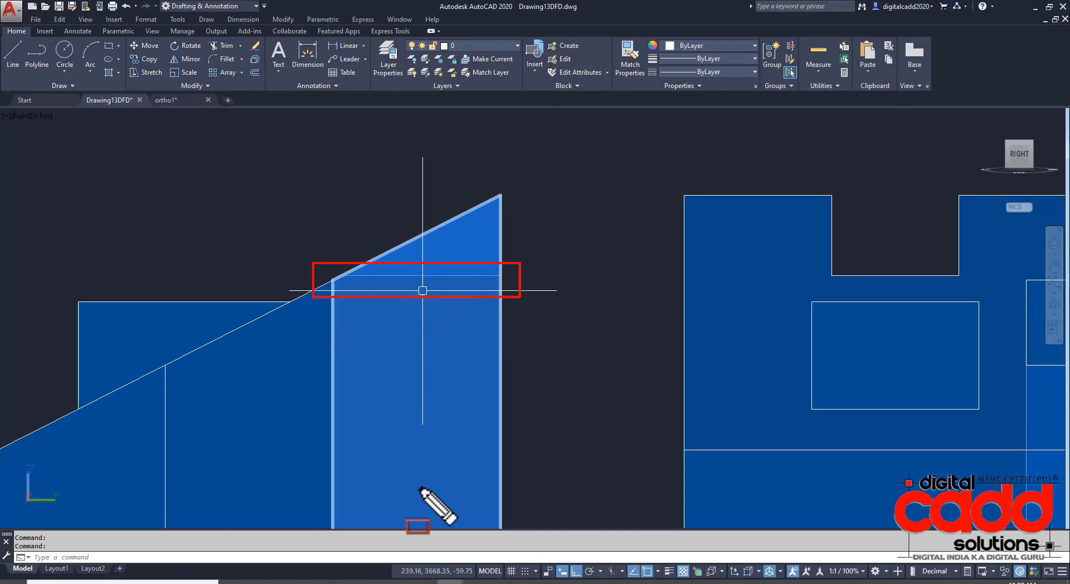
pyautogui.press('Escape')
# Step: Examine the notch of exercise 7 in the PDF exercise book and return to Drawing13DFD in AutoCAD
pyautogui.click(315, 581)
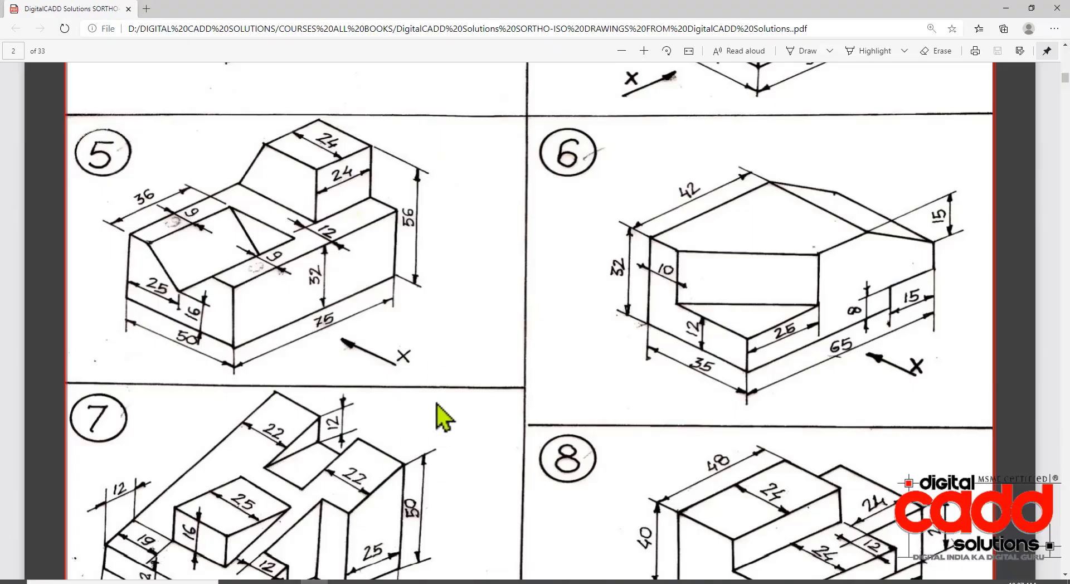
pyautogui.scroll(-3, 429, 446)
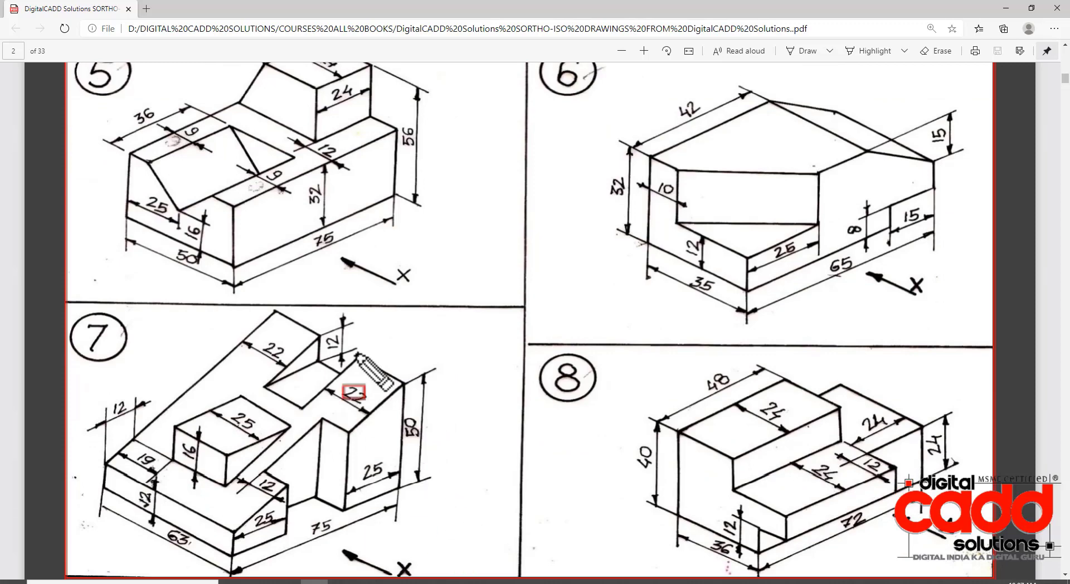
pyautogui.moveTo(76, 308); pyautogui.dragTo(94, 337)
pyautogui.moveTo(138, 397)
pyautogui.mouseDown()
pyautogui.moveTo(459, 573)
pyautogui.moveTo(410, 498)
pyautogui.mouseUp()
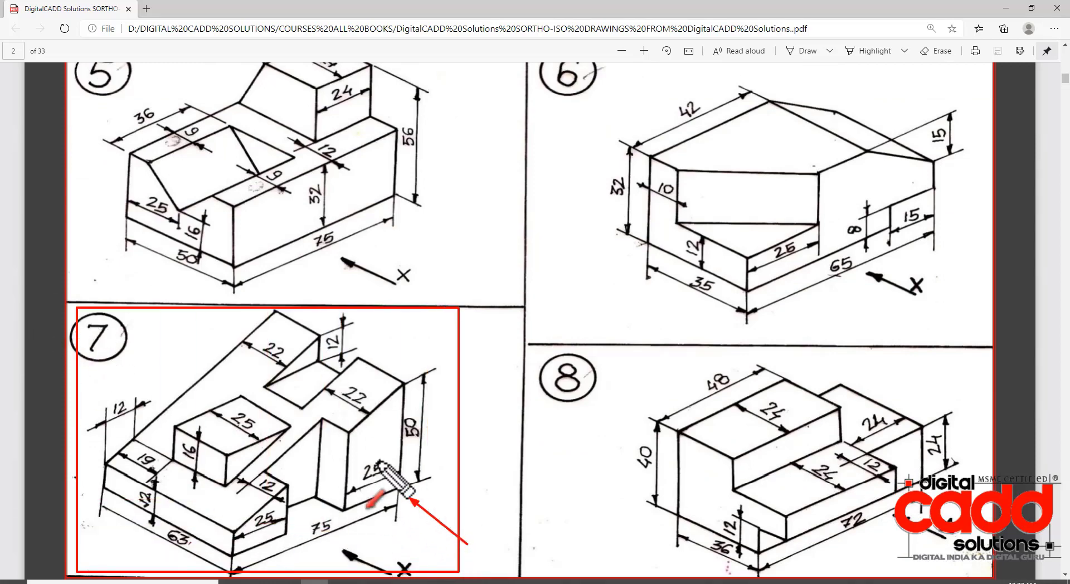
pyautogui.moveTo(320, 359); pyautogui.dragTo(266, 387)
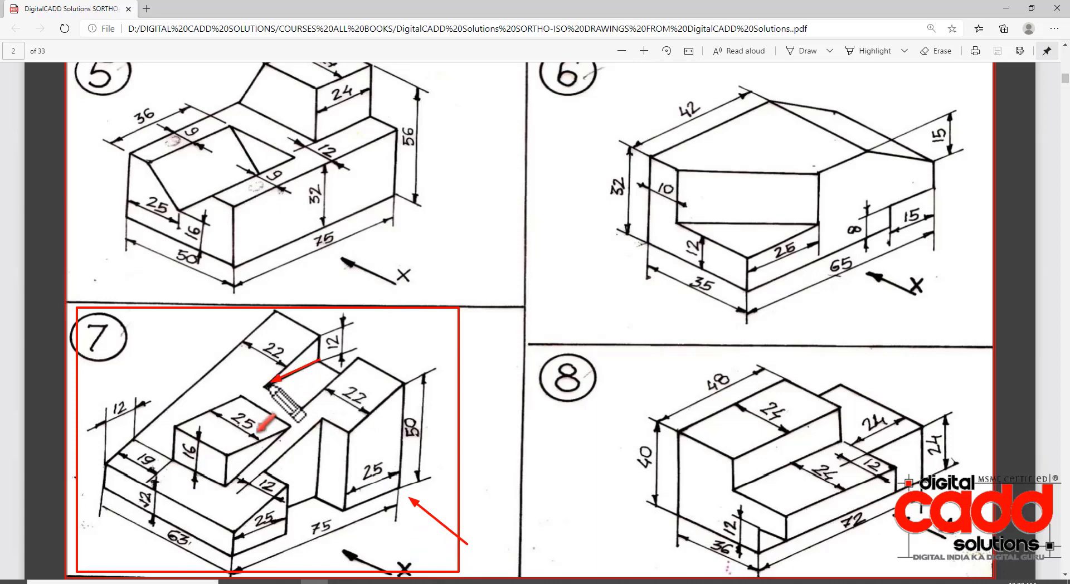
pyautogui.click(314, 581)
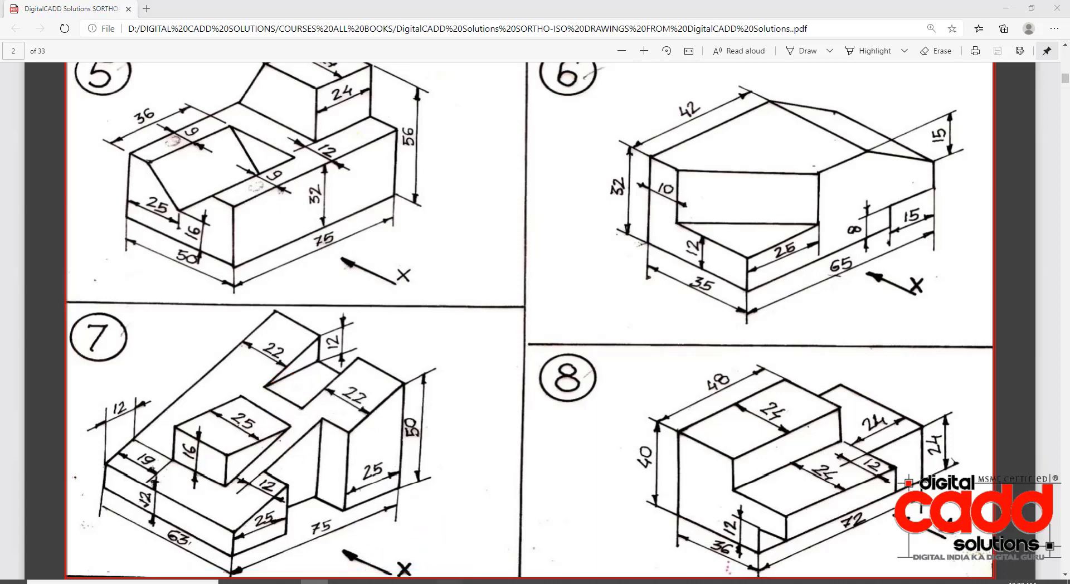
pyautogui.click(454, 544)
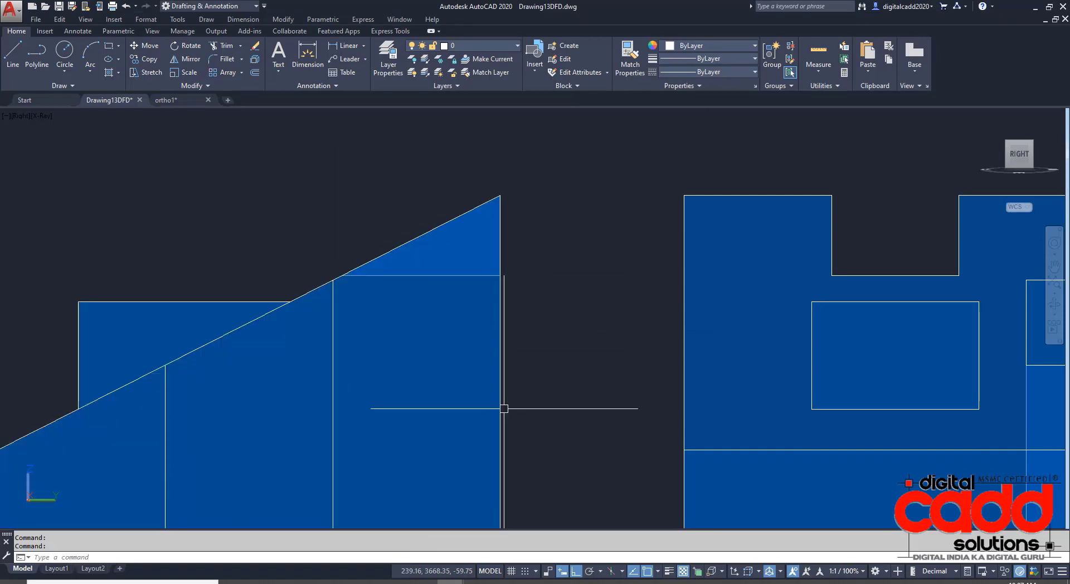
# Step: Review the three block views together, and examine the dimensioned orthographic drawings in ortho1
pyautogui.scroll(-4, 404, 361)
pyautogui.moveTo(513, 417)
pyautogui.mouseDown(button='middle')
pyautogui.moveTo(507, 306)
pyautogui.moveTo(521, 293)
pyautogui.mouseUp(button='middle')
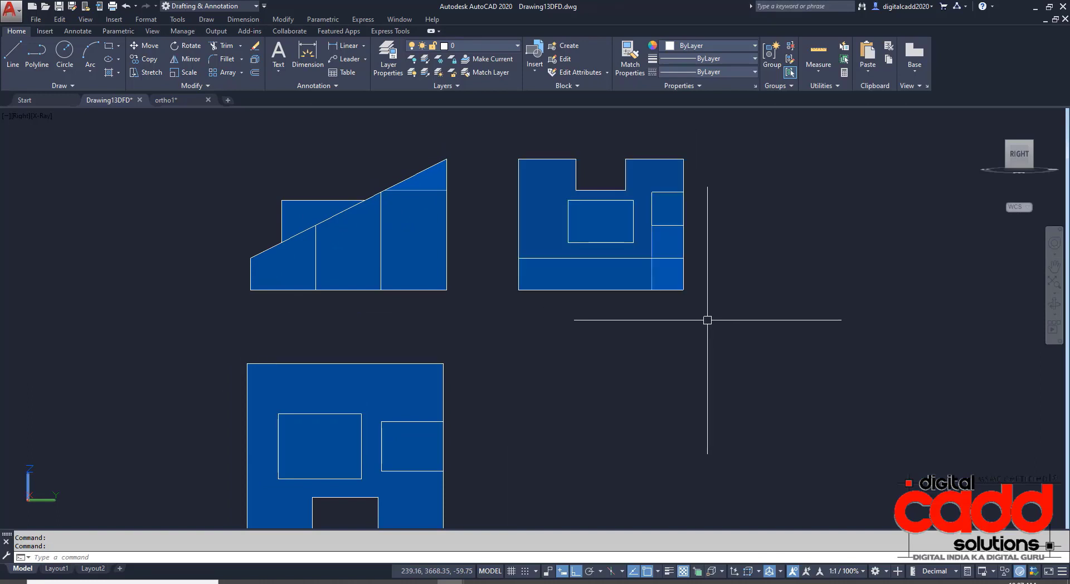
pyautogui.moveTo(521, 418); pyautogui.dragTo(574, 387, button='middle')
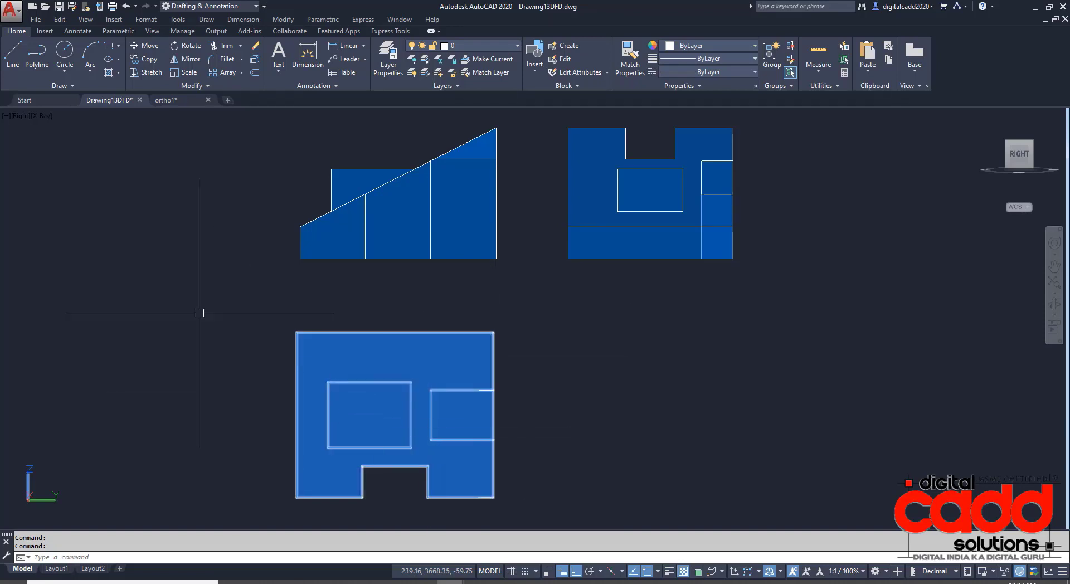
pyautogui.click(170, 102)
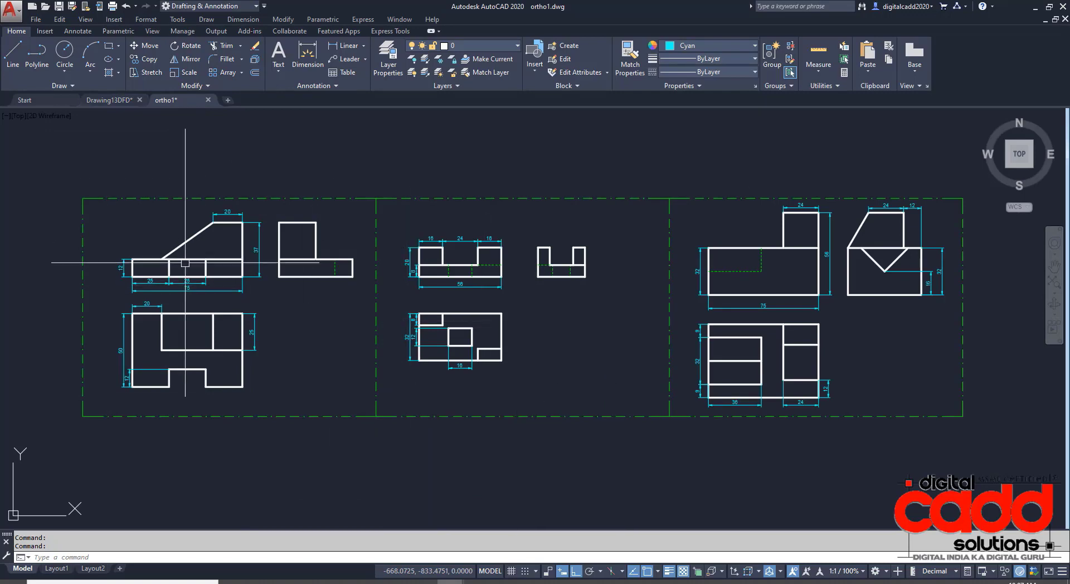
pyautogui.scroll(3, 196, 238)
pyautogui.scroll(-1, 195, 238)
pyautogui.scroll(-2, 195, 238)
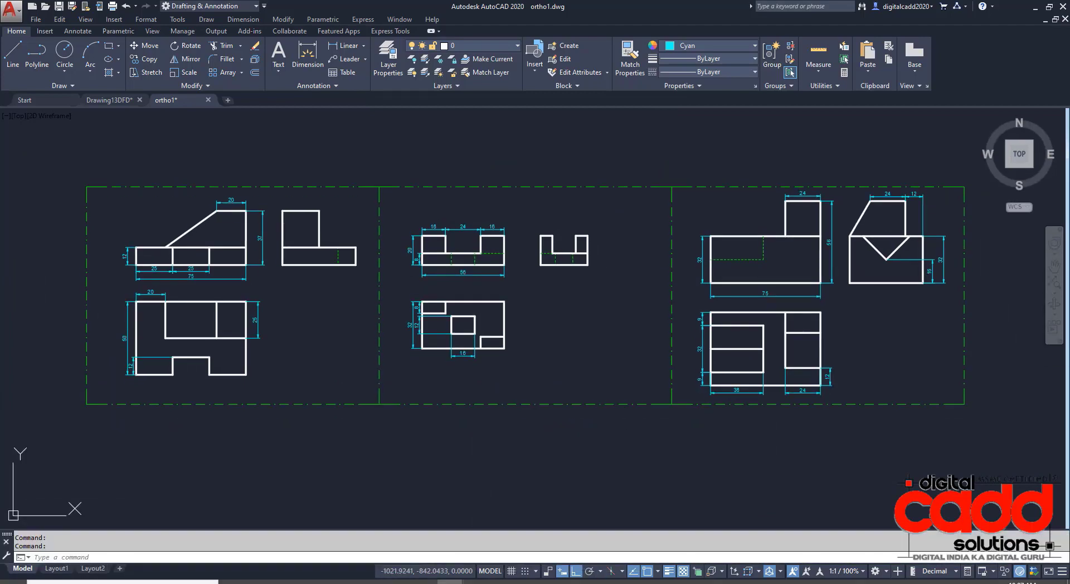
# Step: Look through exercises 1 to 8 and 42 to 45 in the PDF exercise book and return to Drawing13DFD in AutoCAD
pyautogui.click(314, 583)
pyautogui.scroll(-7, 772, 415)
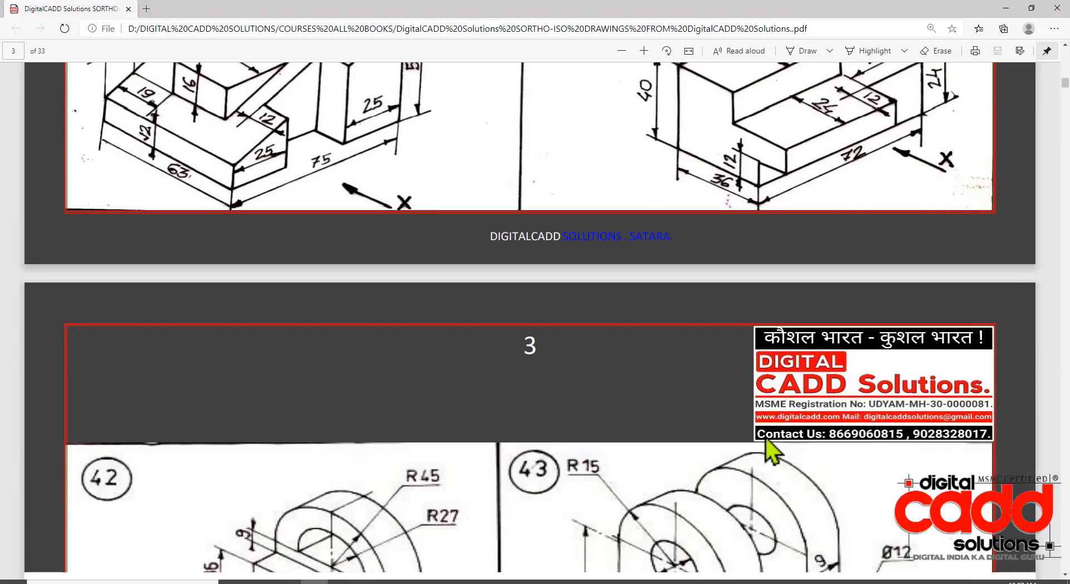
pyautogui.scroll(7, 788, 400)
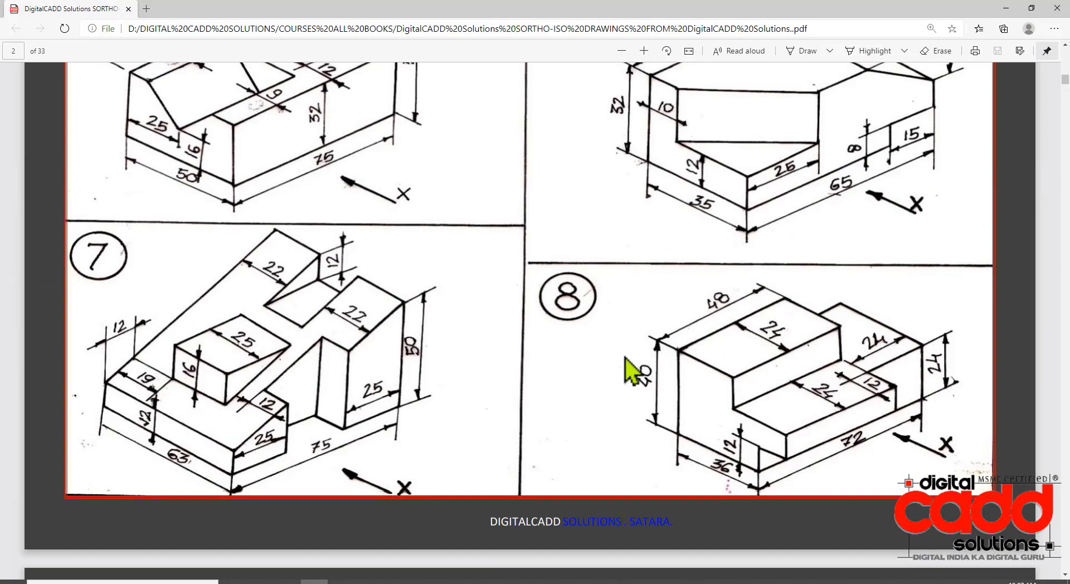
pyautogui.scroll(4, 690, 372)
pyautogui.scroll(-15, 686, 370)
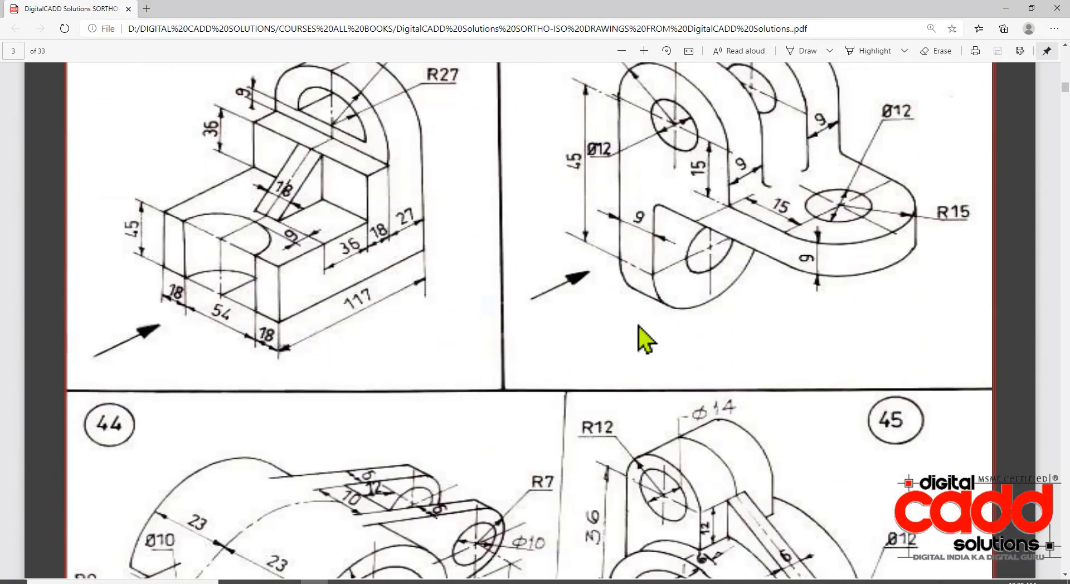
pyautogui.scroll(2, 658, 158)
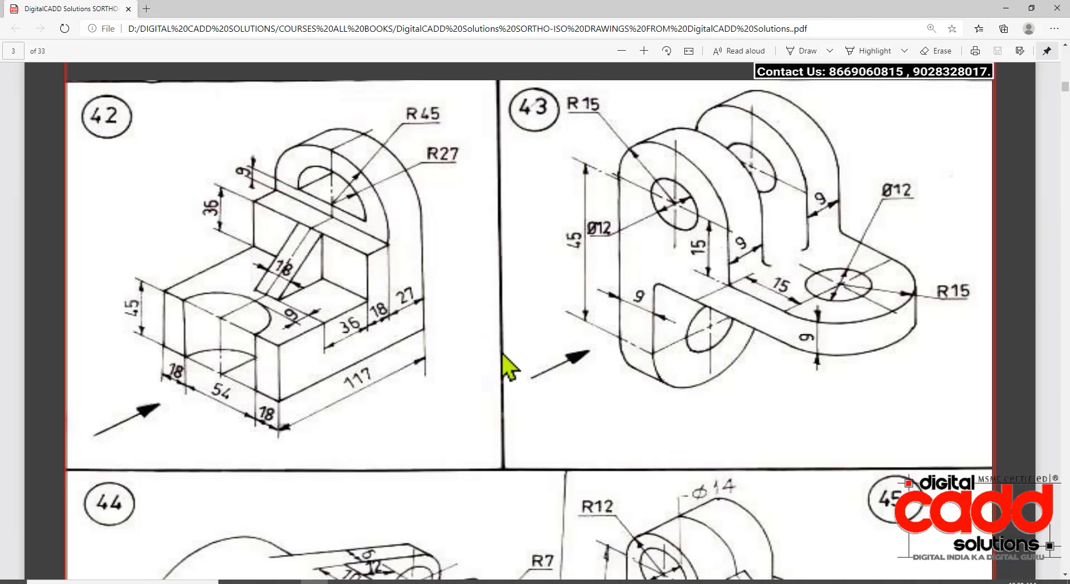
pyautogui.scroll(15, 509, 368)
pyautogui.scroll(-5, 290, 487)
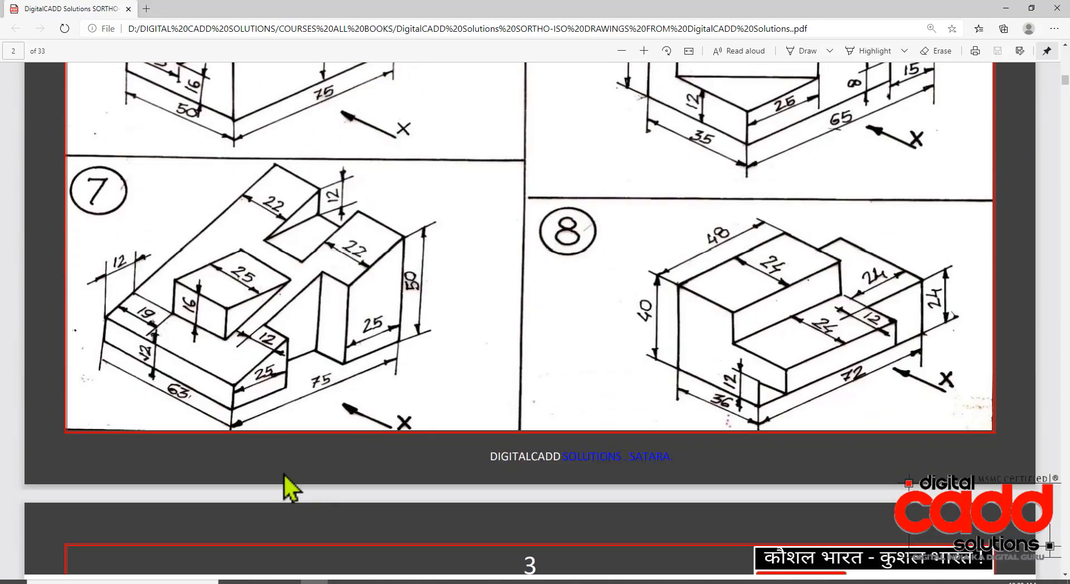
pyautogui.scroll(20, 650, 335)
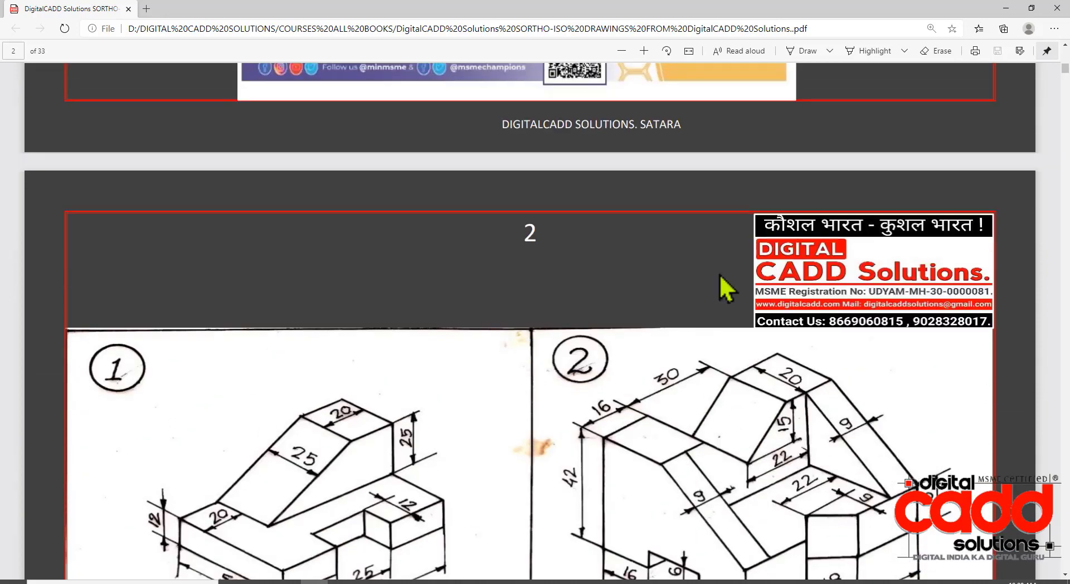
pyautogui.scroll(-12, 720, 274)
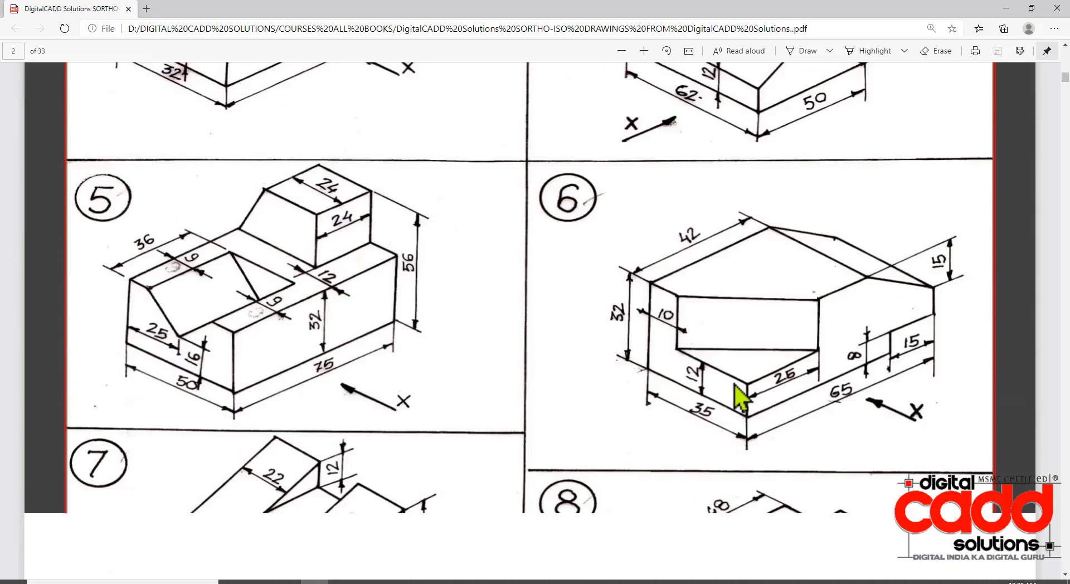
pyautogui.scroll(-5, 741, 397)
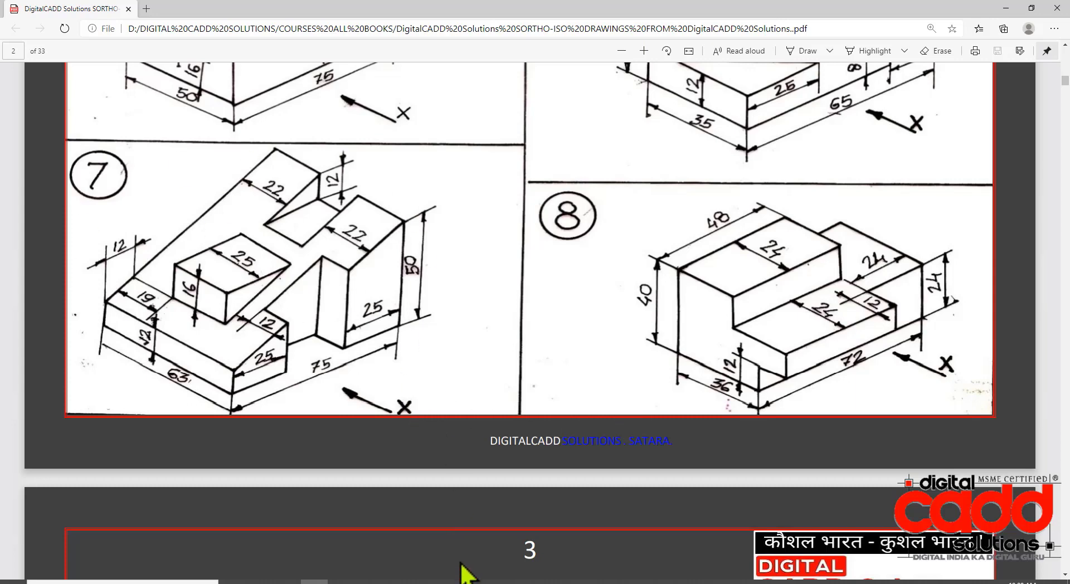
pyautogui.click(450, 581)
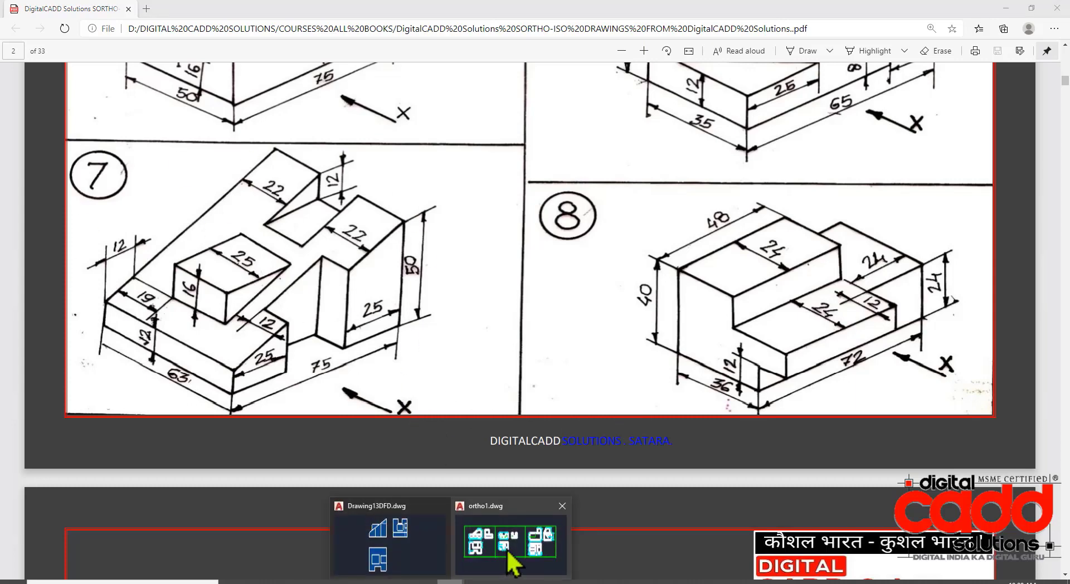
pyautogui.click(418, 545)
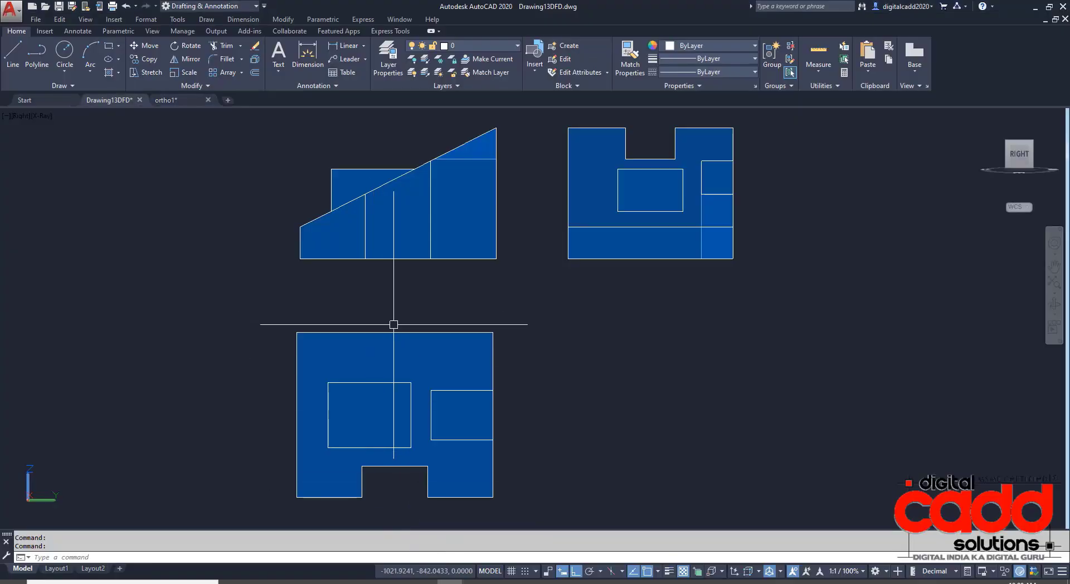
# Step: In ortho1, set the current object colour to ByLayer and the lineweight to 0.30 mm
pyautogui.click(166, 100)
pyautogui.scroll(-5, 697, 346)
pyautogui.moveTo(717, 382)
pyautogui.mouseDown(button='middle')
pyautogui.moveTo(432, 364)
pyautogui.moveTo(730, 336)
pyautogui.mouseUp(button='middle')
pyautogui.scroll(2, 612, 248)
pyautogui.moveTo(651, 395); pyautogui.dragTo(459, 406, button='middle')
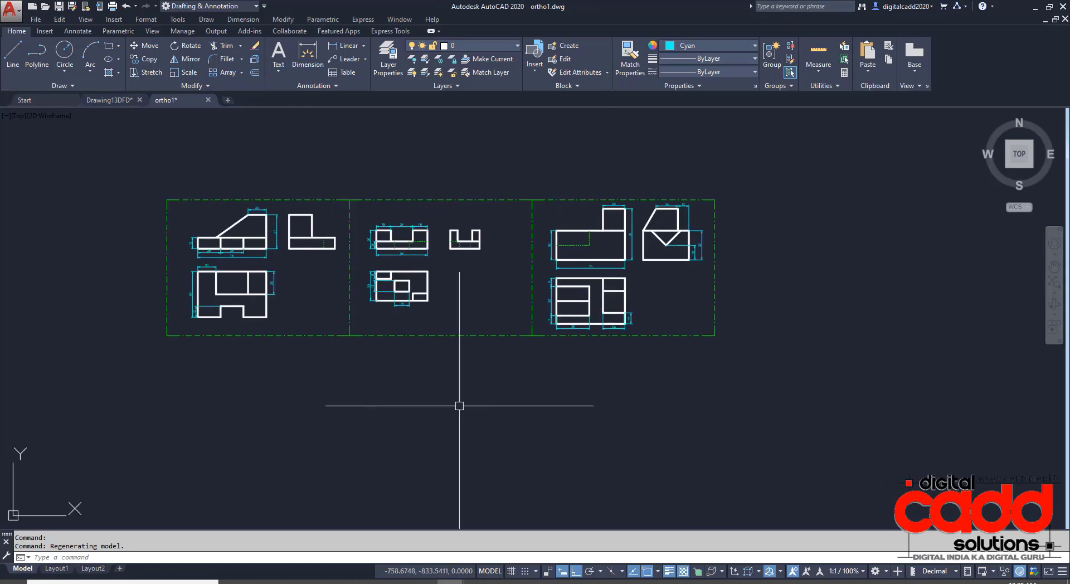
pyautogui.moveTo(1001, 384); pyautogui.dragTo(492, 360, button='middle')
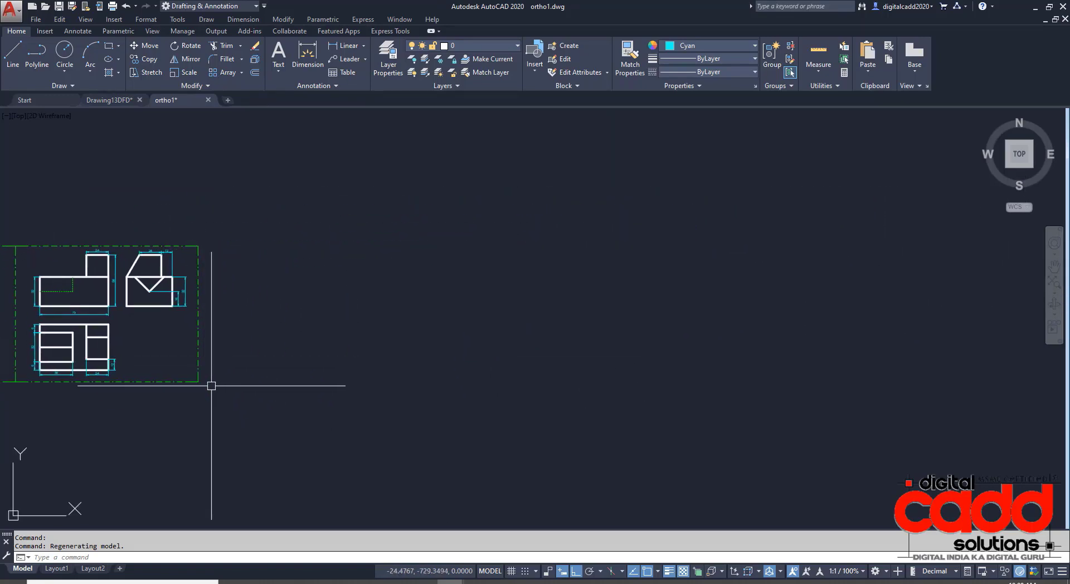
pyautogui.click(691, 47)
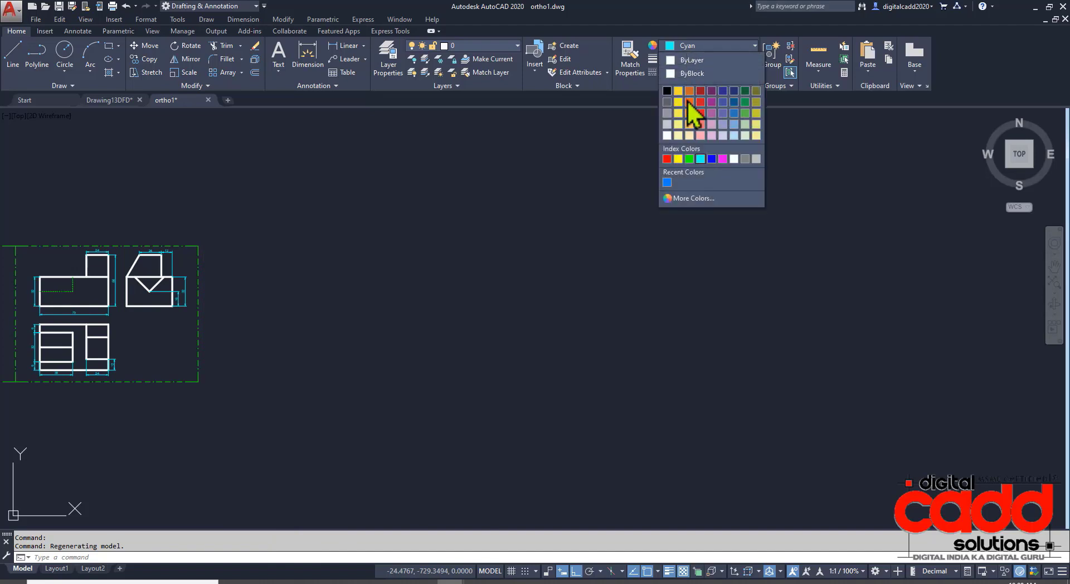
pyautogui.click(703, 59)
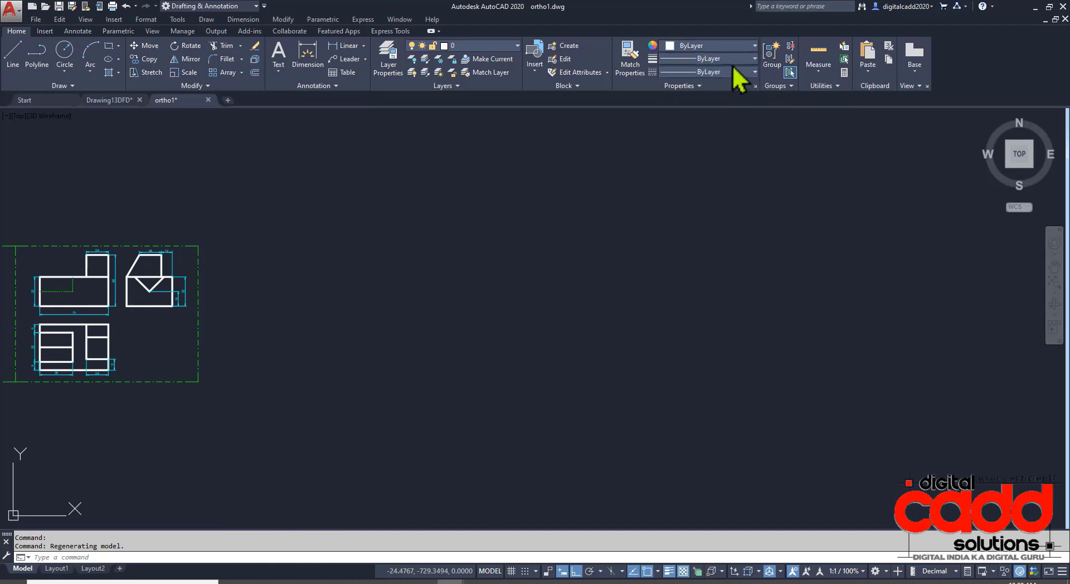
pyautogui.click(730, 59)
pyautogui.click(723, 239)
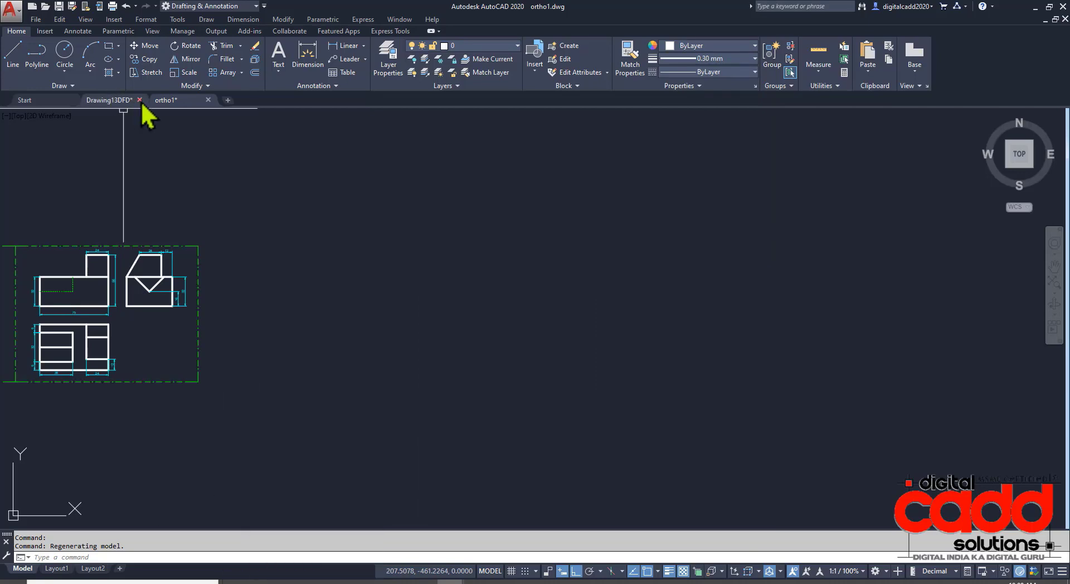
# Step: Check exercise 7 in the PDF exercise book, and draw a 75 by 50 rectangle in empty space beside the existing views in ortho1
pyautogui.click(314, 581)
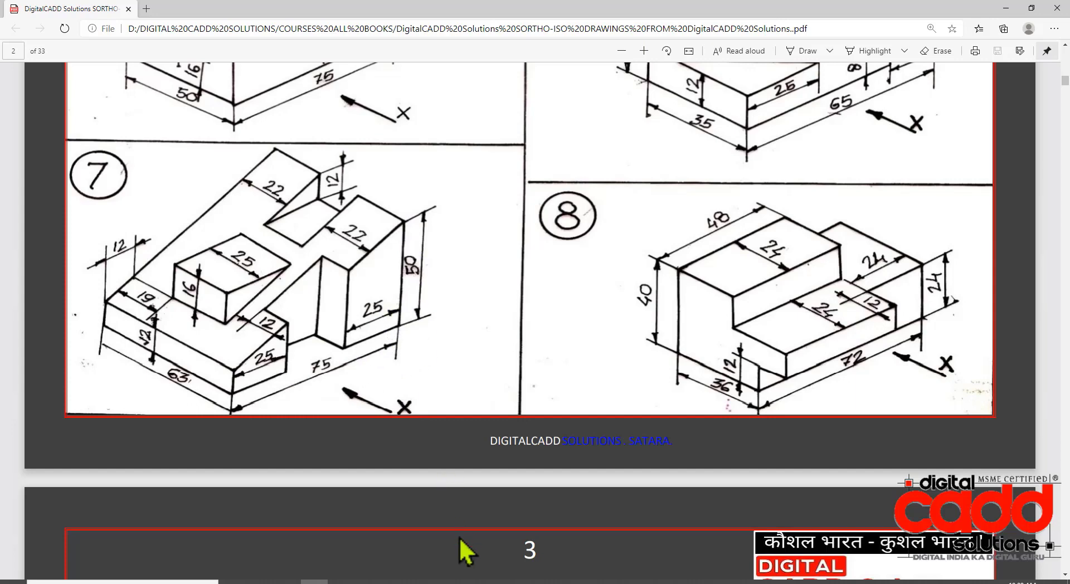
pyautogui.moveTo(450, 581)
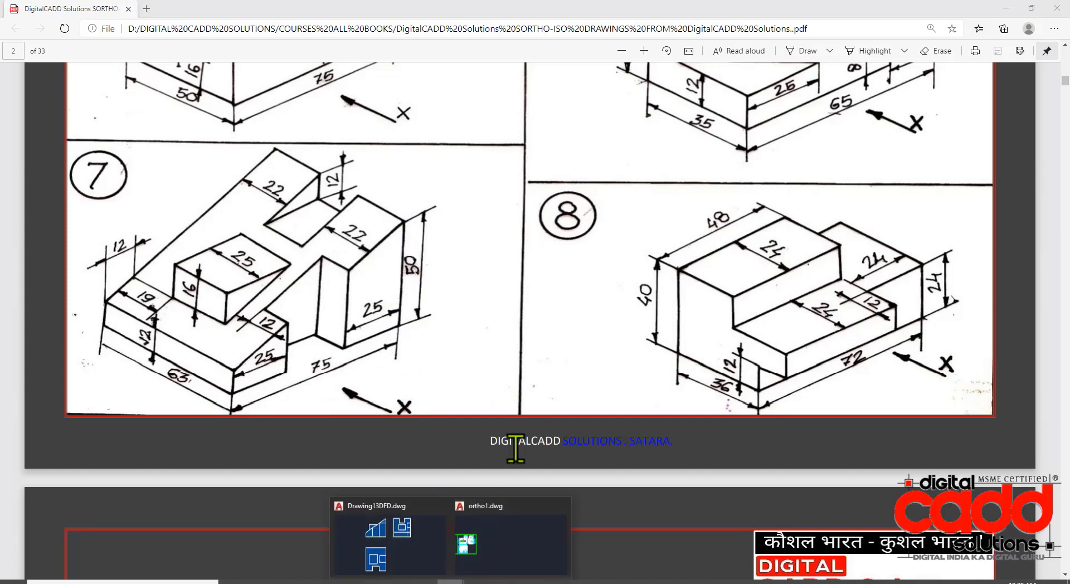
pyautogui.click(472, 549)
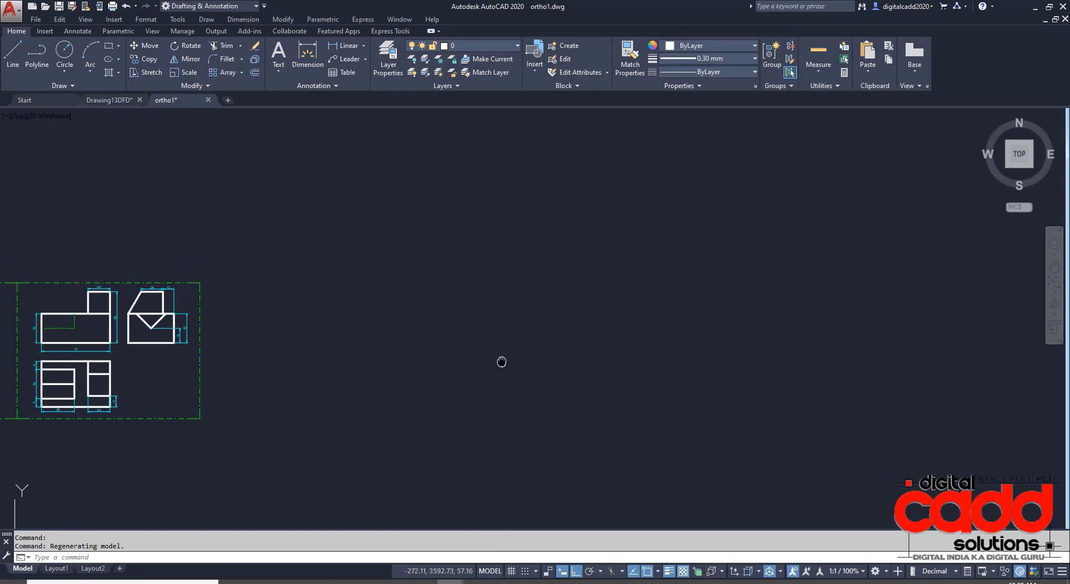
pyautogui.click(109, 46)
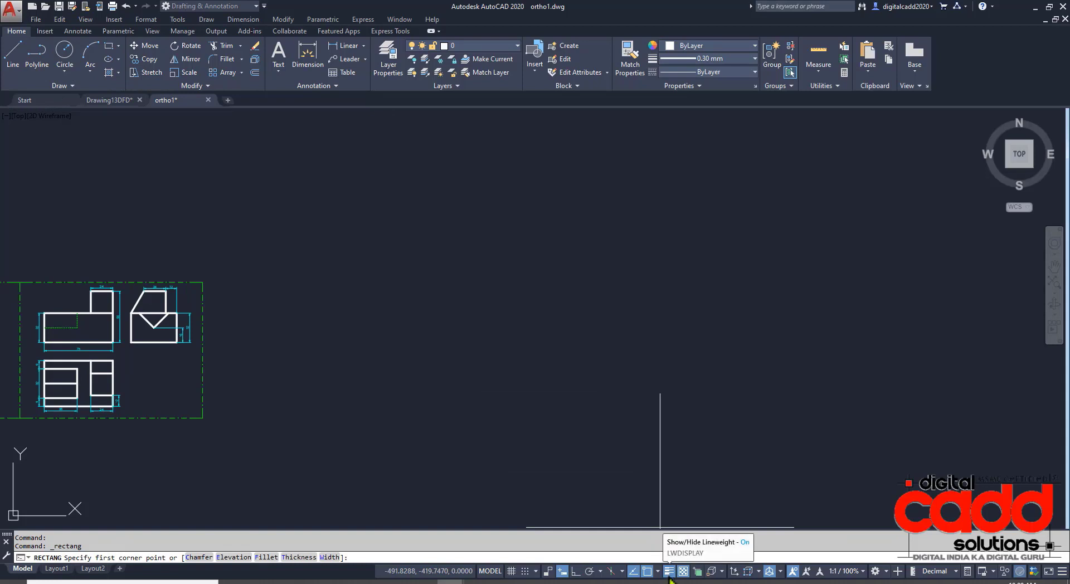
pyautogui.click(487, 322)
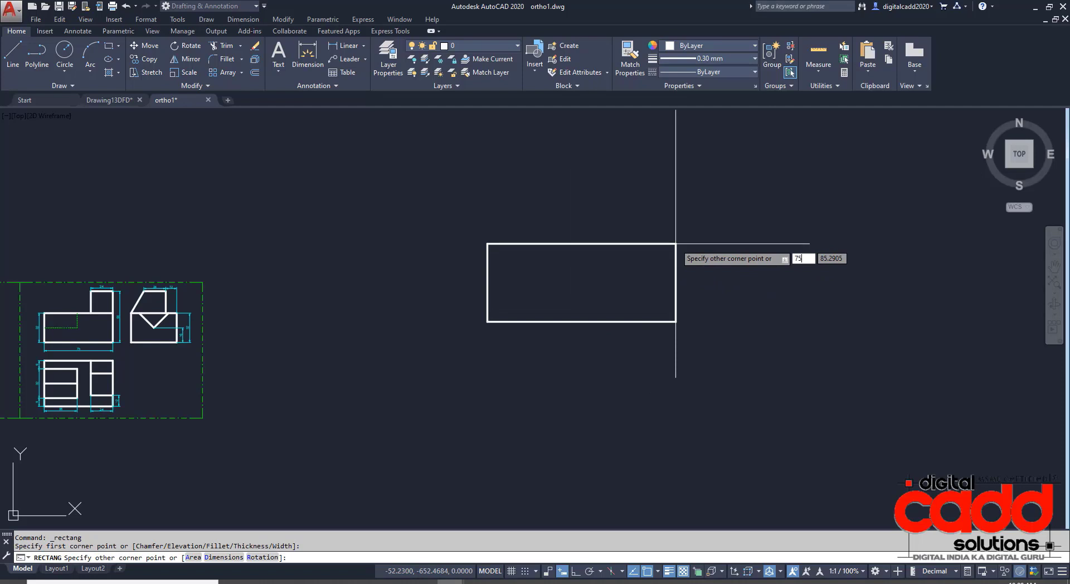
pyautogui.press('Tab')
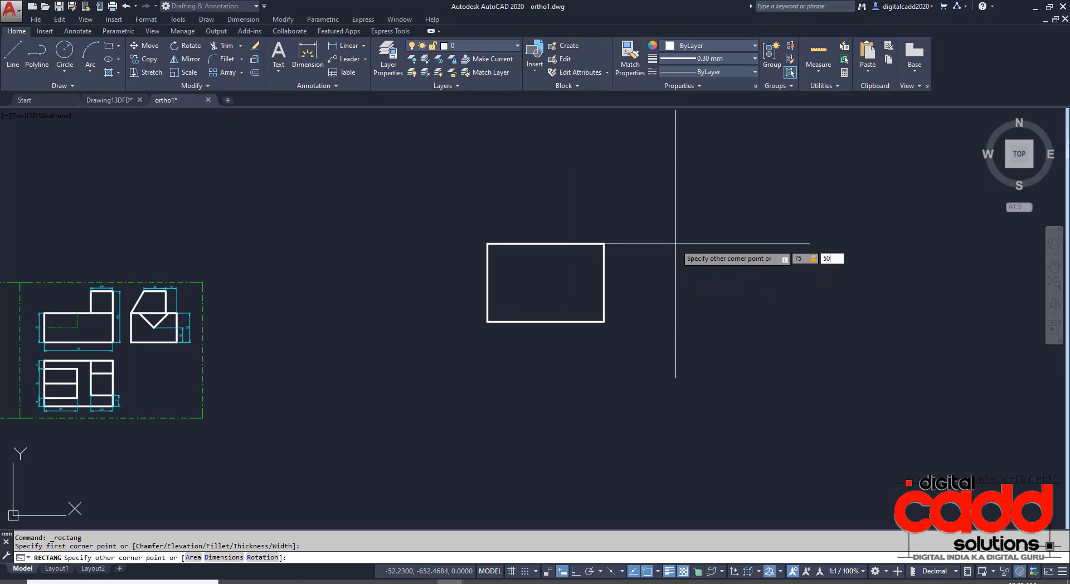
pyautogui.press('Return')
pyautogui.scroll(4, 554, 303)
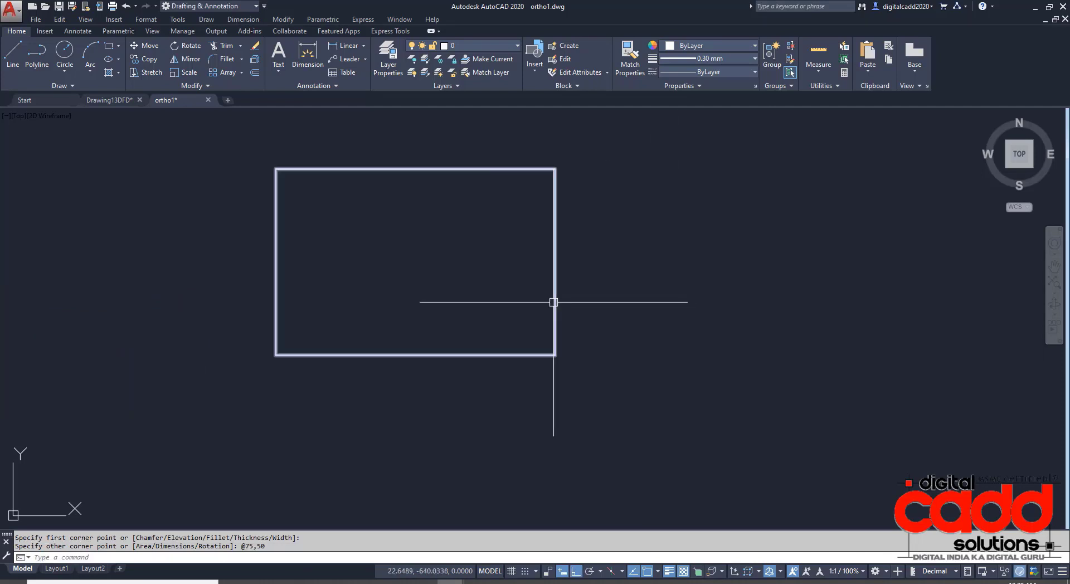
pyautogui.moveTo(395, 335); pyautogui.dragTo(390, 355, button='middle')
# Step: Explode the 75 by 50 rectangle into separate lines and check that its edges select individually
pyautogui.click(396, 342)
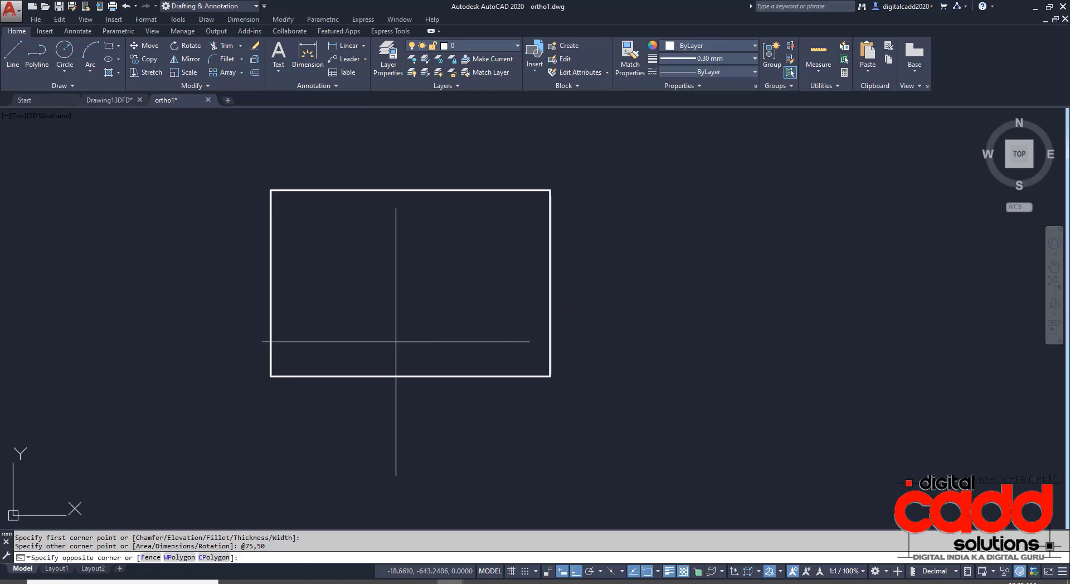
pyautogui.click(359, 404)
pyautogui.write('x')
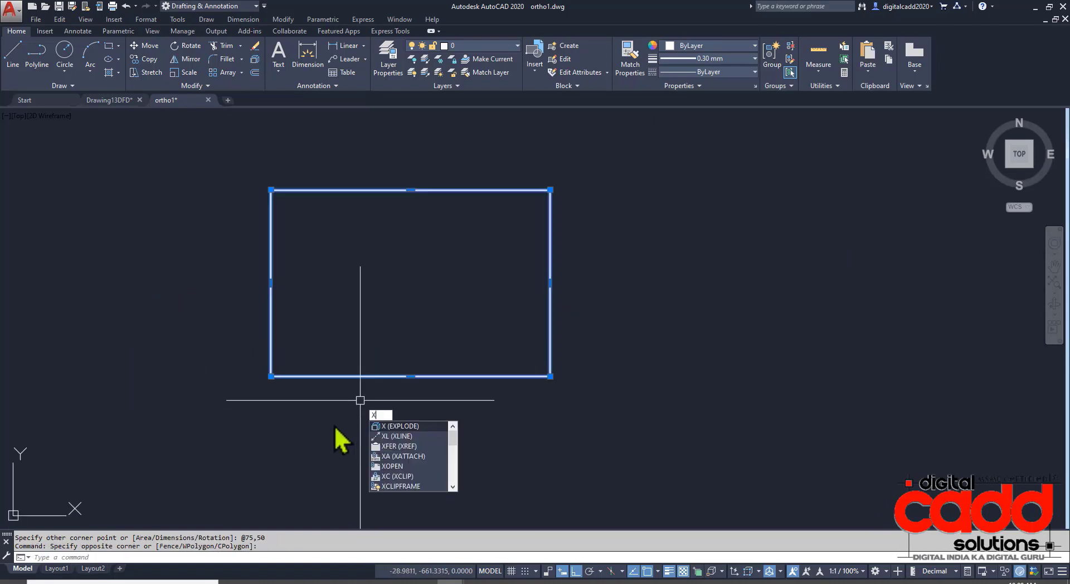
pyautogui.press('Return')
pyautogui.click(550, 249)
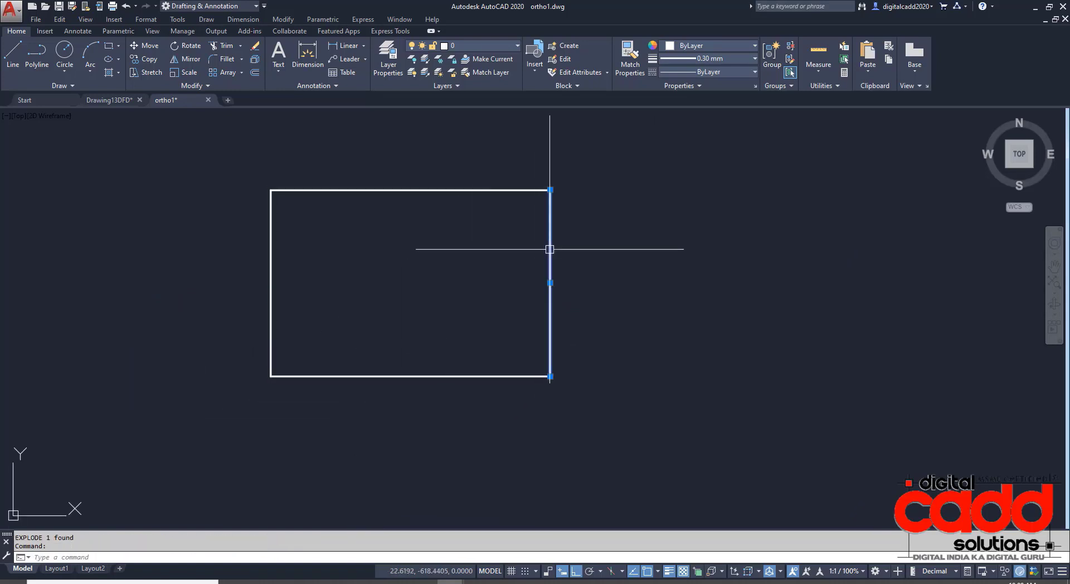
pyautogui.click(446, 189)
pyautogui.press('Escape')
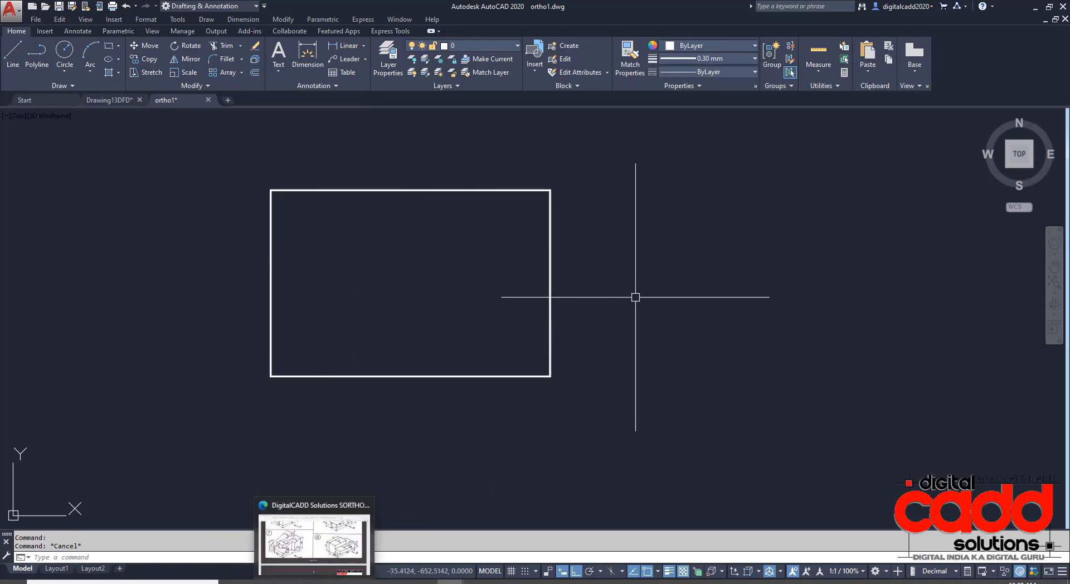
# Step: Check exercise 7 in the PDF exercise book, and offset the rectangle's bottom edge 12 upward in ortho1
pyautogui.click(314, 581)
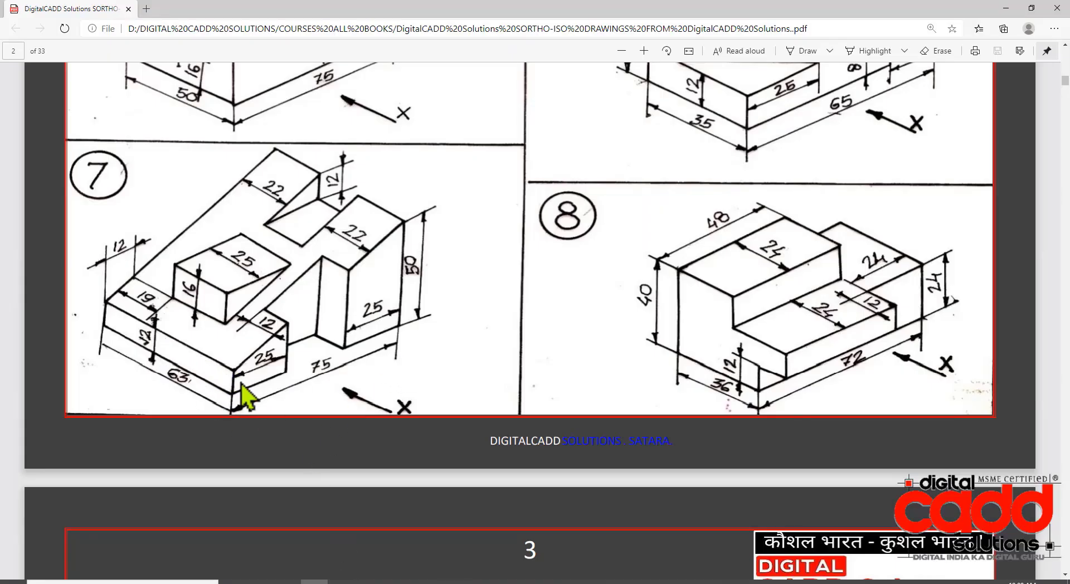
pyautogui.moveTo(314, 582)
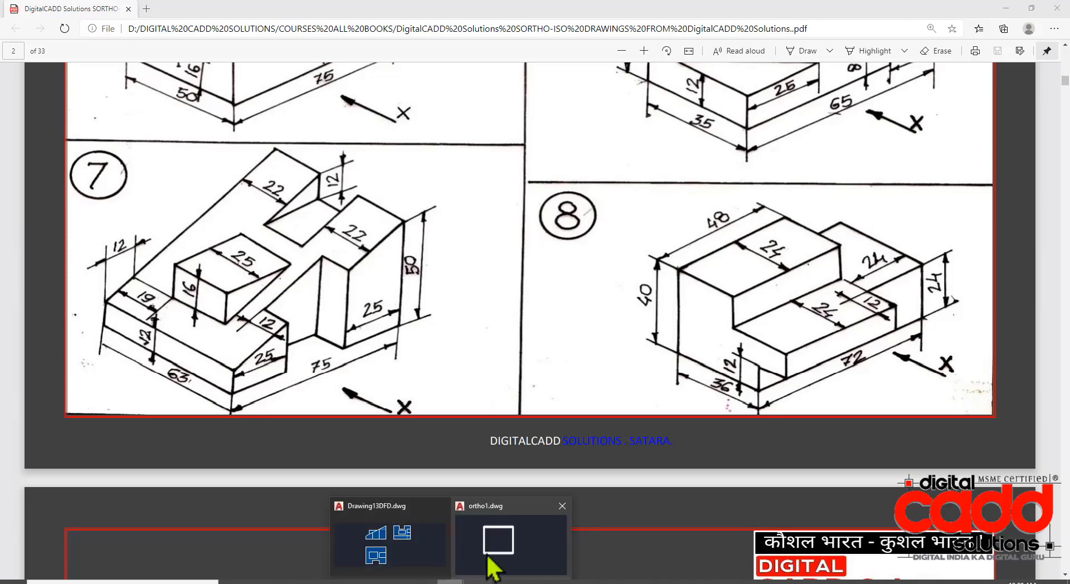
pyautogui.click(490, 543)
pyautogui.write('o')
pyautogui.press('Return')
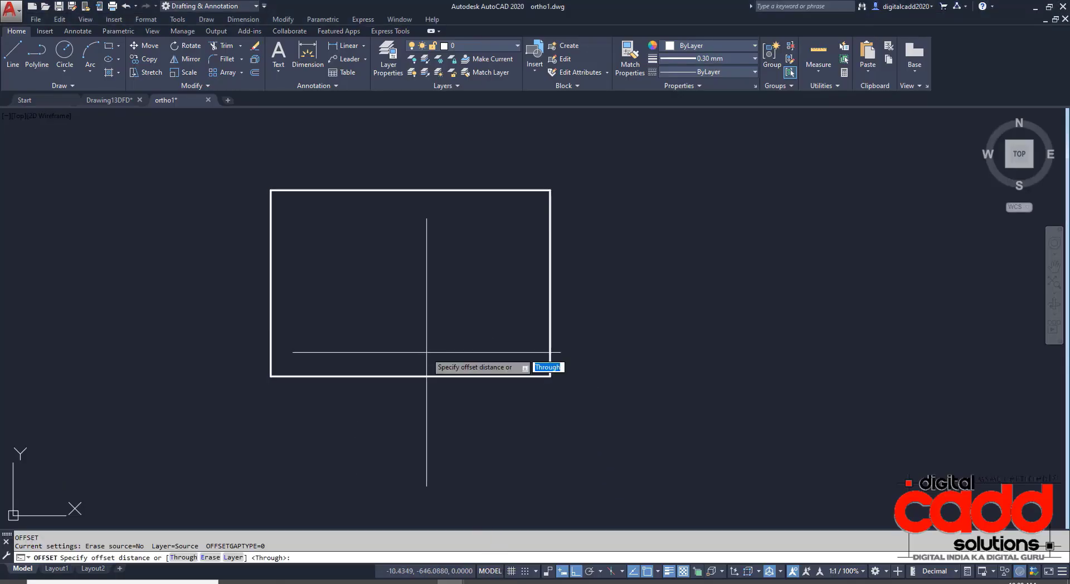
pyautogui.write('12')
pyautogui.press('Return')
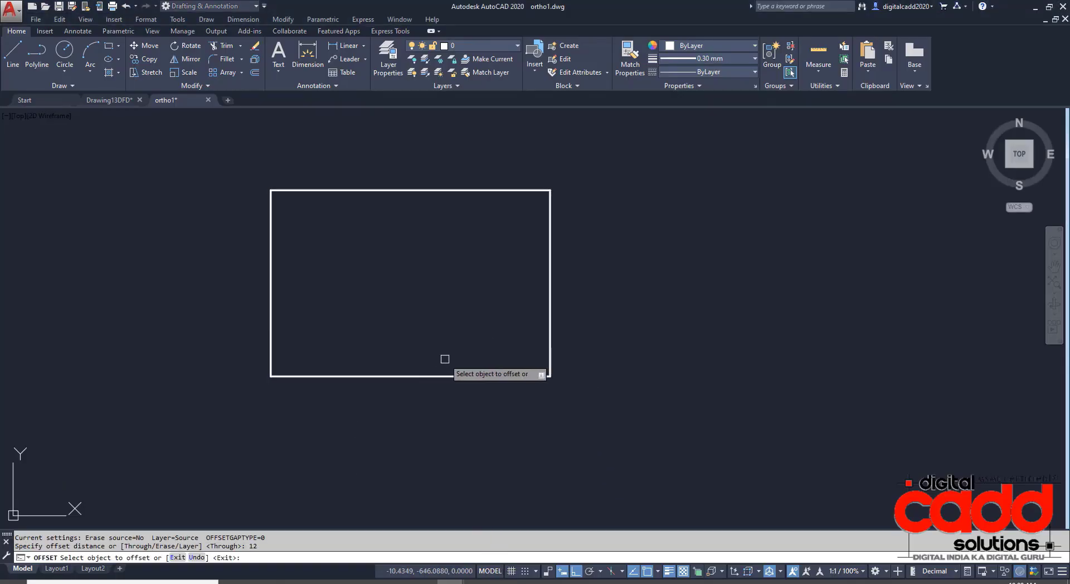
pyautogui.click(437, 376)
pyautogui.click(437, 353)
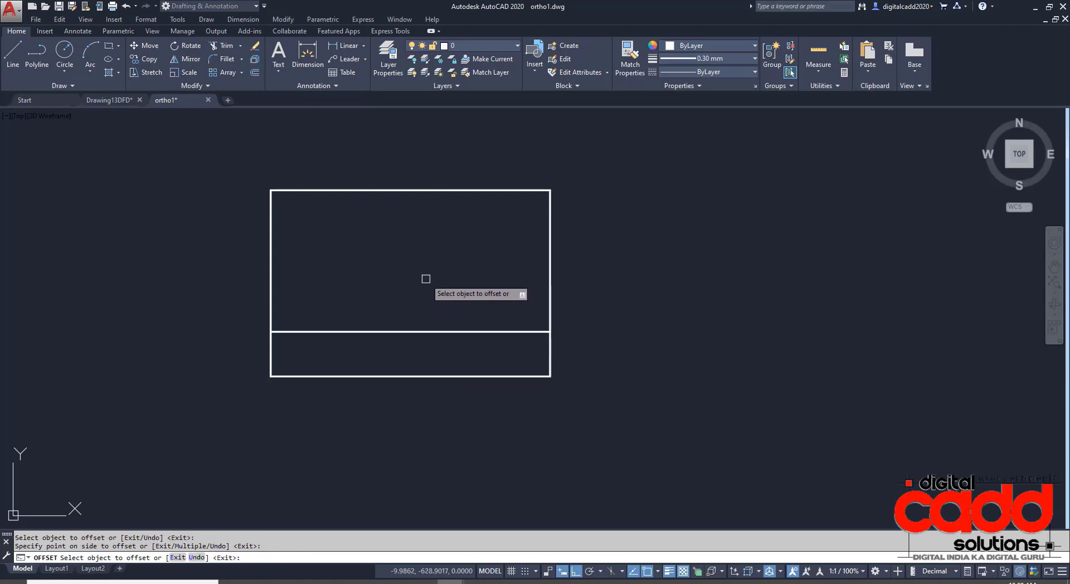
pyautogui.press('Return')
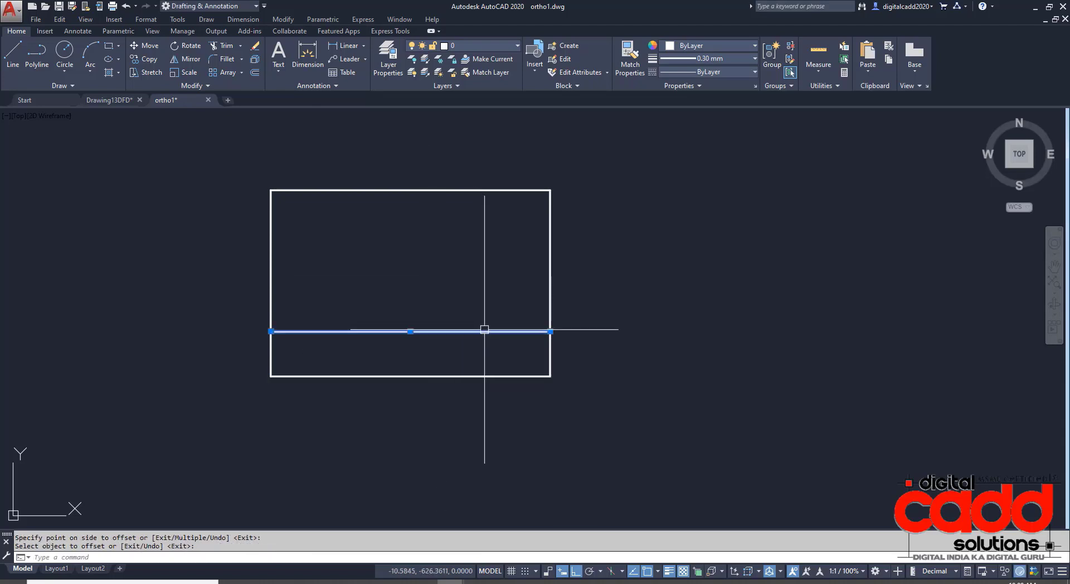
# Step: Stretch the right end of the offset line to the rectangle's upper-right corner to form the sloping edge
pyautogui.click(551, 331)
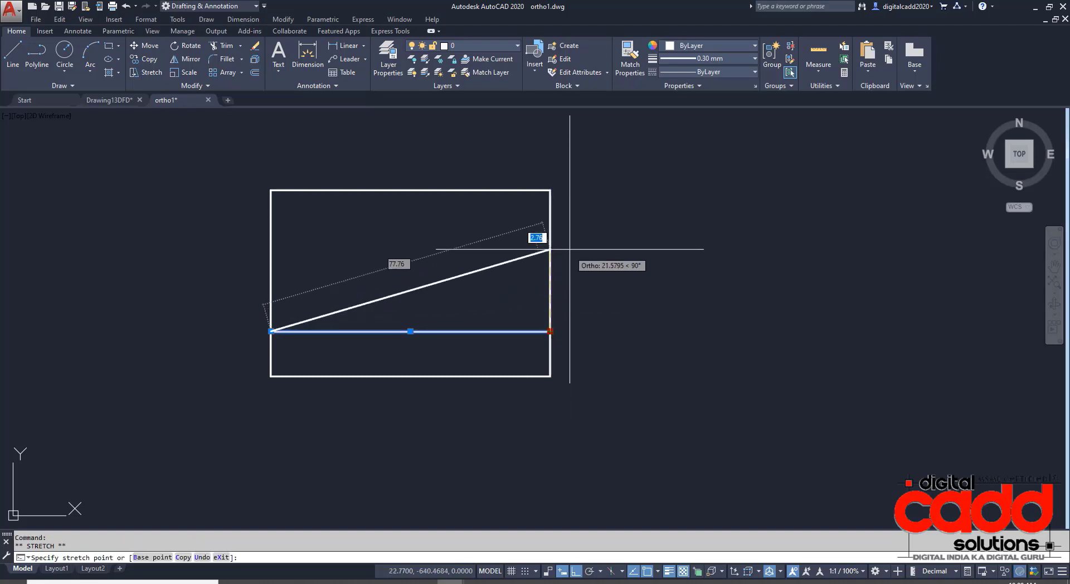
pyautogui.click(550, 190)
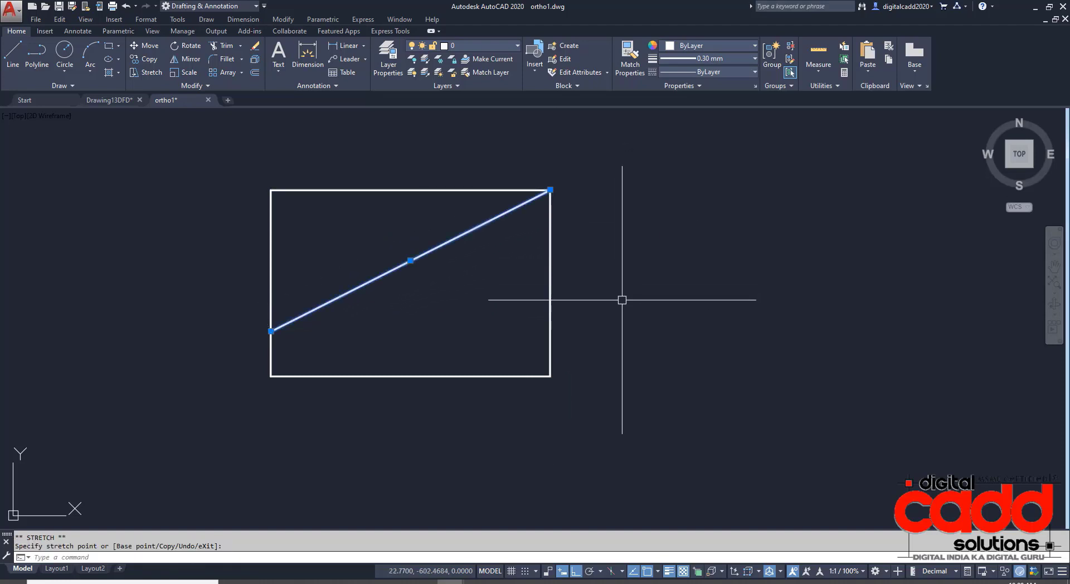
pyautogui.press('Escape')
# Step: Erase the rectangle's top edge and trim the left edge above the sloping line
pyautogui.click(420, 172)
pyautogui.click(400, 205)
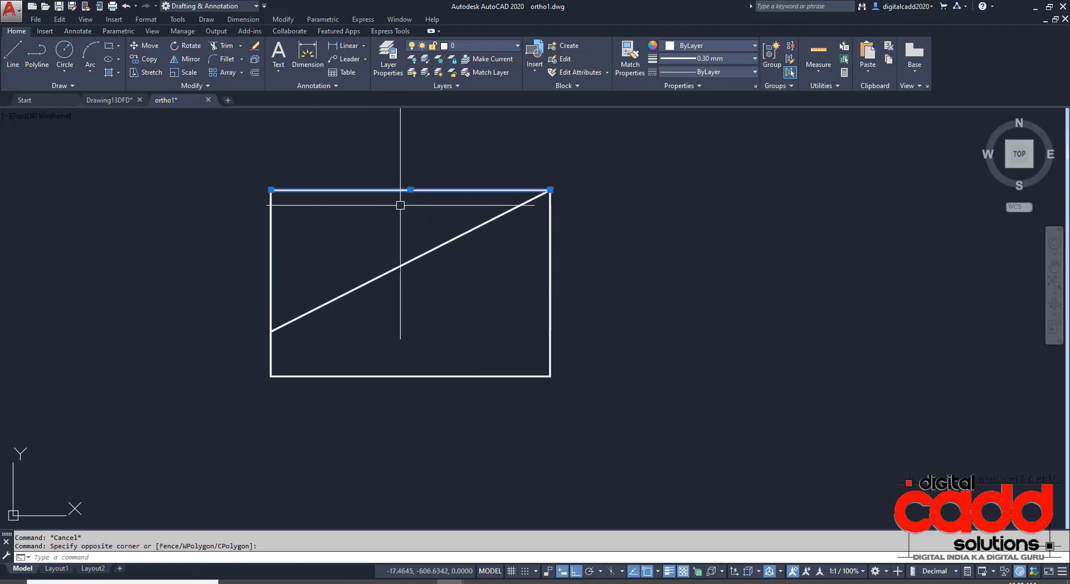
pyautogui.press('Return')
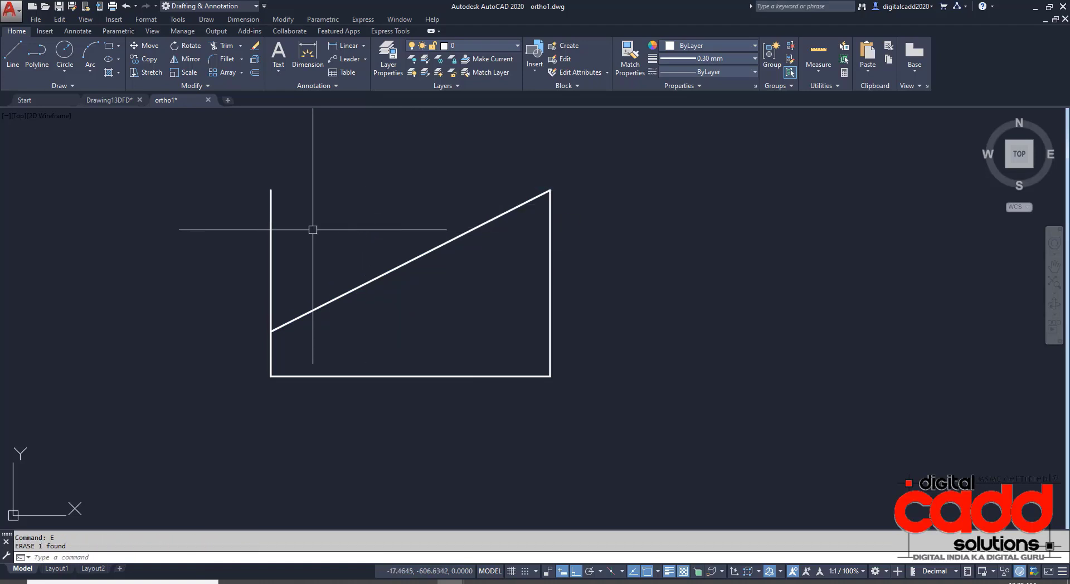
pyautogui.press('Return')
pyautogui.click(271, 232)
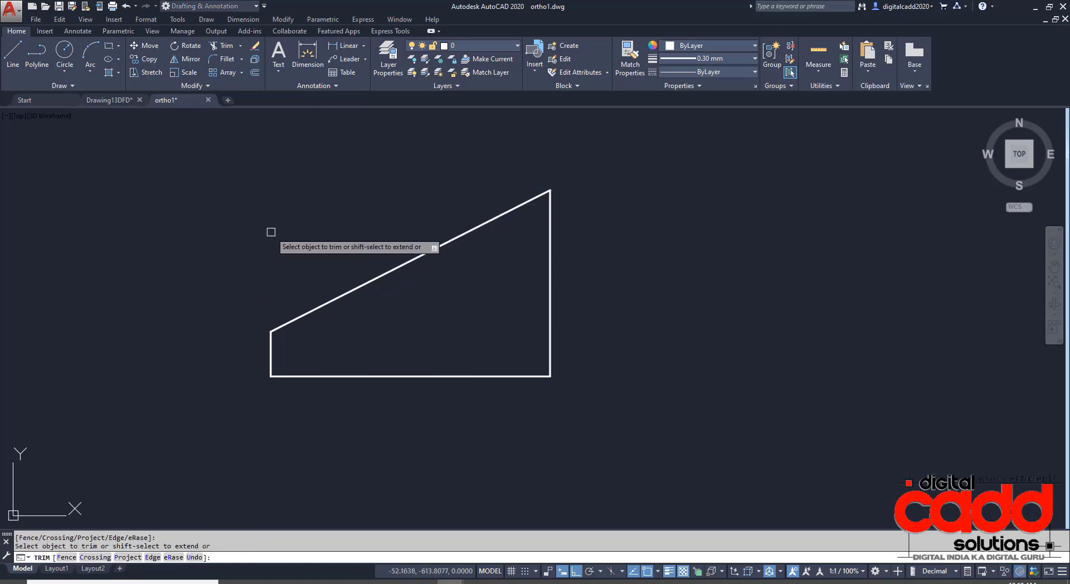
pyautogui.moveTo(465, 334)
pyautogui.mouseDown(button='middle')
pyautogui.moveTo(551, 351)
pyautogui.moveTo(503, 349)
pyautogui.moveTo(461, 378)
pyautogui.mouseUp(button='middle')
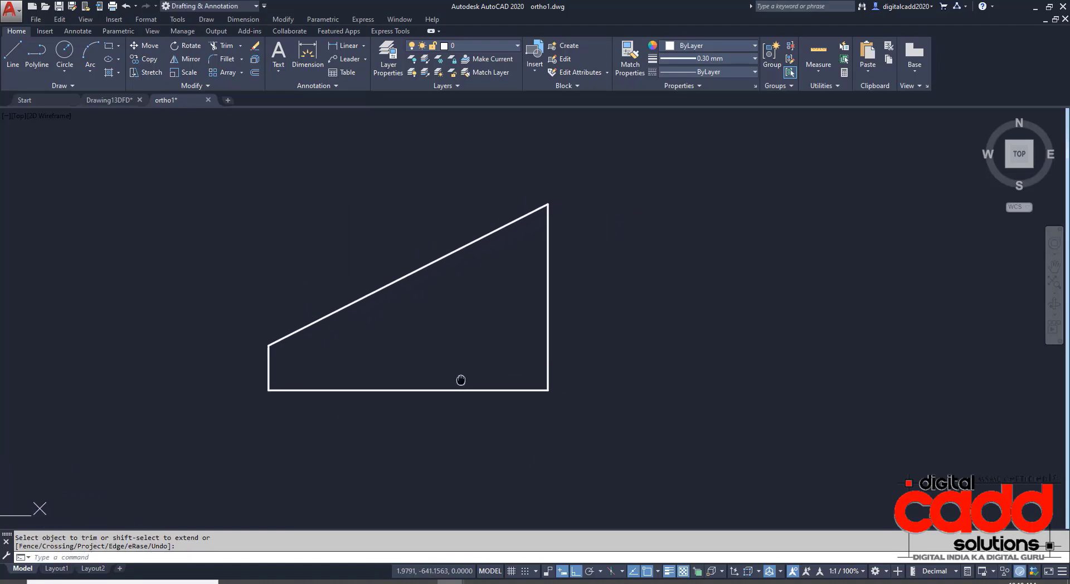
# Step: Check exercise 7 in the PDF exercise book, and offset the right edge leftward twice in ortho1, 25 each time
pyautogui.click(309, 579)
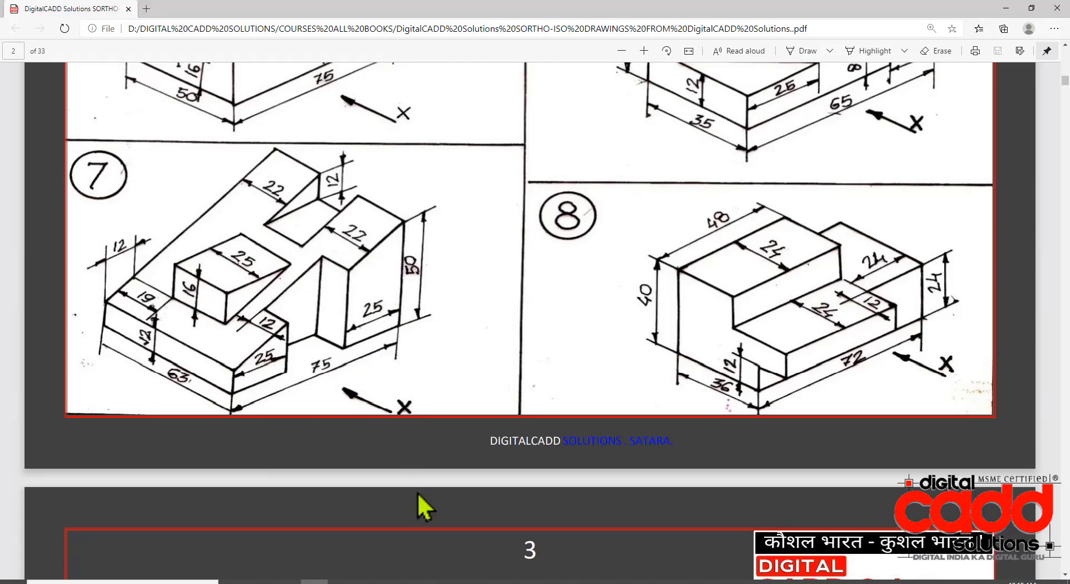
pyautogui.moveTo(449, 579)
pyautogui.click(501, 536)
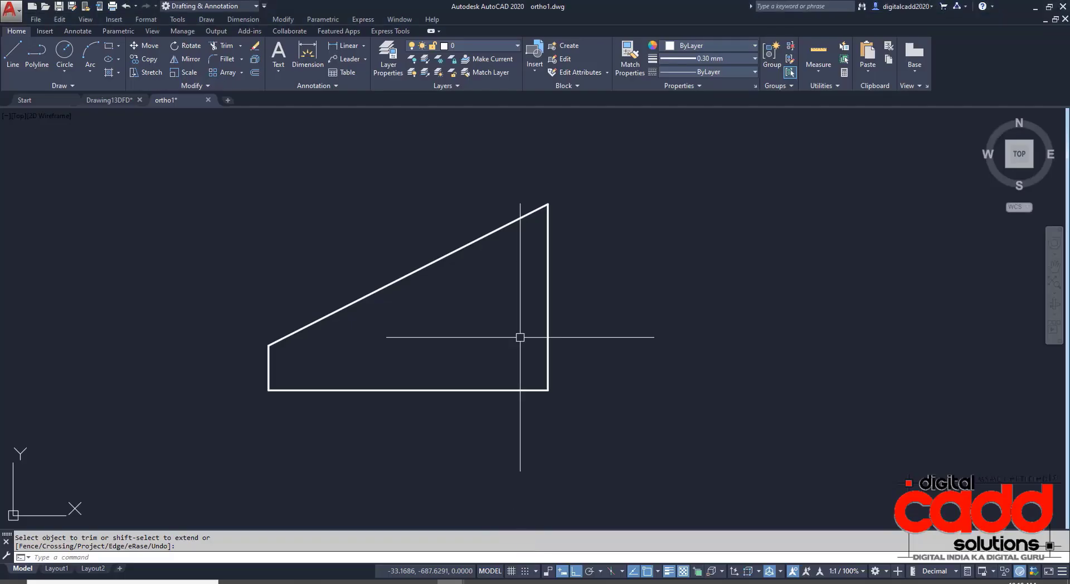
pyautogui.press('Return')
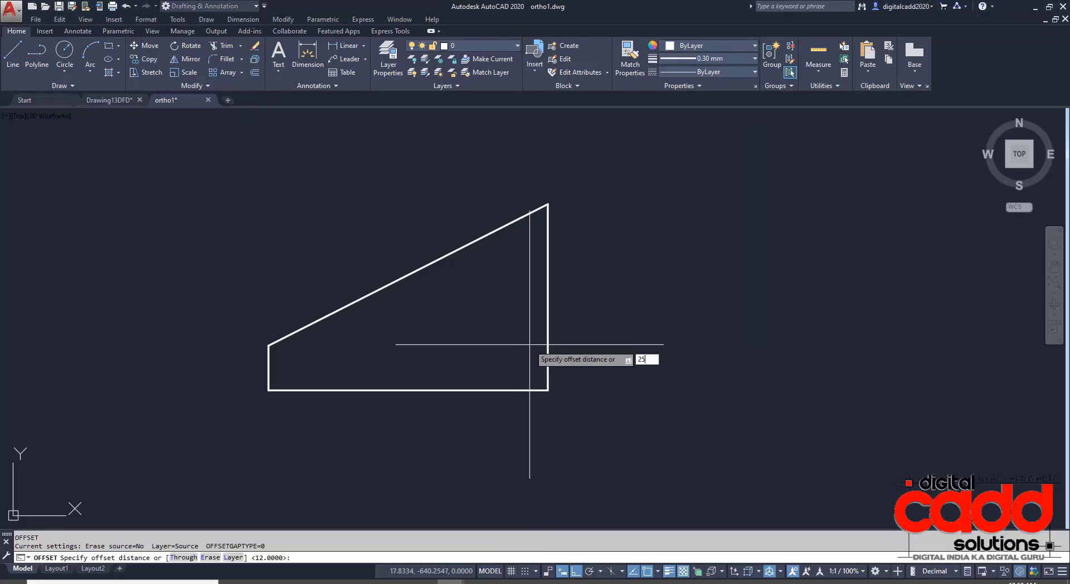
pyautogui.write('25')
pyautogui.press('Return')
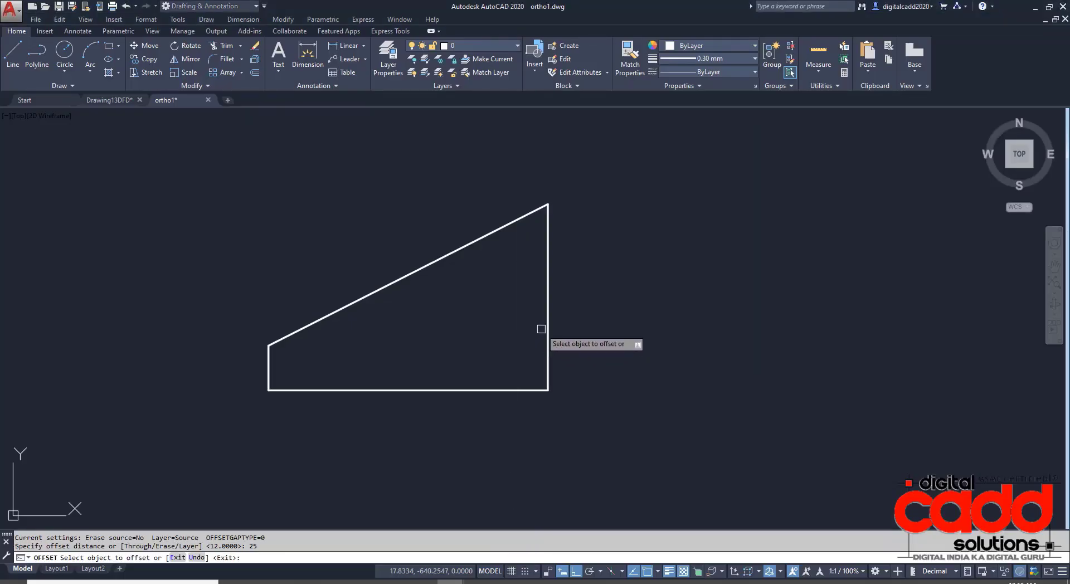
pyautogui.click(548, 323)
pyautogui.click(519, 329)
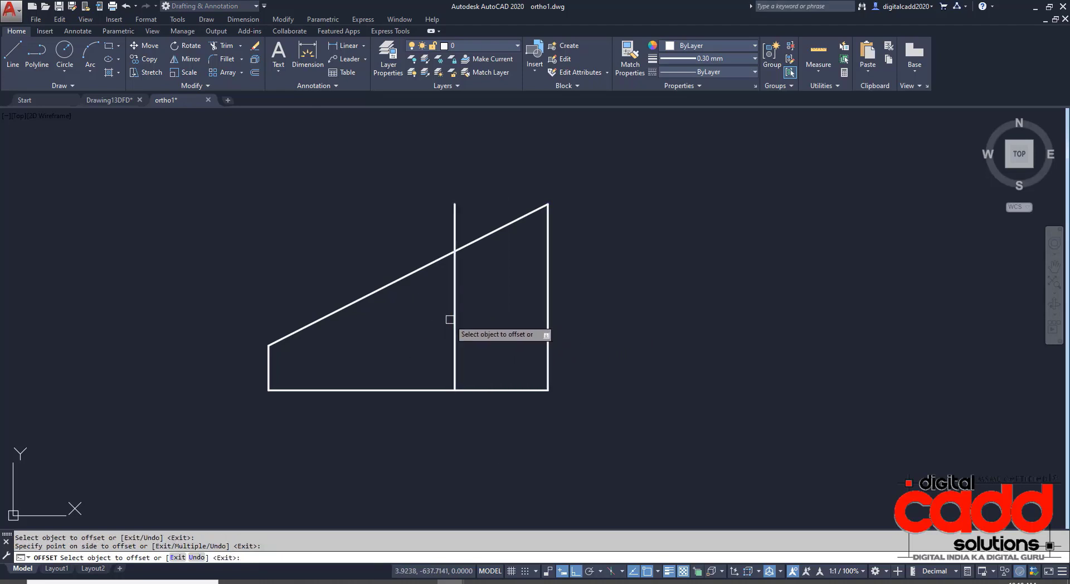
pyautogui.click(457, 331)
pyautogui.click(410, 337)
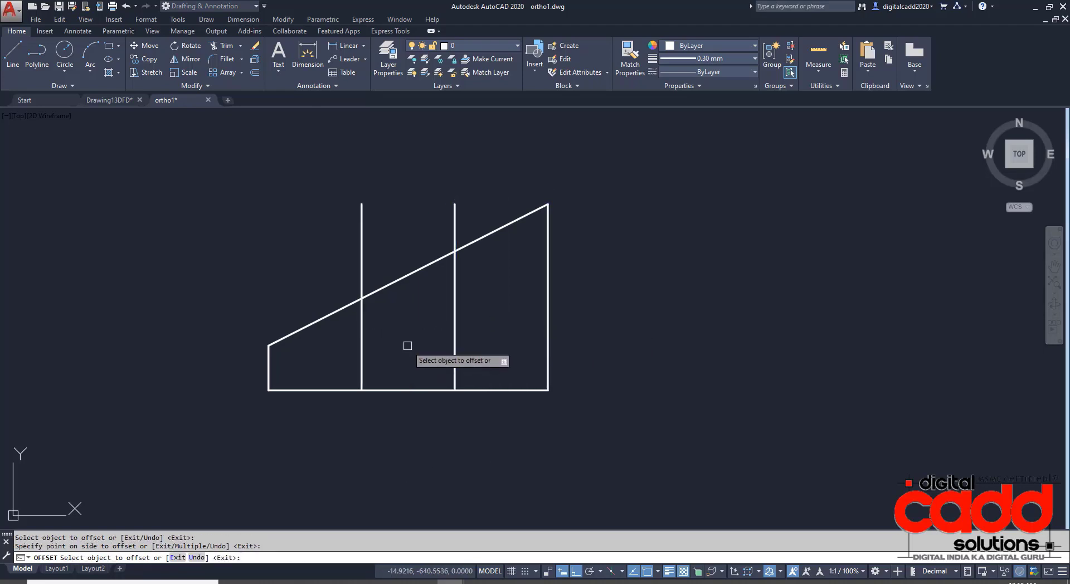
pyautogui.press('Return')
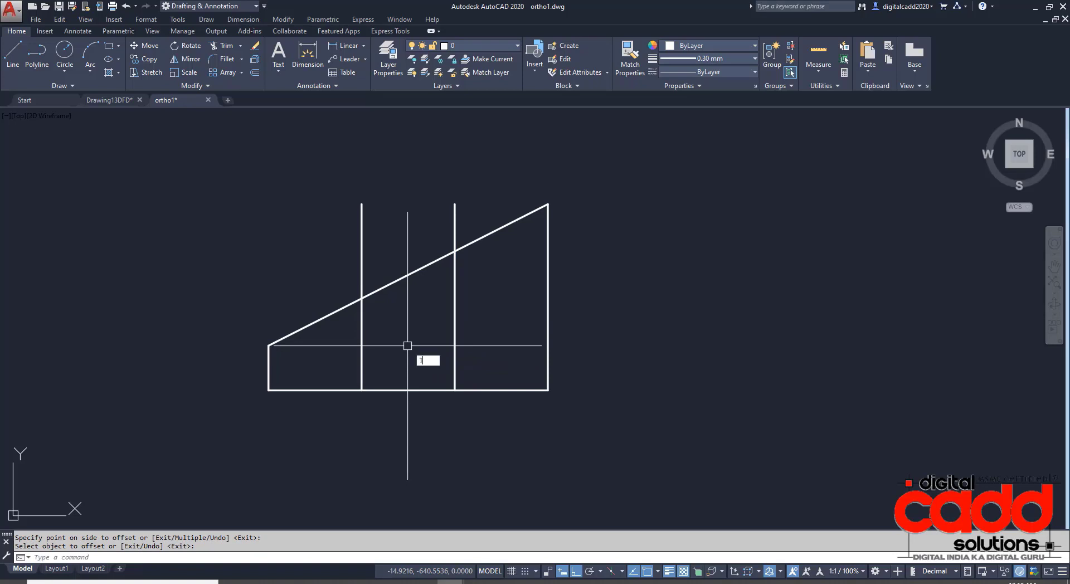
# Step: Trim the two inner vertical lines where they extend above the sloping edge
pyautogui.write('r')
pyautogui.press('Return')
pyautogui.press('Return')
pyautogui.click(467, 186)
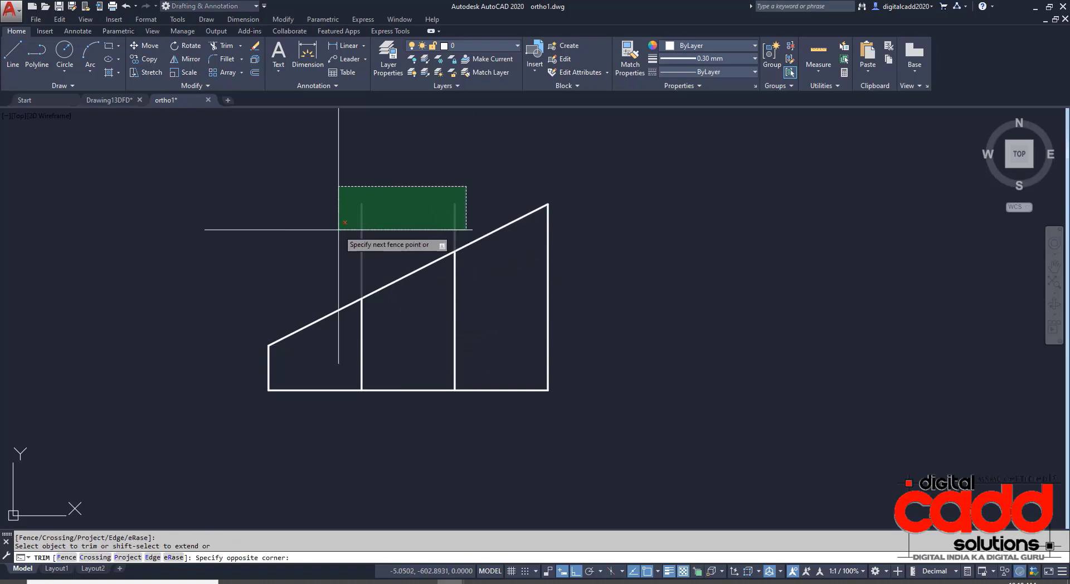
pyautogui.click(338, 229)
pyautogui.press('Return')
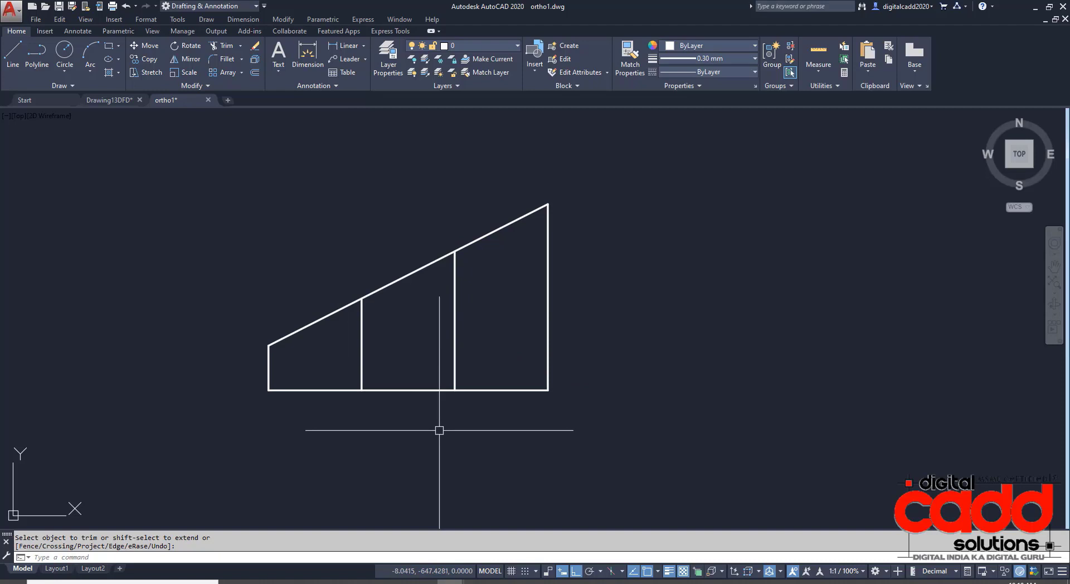
pyautogui.moveTo(440, 337)
pyautogui.mouseDown(button='middle')
pyautogui.moveTo(420, 339)
pyautogui.moveTo(419, 351)
pyautogui.mouseUp(button='middle')
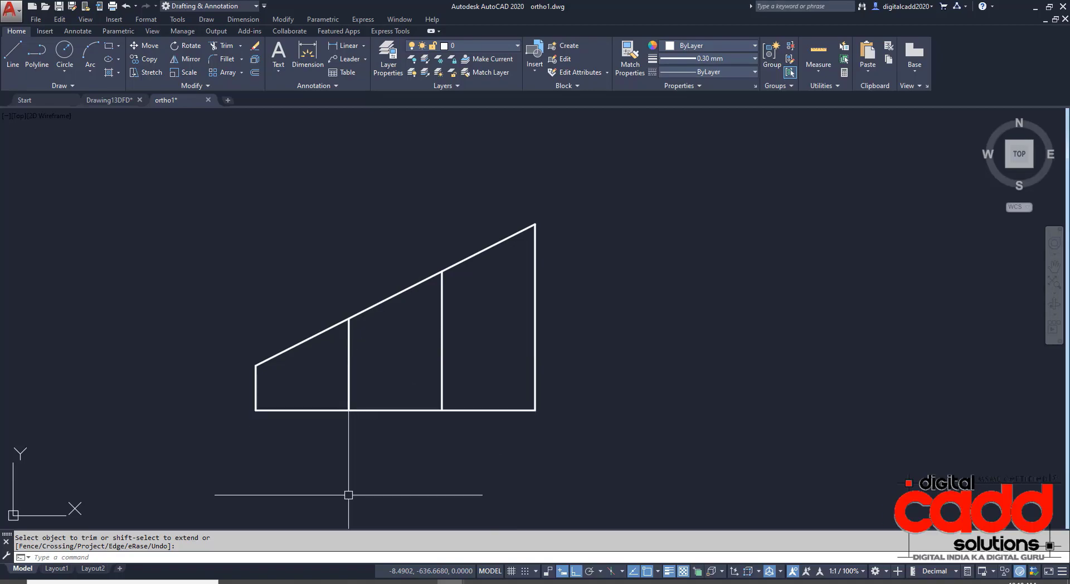
# Step: Examine exercise 7 in the PDF exercise book and return to ortho1 in AutoCAD
pyautogui.hotkey('alt', 'Tab')
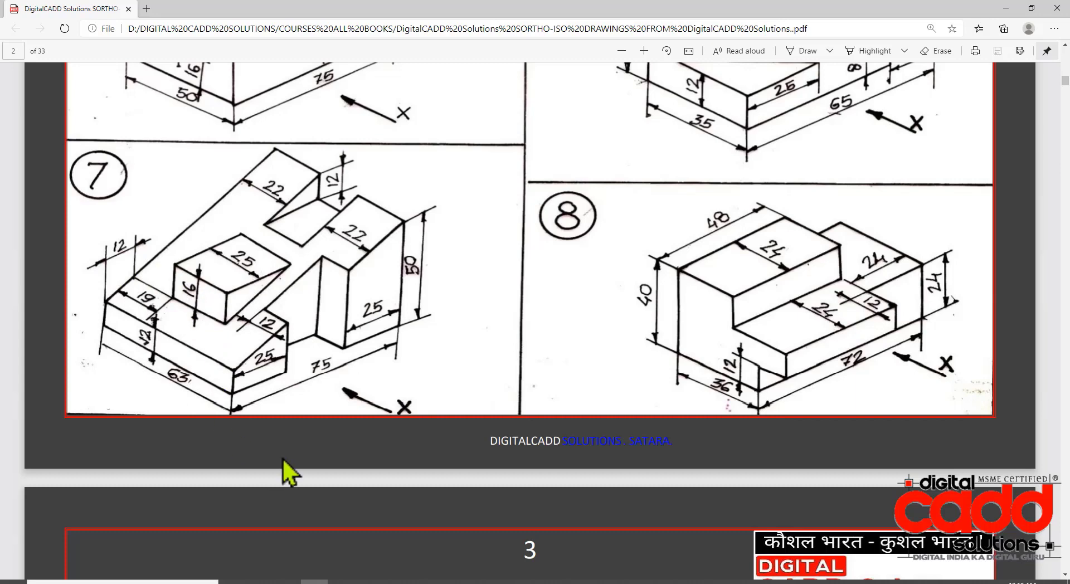
pyautogui.moveTo(451, 581)
pyautogui.click(496, 549)
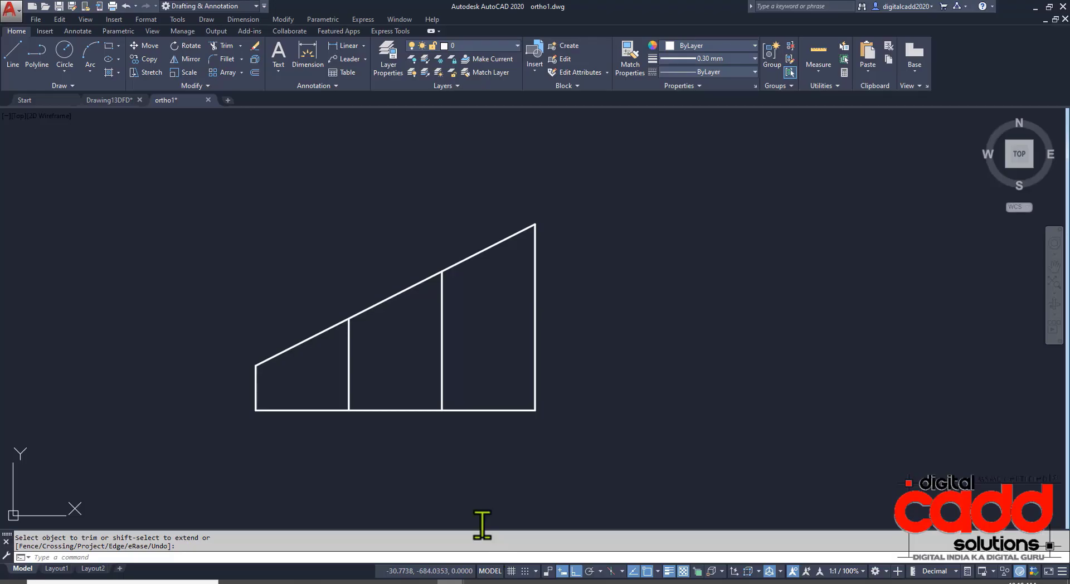
# Step: Offset the front view's left vertical edge 12 to the right
pyautogui.press('Escape')
pyautogui.write('o')
pyautogui.press('Return')
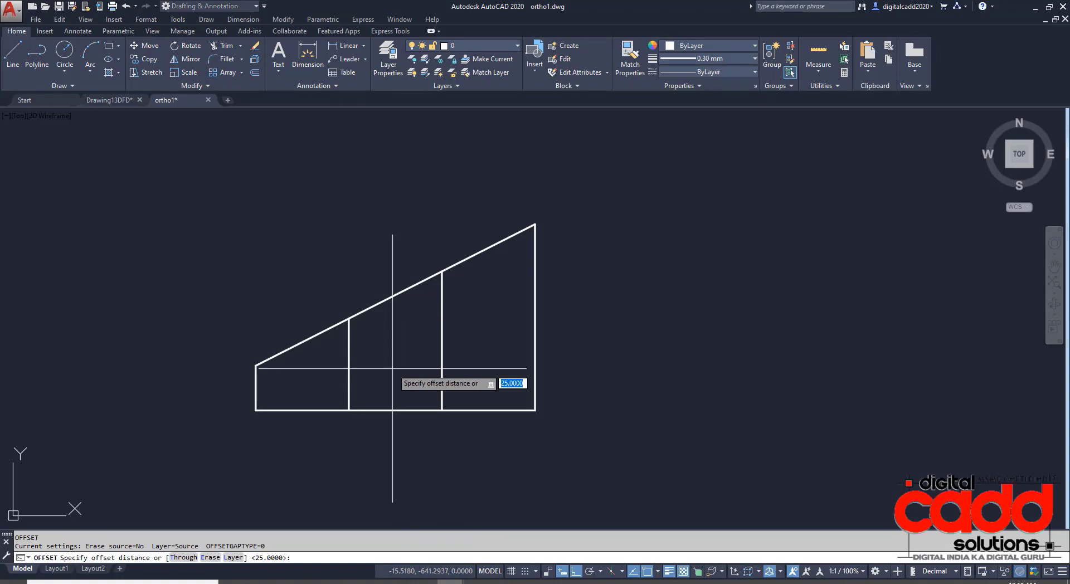
pyautogui.write('12')
pyautogui.press('Return')
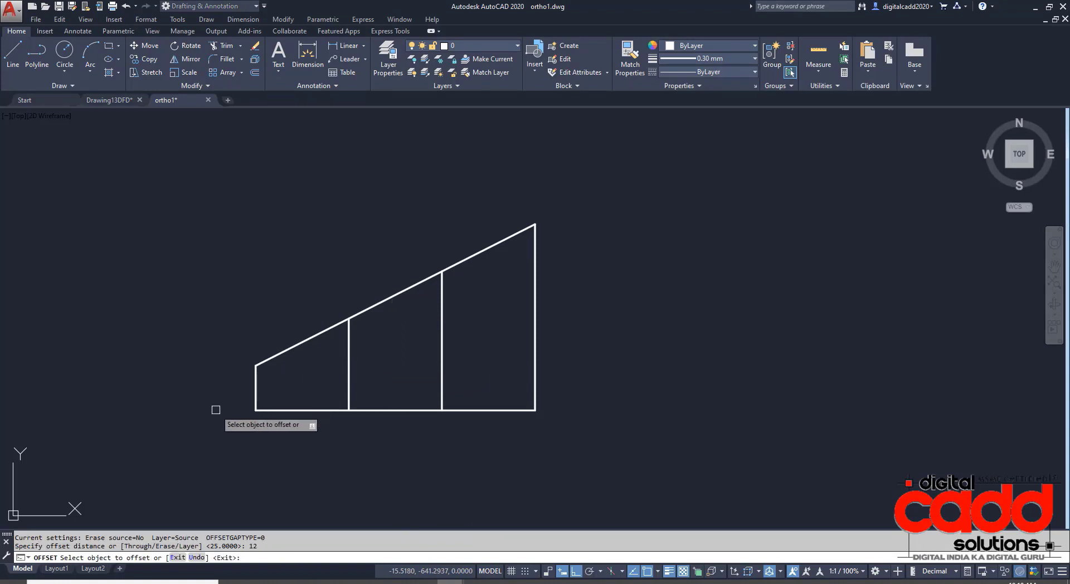
pyautogui.click(257, 389)
pyautogui.click(309, 379)
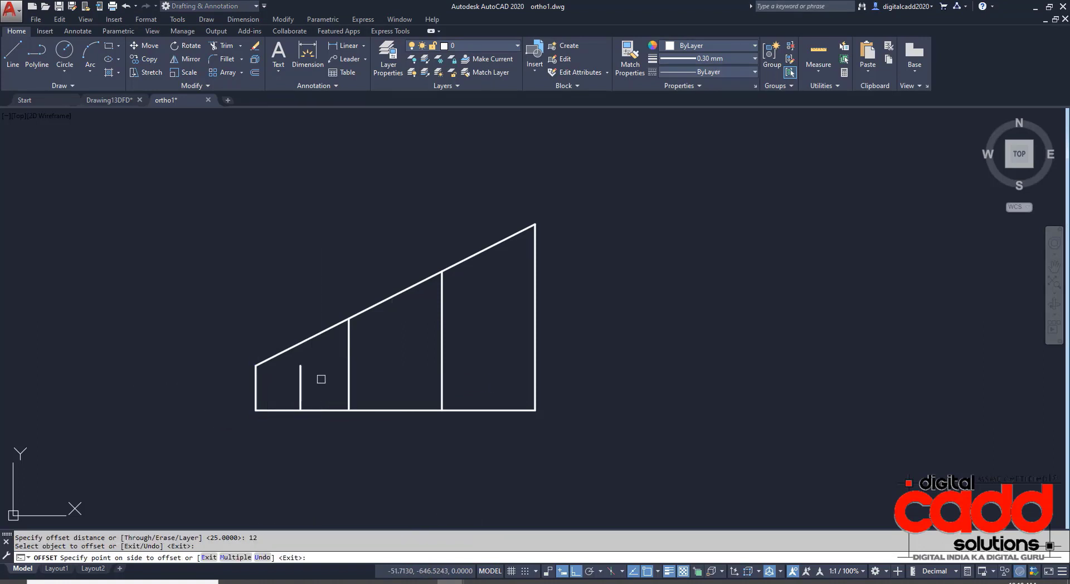
pyautogui.press('Return')
# Step: Extend the short offset vertical line up to the sloping edge
pyautogui.write('ex')
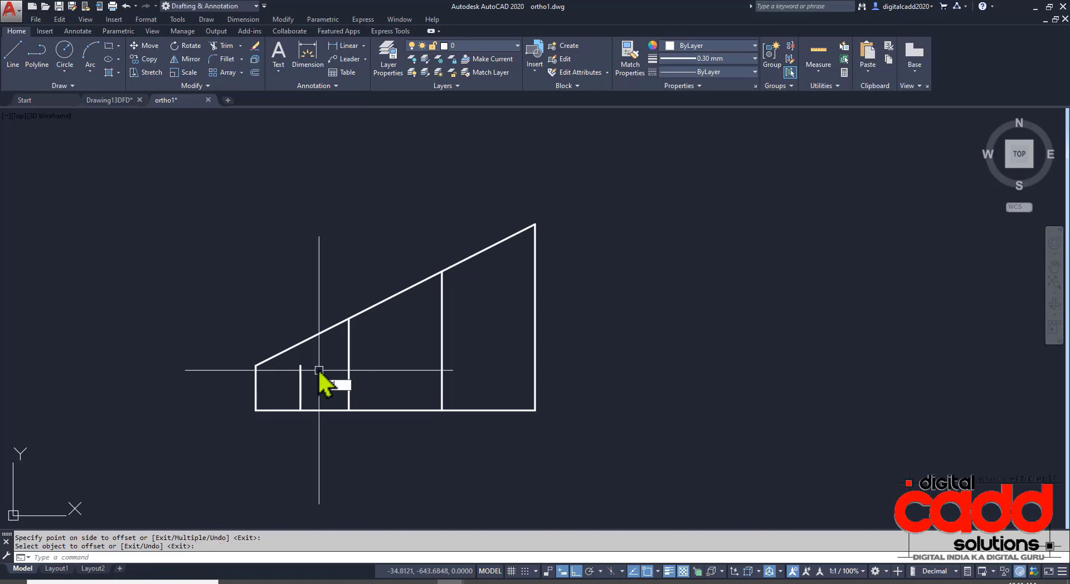
pyautogui.press('Return')
pyautogui.press('Return')
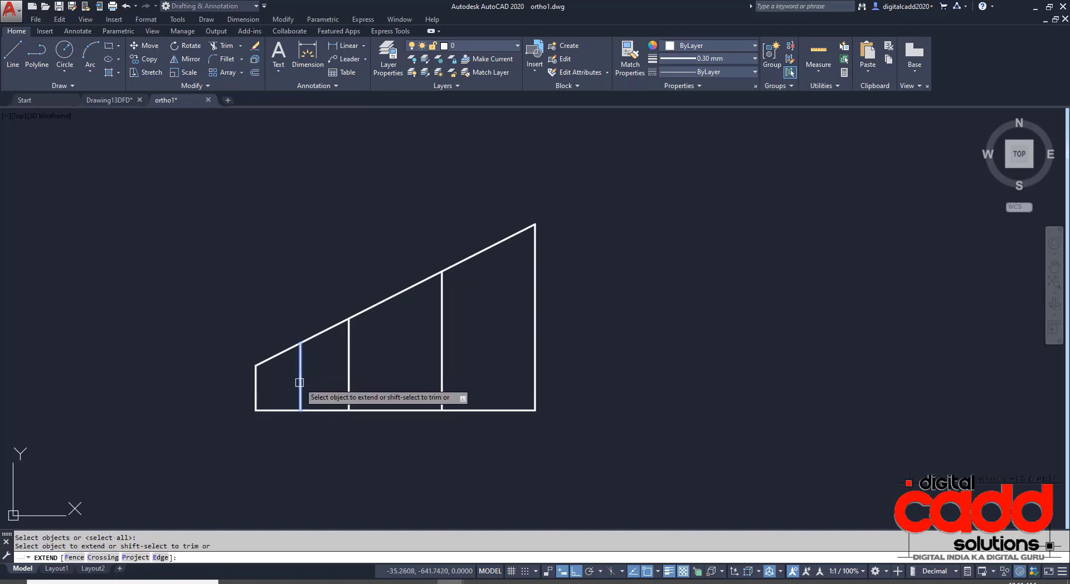
pyautogui.click(301, 385)
pyautogui.press('Return')
pyautogui.moveTo(306, 377); pyautogui.dragTo(301, 422, button='middle')
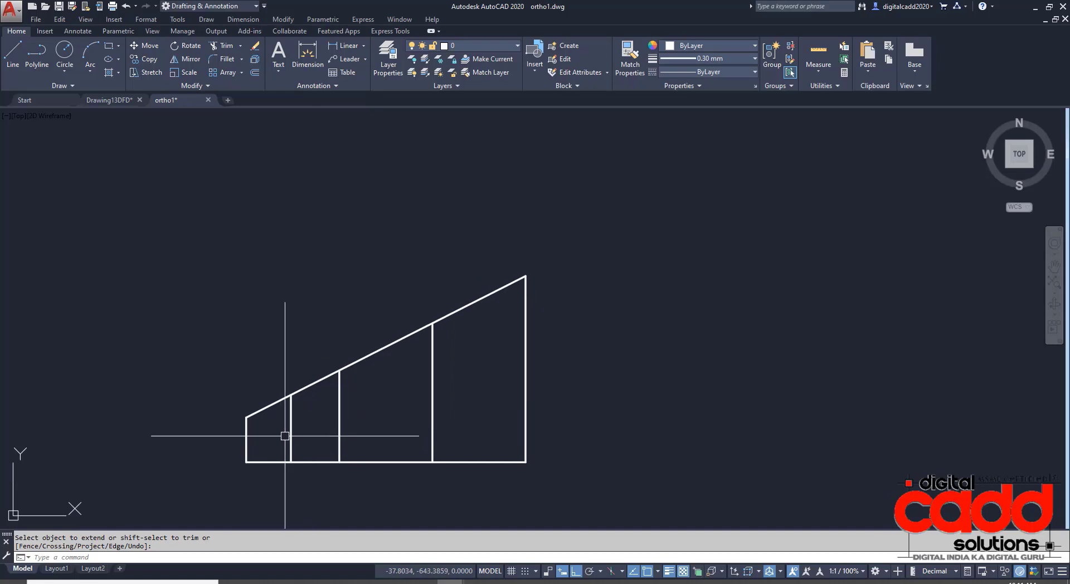
# Step: Draw a line 16 upward from the short vertical line's upper end, continuing horizontally to the right past the sloping edge
pyautogui.write('l')
pyautogui.press('Return')
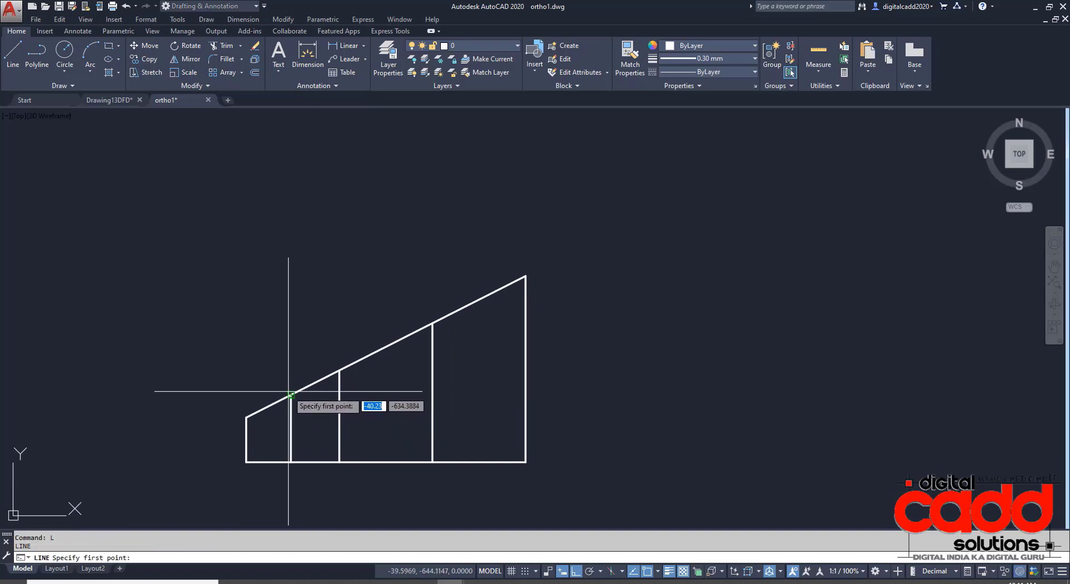
pyautogui.click(289, 392)
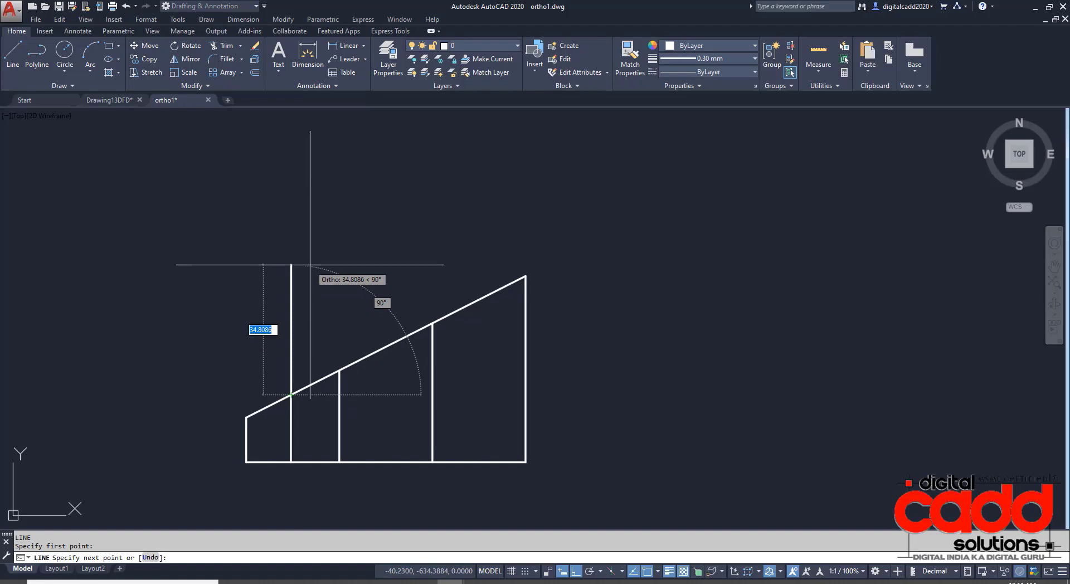
pyautogui.press('Return')
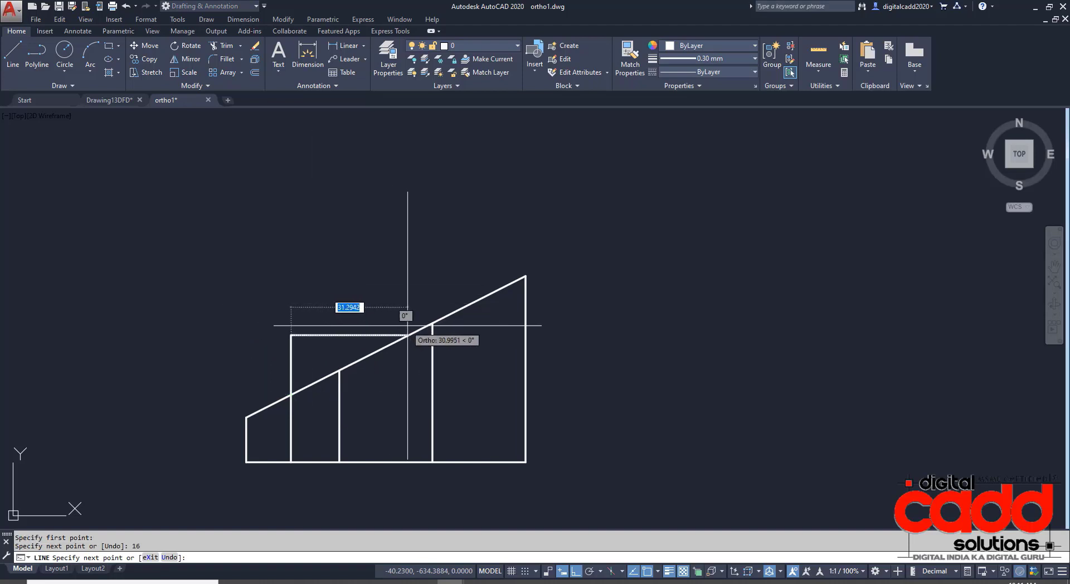
pyautogui.scroll(4, 413, 320)
pyautogui.click(442, 351)
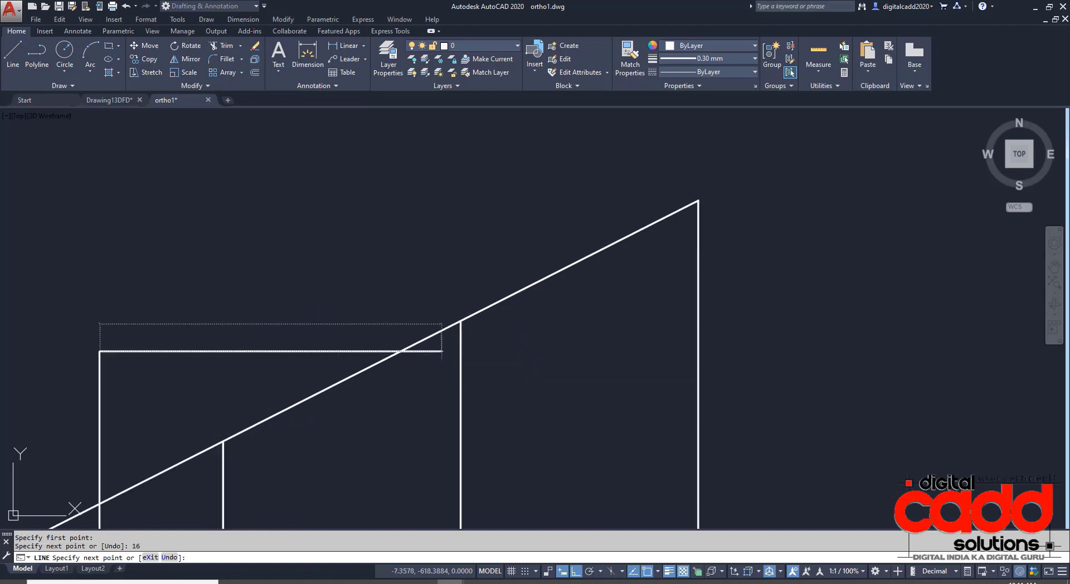
pyautogui.press('Return')
pyautogui.scroll(-4, 407, 401)
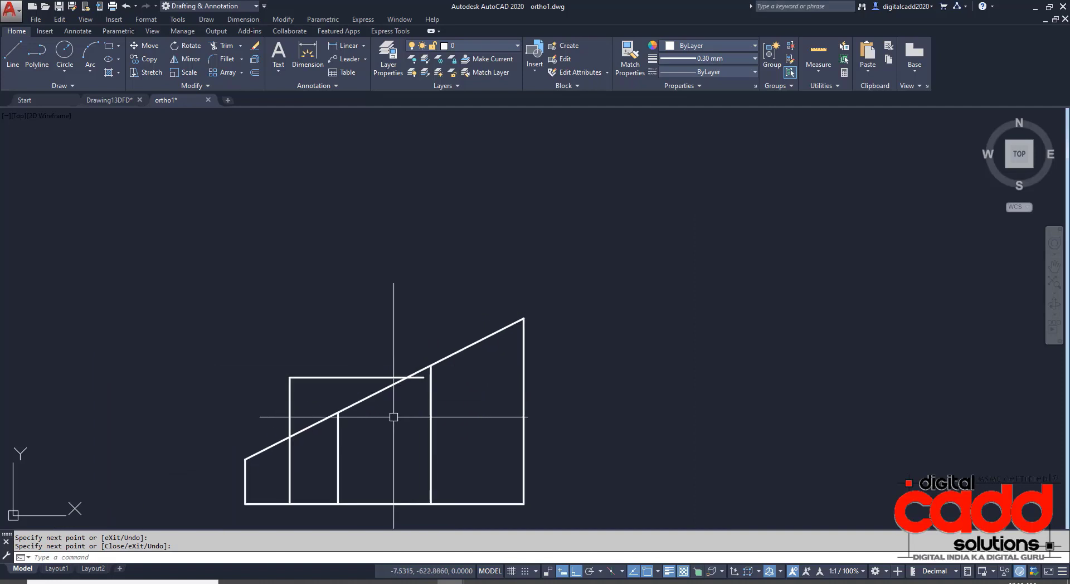
# Step: Erase the extended vertical construction line below the sloping edge, under the raised block
pyautogui.click(294, 464)
pyautogui.click(280, 478)
pyautogui.write('E')
pyautogui.press('Return')
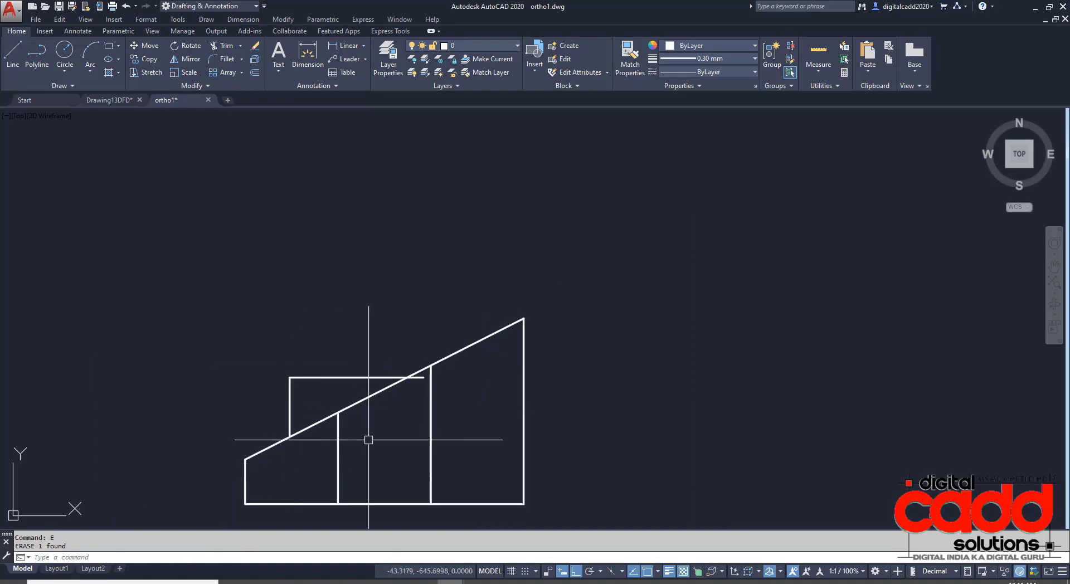
# Step: Trim the raised block's horizontal line where it runs past the sloping edge
pyautogui.write('TR')
pyautogui.press('Return')
pyautogui.scroll(4, 420, 420)
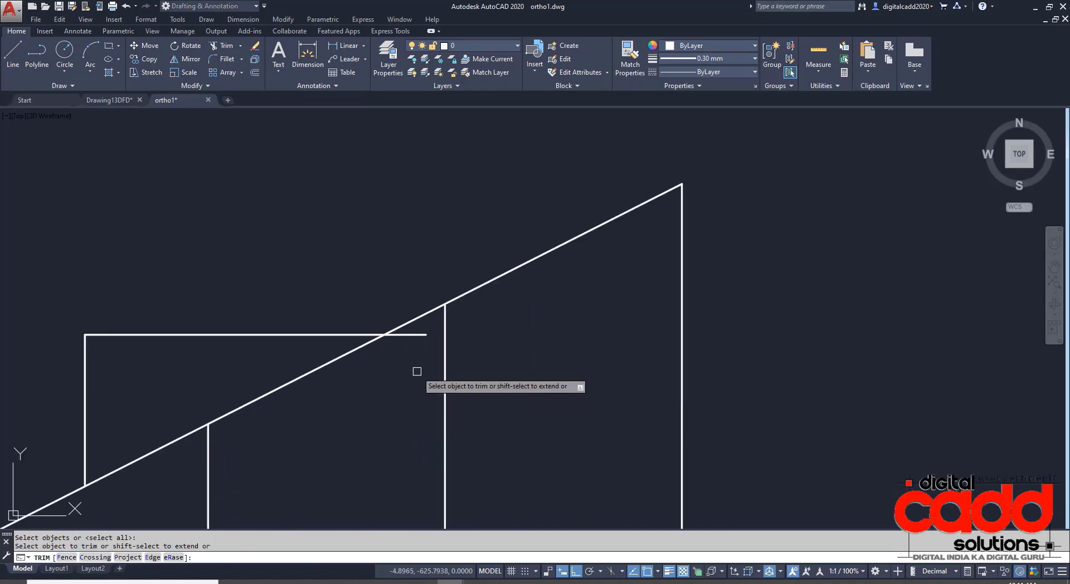
pyautogui.click(417, 337)
pyautogui.scroll(-4, 349, 476)
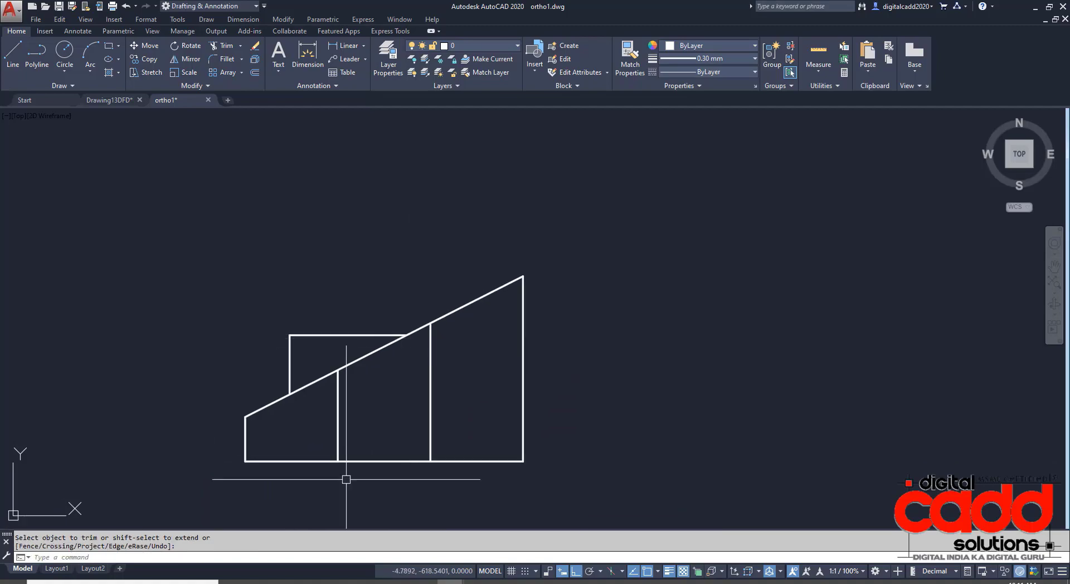
# Step: Compare exercise 7 in the PDF exercise book with the front view in ortho1, and return to ortho1 in AutoCAD
pyautogui.click(307, 581)
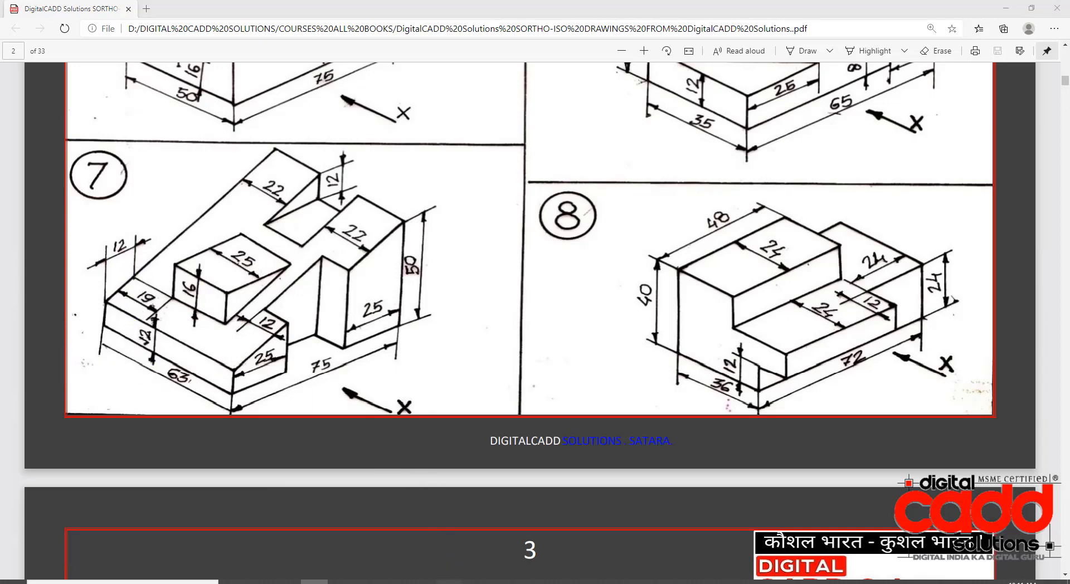
pyautogui.moveTo(443, 579)
pyautogui.click(504, 530)
pyautogui.scroll(-2, 573, 394)
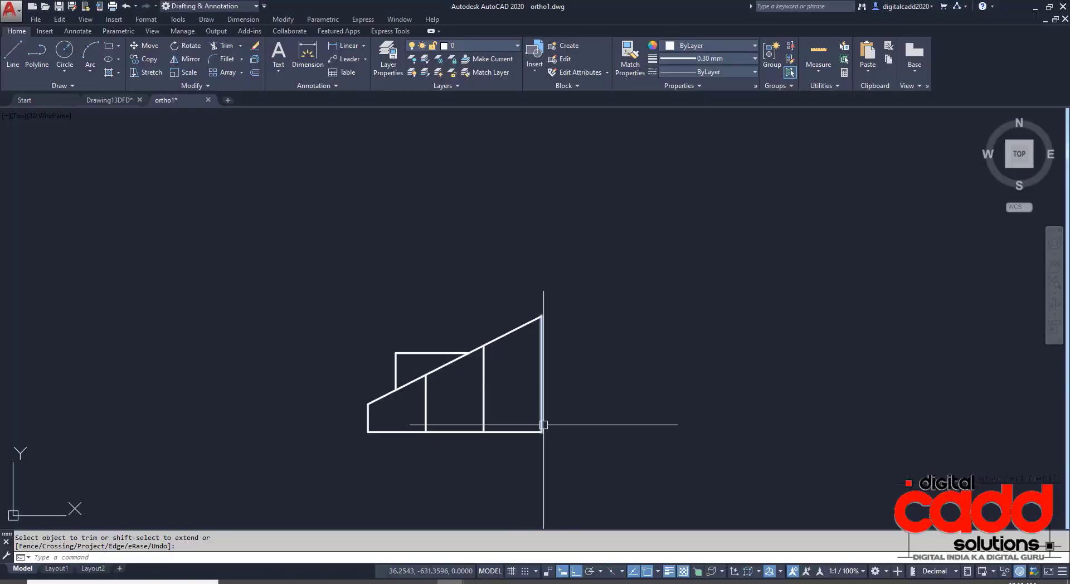
pyautogui.moveTo(545, 426); pyautogui.dragTo(527, 269, button='middle')
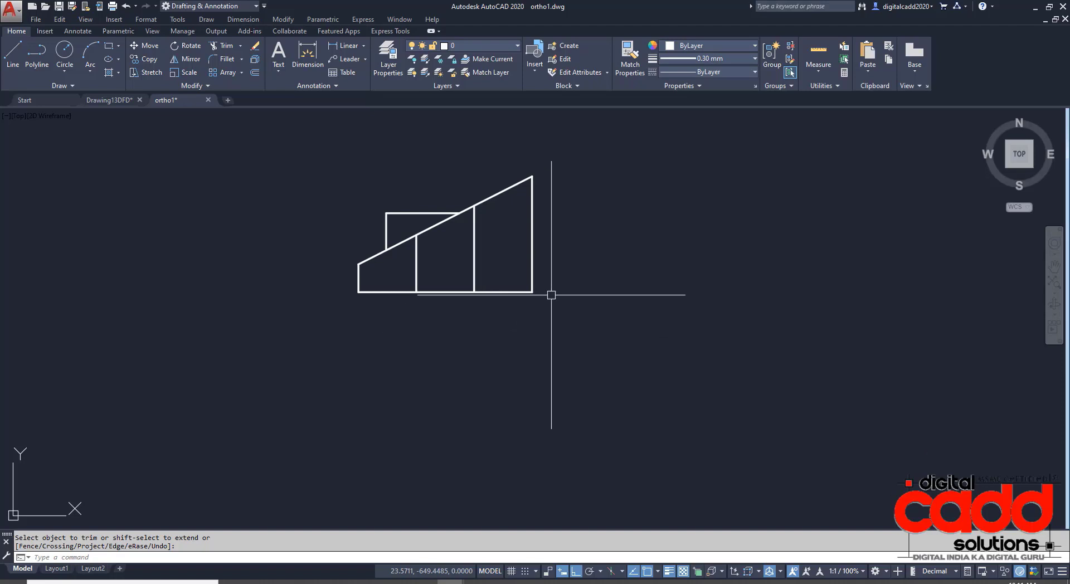
pyautogui.moveTo(551, 294); pyautogui.dragTo(539, 306, button='middle')
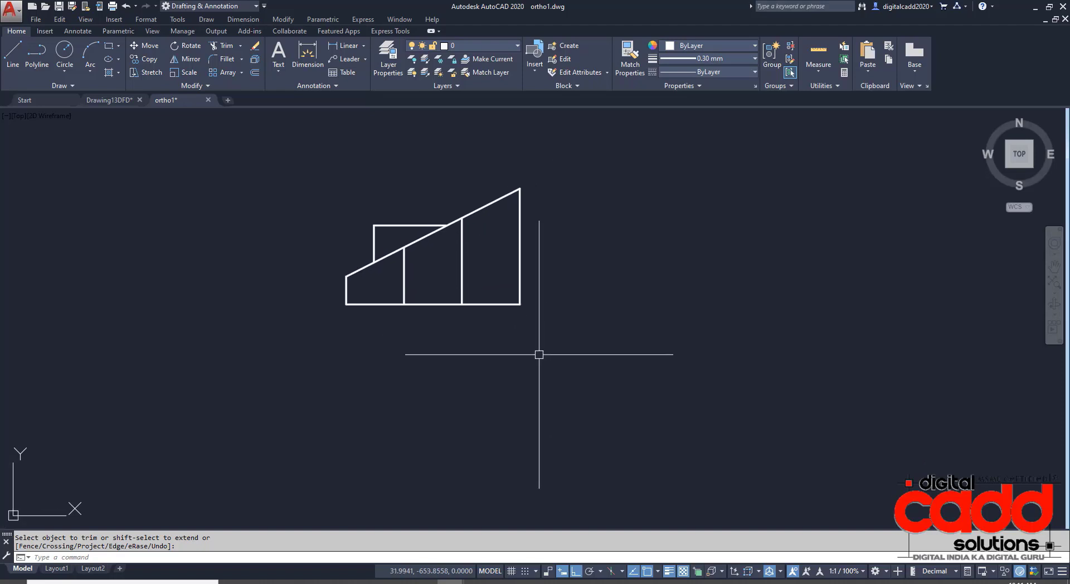
pyautogui.press('Escape')
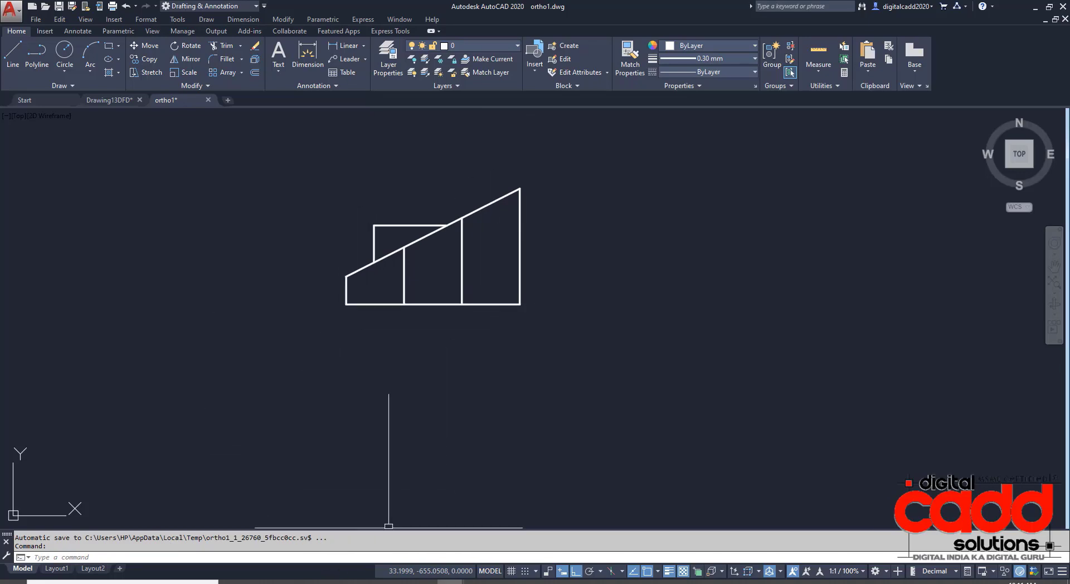
pyautogui.click(314, 581)
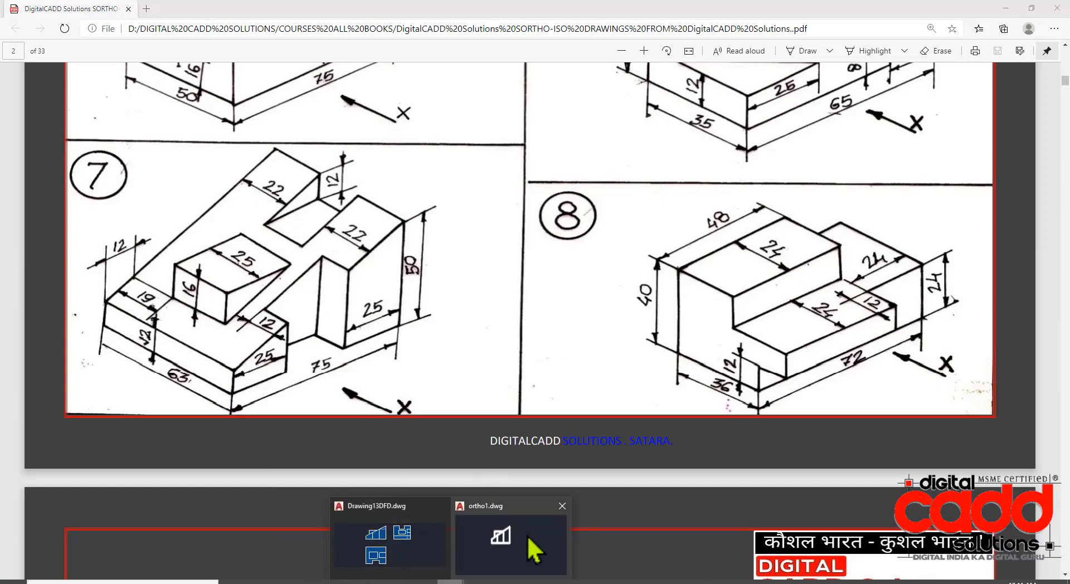
pyautogui.click(535, 547)
pyautogui.write('R')
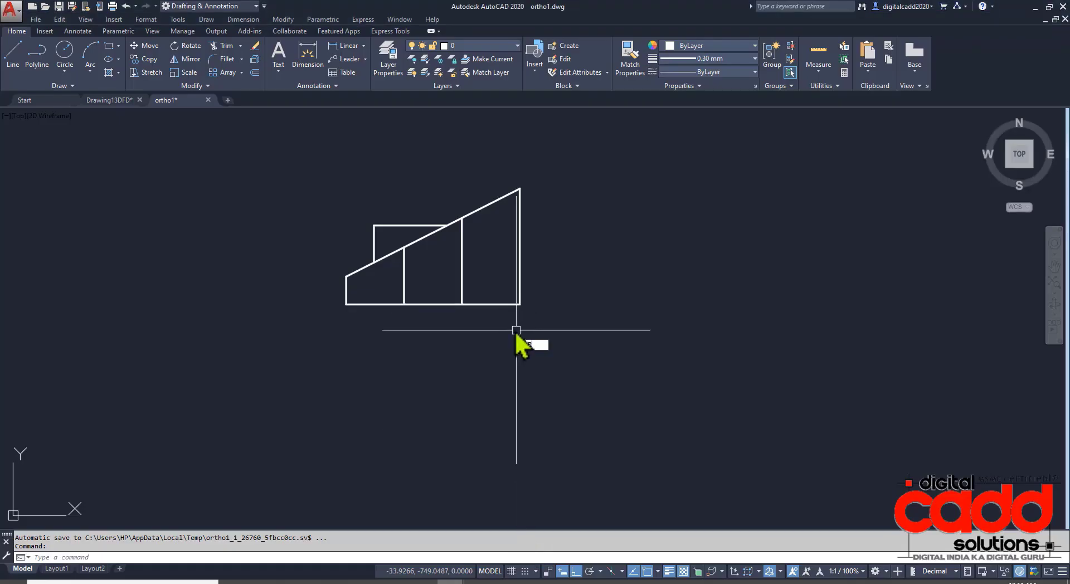
pyautogui.write('ECOVERAUTO')
pyautogui.press('Return')
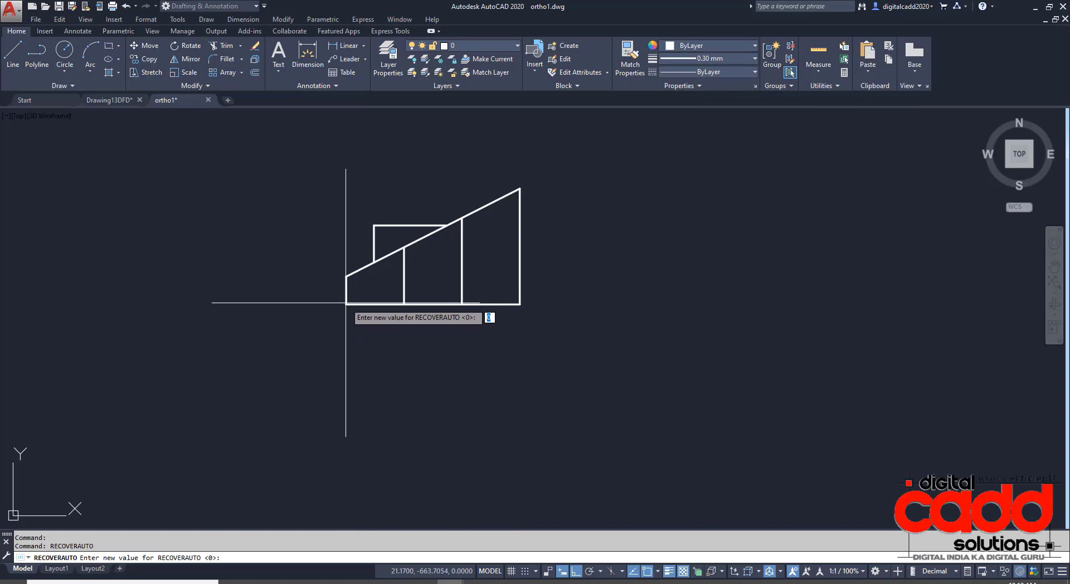
pyautogui.press('Escape')
# Step: Draw vertical rays downward from the front view's bottom-left and bottom-right corners
pyautogui.write('RA')
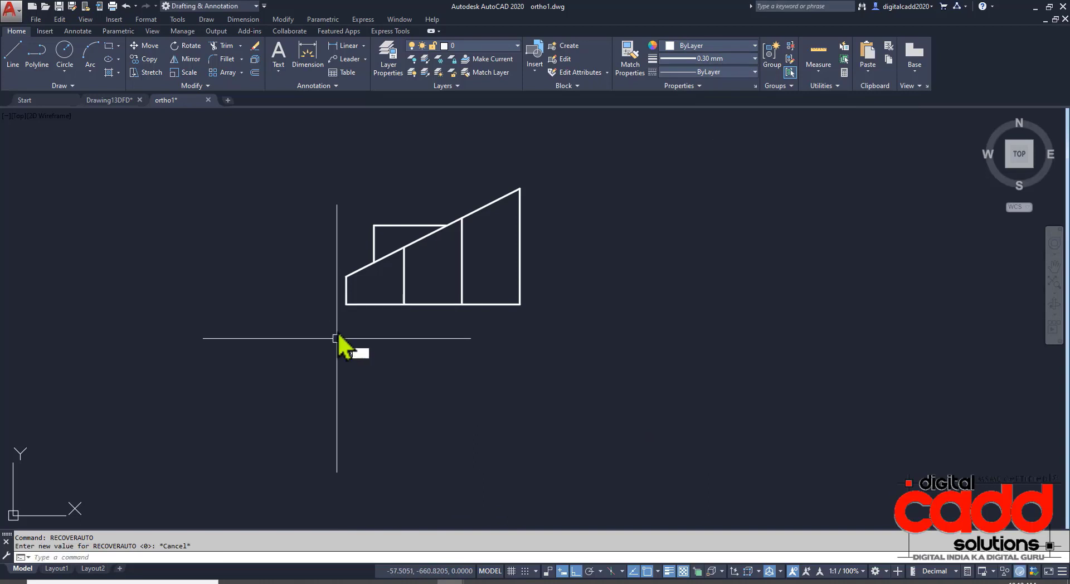
pyautogui.write('Y')
pyautogui.press('Return')
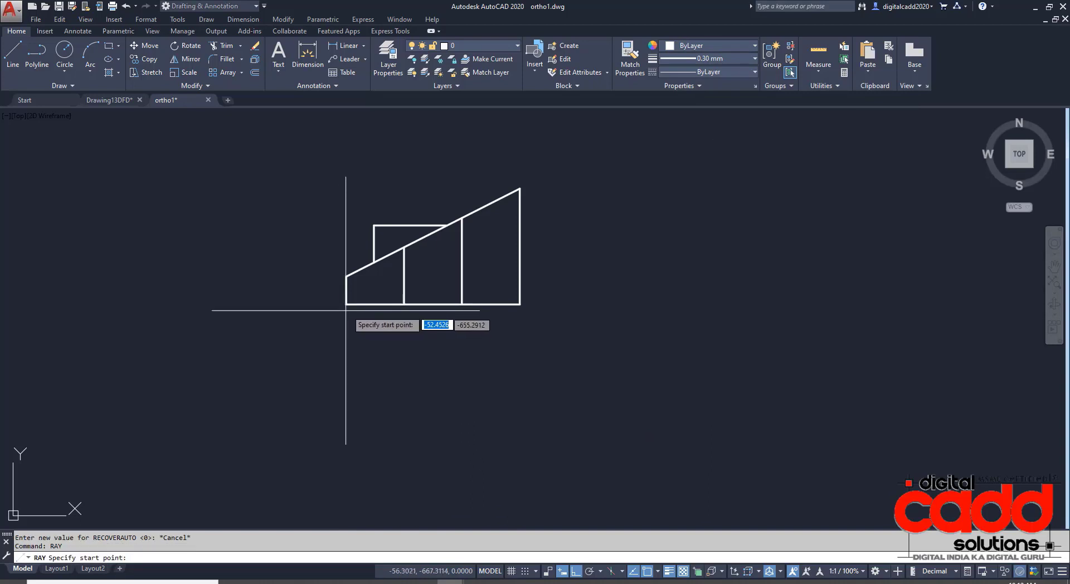
pyautogui.click(347, 304)
pyautogui.click(347, 363)
pyautogui.press('Return')
pyautogui.press('Return')
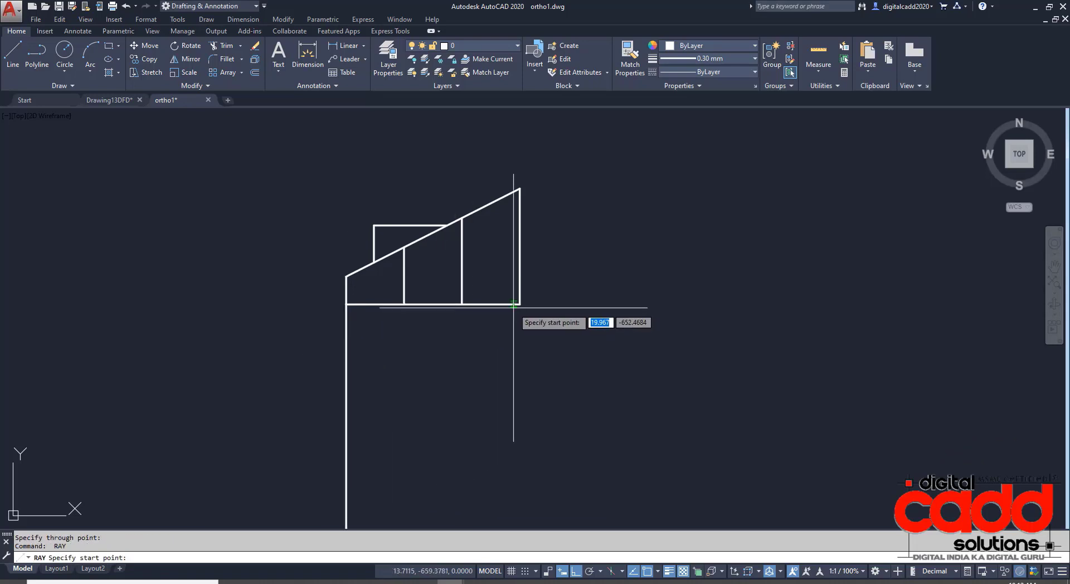
pyautogui.click(520, 304)
pyautogui.click(520, 368)
pyautogui.press('Return')
pyautogui.press('Return')
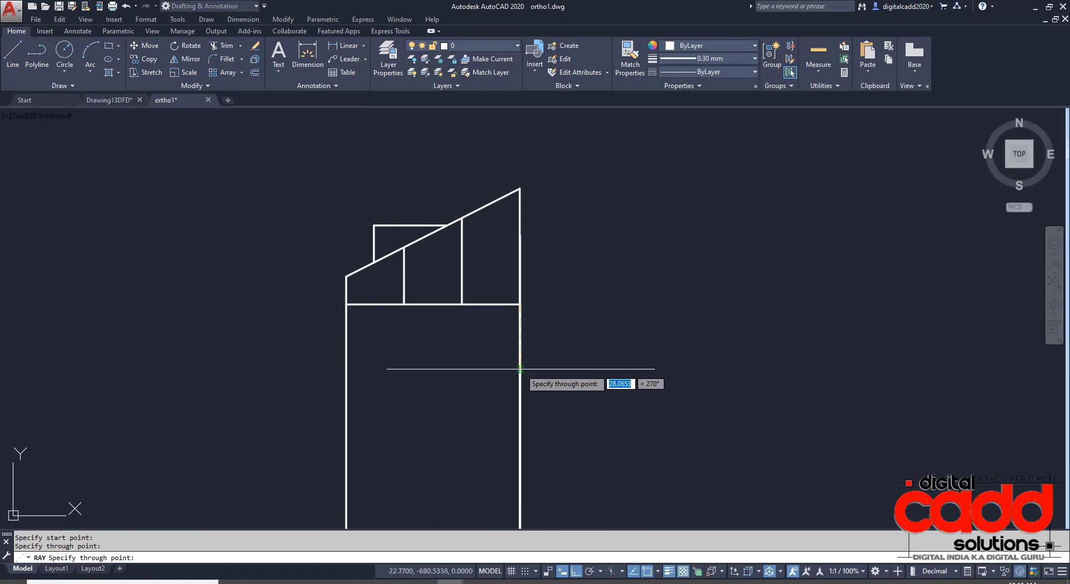
# Step: Draw vertical rays downward from the lower ends of the two inner vertical lines
pyautogui.click(404, 304)
pyautogui.click(405, 396)
pyautogui.press('Return')
pyautogui.press('Return')
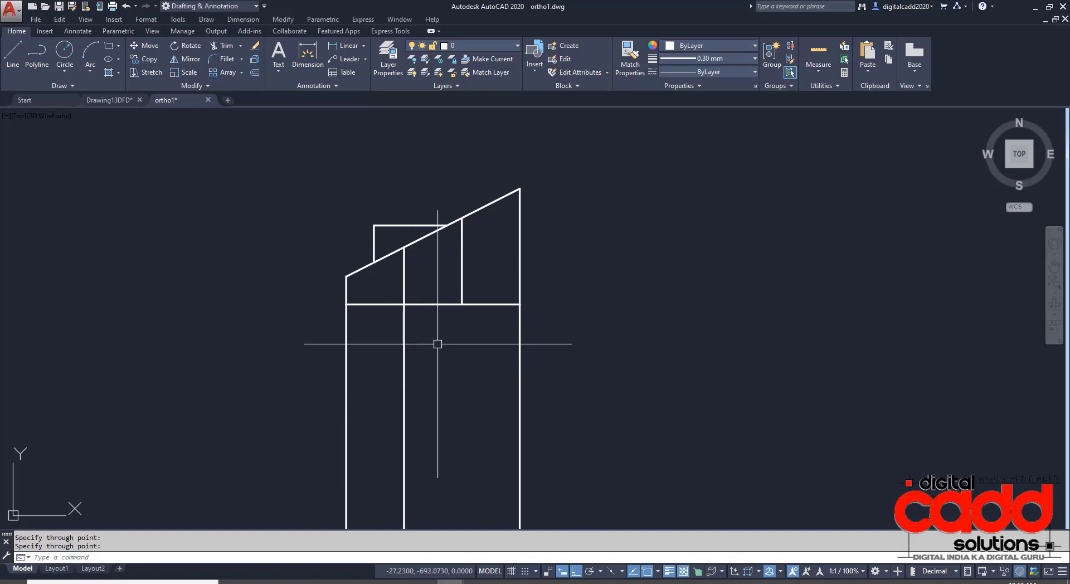
pyautogui.click(462, 303)
pyautogui.click(461, 390)
pyautogui.press('Return')
pyautogui.press('Return')
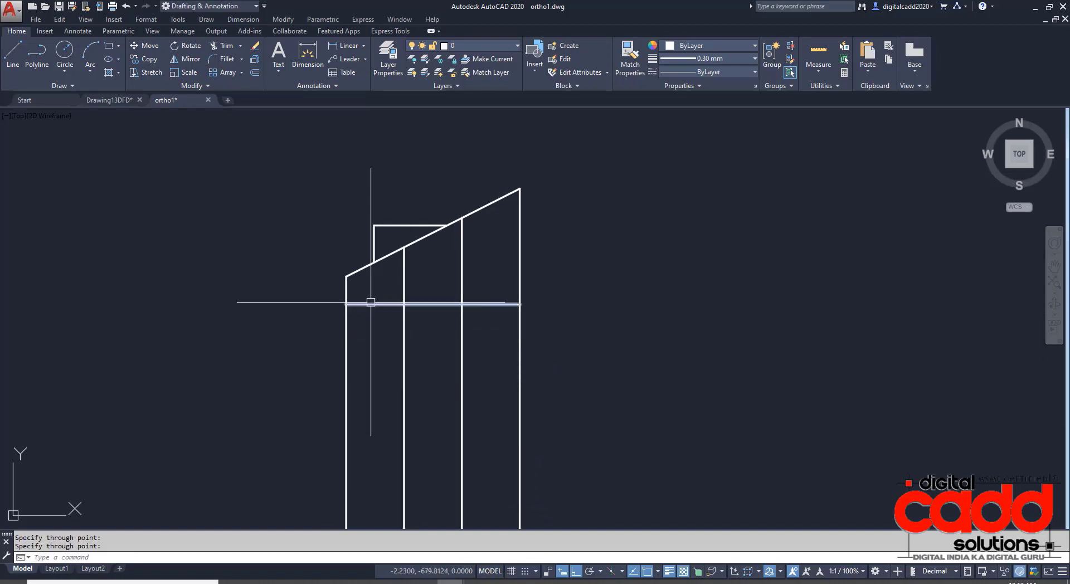
# Step: Draw vertical rays downward from the two points where the raised block meets the sloping edge
pyautogui.click(374, 262)
pyautogui.click(374, 402)
pyautogui.press('Return')
pyautogui.press('Return')
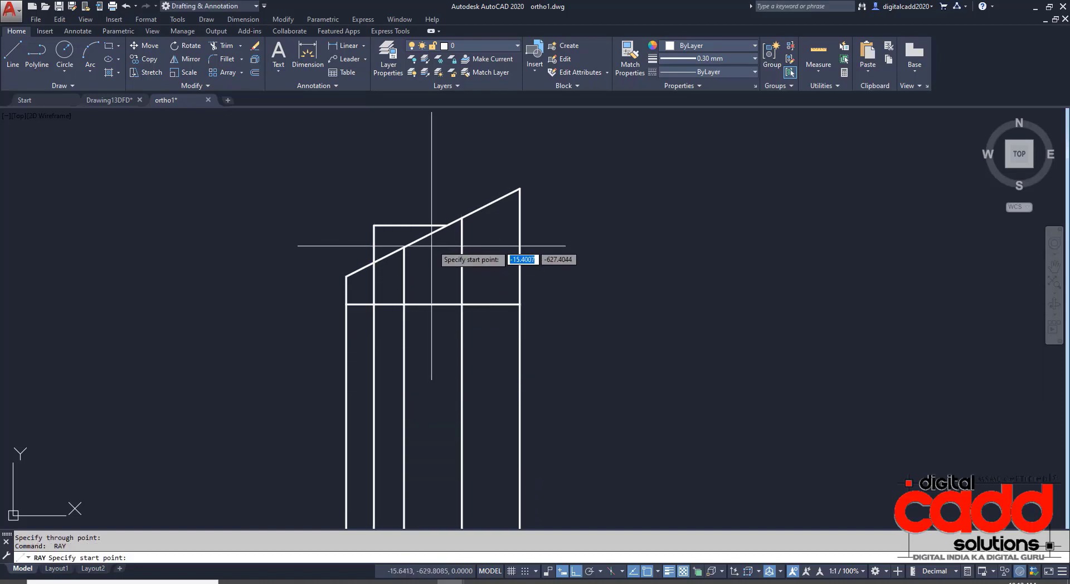
pyautogui.click(447, 225)
pyautogui.click(447, 415)
pyautogui.press('Return')
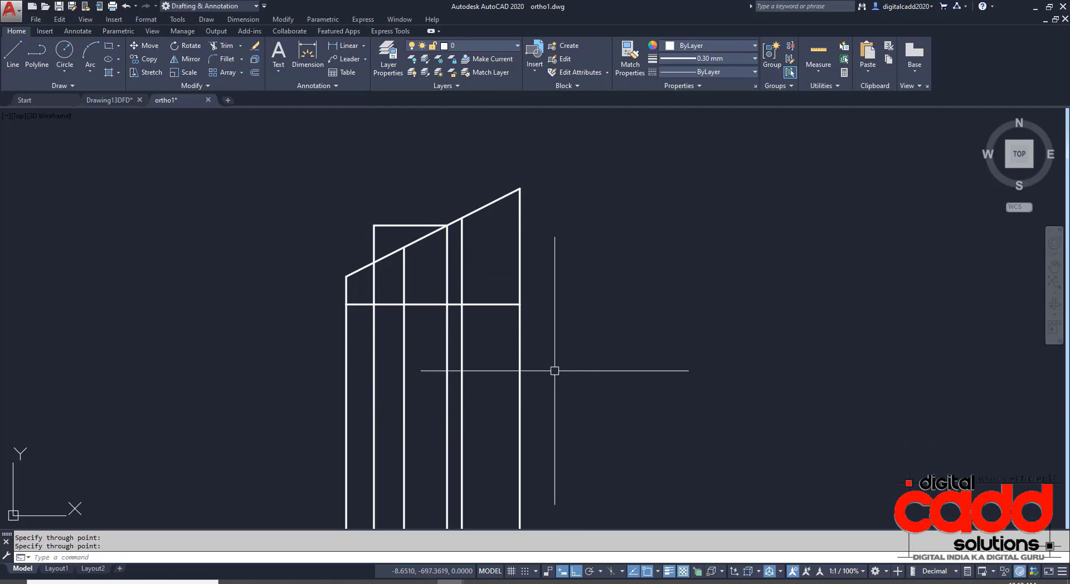
# Step: Offset the front view's bottom edge 25 downward
pyautogui.write('o')
pyautogui.press('Return')
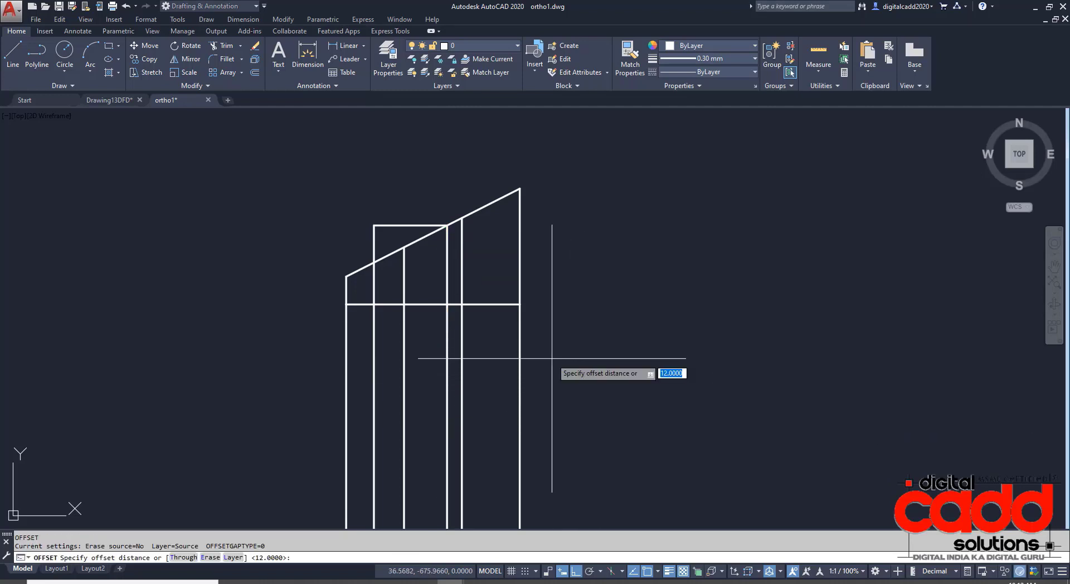
pyautogui.write('25')
pyautogui.press('Return')
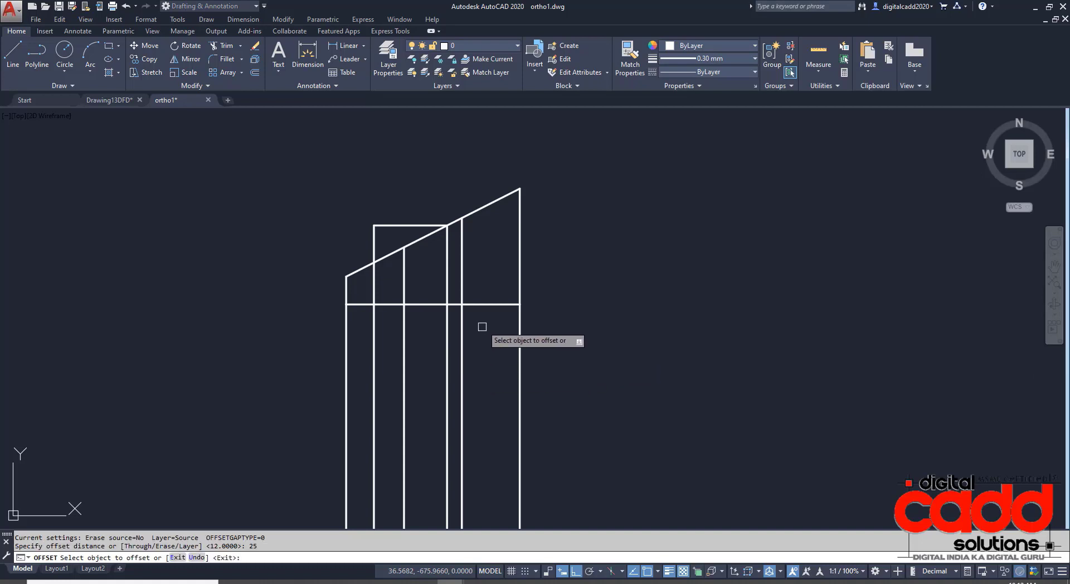
pyautogui.click(493, 304)
pyautogui.click(493, 432)
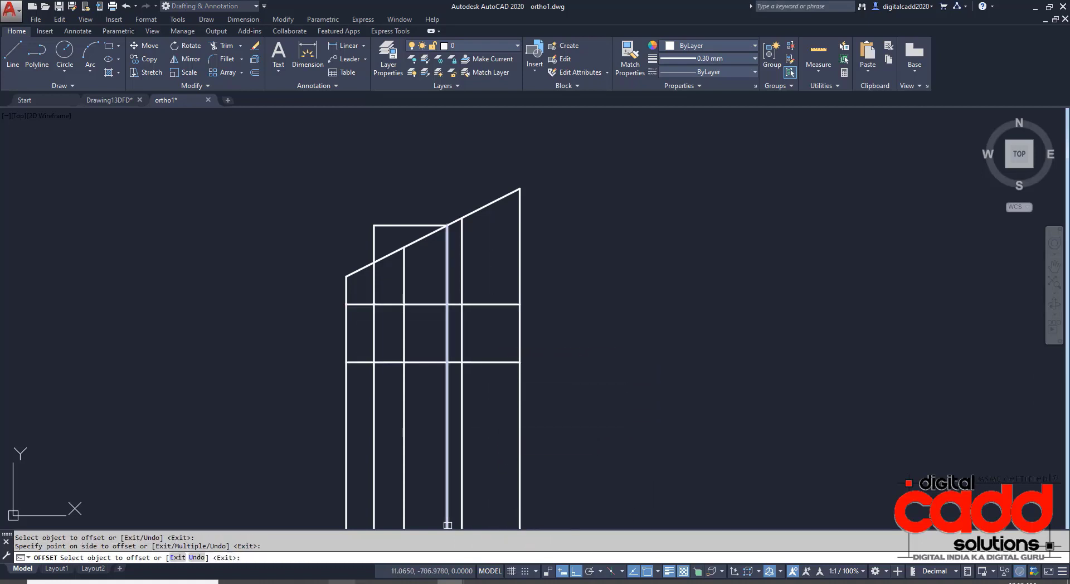
# Step: Check the block's width in the exercise PDF, and offset the top view's upper line 63 downward in AutoCAD
pyautogui.hotkey('alt', 'Tab')
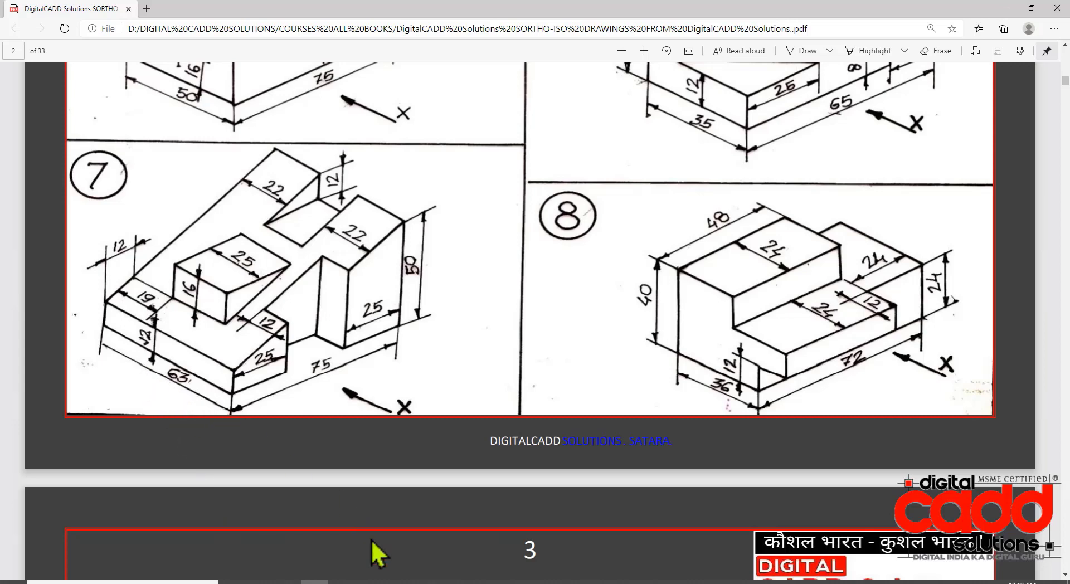
pyautogui.moveTo(450, 582)
pyautogui.click(502, 552)
pyautogui.click(502, 363)
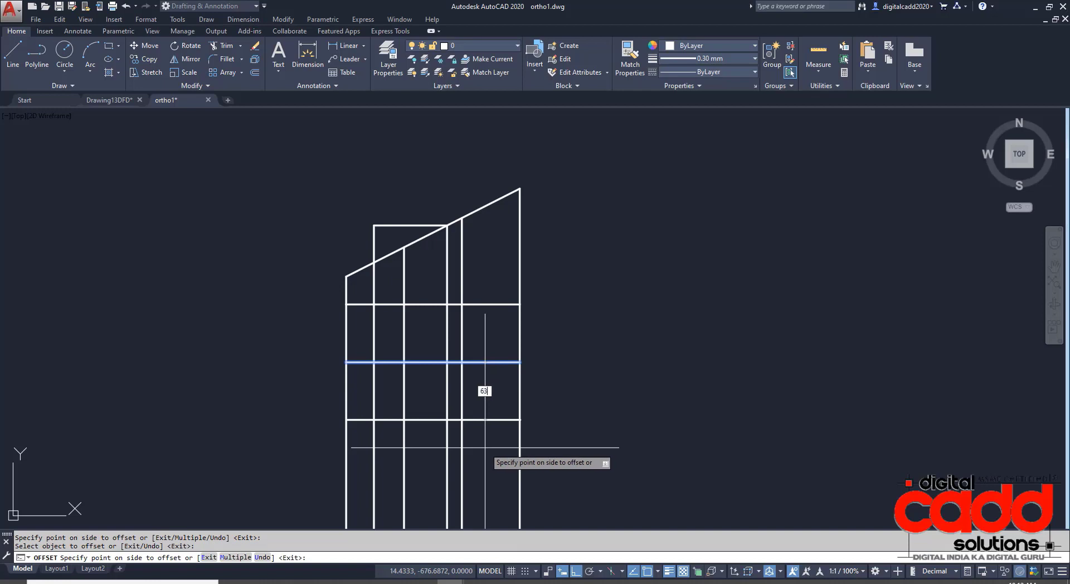
pyautogui.press('Return')
pyautogui.press('Return')
pyautogui.moveTo(568, 451); pyautogui.dragTo(556, 377, button='middle')
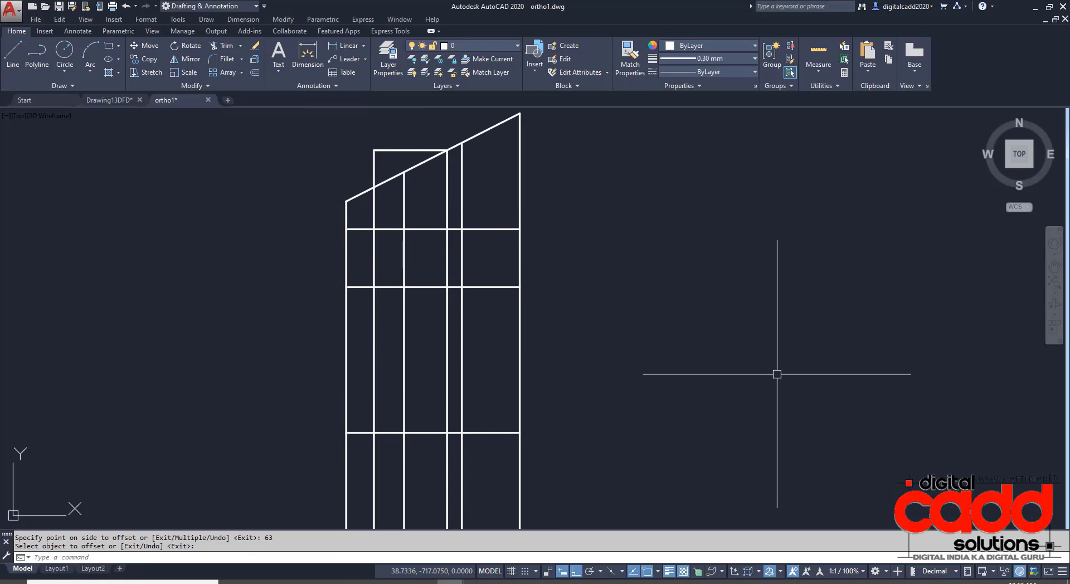
# Step: Trim the projection rays between the front and top views and below the top view's lower edge
pyautogui.write('TR')
pyautogui.press('Return')
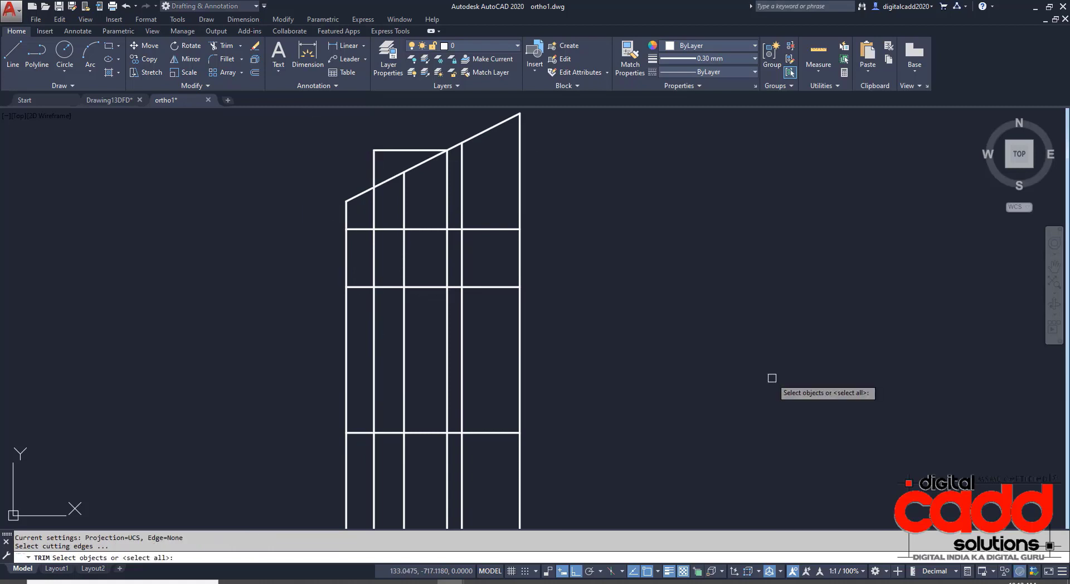
pyautogui.click(540, 281)
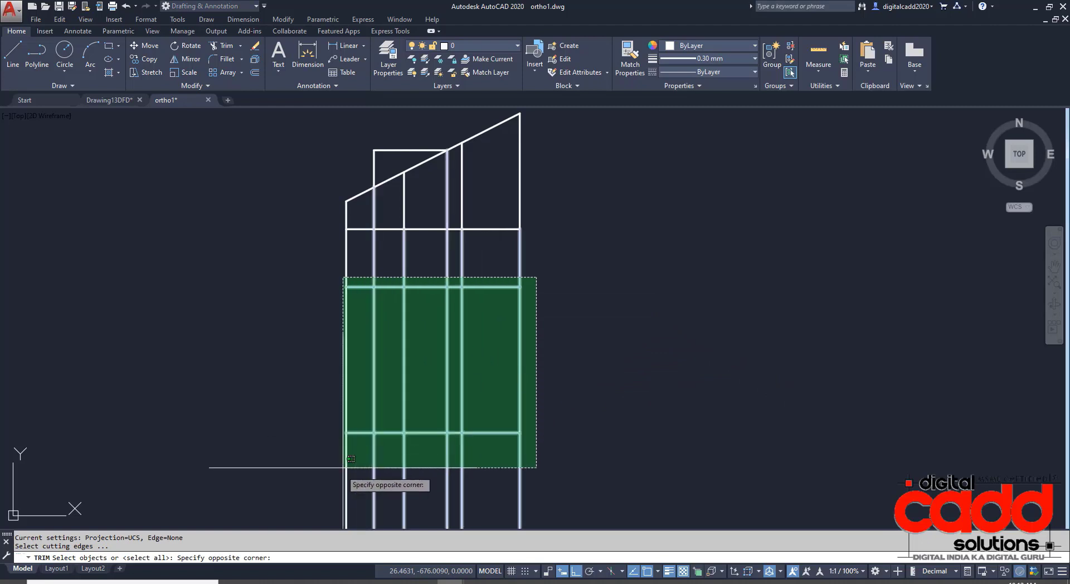
pyautogui.click(325, 453)
pyautogui.press('Return')
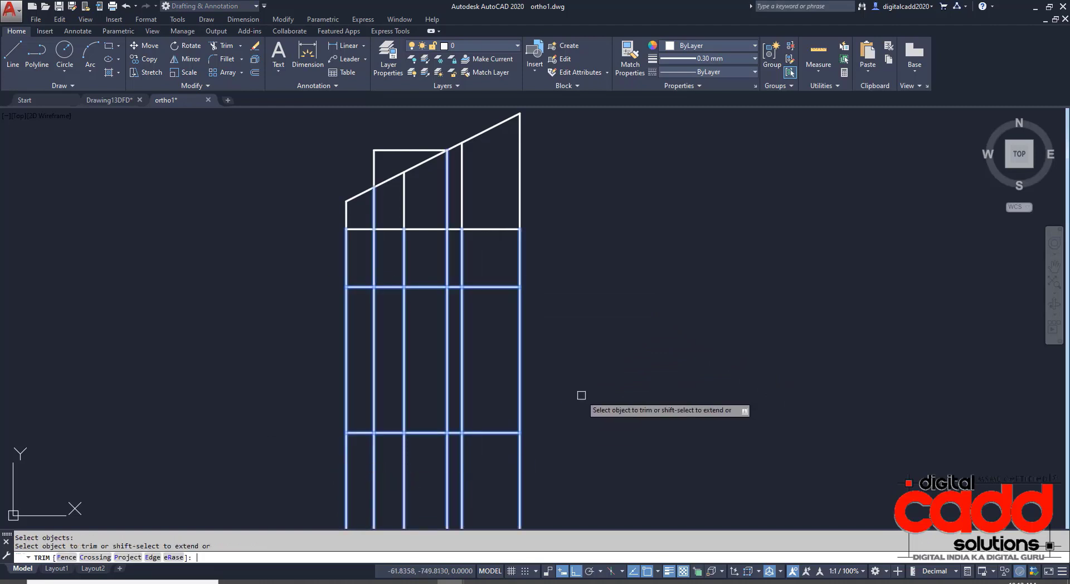
pyautogui.click(554, 256)
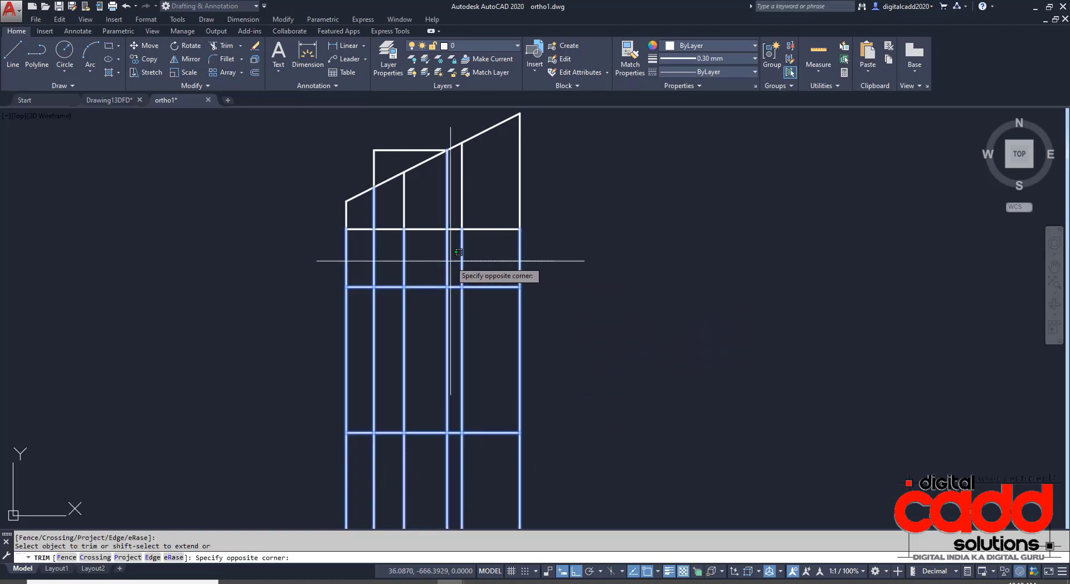
pyautogui.click(338, 261)
pyautogui.click(567, 477)
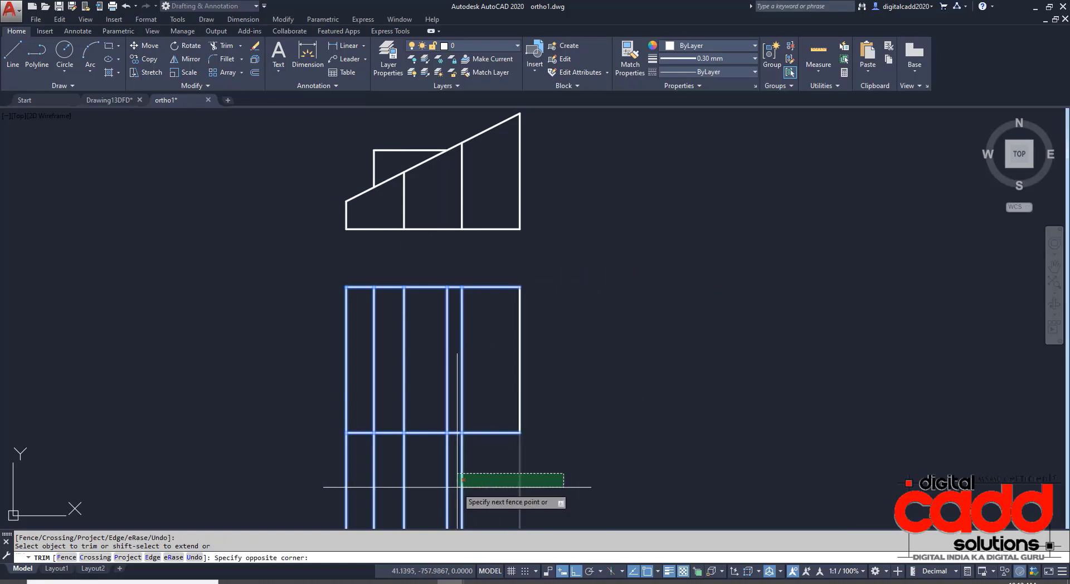
pyautogui.click(318, 494)
pyautogui.press('Return')
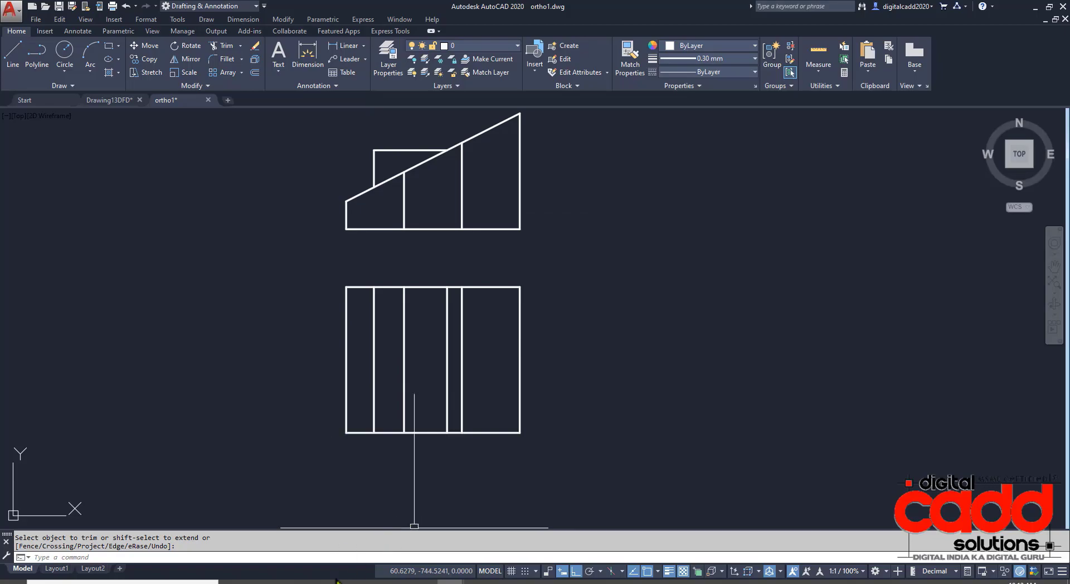
# Step: Check the notch depth in the exercise PDF, and offset the top view's lower edge 12 upward in AutoCAD
pyautogui.hotkey('alt', 'Tab')
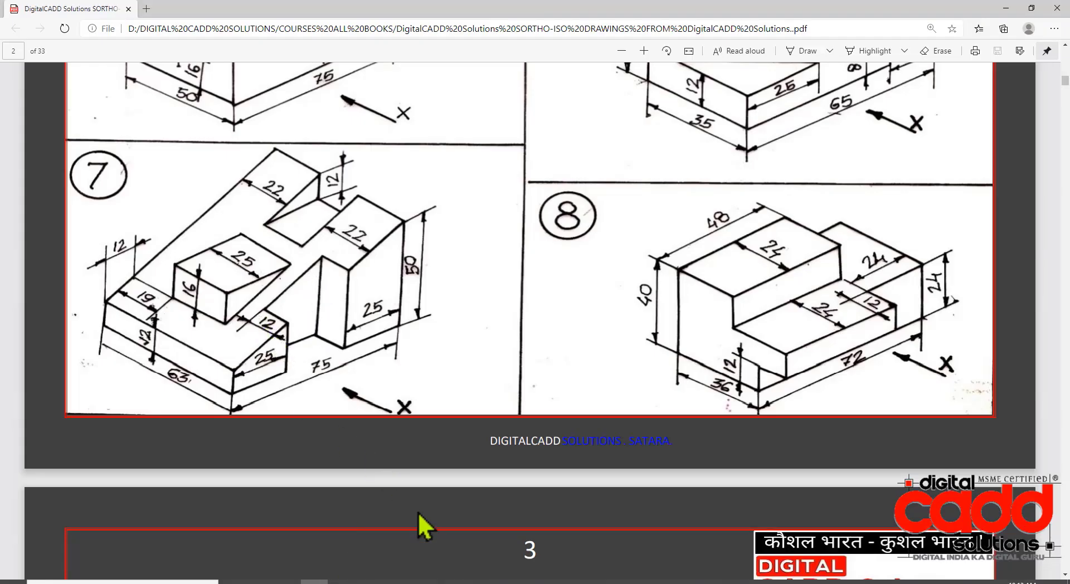
pyautogui.click(532, 537)
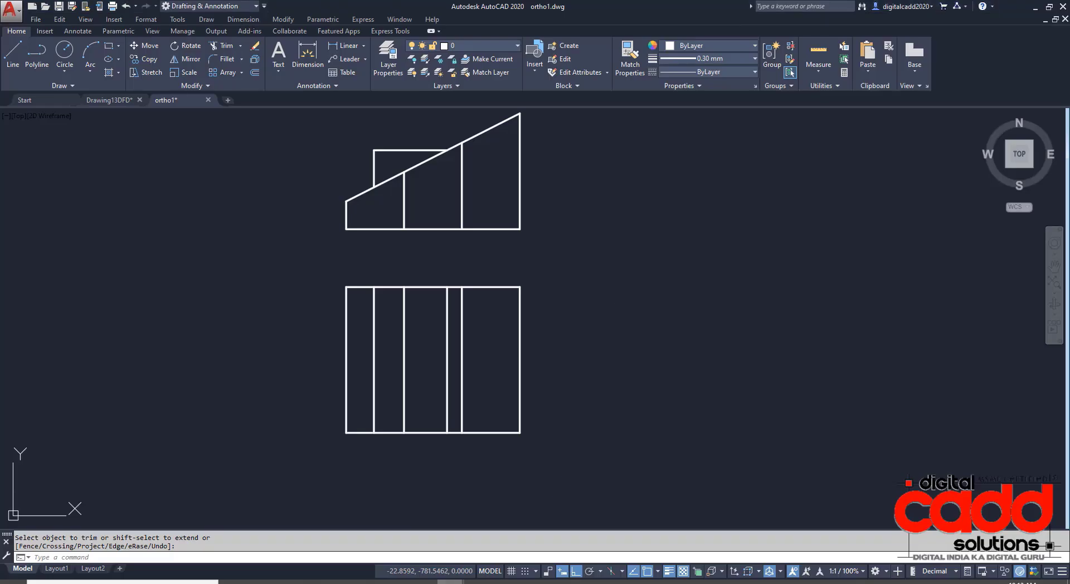
pyautogui.write('o')
pyautogui.press('Return')
pyautogui.write('12')
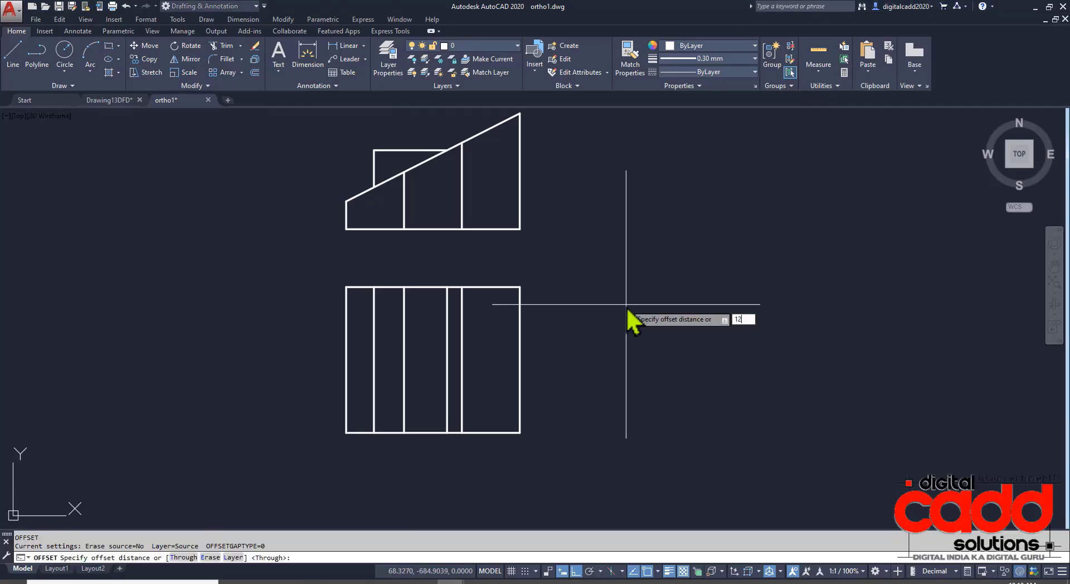
pyautogui.press('Return')
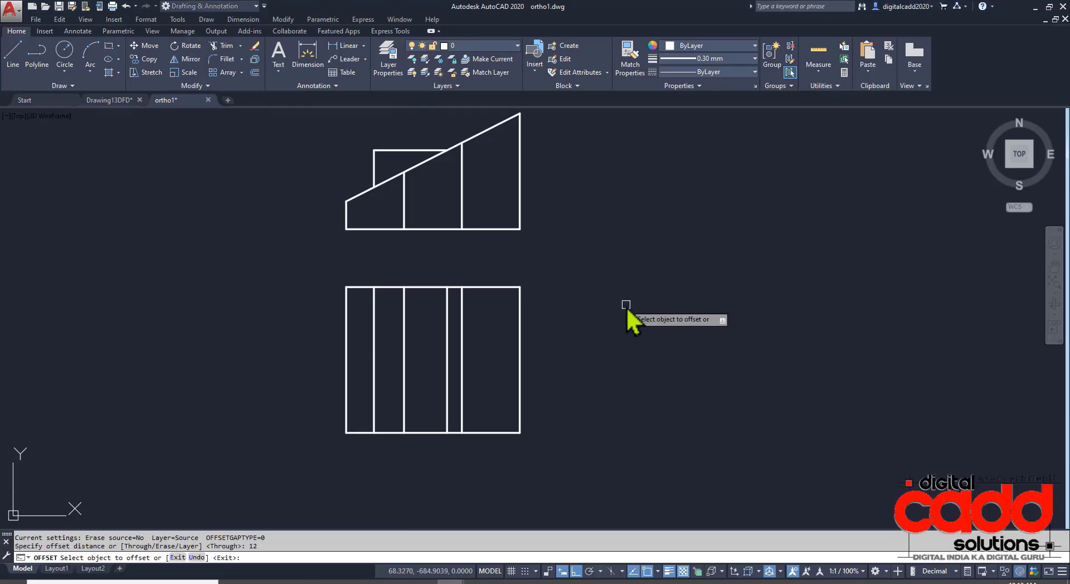
pyautogui.click(491, 432)
pyautogui.click(488, 382)
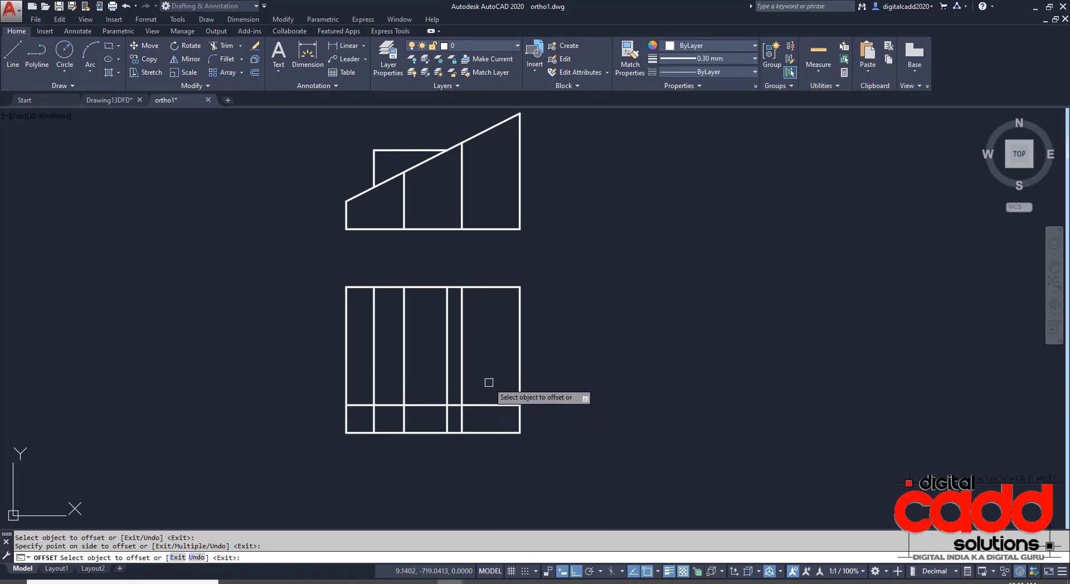
pyautogui.press('Return')
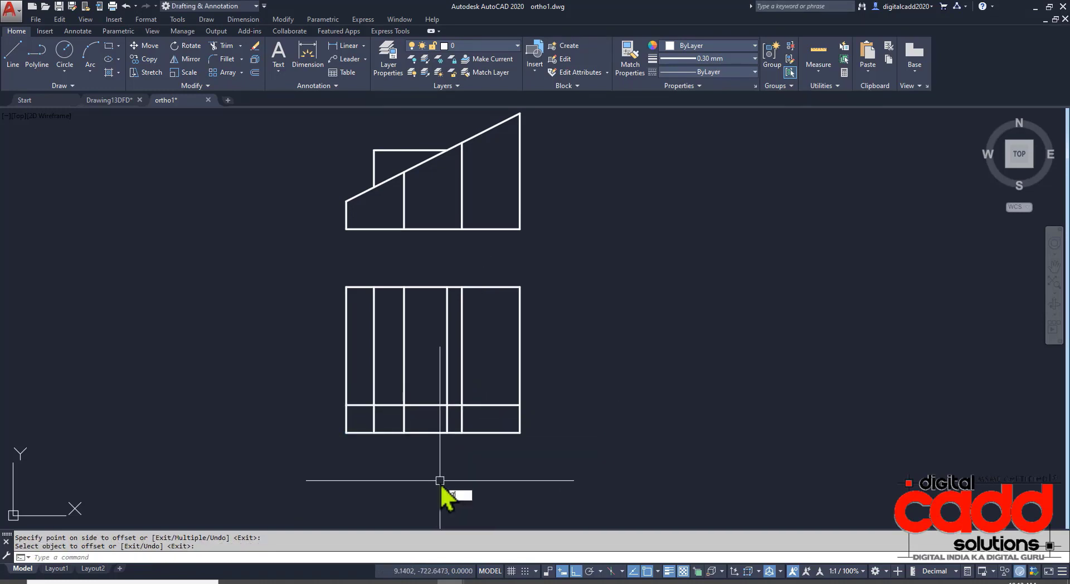
# Step: Trim the 12 offset line outside the two notch sides and cut both side lines above it
pyautogui.write('tr')
pyautogui.press('Return')
pyautogui.click(491, 371)
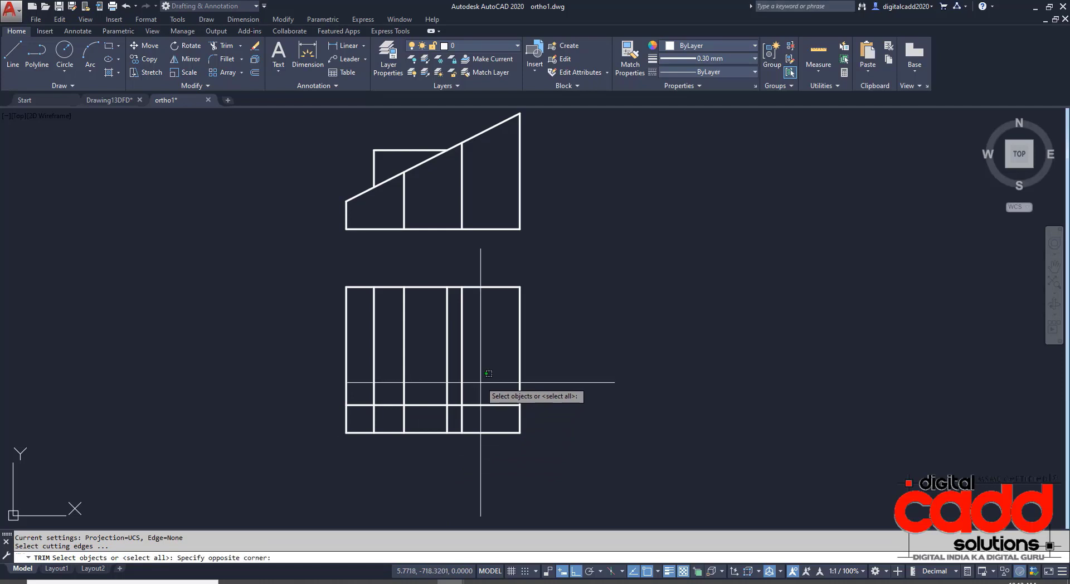
pyautogui.click(390, 457)
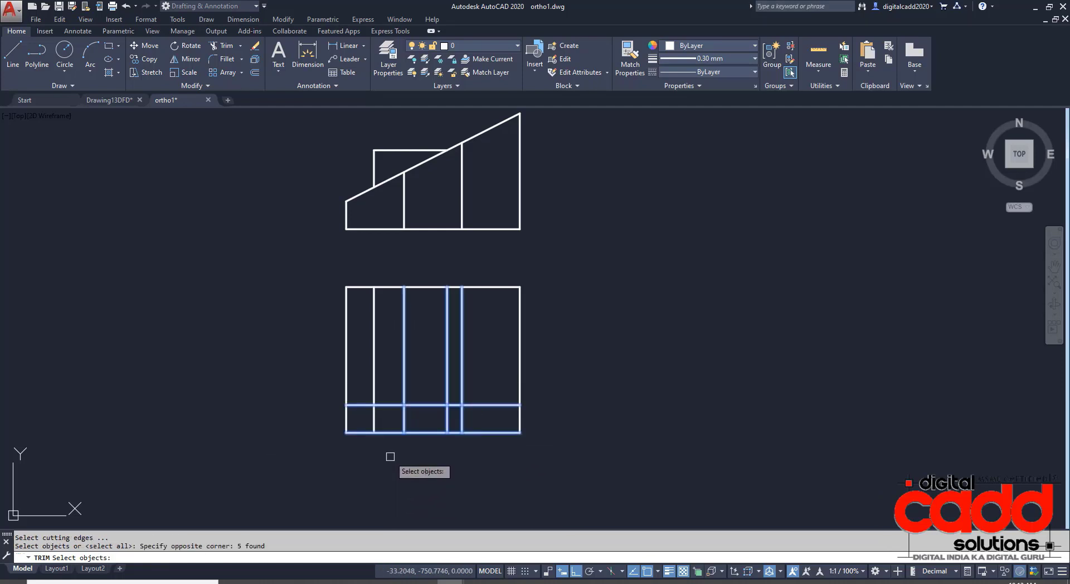
pyautogui.press('Return')
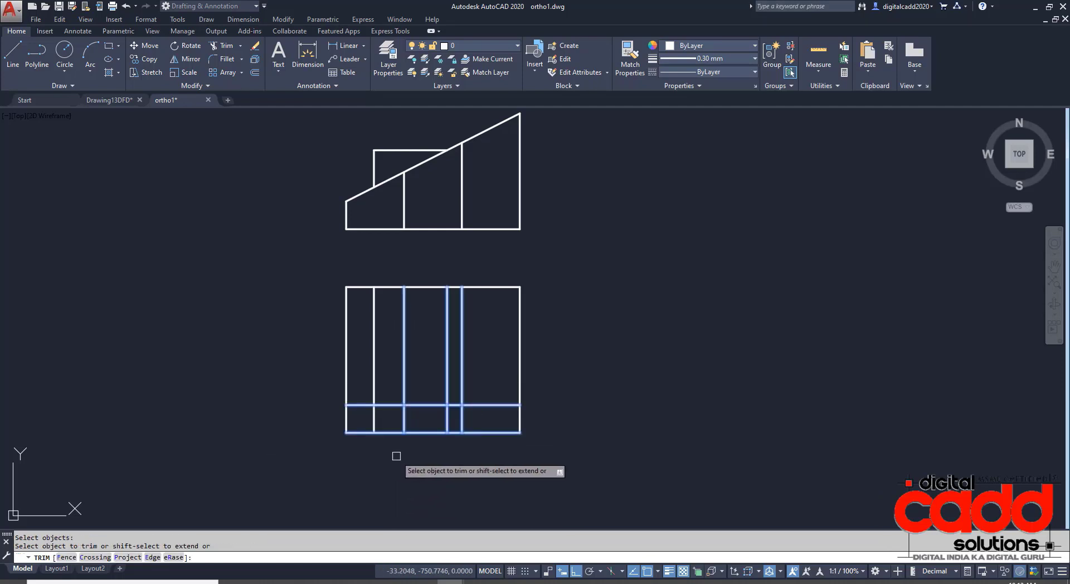
pyautogui.click(391, 406)
pyautogui.click(404, 397)
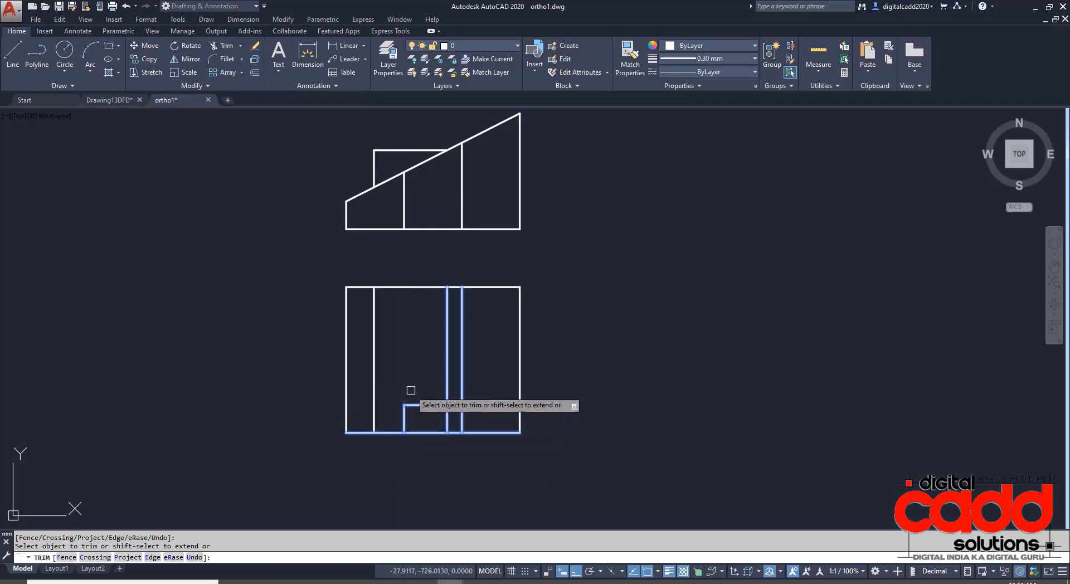
pyautogui.click(462, 390)
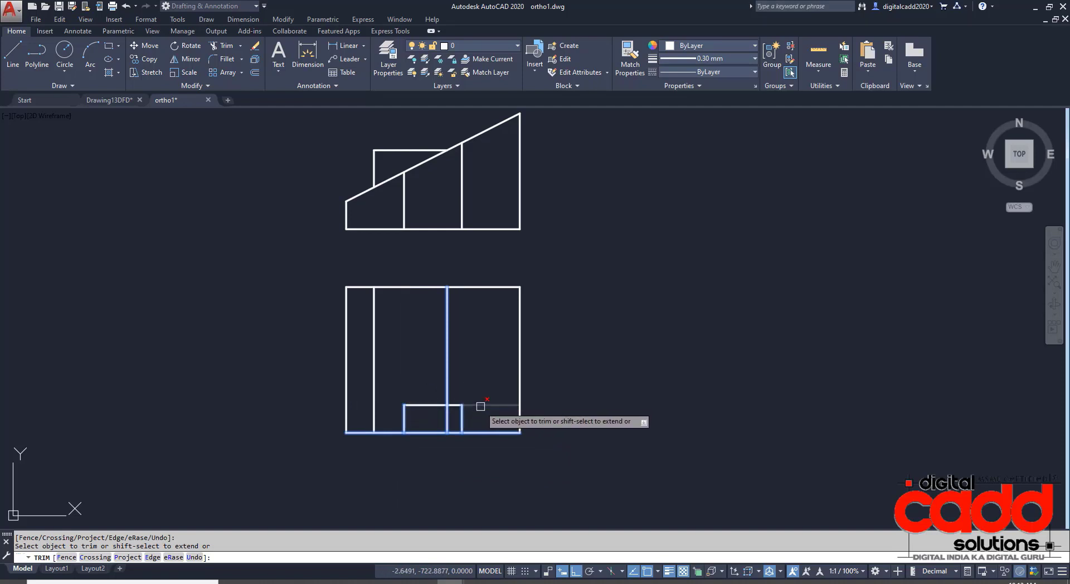
# Step: Trim the lower edge across the notch opening and the raised block's line inside the notch
pyautogui.scroll(2, 446, 452)
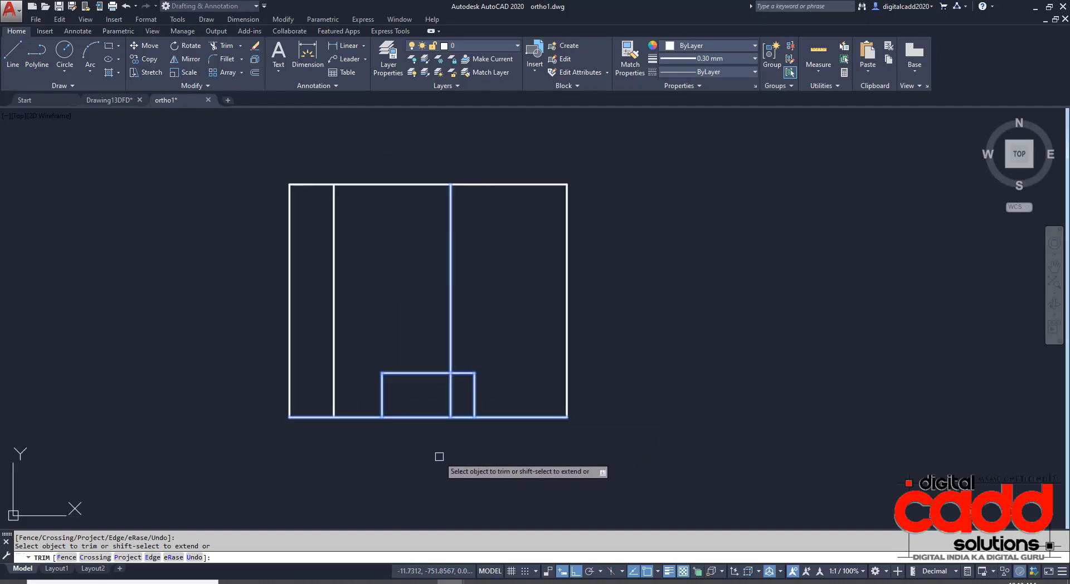
pyautogui.click(462, 399)
pyautogui.click(447, 422)
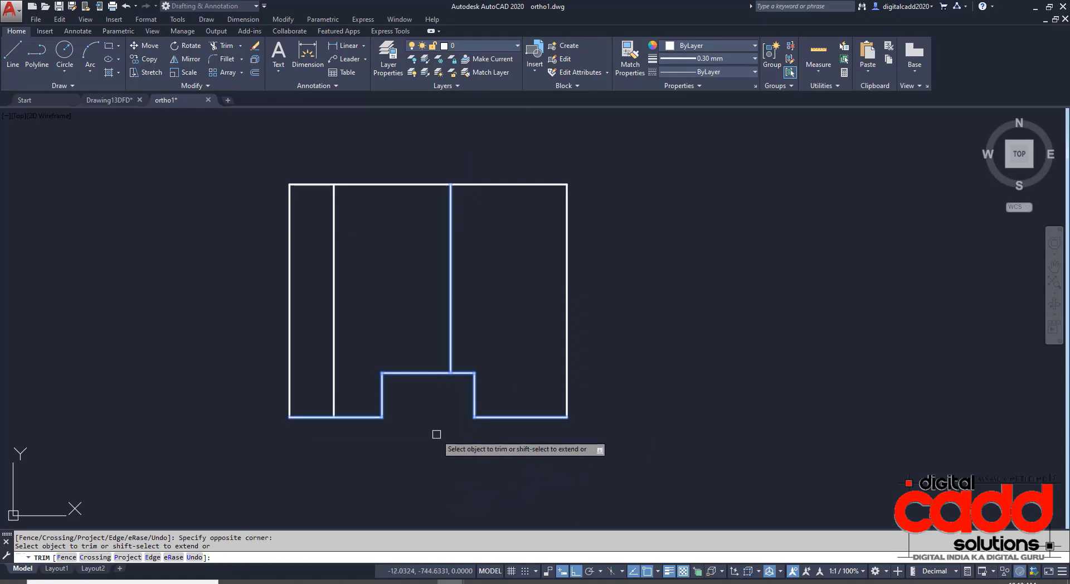
pyautogui.press('Return')
pyautogui.scroll(-2, 430, 430)
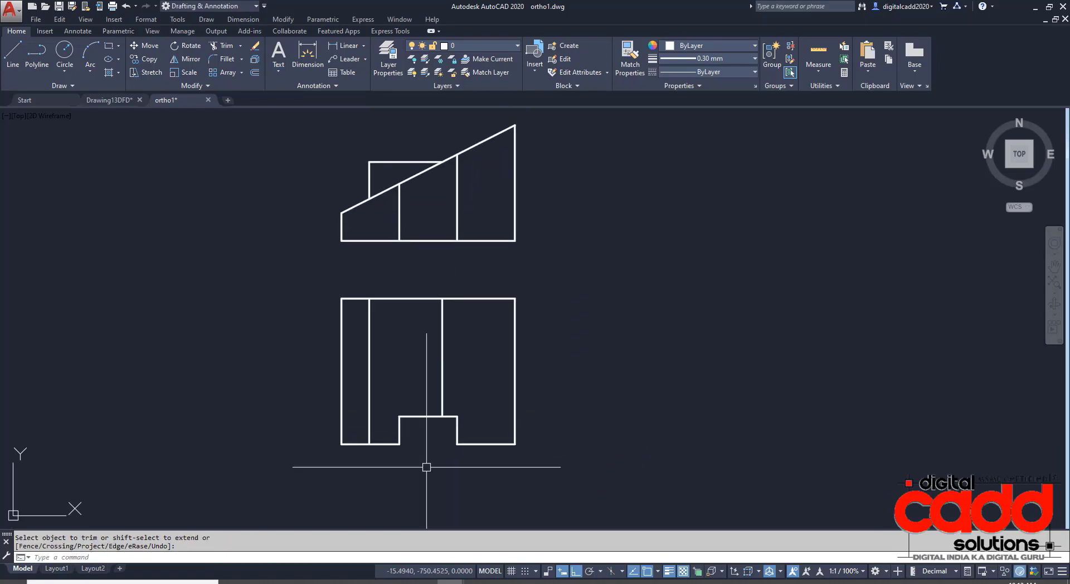
# Step: Check the raised block's position in the exercise PDF, and offset the top view's upper edge 19 downward in AutoCAD
pyautogui.hotkey('alt', 'Tab')
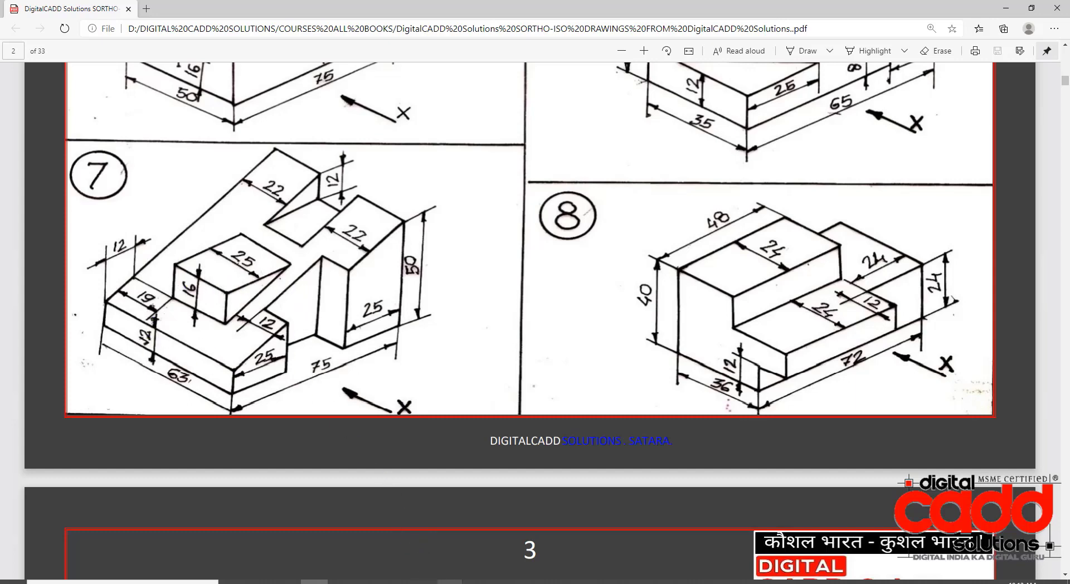
pyautogui.moveTo(458, 574)
pyautogui.click(485, 552)
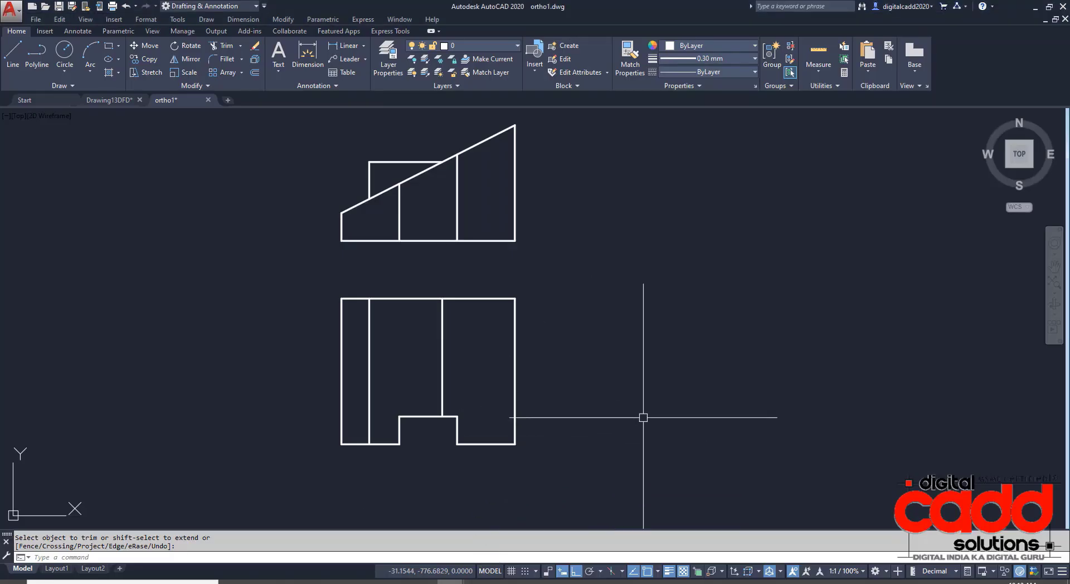
pyautogui.write('O')
pyautogui.press('Return')
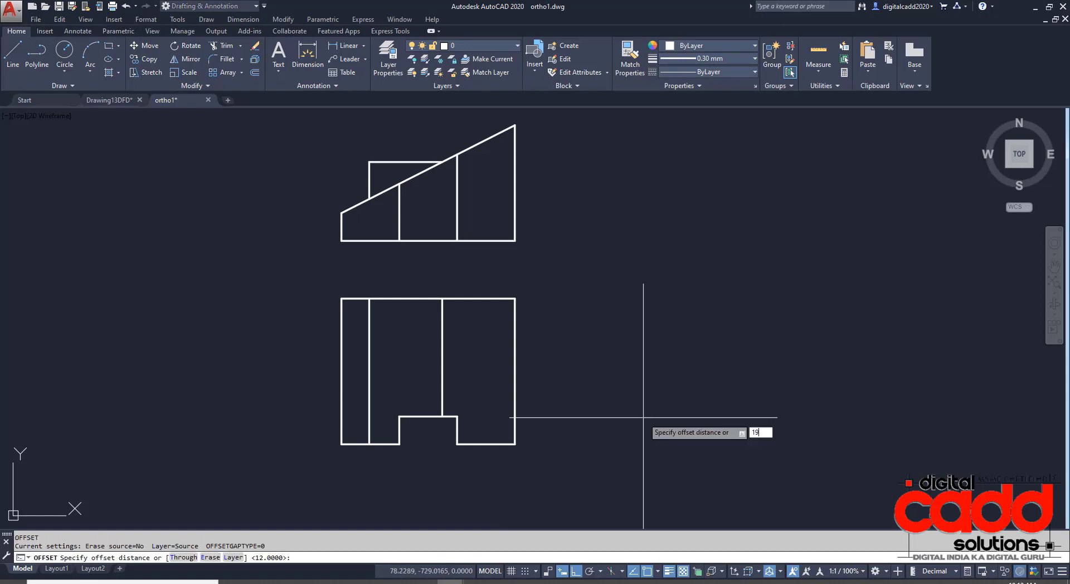
pyautogui.write('19')
pyautogui.press('Return')
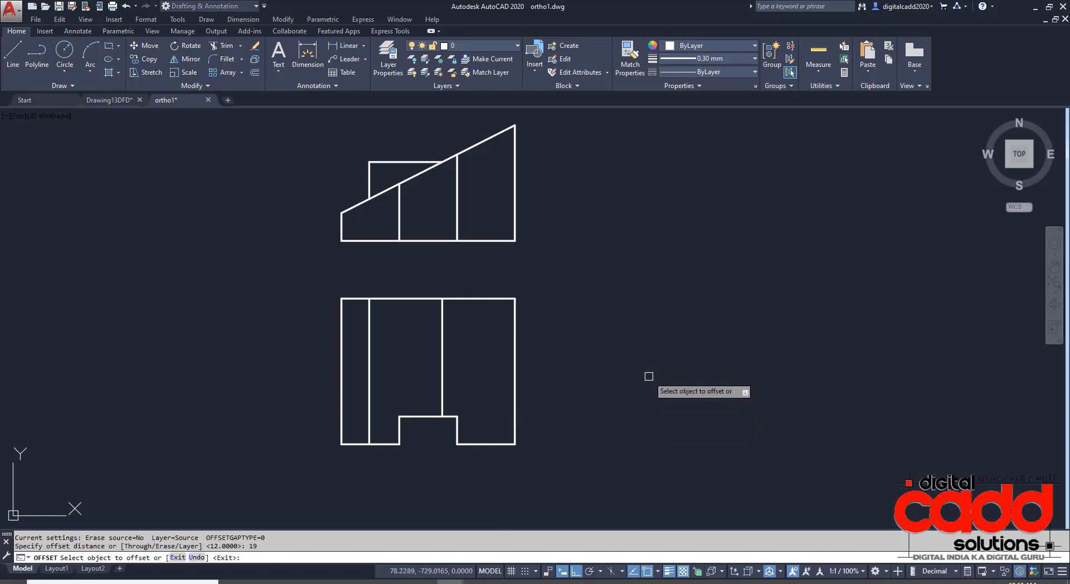
pyautogui.click(495, 298)
pyautogui.click(493, 363)
# Step: Offset the raised block's upper line 25 downward to mark its other edge in the top view
pyautogui.click(490, 342)
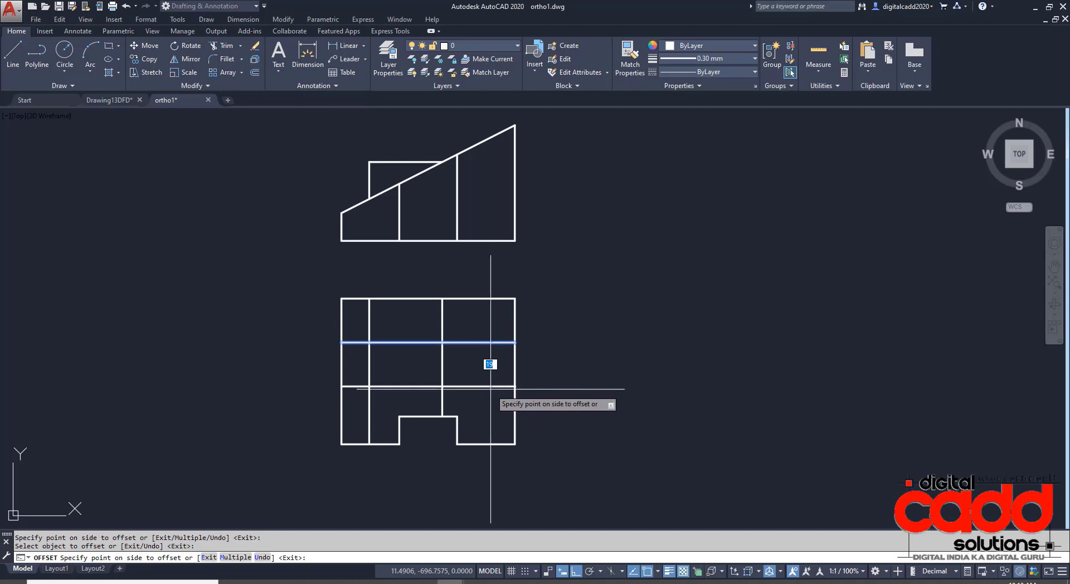
pyautogui.press('Return')
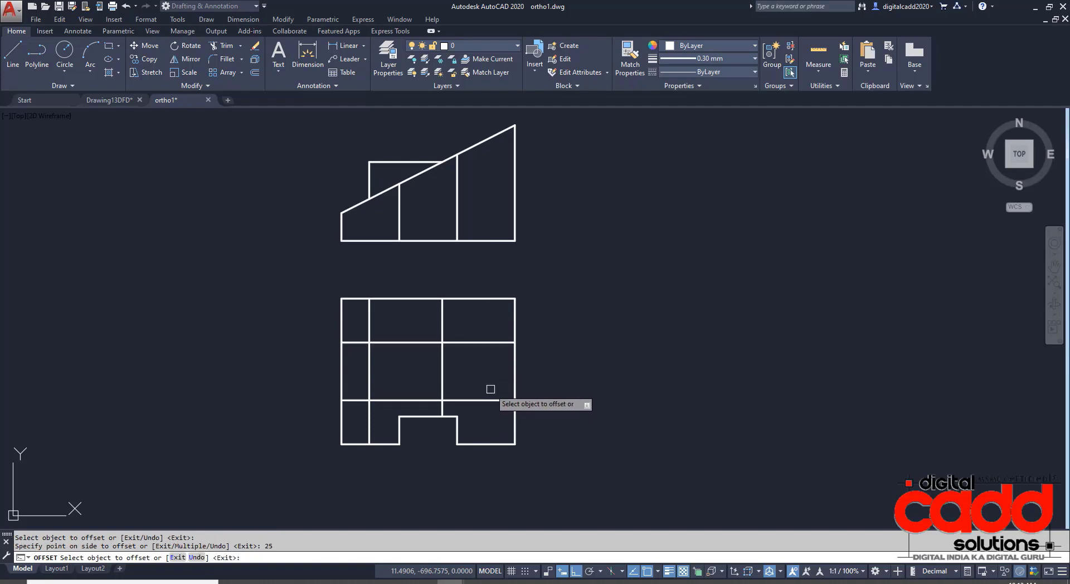
pyautogui.press('Return')
# Step: Trim the excess lines around the raised block so only its rectangle remains inside the top view outline
pyautogui.scroll(2, 407, 383)
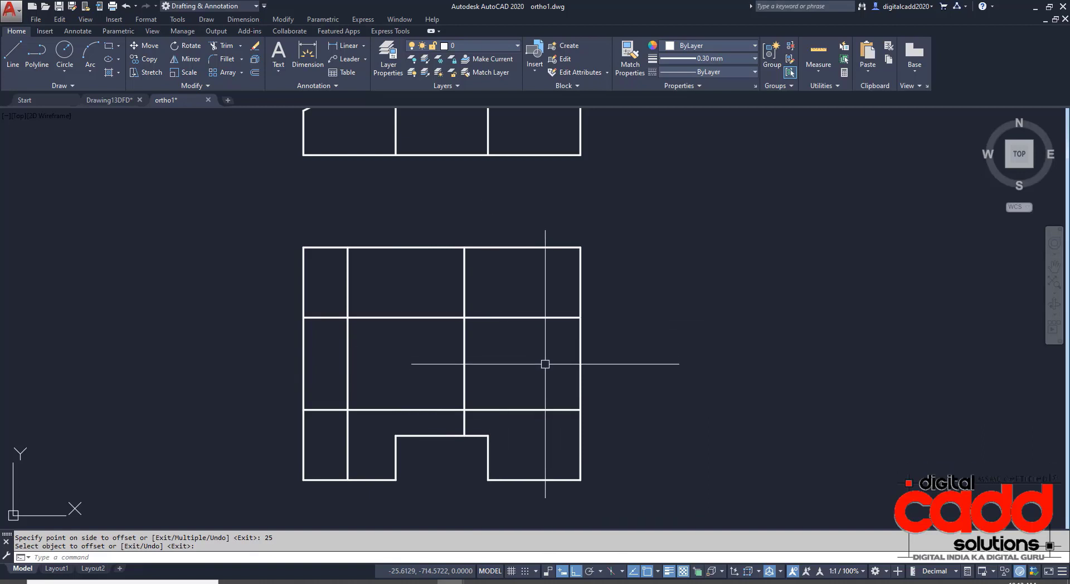
pyautogui.press('Return')
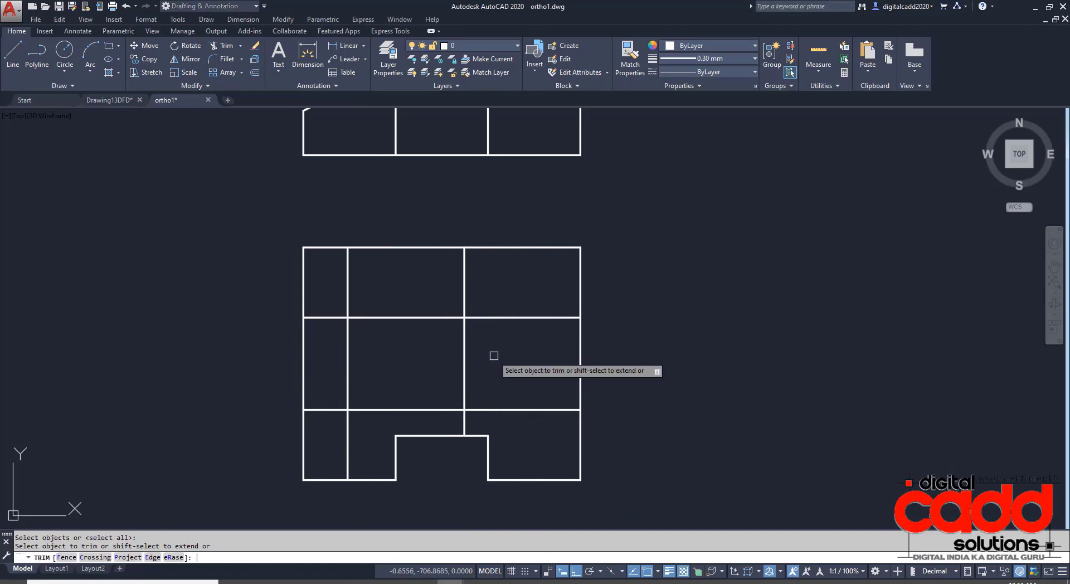
pyautogui.click(479, 306)
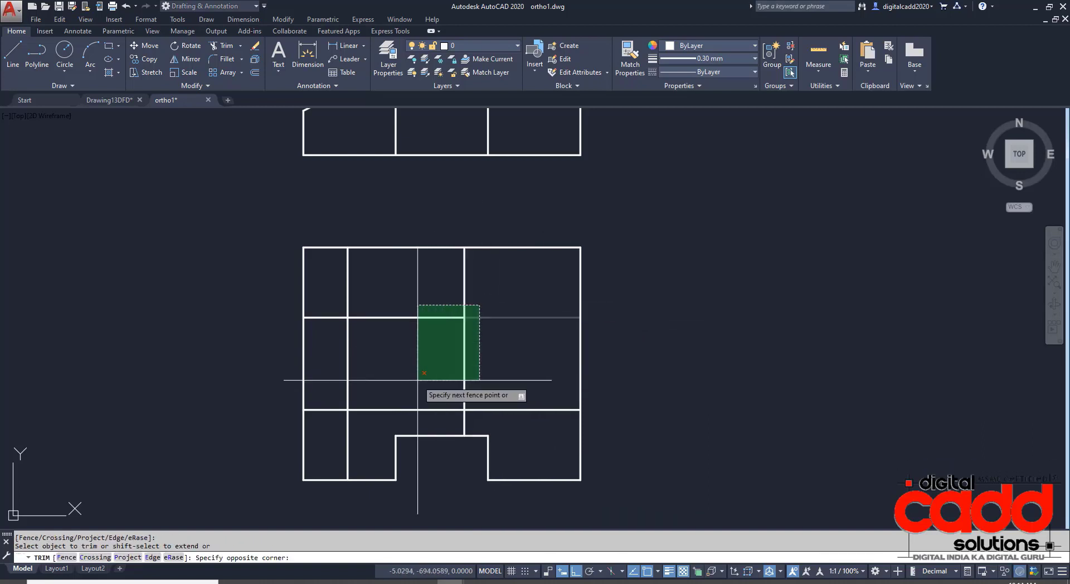
pyautogui.click(341, 415)
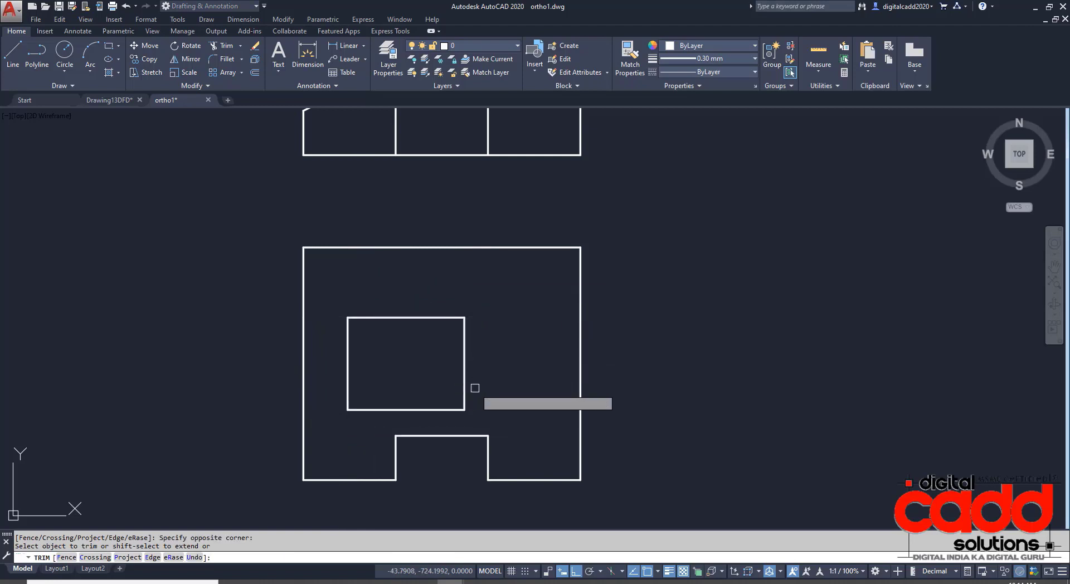
pyautogui.press('Return')
pyautogui.scroll(-4, 461, 325)
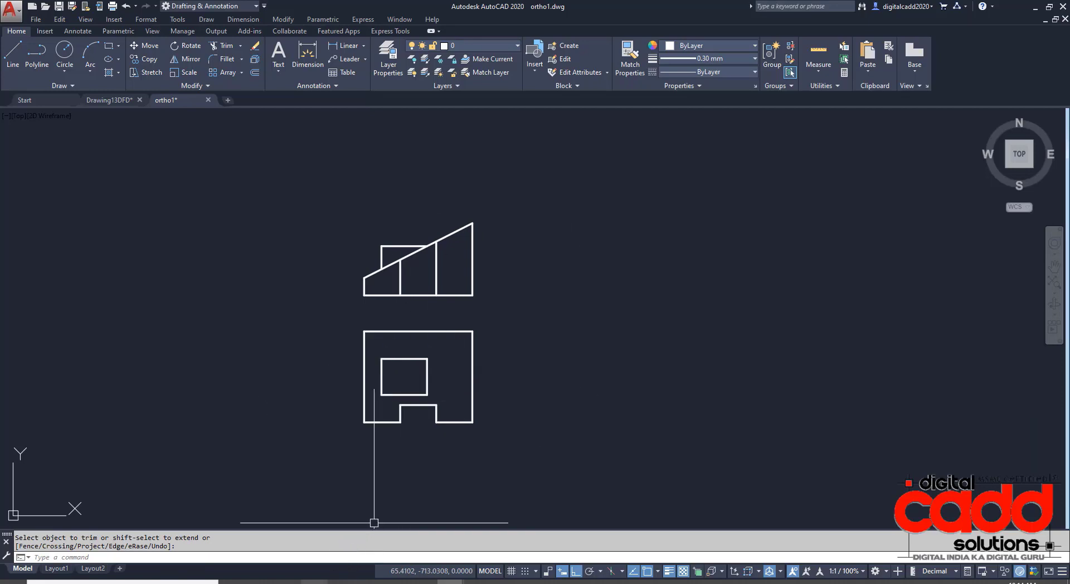
# Step: Check the rear slot's side widths in the exercise PDF, and offset the top view's upper edge 22 downward in AutoCAD
pyautogui.hotkey('alt', 'Tab')
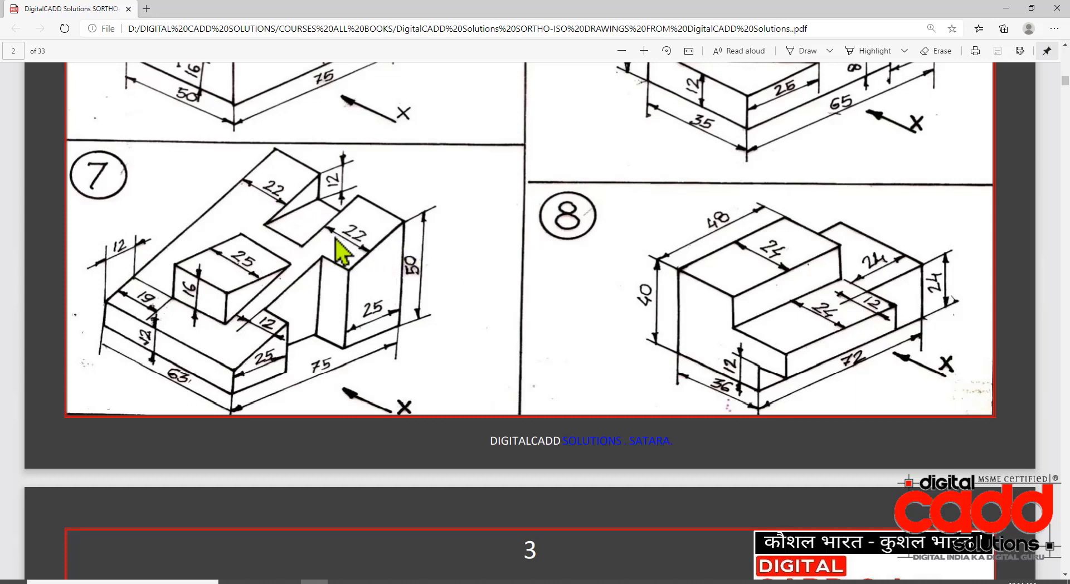
pyautogui.moveTo(444, 580)
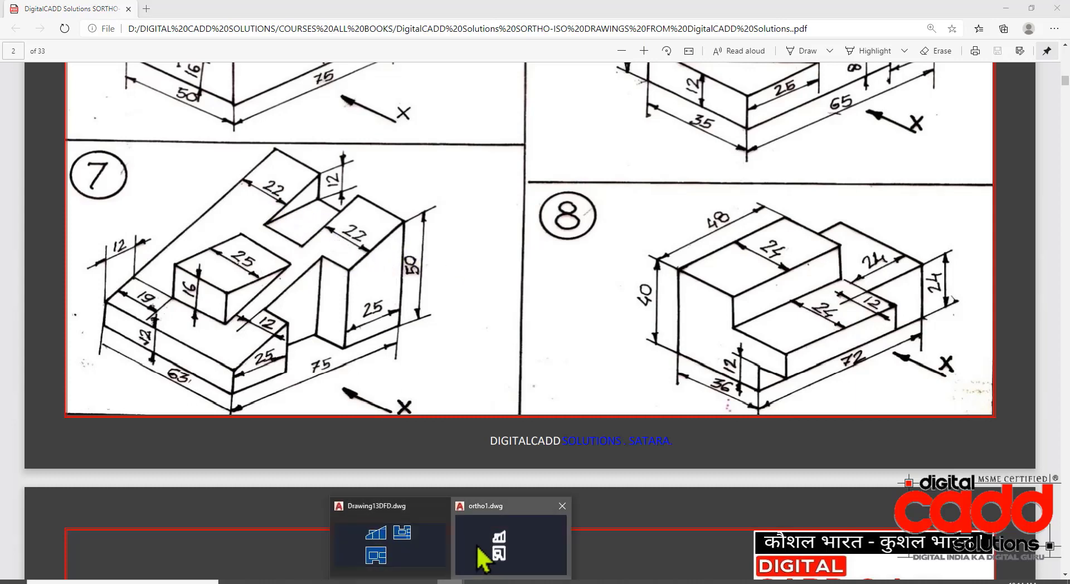
pyautogui.click(504, 543)
pyautogui.press('Escape')
pyautogui.write('o')
pyautogui.press('Return')
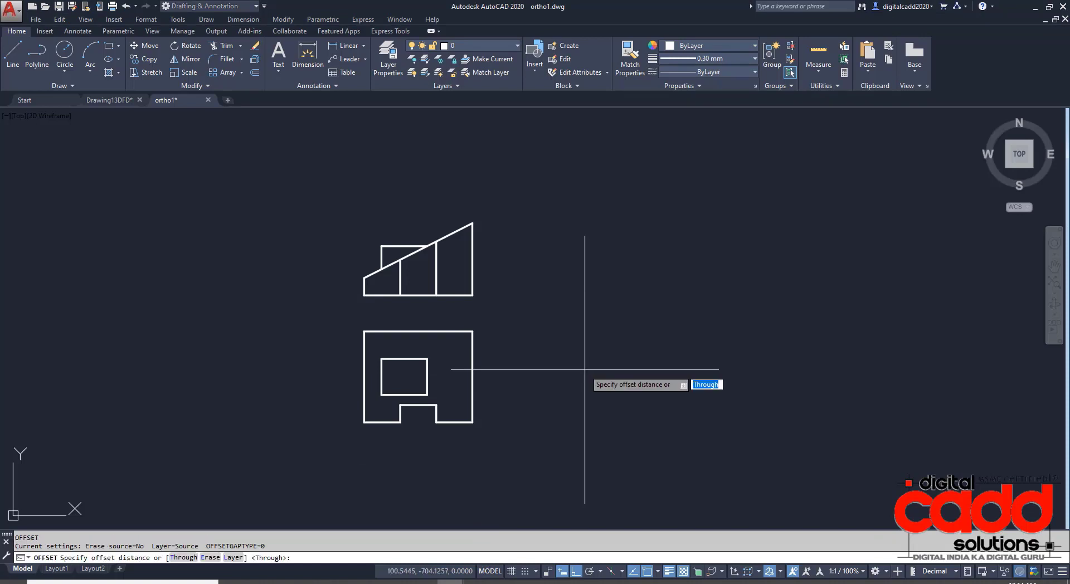
pyautogui.press('Return')
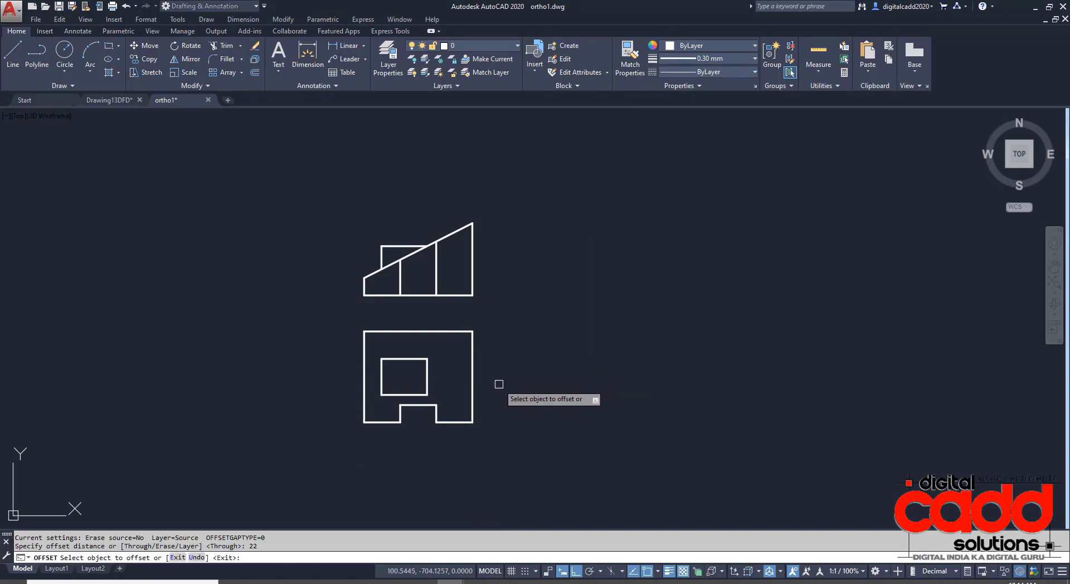
pyautogui.click(460, 332)
pyautogui.click(449, 370)
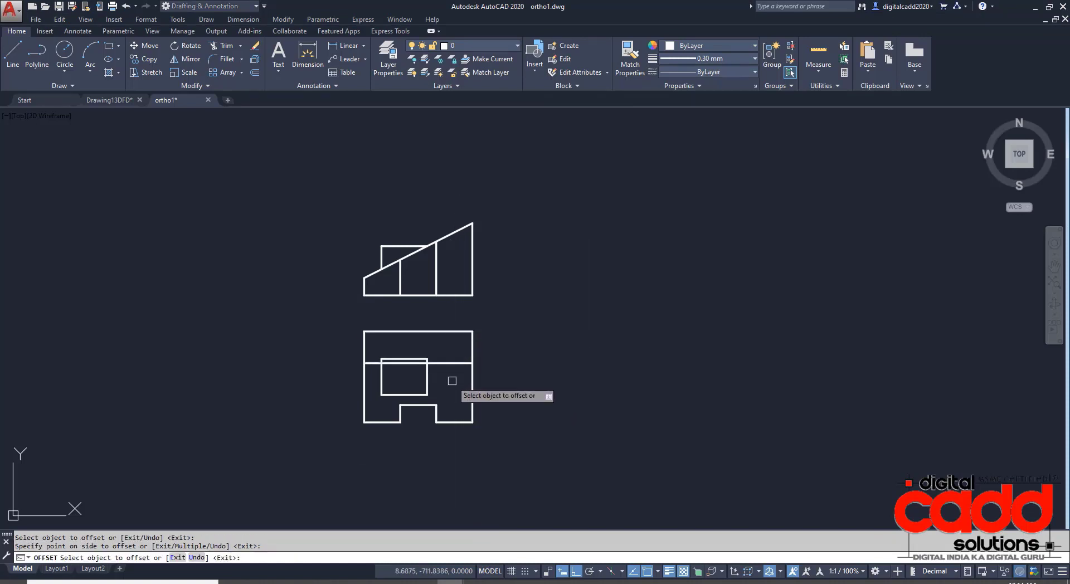
# Step: Offset the top view's lower edge beside the notch 22 upward to mark the rear slot's other side
pyautogui.click(452, 422)
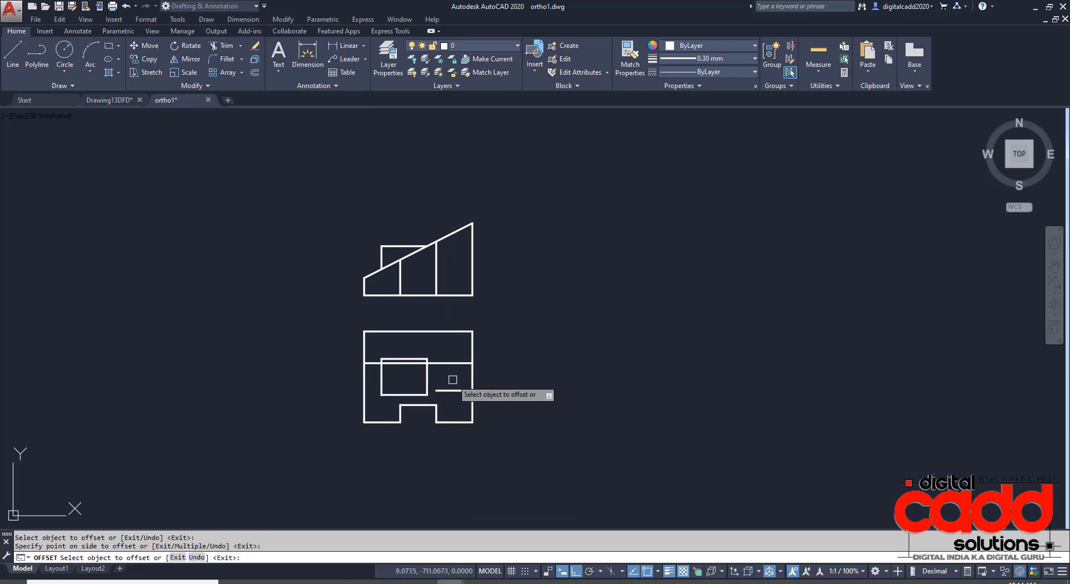
pyautogui.click(451, 400)
pyautogui.scroll(4, 452, 400)
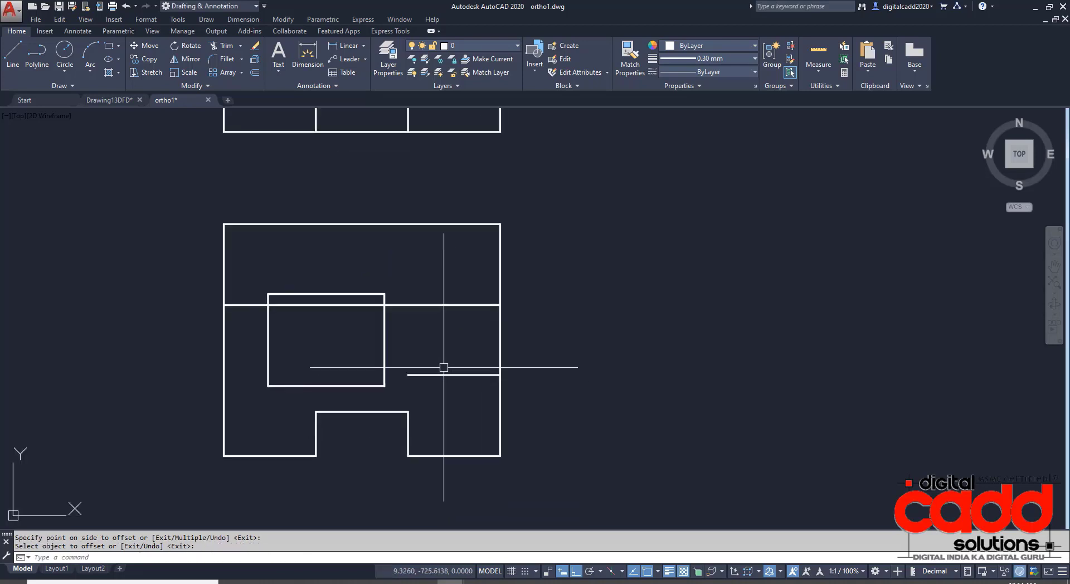
pyautogui.scroll(-3, 441, 369)
# Step: Check the rear slot's depth in the exercise PDF, and offset the front view's base line 38 upward in AutoCAD
pyautogui.click(314, 581)
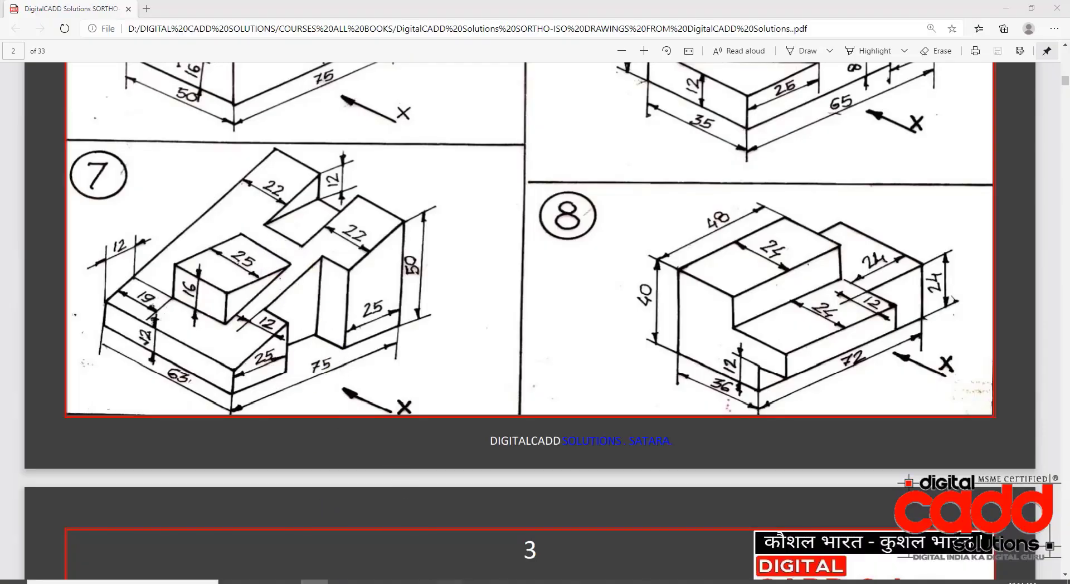
pyautogui.moveTo(443, 582)
pyautogui.click(501, 537)
pyautogui.moveTo(472, 250); pyautogui.dragTo(473, 311, button='middle')
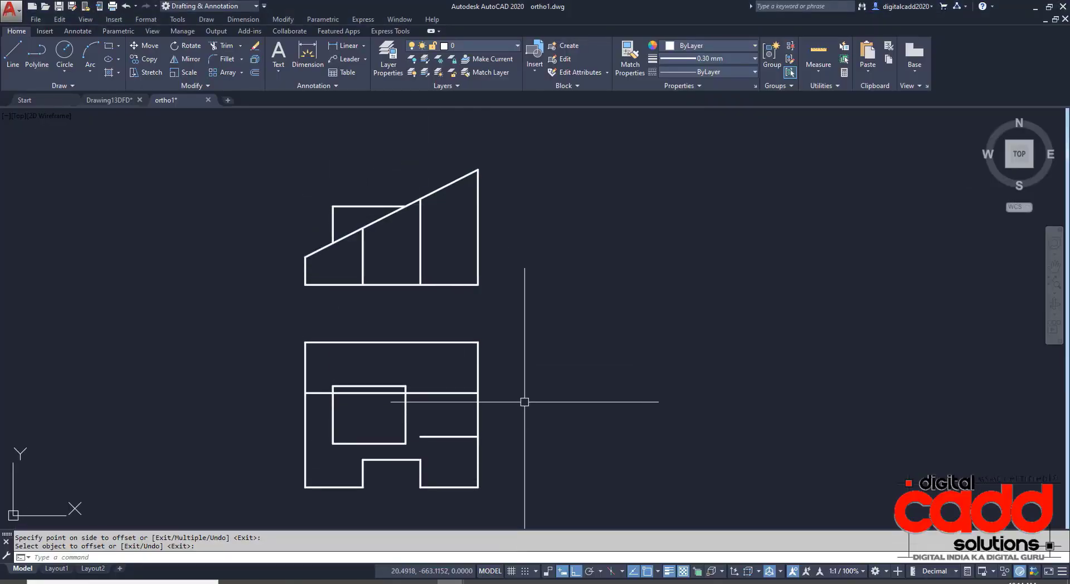
pyautogui.click(315, 582)
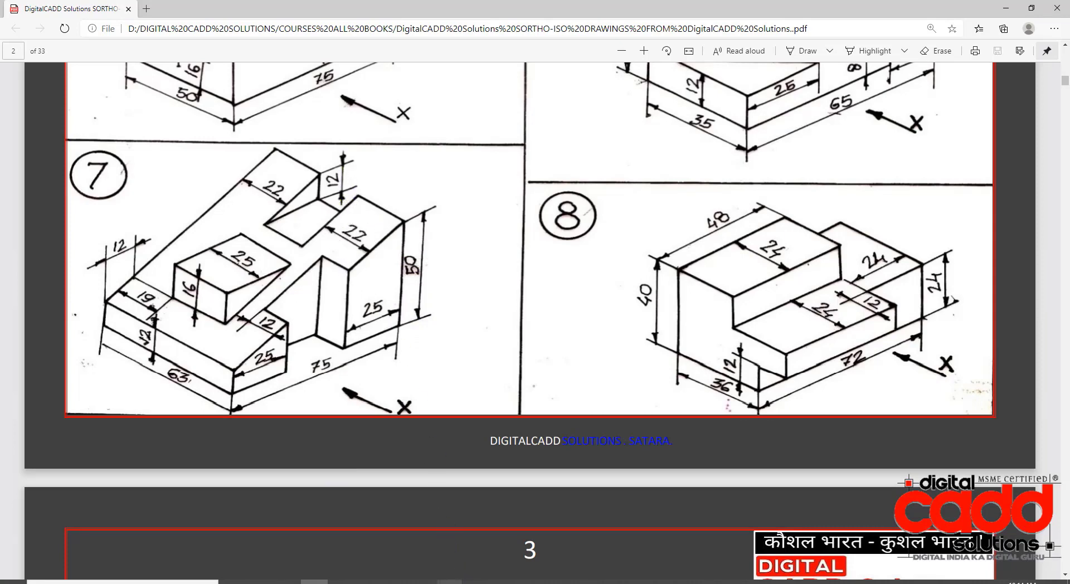
pyautogui.click(519, 554)
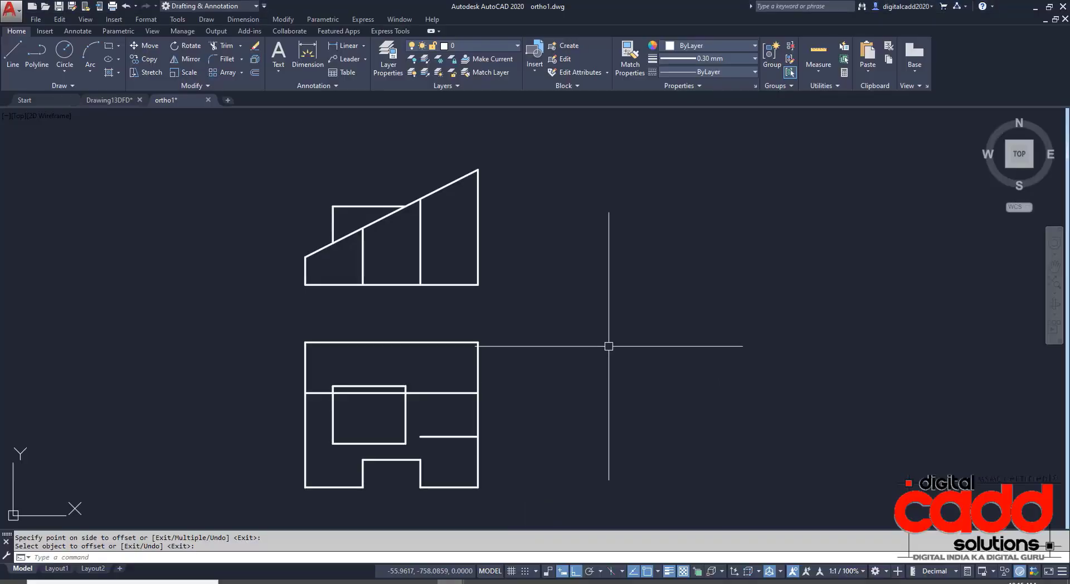
pyautogui.press('Return')
pyautogui.press('Return')
pyautogui.press('Return')
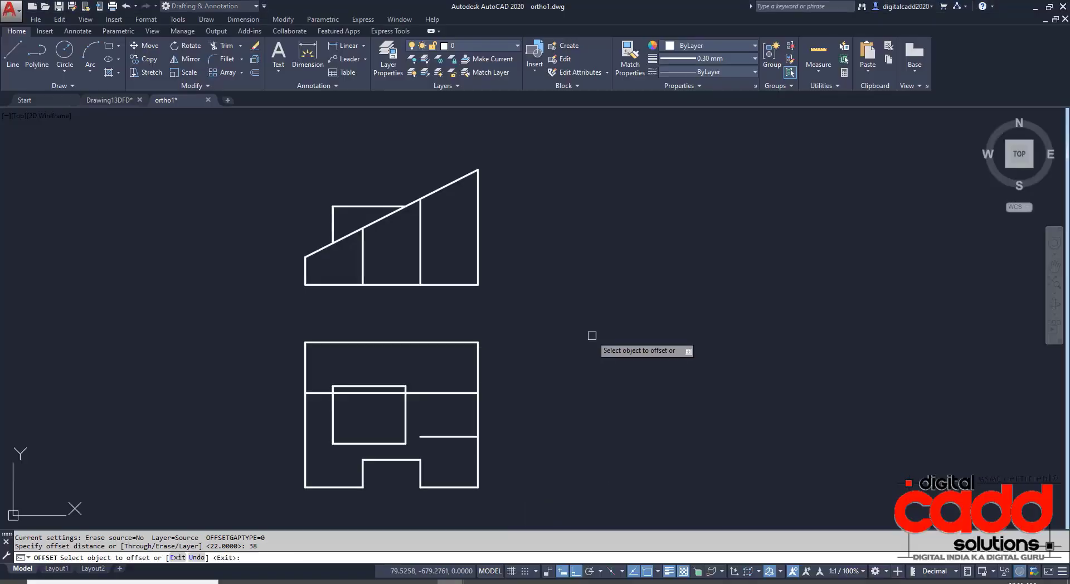
pyautogui.click(464, 285)
pyautogui.click(458, 230)
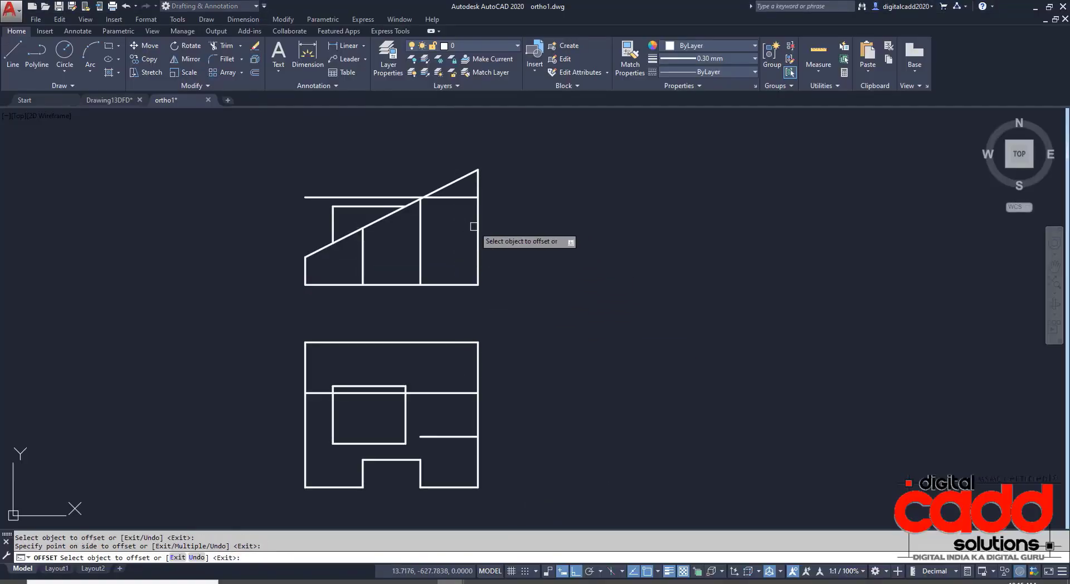
pyautogui.press('Return')
# Step: Trim the part of the new horizontal line that extends outside the front view's sloped edge
pyautogui.scroll(2, 384, 182)
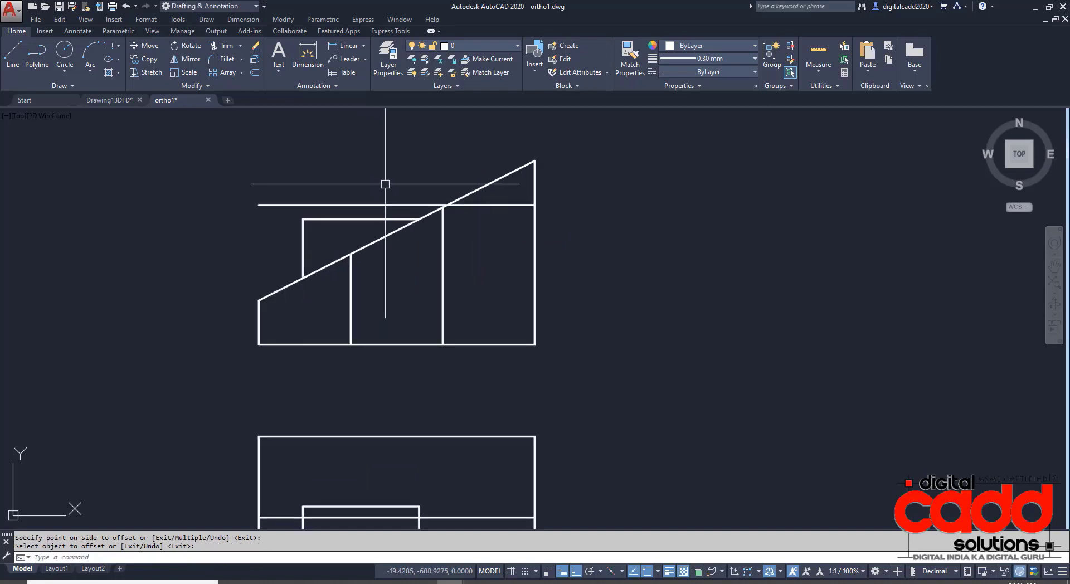
pyautogui.press('Return')
pyautogui.press('Return')
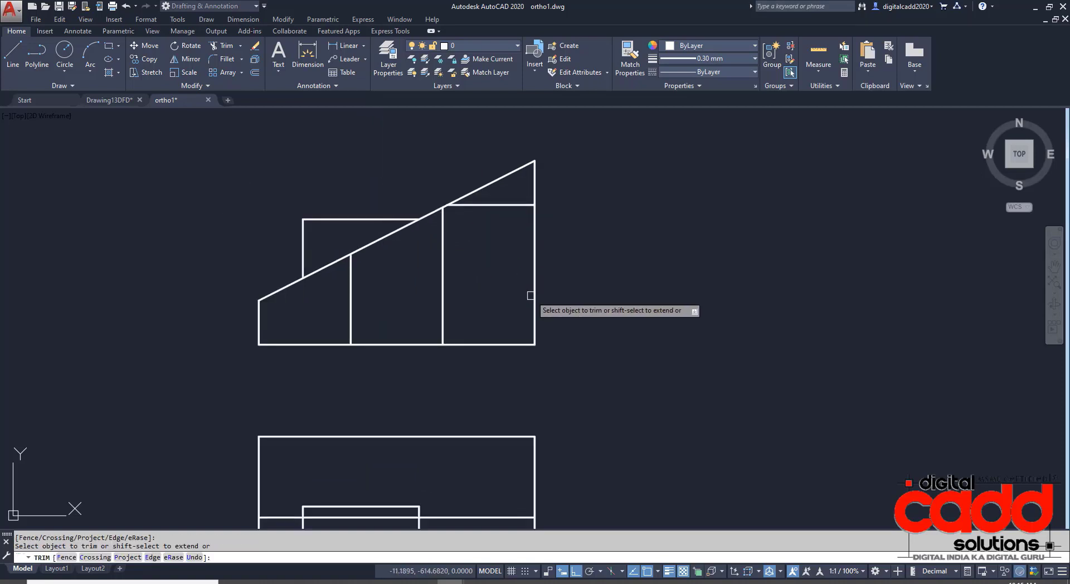
pyautogui.moveTo(565, 345); pyautogui.dragTo(551, 289, button='middle')
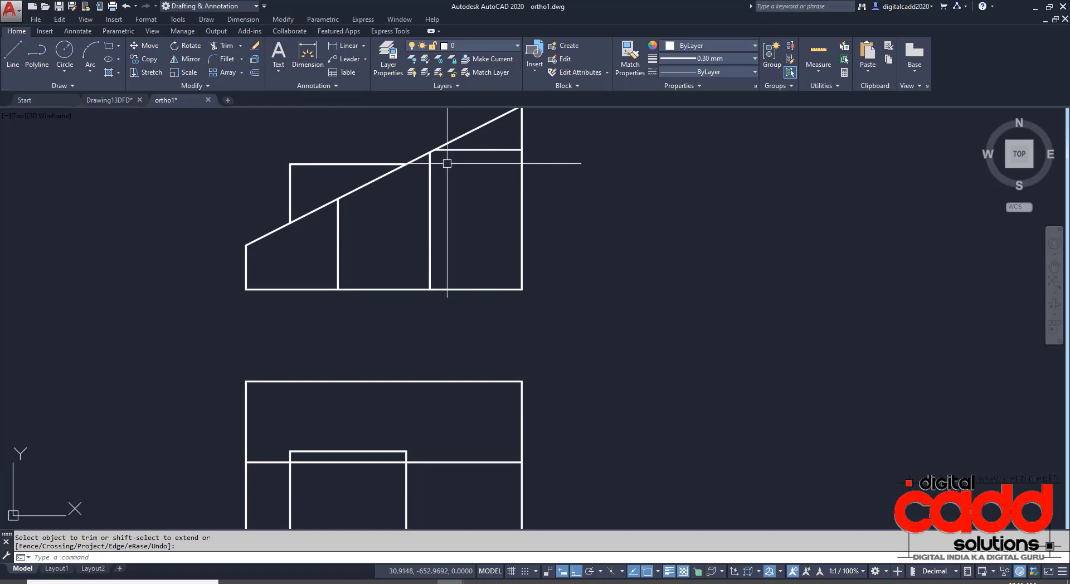
# Step: Draw a vertical ray from the slot line's intersection with the sloped edge down through the top view
pyautogui.scroll(-1, 447, 164)
pyautogui.write('R')
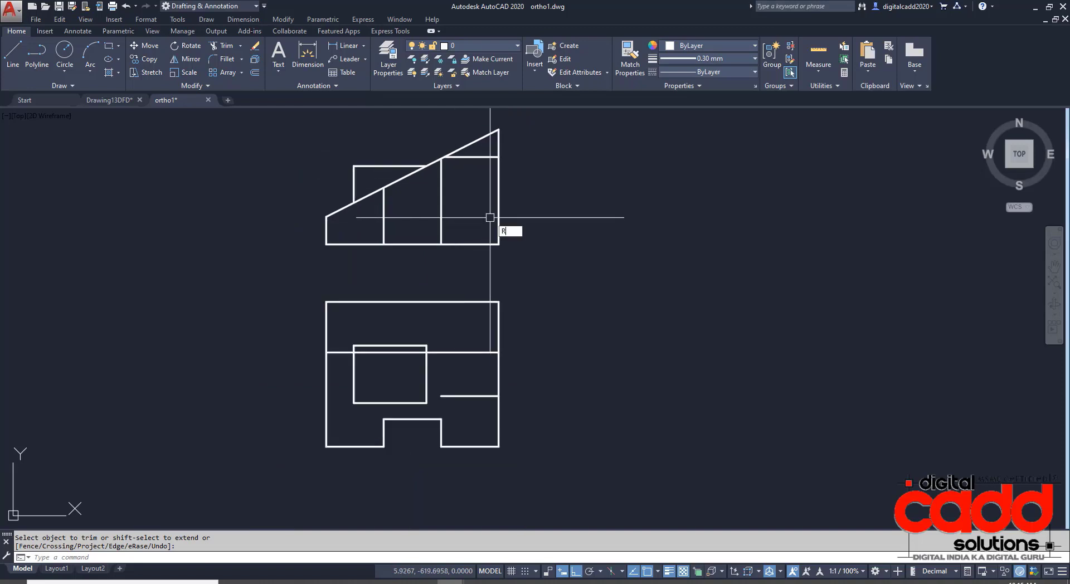
pyautogui.write('AY')
pyautogui.press('Return')
pyautogui.scroll(5, 432, 146)
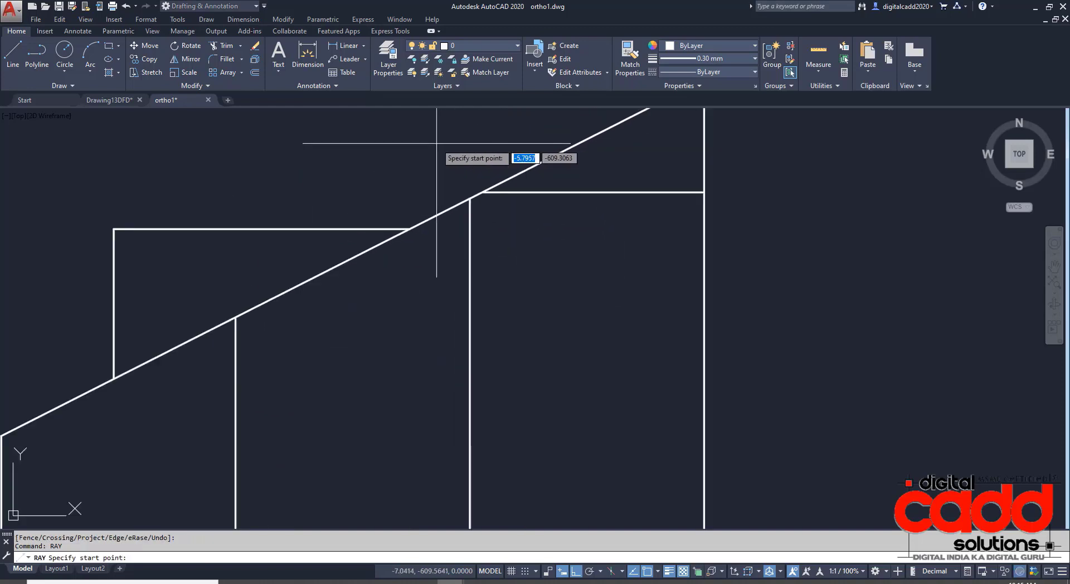
pyautogui.click(483, 192)
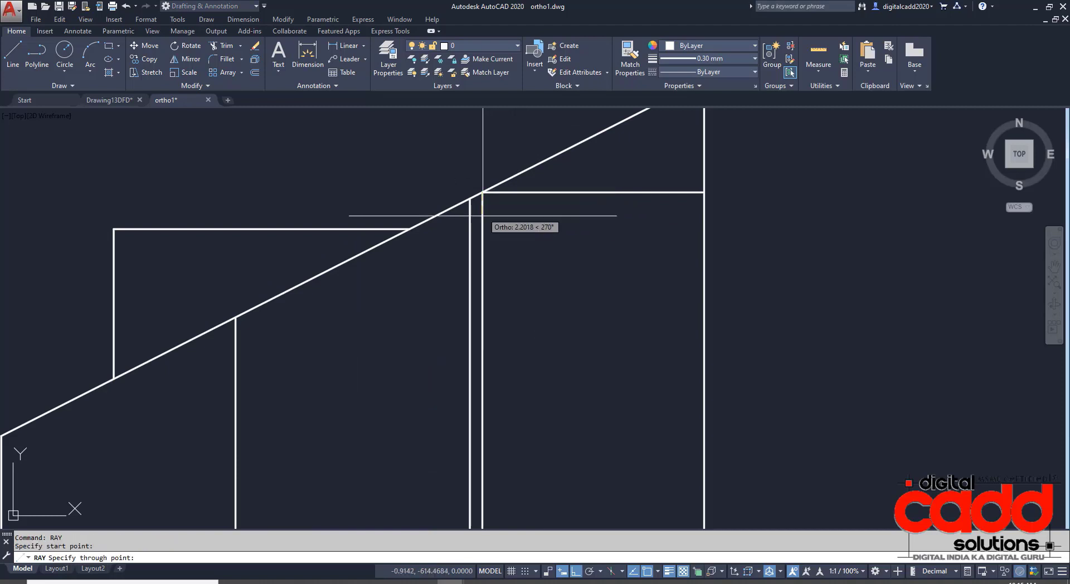
pyautogui.click(482, 365)
pyautogui.press('Return')
pyautogui.scroll(-3, 454, 330)
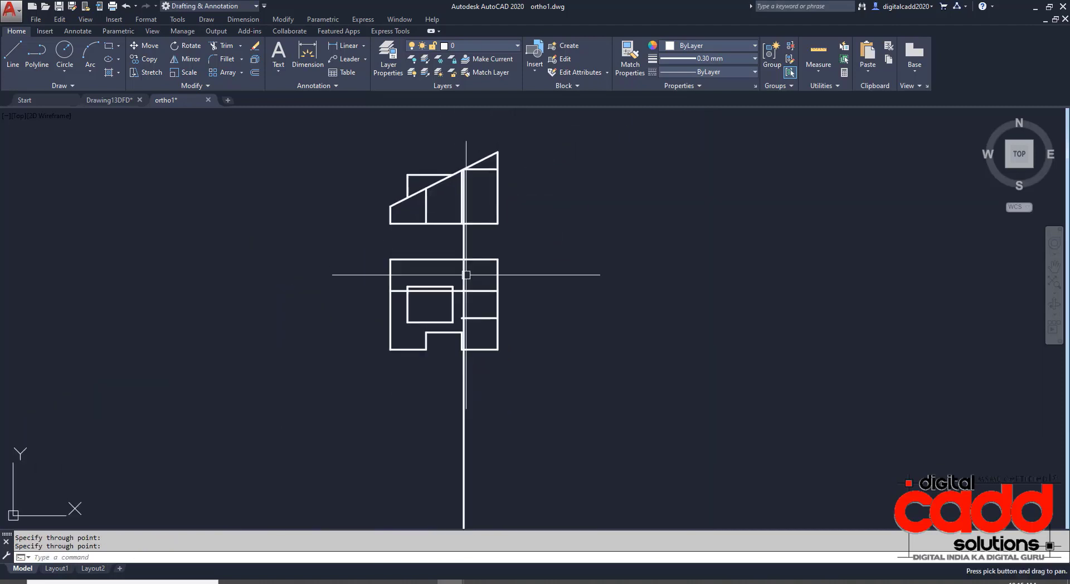
# Step: Trim the ray and the two offset lines in the top view so only the rear slot's outline remains
pyautogui.scroll(6, 467, 274)
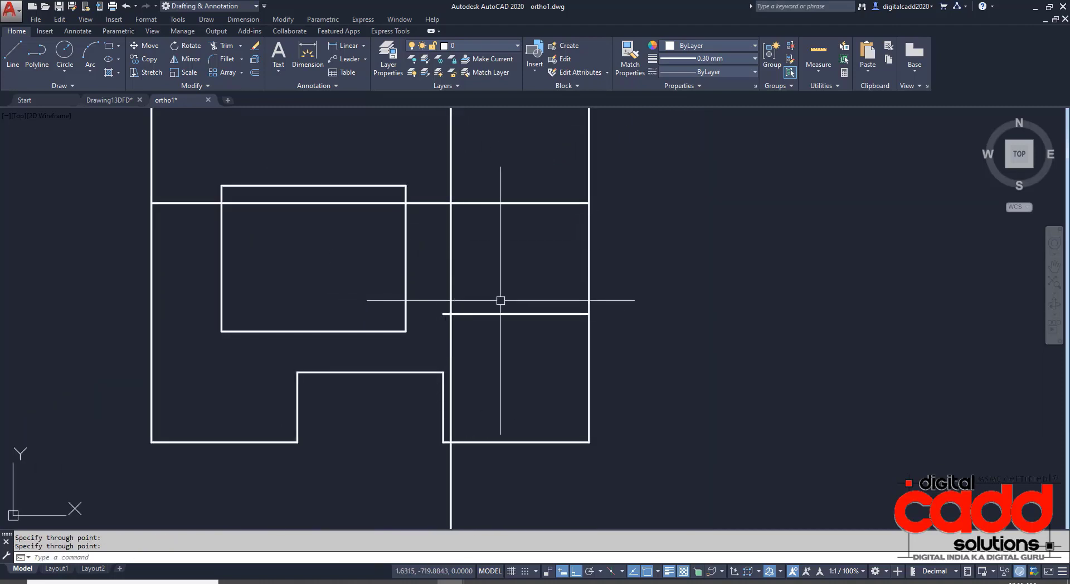
pyautogui.moveTo(500, 301); pyautogui.dragTo(474, 344, button='middle')
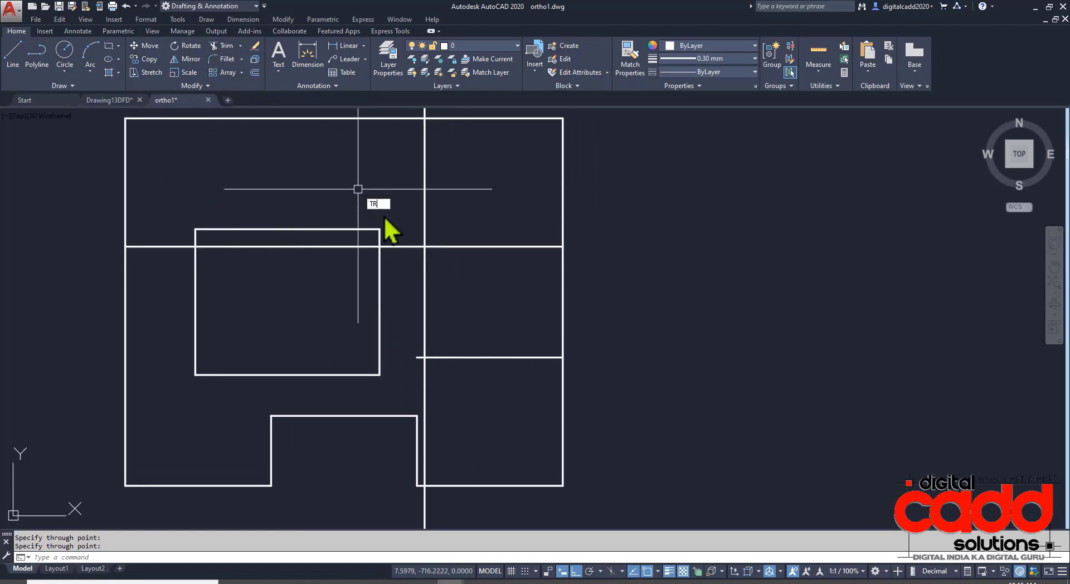
pyautogui.press('Return')
pyautogui.click(449, 220)
pyautogui.click(409, 380)
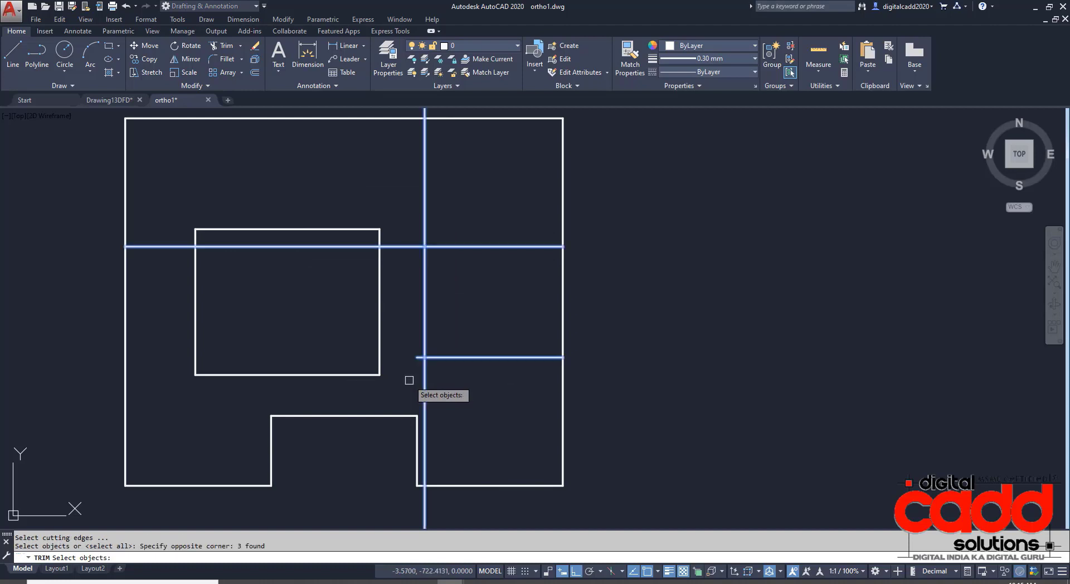
pyautogui.press('Return')
pyautogui.click(422, 374)
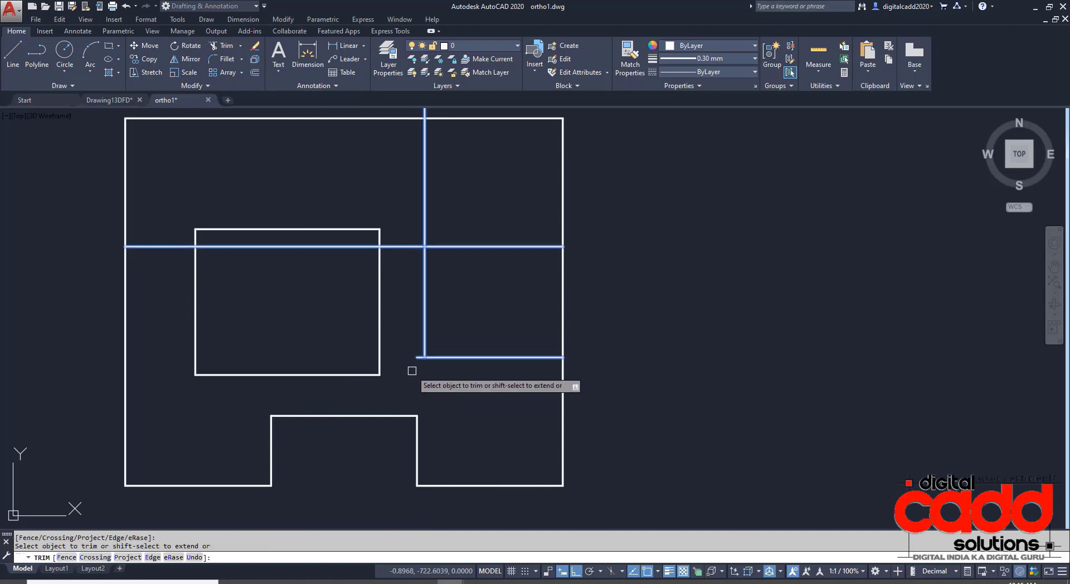
pyautogui.click(410, 247)
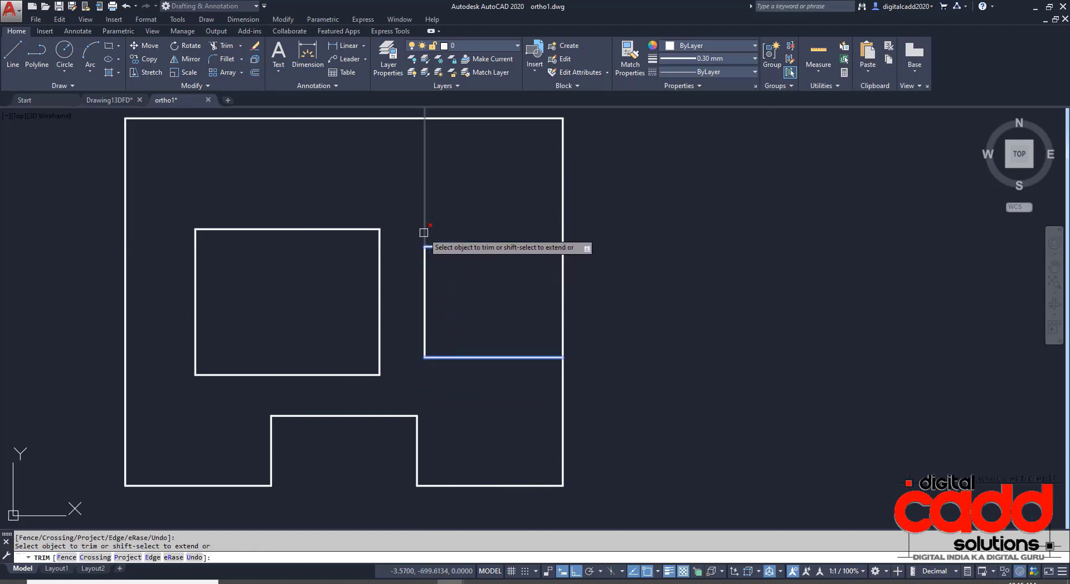
pyautogui.click(424, 233)
pyautogui.press('Return')
# Step: Set the linetype of the slot's horizontal line in the front view to HIDDEN
pyautogui.scroll(-5, 614, 350)
pyautogui.moveTo(674, 399); pyautogui.dragTo(618, 419, button='middle')
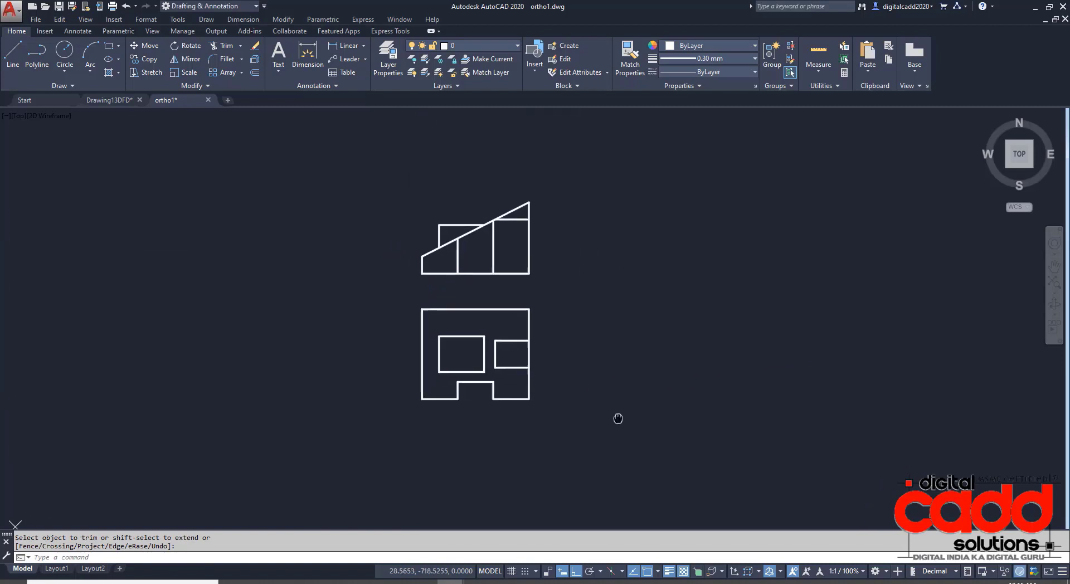
pyautogui.scroll(5, 516, 210)
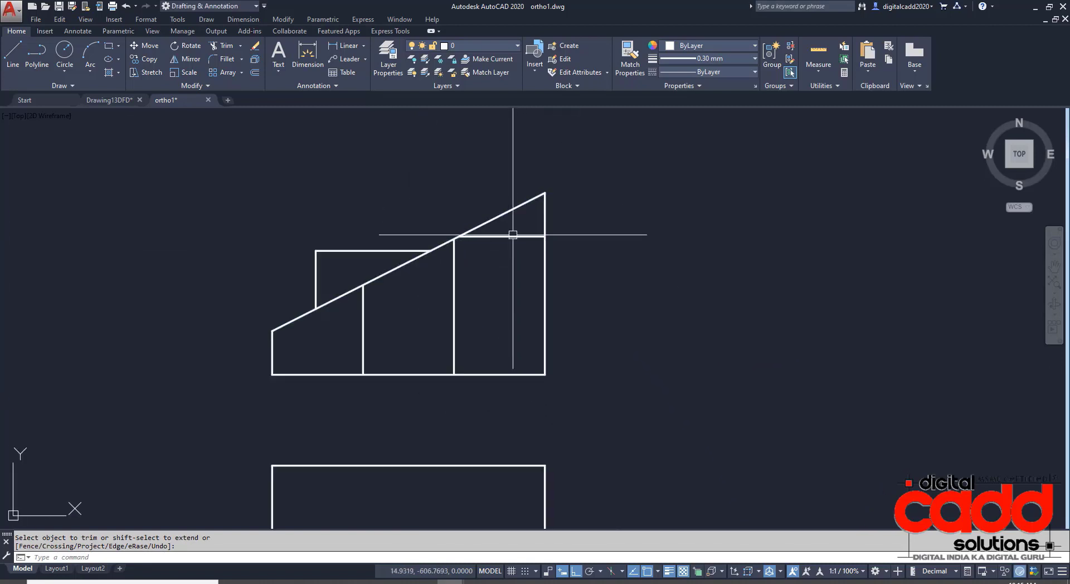
pyautogui.moveTo(504, 263); pyautogui.dragTo(482, 285, button='middle')
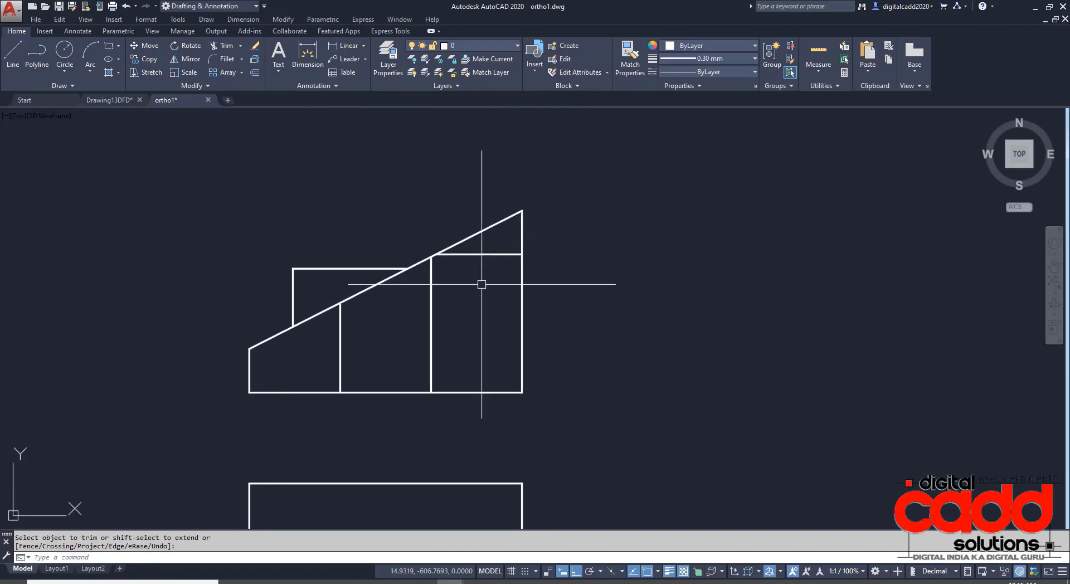
pyautogui.click(730, 73)
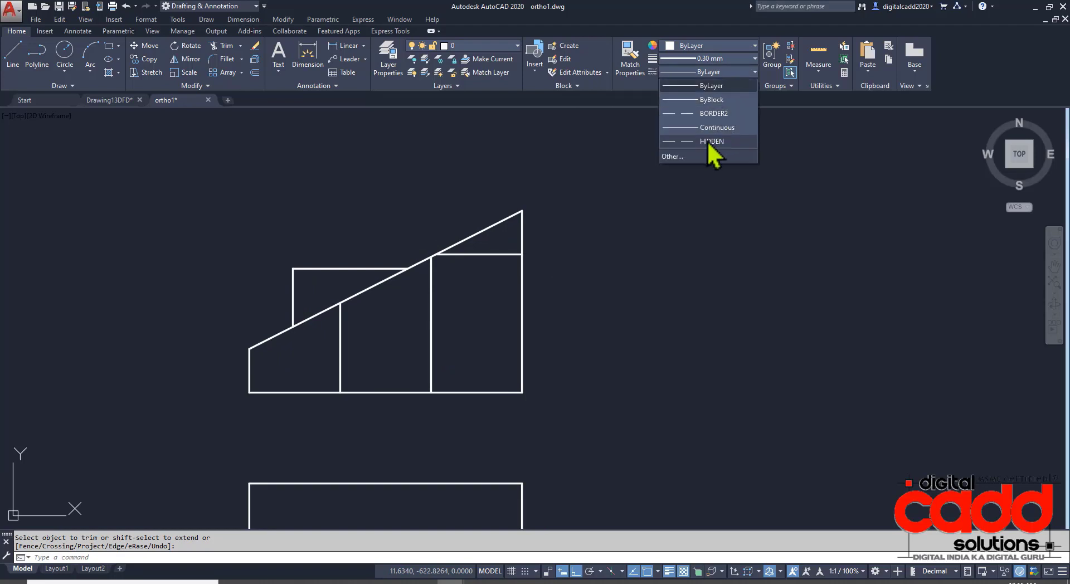
pyautogui.click(627, 244)
pyautogui.click(470, 255)
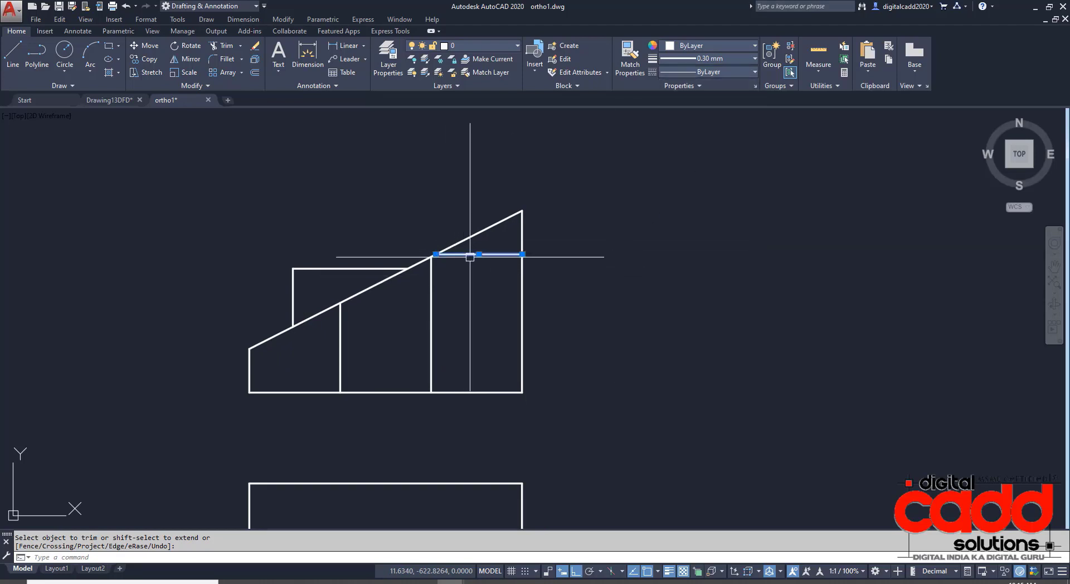
pyautogui.click(730, 73)
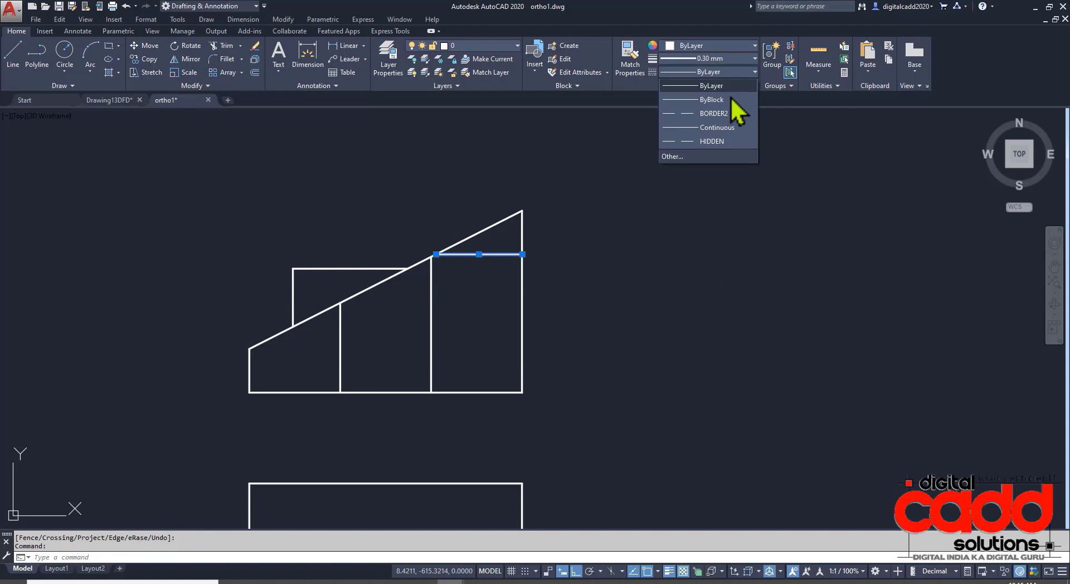
pyautogui.click(719, 142)
# Step: Set the hidden slot line's color to Green and its lineweight to ByLayer
pyautogui.click(714, 45)
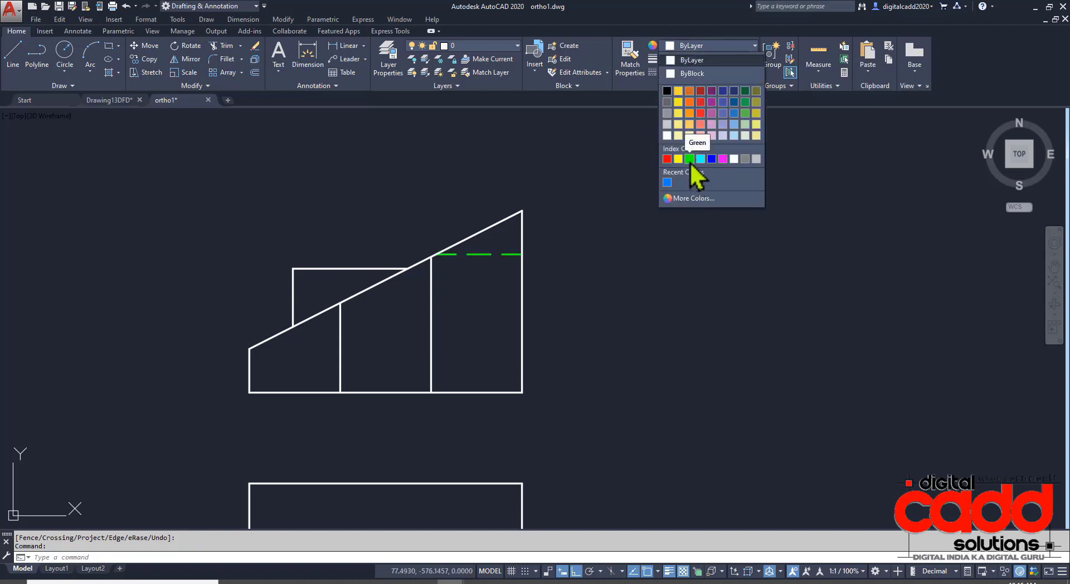
pyautogui.click(690, 160)
pyautogui.click(705, 58)
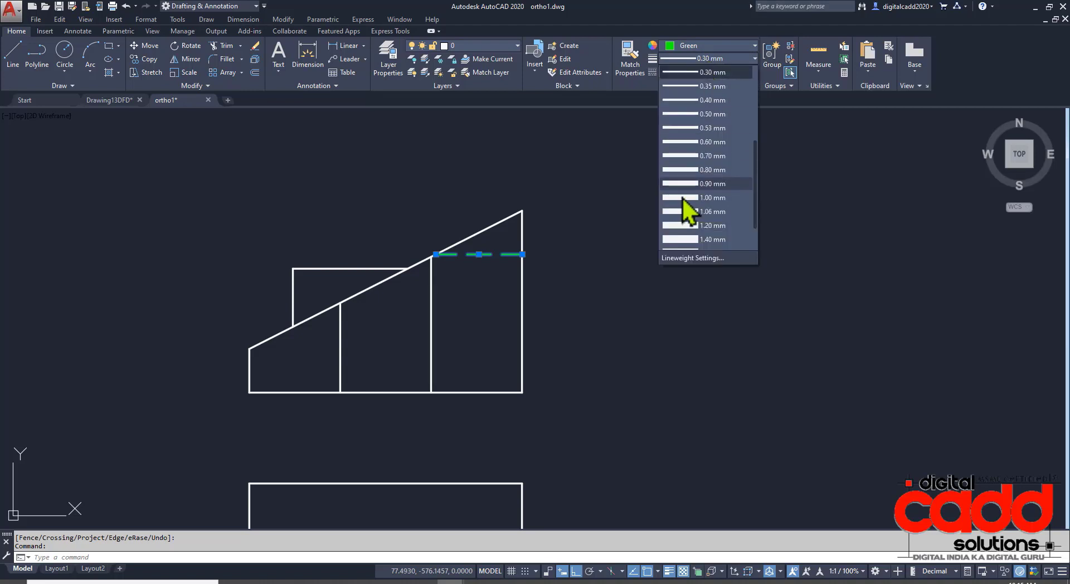
pyautogui.scroll(4, 696, 167)
pyautogui.click(709, 76)
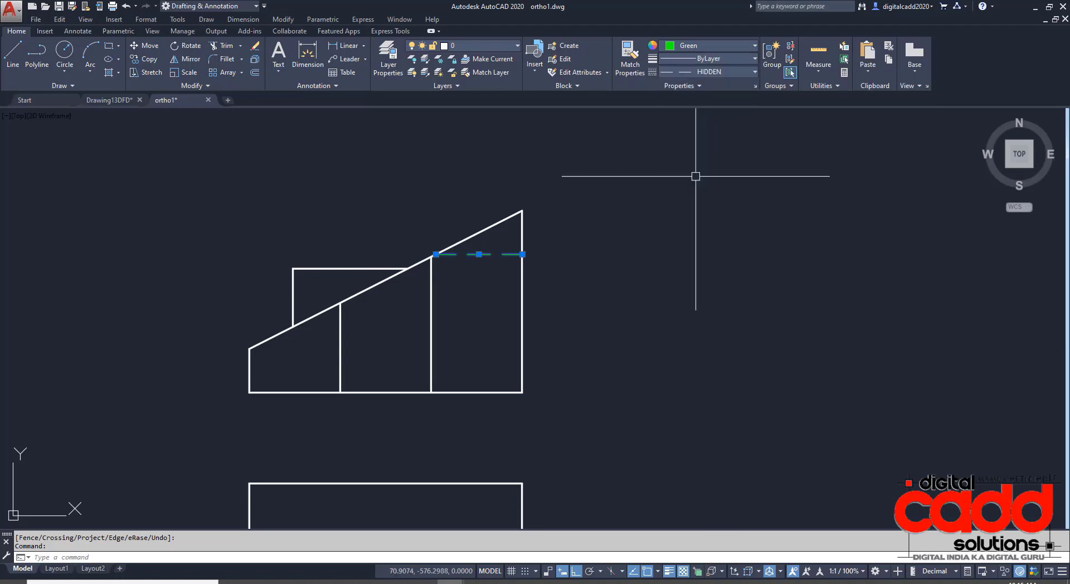
pyautogui.scroll(4, 463, 260)
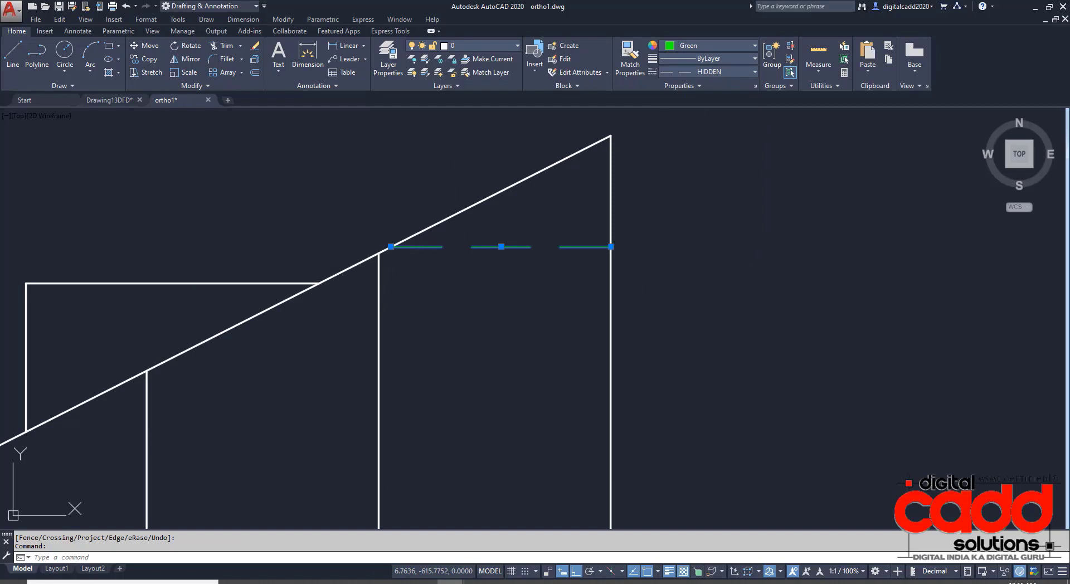
# Step: Set the linetype scale of the hidden slot line in the front view to 0.3
pyautogui.hotkey('ctrl', '1')
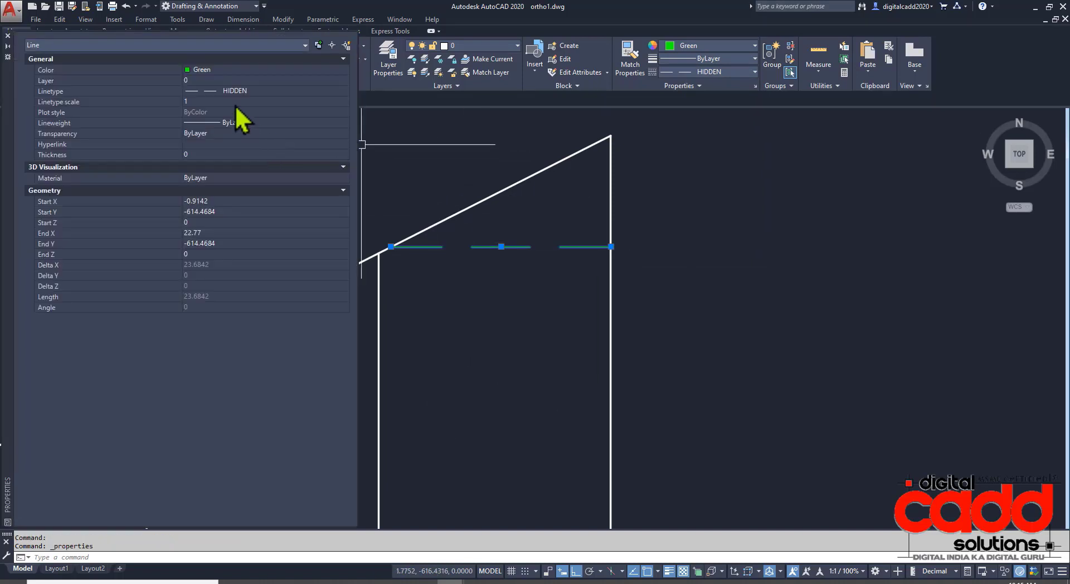
pyautogui.click(233, 102)
pyautogui.write('0.')
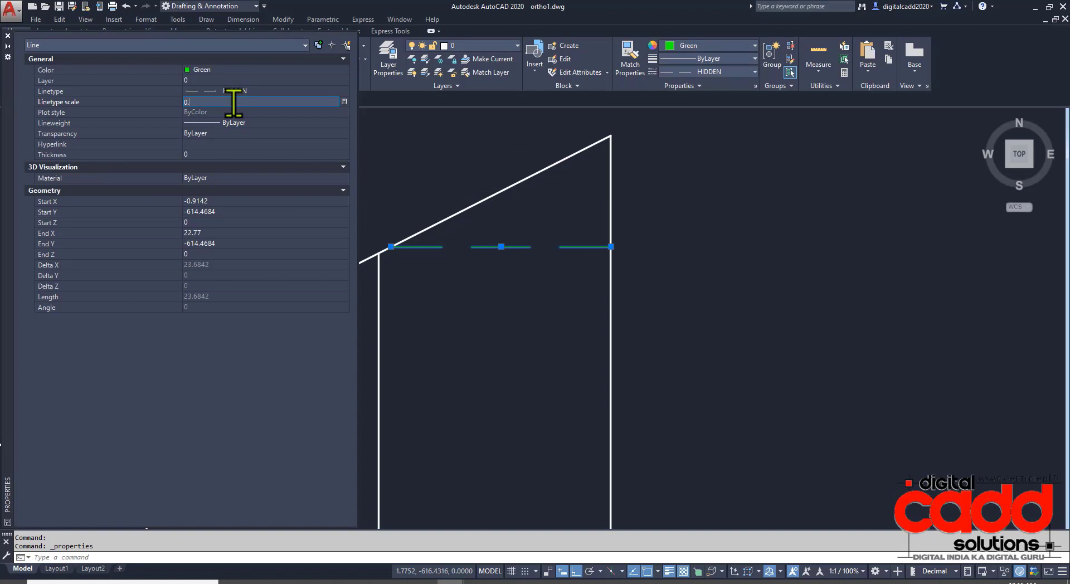
pyautogui.write('3')
pyautogui.press('Return')
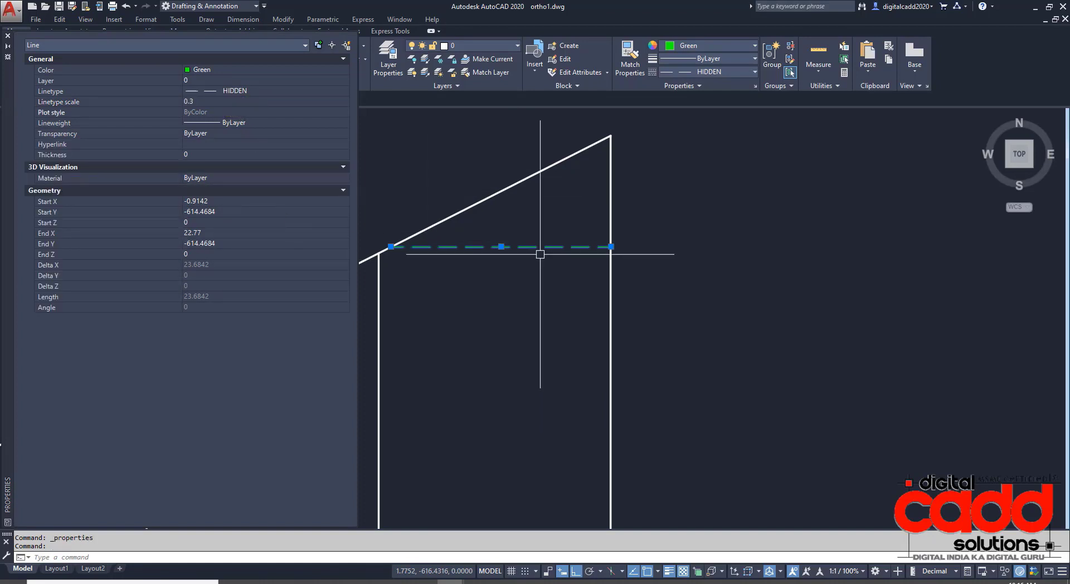
pyautogui.click(7, 36)
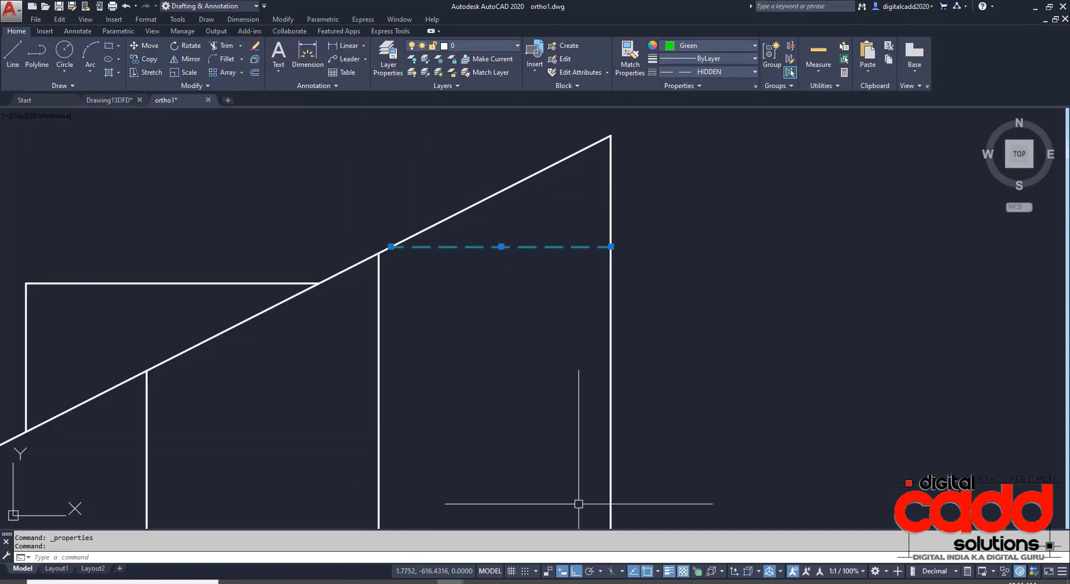
pyautogui.press('Escape')
# Step: Switch to the Drawing13DFD drawing and examine the side view's outline, its lower front face and the sloped face above it
pyautogui.scroll(-3, 569, 404)
pyautogui.moveTo(590, 413); pyautogui.dragTo(550, 278, button='middle')
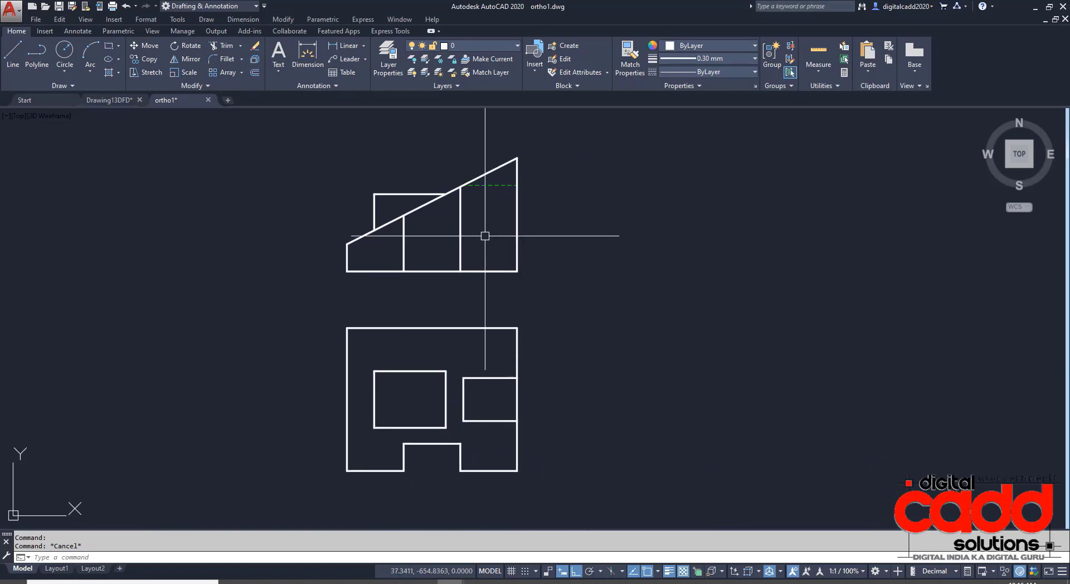
pyautogui.moveTo(554, 451); pyautogui.dragTo(499, 467, button='middle')
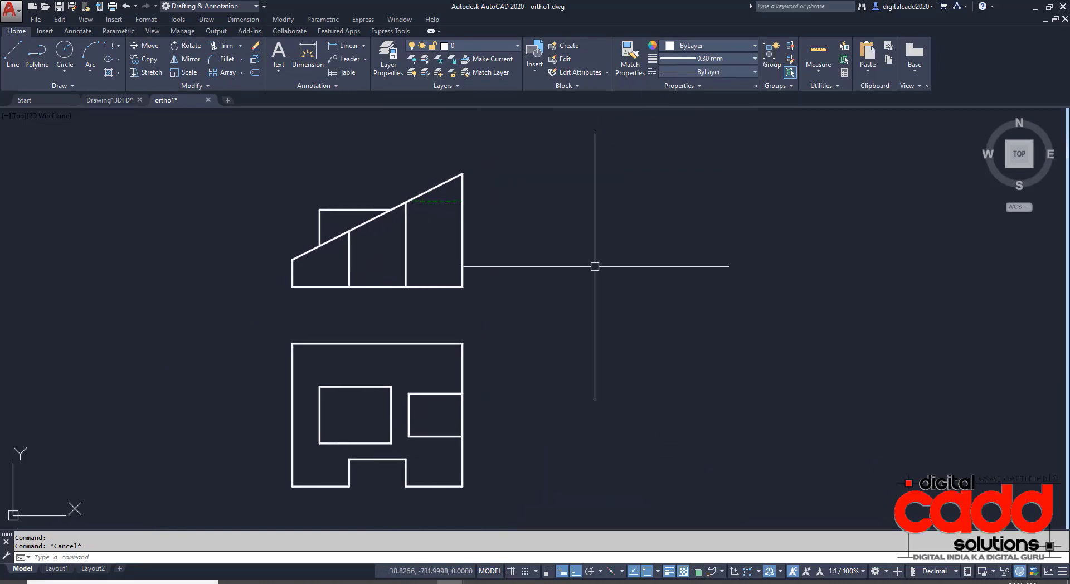
pyautogui.moveTo(366, 409); pyautogui.dragTo(367, 407, button='middle')
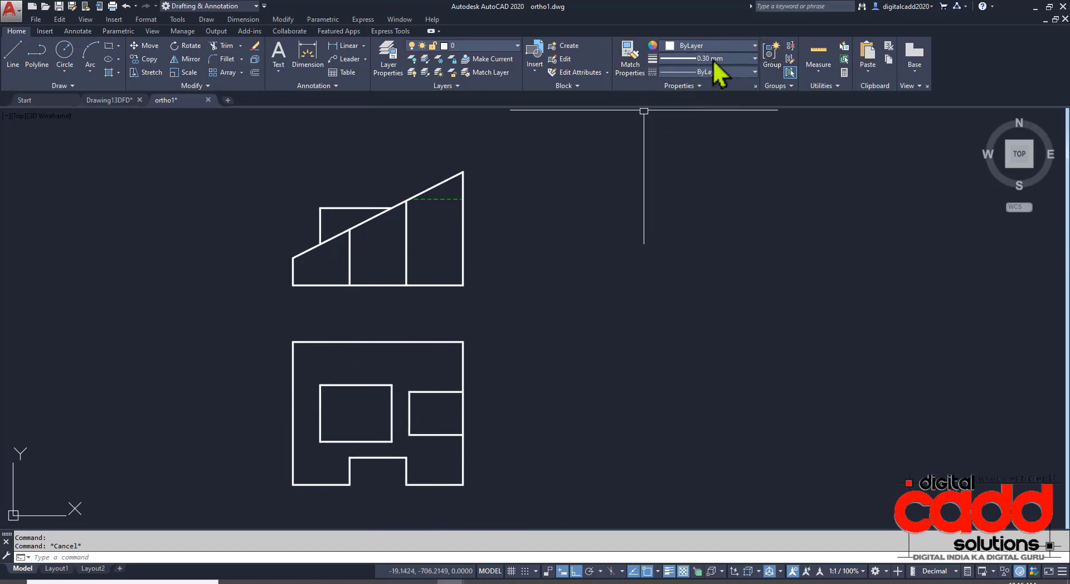
pyautogui.moveTo(547, 386); pyautogui.dragTo(542, 385, button='middle')
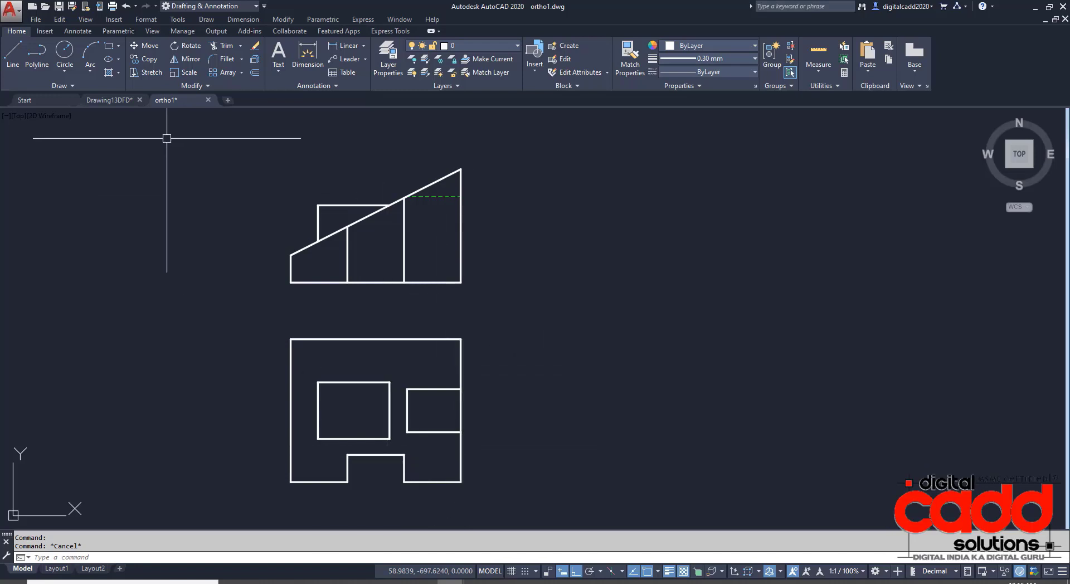
pyautogui.click(106, 100)
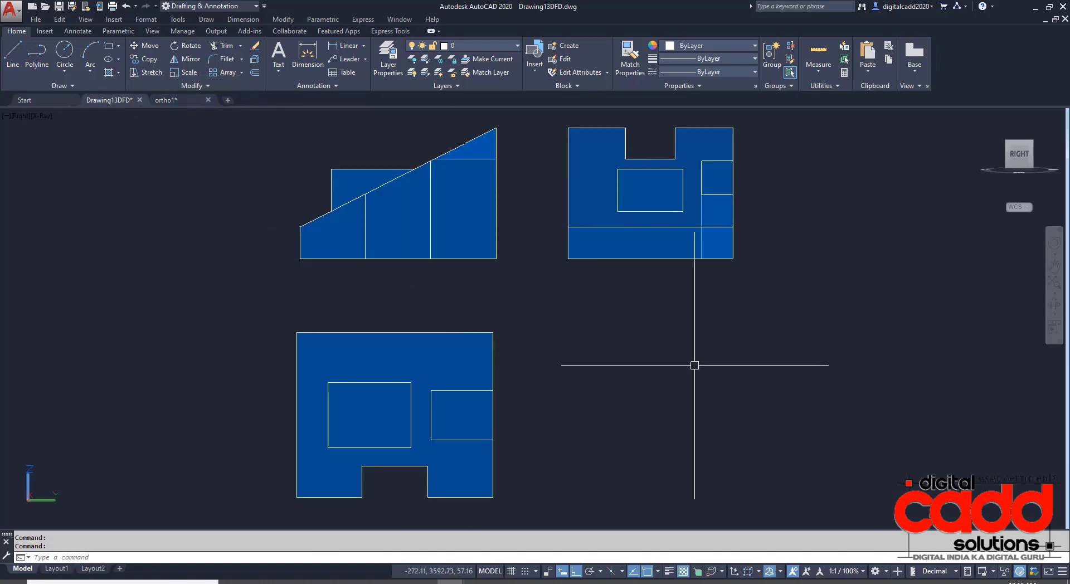
pyautogui.scroll(2, 614, 360)
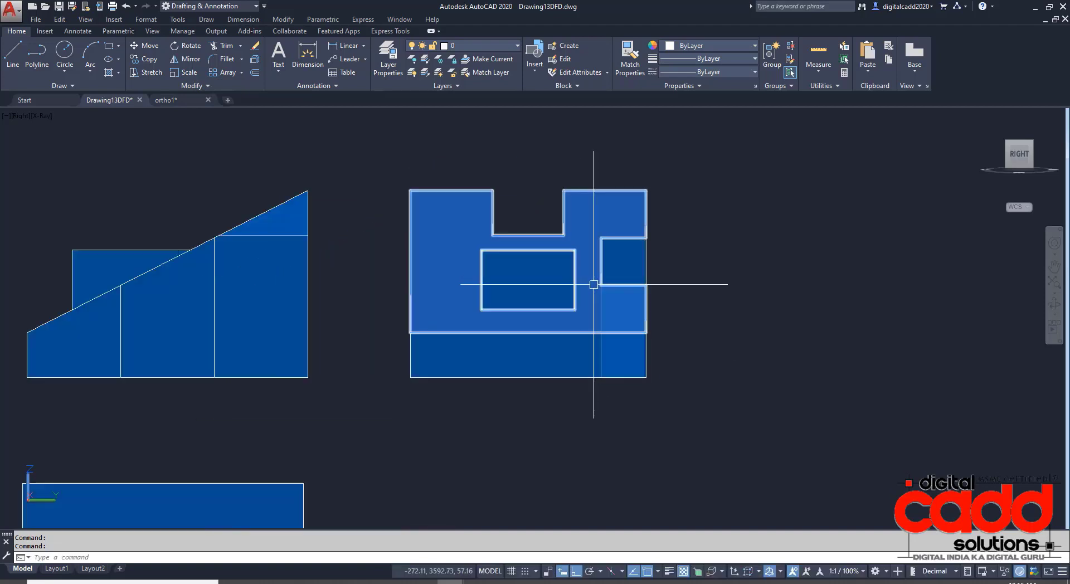
pyautogui.moveTo(388, 172); pyautogui.dragTo(648, 397)
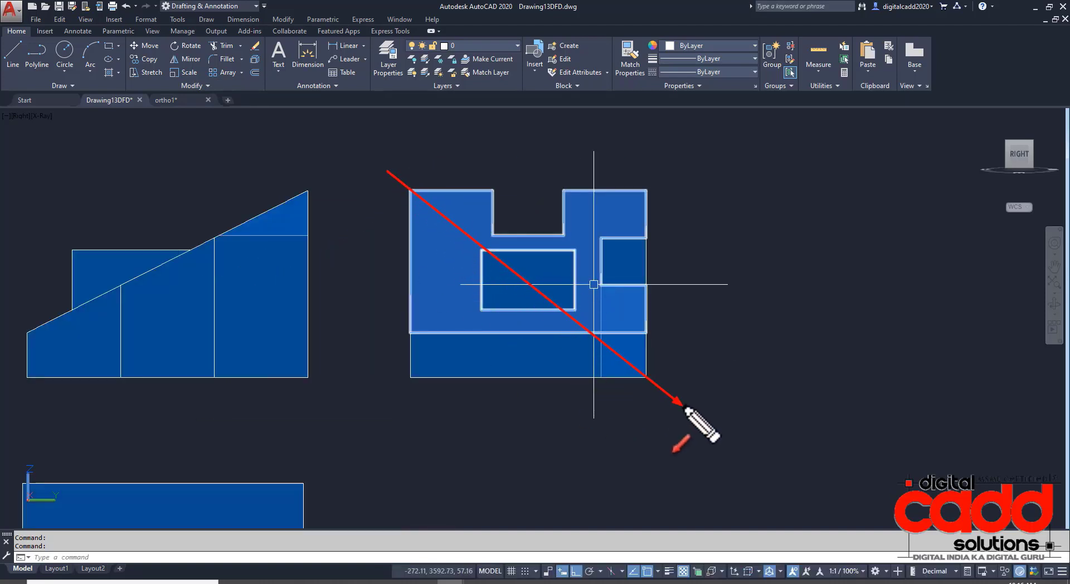
pyautogui.press('Escape')
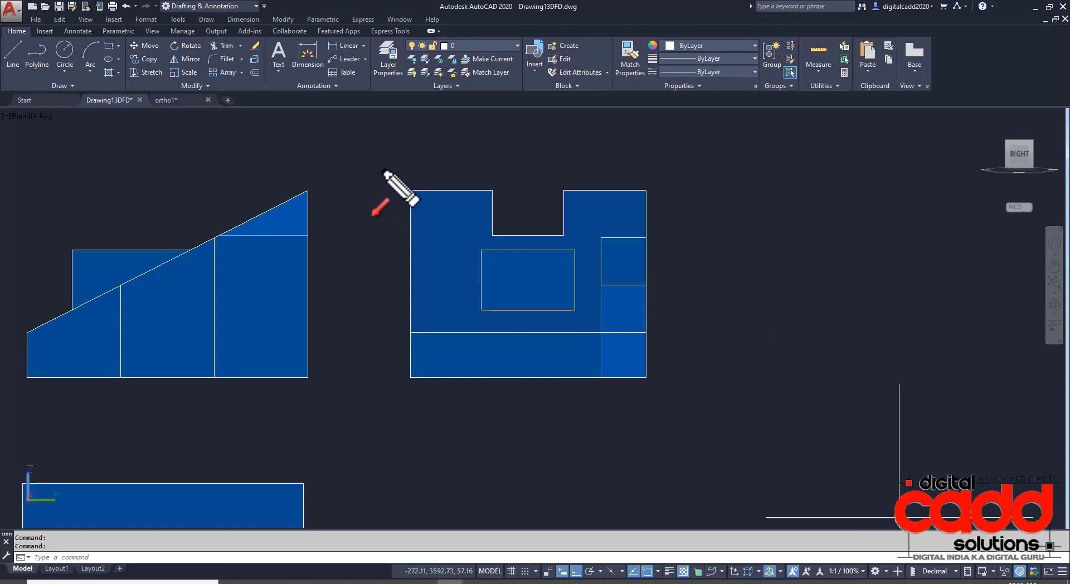
pyautogui.moveTo(384, 169)
pyautogui.mouseDown()
pyautogui.moveTo(552, 339)
pyautogui.moveTo(664, 399)
pyautogui.mouseUp()
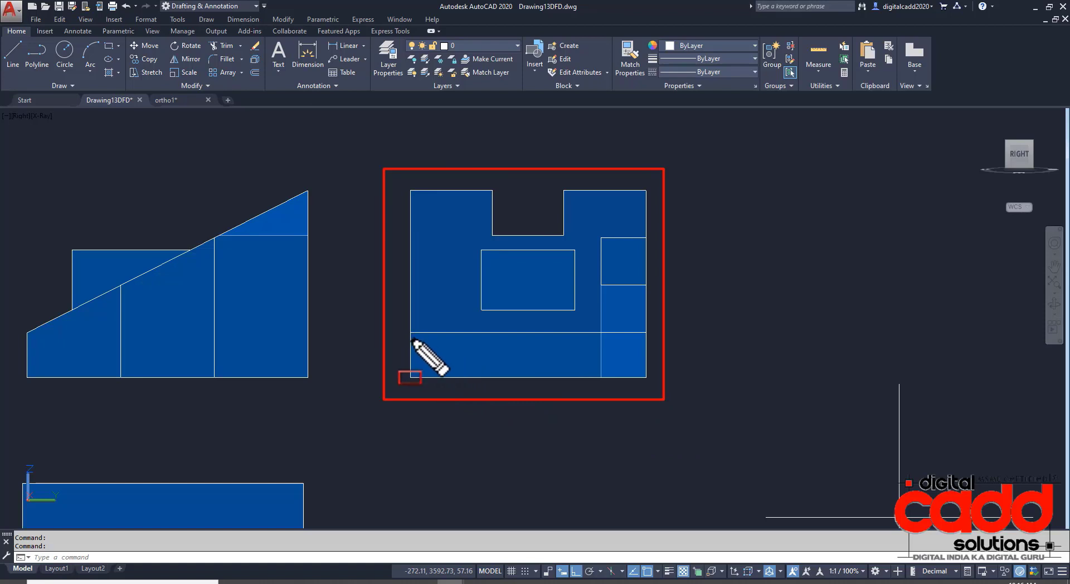
pyautogui.moveTo(412, 335); pyautogui.dragTo(642, 378)
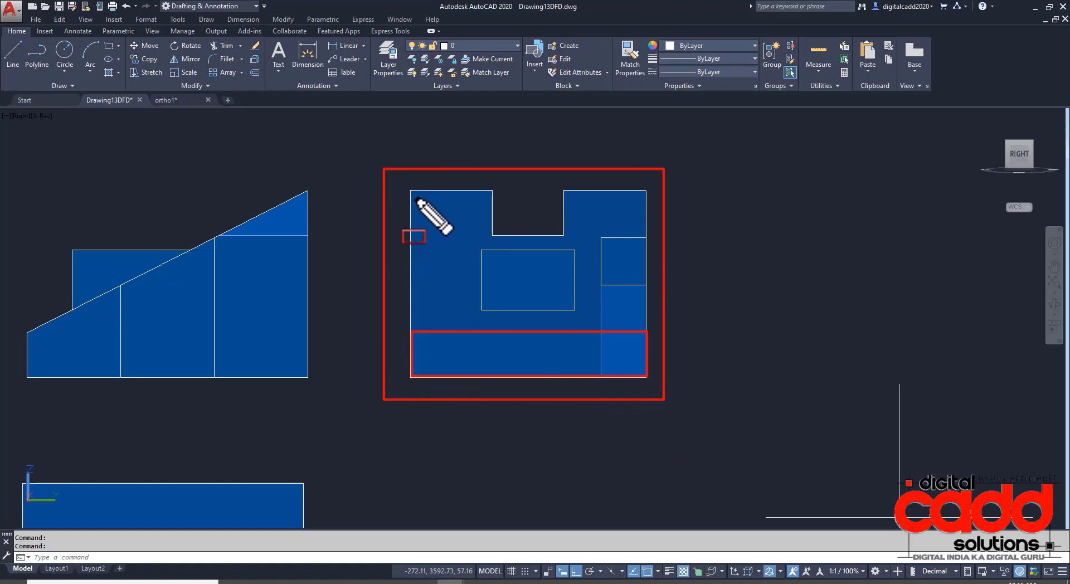
pyautogui.moveTo(410, 190)
pyautogui.mouseDown()
pyautogui.moveTo(626, 306)
pyautogui.moveTo(658, 341)
pyautogui.moveTo(650, 327)
pyautogui.mouseUp()
pyautogui.press('Escape')
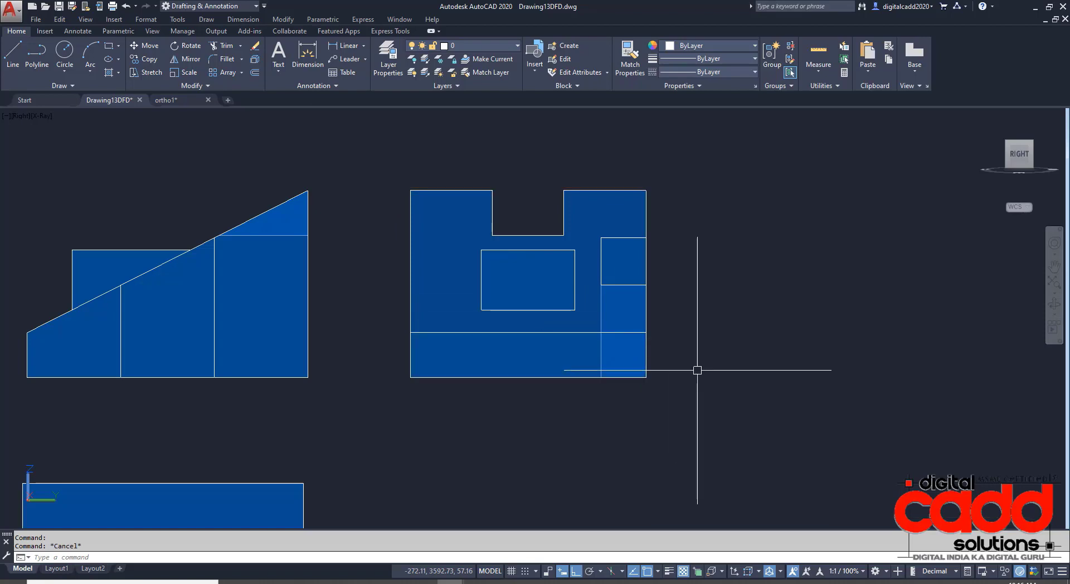
# Step: Set the visual style of the block models to Conceptual and return to the Right view after orbiting them
pyautogui.moveTo(695, 370)
pyautogui.keyDown('shift'); pyautogui.mouseDown(button='middle')
pyautogui.moveTo(716, 363)
pyautogui.moveTo(677, 325)
pyautogui.moveTo(223, 184)
pyautogui.mouseUp(button='middle'); pyautogui.keyUp('shift')
pyautogui.click(64, 116)
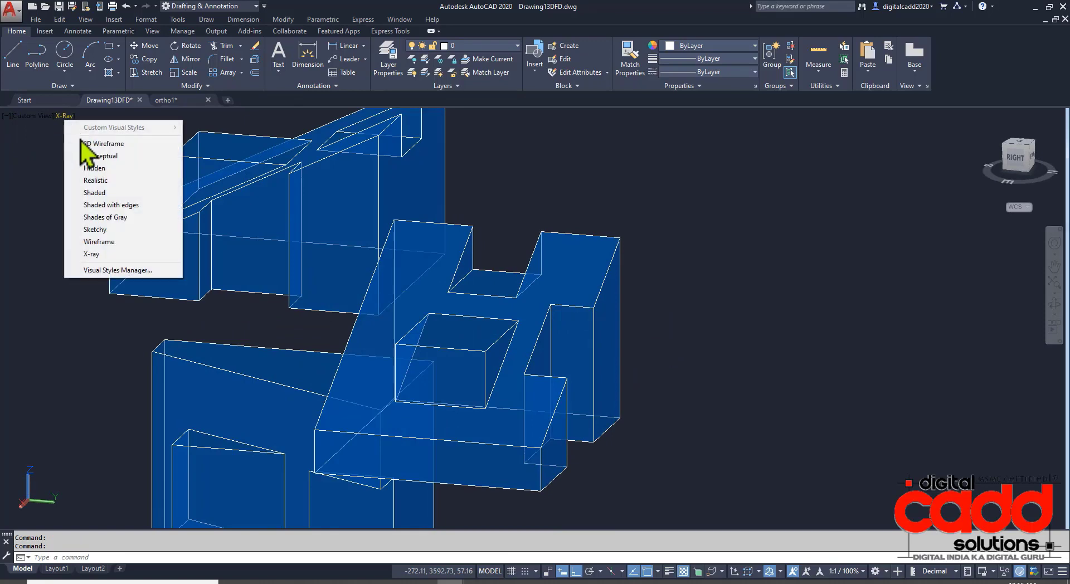
pyautogui.click(89, 156)
pyautogui.moveTo(545, 382); pyautogui.dragTo(601, 329, button='middle')
pyautogui.scroll(-3, 601, 328)
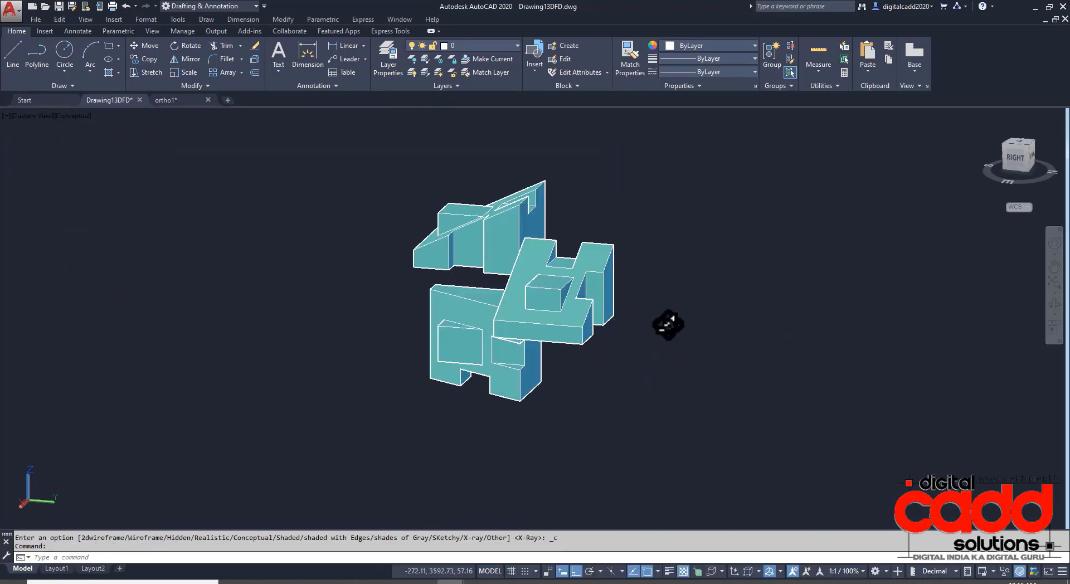
pyautogui.keyDown('shift'); pyautogui.moveTo(669, 321); pyautogui.dragTo(697, 282, button='middle'); pyautogui.keyUp('shift')
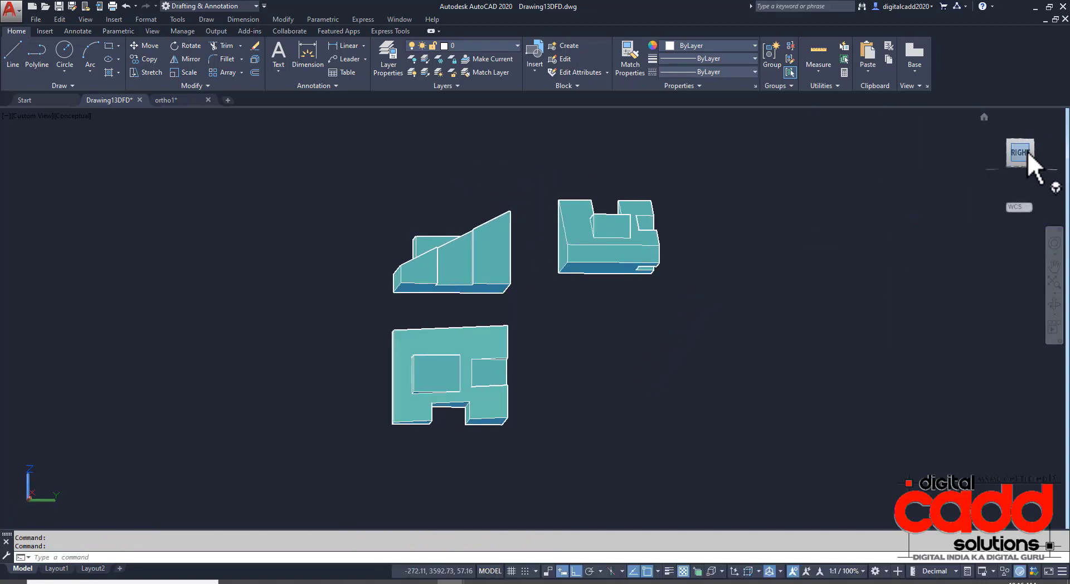
pyautogui.click(1026, 153)
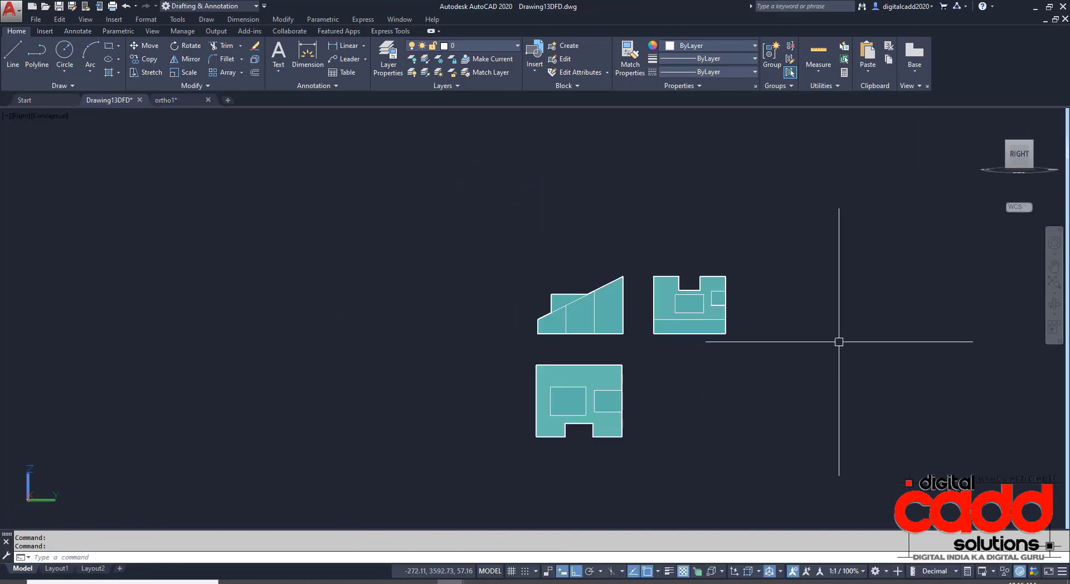
# Step: Examine the side view model straight on and from an oblique angle, finishing in the Right view
pyautogui.scroll(5, 838, 342)
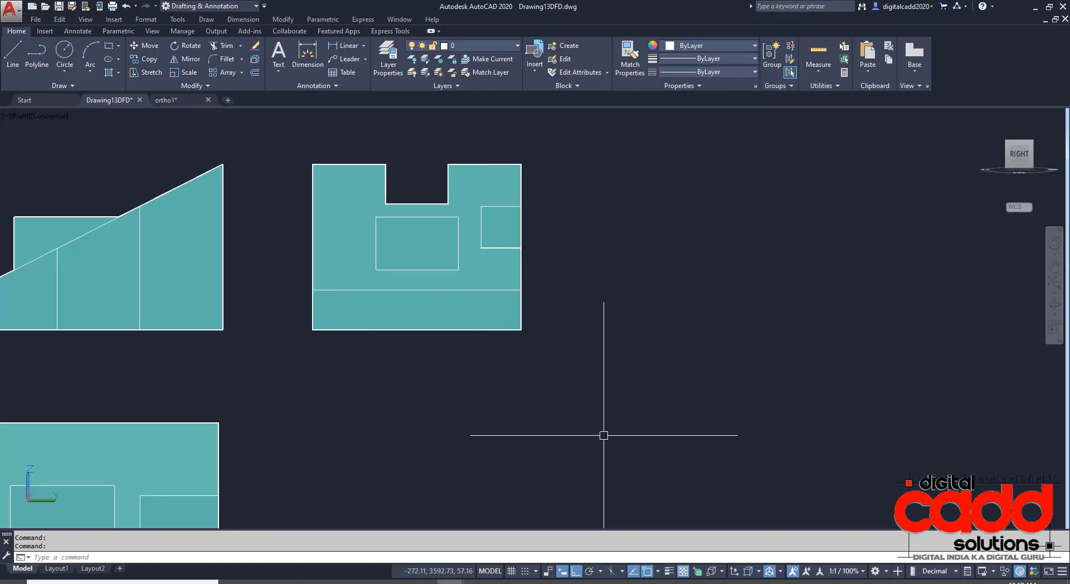
pyautogui.scroll(-5, 496, 257)
pyautogui.keyDown('shift'); pyautogui.moveTo(483, 271); pyautogui.dragTo(421, 337, button='middle'); pyautogui.keyUp('shift')
pyautogui.scroll(3, 378, 309)
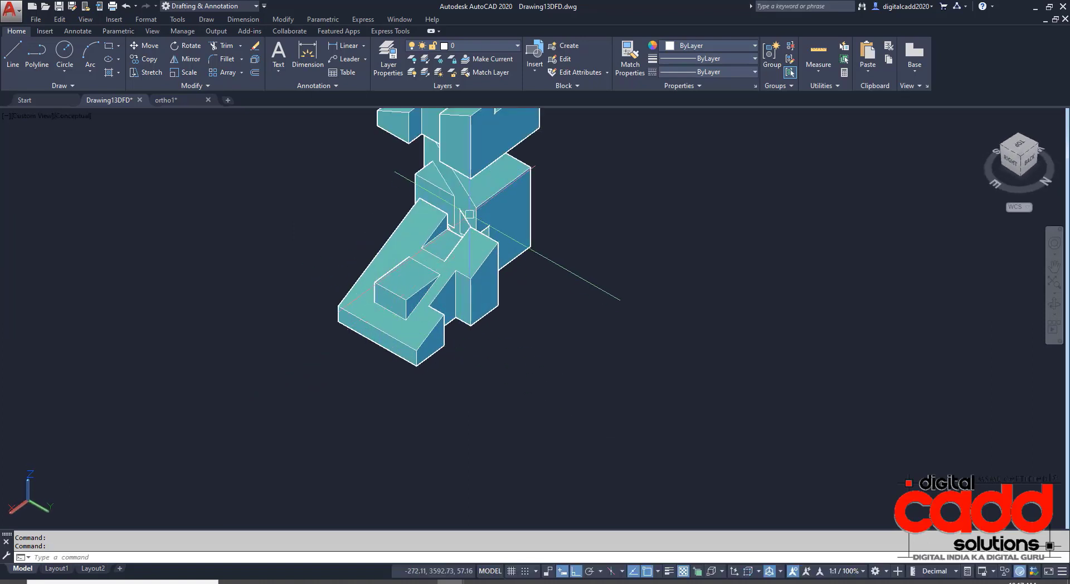
pyautogui.click(1014, 163)
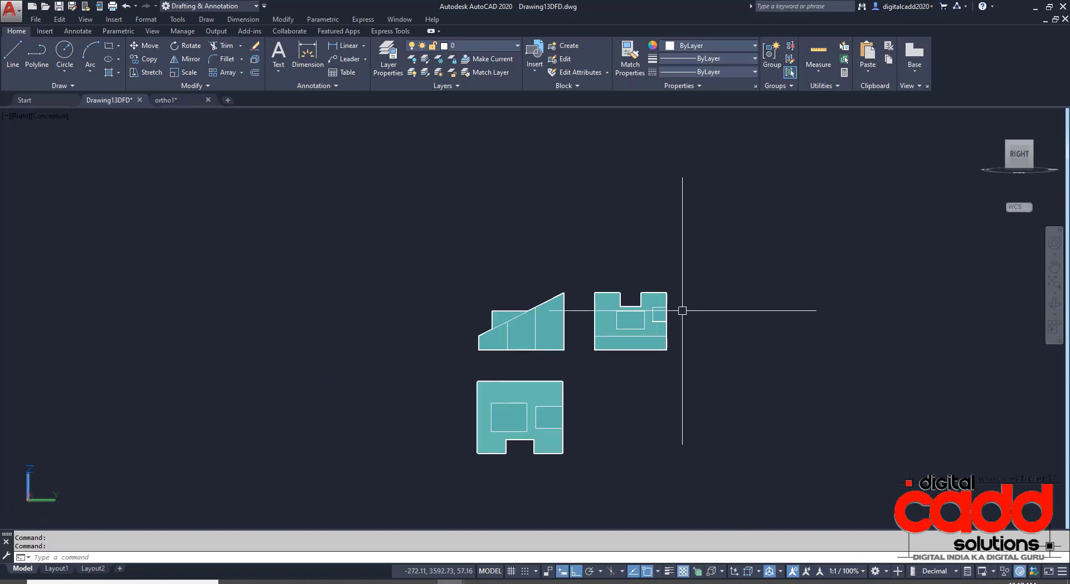
pyautogui.scroll(5, 682, 310)
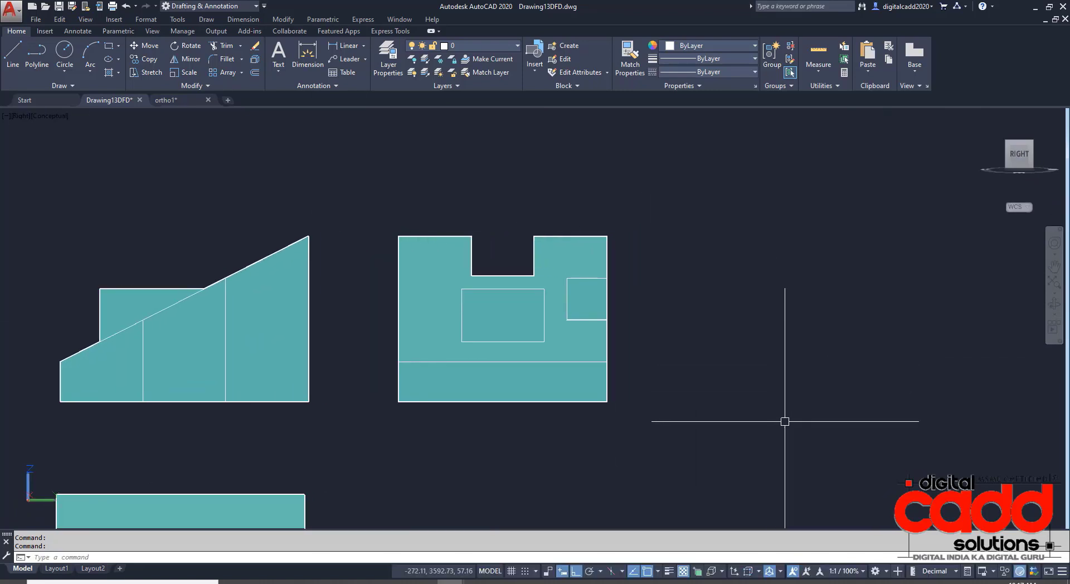
pyautogui.moveTo(527, 440); pyautogui.dragTo(621, 341, button='middle')
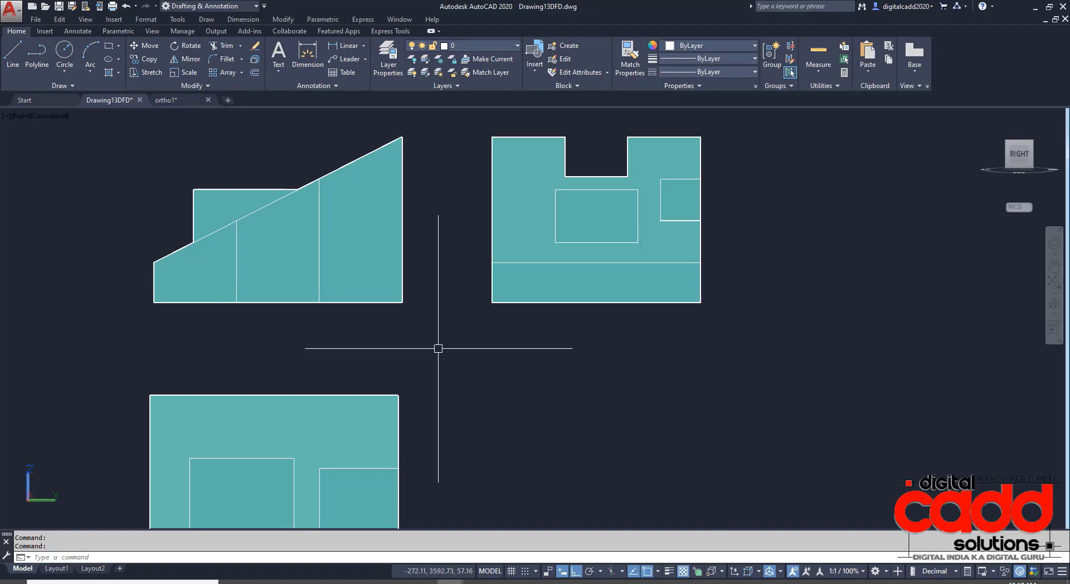
# Step: In the ortho1 drawing, project horizontal rays to the right from the front view's lower-right and upper-right corners
pyautogui.click(166, 100)
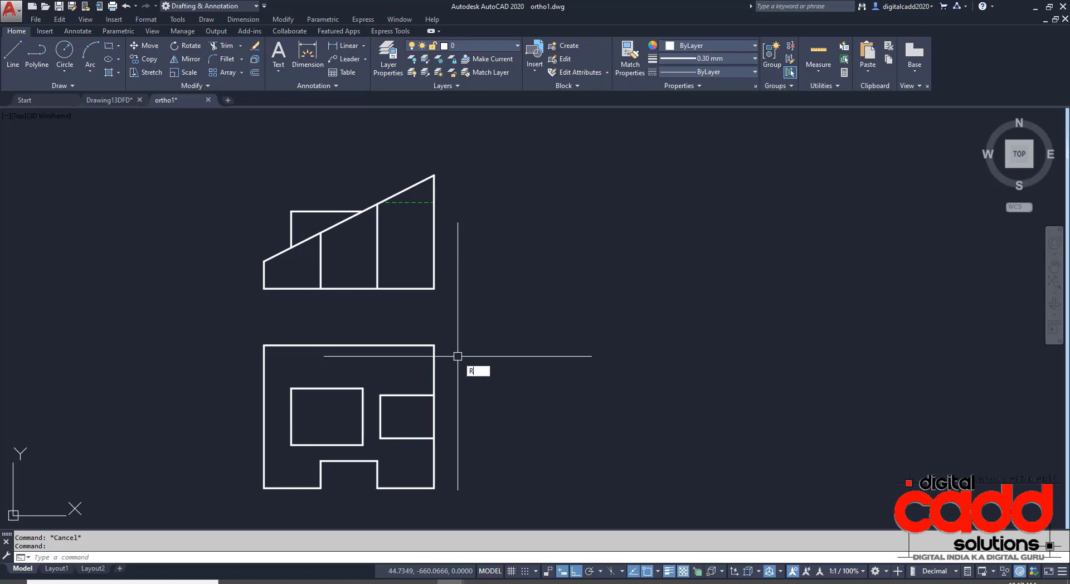
pyautogui.write('Y')
pyautogui.press('Return')
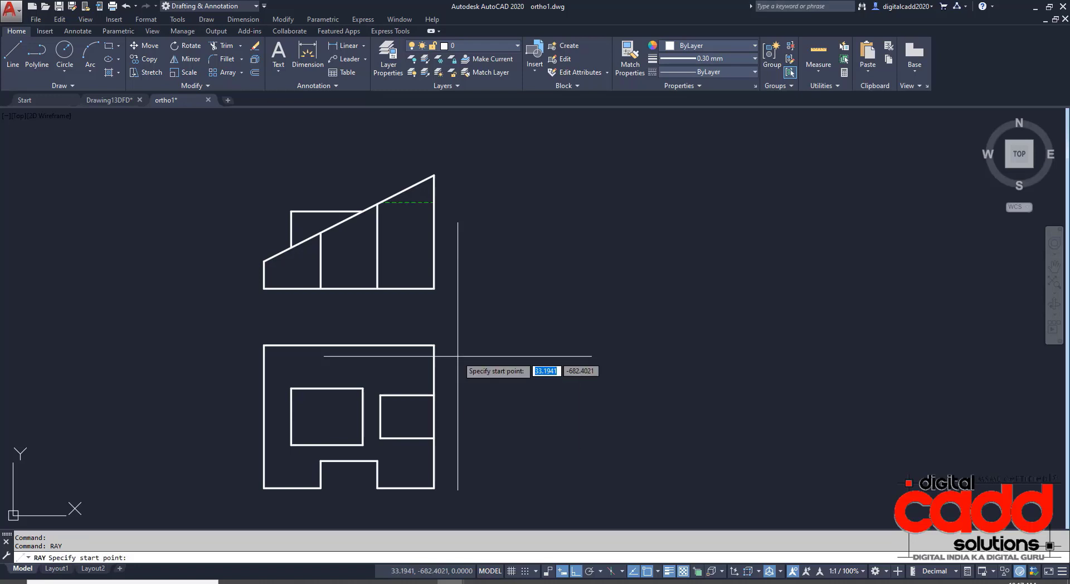
pyautogui.click(434, 288)
pyautogui.click(617, 289)
pyautogui.press('Return')
pyautogui.press('Return')
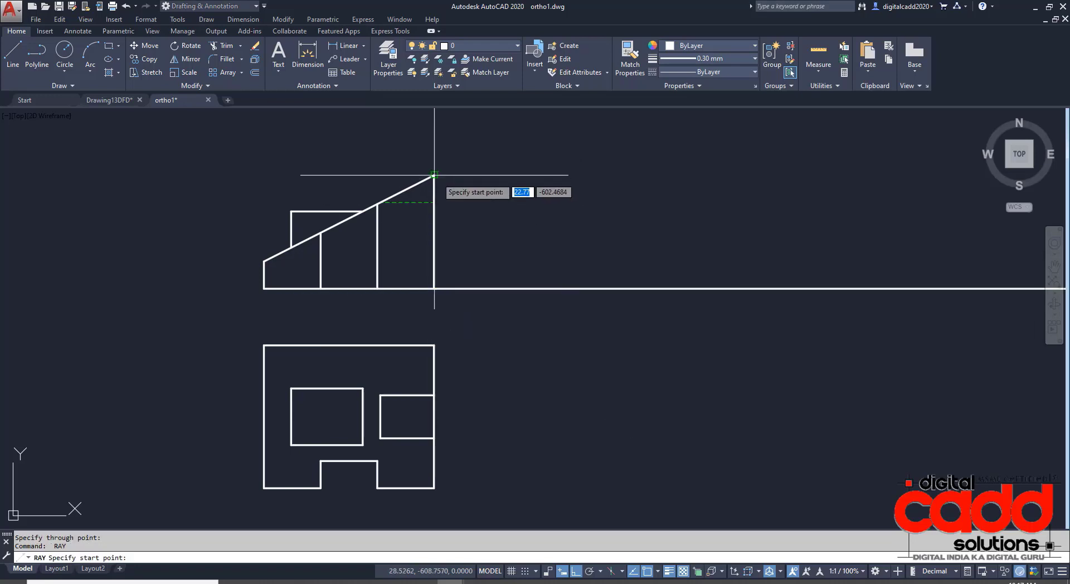
pyautogui.click(692, 175)
pyautogui.press('Return')
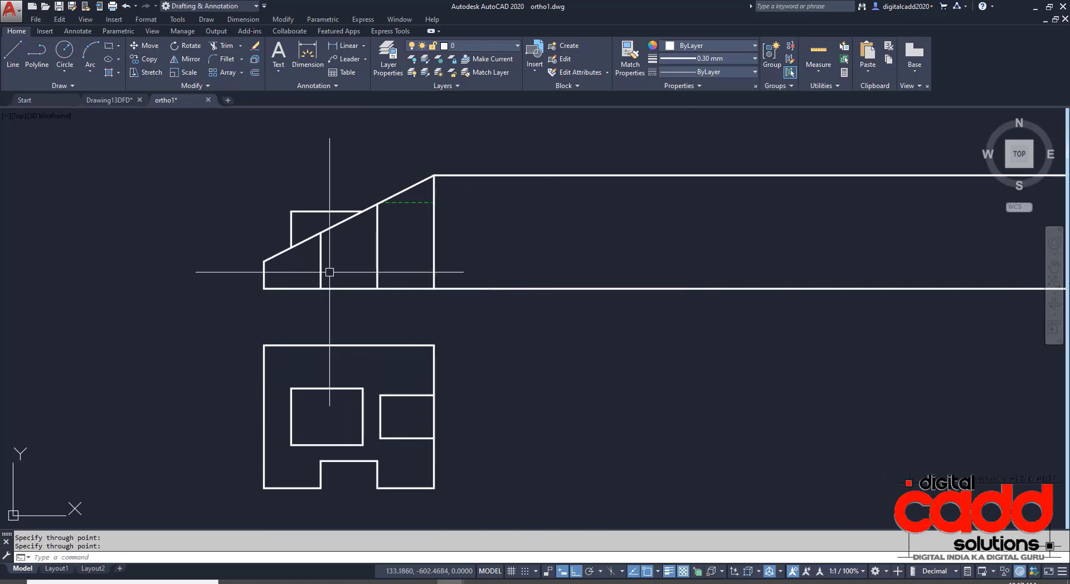
# Step: Project horizontal rays to the right from the top of the front view's short left edge and the raised block's lower-left corner
pyautogui.press('Return')
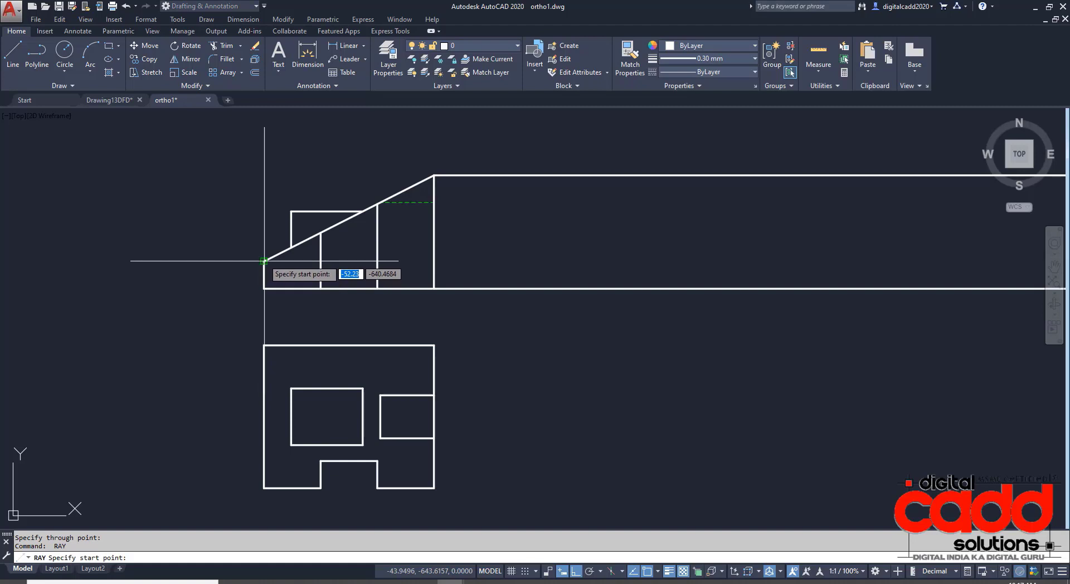
pyautogui.click(263, 260)
pyautogui.click(714, 267)
pyautogui.press('Return')
pyautogui.press('Return')
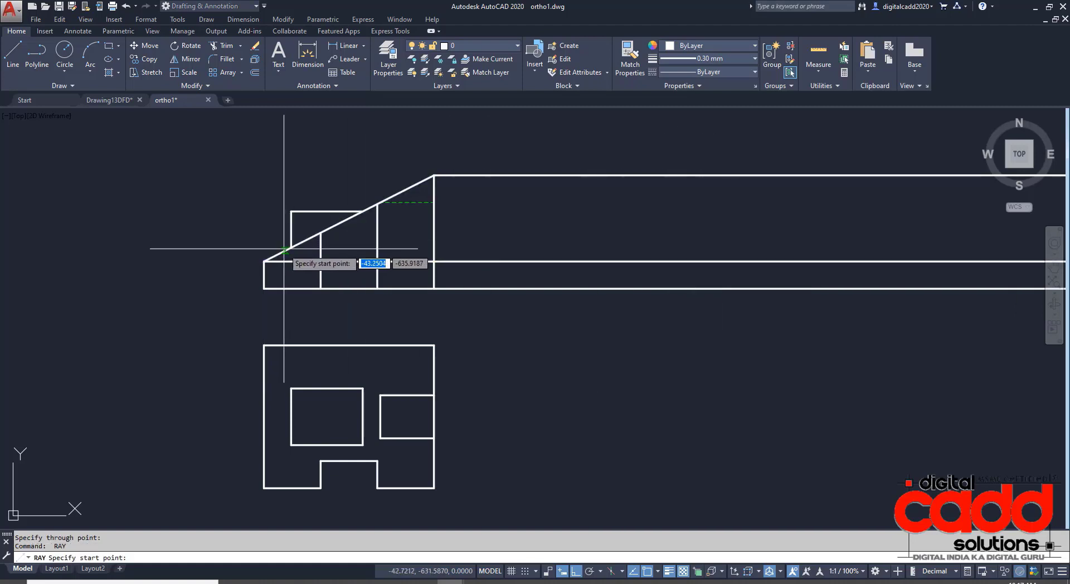
pyautogui.click(291, 247)
pyautogui.click(626, 248)
pyautogui.press('Return')
# Step: Project horizontal rays to the right from the raised block's top edge and from the right end of the hidden slot line
pyautogui.press('Return')
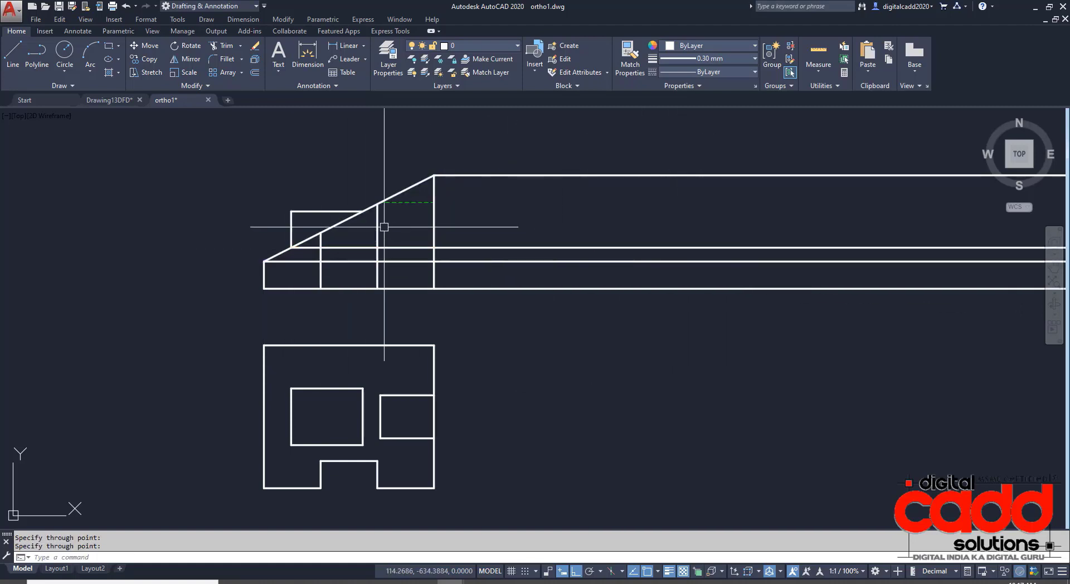
pyautogui.click(361, 212)
pyautogui.click(729, 227)
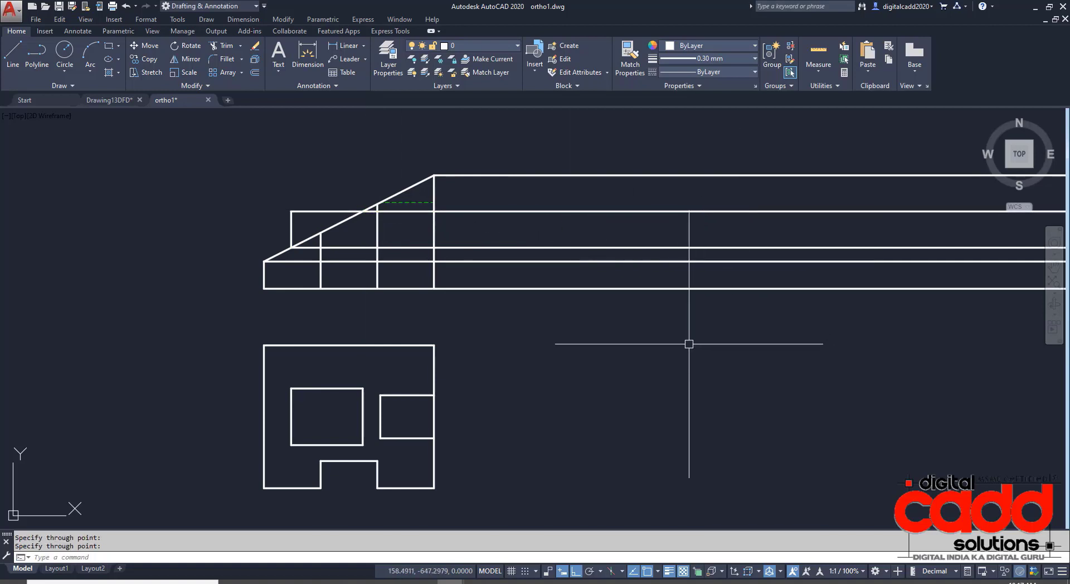
pyautogui.press('Return')
pyautogui.press('Return')
pyautogui.click(434, 202)
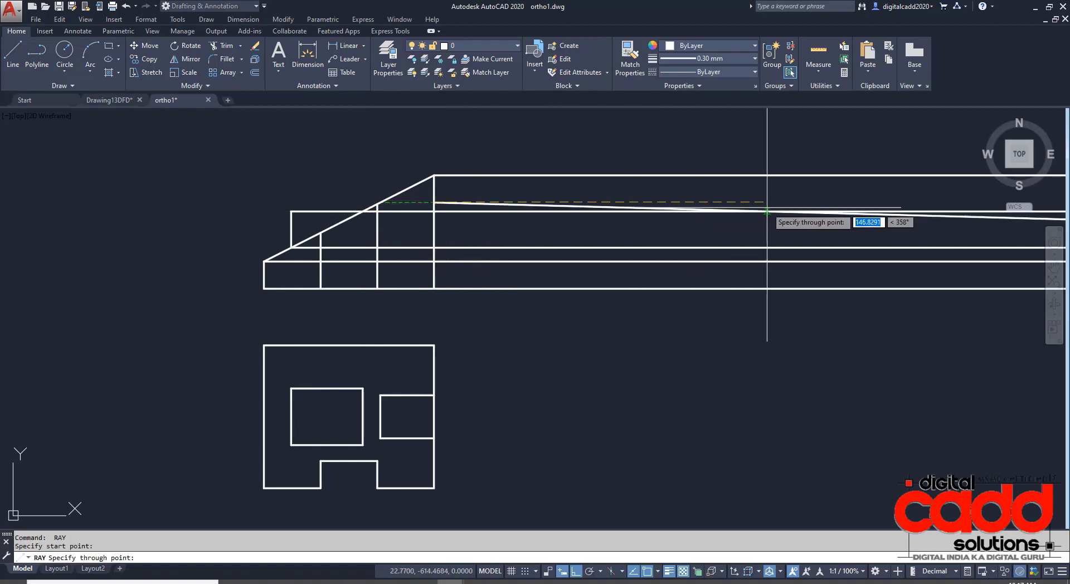
pyautogui.click(793, 201)
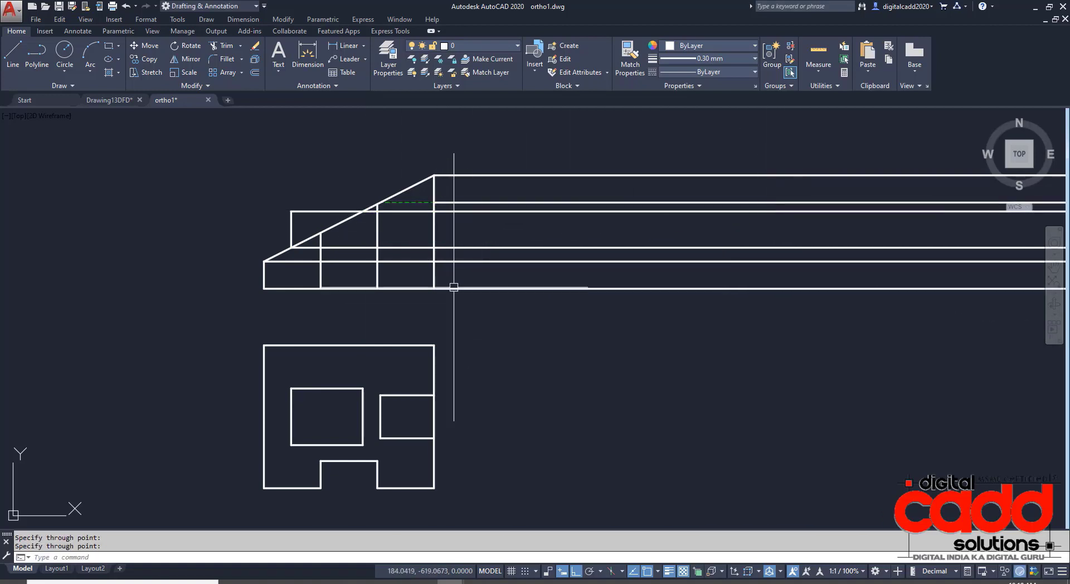
pyautogui.moveTo(719, 417); pyautogui.dragTo(646, 405, button='middle')
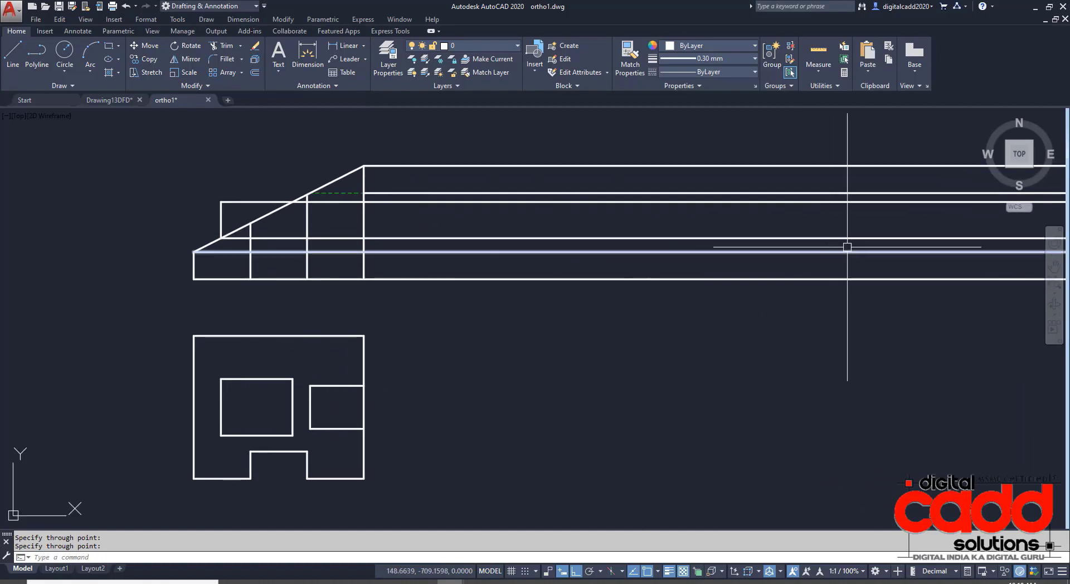
# Step: Undo all the horizontal projection rays, leaving only the front and top views
pyautogui.moveTo(738, 398); pyautogui.dragTo(729, 382, button='middle')
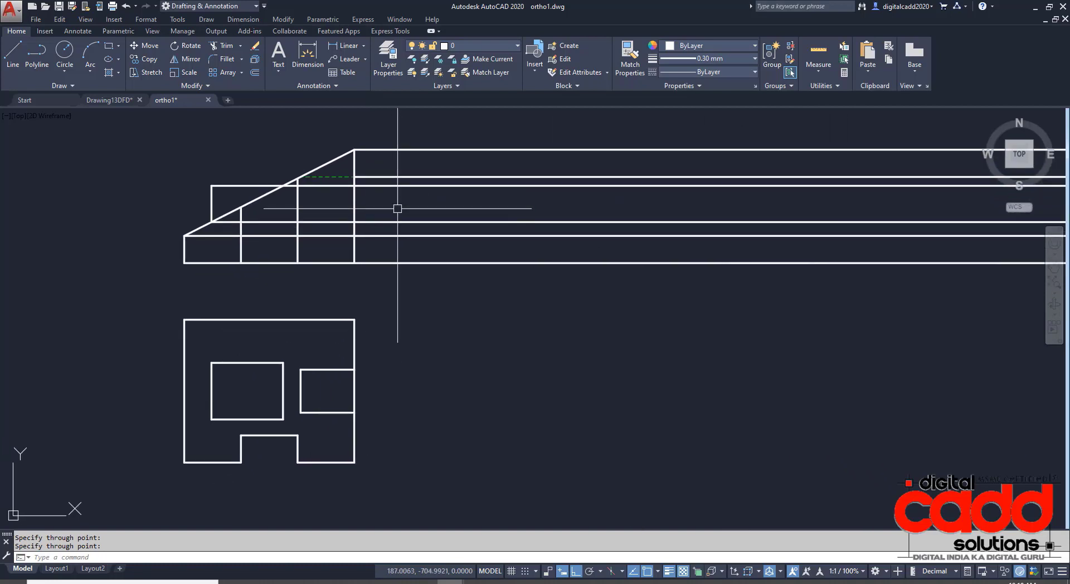
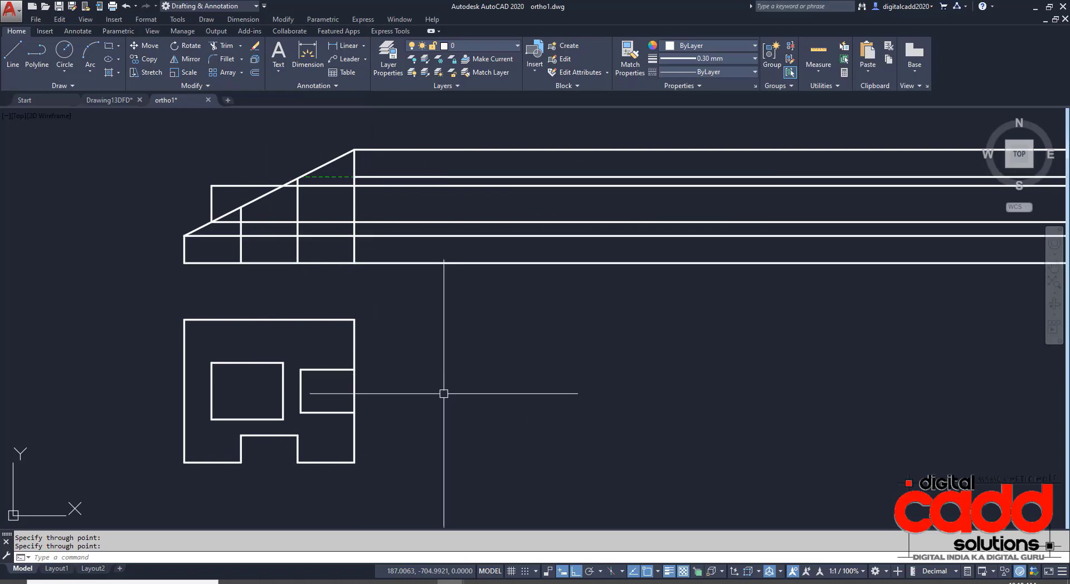
pyautogui.hotkey('ctrl', 'z')
pyautogui.hotkey('ctrl', 'z')
pyautogui.hotkey('ctrl', 'z')
pyautogui.hotkey('ctrl', 'z')
pyautogui.hotkey('ctrl', 'z')
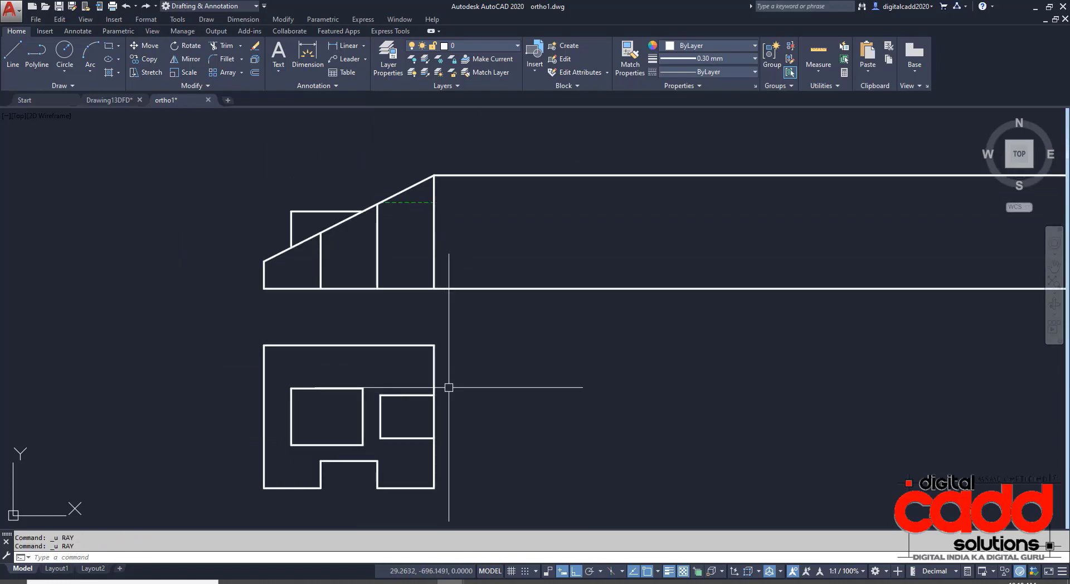
pyautogui.hotkey('ctrl', 'z')
pyautogui.hotkey('ctrl', 'z')
pyautogui.hotkey('ctrl', 'z')
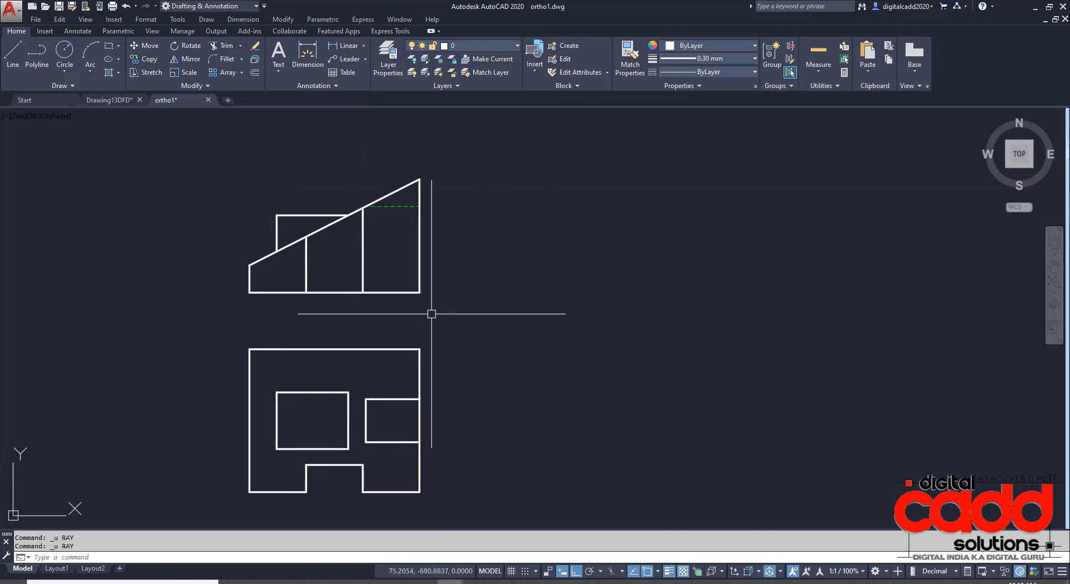
# Step: Project horizontal rays to the right from only the front view's lower-right and upper-right corners
pyautogui.press('Return')
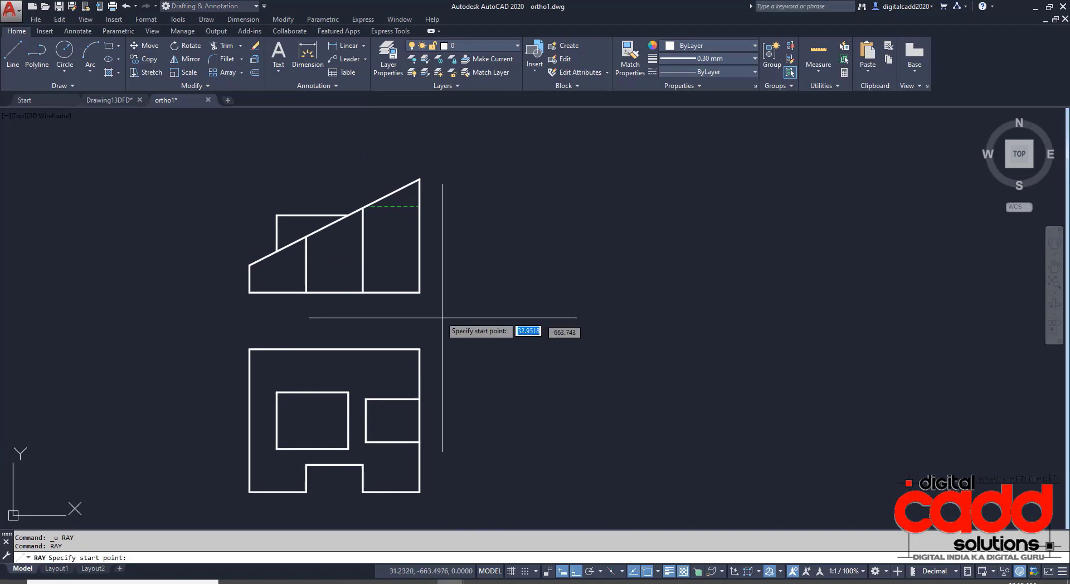
pyautogui.click(421, 292)
pyautogui.click(611, 291)
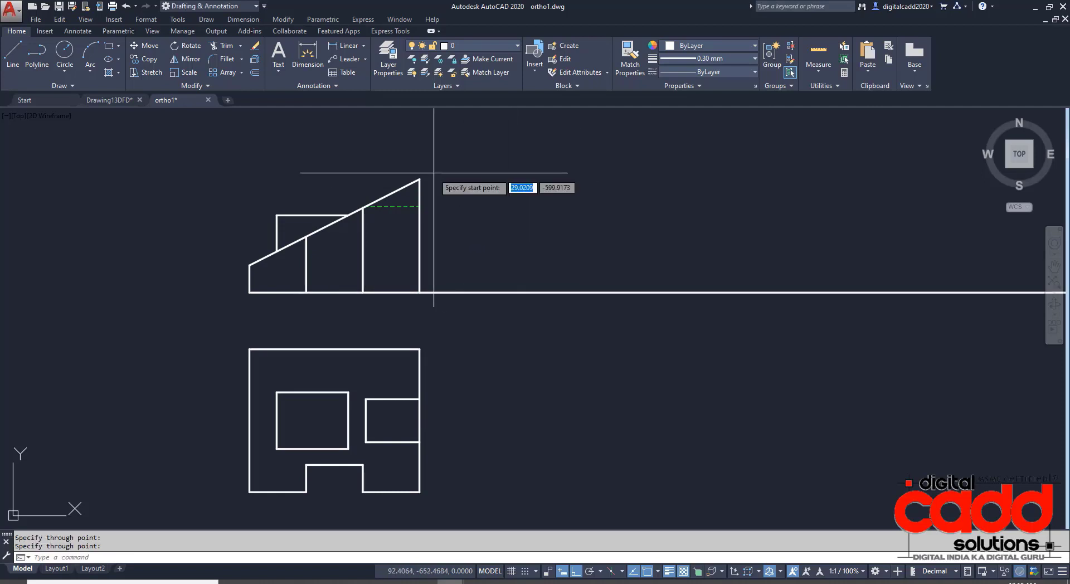
pyautogui.press('Return')
pyautogui.press('Return')
pyautogui.click(419, 179)
pyautogui.click(625, 189)
pyautogui.press('Return')
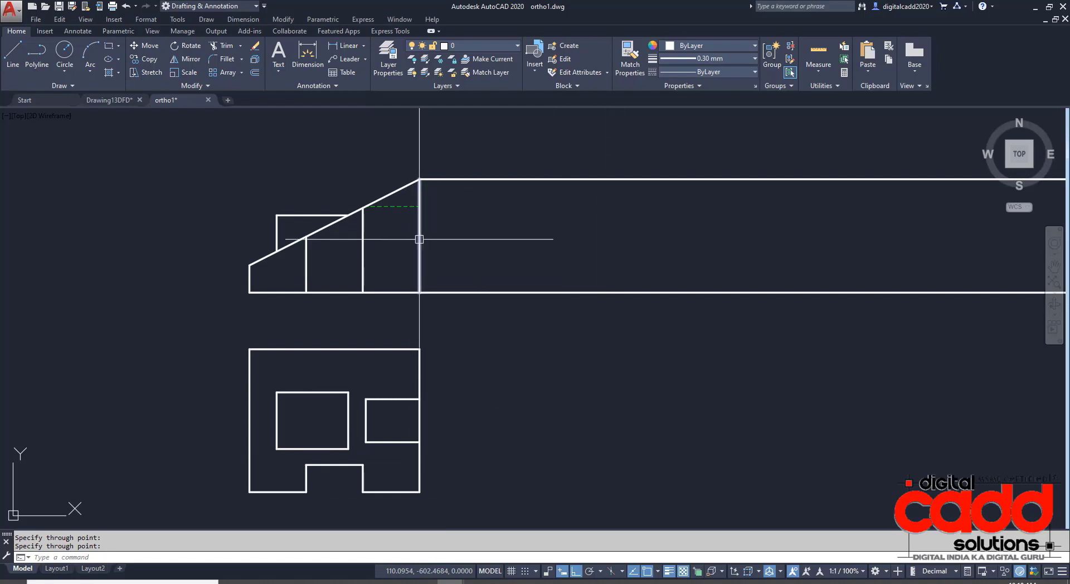
# Step: Offset the front view's right vertical edge by 25 to the right to start the side view
pyautogui.write('o')
pyautogui.press('Return')
pyautogui.write('2')
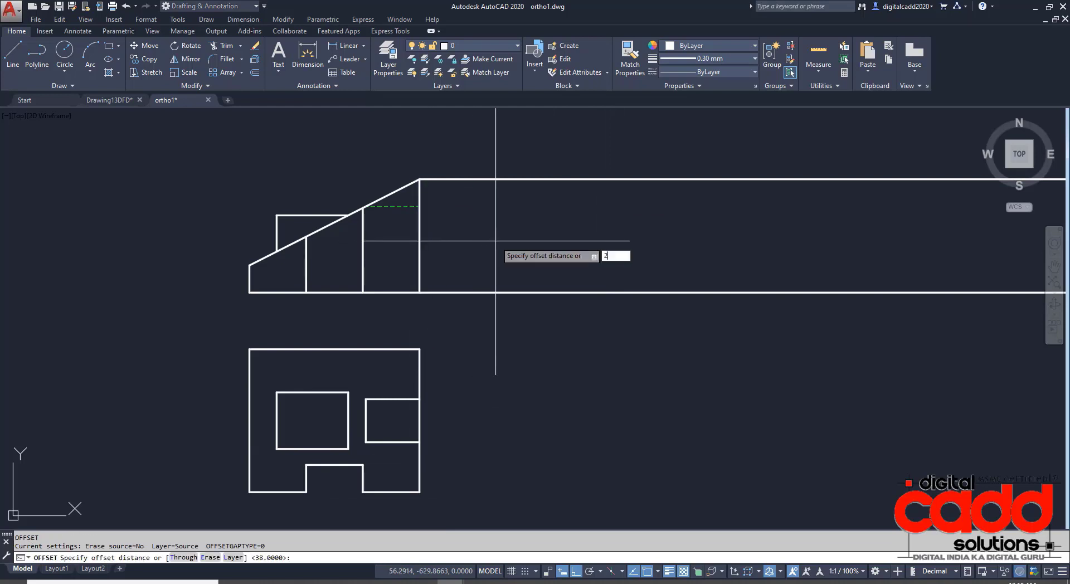
pyautogui.write('5')
pyautogui.press('Return')
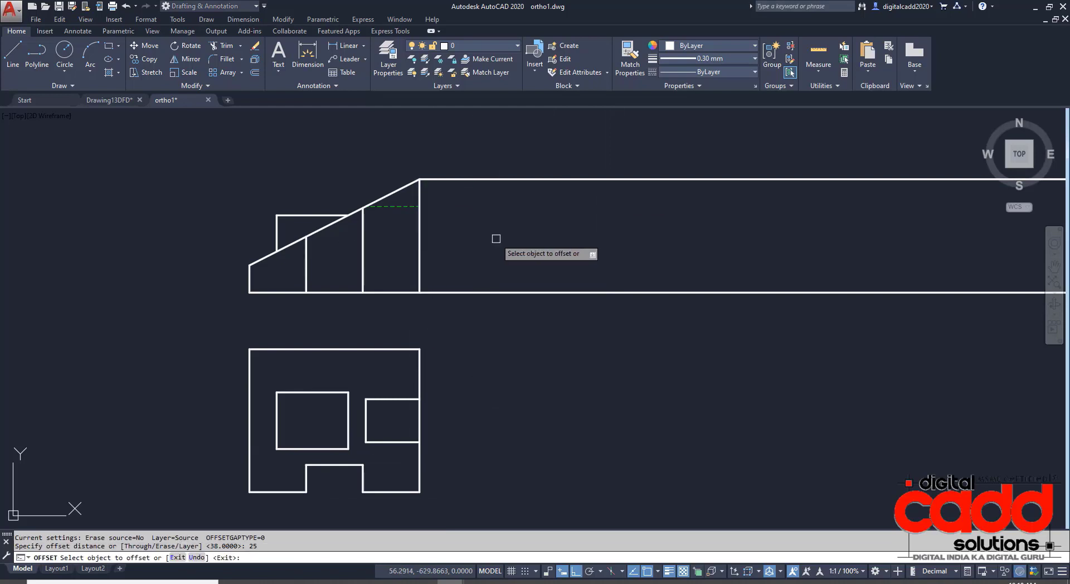
pyautogui.click(420, 253)
pyautogui.click(499, 244)
# Step: Check exercise 7's depth in the PDF, and in the ortho1 drawing offset the side view's left edge by 63 to the right
pyautogui.click(315, 582)
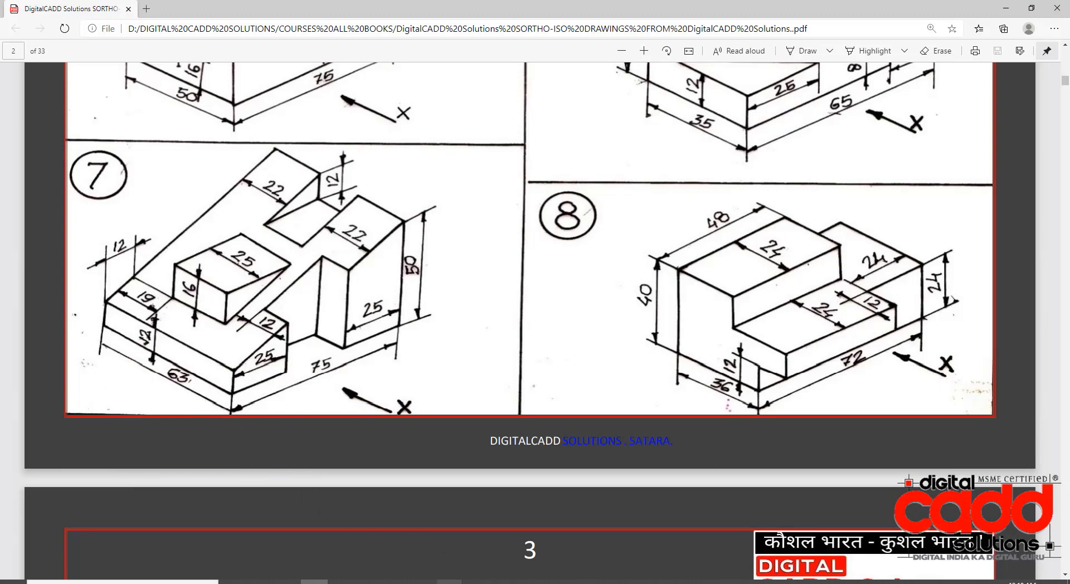
pyautogui.moveTo(450, 581)
pyautogui.click(504, 564)
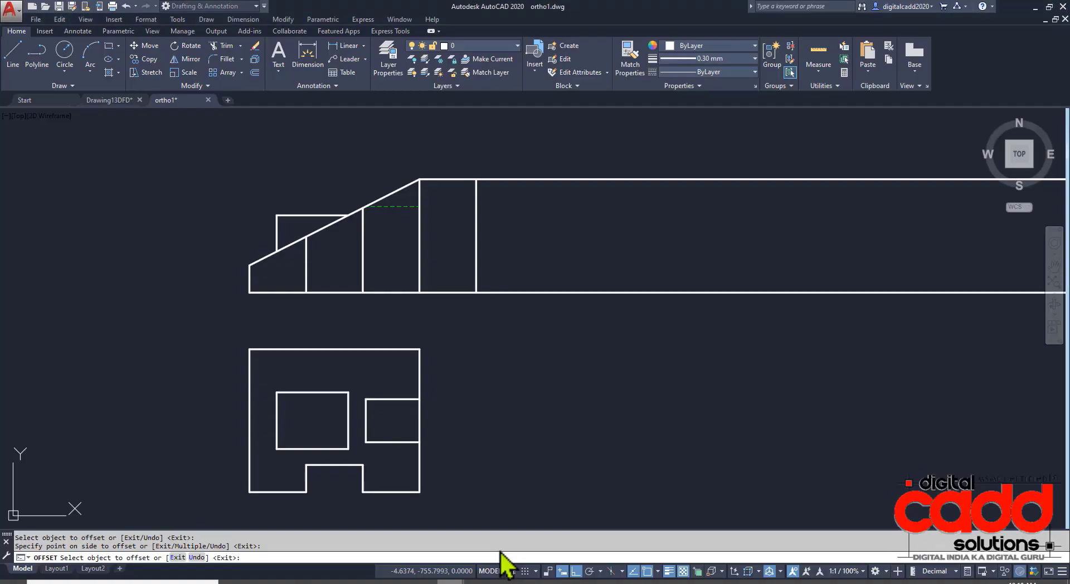
pyautogui.click(480, 236)
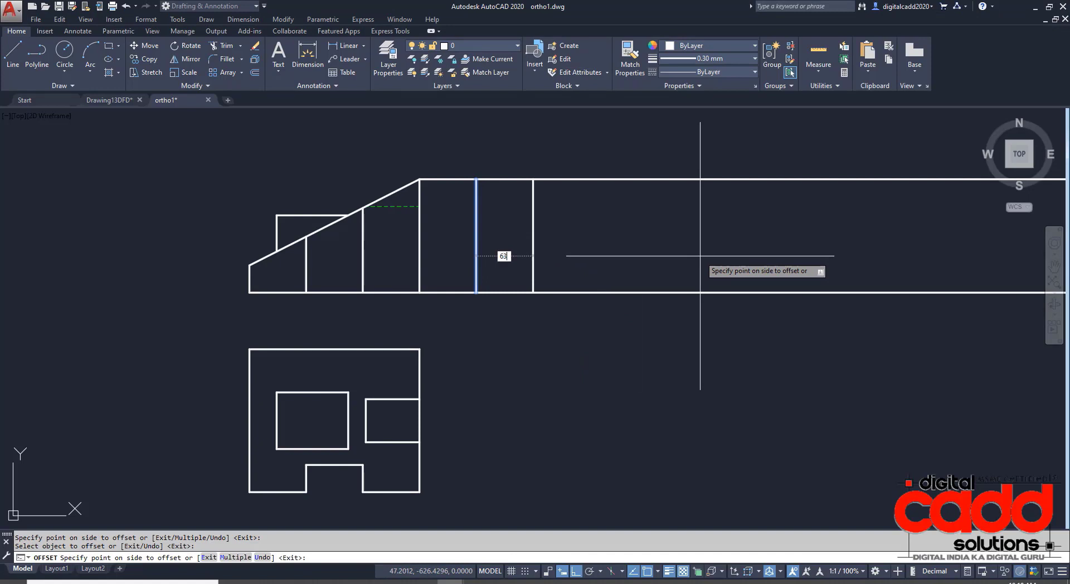
pyautogui.write('63')
pyautogui.press('Return')
pyautogui.press('Return')
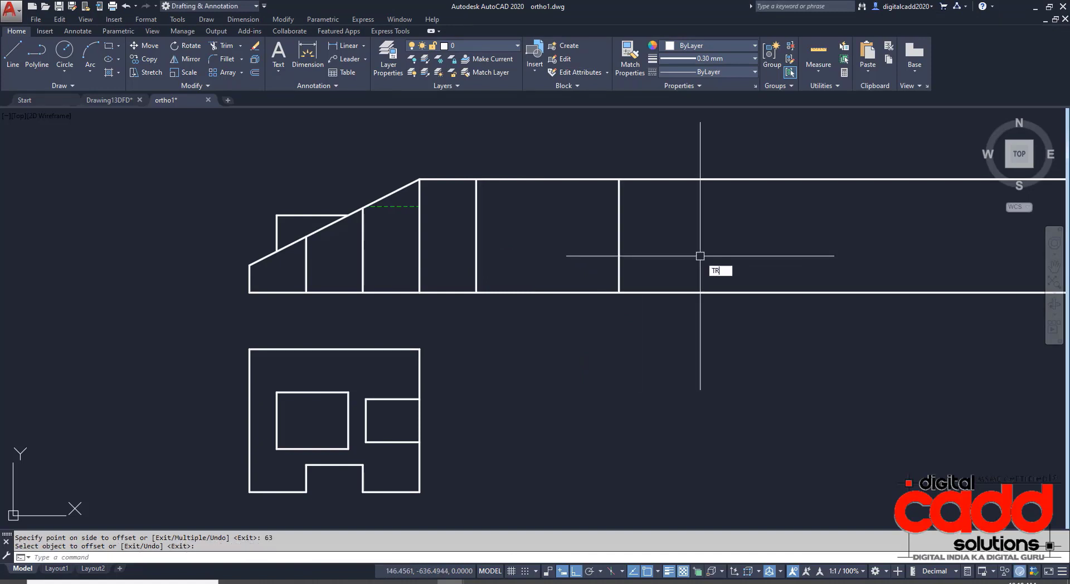
# Step: Trim both rays outside the two side view verticals, leaving a closed rectangular outline
pyautogui.press('Return')
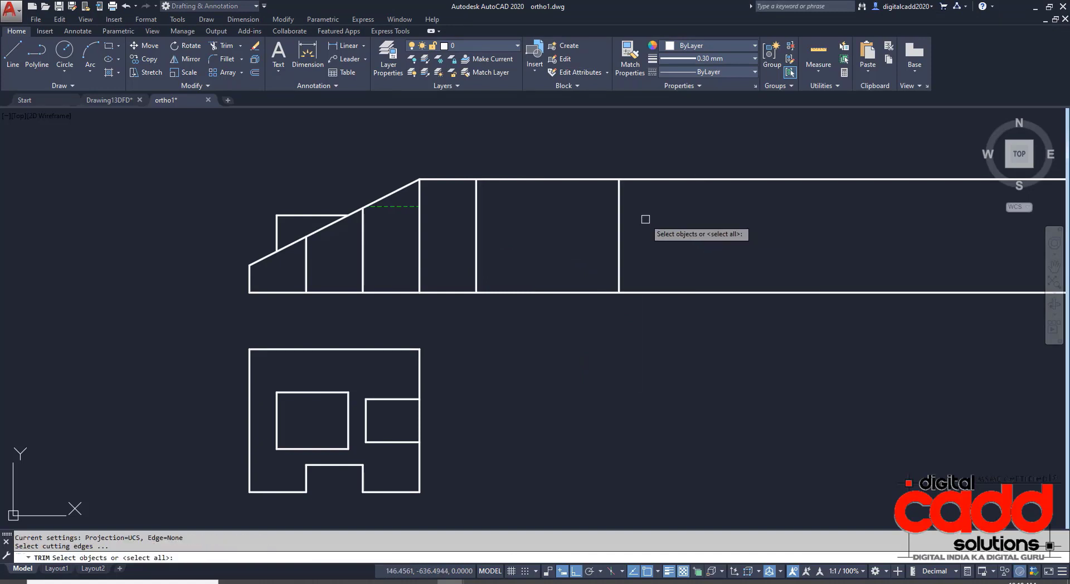
pyautogui.click(626, 161)
pyautogui.click(460, 315)
pyautogui.press('Return')
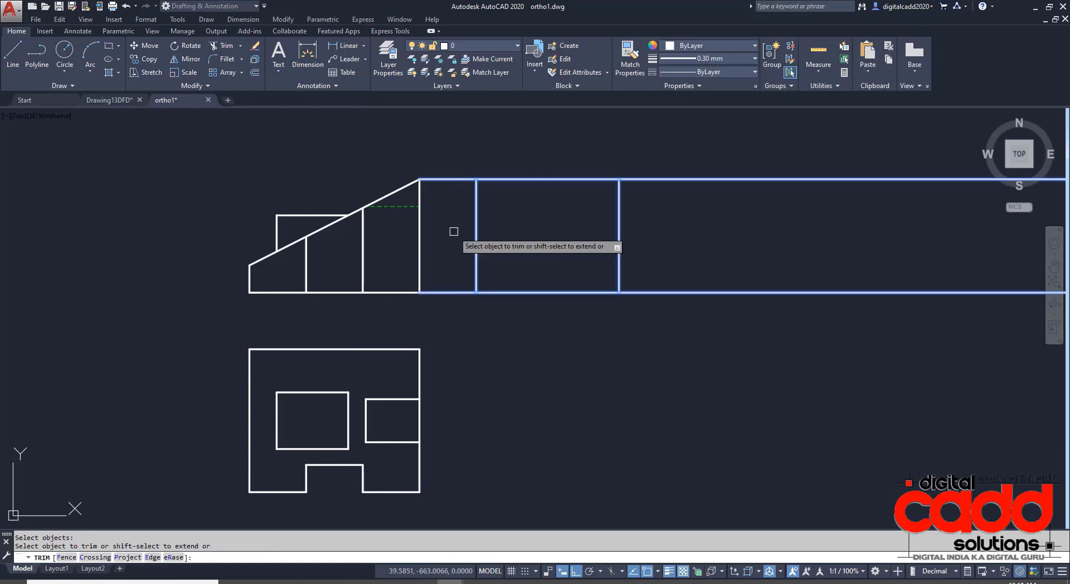
pyautogui.click(468, 161)
pyautogui.click(450, 293)
pyautogui.click(710, 148)
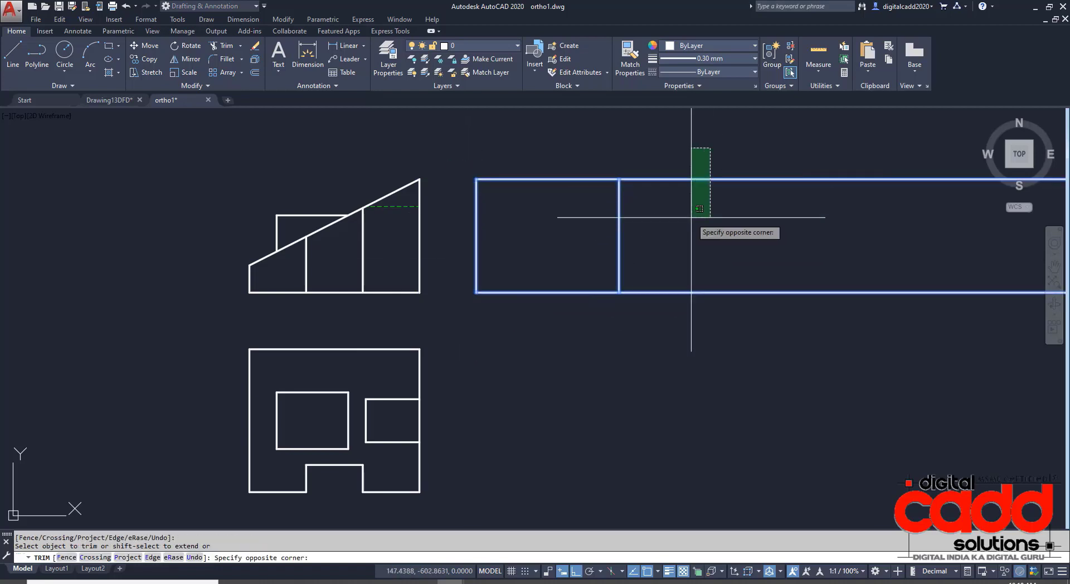
pyautogui.click(692, 304)
pyautogui.press('Return')
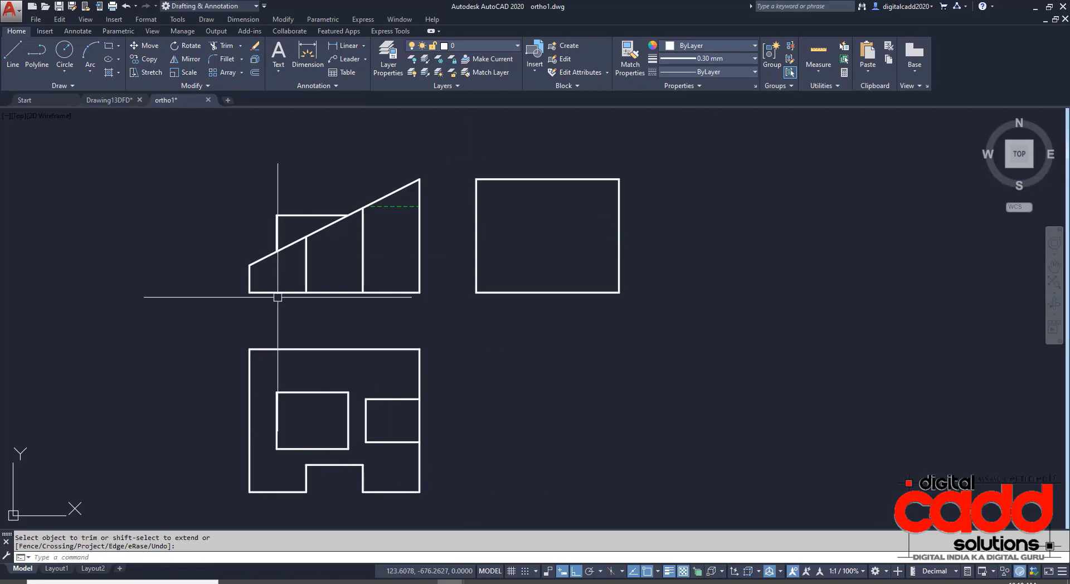
# Step: Check exercise 7 in the reference PDF and offset the side view rectangle's bottom edge 12 units upward
pyautogui.click(314, 582)
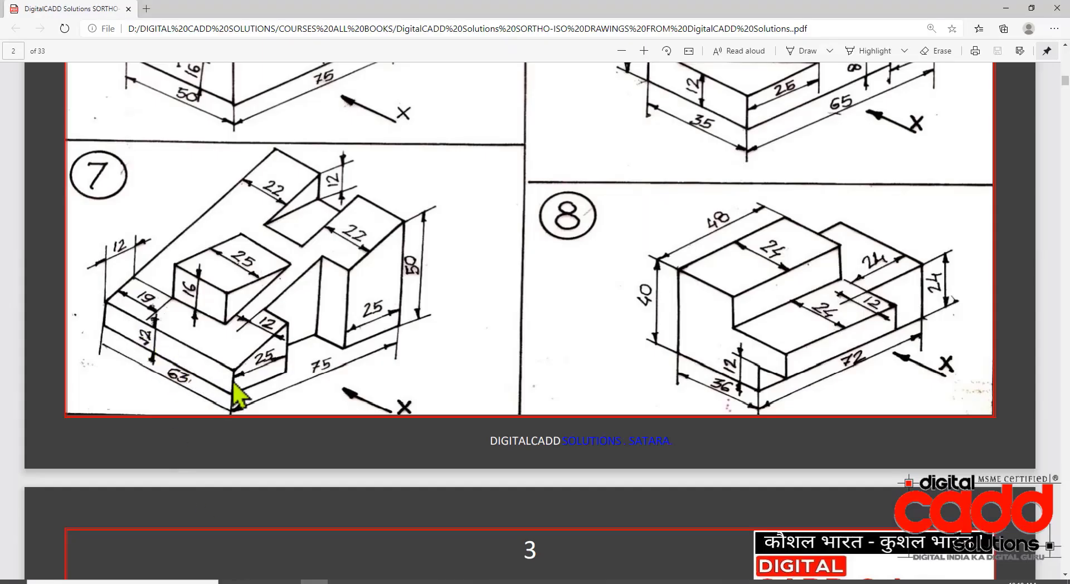
pyautogui.moveTo(450, 581)
pyautogui.click(504, 538)
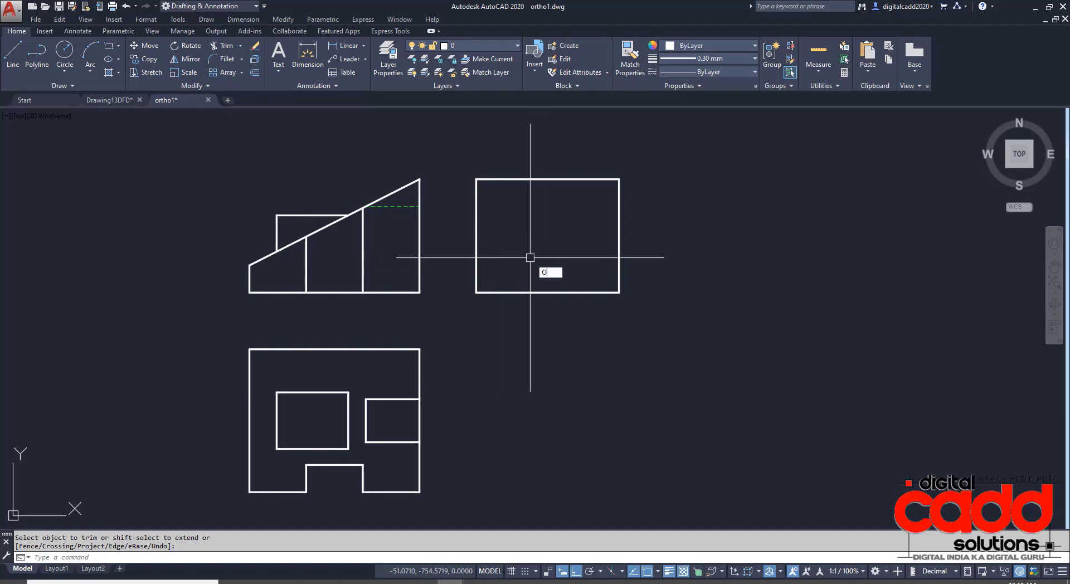
pyautogui.press('Return')
pyautogui.write('12')
pyautogui.press('Return')
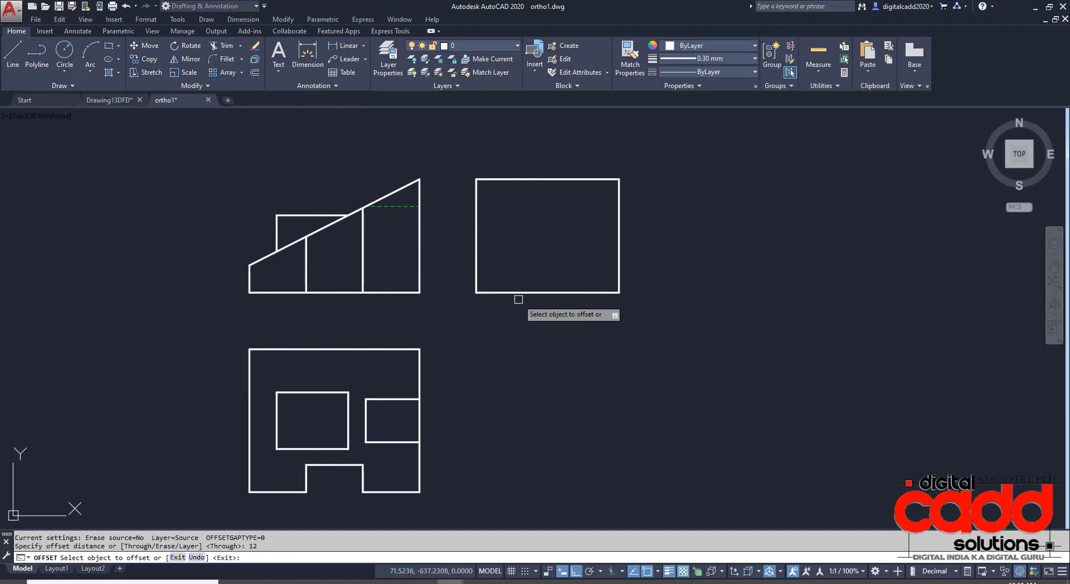
pyautogui.click(530, 232)
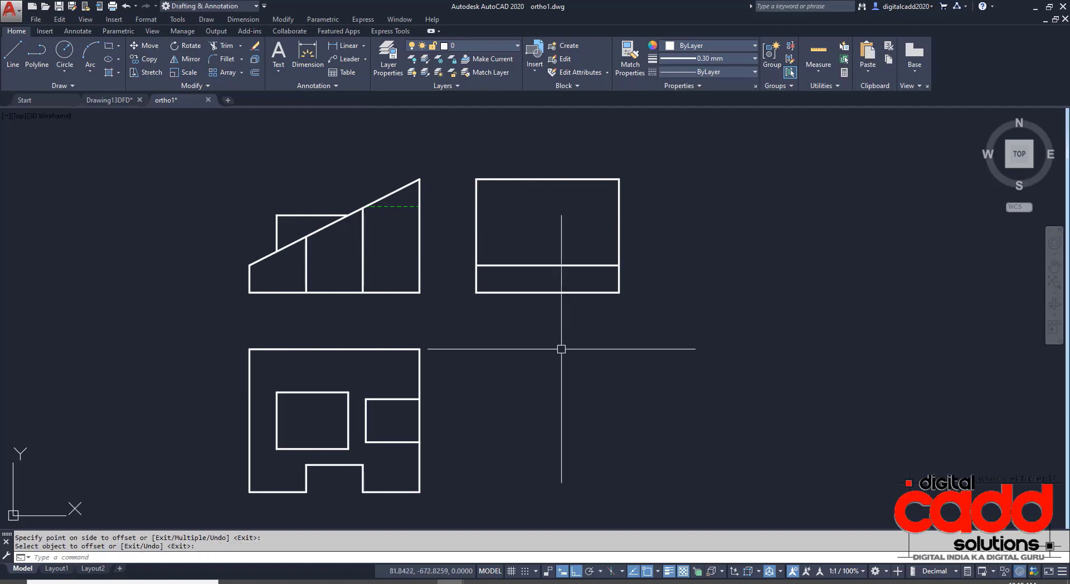
pyautogui.press('Return')
# Step: Project two horizontal rays from the raised block's top edge and lower corner in the front view across the side view
pyautogui.moveTo(540, 389)
pyautogui.mouseDown(button='middle')
pyautogui.moveTo(516, 392)
pyautogui.moveTo(527, 382)
pyautogui.mouseUp(button='middle')
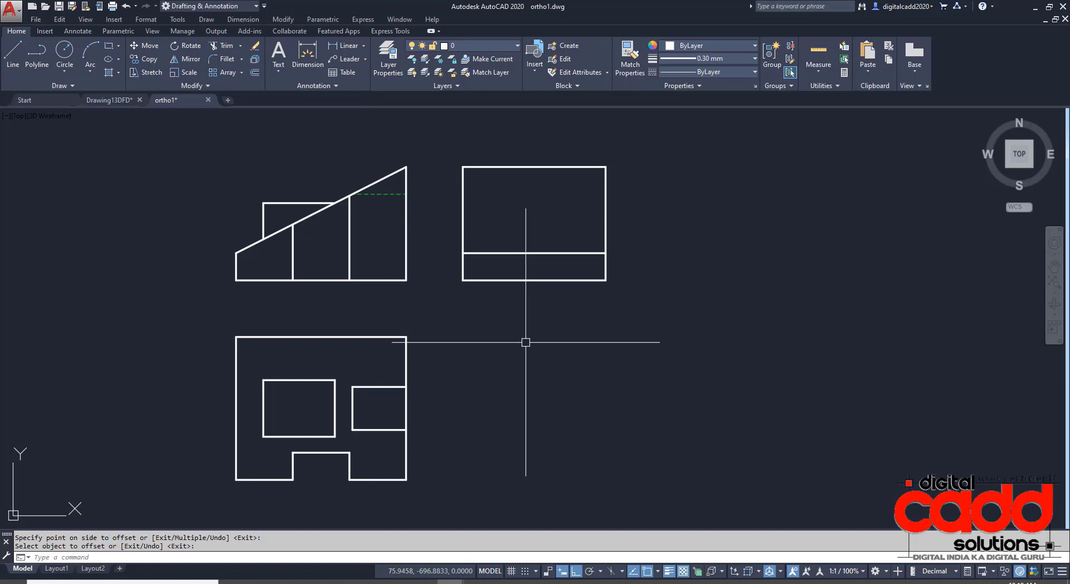
pyautogui.moveTo(526, 342)
pyautogui.mouseDown(button='middle')
pyautogui.moveTo(506, 349)
pyautogui.moveTo(525, 355)
pyautogui.mouseUp(button='middle')
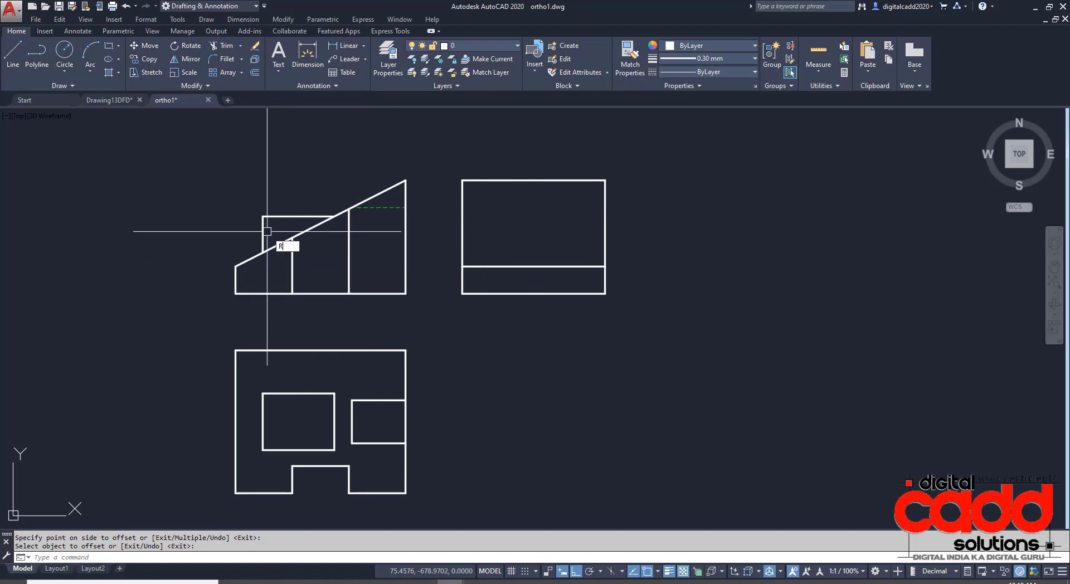
pyautogui.press('Return')
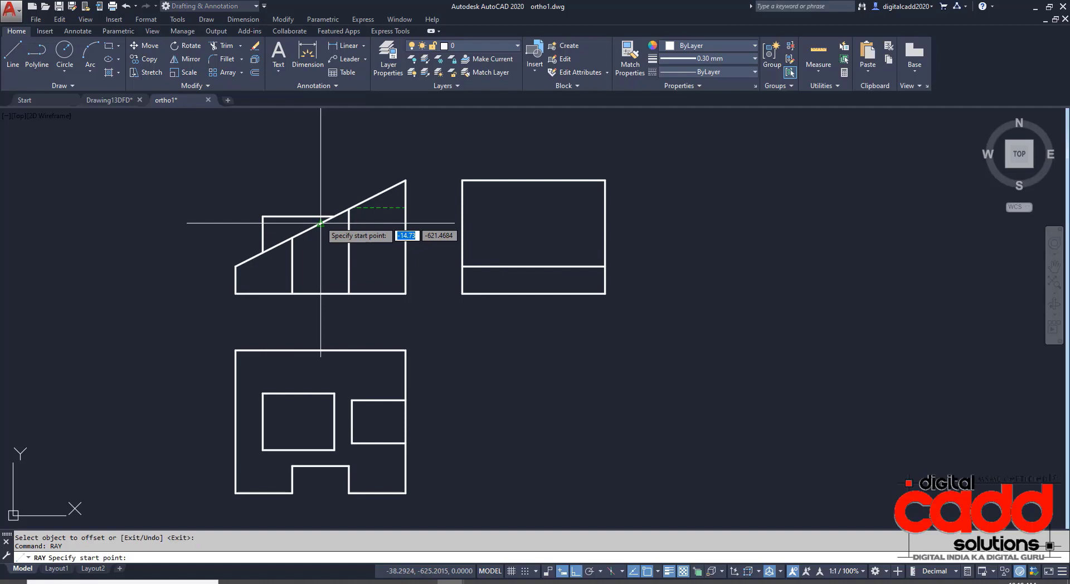
pyautogui.click(350, 215)
pyautogui.click(724, 211)
pyautogui.press('Return')
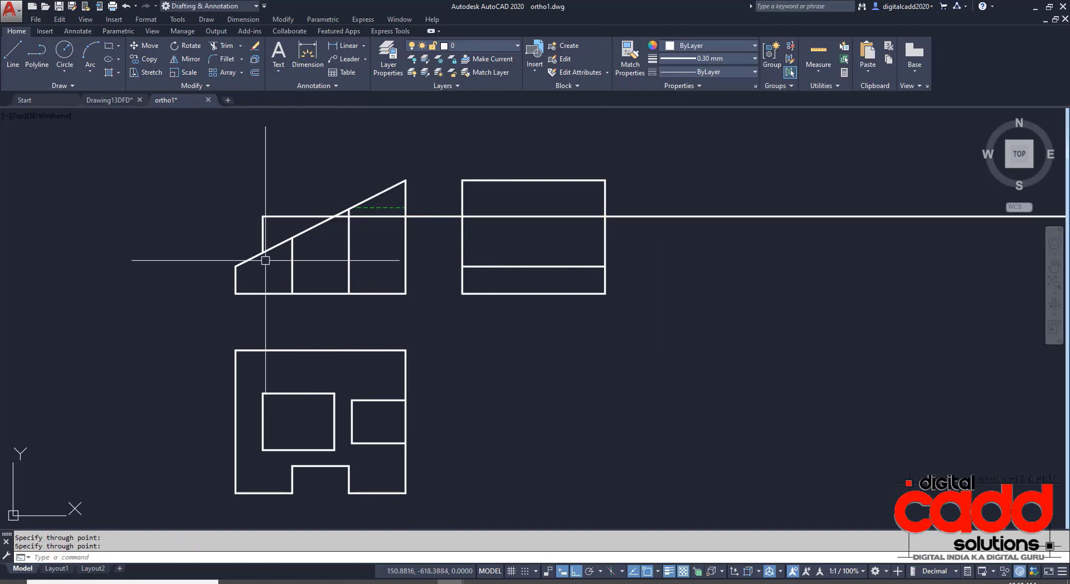
pyautogui.press('Return')
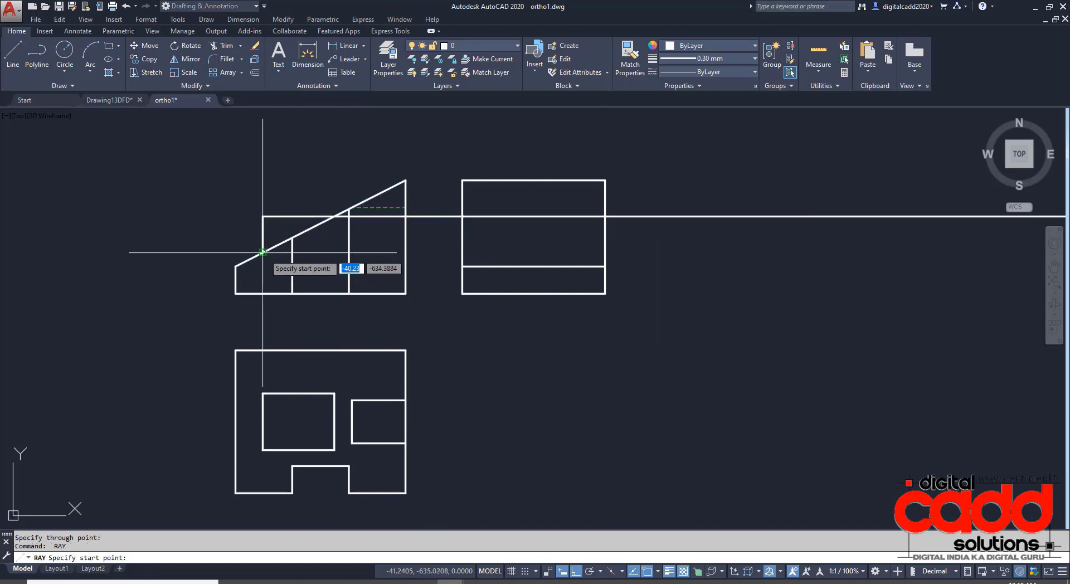
pyautogui.click(262, 252)
pyautogui.click(714, 282)
pyautogui.press('Return')
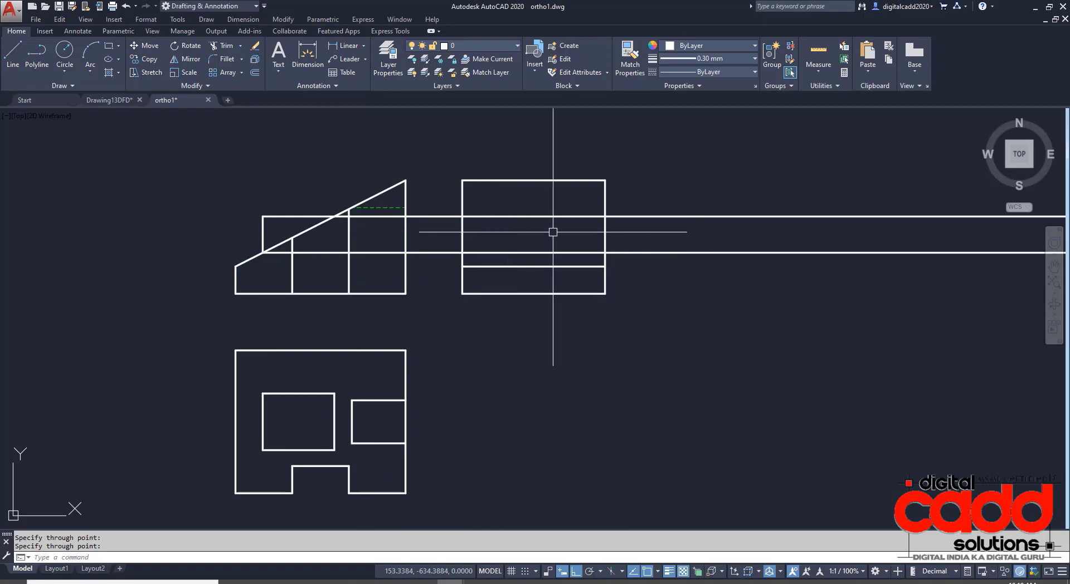
# Step: Checking the reference PDF, offset the side view's left edge 19 inward, then offset that new line another 25 in the same direction
pyautogui.write('o')
pyautogui.press('Return')
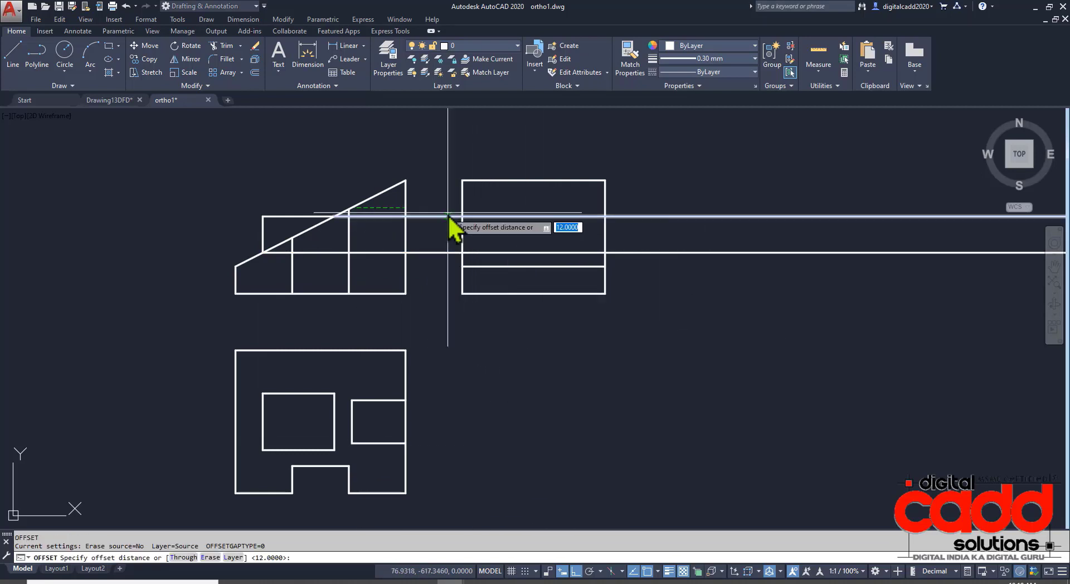
pyautogui.write('19')
pyautogui.press('Return')
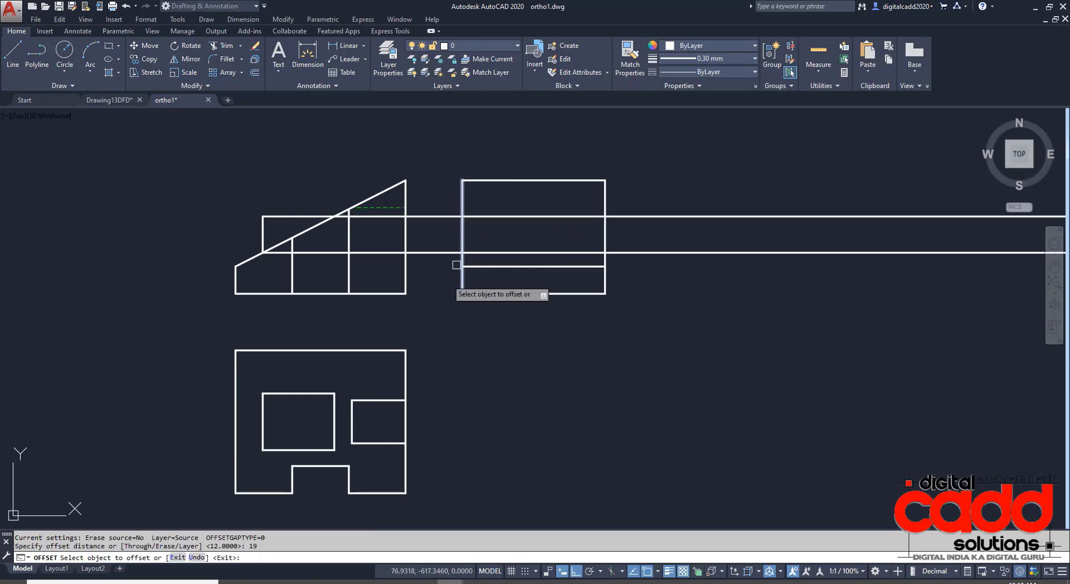
pyautogui.hotkey('alt', 'Tab')
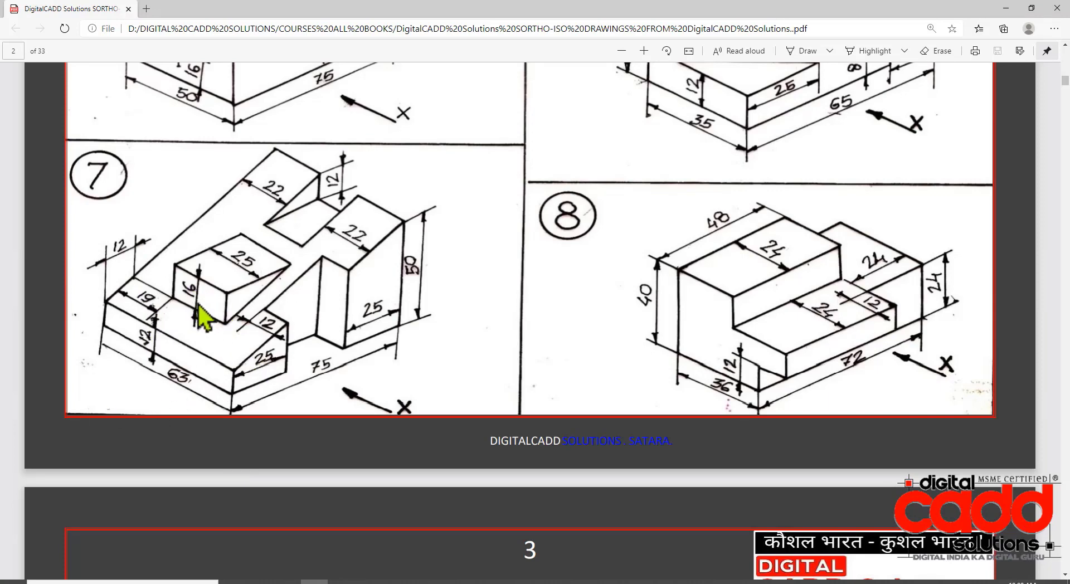
pyautogui.moveTo(449, 581)
pyautogui.click(489, 549)
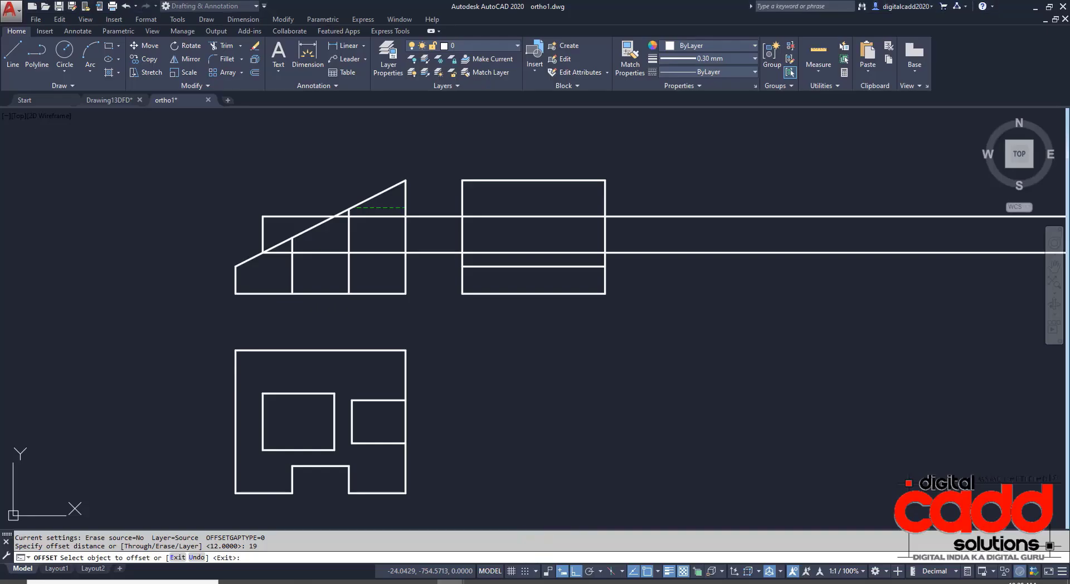
pyautogui.click(463, 235)
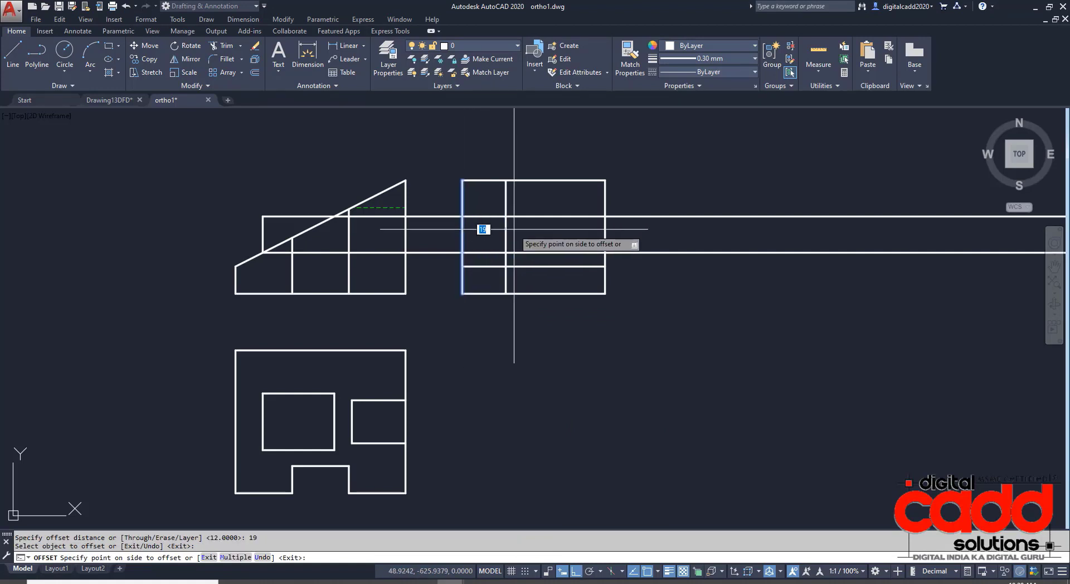
pyautogui.click(513, 229)
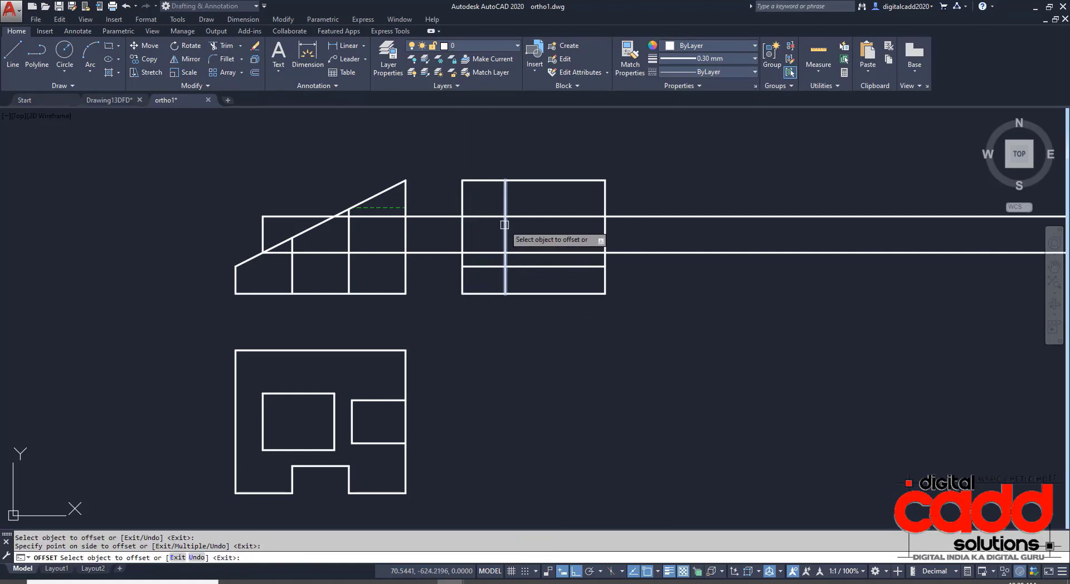
pyautogui.click(505, 225)
pyautogui.press('Return')
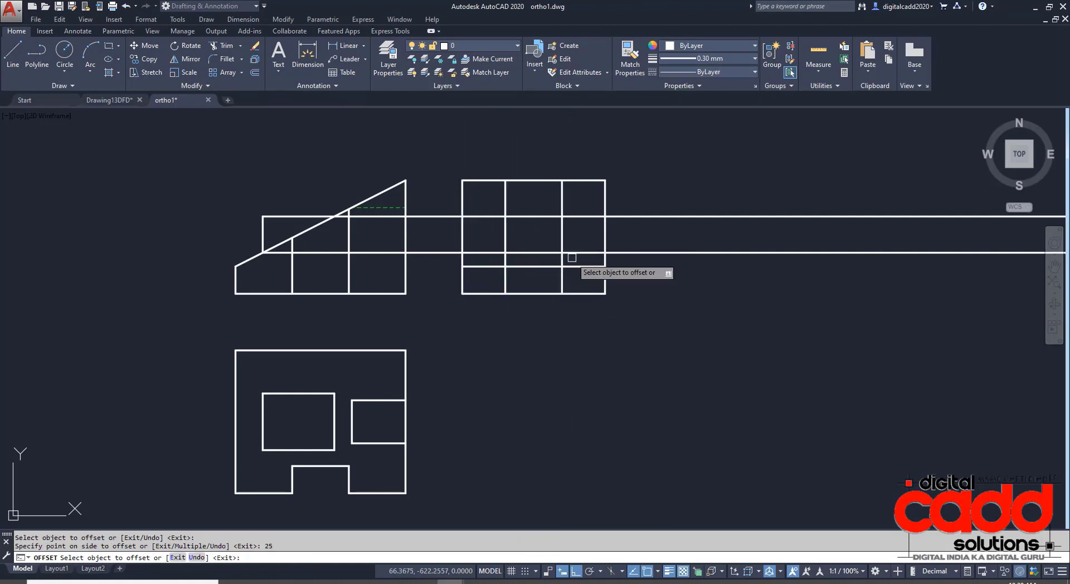
pyautogui.press('Return')
# Step: Trim the projected rays and the two vertical offset lines to leave only the raised block's rectangle in the side view
pyautogui.scroll(4, 577, 230)
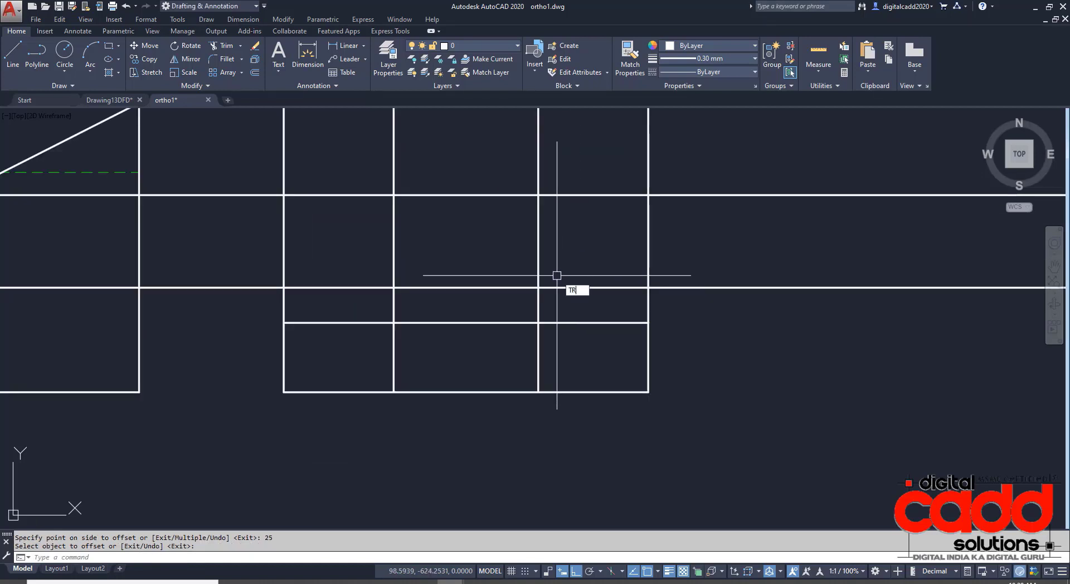
pyautogui.press('Return')
pyautogui.click(551, 179)
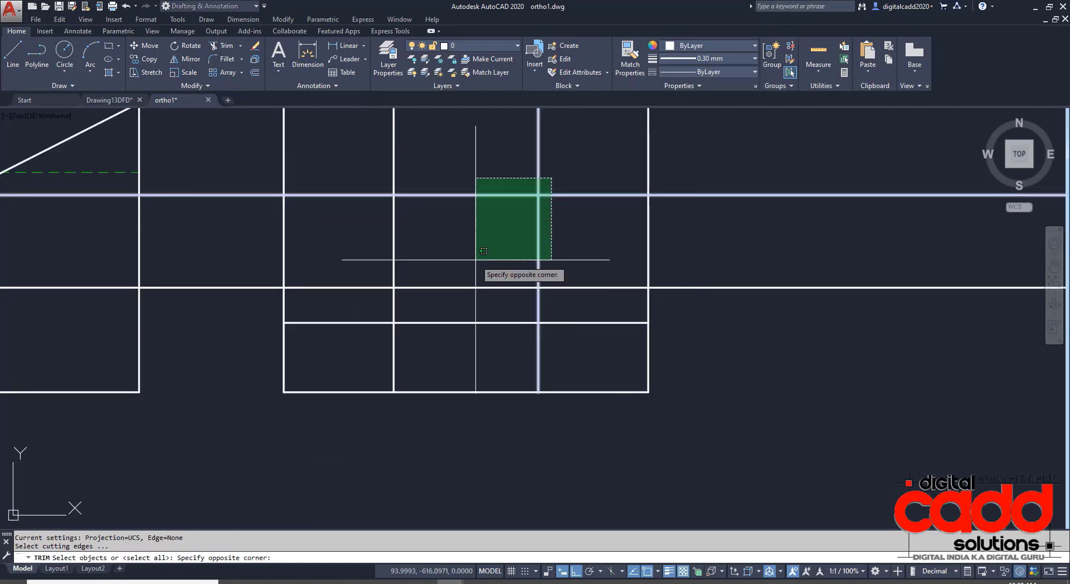
pyautogui.click(388, 298)
pyautogui.press('Return')
pyautogui.click(365, 149)
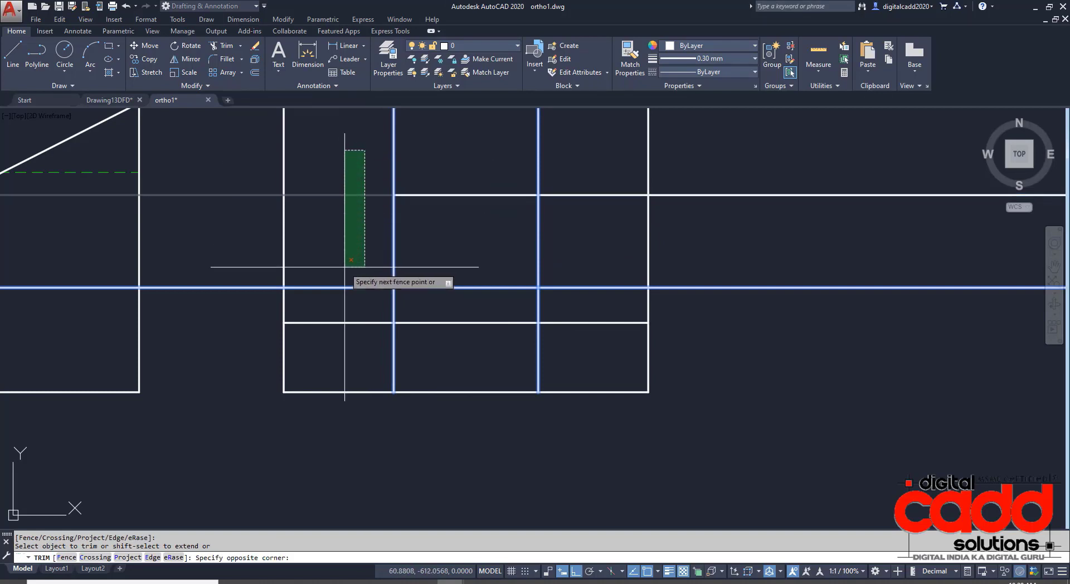
pyautogui.click(345, 266)
pyautogui.click(590, 138)
pyautogui.click(394, 163)
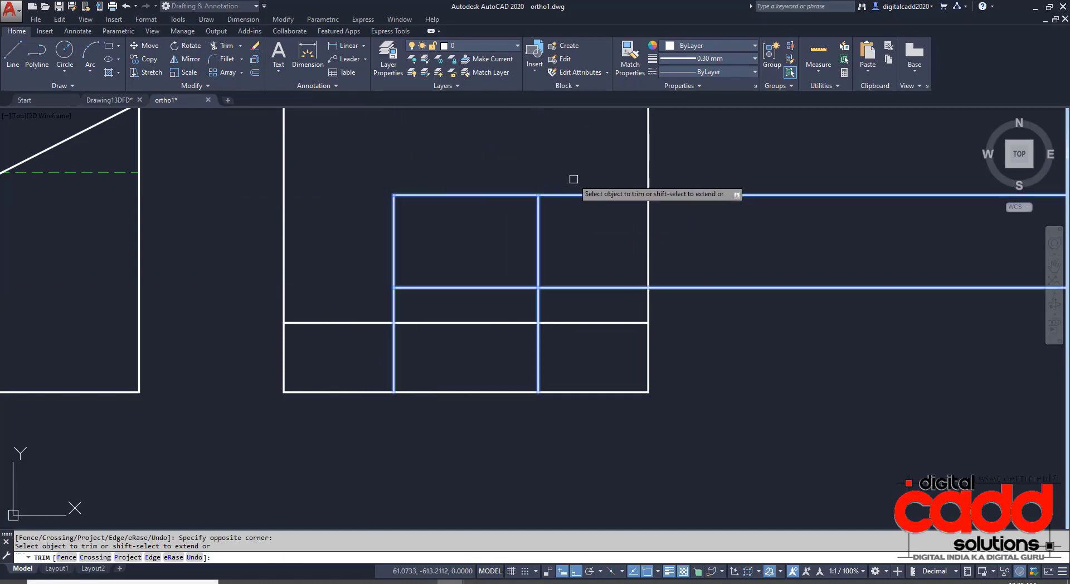
pyautogui.click(607, 166)
pyautogui.click(559, 300)
pyautogui.moveTo(560, 300); pyautogui.dragTo(370, 306)
pyautogui.press('Return')
# Step: Check exercise 7 in the reference PDF and offset the side view's left and right outer edges 22 inward
pyautogui.scroll(-4, 523, 380)
pyautogui.moveTo(520, 416); pyautogui.dragTo(545, 319, button='middle')
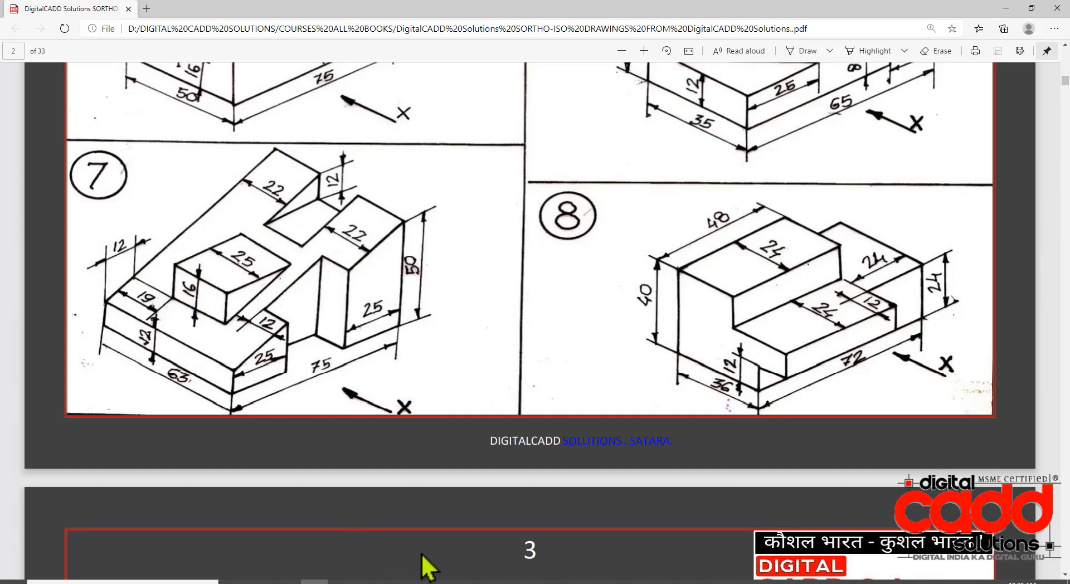
pyautogui.click(490, 556)
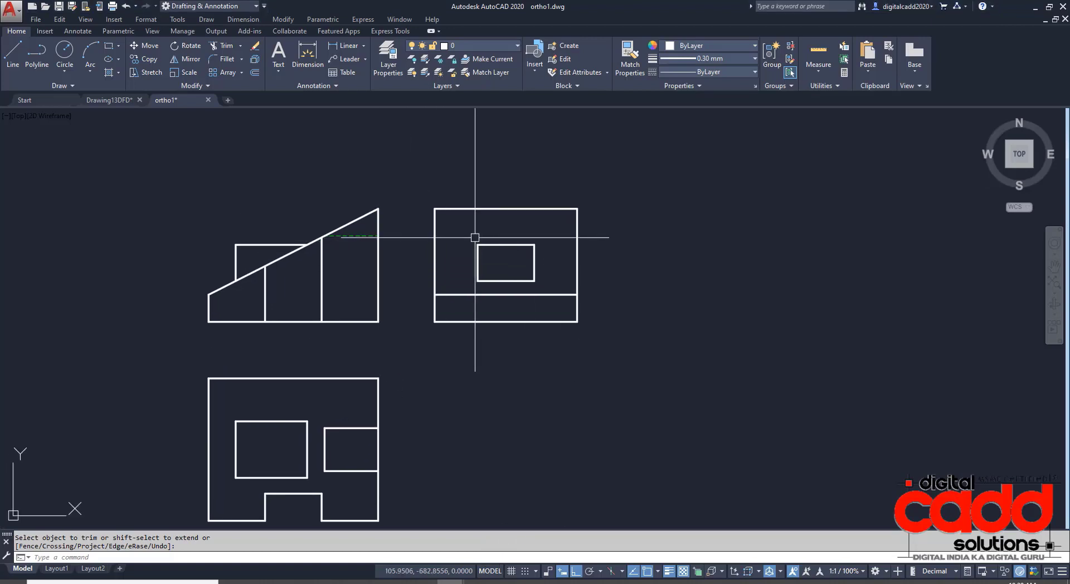
pyautogui.press('Escape')
pyautogui.write('o')
pyautogui.press('Return')
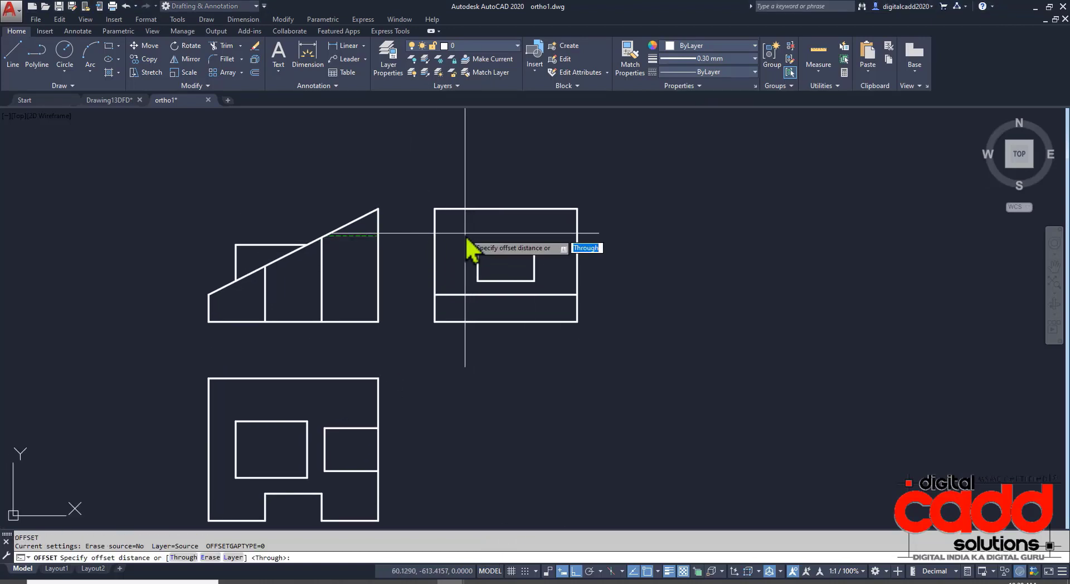
pyautogui.press('Return')
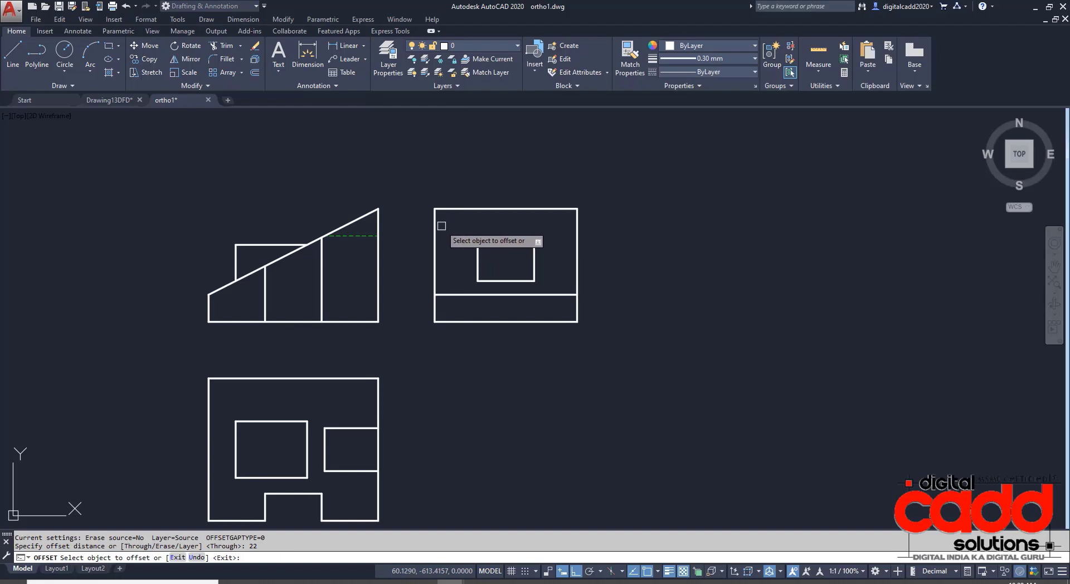
pyautogui.click(435, 227)
pyautogui.click(468, 229)
pyautogui.click(577, 228)
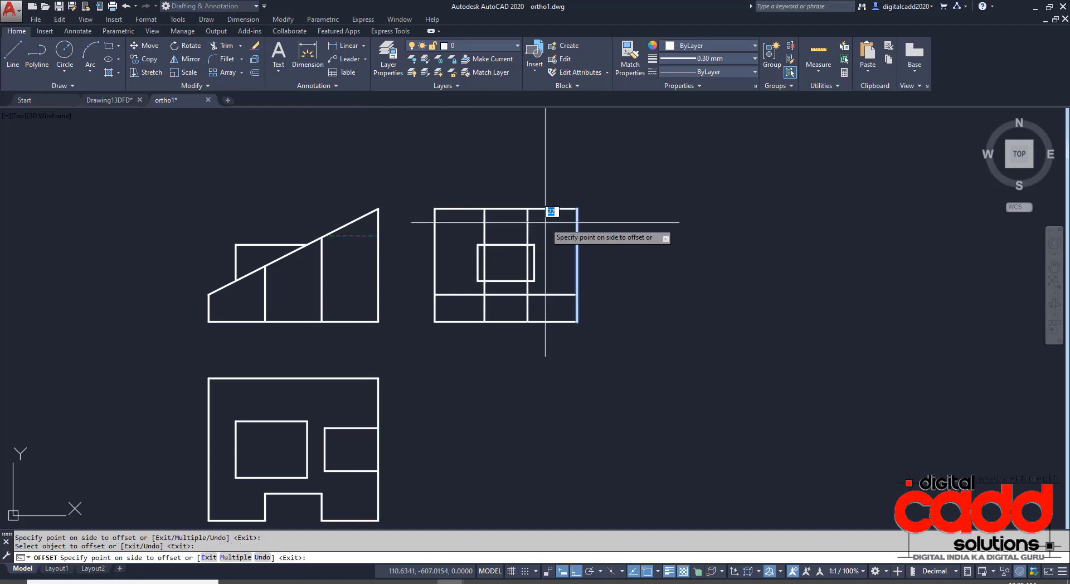
pyautogui.click(529, 220)
pyautogui.press('Return')
# Step: Project a horizontal ray from the dashed hidden line's end on the front view's tall vertical edge across the side view
pyautogui.write('RAY')
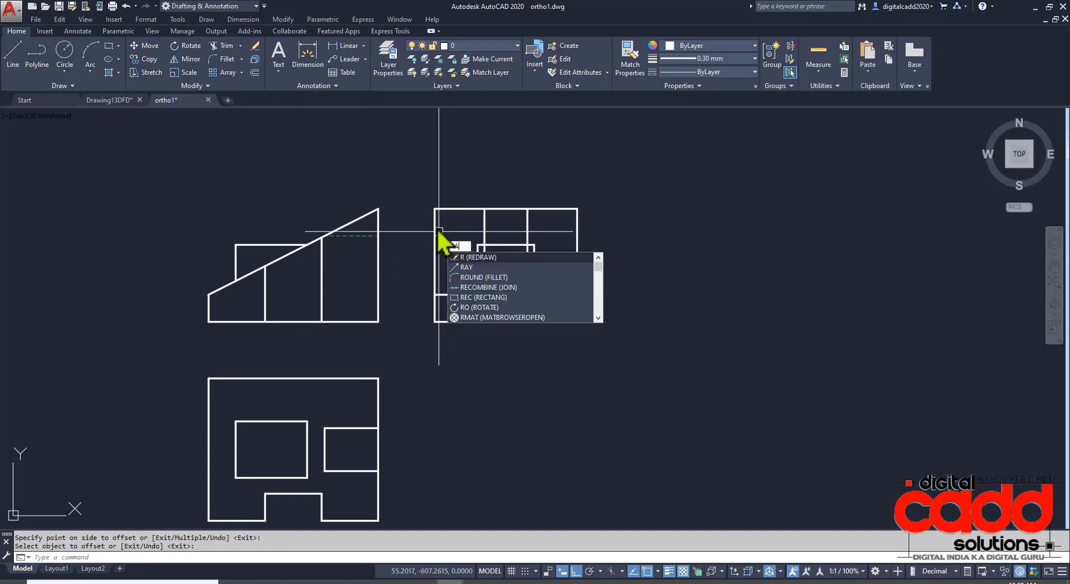
pyautogui.press('Return')
pyautogui.scroll(4, 424, 239)
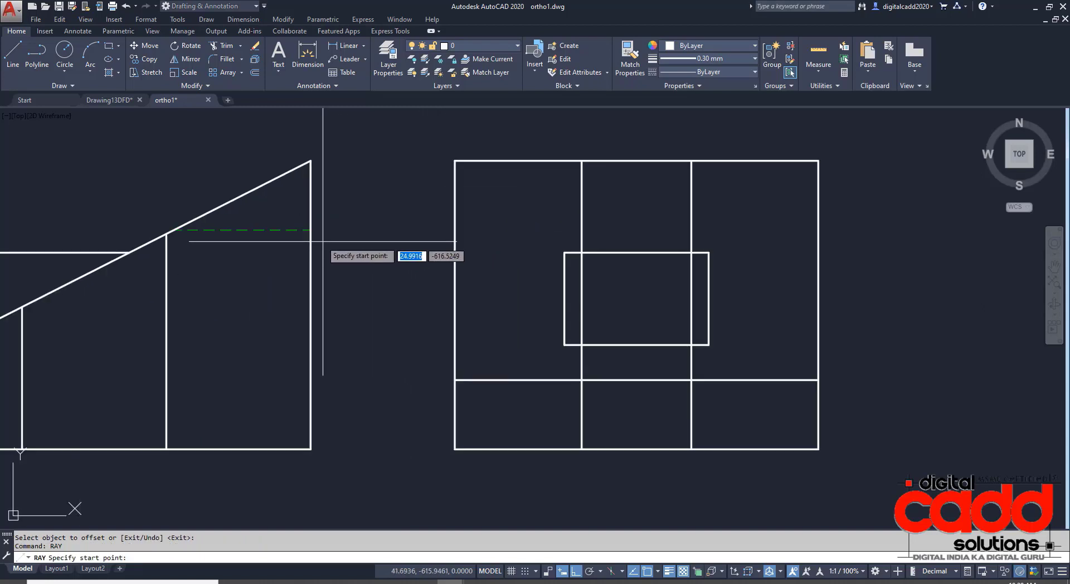
pyautogui.click(311, 229)
pyautogui.click(353, 229)
pyautogui.press('Return')
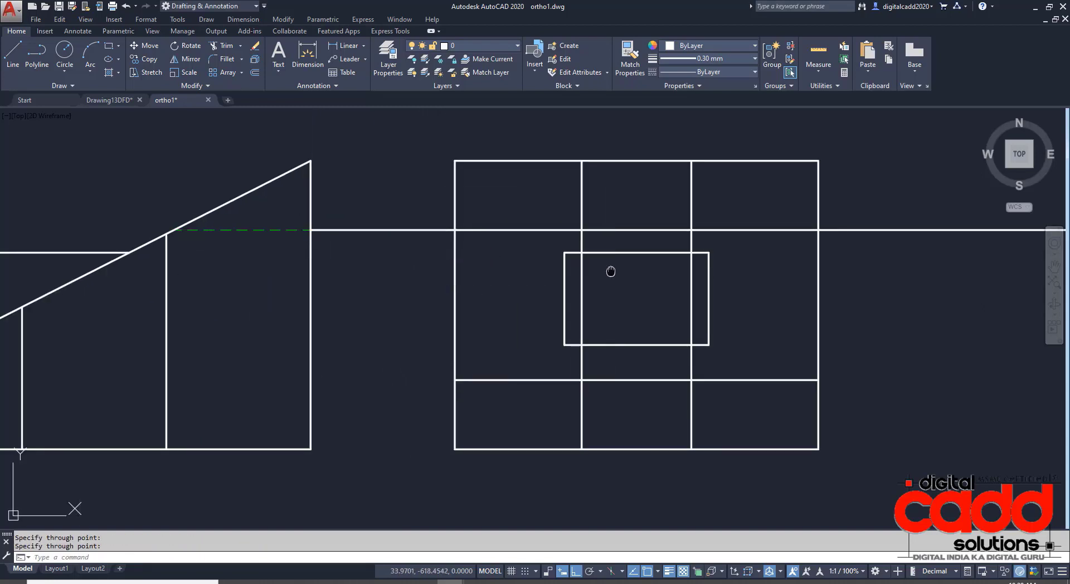
# Step: Trim the ray, the vertical offset lines and the top edge between them to form an open notch in the side view
pyautogui.moveTo(611, 270); pyautogui.dragTo(524, 361, button='middle')
pyautogui.write('TR')
pyautogui.press('Return')
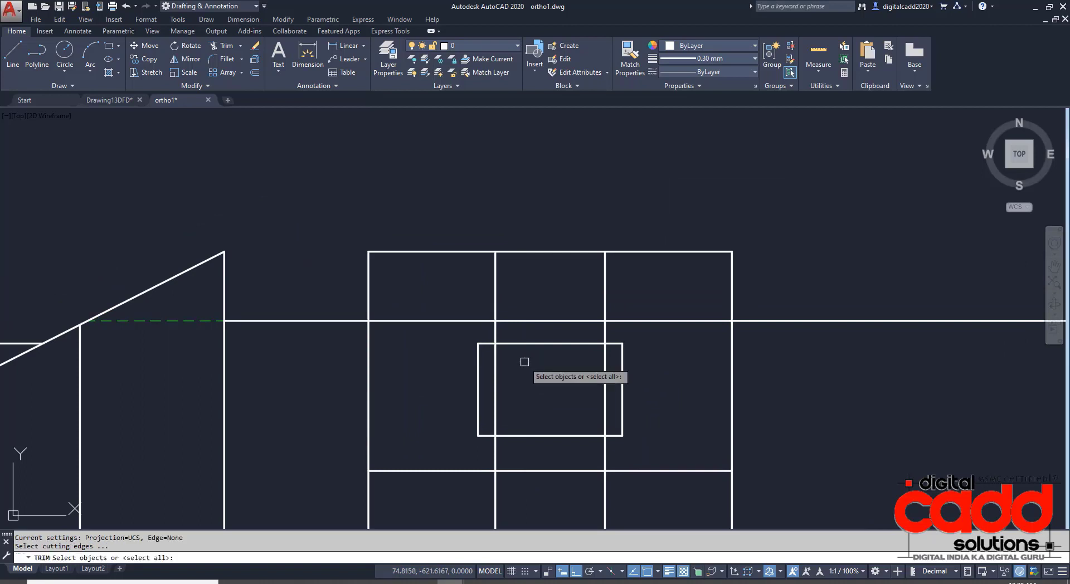
pyautogui.click(628, 235)
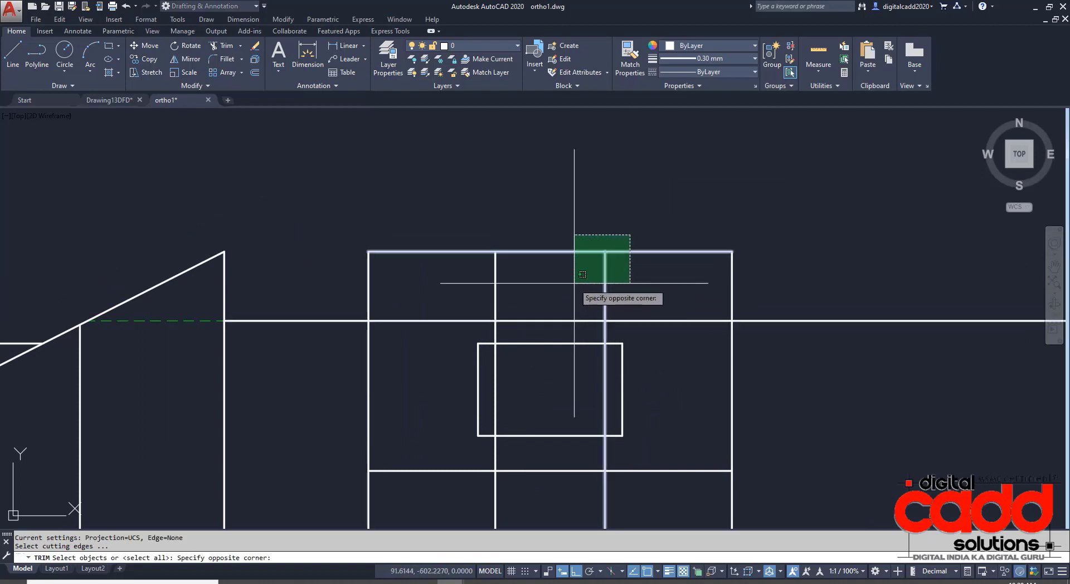
pyautogui.click(493, 329)
pyautogui.press('Return')
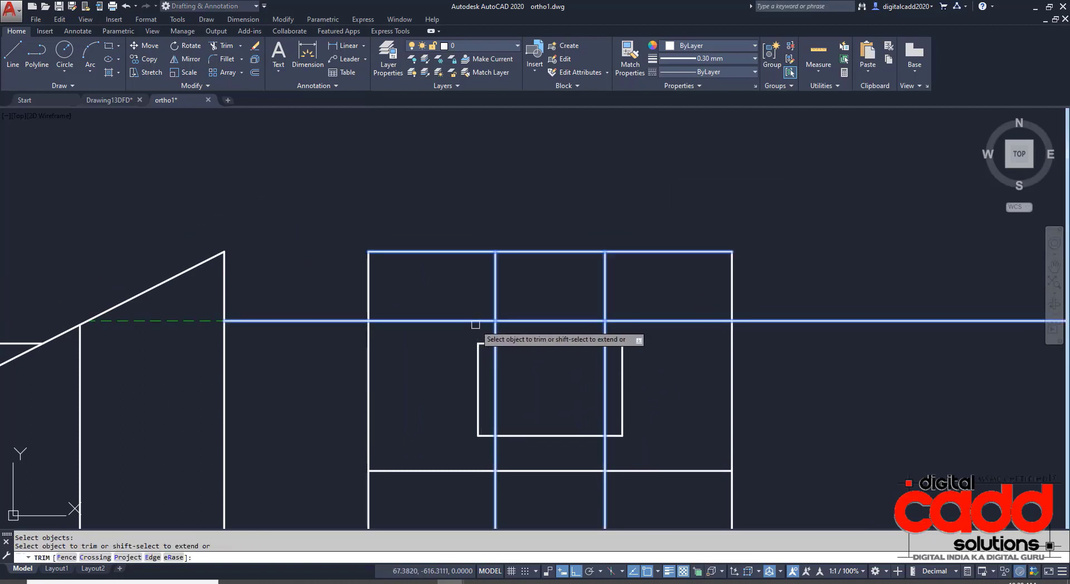
pyautogui.click(476, 320)
pyautogui.click(492, 328)
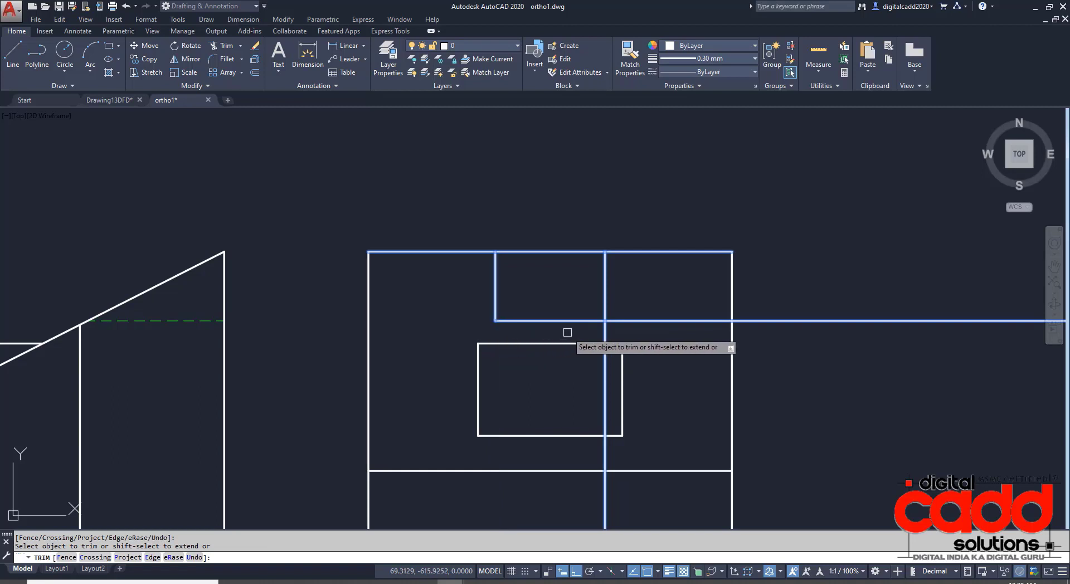
pyautogui.click(605, 330)
pyautogui.click(624, 320)
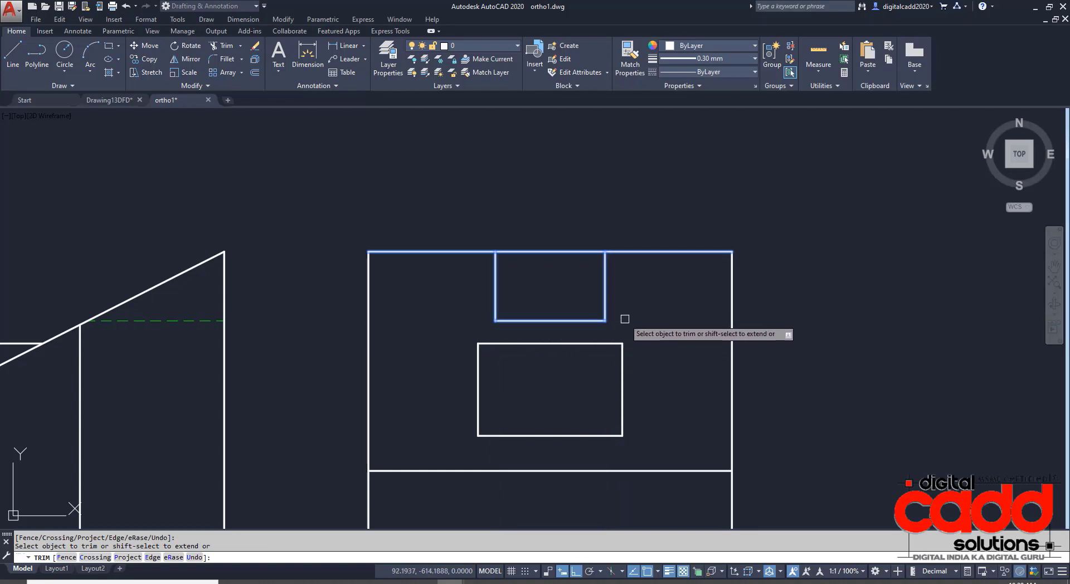
pyautogui.click(582, 252)
pyautogui.press('Return')
pyautogui.scroll(-4, 580, 266)
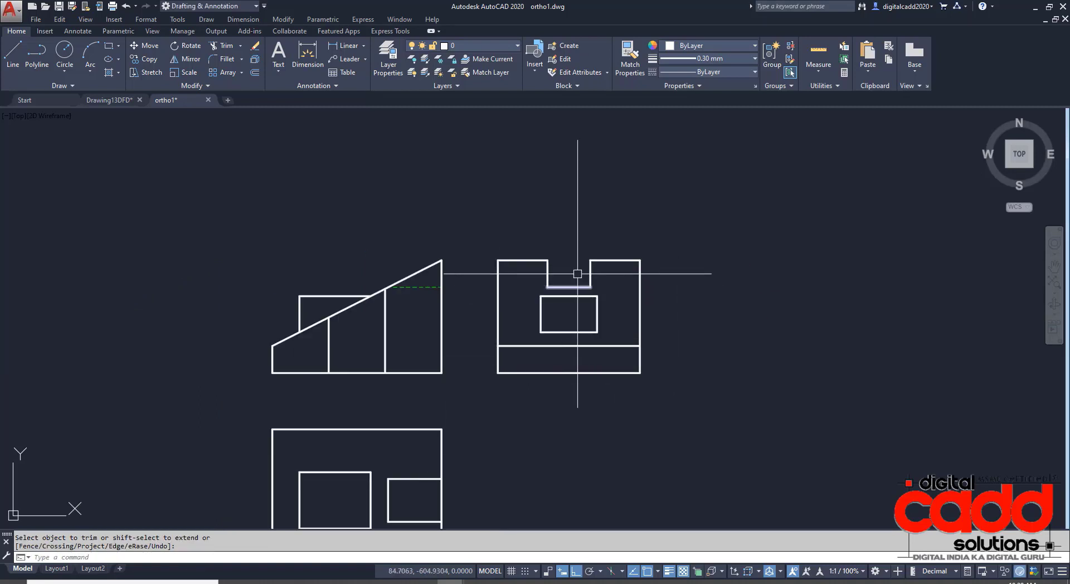
# Step: Check the slot dimensions of exercise 7 in the reference PDF and return to the ortho1 drawing
pyautogui.moveTo(547, 396)
pyautogui.mouseDown(button='middle')
pyautogui.moveTo(557, 363)
pyautogui.moveTo(508, 329)
pyautogui.mouseUp(button='middle')
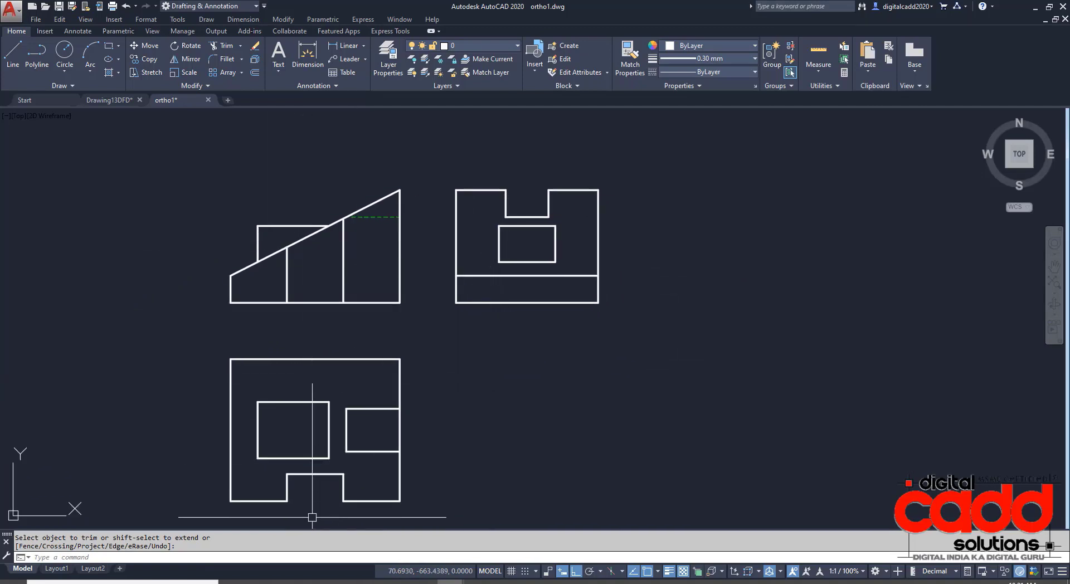
pyautogui.click(314, 581)
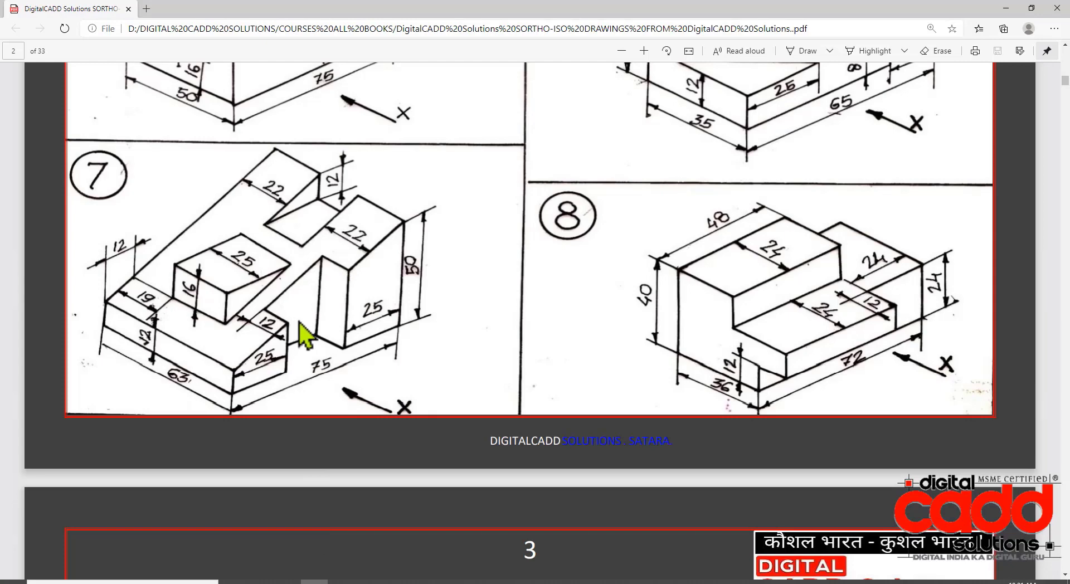
pyautogui.moveTo(449, 581)
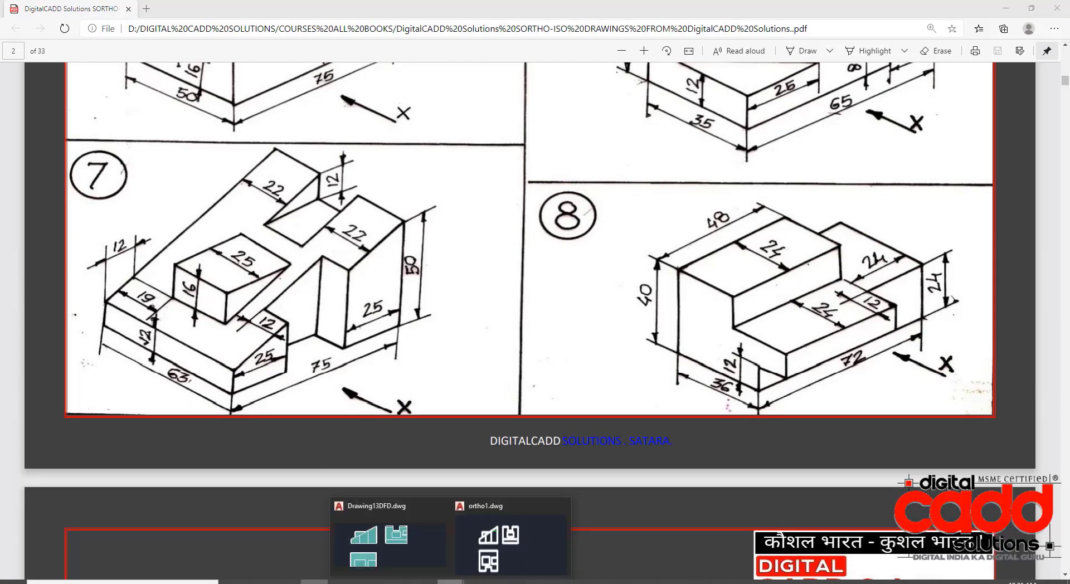
pyautogui.click(523, 534)
# Step: Project horizontal rays across the side view from the upper ends of the front view's two inner vertical lines on the slope
pyautogui.write('R')
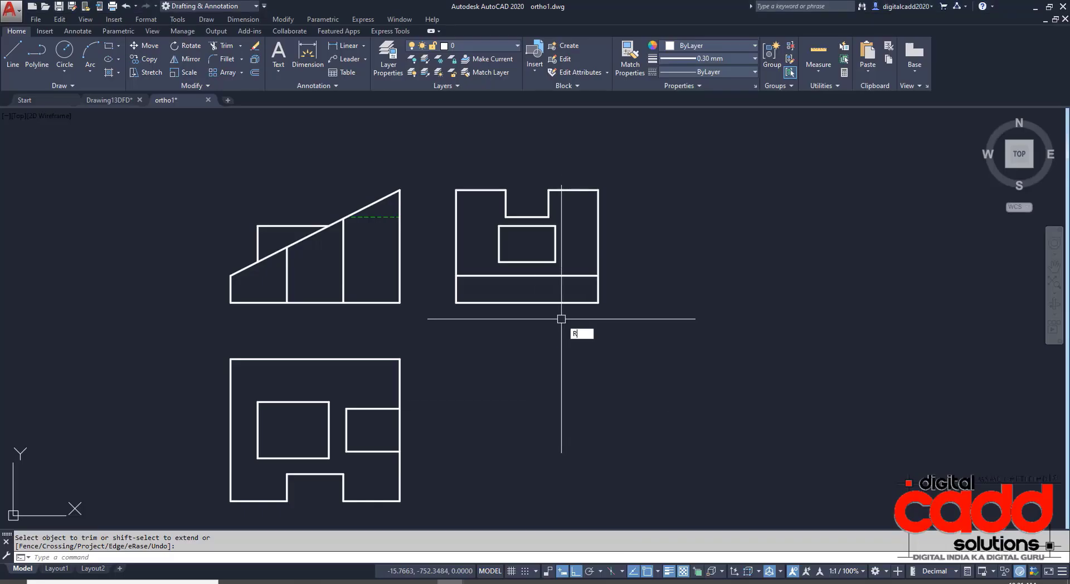
pyautogui.write('AY')
pyautogui.press('Return')
pyautogui.scroll(4, 346, 221)
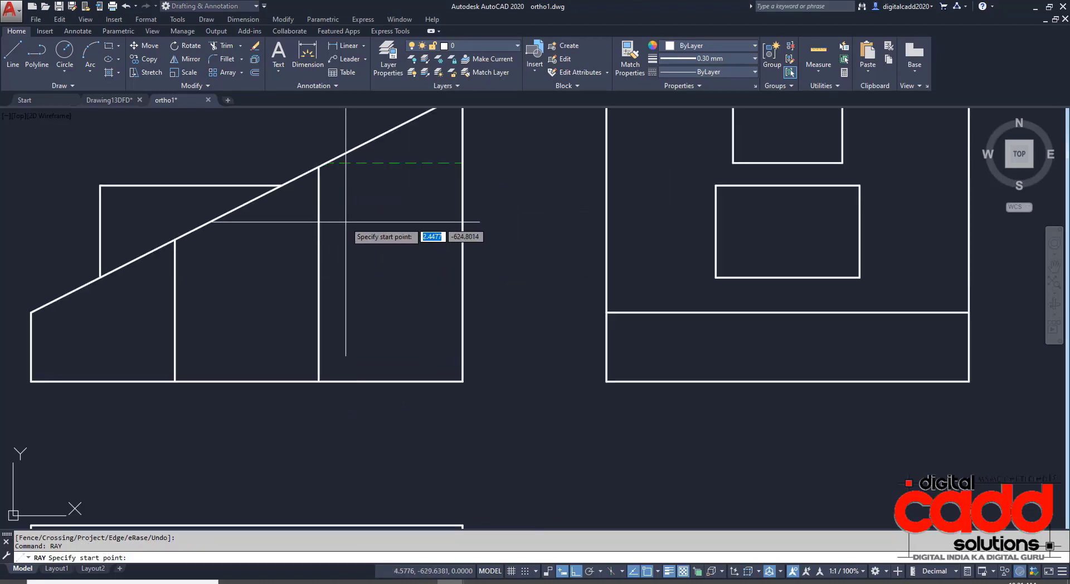
pyautogui.click(319, 166)
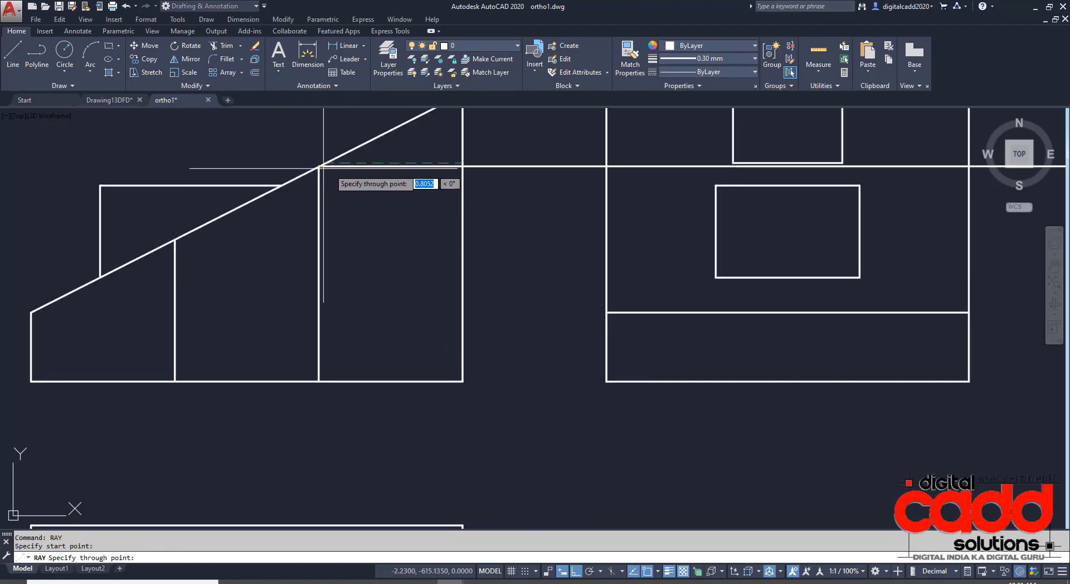
pyautogui.click(517, 189)
pyautogui.press('Return')
pyautogui.press('Return')
pyautogui.click(175, 239)
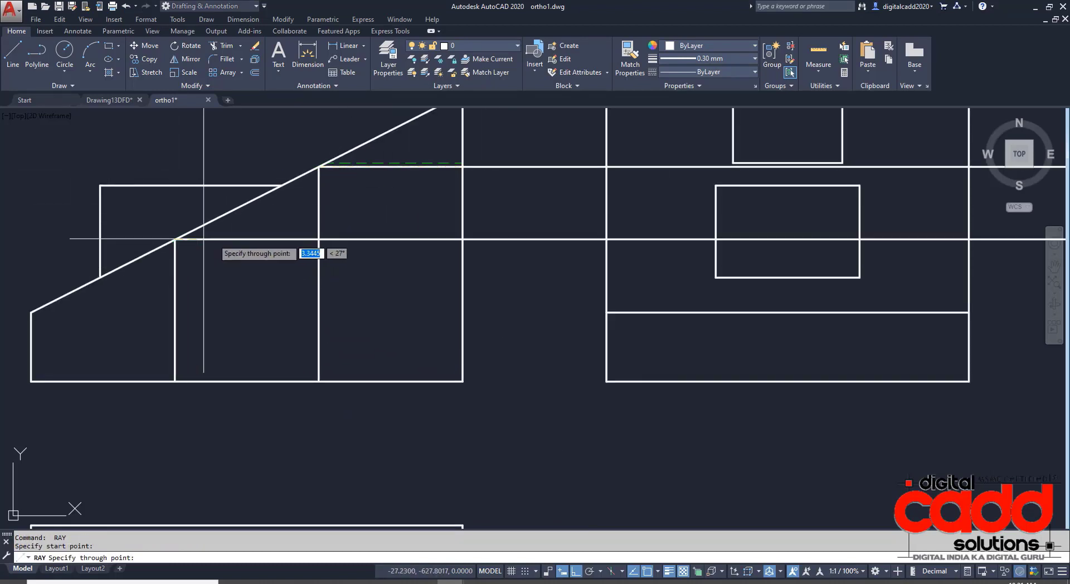
pyautogui.click(502, 240)
pyautogui.press('Return')
# Step: Offset the side view's right outer edge 12 inward
pyautogui.scroll(-4, 583, 346)
pyautogui.moveTo(583, 358); pyautogui.dragTo(521, 293, button='middle')
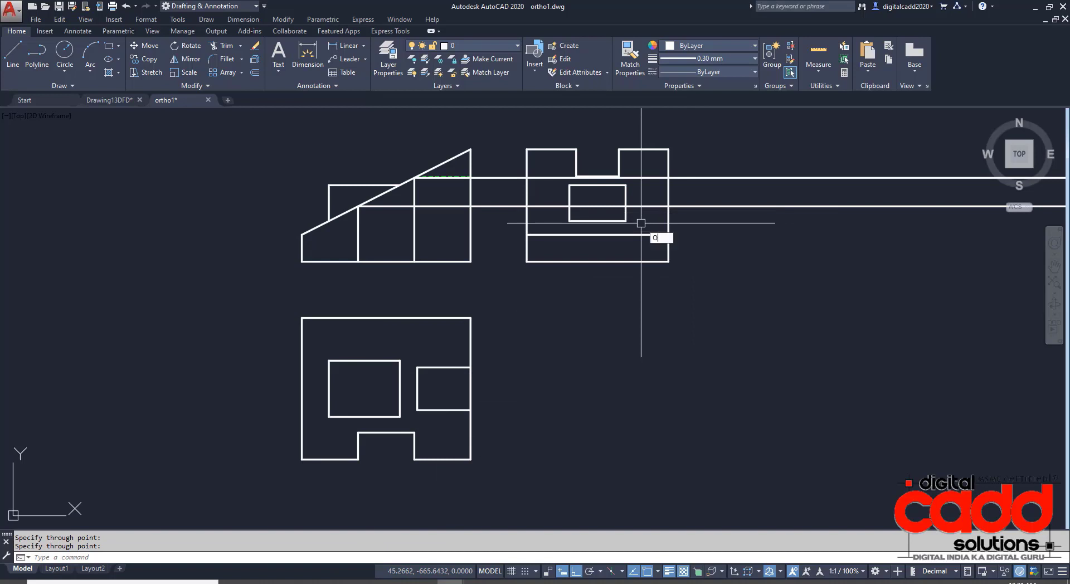
pyautogui.press('Return')
pyautogui.press('Return')
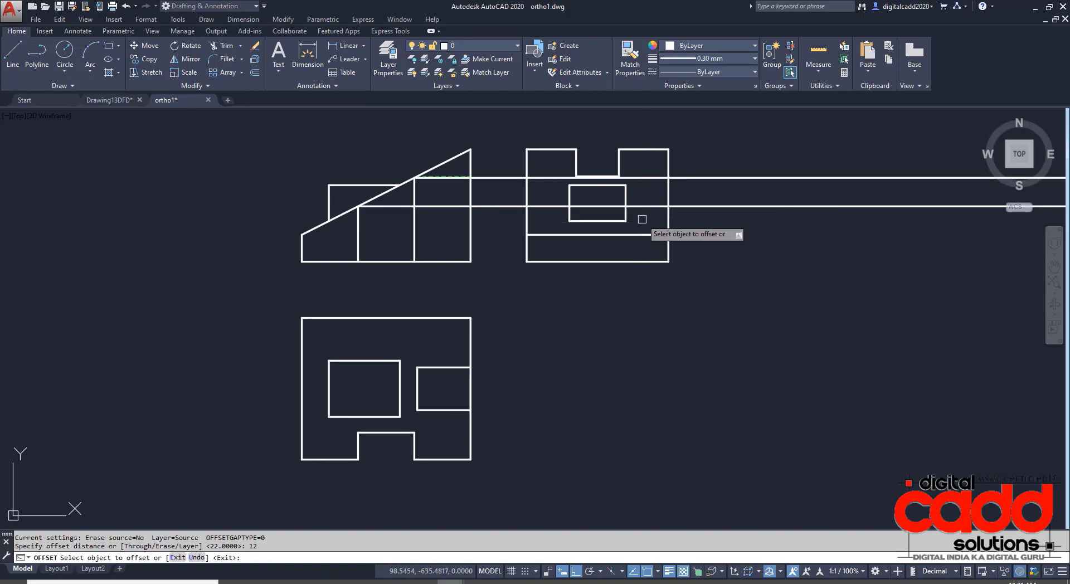
pyautogui.click(669, 220)
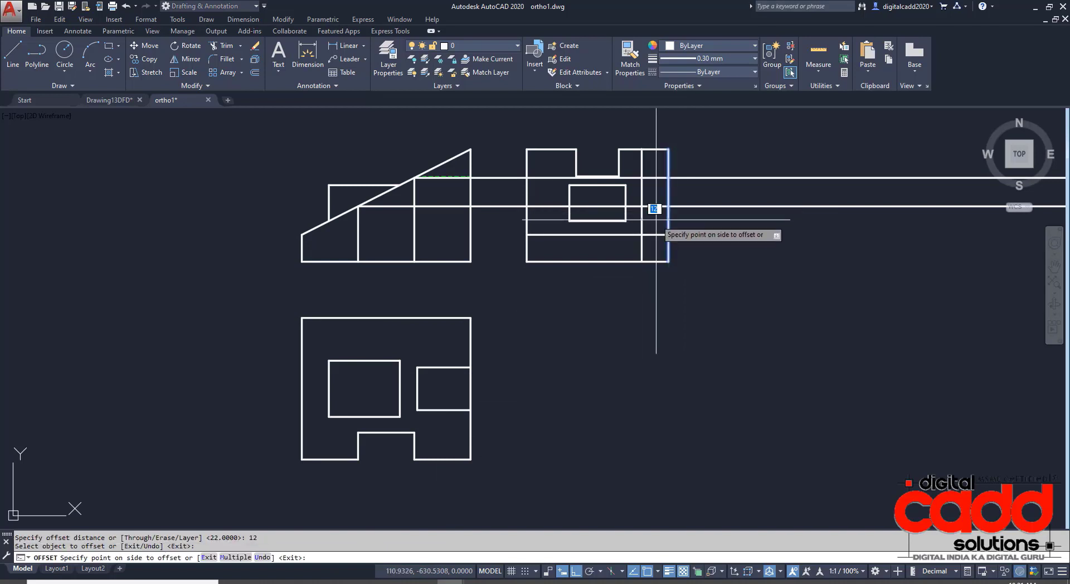
pyautogui.click(652, 231)
pyautogui.press('Return')
# Step: Trim away the portions of both projected rays to the left of the offset line in the side view
pyautogui.moveTo(762, 241); pyautogui.dragTo(665, 309, button='middle')
pyautogui.scroll(4, 554, 231)
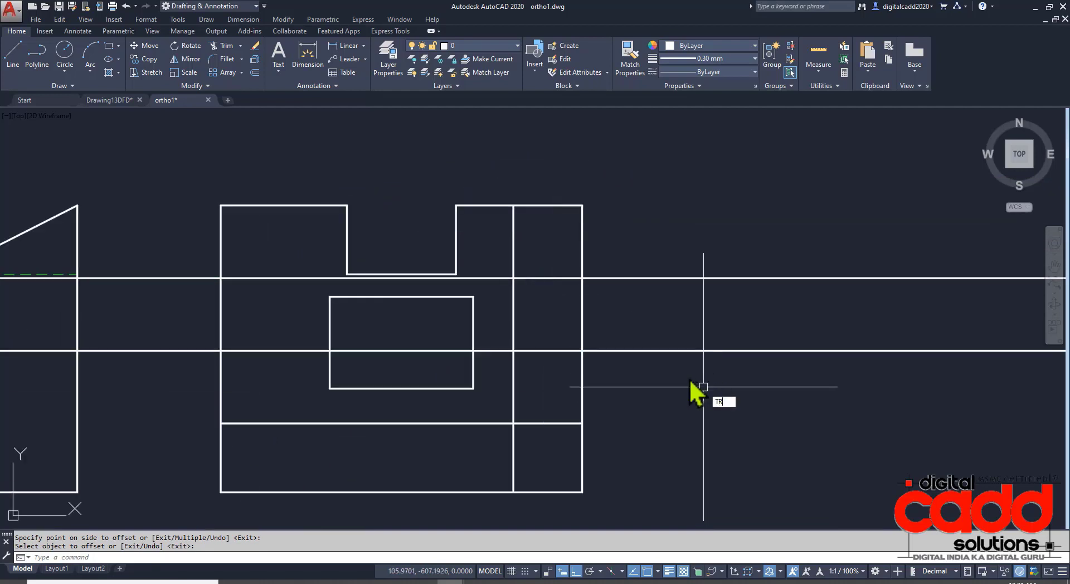
pyautogui.write('TR')
pyautogui.press('Return')
pyautogui.click(605, 256)
pyautogui.click(498, 387)
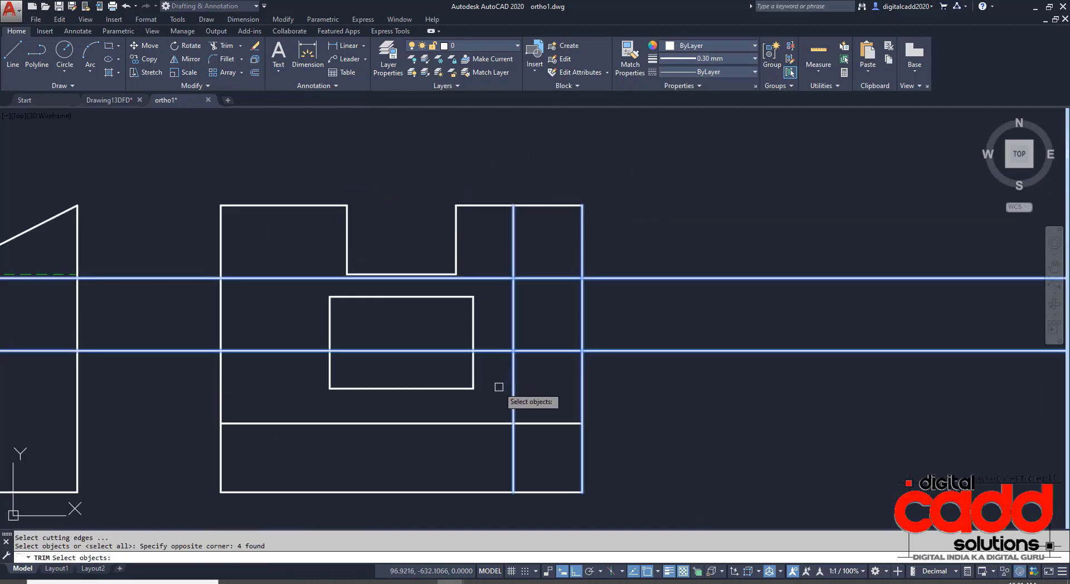
pyautogui.press('Return')
pyautogui.click(497, 351)
pyautogui.click(503, 278)
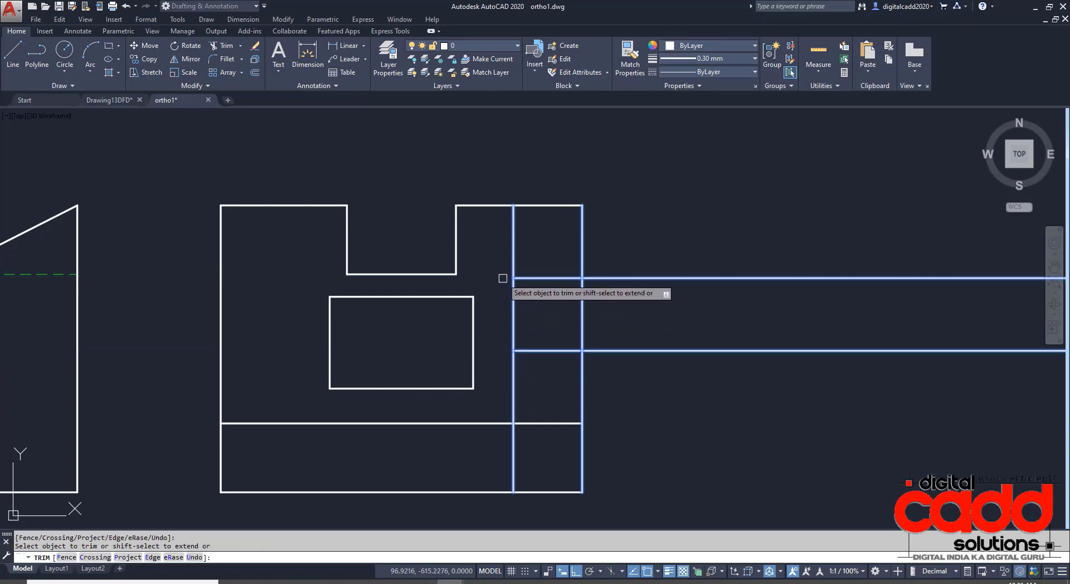
# Step: Trim the rays beyond the side view's right edge and the offset line above and below them, leaving a small rectangle
pyautogui.click(513, 259)
pyautogui.click(687, 246)
pyautogui.click(631, 367)
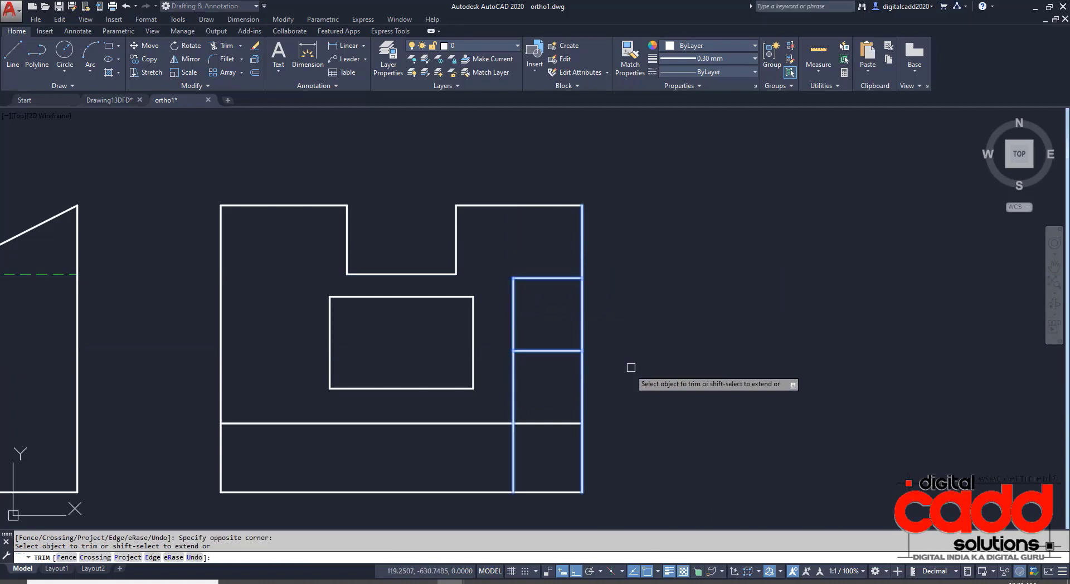
pyautogui.click(513, 370)
pyautogui.press('Return')
# Step: Draw a vertical line from the small side rectangle's lower-left corner down to the side view's bottom edge
pyautogui.scroll(-2, 592, 303)
pyautogui.moveTo(606, 384); pyautogui.dragTo(640, 275, button='middle')
pyautogui.scroll(-2, 597, 275)
pyautogui.moveTo(585, 343); pyautogui.dragTo(600, 324, button='middle')
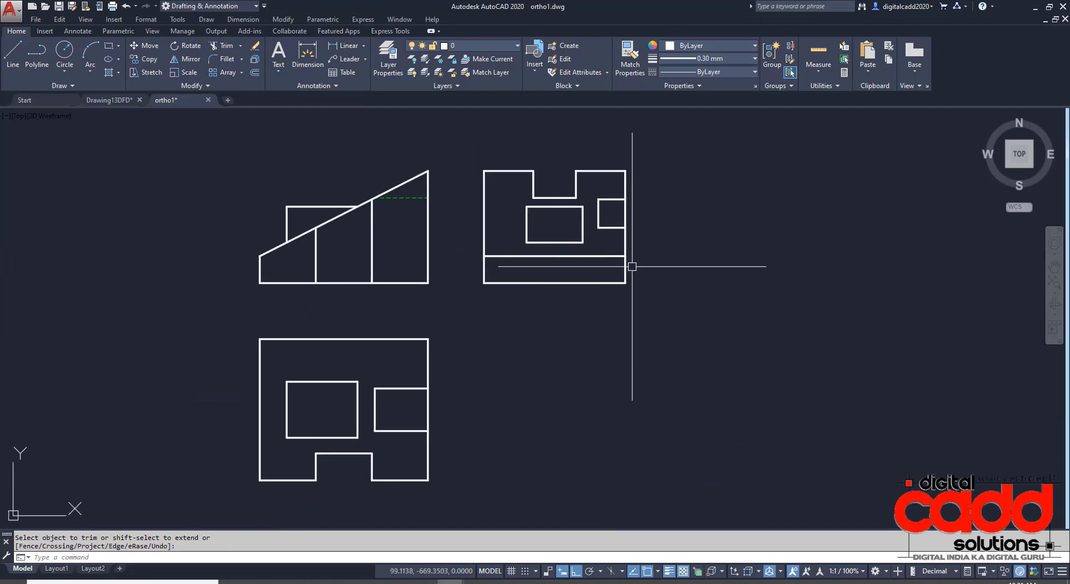
pyautogui.write('l')
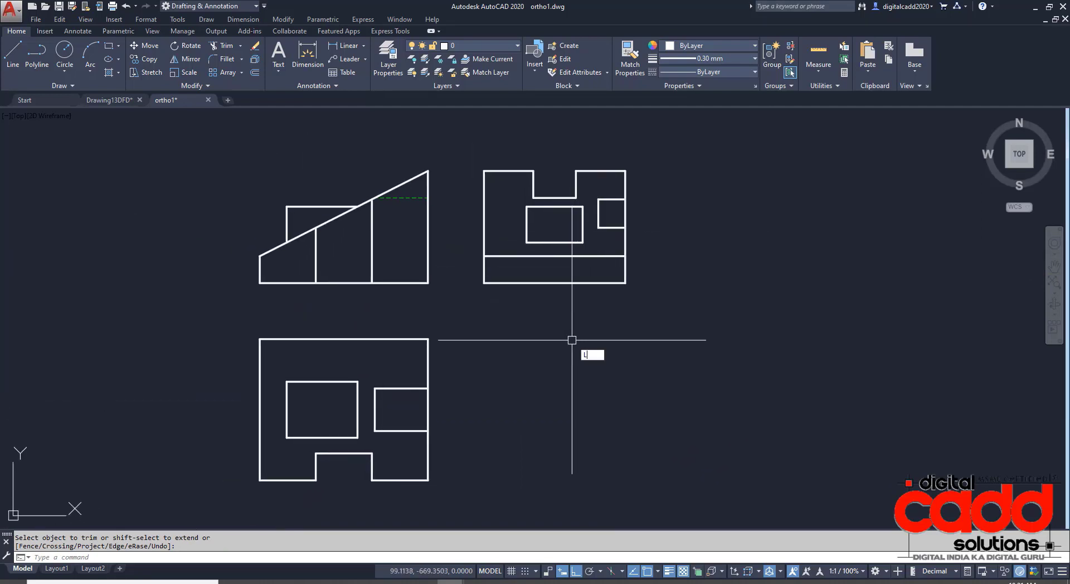
pyautogui.press('Return')
pyautogui.click(599, 227)
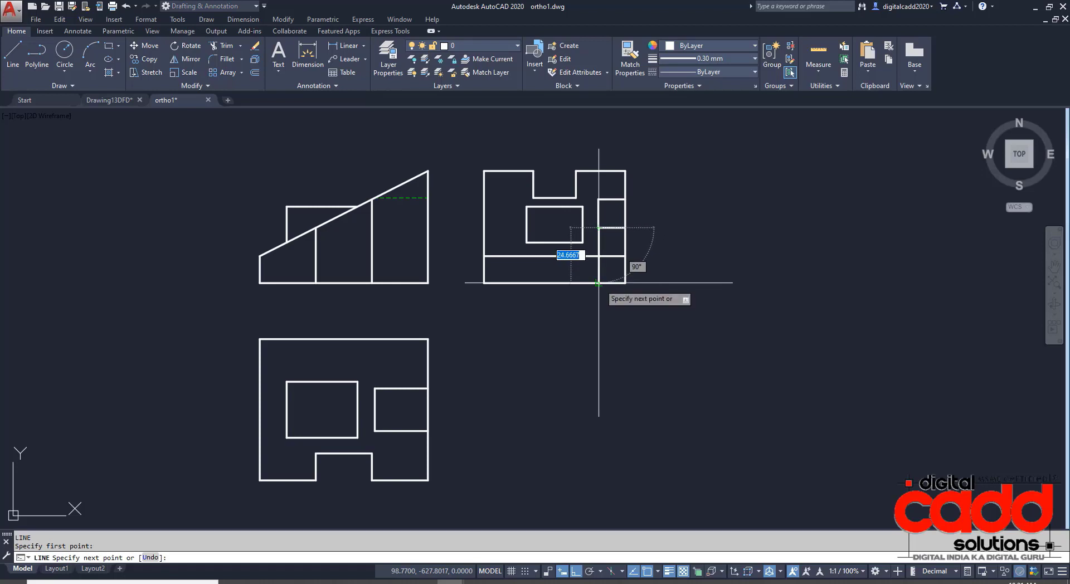
pyautogui.click(598, 283)
pyautogui.rightClick(607, 418)
pyautogui.click(613, 422)
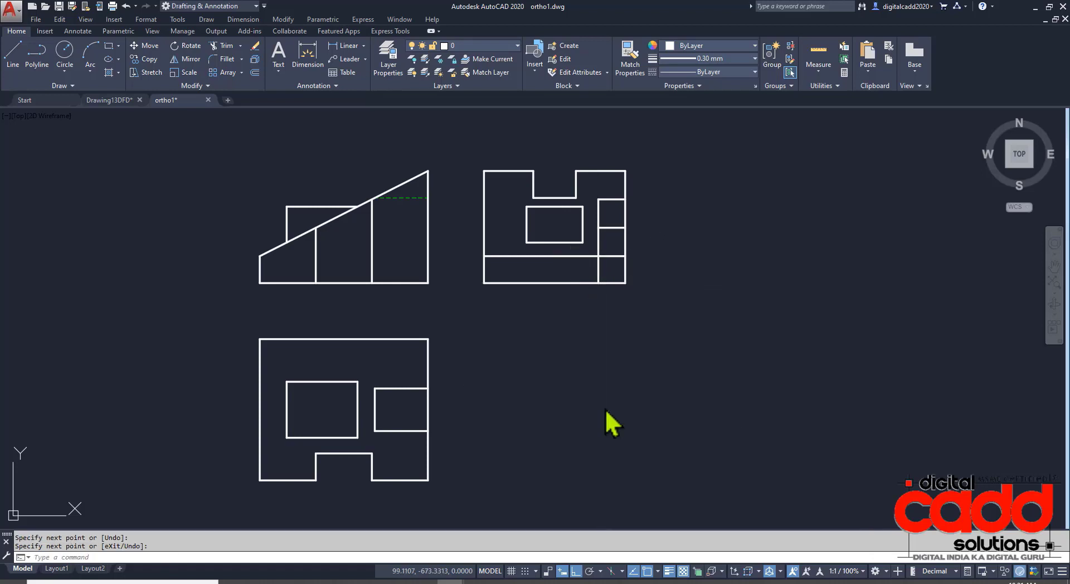
# Step: Match the new vertical line's properties to the front view's dashed hidden line
pyautogui.write('ma')
pyautogui.press('Return')
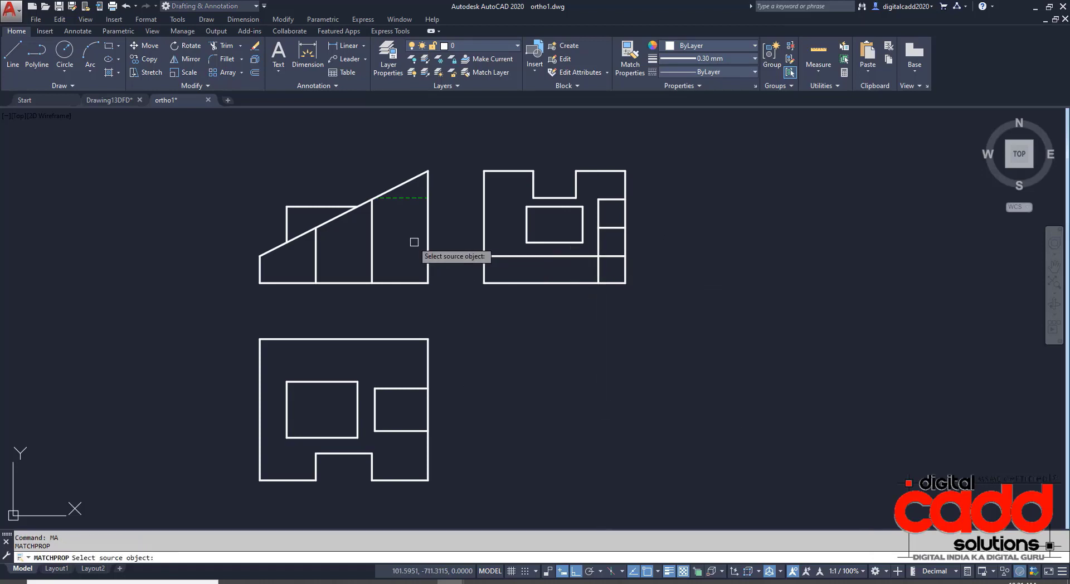
pyautogui.click(415, 197)
pyautogui.click(596, 240)
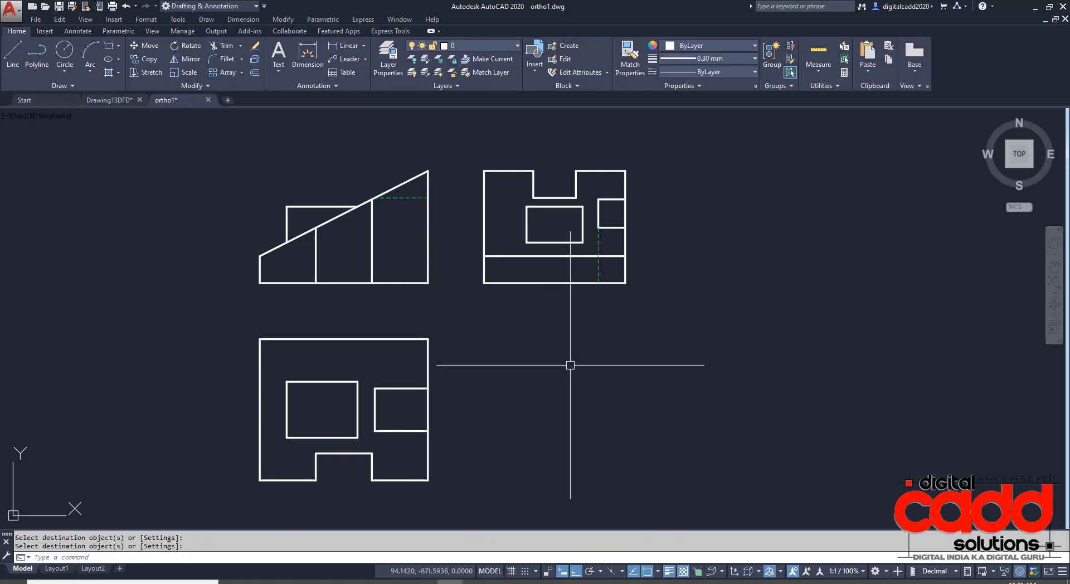
pyautogui.moveTo(571, 365)
pyautogui.mouseDown(button='middle')
pyautogui.moveTo(480, 362)
pyautogui.moveTo(547, 375)
pyautogui.mouseUp(button='middle')
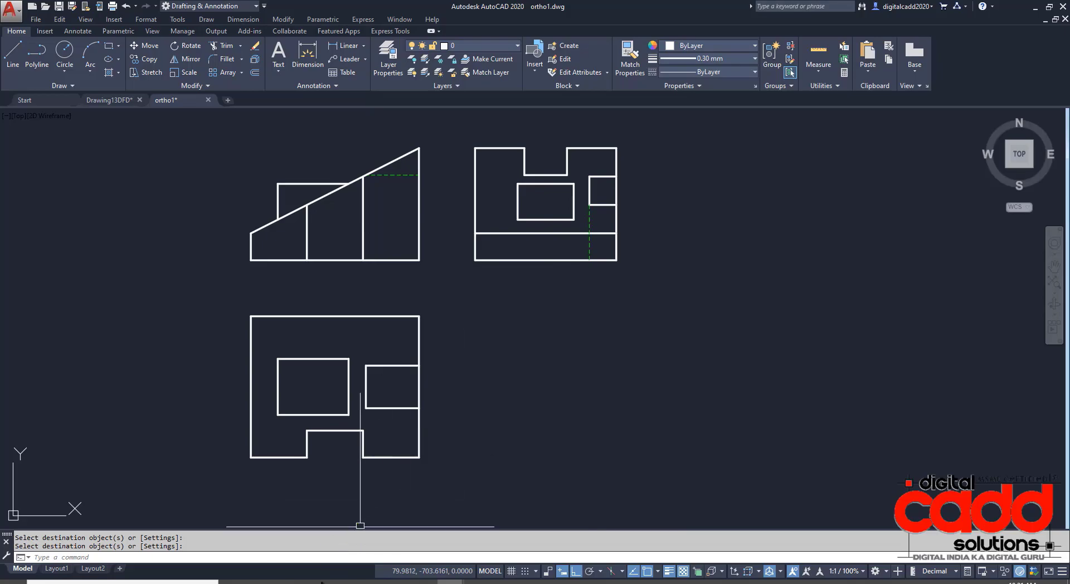
# Step: Browse the isometric exercises 1 to 8 on page 2 of the reference PDF
pyautogui.click(314, 582)
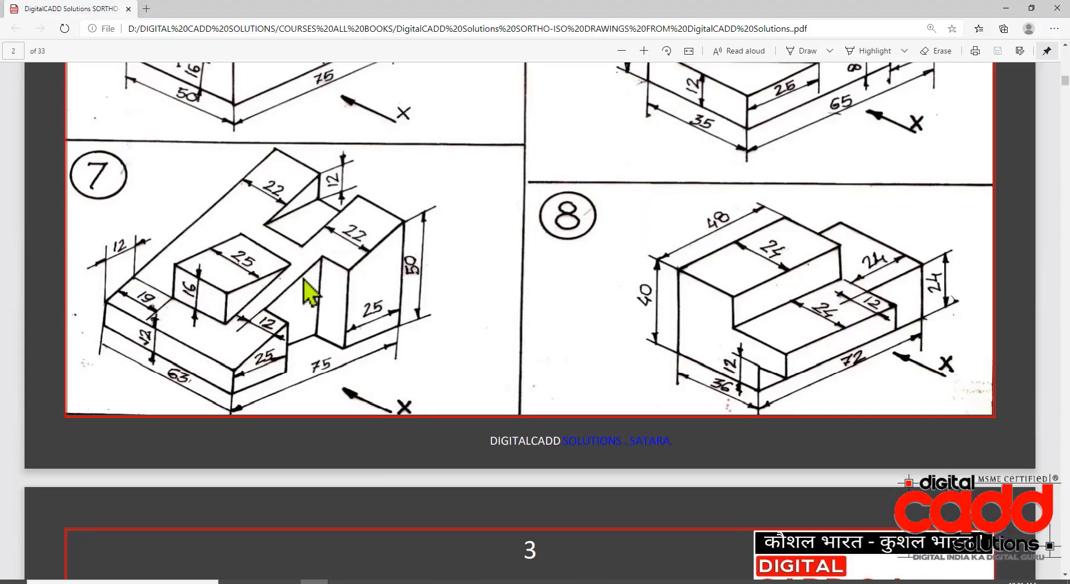
pyautogui.scroll(15, 633, 310)
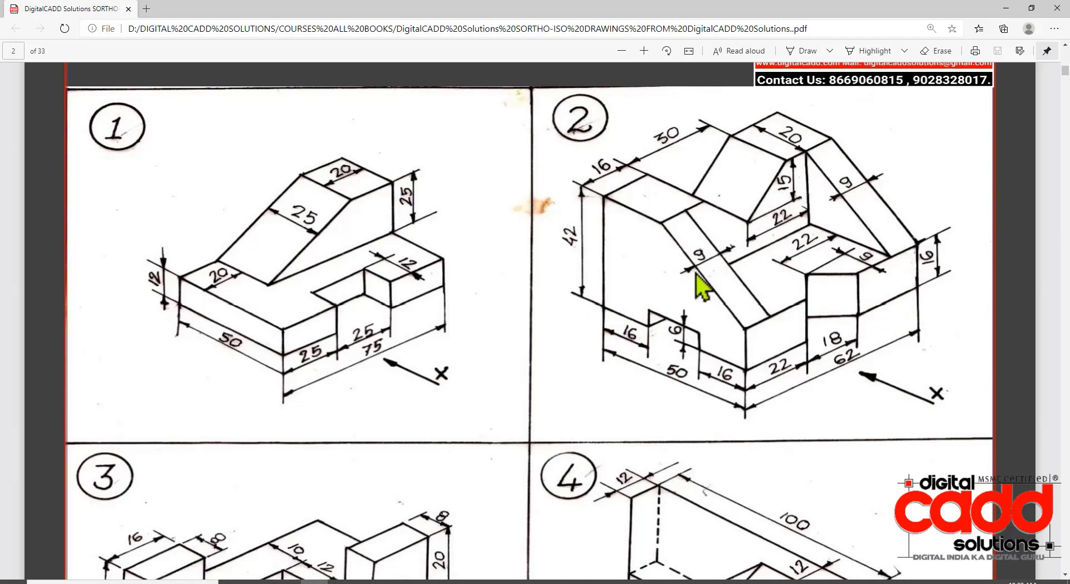
pyautogui.scroll(-6, 574, 335)
pyautogui.scroll(-3, 426, 411)
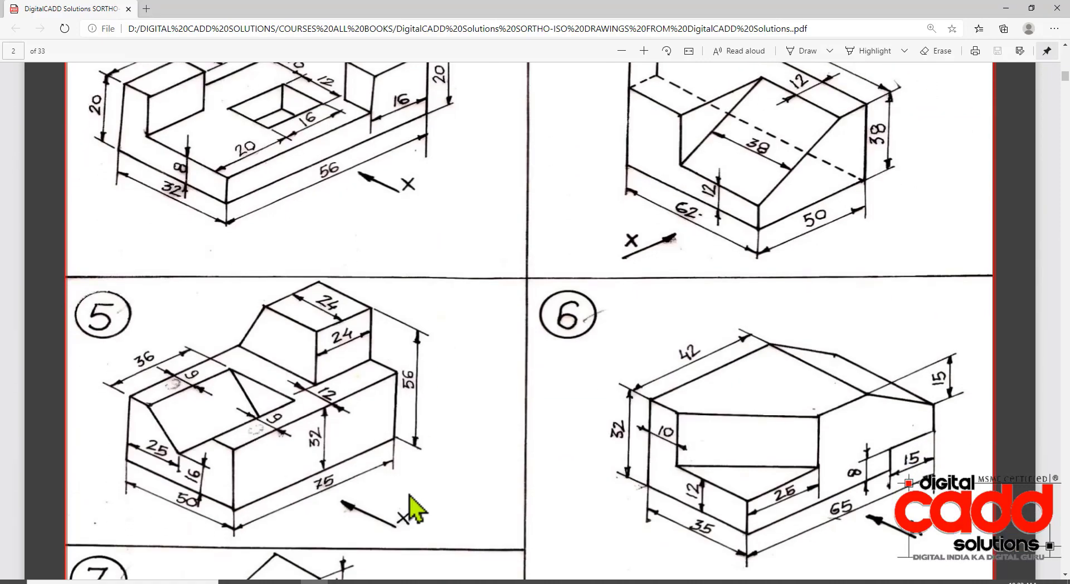
pyautogui.scroll(5, 425, 401)
pyautogui.scroll(-10, 425, 401)
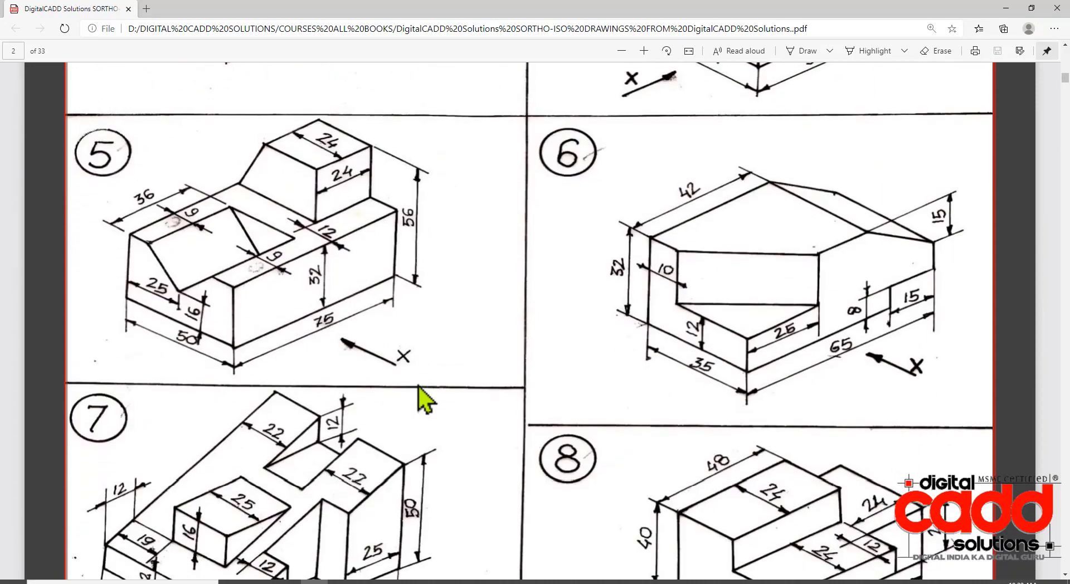
pyautogui.scroll(12, 424, 398)
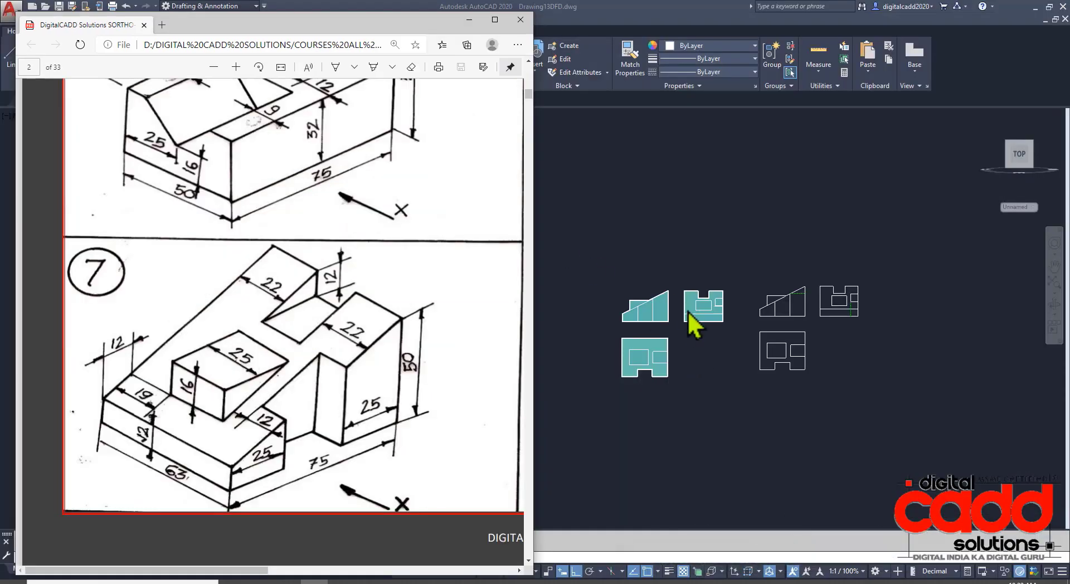
# Step: Compare exercise 7 in the reference PDF with the shaded views and the line views in the Drawing13DFD drawing
pyautogui.click(707, 363)
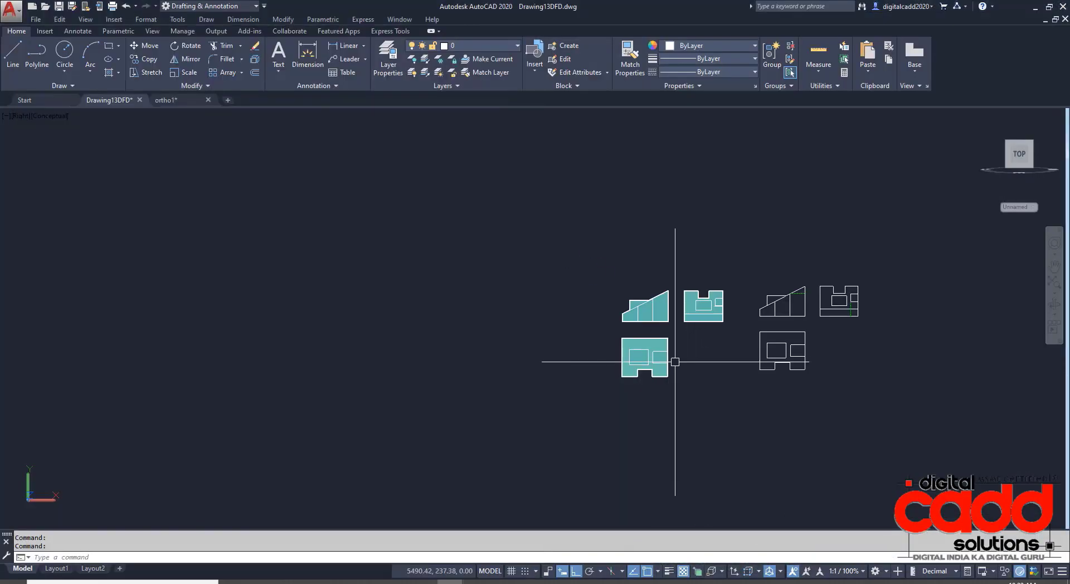
pyautogui.scroll(3, 810, 362)
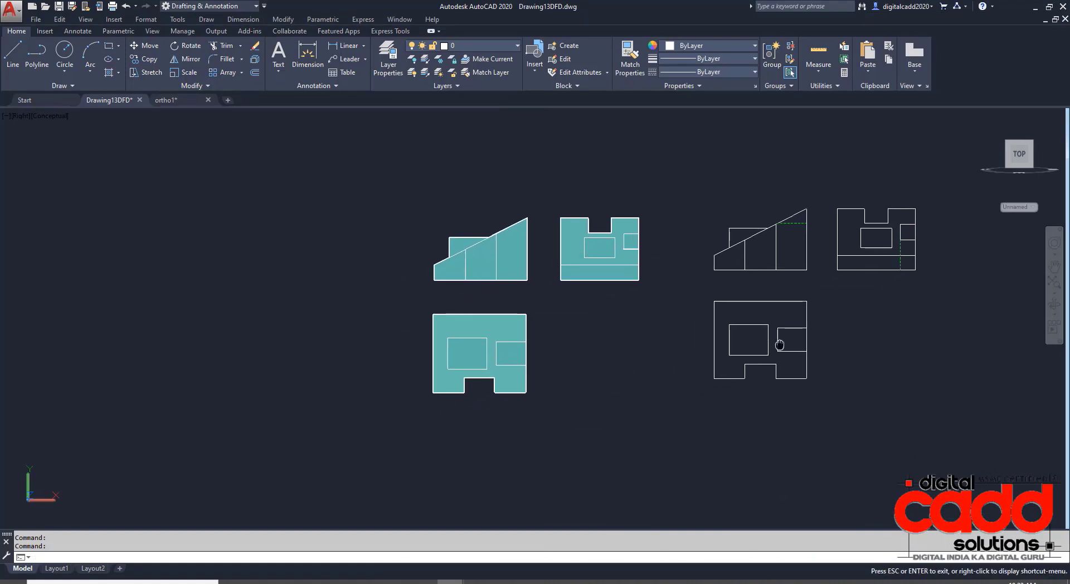
pyautogui.scroll(2, 525, 241)
pyautogui.moveTo(709, 340); pyautogui.dragTo(538, 348, button='middle')
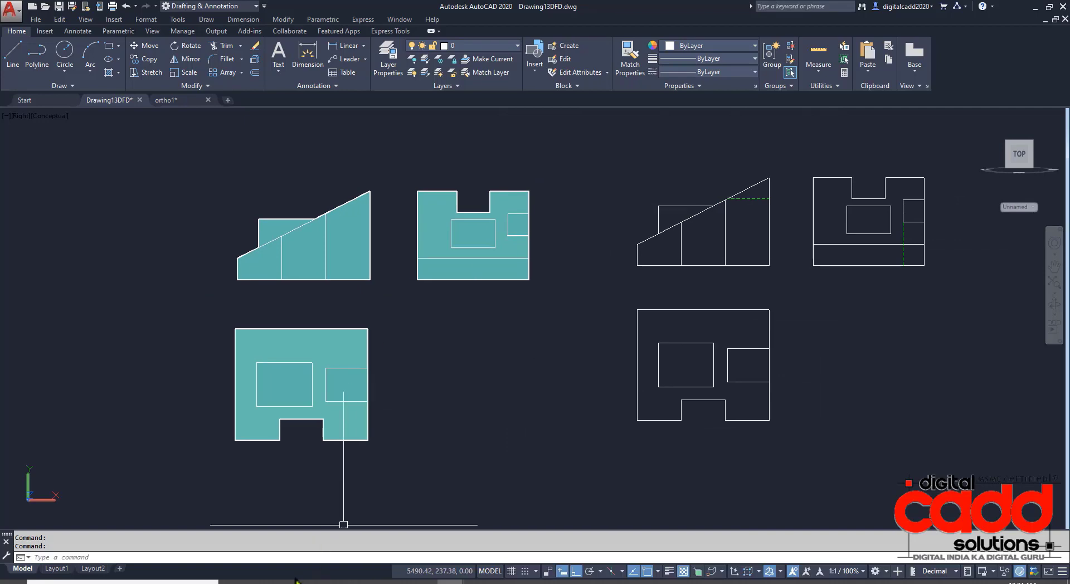
pyautogui.hotkey('alt', 'Tab')
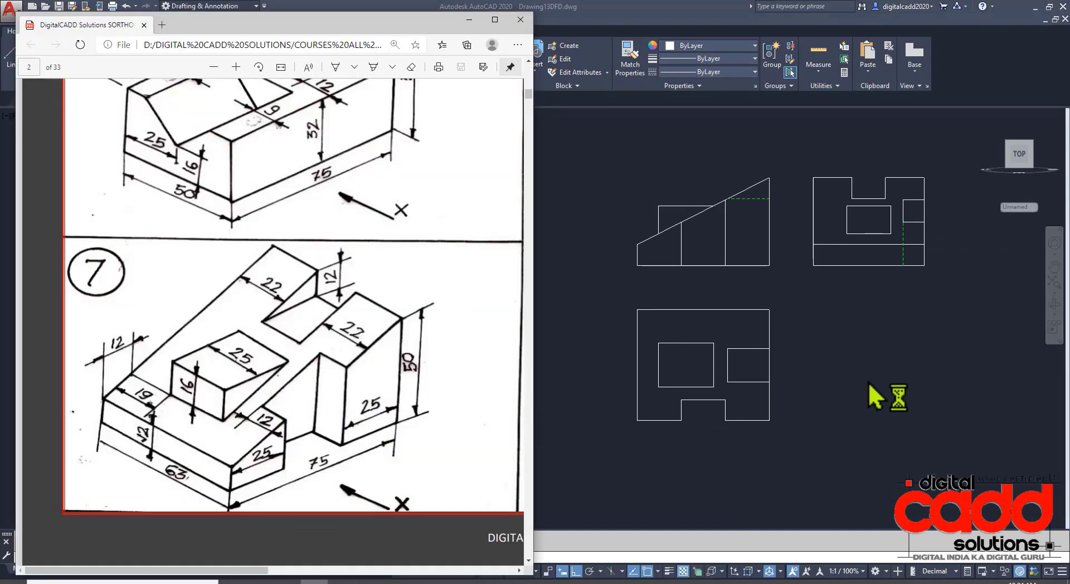
pyautogui.scroll(-1, 234, 379)
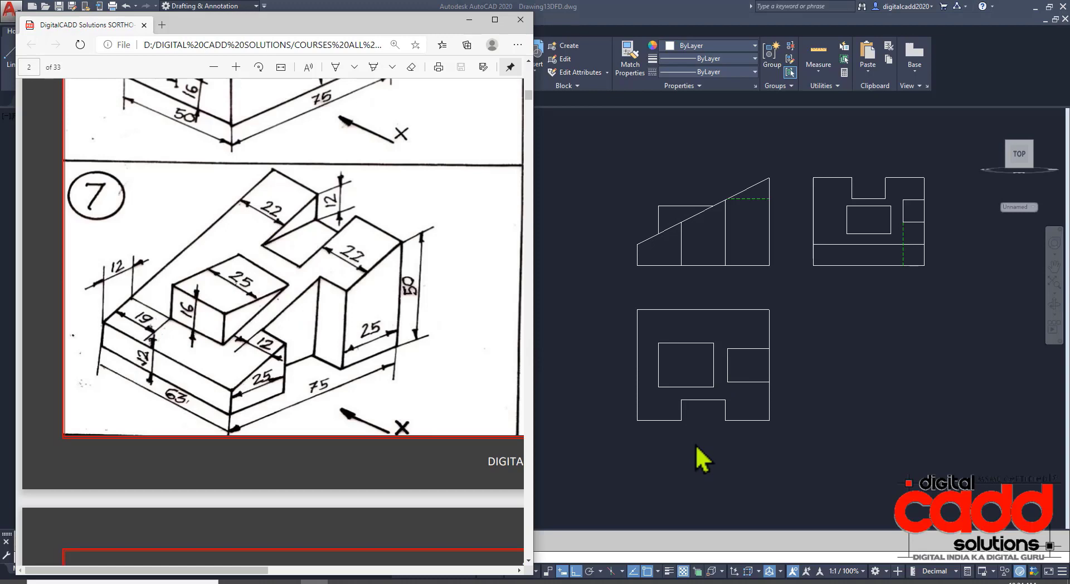
pyautogui.click(573, 216)
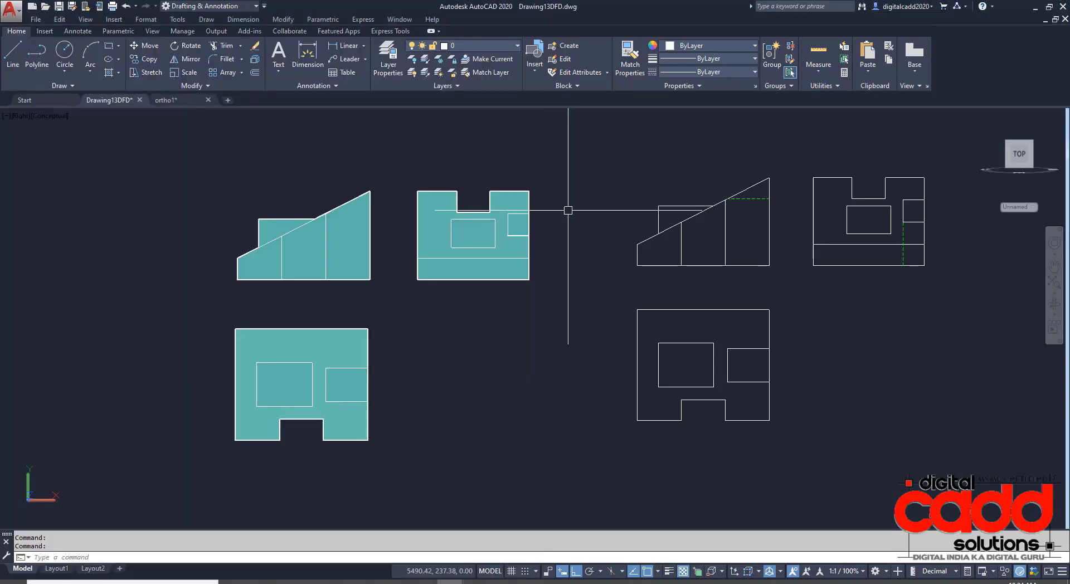
pyautogui.moveTo(278, 358)
pyautogui.mouseDown(button='middle')
pyautogui.moveTo(645, 358)
pyautogui.moveTo(670, 335)
pyautogui.mouseUp(button='middle')
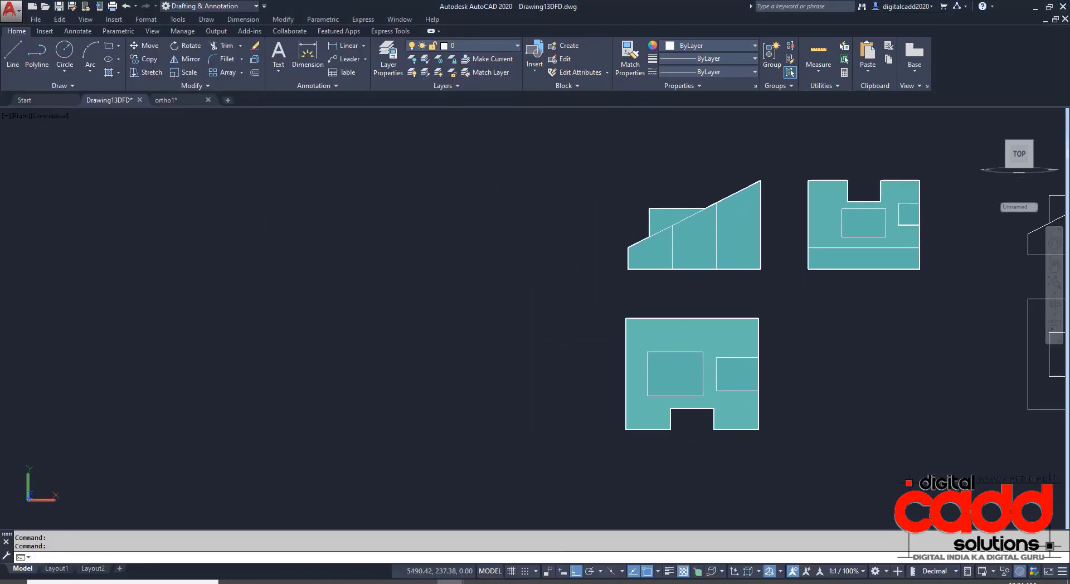
pyautogui.hotkey('alt', 'Tab')
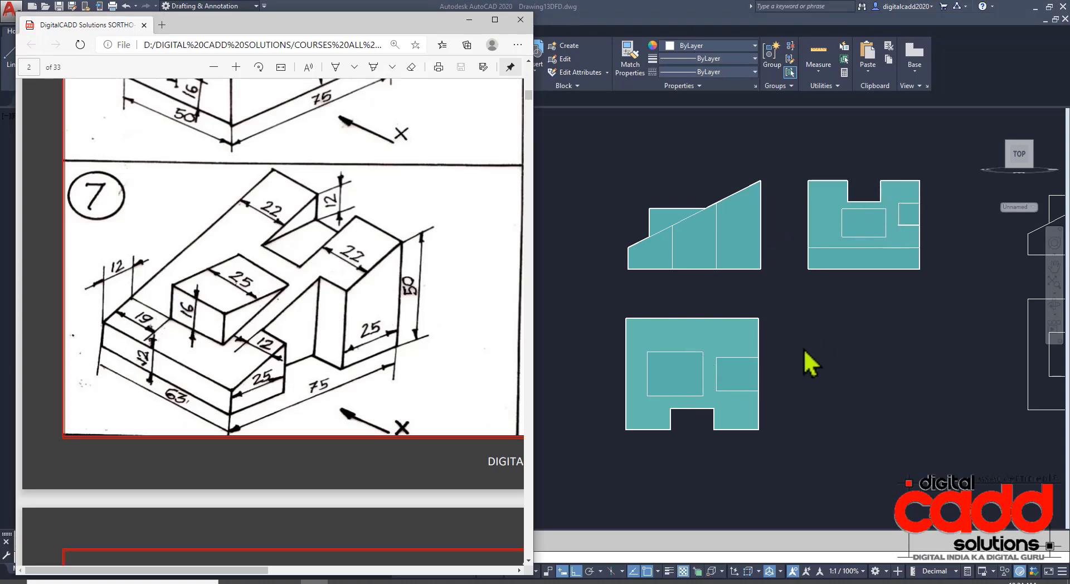
# Step: Return to Drawing13DFD and display the shaded exercise 7 views in the X-ray visual style
pyautogui.click(613, 203)
pyautogui.click(49, 116)
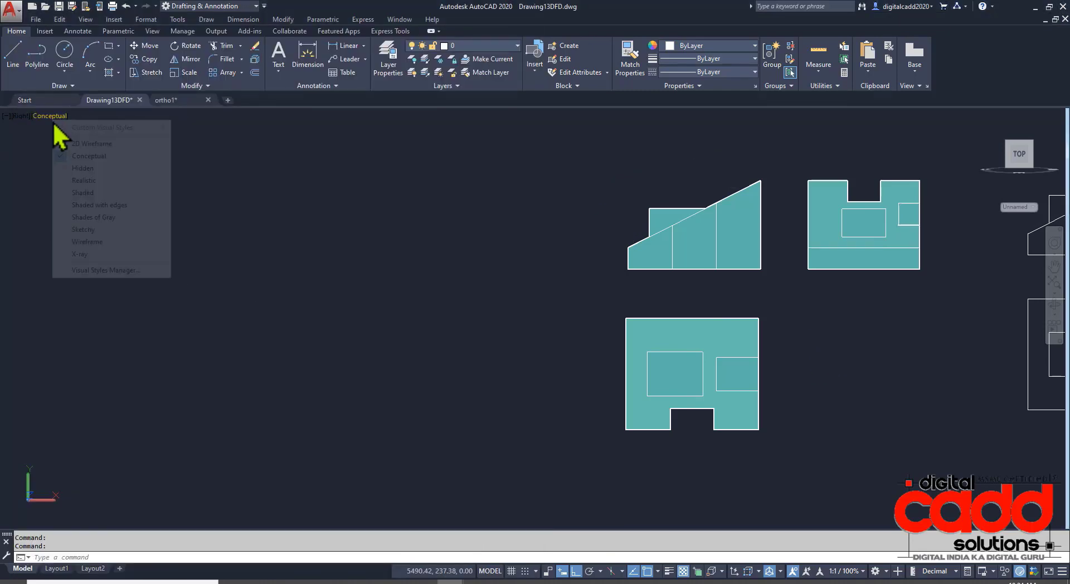
pyautogui.click(89, 254)
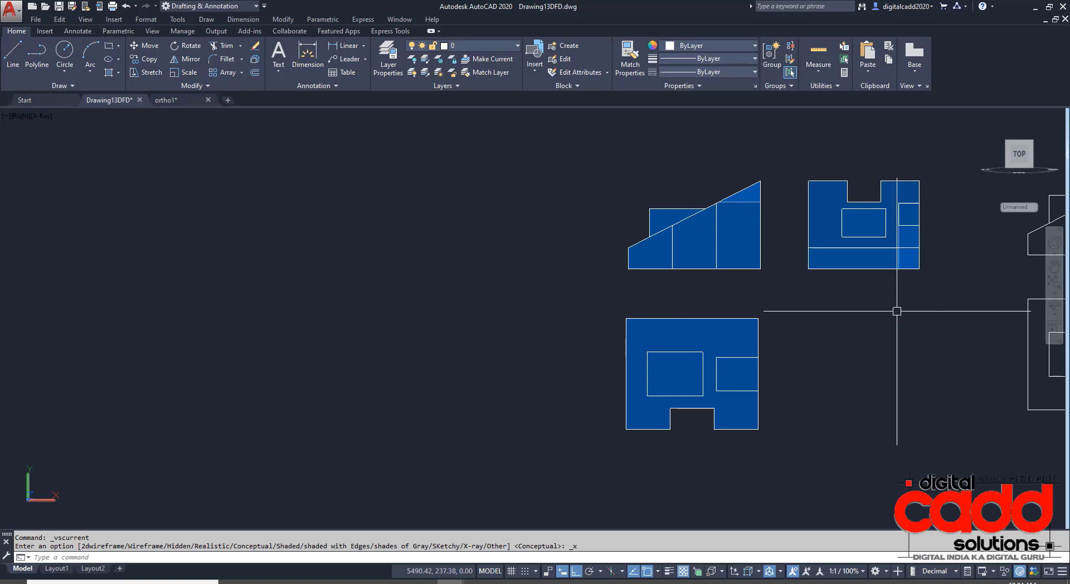
pyautogui.scroll(2, 896, 311)
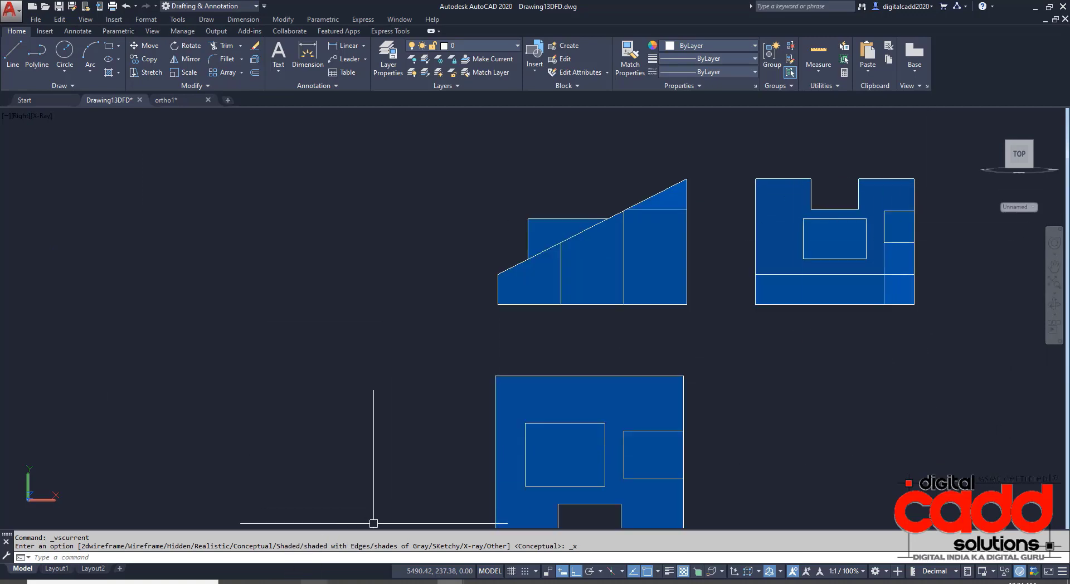
# Step: Compare exercise 7 in the reference PDF with the X-ray views and the line views with their green hidden lines
pyautogui.click(434, 580)
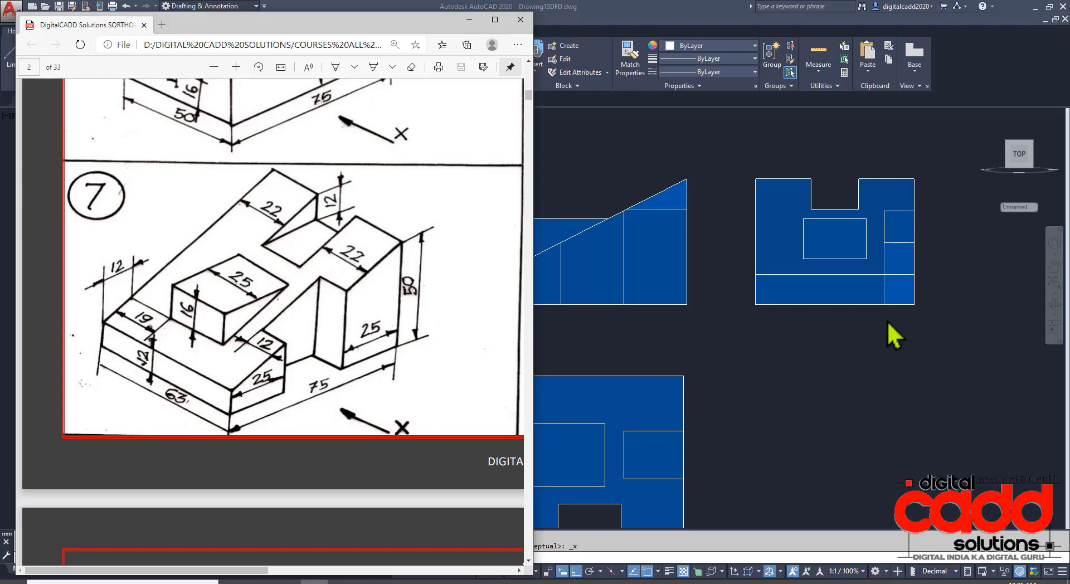
pyautogui.click(800, 366)
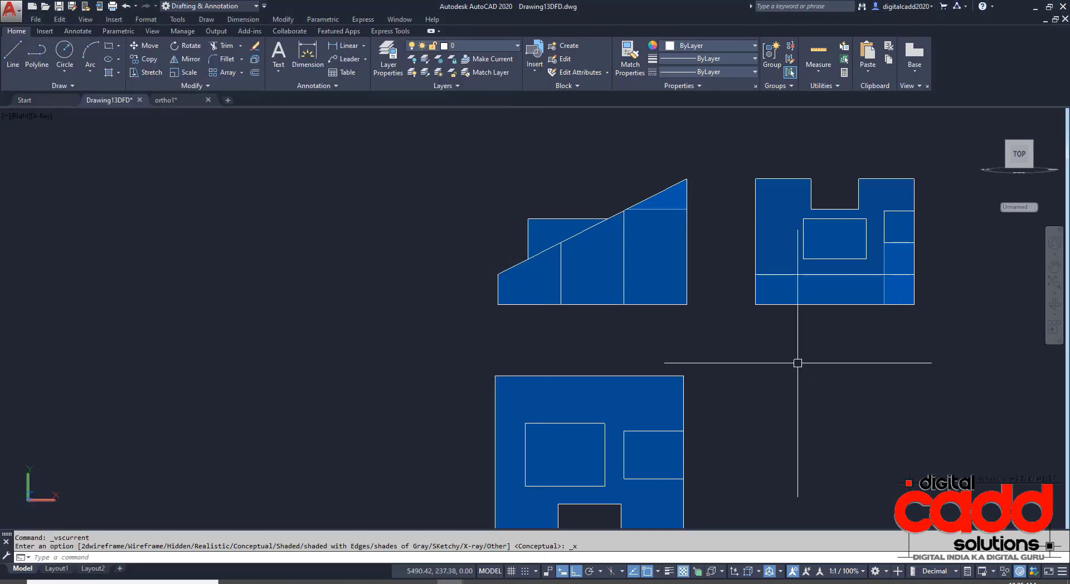
pyautogui.scroll(-3, 709, 327)
pyautogui.moveTo(710, 327); pyautogui.dragTo(359, 347, button='middle')
pyautogui.scroll(3, 574, 332)
pyautogui.scroll(4, 549, 293)
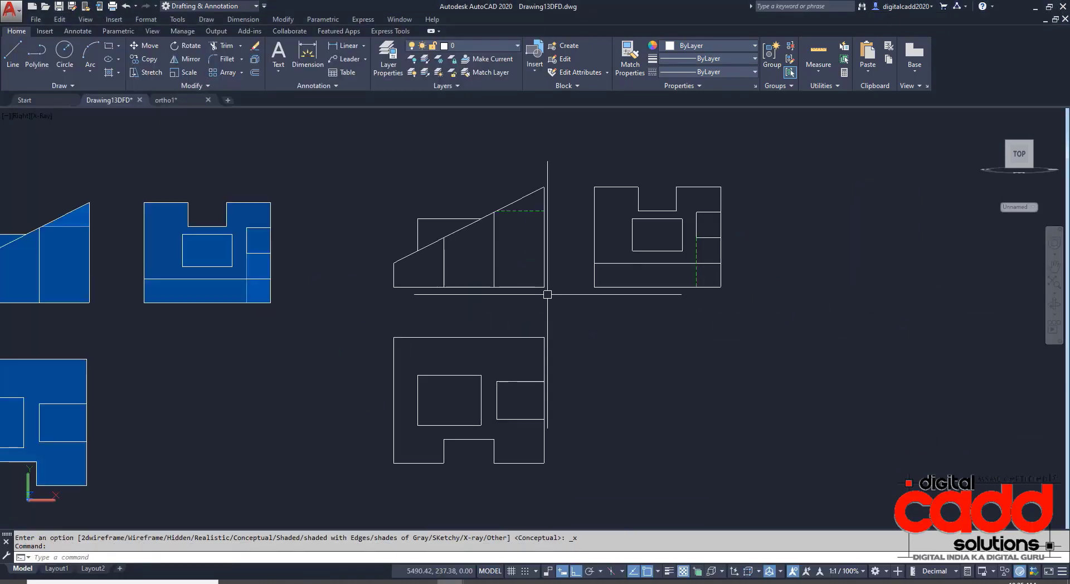
pyautogui.moveTo(568, 349)
pyautogui.mouseDown(button='middle')
pyautogui.moveTo(529, 304)
pyautogui.moveTo(509, 362)
pyautogui.moveTo(509, 318)
pyautogui.moveTo(528, 348)
pyautogui.moveTo(618, 356)
pyautogui.mouseUp(button='middle')
pyautogui.scroll(-1, 529, 304)
pyautogui.scroll(1, 547, 302)
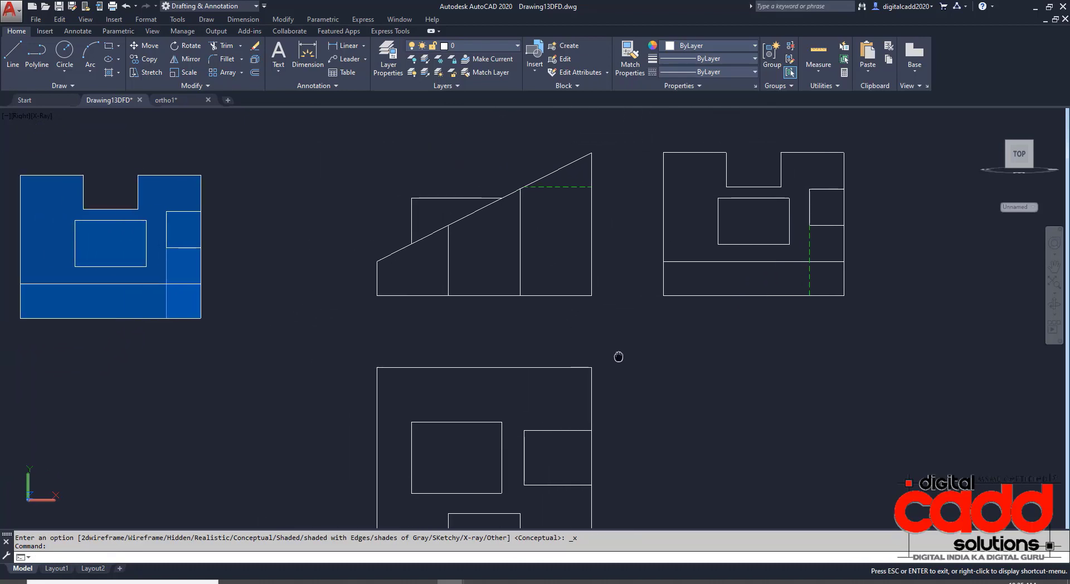
pyautogui.scroll(-3, 619, 334)
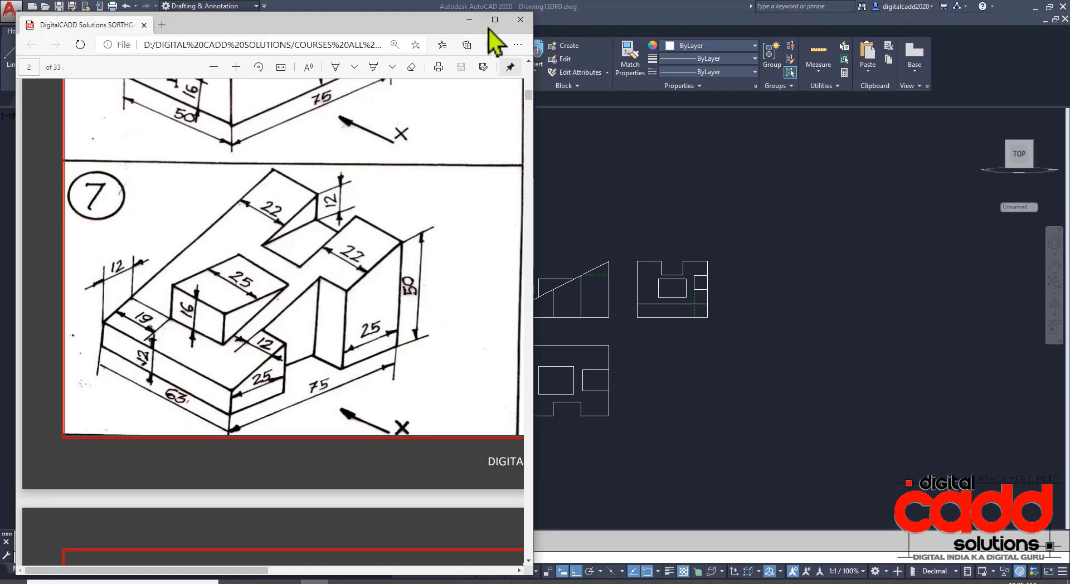
# Step: Enlarge the reference PDF window and examine isometric exercises 1 and 2 on page 2
pyautogui.click(495, 20)
pyautogui.scroll(10, 641, 334)
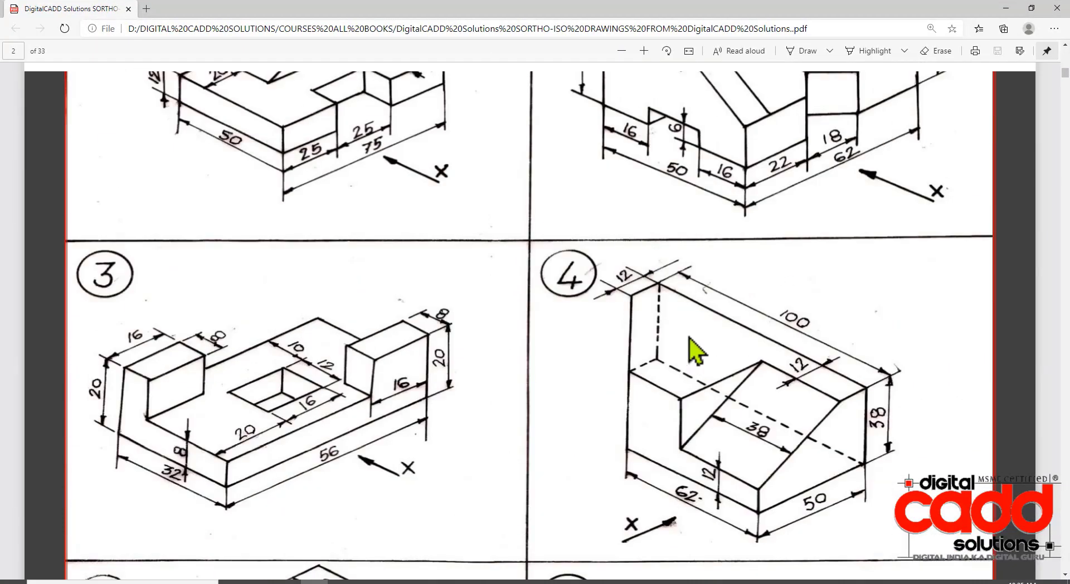
pyautogui.scroll(-3, 730, 407)
pyautogui.keyDown('ctrl'); pyautogui.scroll(1, 674, 432); pyautogui.keyUp('ctrl')
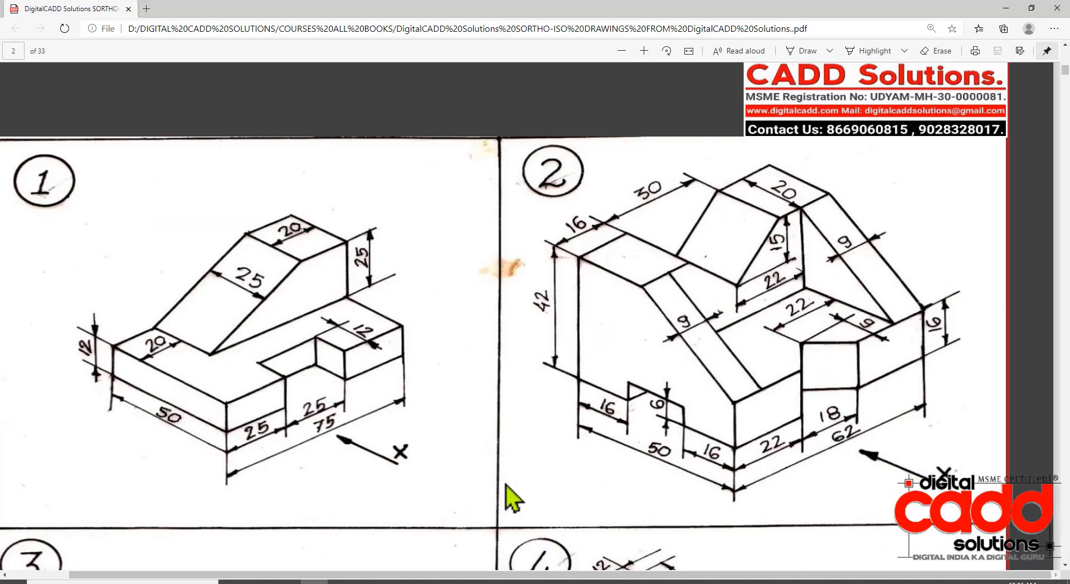
# Step: Switch back to Drawing13DFD and display the models in SE Isometric view with the Conceptual visual style
pyautogui.moveTo(451, 580)
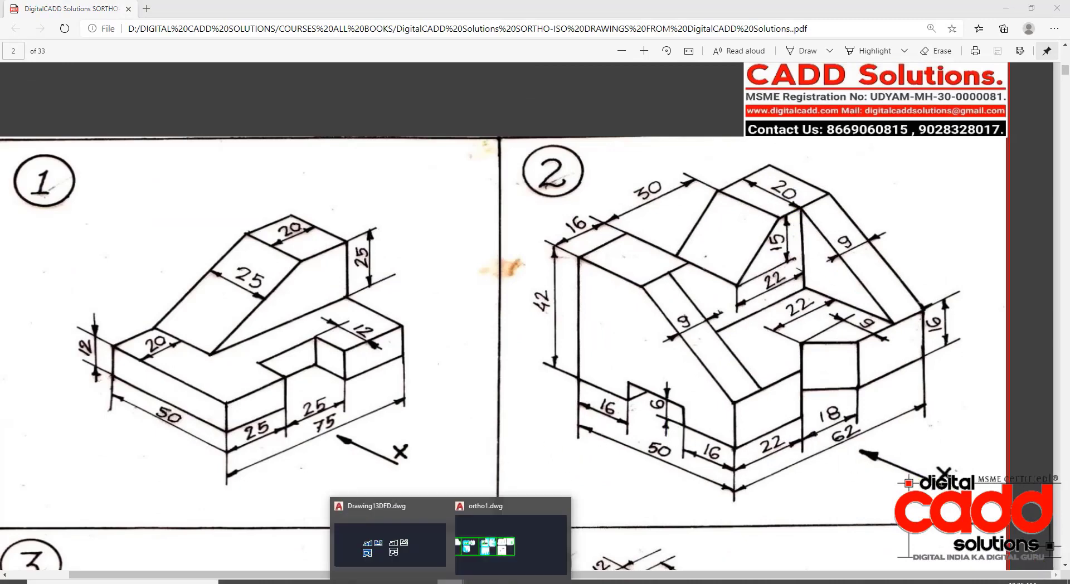
pyautogui.click(412, 551)
pyautogui.scroll(-5, 501, 383)
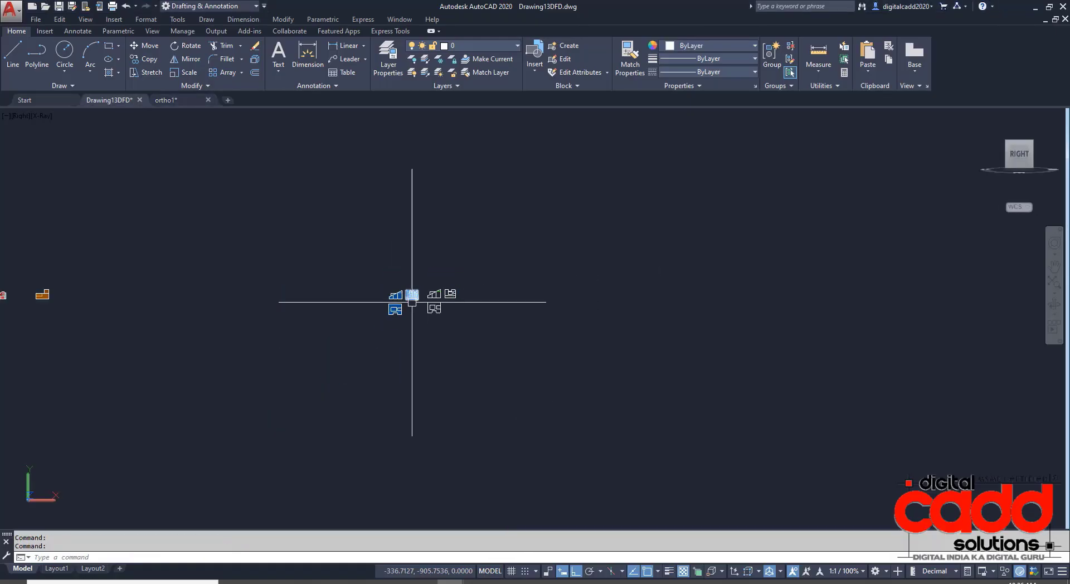
pyautogui.hotkey('ctrl', 'Tab')
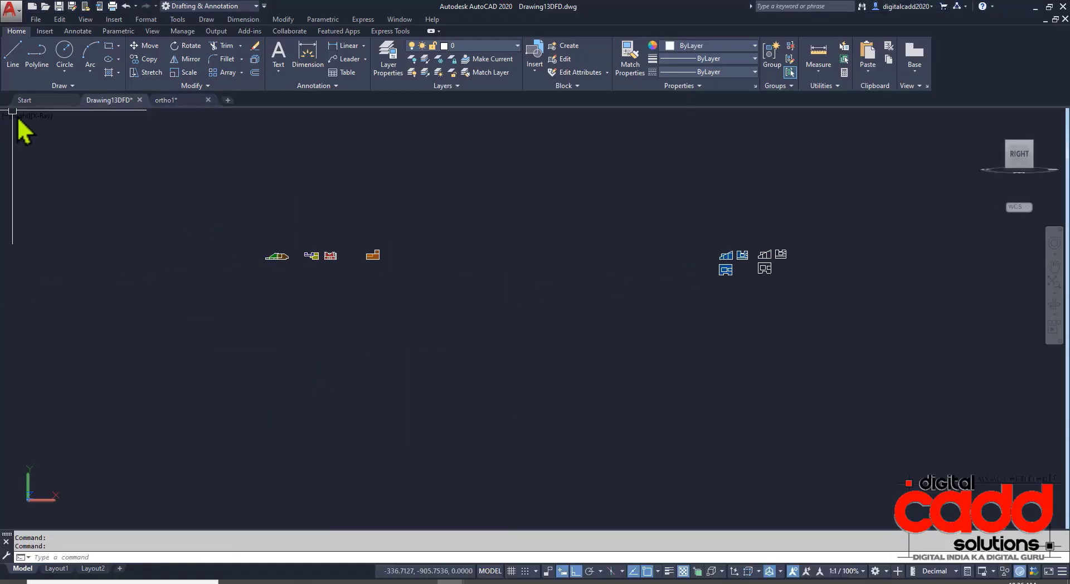
pyautogui.click(20, 117)
pyautogui.click(56, 230)
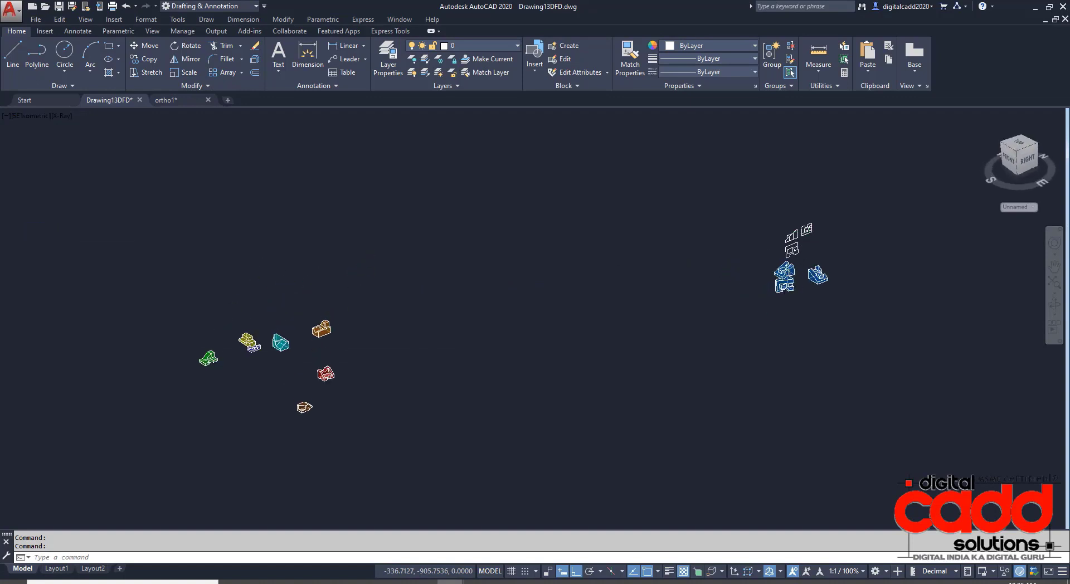
pyautogui.click(62, 116)
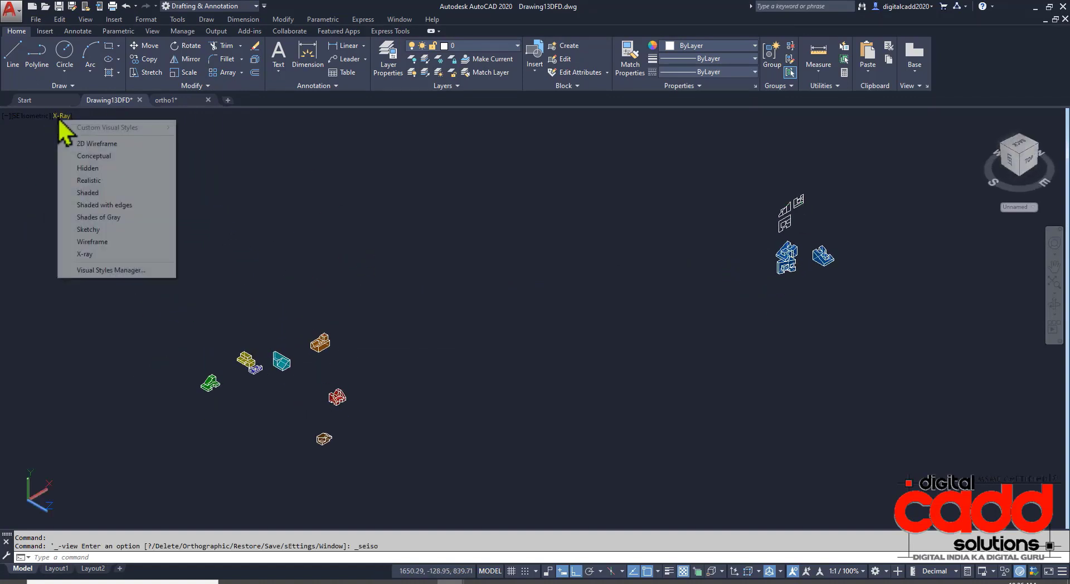
pyautogui.click(104, 157)
# Step: Copy the red exercise 2 solid about 1229 units along the X axis into the empty area
pyautogui.scroll(8, 332, 396)
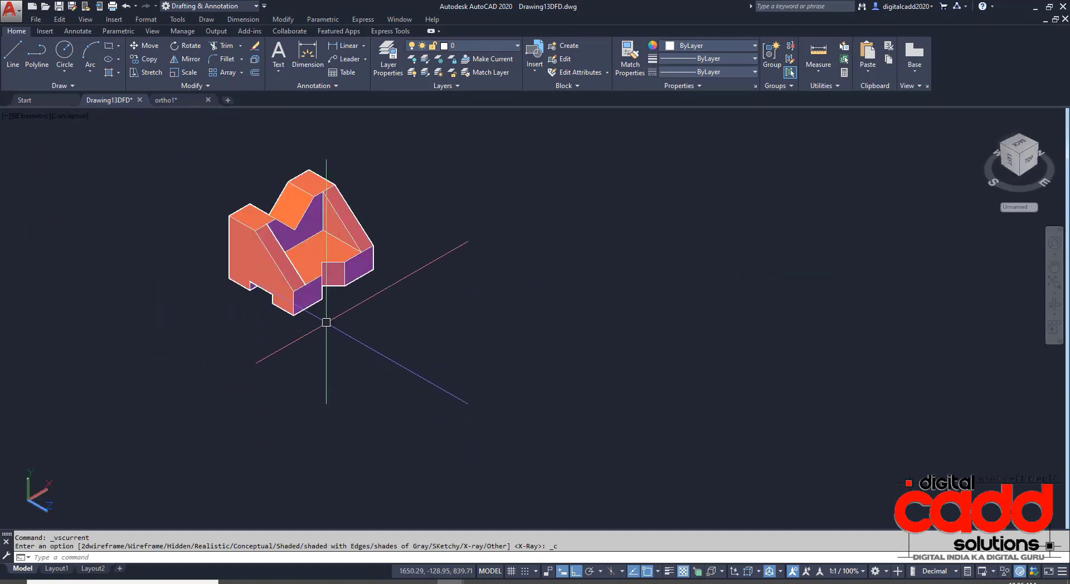
pyautogui.click(312, 262)
pyautogui.scroll(-6, 406, 433)
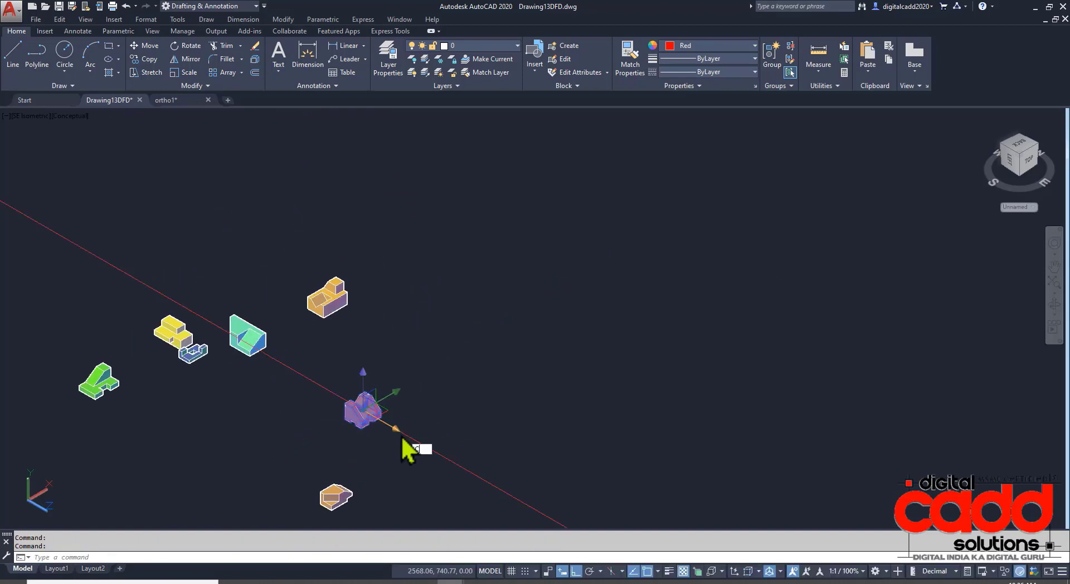
pyautogui.write('o')
pyautogui.press('Return')
pyautogui.click(302, 467)
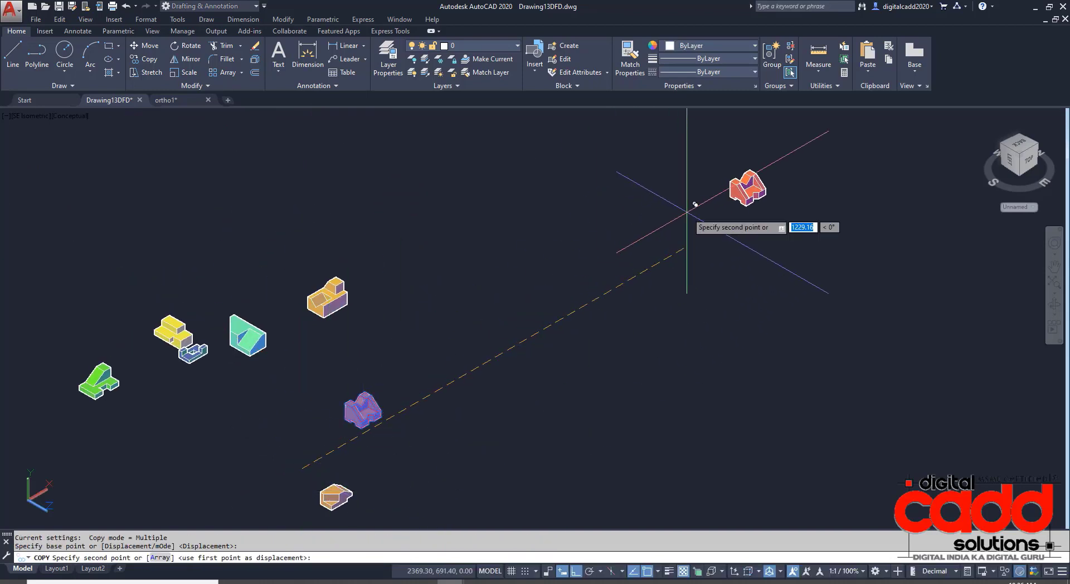
pyautogui.click(687, 211)
pyautogui.moveTo(687, 212); pyautogui.dragTo(390, 354, button='middle')
pyautogui.press('Return')
pyautogui.scroll(5, 429, 344)
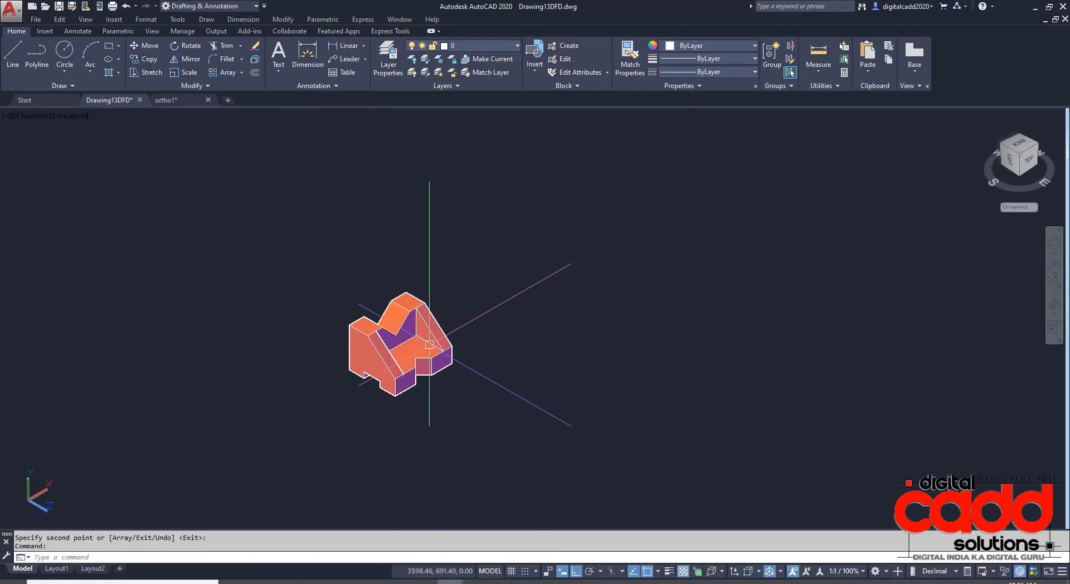
# Step: Copy the isolated red solid about 108 units in the +Z direction
pyautogui.click(429, 344)
pyautogui.write('co')
pyautogui.press('Return')
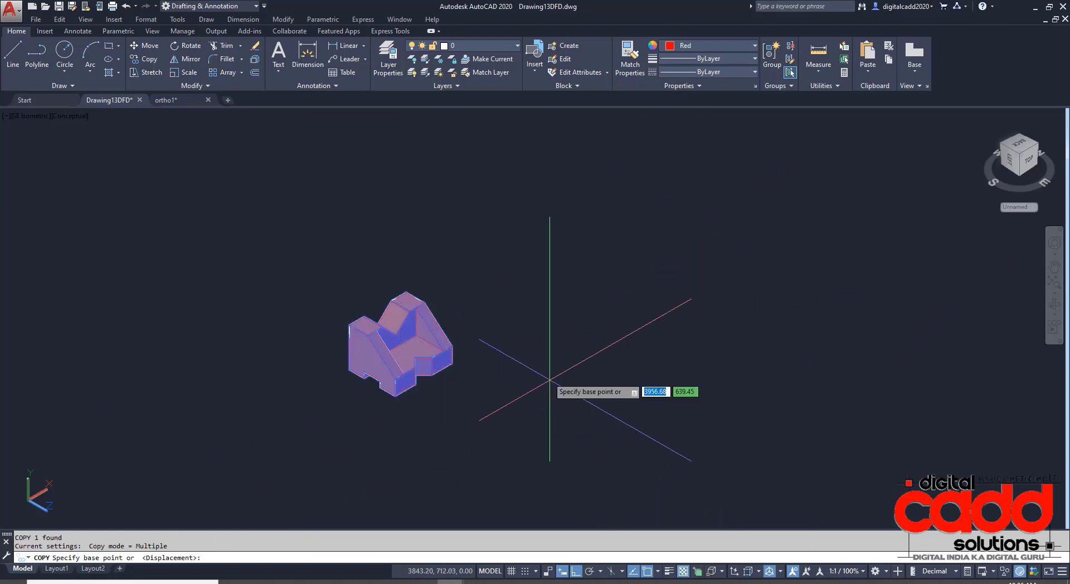
pyautogui.click(545, 352)
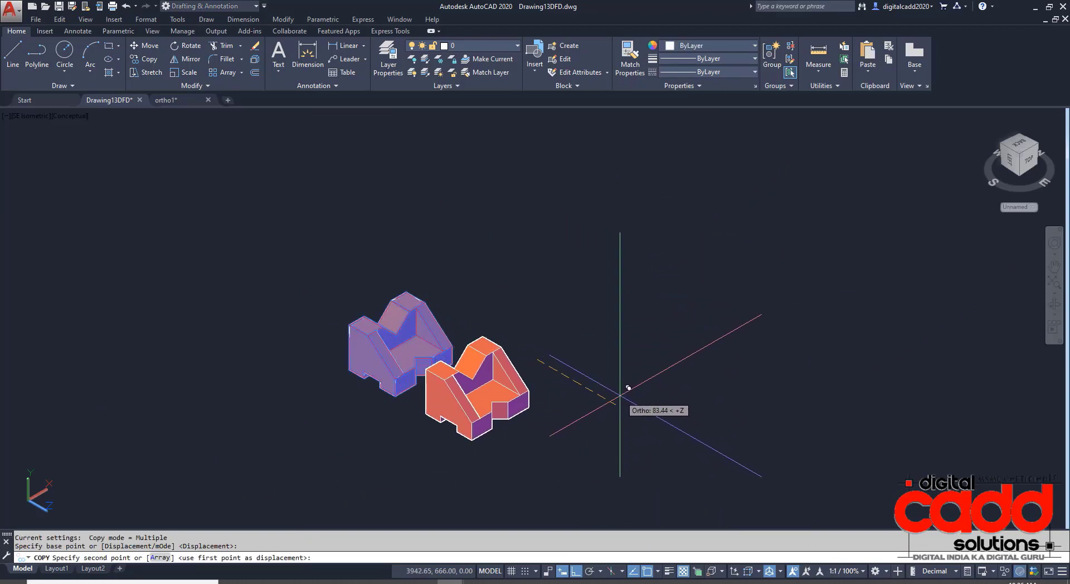
pyautogui.click(649, 398)
pyautogui.press('Return')
# Step: Copy the same original red solid about 132 units along the X axis
pyautogui.press('Return')
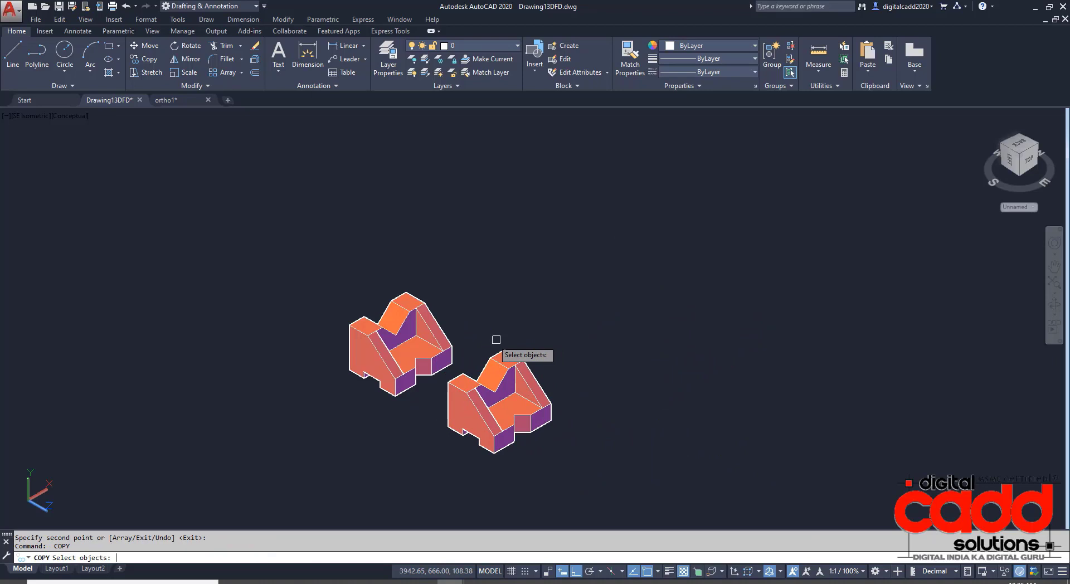
pyautogui.click(439, 350)
pyautogui.press('Return')
pyautogui.click(539, 342)
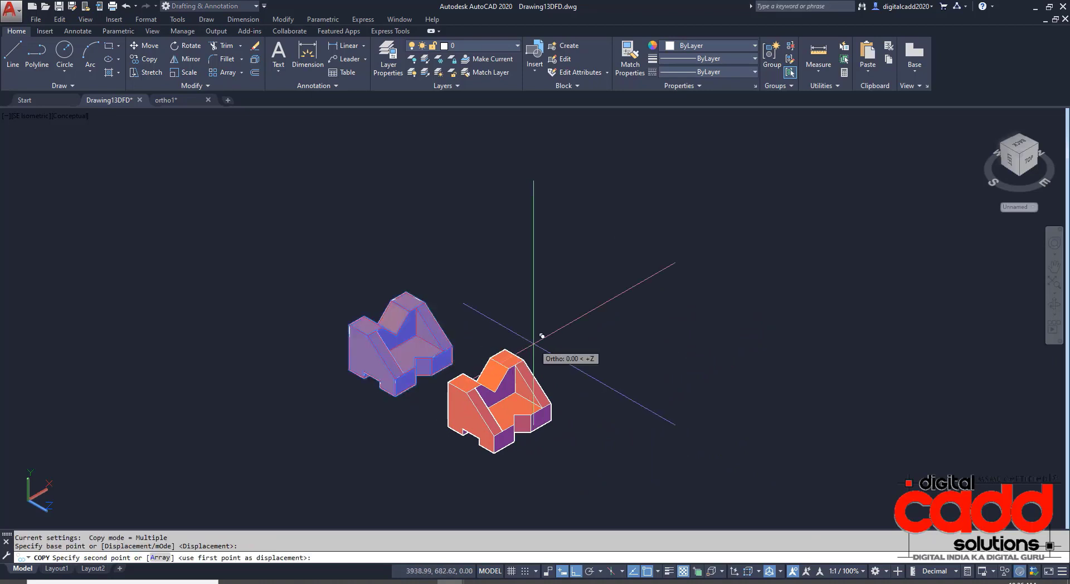
pyautogui.click(649, 292)
pyautogui.press('Return')
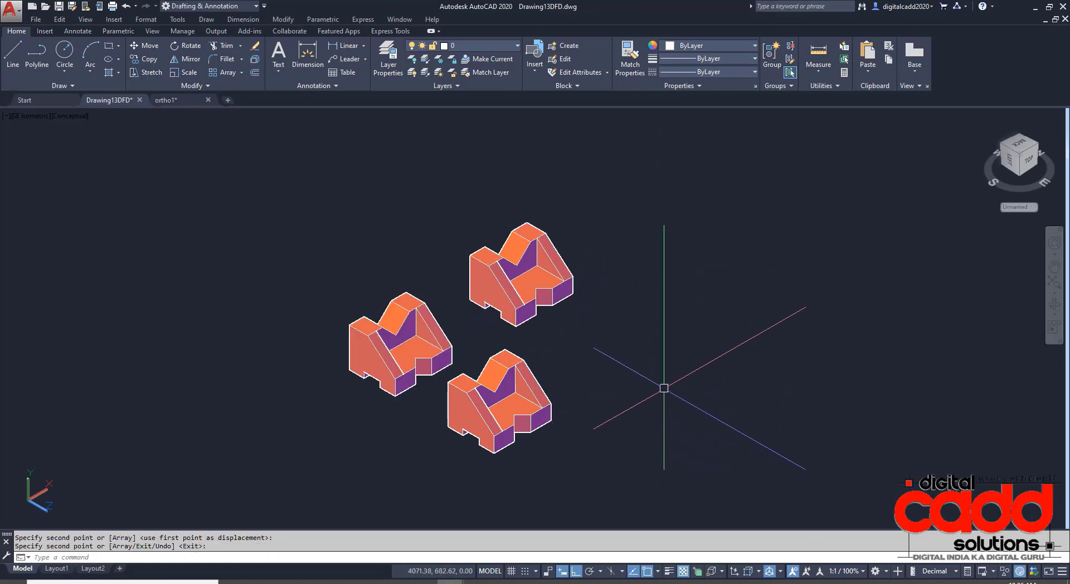
# Step: Rotate the red copy offset along Z by 270° about a horizontal axis with 3DROTATE
pyautogui.moveTo(613, 404); pyautogui.dragTo(542, 398, button='middle')
pyautogui.click(481, 399)
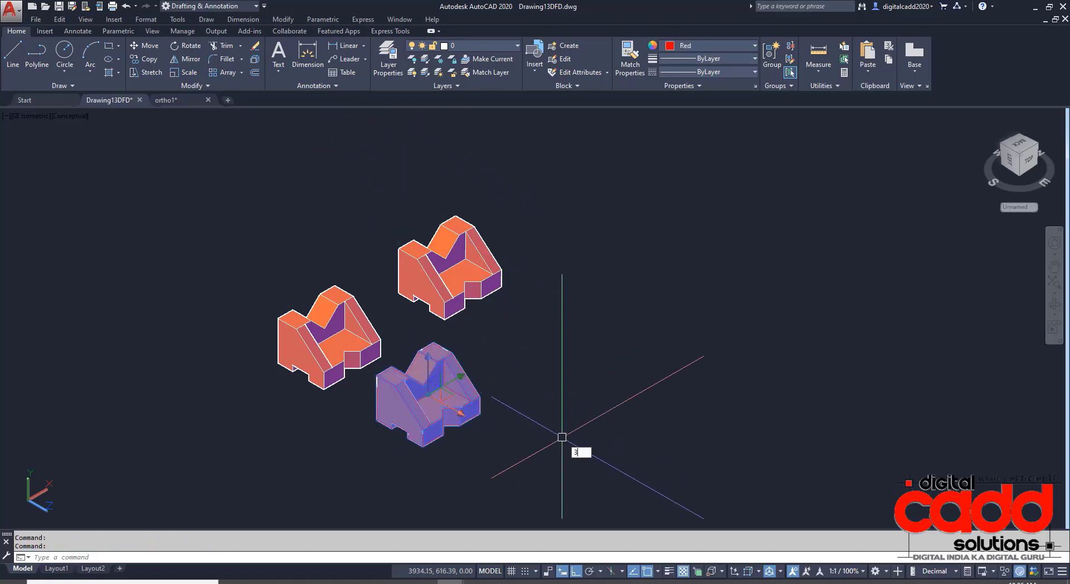
pyautogui.write('3DROTATE')
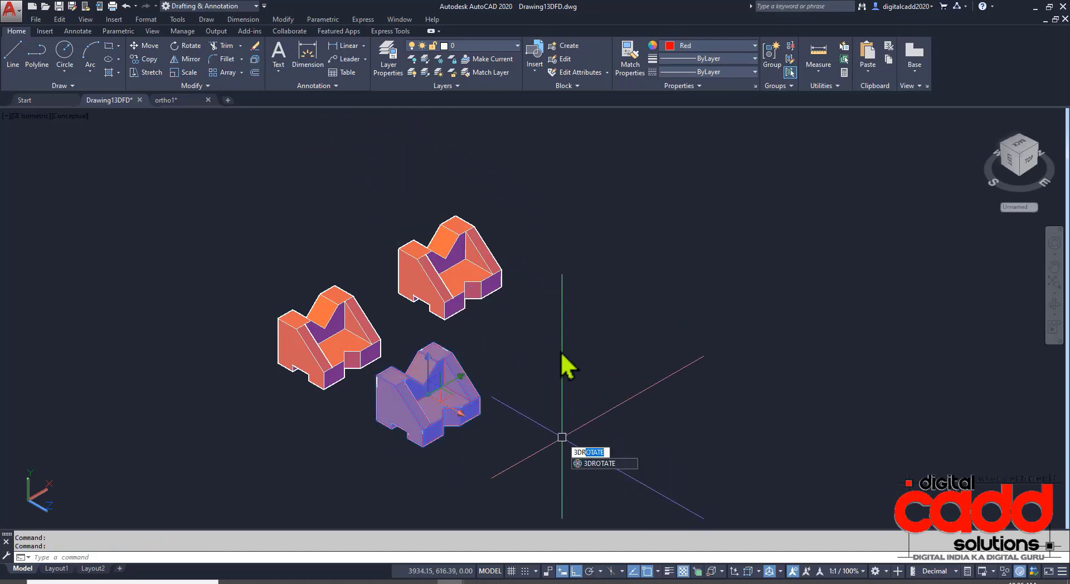
pyautogui.press('Return')
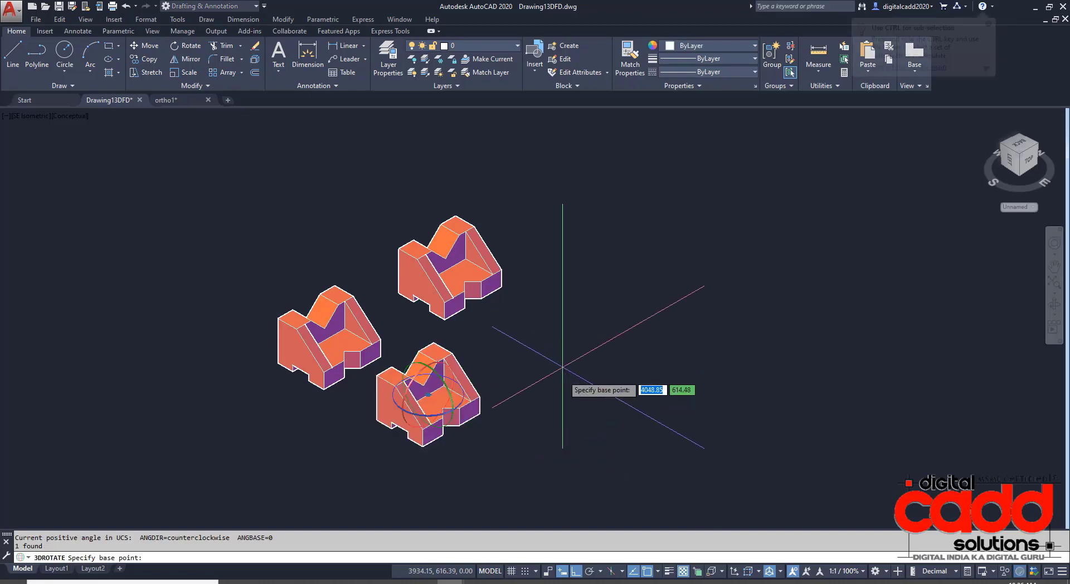
pyautogui.click(459, 414)
pyautogui.click(456, 406)
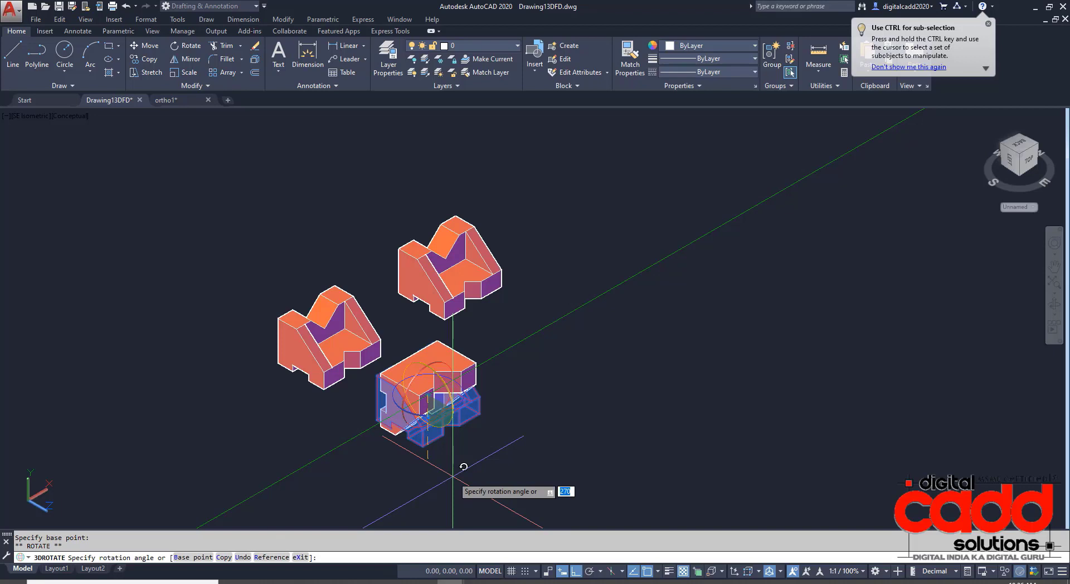
pyautogui.press('Escape')
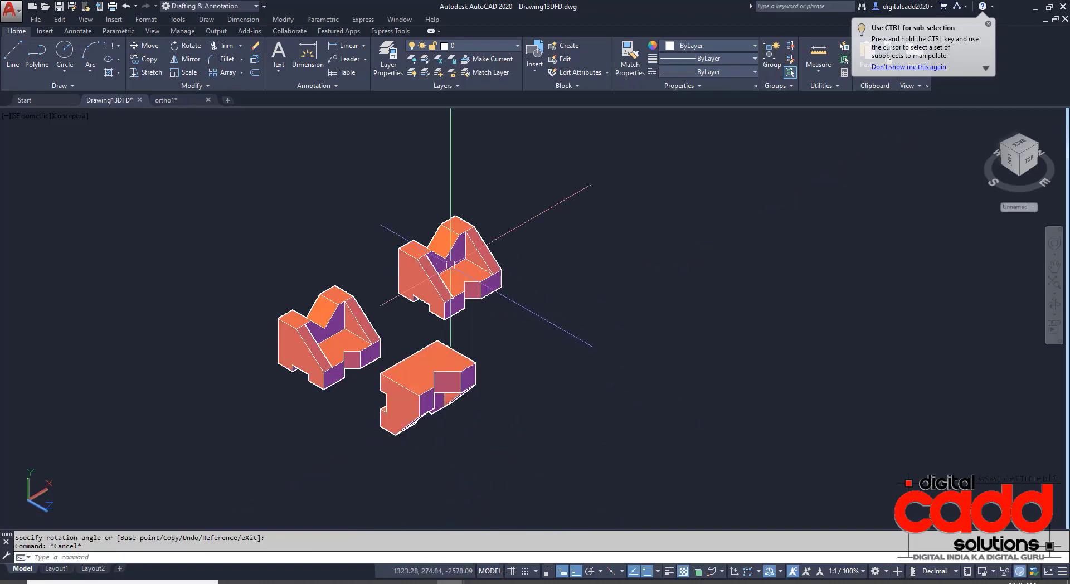
# Step: Rotate the red copy offset along X by 90° about its vertical axis with 3DROTATE
pyautogui.click(474, 251)
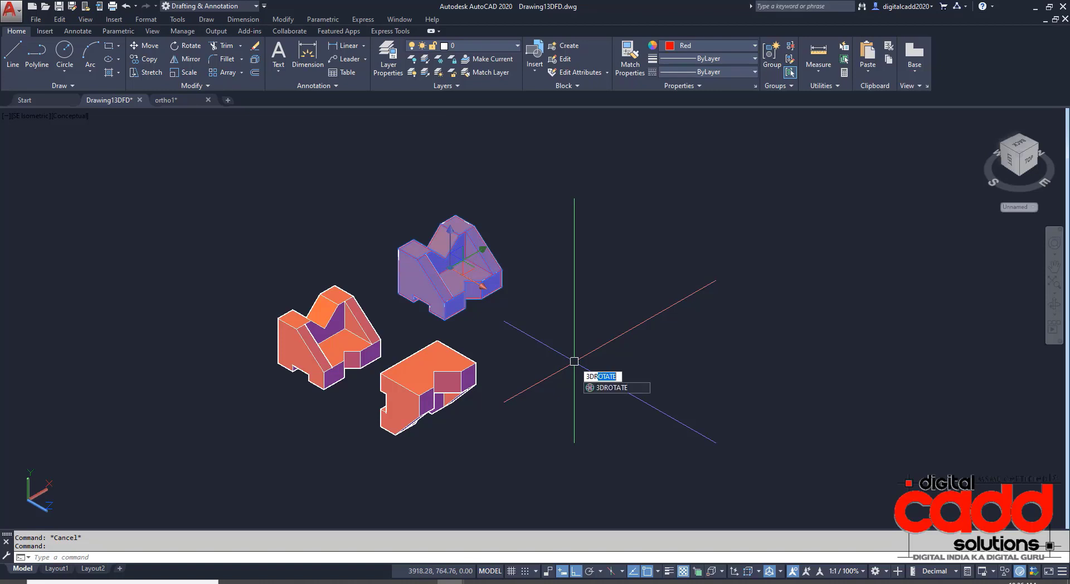
pyautogui.write('3DR')
pyautogui.press('Return')
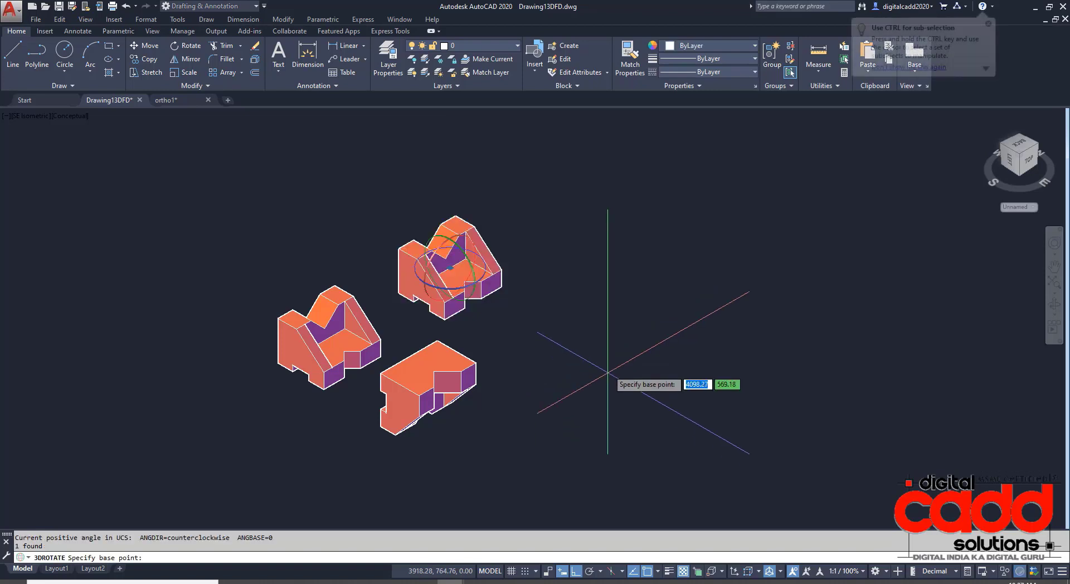
pyautogui.click(491, 283)
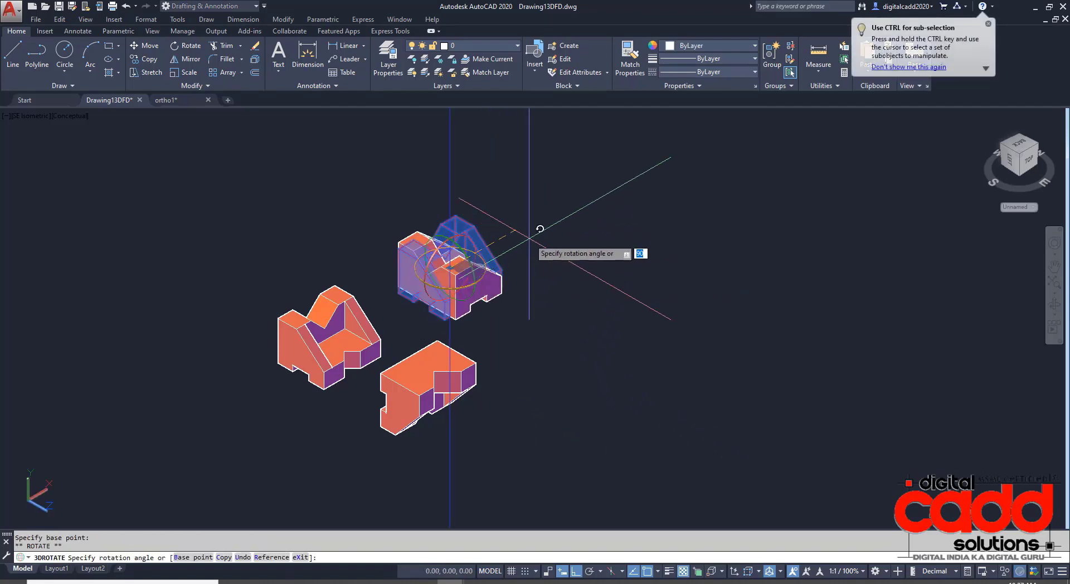
pyautogui.press('Escape')
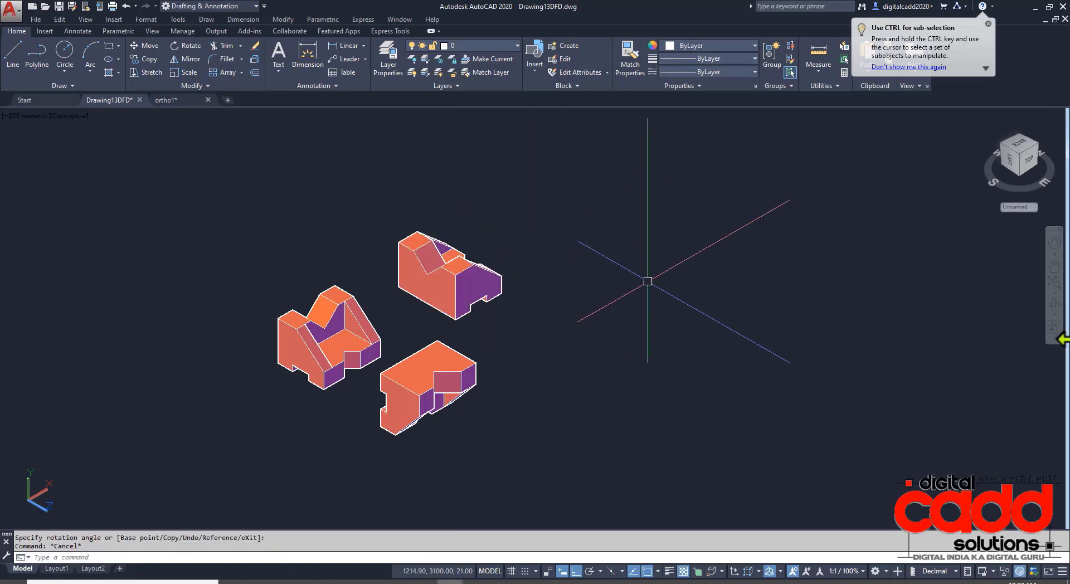
# Step: Orient the model to the Right view and turn the view 90° clockwise
pyautogui.moveTo(1050, 172); pyautogui.dragTo(1032, 166)
pyautogui.click(1031, 166)
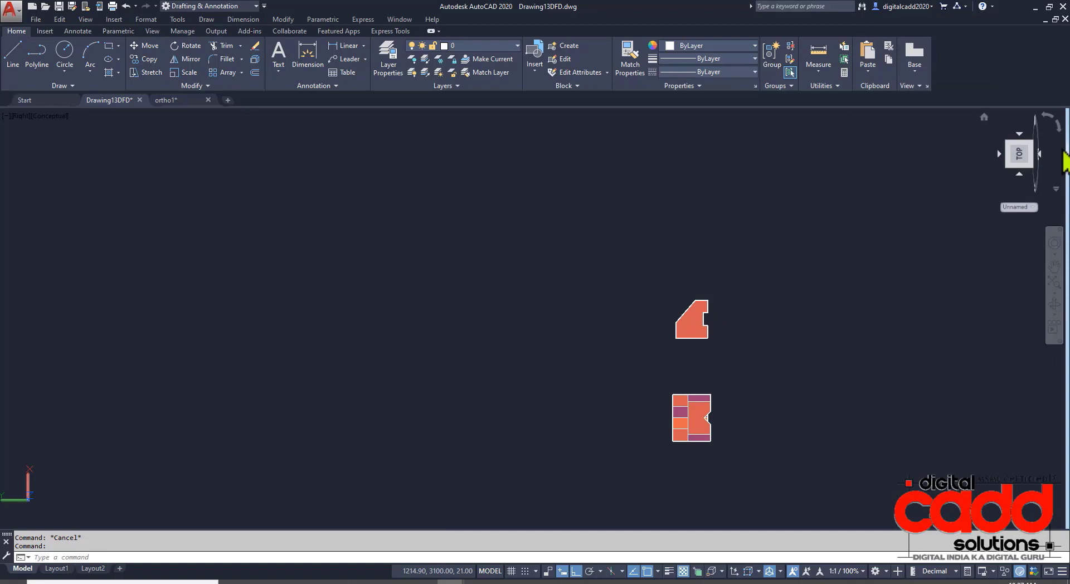
pyautogui.click(1058, 132)
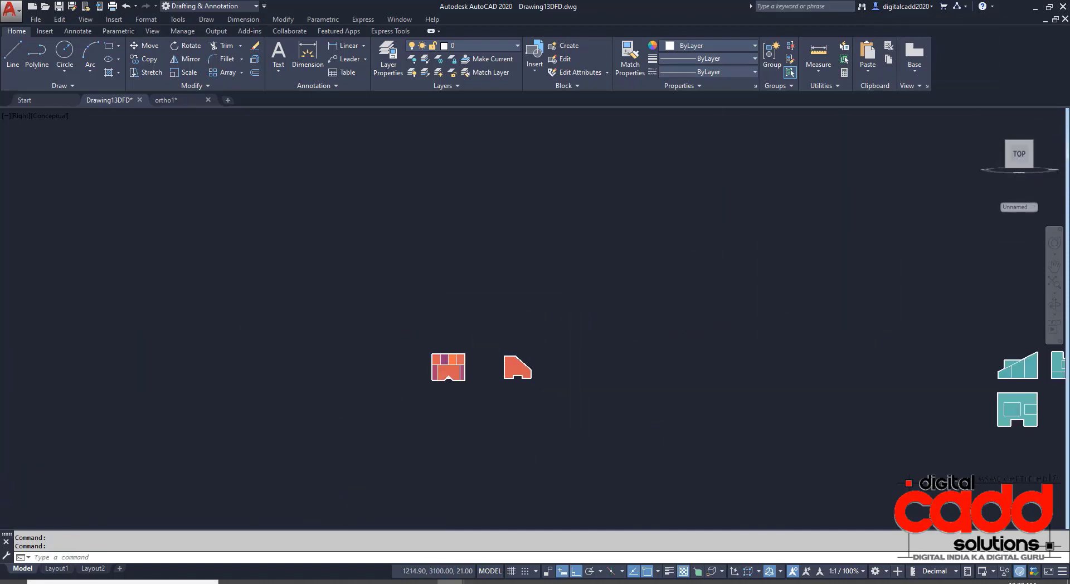
# Step: Move the top-view copy about 70 units down along the Z axis, below the front view
pyautogui.click(369, 376)
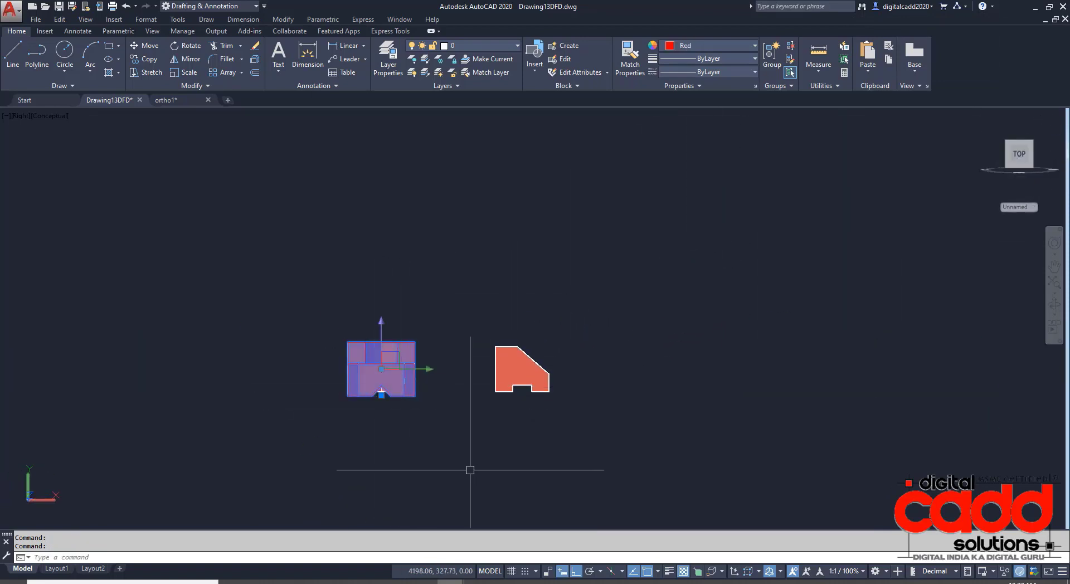
pyautogui.click(381, 325)
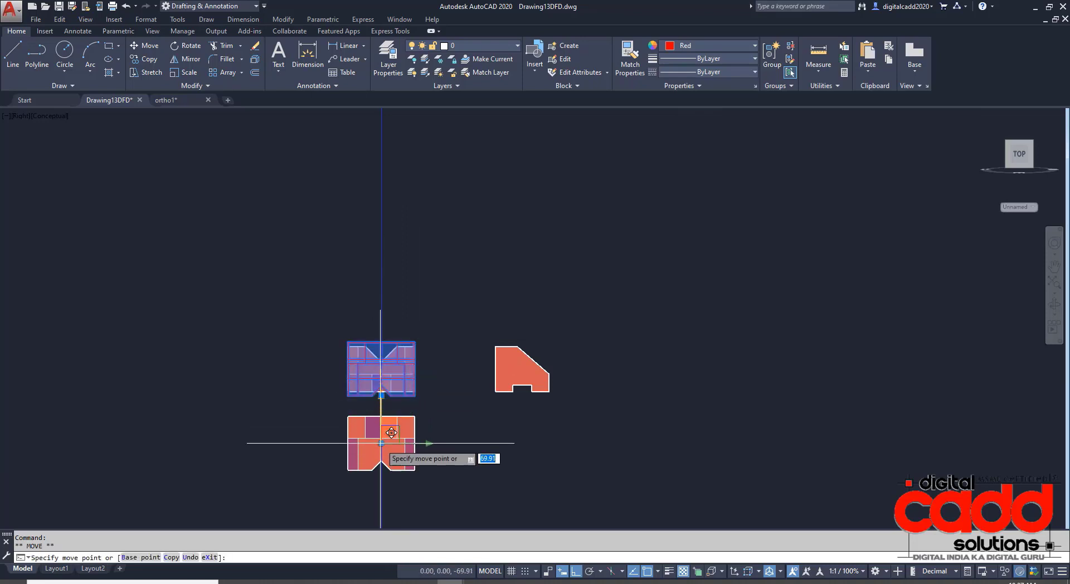
pyautogui.press('Escape')
pyautogui.scroll(5, 402, 495)
pyautogui.scroll(-4, 477, 366)
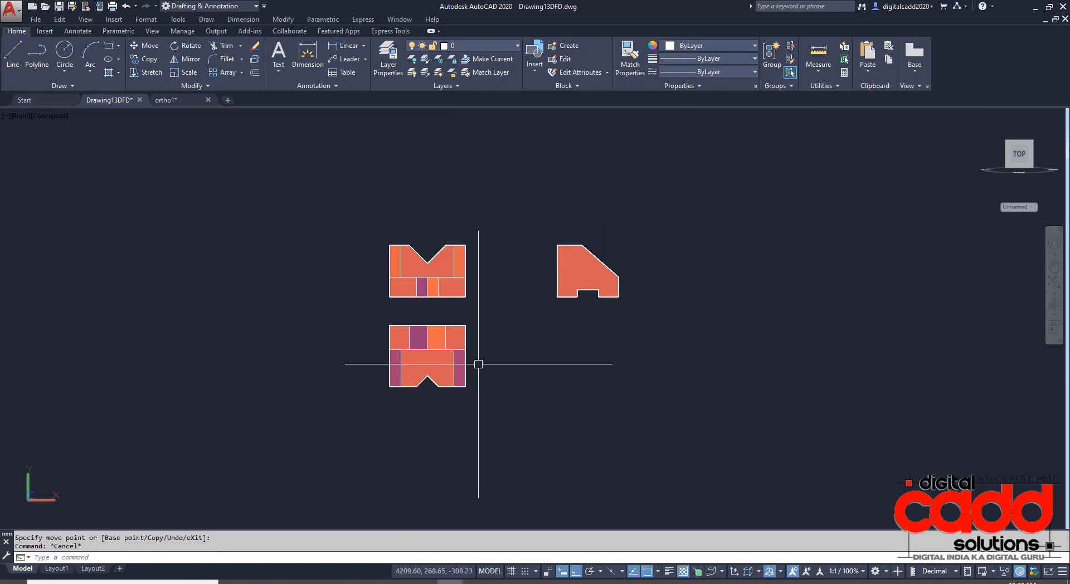
# Step: Move the side-view copy about 49 units along the Y axis, closer to the front view
pyautogui.click(535, 295)
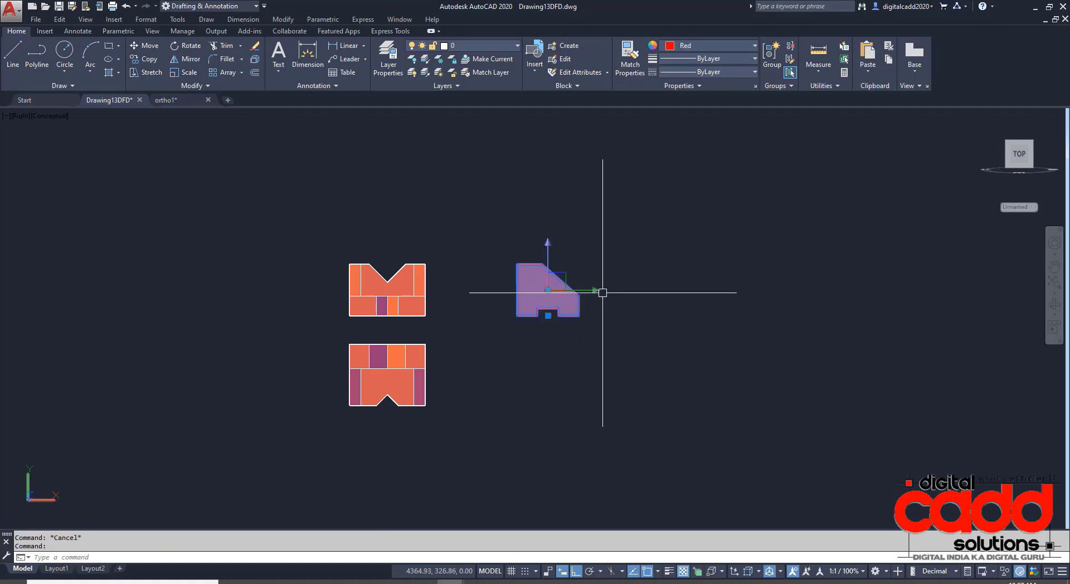
pyautogui.click(559, 278)
pyautogui.press('Escape')
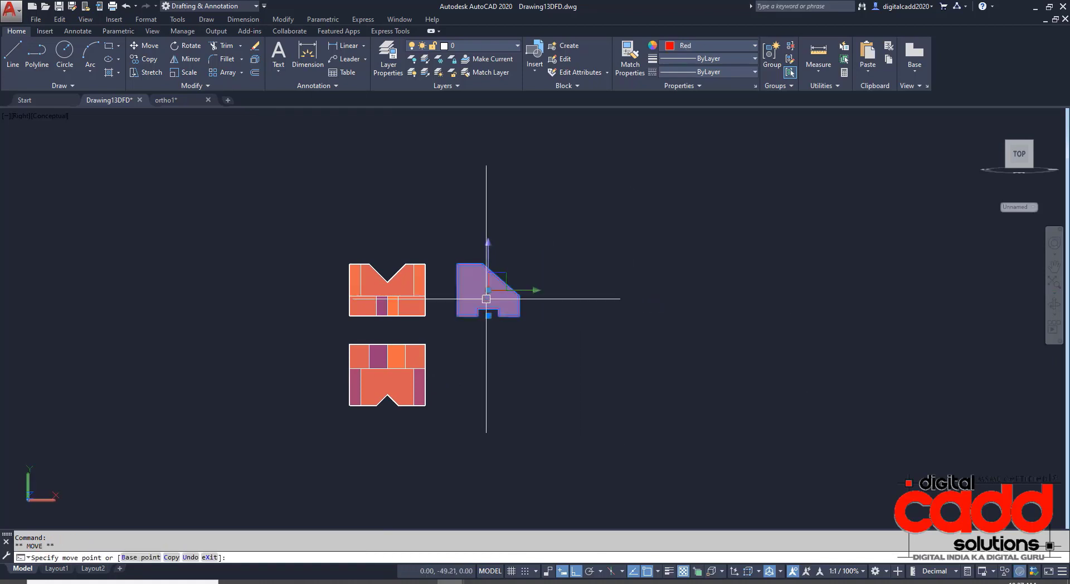
pyautogui.press('Escape')
pyautogui.scroll(2, 397, 306)
pyautogui.scroll(2, 544, 423)
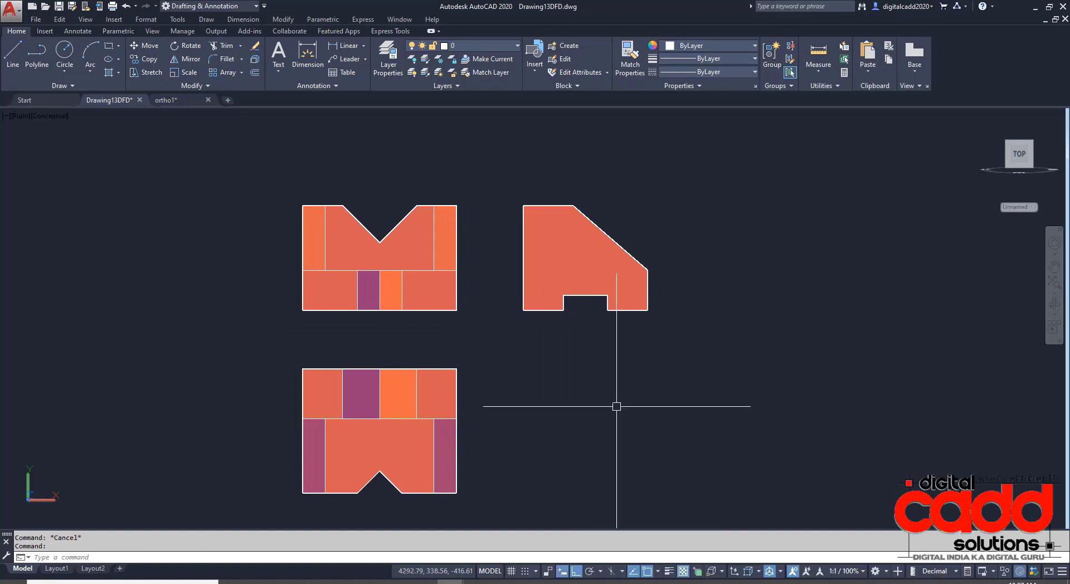
# Step: Switch to the PDF exercise sheet, restore it to a smaller window and bring exercise 2 into view
pyautogui.click(352, 234)
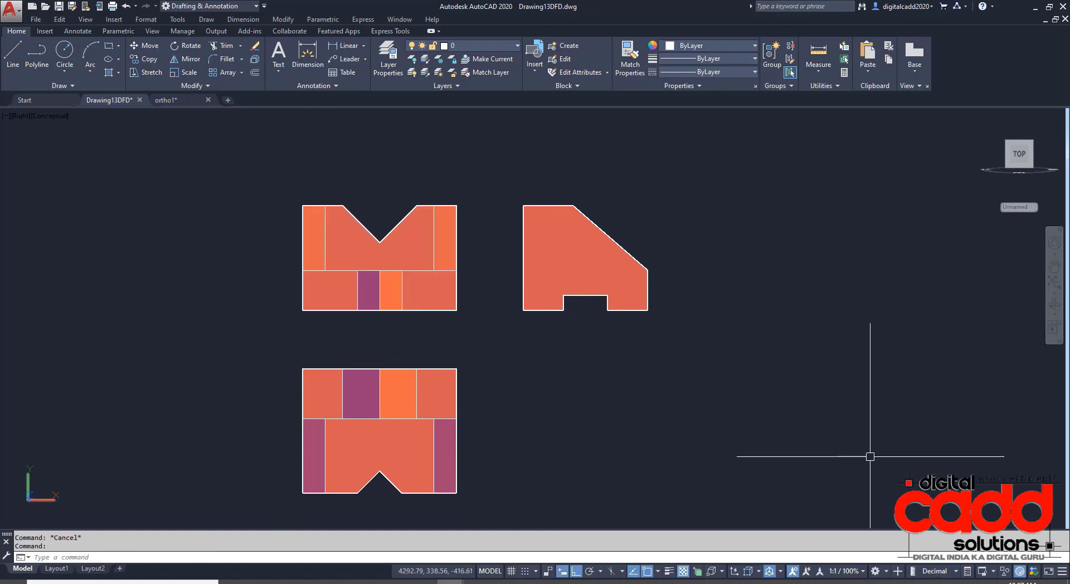
pyautogui.moveTo(620, 468); pyautogui.dragTo(933, 454, button='middle')
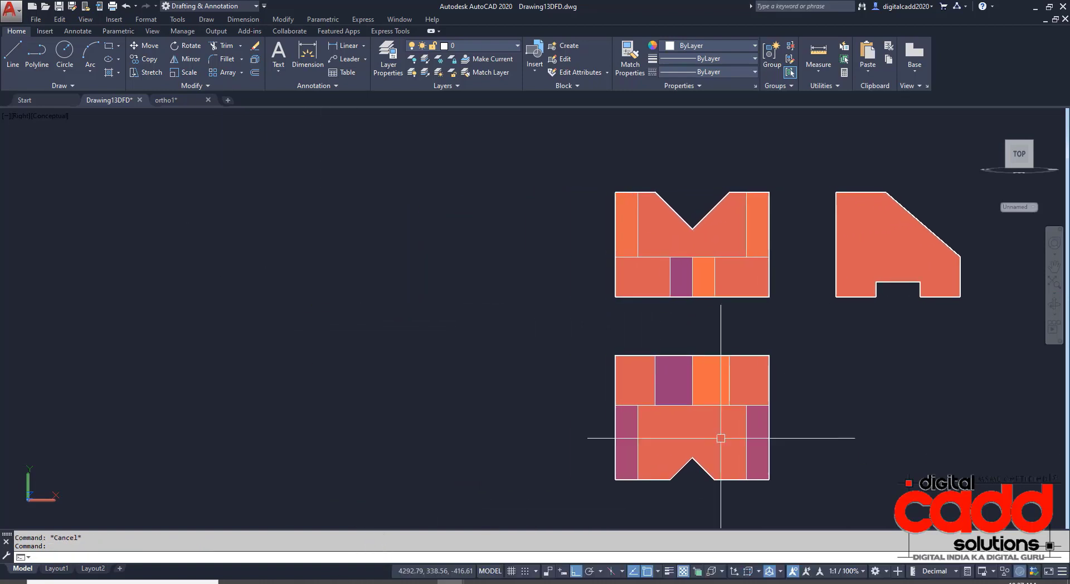
pyautogui.click(314, 581)
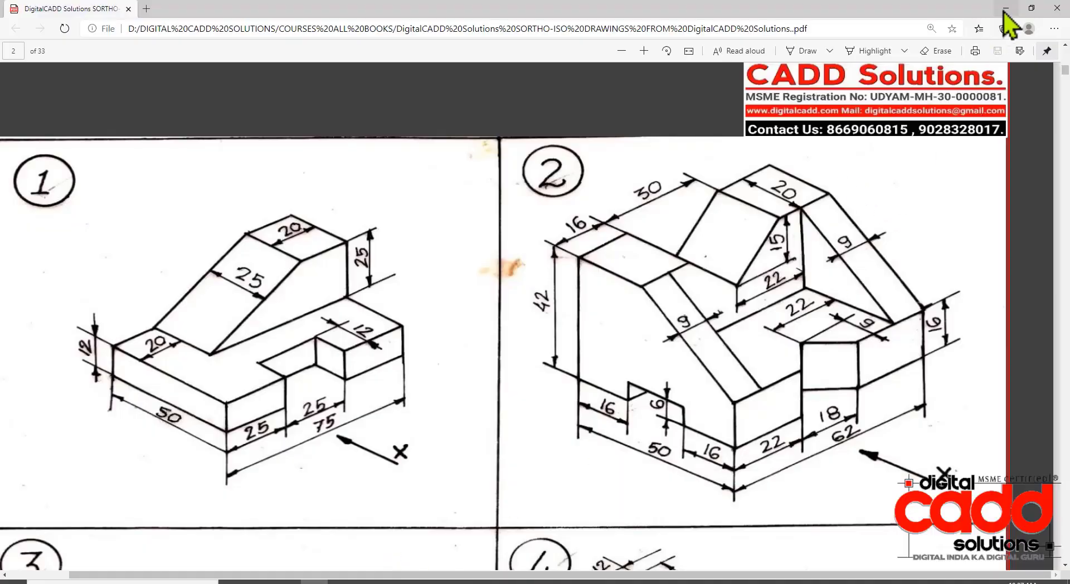
pyautogui.click(1031, 8)
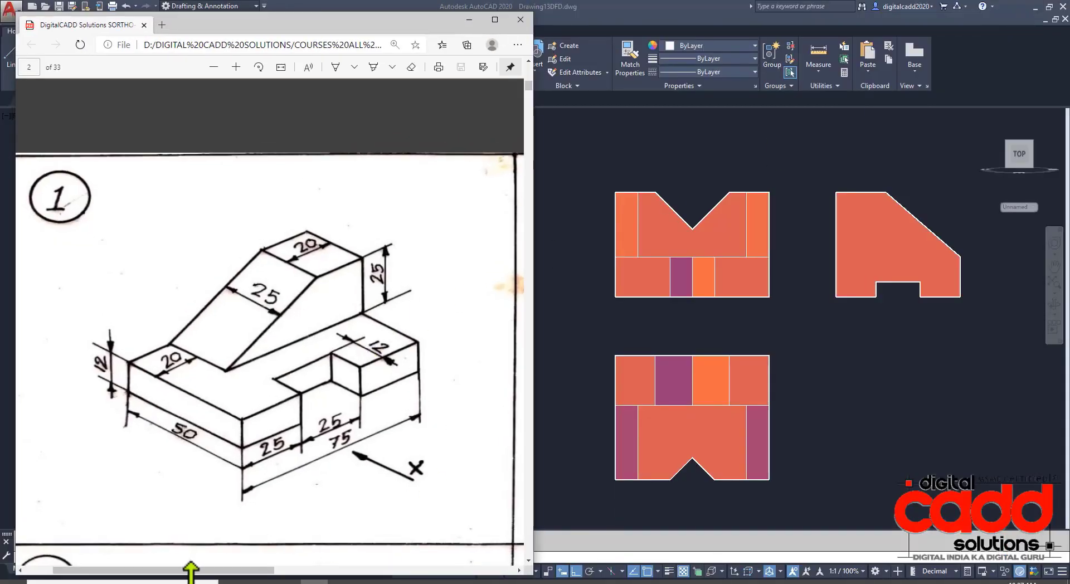
pyautogui.moveTo(191, 571)
pyautogui.mouseDown()
pyautogui.moveTo(178, 573)
pyautogui.moveTo(394, 548)
pyautogui.mouseUp()
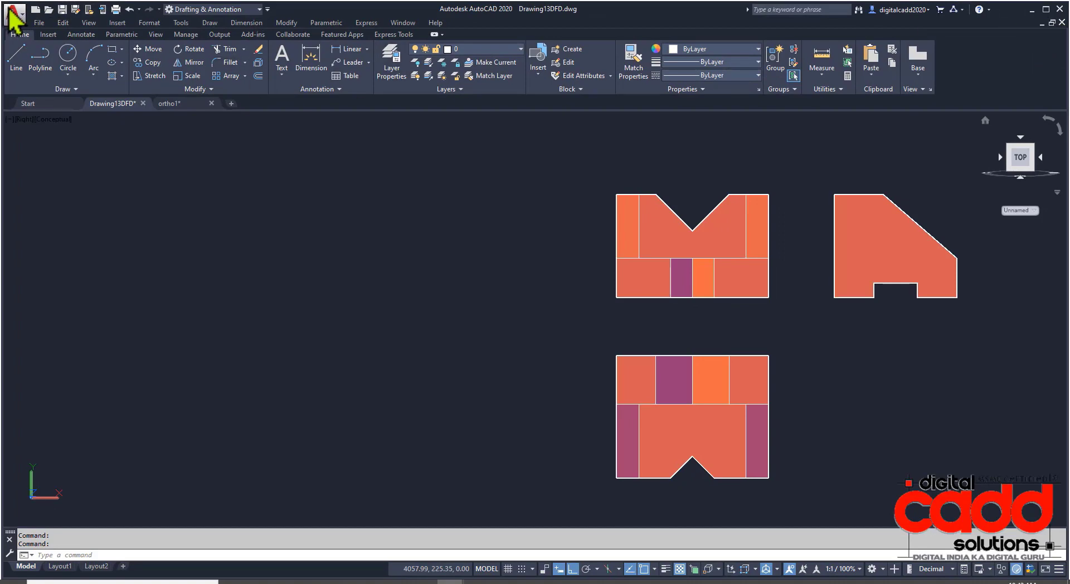
# Step: Resize the AutoCAD and PDF windows to sit side by side, with all three views and exercise 2 visible
pyautogui.moveTo(10, 9); pyautogui.dragTo(532, 4)
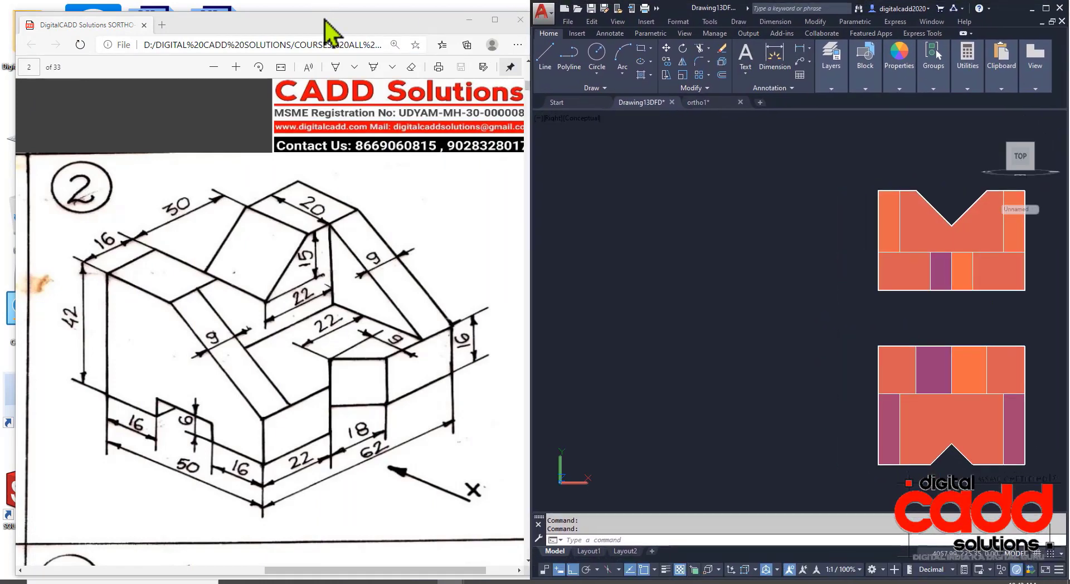
pyautogui.moveTo(324, 19); pyautogui.dragTo(309, 10)
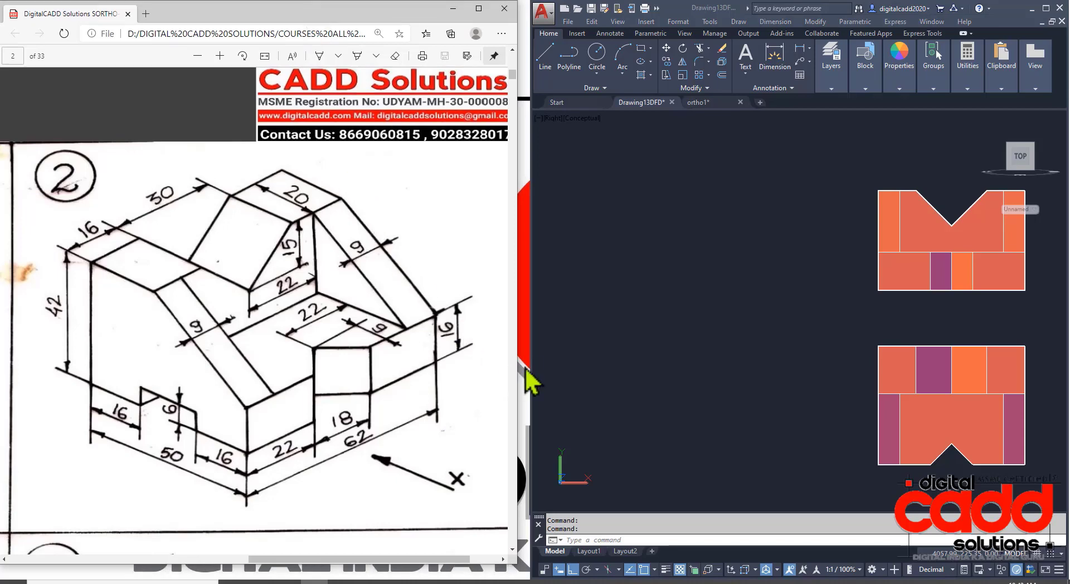
pyautogui.moveTo(529, 366); pyautogui.dragTo(506, 366)
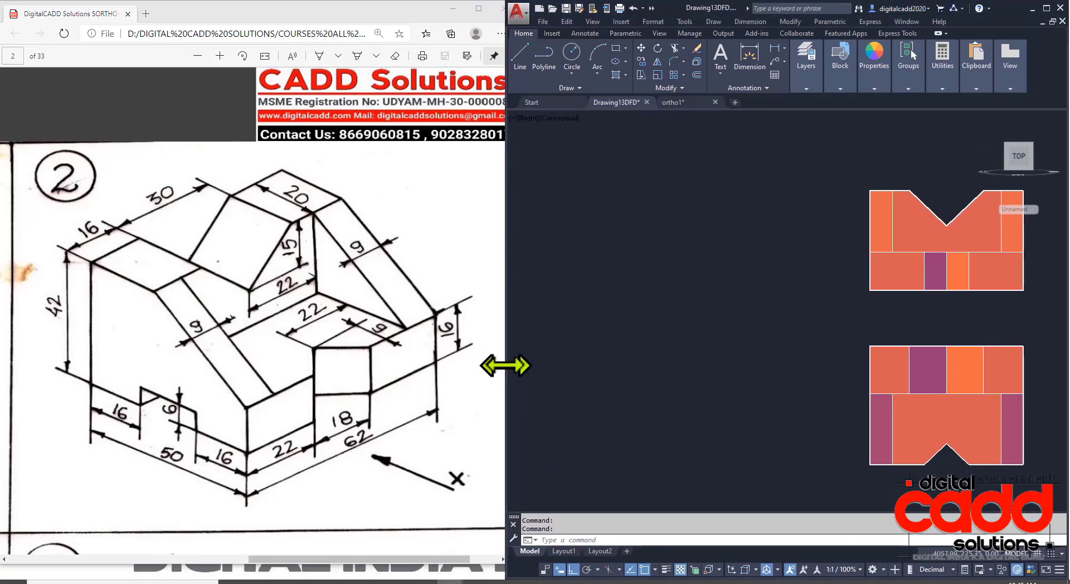
pyautogui.moveTo(1056, 320)
pyautogui.mouseDown(button='middle')
pyautogui.moveTo(884, 342)
pyautogui.moveTo(772, 313)
pyautogui.moveTo(767, 301)
pyautogui.mouseUp(button='middle')
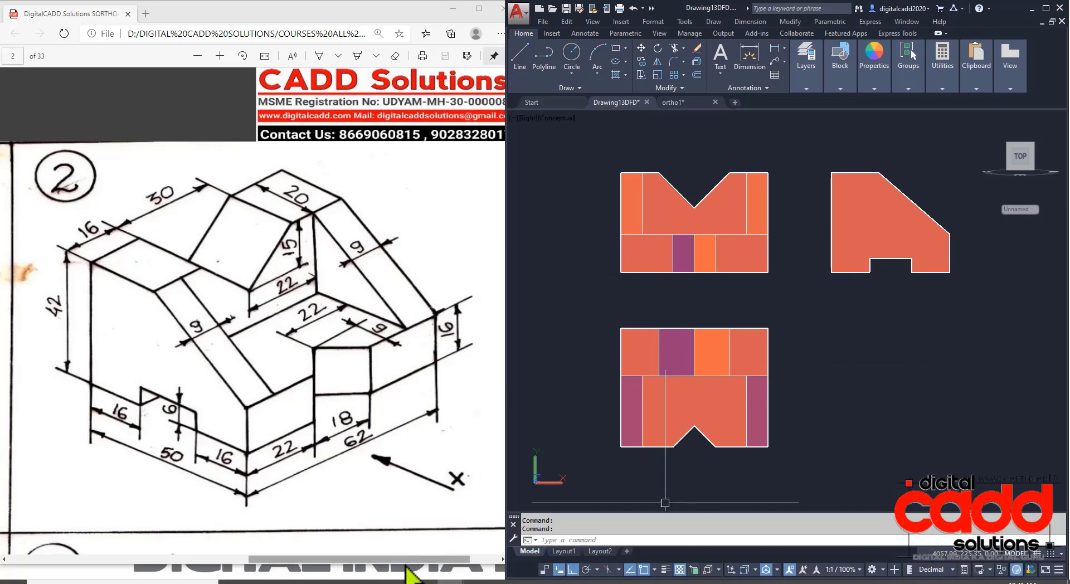
pyautogui.moveTo(411, 564); pyautogui.dragTo(412, 578)
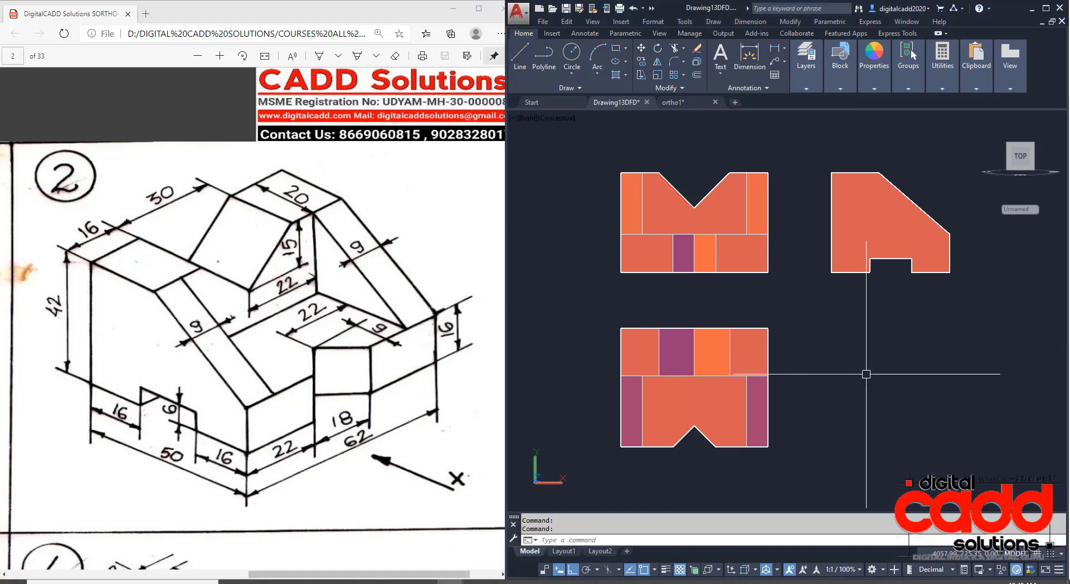
pyautogui.click(914, 384)
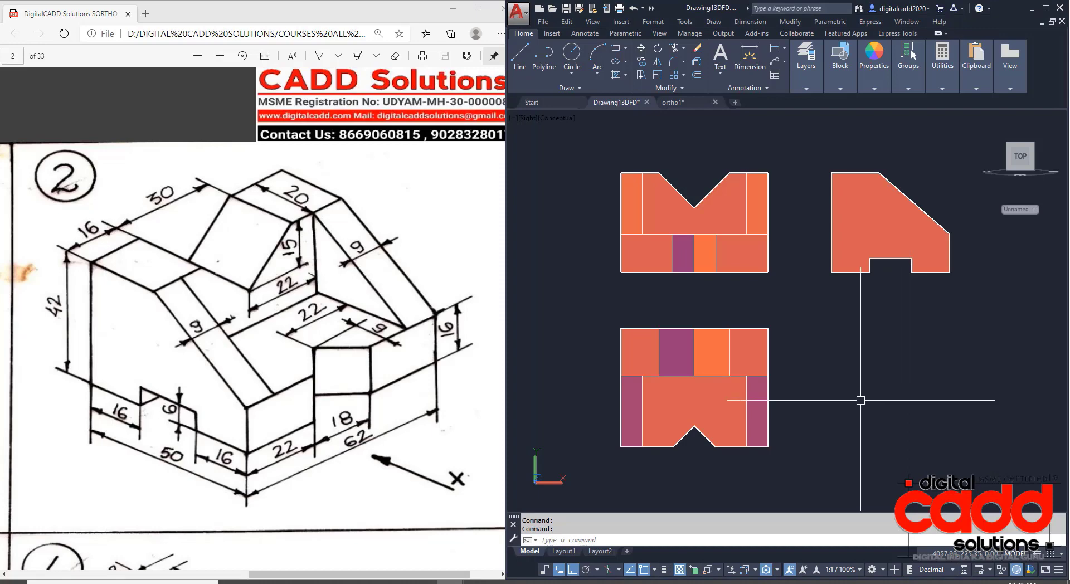
pyautogui.moveTo(603, 154)
pyautogui.mouseDown()
pyautogui.moveTo(769, 315)
pyautogui.moveTo(790, 292)
pyautogui.mouseUp()
pyautogui.moveTo(602, 307)
pyautogui.mouseDown()
pyautogui.moveTo(636, 352)
pyautogui.moveTo(763, 461)
pyautogui.moveTo(790, 467)
pyautogui.mouseUp()
pyautogui.moveTo(808, 139)
pyautogui.mouseDown()
pyautogui.moveTo(898, 239)
pyautogui.moveTo(991, 300)
pyautogui.moveTo(986, 295)
pyautogui.mouseUp()
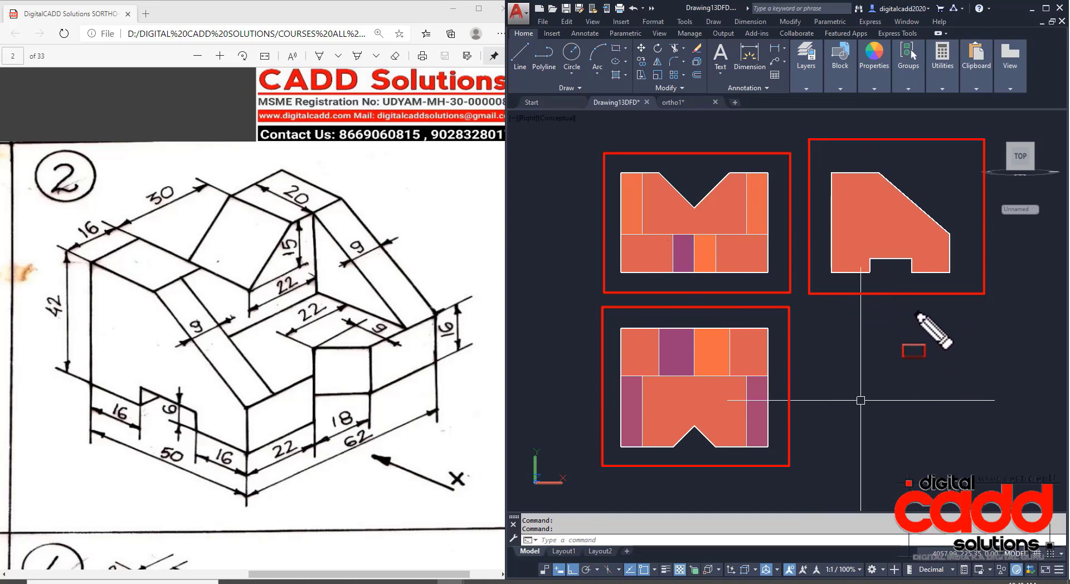
pyautogui.press('Escape')
# Step: Change the viewport's visual style from Conceptual to X-ray
pyautogui.click(571, 182)
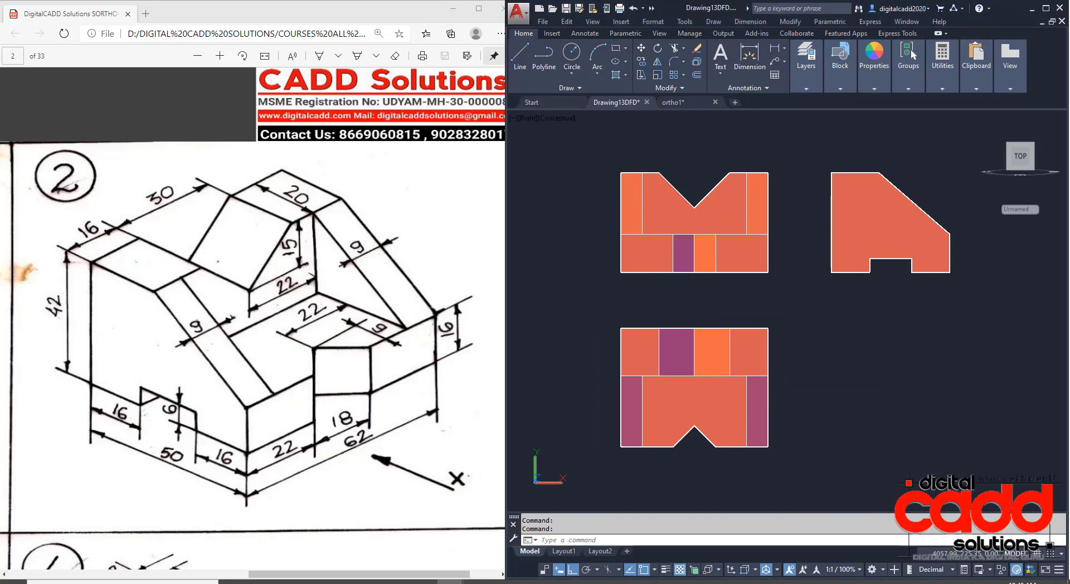
pyautogui.click(557, 119)
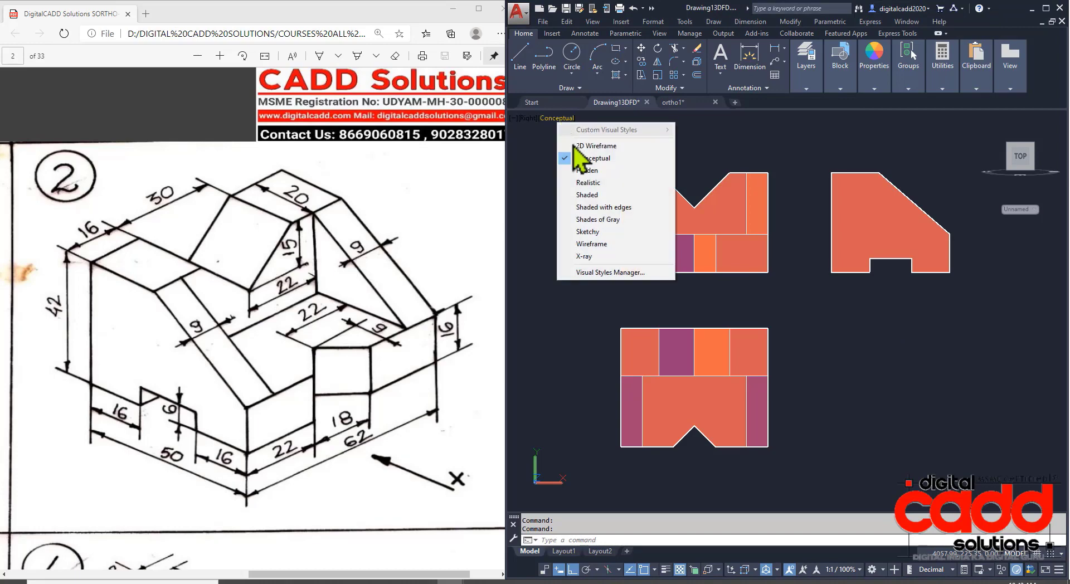
pyautogui.click(595, 256)
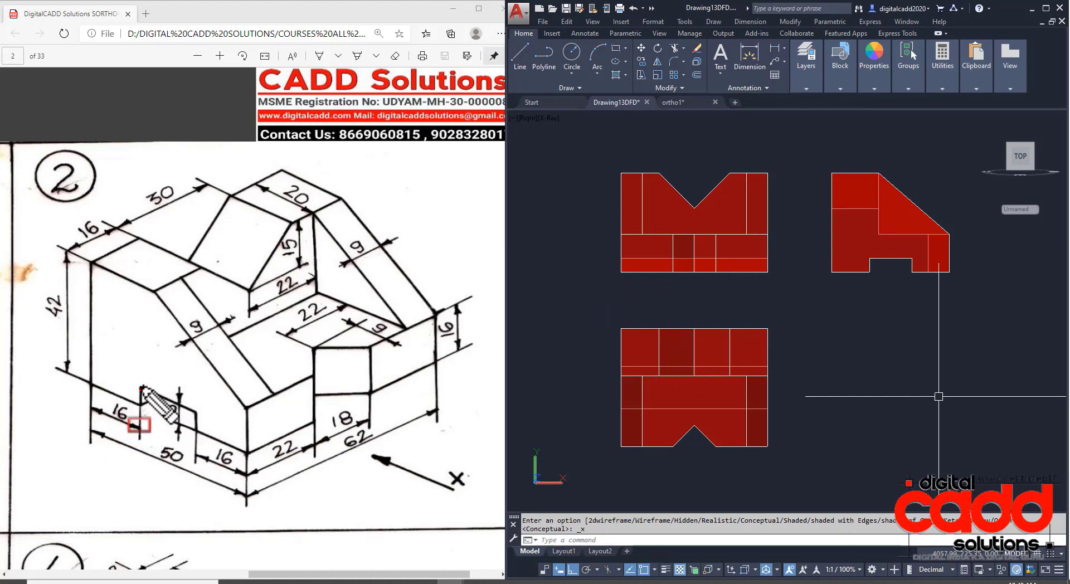
pyautogui.moveTo(142, 388); pyautogui.dragTo(201, 370)
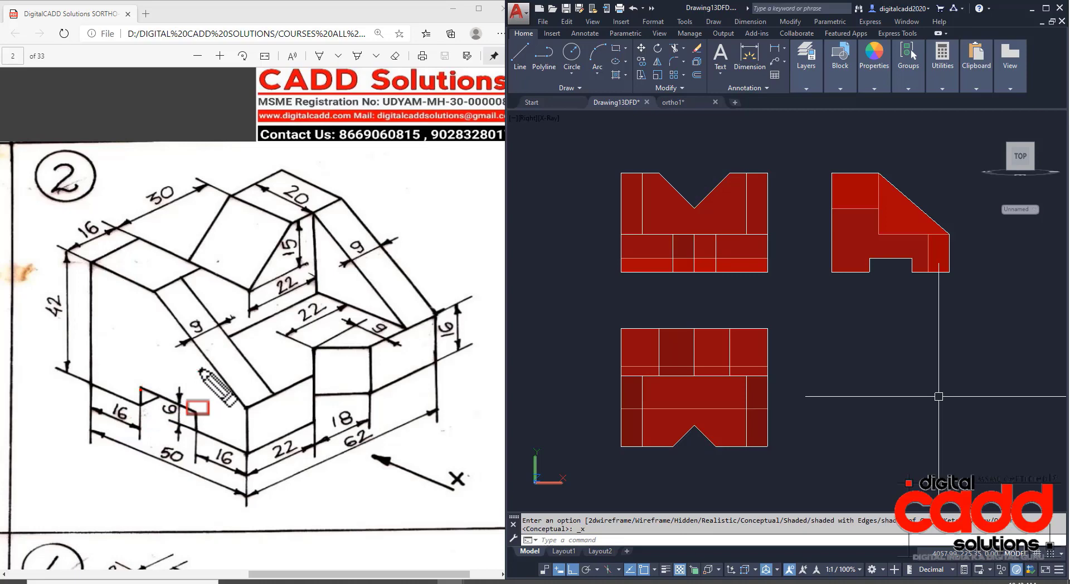
pyautogui.press('a')
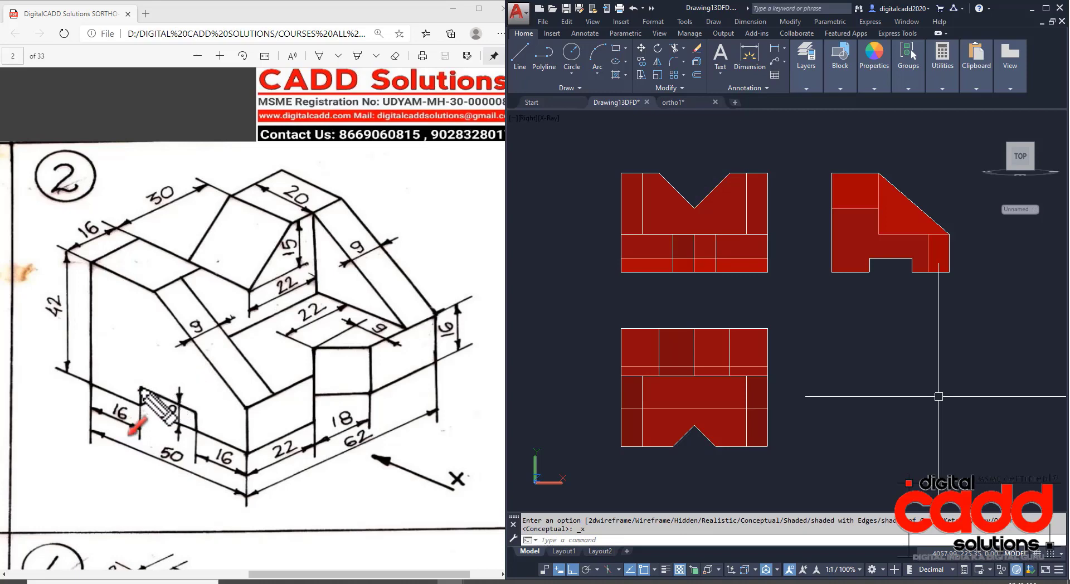
pyautogui.moveTo(141, 389); pyautogui.dragTo(325, 291)
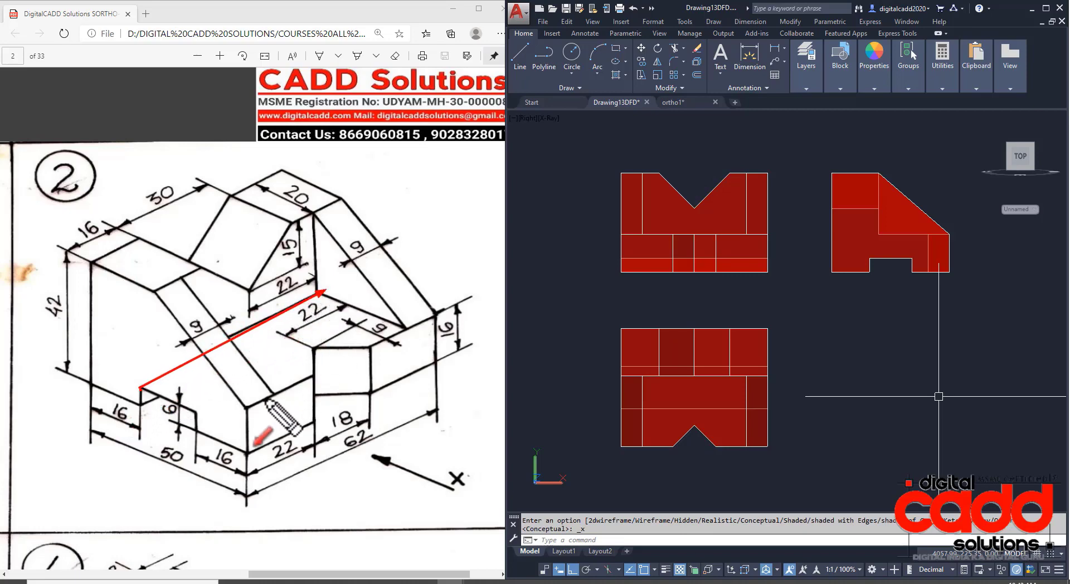
pyautogui.moveTo(198, 414); pyautogui.dragTo(383, 314)
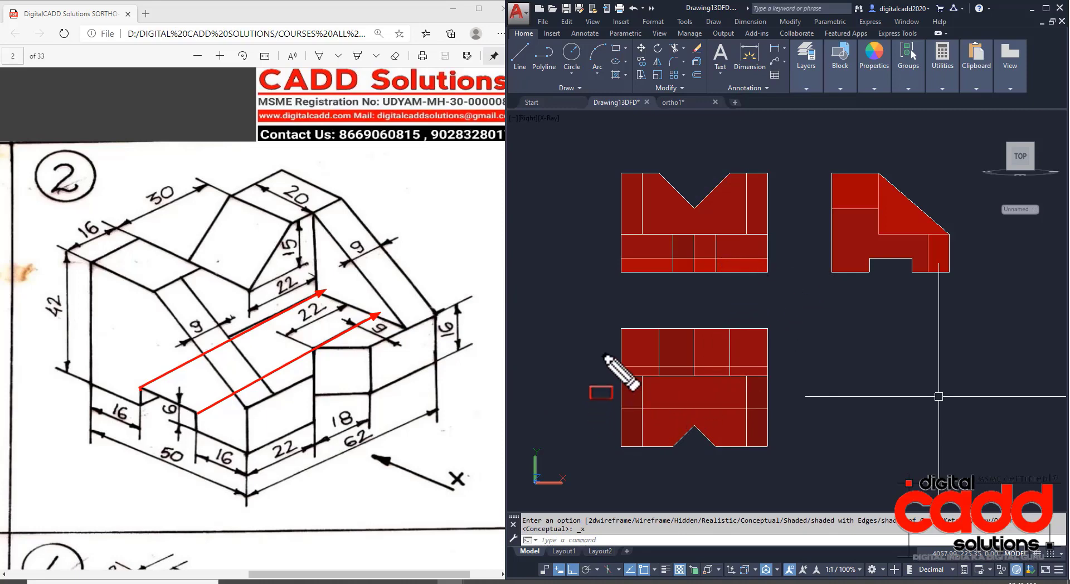
pyautogui.moveTo(604, 355)
pyautogui.mouseDown()
pyautogui.moveTo(733, 410)
pyautogui.moveTo(778, 425)
pyautogui.moveTo(785, 416)
pyautogui.mouseUp()
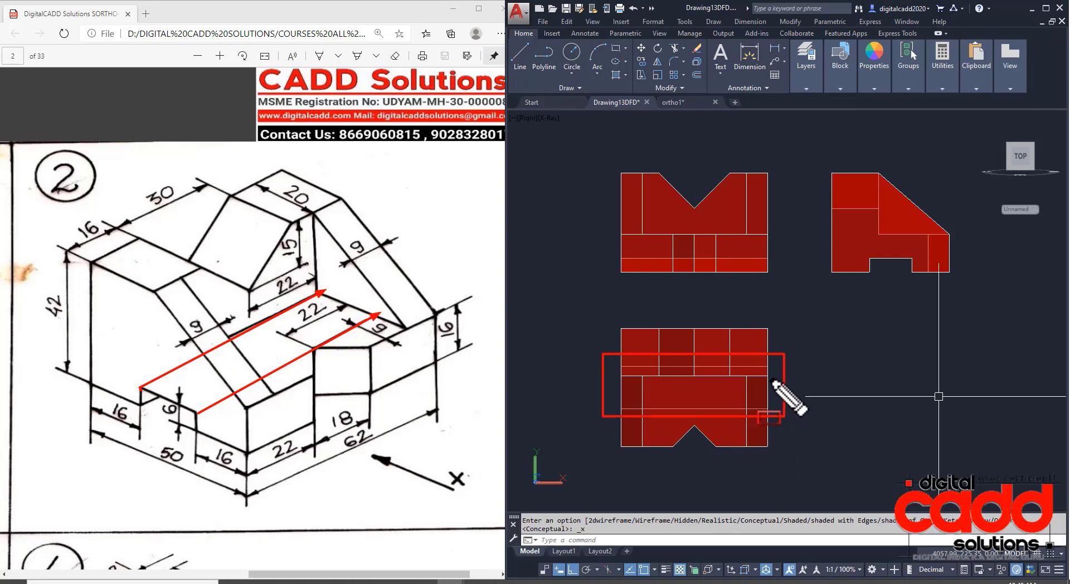
pyautogui.moveTo(787, 339); pyautogui.dragTo(767, 360)
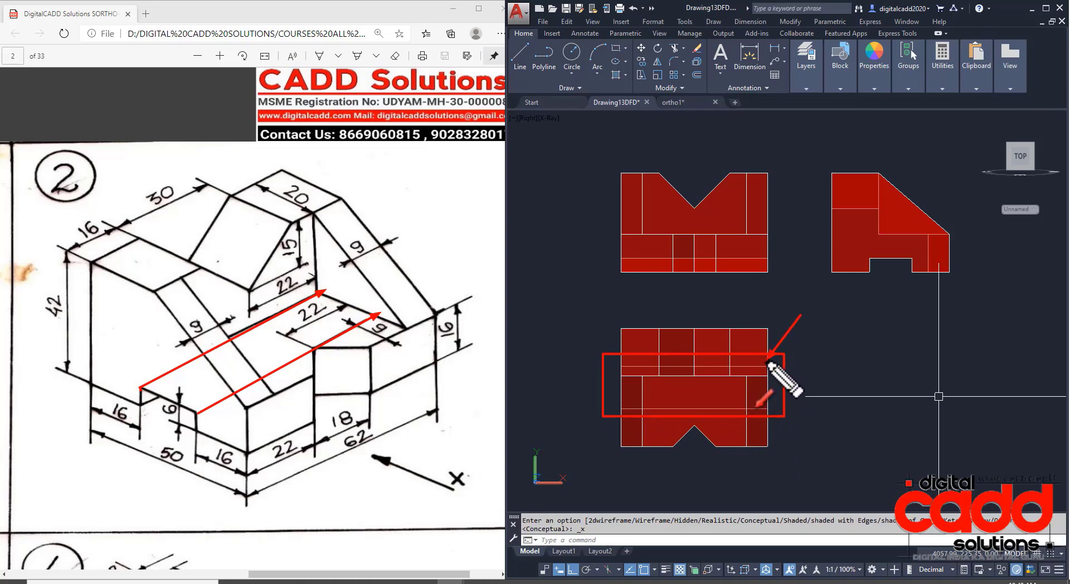
pyautogui.moveTo(841, 356); pyautogui.dragTo(776, 404)
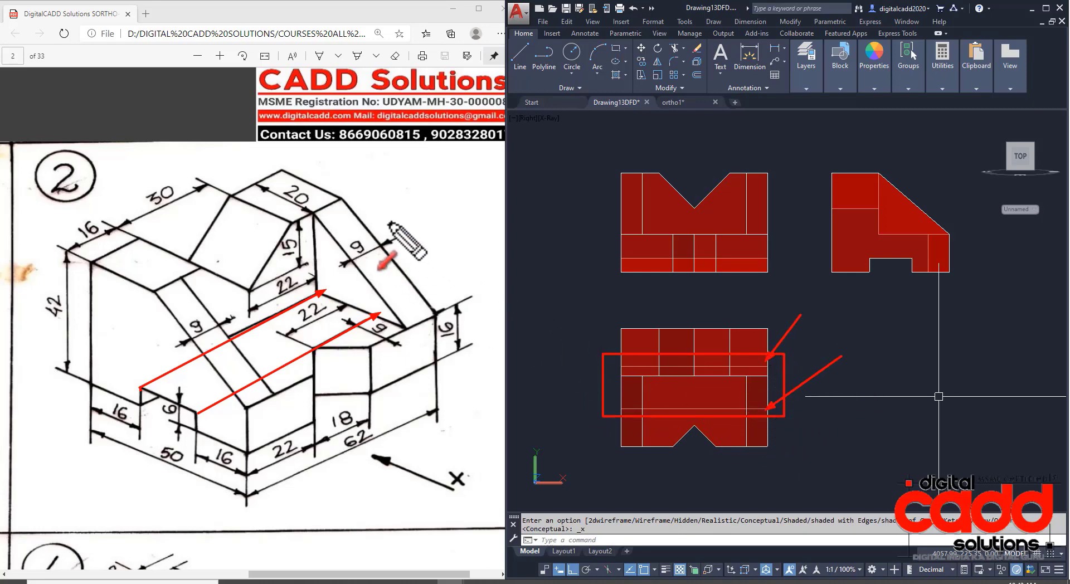
pyautogui.moveTo(317, 159)
pyautogui.mouseDown()
pyautogui.moveTo(312, 252)
pyautogui.moveTo(323, 260)
pyautogui.mouseUp()
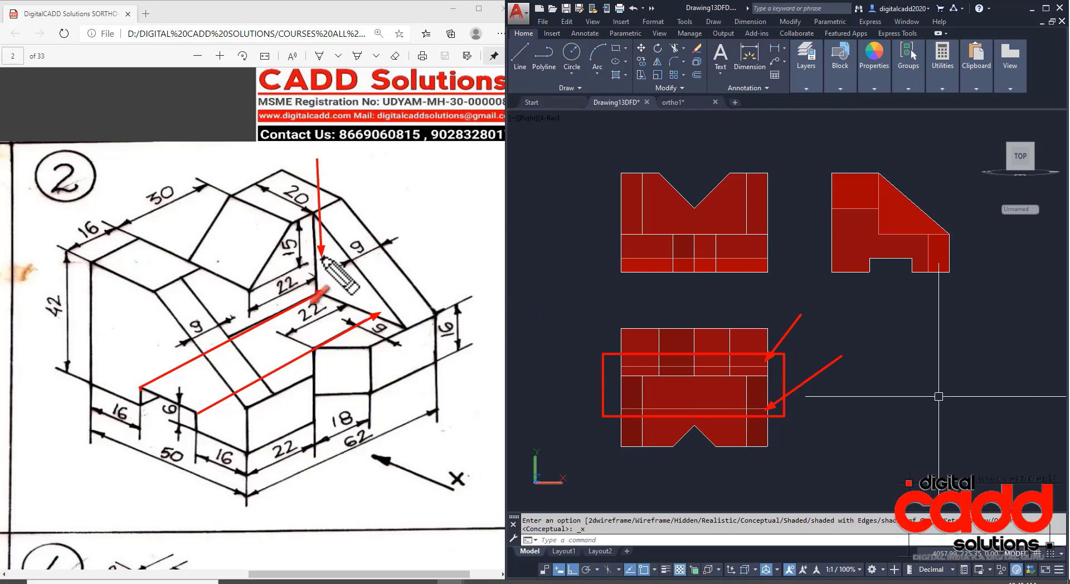
pyautogui.moveTo(459, 440); pyautogui.dragTo(400, 407)
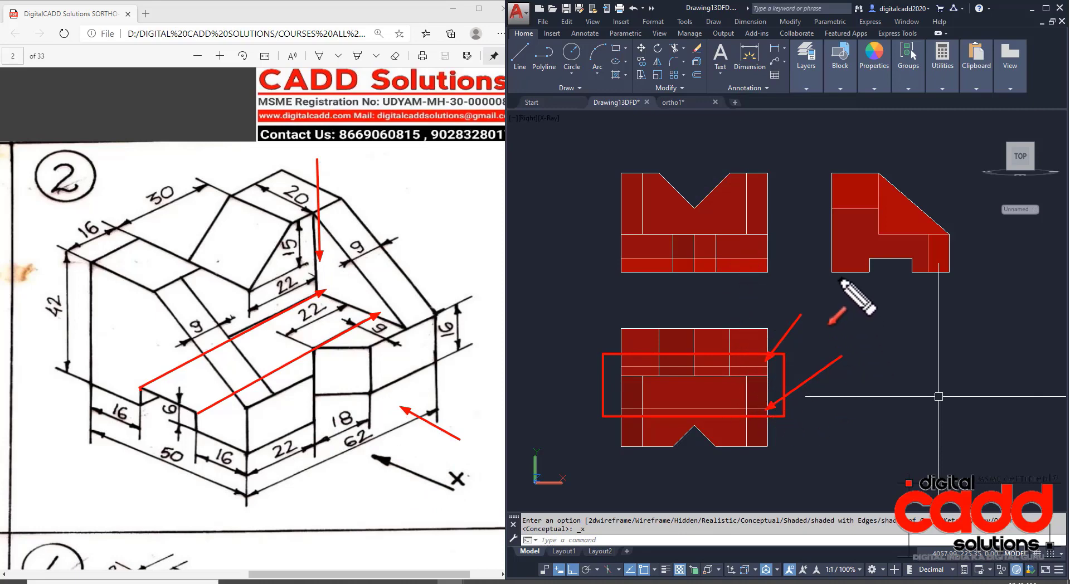
pyautogui.moveTo(824, 214); pyautogui.dragTo(801, 202)
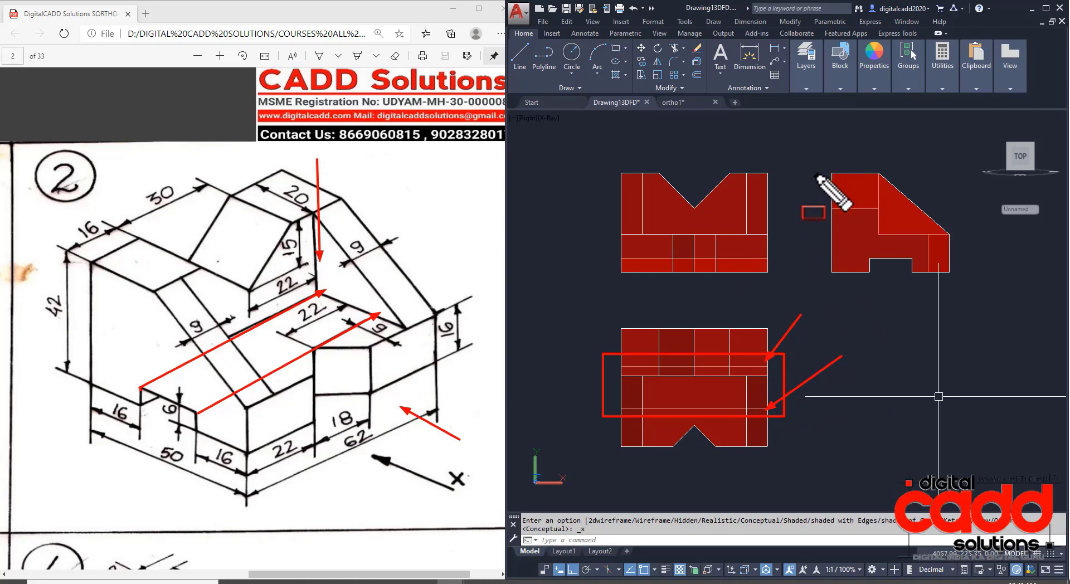
pyautogui.moveTo(814, 165); pyautogui.dragTo(962, 291)
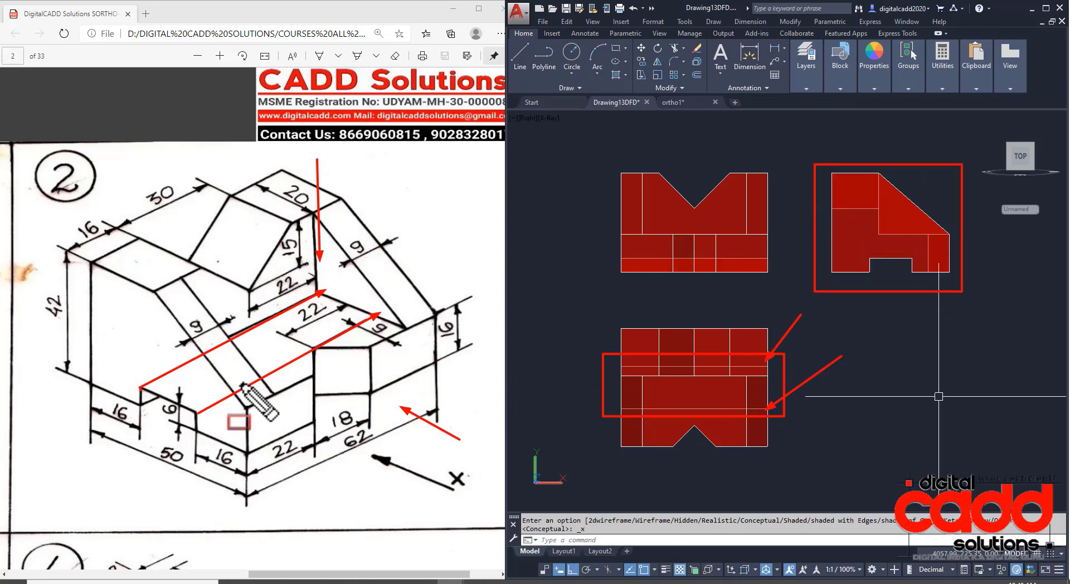
pyautogui.press('a')
pyautogui.moveTo(24, 443); pyautogui.dragTo(92, 381)
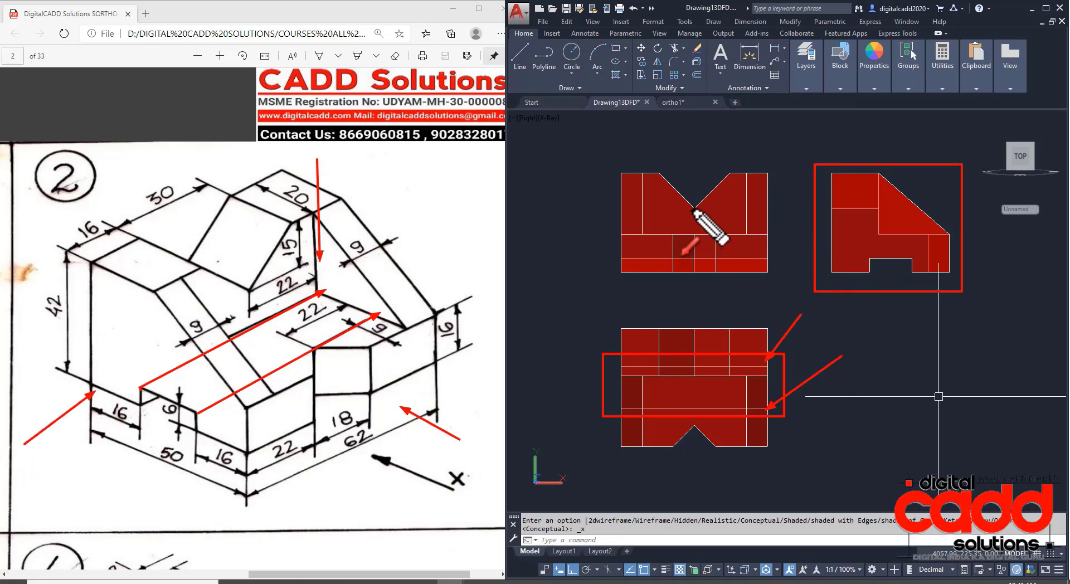
pyautogui.moveTo(695, 314); pyautogui.dragTo(695, 370)
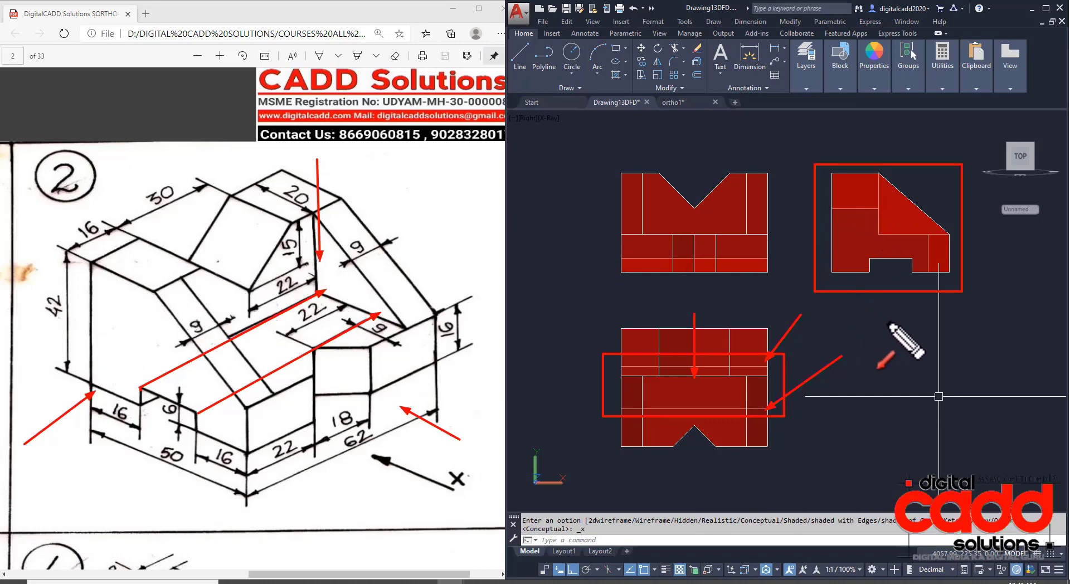
pyautogui.moveTo(928, 232); pyautogui.dragTo(927, 284)
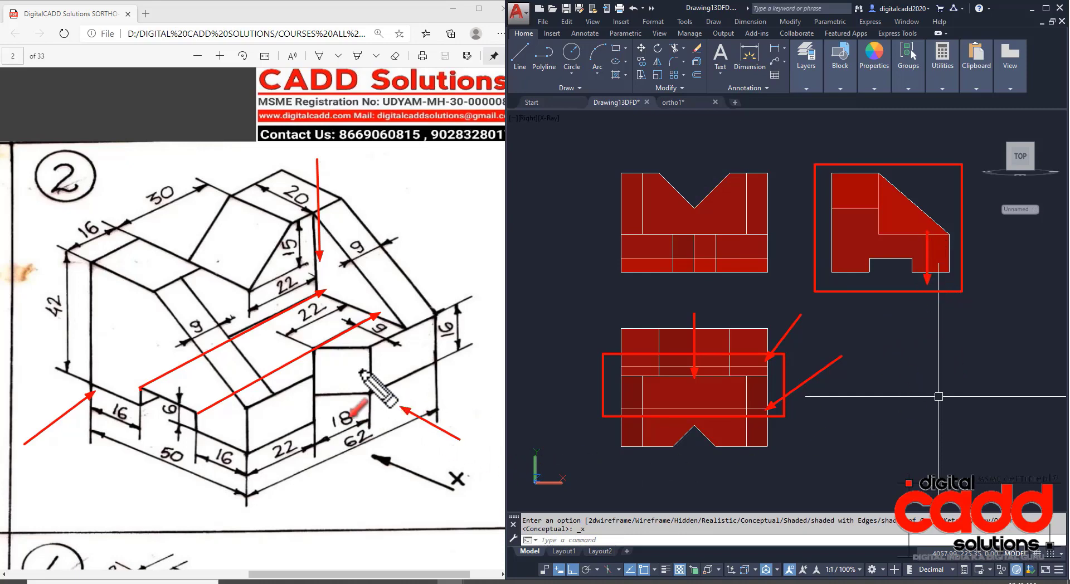
pyautogui.moveTo(314, 348); pyautogui.dragTo(318, 421)
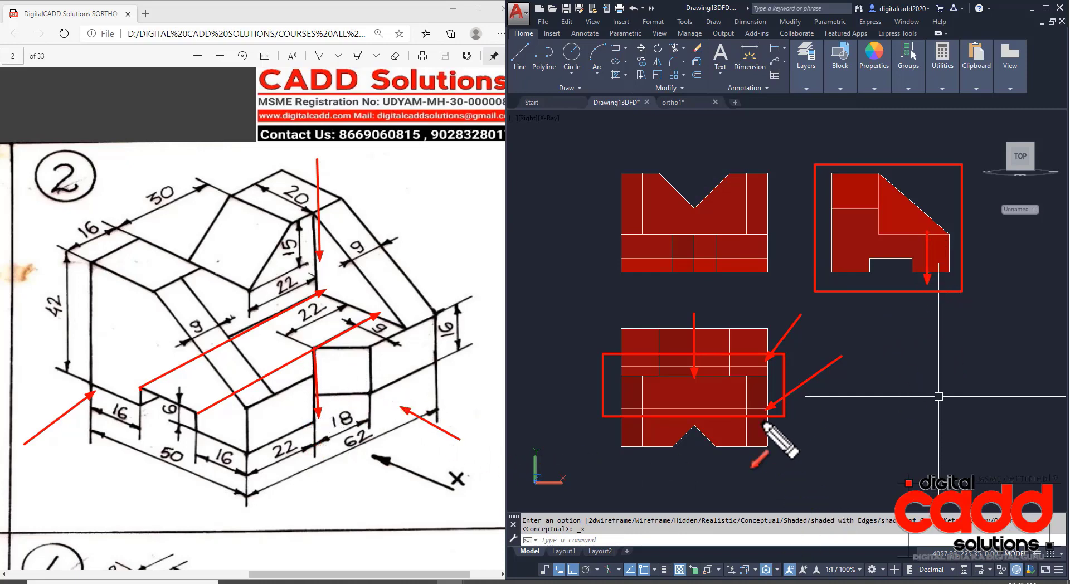
pyautogui.moveTo(694, 235); pyautogui.dragTo(693, 289)
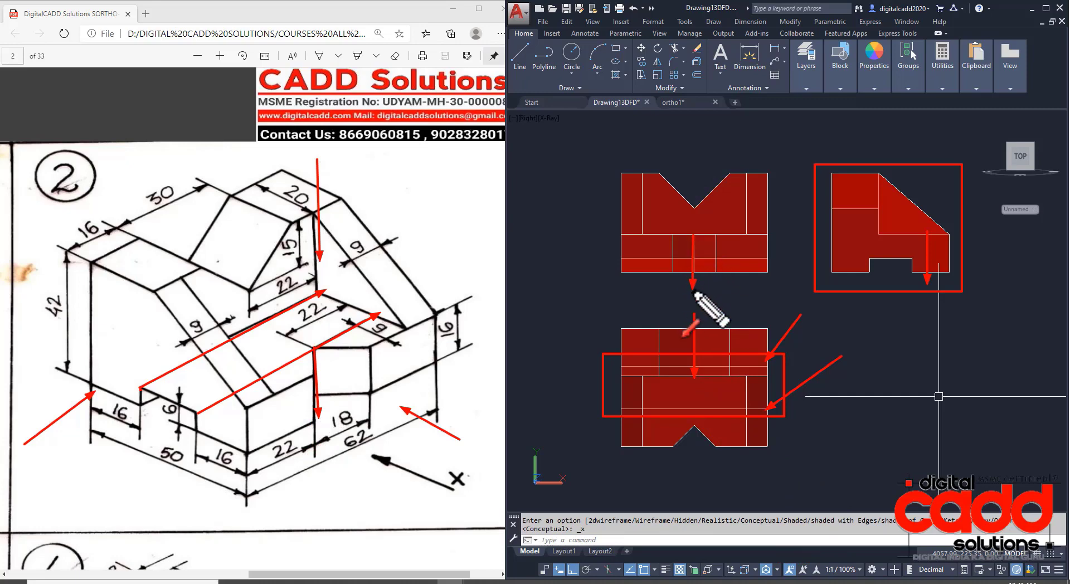
pyautogui.moveTo(932, 235); pyautogui.dragTo(934, 289)
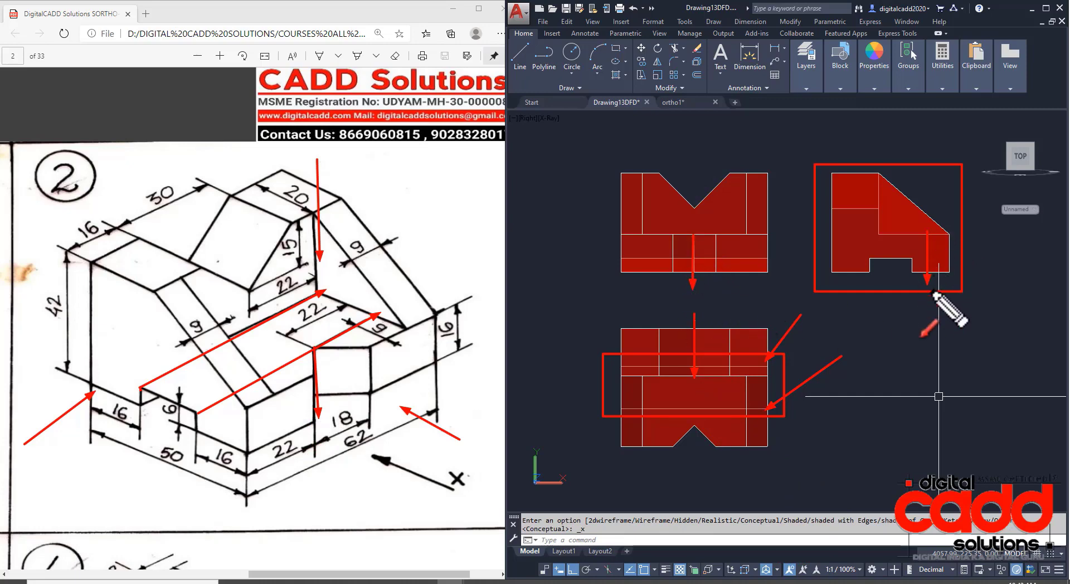
pyautogui.hotkey('ctrl', 'z')
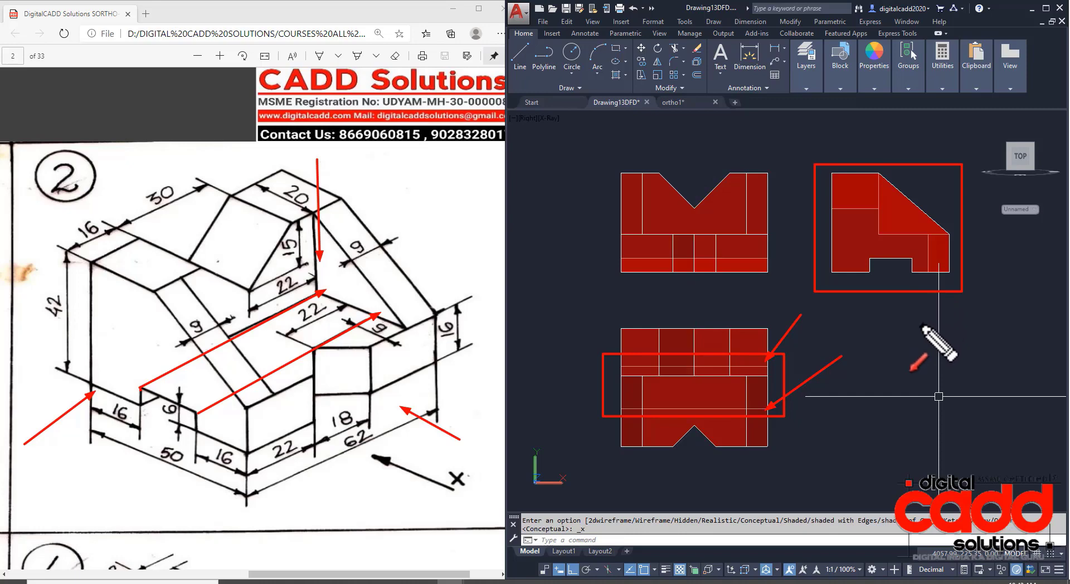
pyautogui.hotkey('ctrl', 'z')
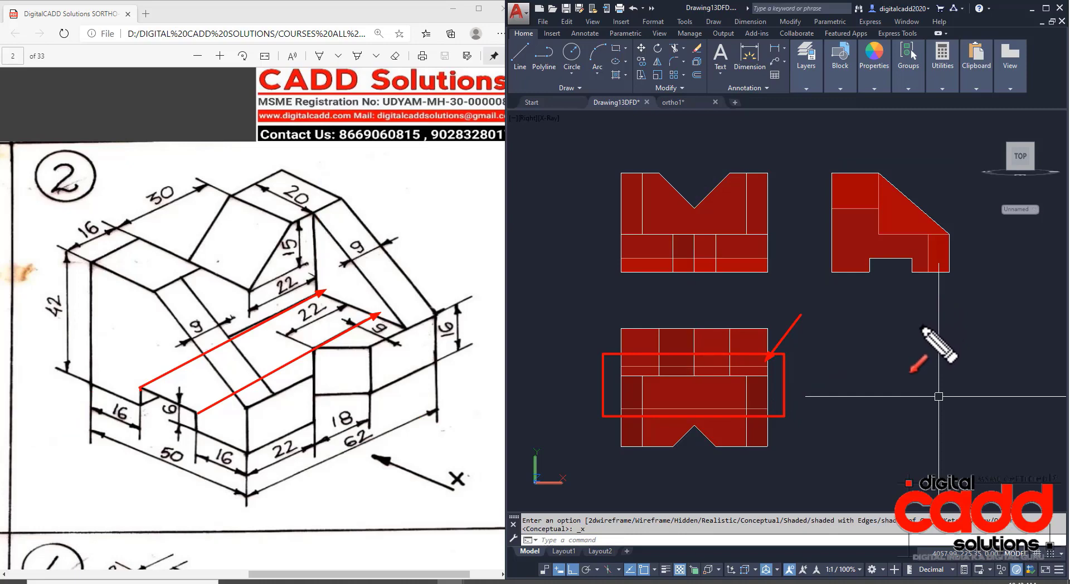
pyautogui.hotkey('ctrl', 'z')
pyautogui.hotkey('ctrl', 'z')
pyautogui.hotkey('ctrl', 'z')
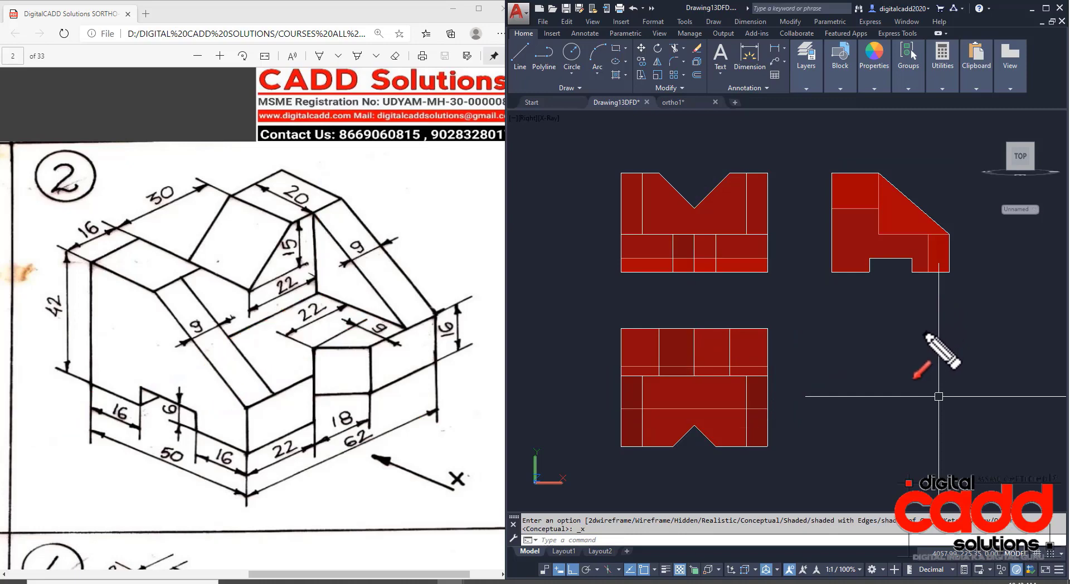
pyautogui.press('Escape')
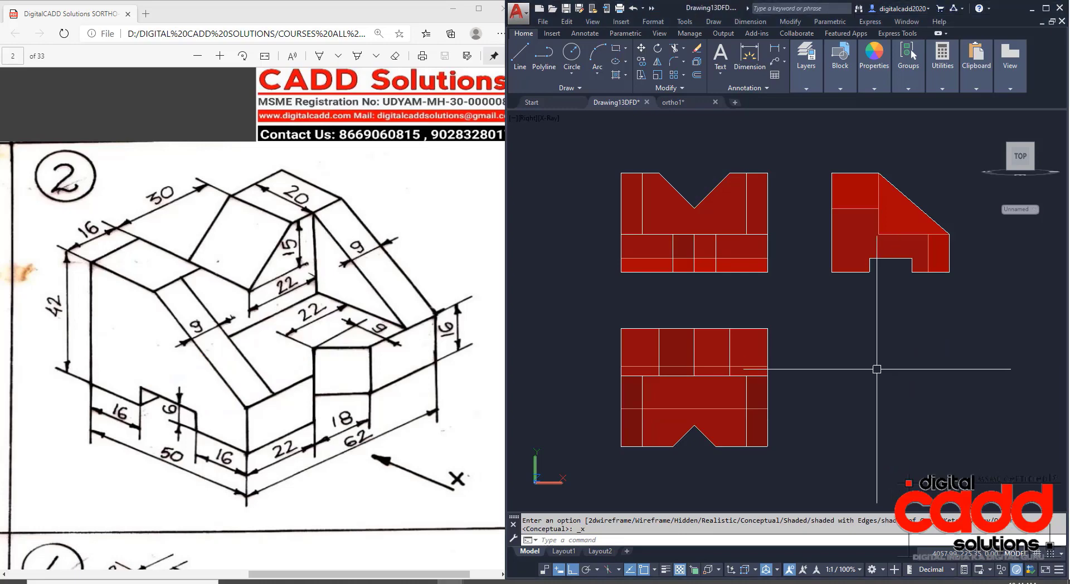
# Step: Switch to the ortho1 drawing and go to the empty area beside the last framed set of views
pyautogui.scroll(-3, 877, 369)
pyautogui.moveTo(895, 425); pyautogui.dragTo(698, 422, button='middle')
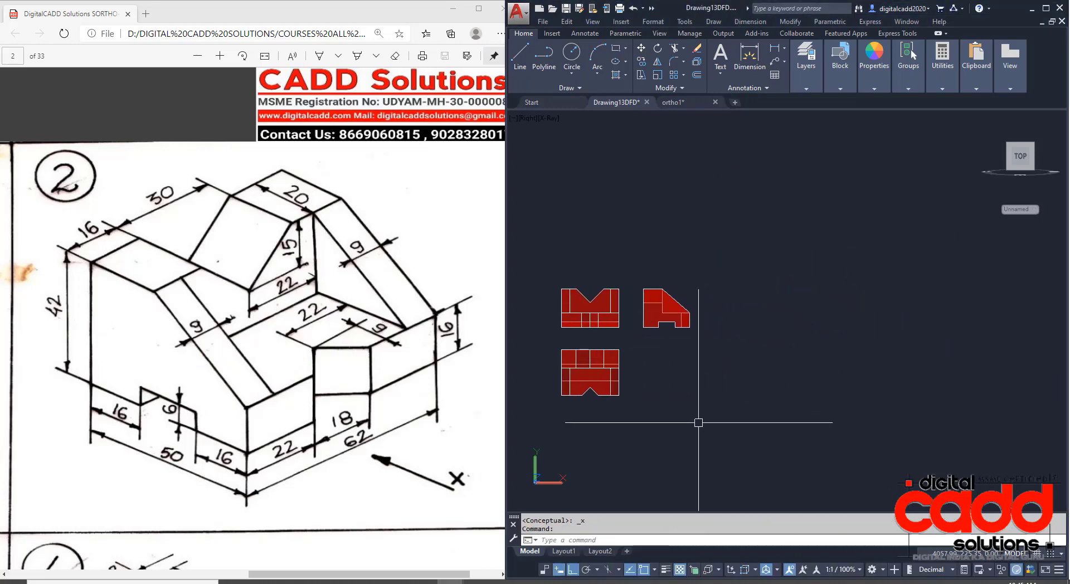
pyautogui.click(697, 104)
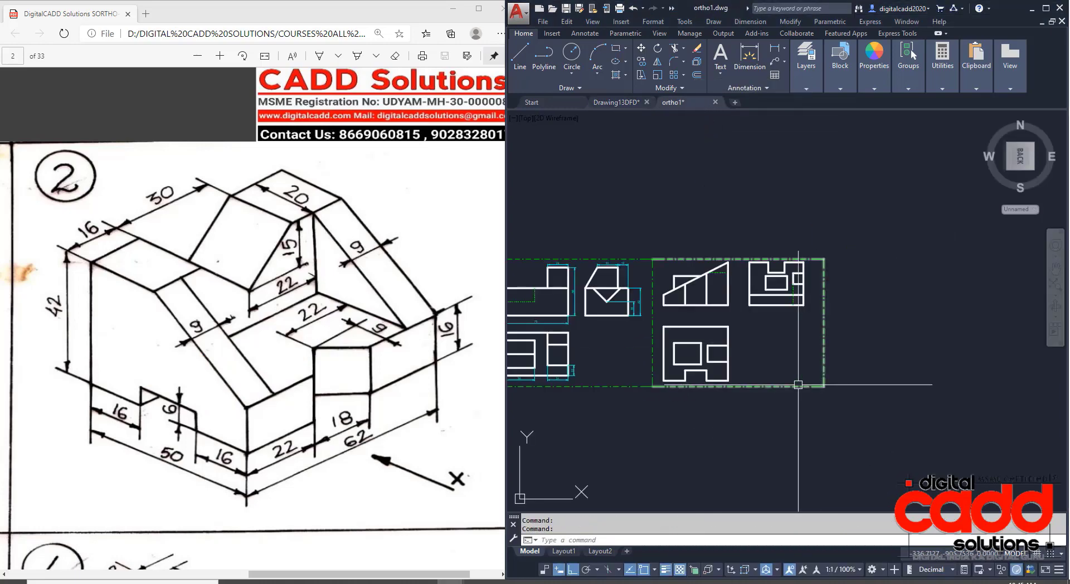
pyautogui.moveTo(798, 385)
pyautogui.mouseDown(button='middle')
pyautogui.moveTo(671, 363)
pyautogui.moveTo(562, 420)
pyautogui.mouseUp(button='middle')
pyautogui.moveTo(783, 422); pyautogui.dragTo(690, 413, button='middle')
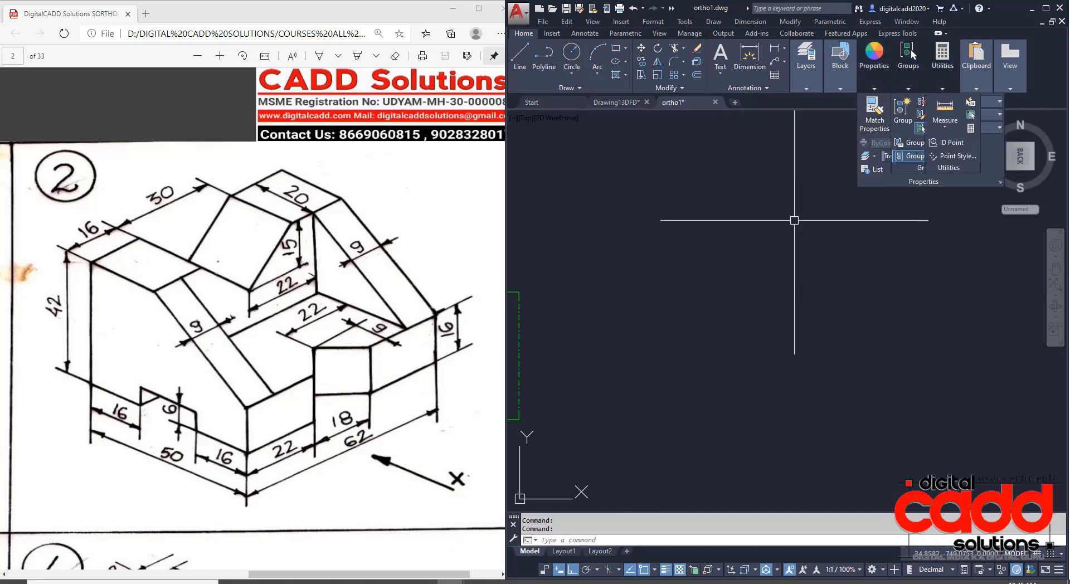
pyautogui.click(851, 246)
pyautogui.click(783, 167)
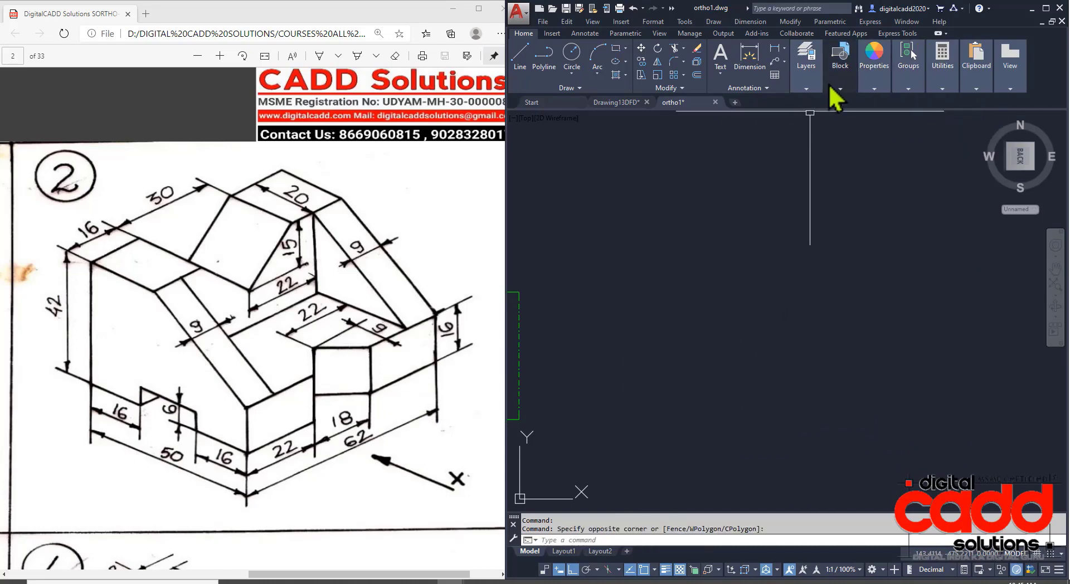
# Step: Set the current object colour to ByLayer and the lineweight to 0.30 mm
pyautogui.moveTo(878, 99)
pyautogui.click(927, 103)
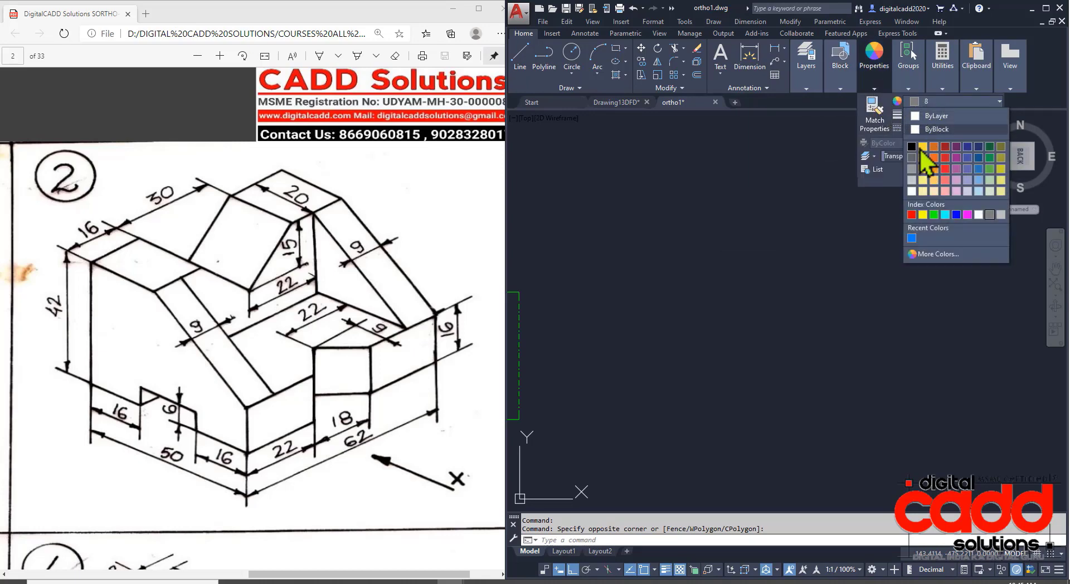
pyautogui.click(924, 117)
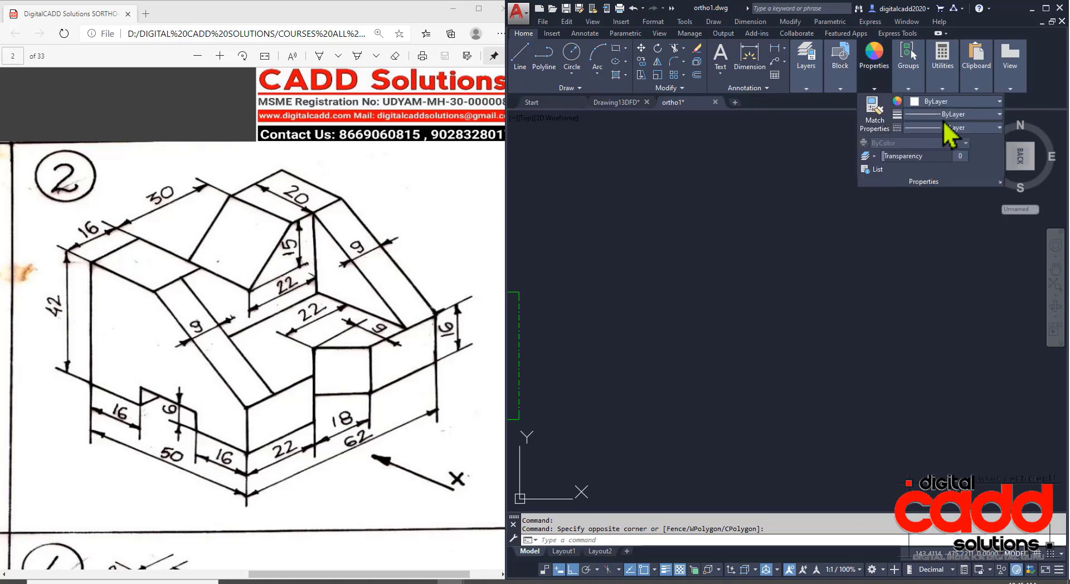
pyautogui.click(945, 115)
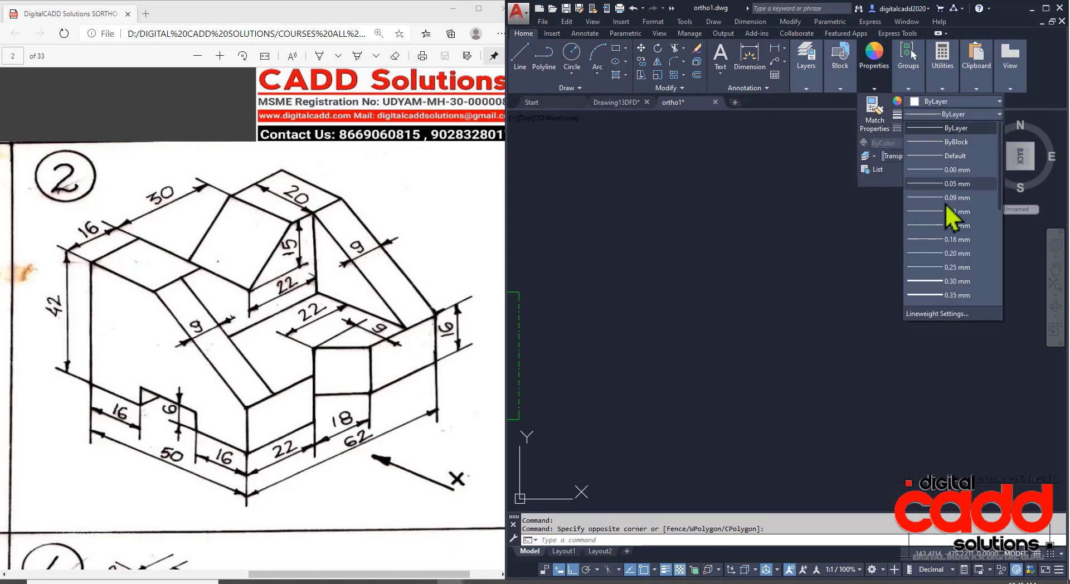
pyautogui.click(948, 286)
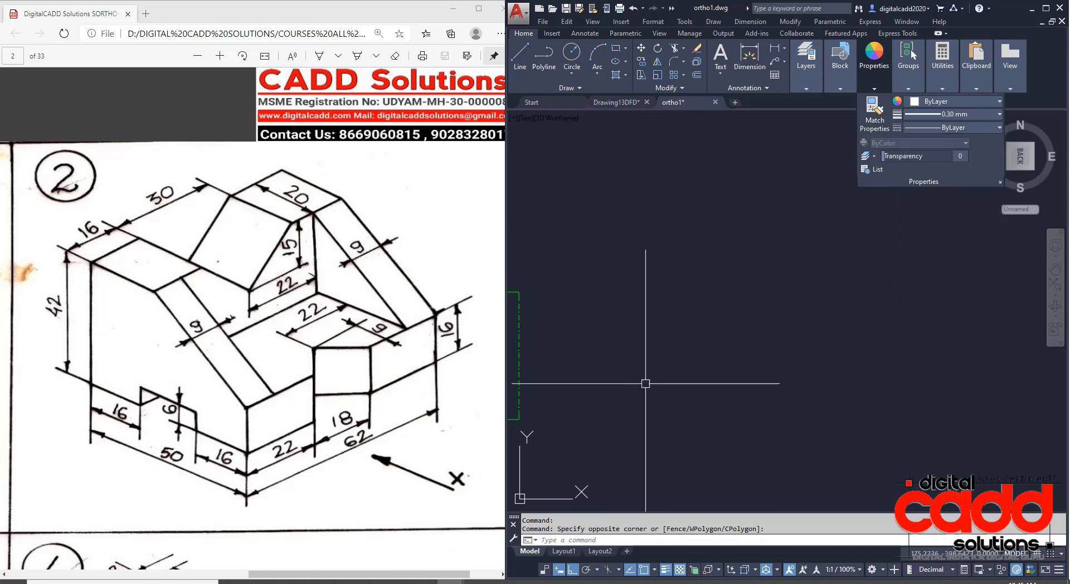
# Step: Draw a 62 by 42 rectangle in the empty area as the front view outline
pyautogui.click(615, 48)
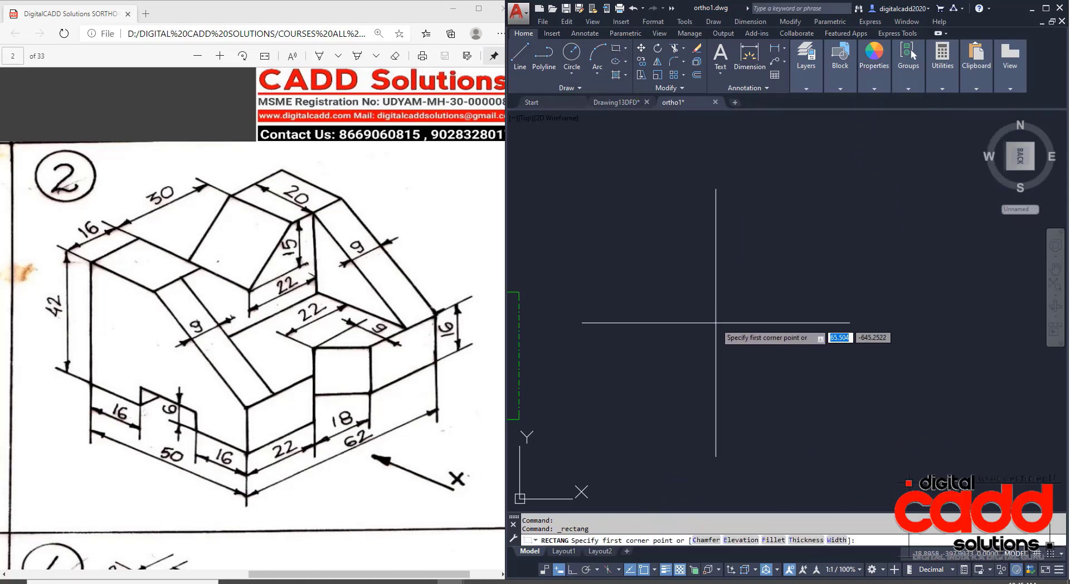
pyautogui.moveTo(874, 67)
pyautogui.click(733, 306)
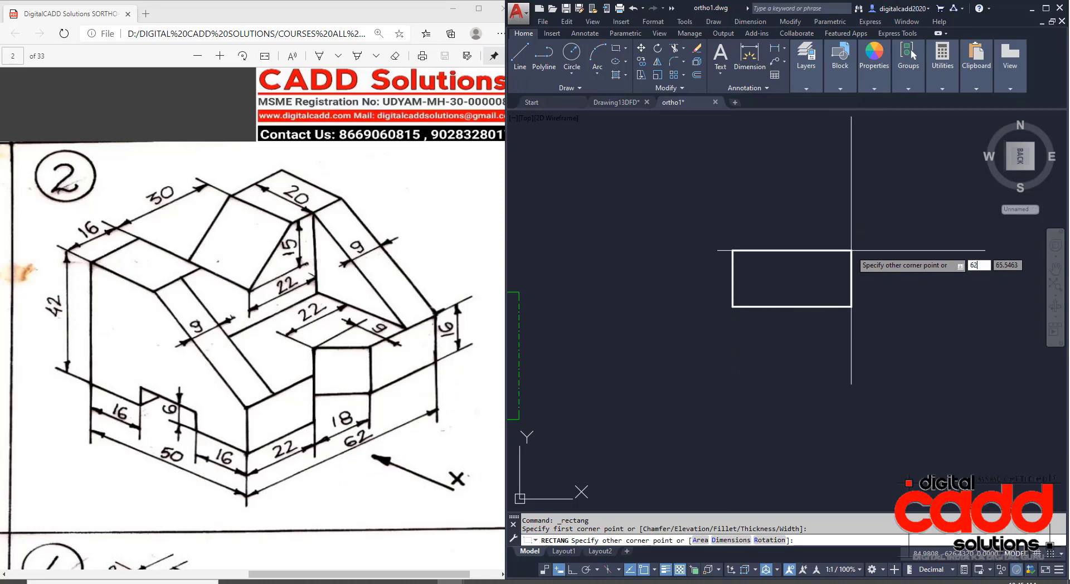
pyautogui.press('Tab')
pyautogui.write('42')
pyautogui.press('Return')
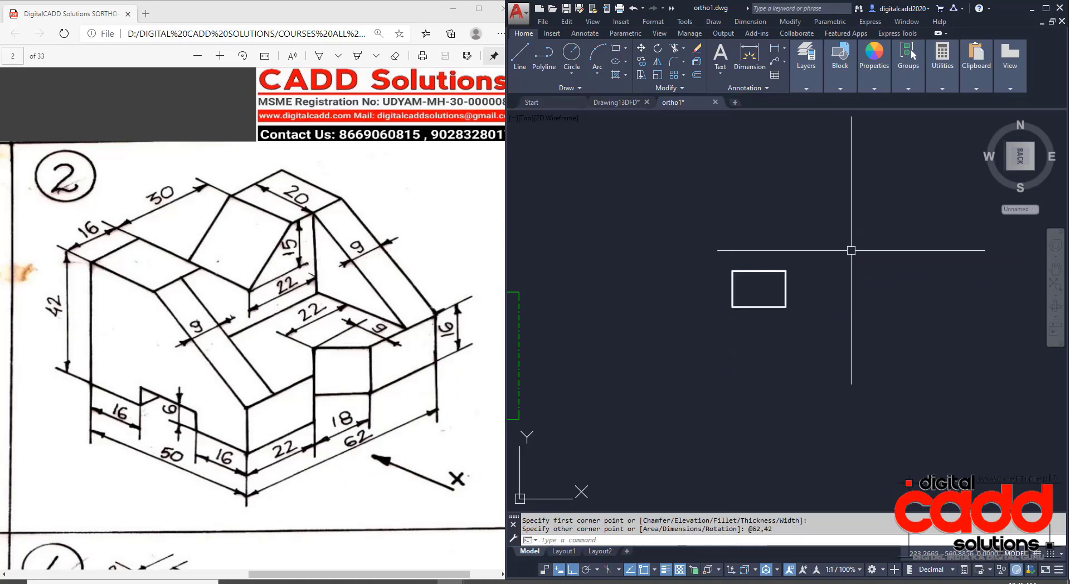
# Step: Explode the front view rectangle into separate lines
pyautogui.moveTo(780, 301); pyautogui.dragTo(694, 354, button='middle')
pyautogui.scroll(4, 665, 364)
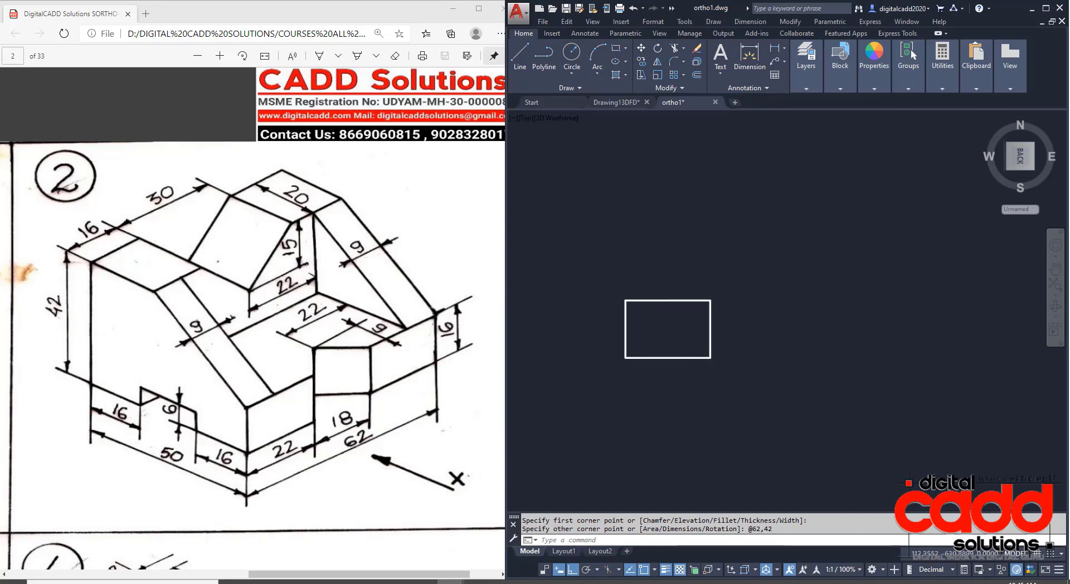
pyautogui.click(706, 330)
pyautogui.click(660, 396)
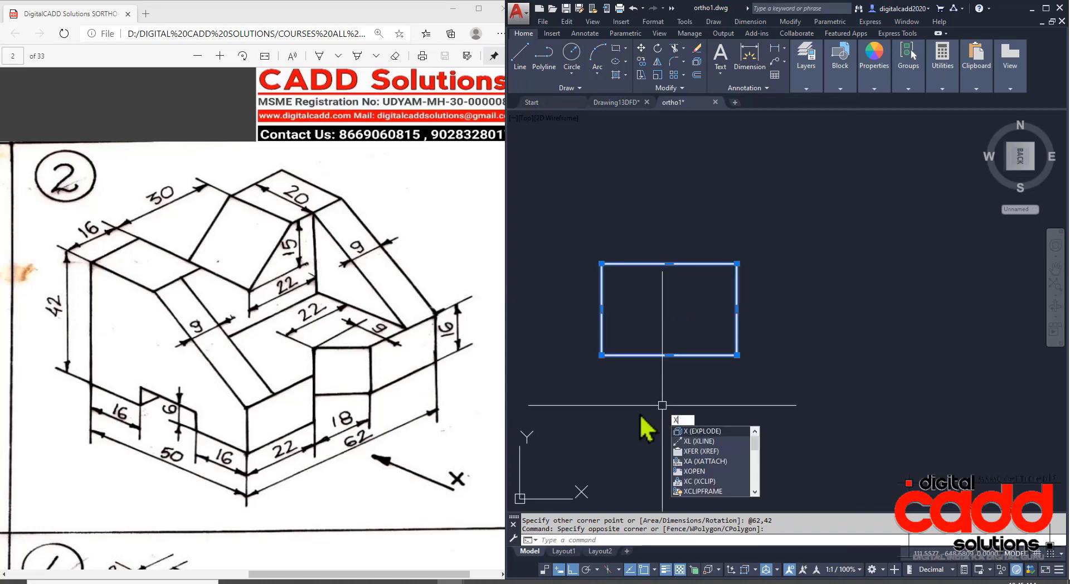
pyautogui.press('Return')
pyautogui.moveTo(616, 425); pyautogui.dragTo(656, 431, button='middle')
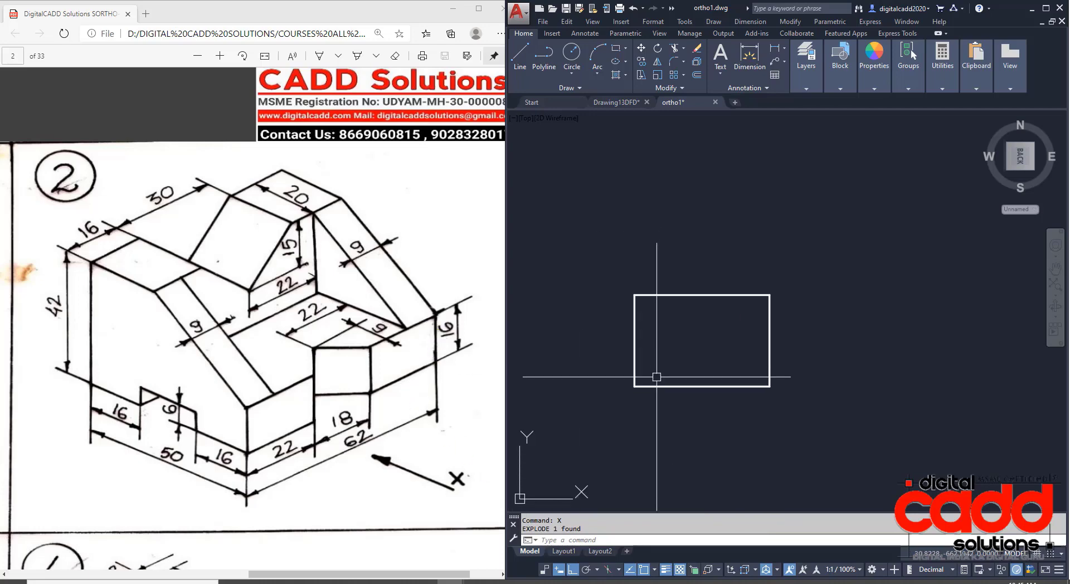
# Step: Offset the rectangle's bottom edge 16 upward
pyautogui.write('o')
pyautogui.press('Return')
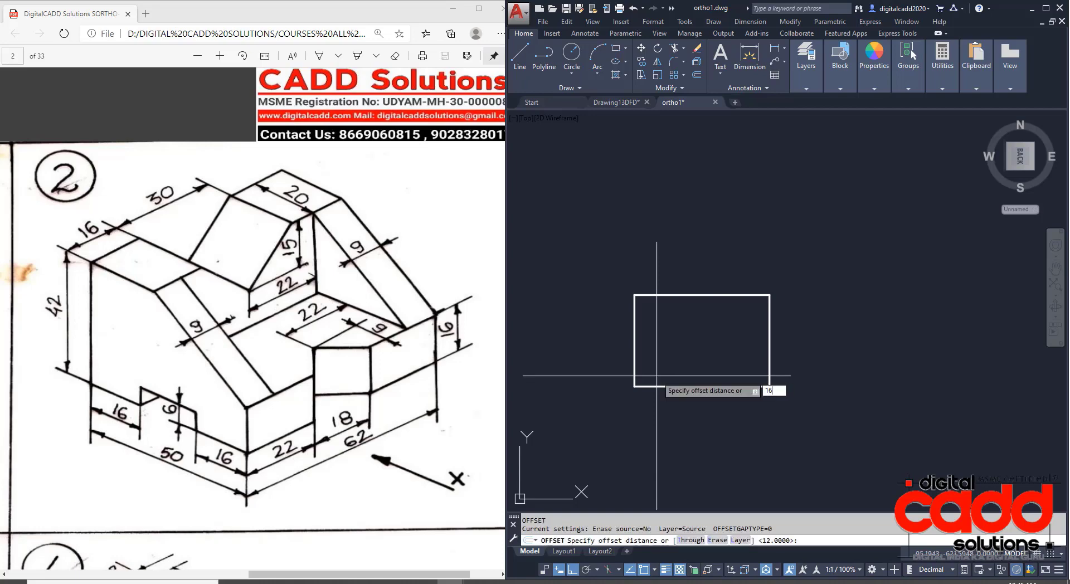
pyautogui.write('16')
pyautogui.press('Return')
pyautogui.click(691, 385)
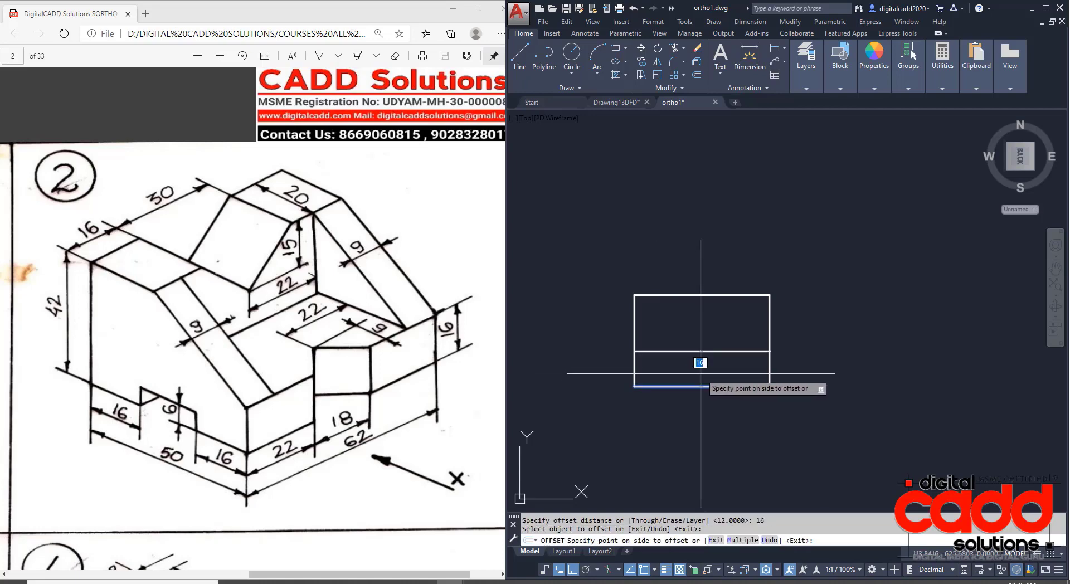
pyautogui.click(701, 369)
# Step: Offset the rectangle's left and right edges 16 inward and its top edge 15 downward
pyautogui.moveTo(712, 387); pyautogui.dragTo(696, 413, button='middle')
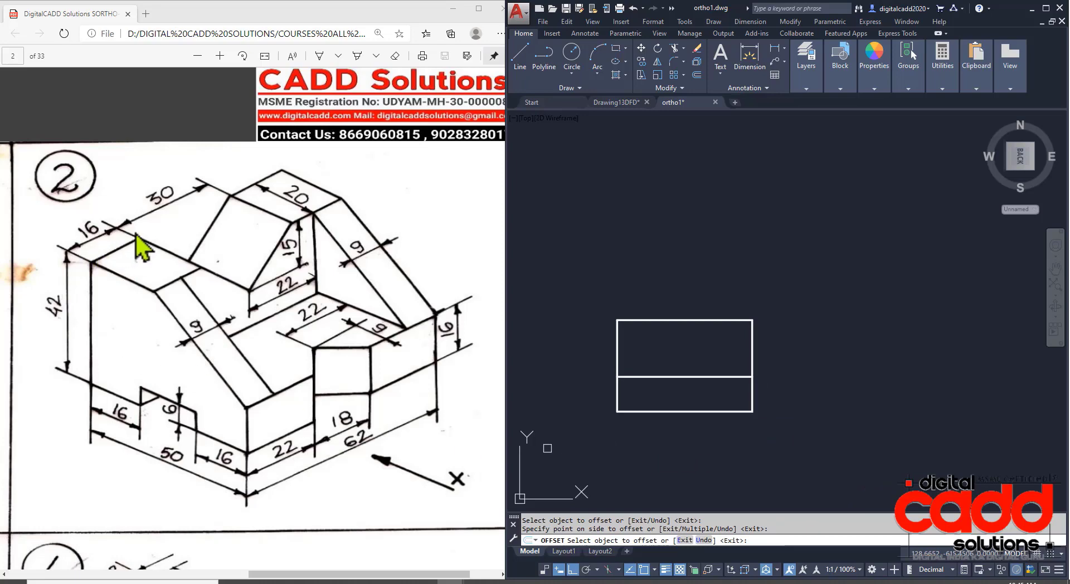
pyautogui.click(617, 359)
pyautogui.click(633, 359)
pyautogui.click(617, 350)
pyautogui.click(736, 341)
pyautogui.click(752, 343)
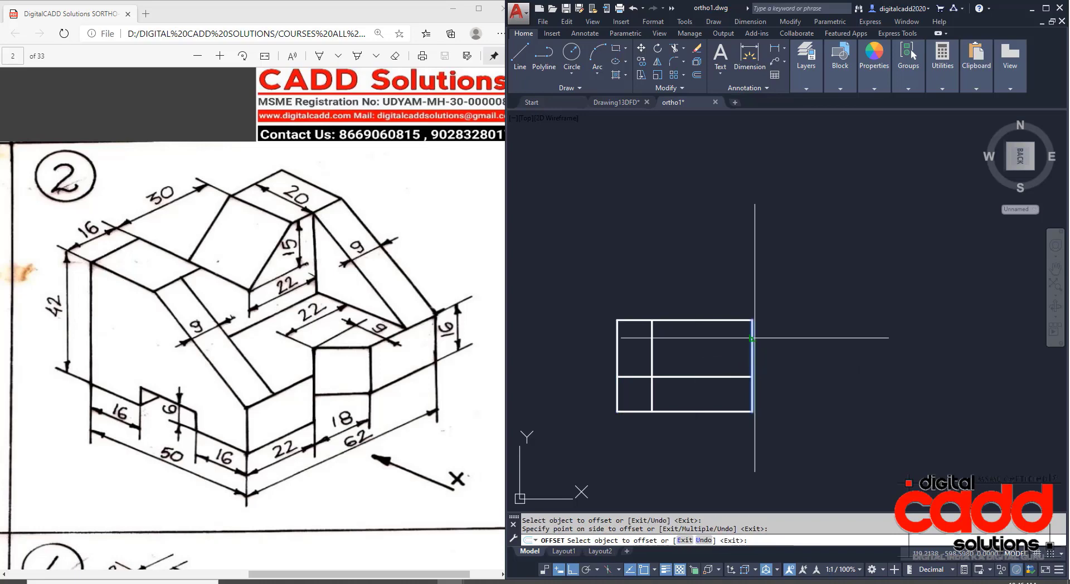
pyautogui.click(735, 345)
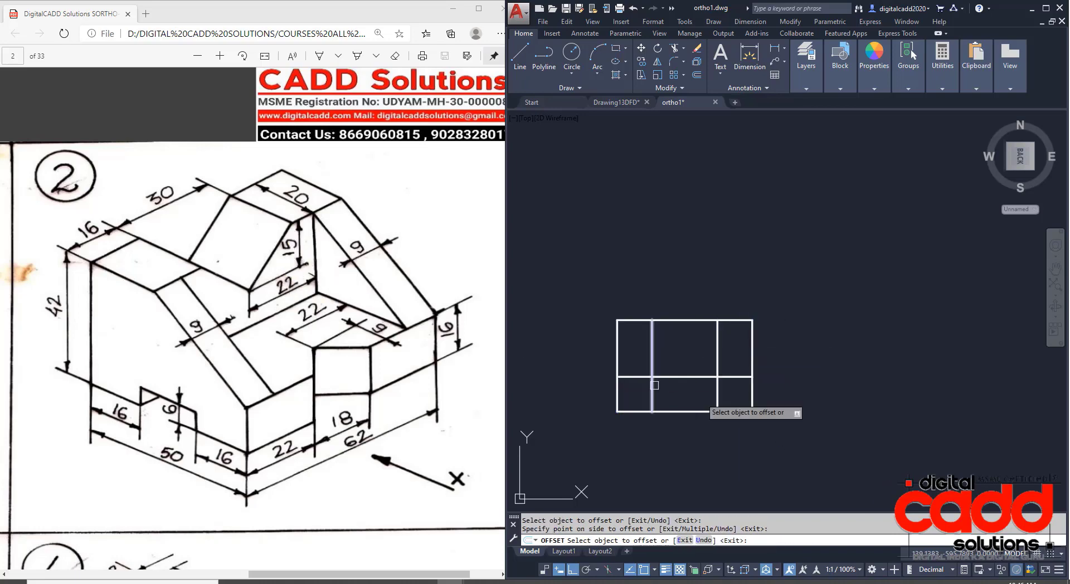
pyautogui.click(709, 320)
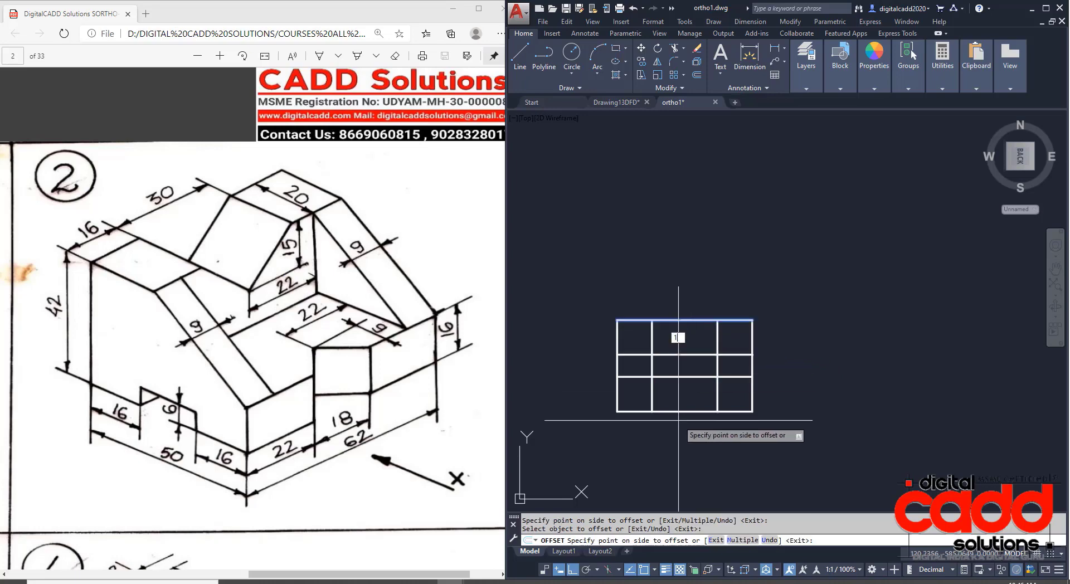
pyautogui.press('Return')
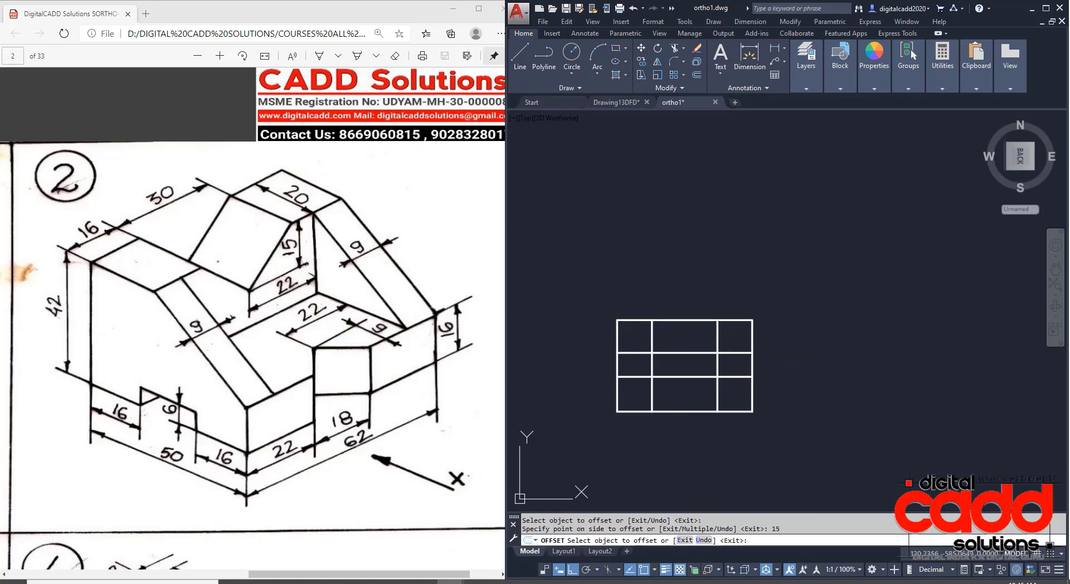
# Step: Draw the V-notch lines from the left guide's top end to the midpoint of the 15-offset line and up to the right guide's top end
pyautogui.write('L')
pyautogui.press('Return')
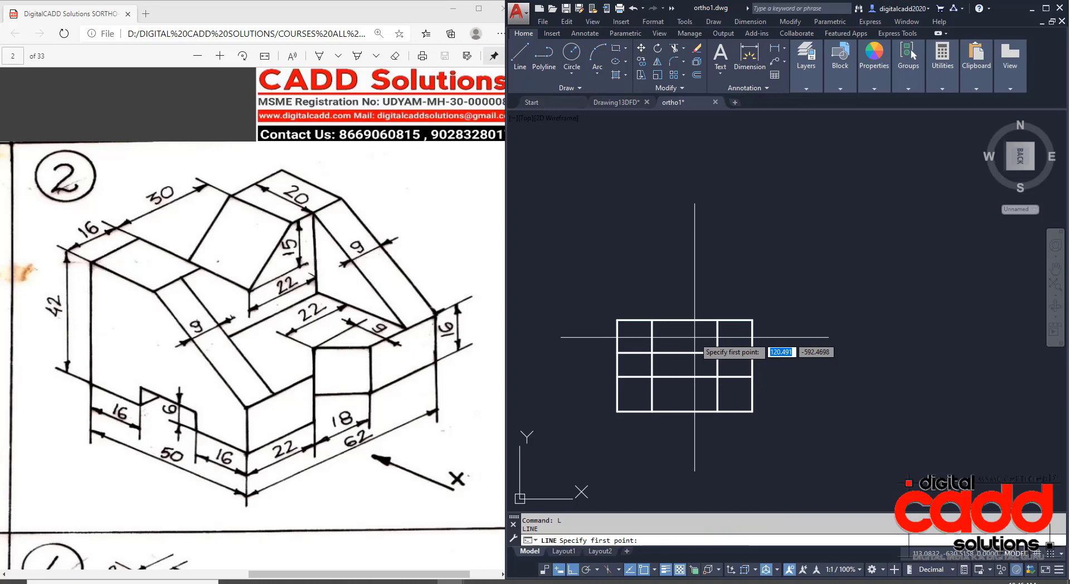
pyautogui.click(652, 320)
pyautogui.click(685, 352)
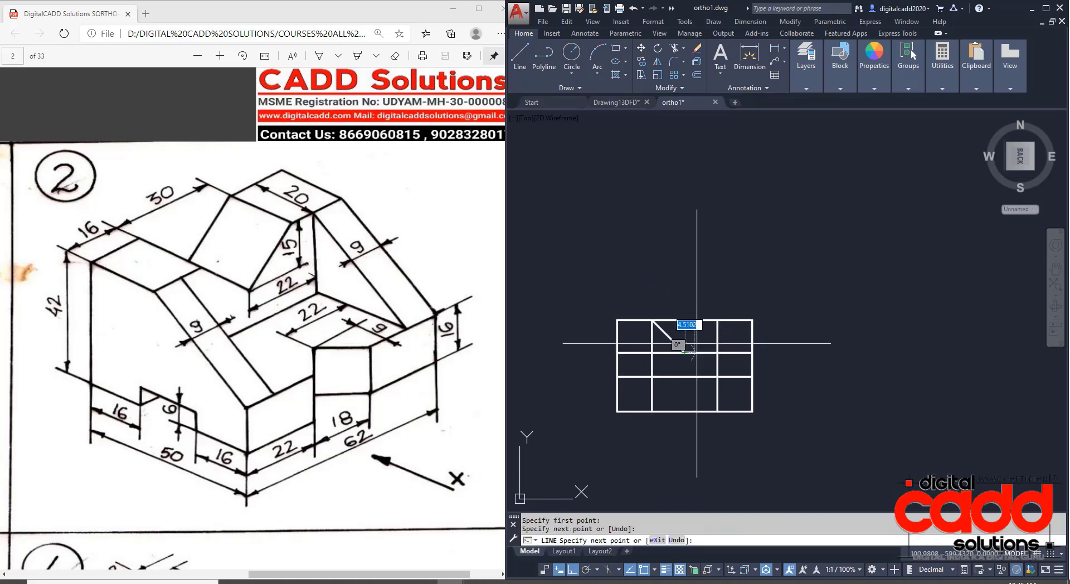
pyautogui.click(718, 321)
pyautogui.press('Return')
# Step: Erase the two vertical guide lines and the horizontal guide at the V-notch's tip
pyautogui.scroll(2, 717, 334)
pyautogui.click(736, 362)
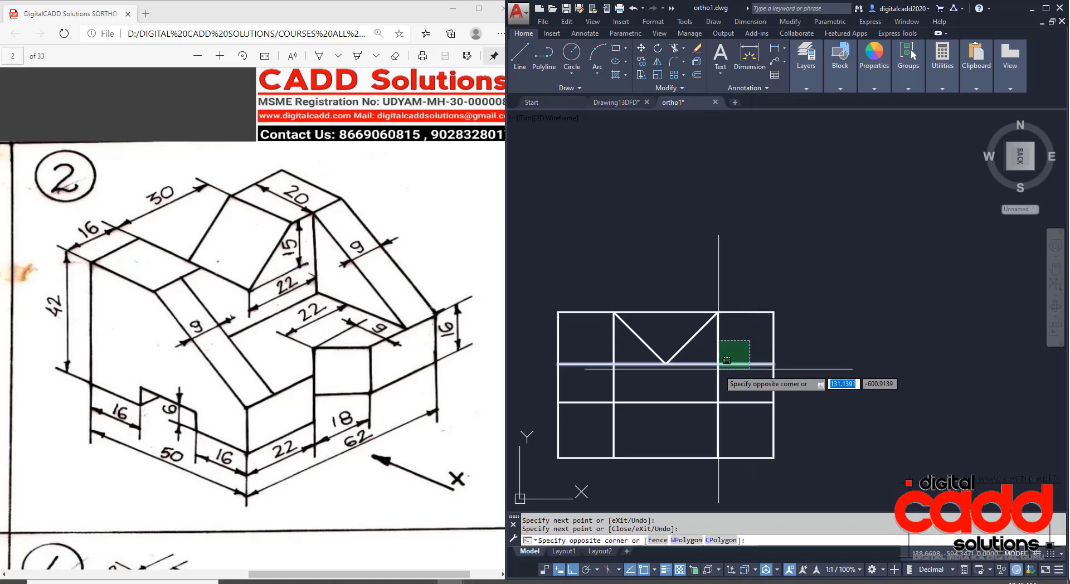
pyautogui.click(670, 385)
pyautogui.click(598, 382)
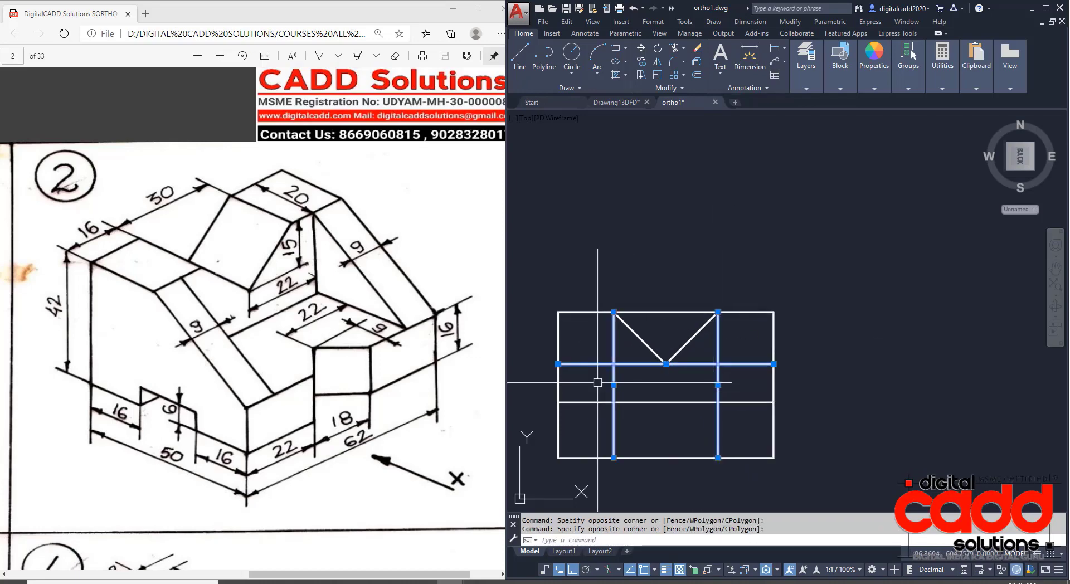
pyautogui.write('E')
pyautogui.press('Return')
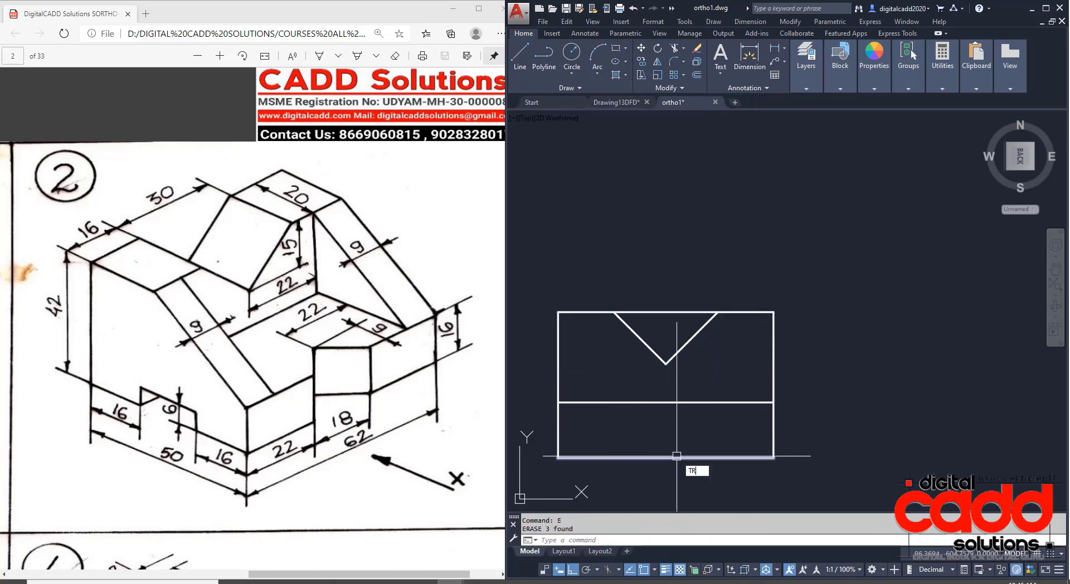
# Step: Trim away the top edge segment between the two upper ends of the V-notch
pyautogui.write('TR')
pyautogui.press('Return')
pyautogui.press('Return')
pyautogui.click(696, 287)
pyautogui.click(680, 318)
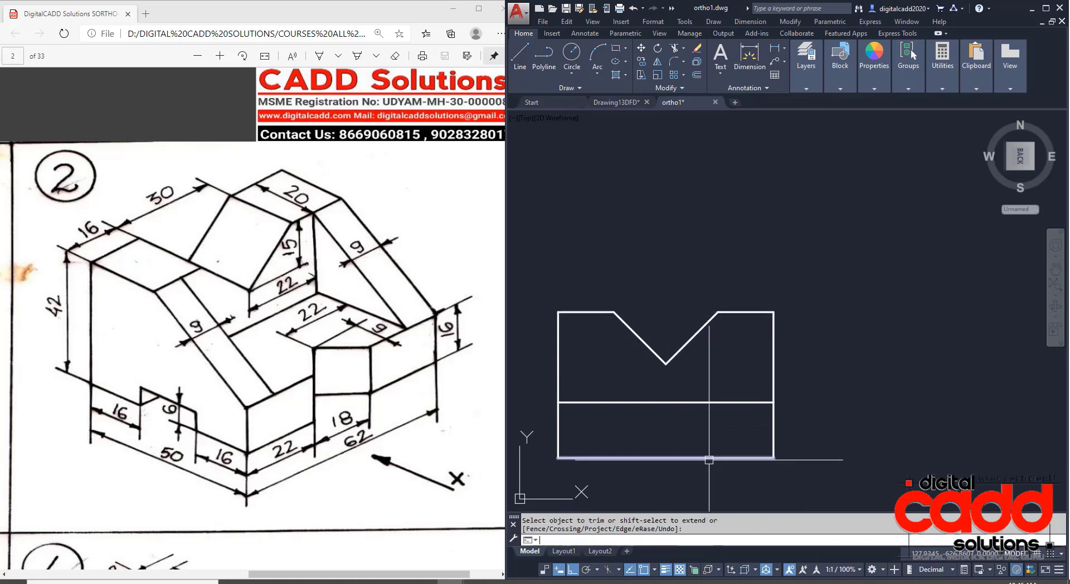
pyautogui.moveTo(709, 459); pyautogui.dragTo(752, 413, button='middle')
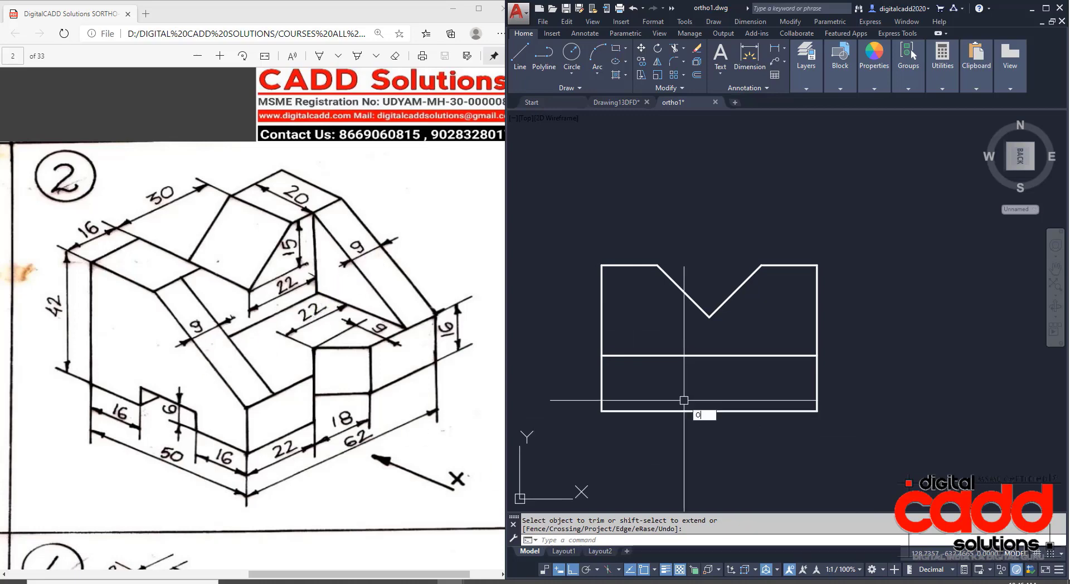
# Step: Offset the front view's left and right edges 9 inward
pyautogui.press('Escape')
pyautogui.write('o')
pyautogui.press('Return')
pyautogui.press('Return')
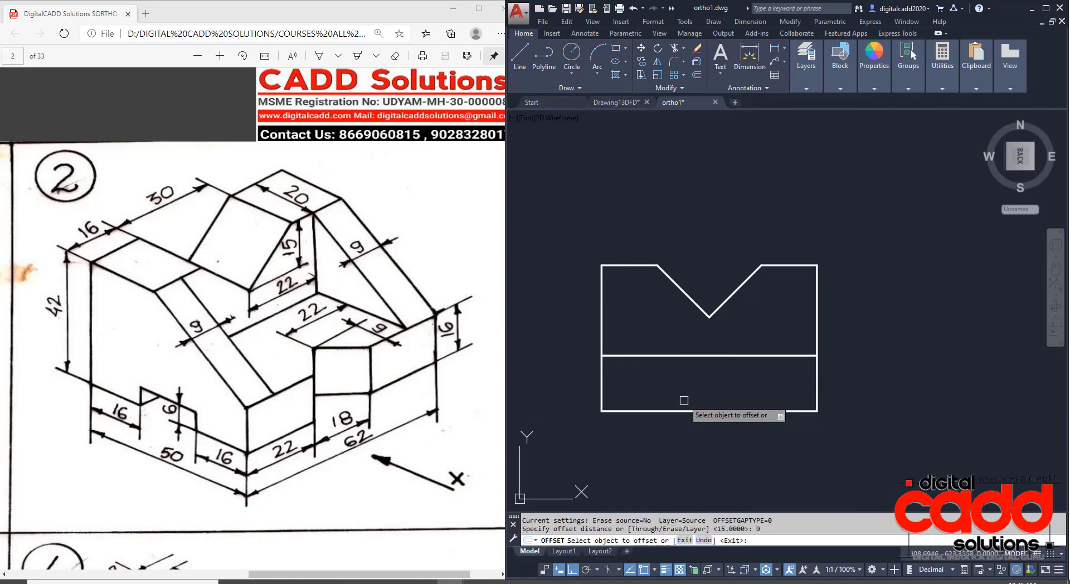
pyautogui.click(602, 303)
pyautogui.click(643, 304)
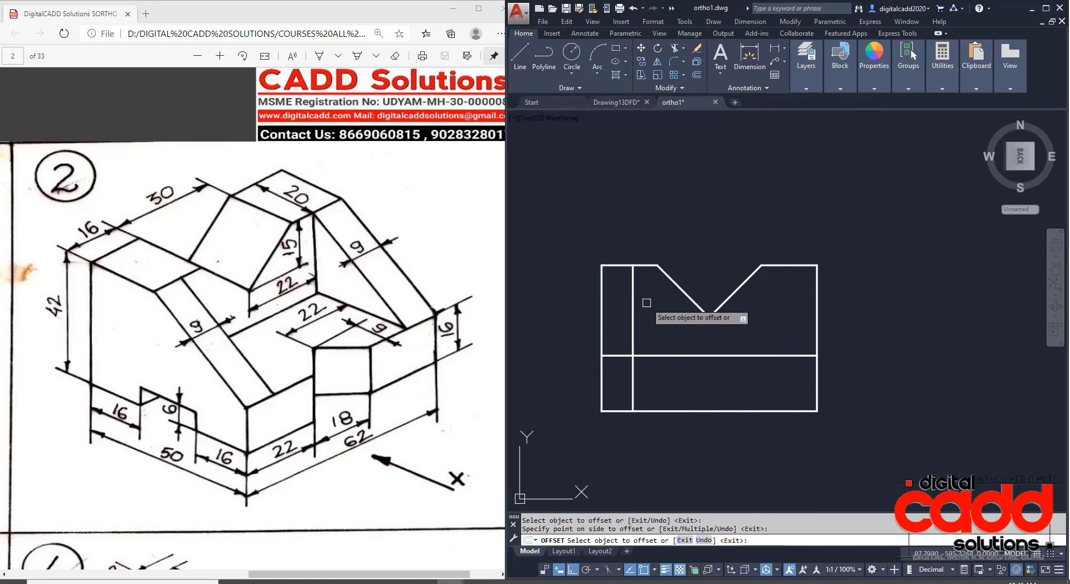
pyautogui.click(816, 289)
pyautogui.click(767, 304)
pyautogui.press('Escape')
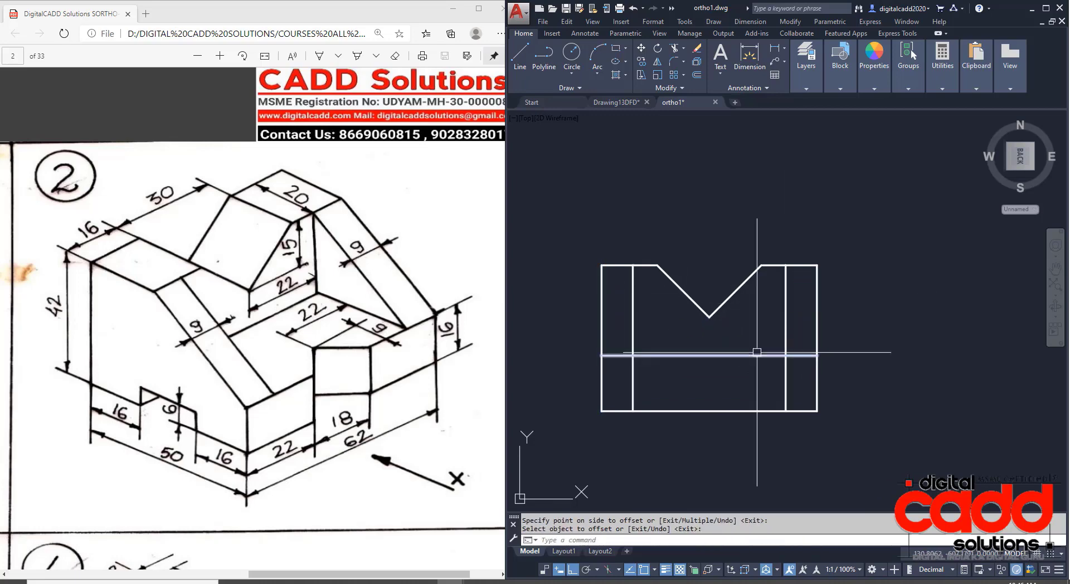
# Step: Trim away the parts of the two 9-offset lines below the front view's inner horizontal line
pyautogui.write('tr')
pyautogui.press('Return')
pyautogui.press('Return')
pyautogui.click(801, 377)
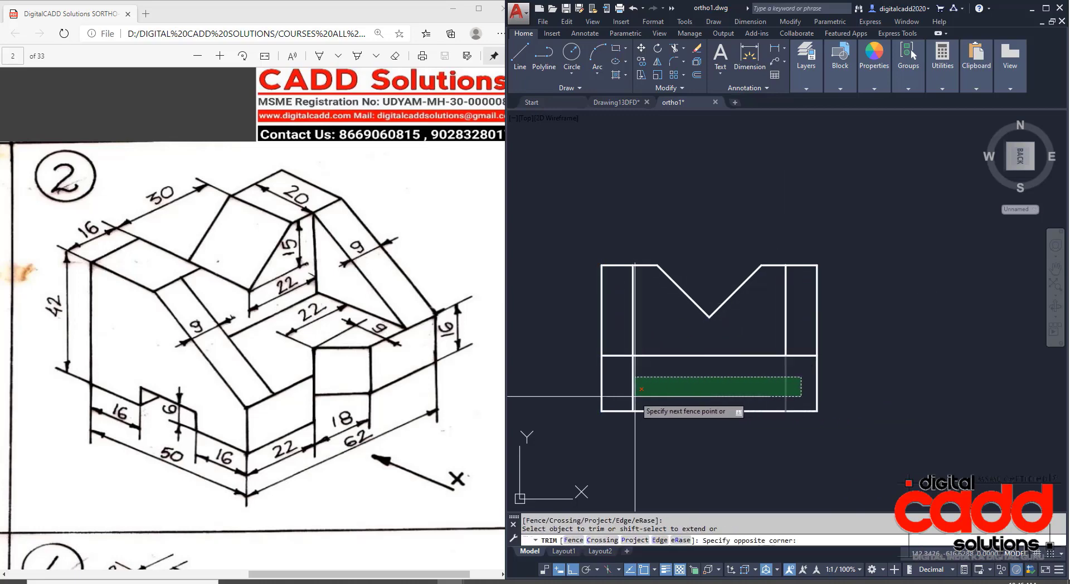
pyautogui.click(621, 393)
pyautogui.press('Return')
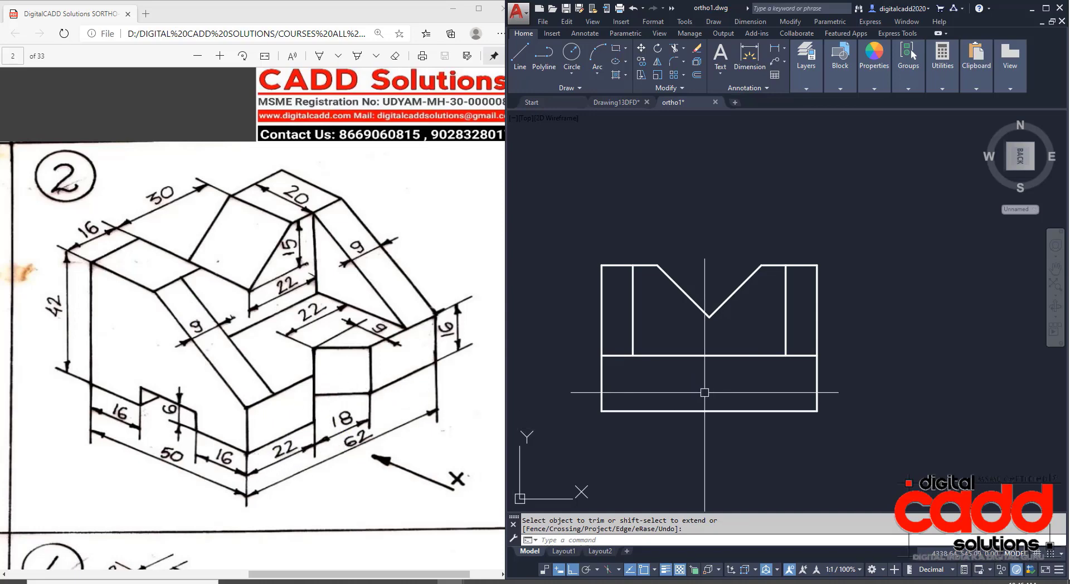
# Step: Offset the front view's left and right edges 22 inward
pyautogui.click(683, 388)
pyautogui.press('Escape')
pyautogui.write('o')
pyautogui.press('Return')
pyautogui.write('22')
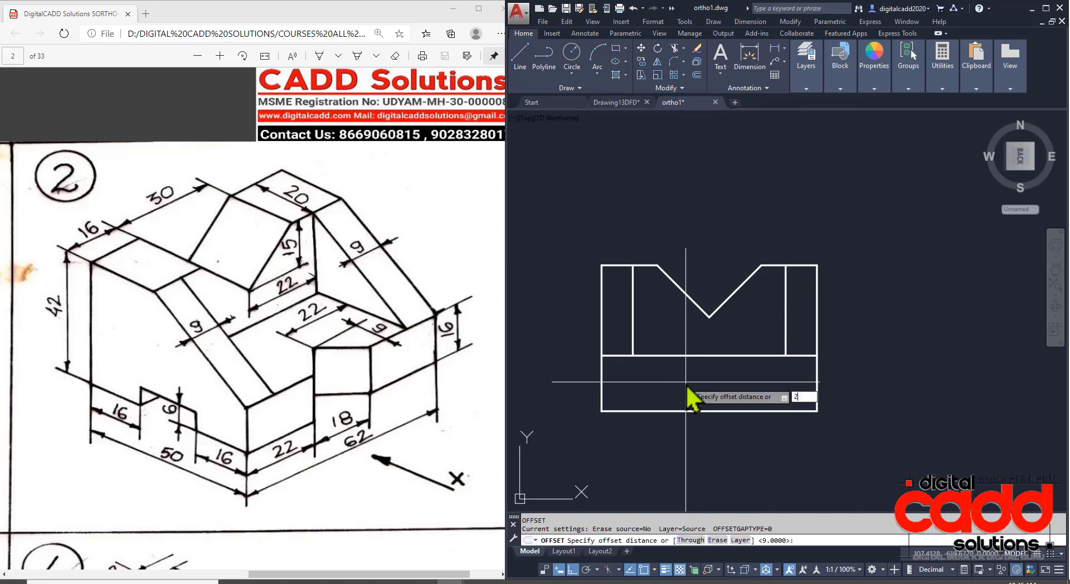
pyautogui.press('Return')
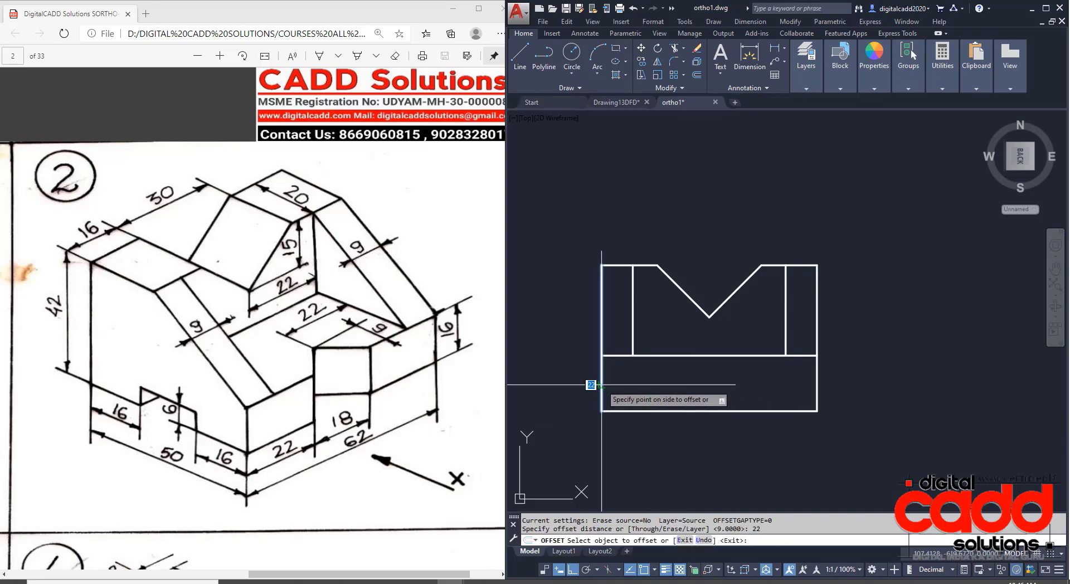
pyautogui.click(602, 381)
pyautogui.click(822, 372)
pyautogui.click(818, 373)
pyautogui.click(755, 382)
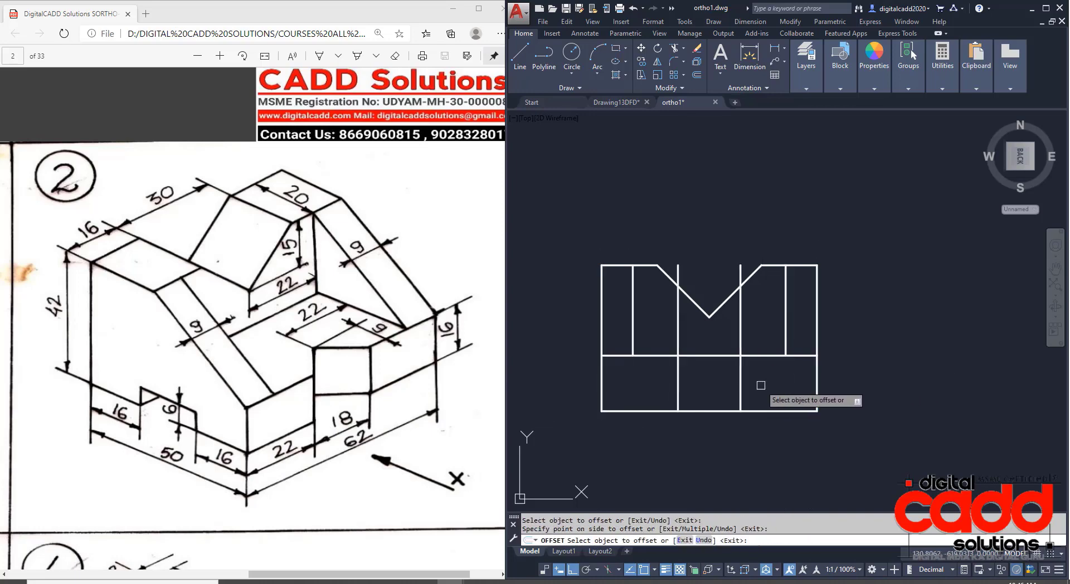
pyautogui.press('Return')
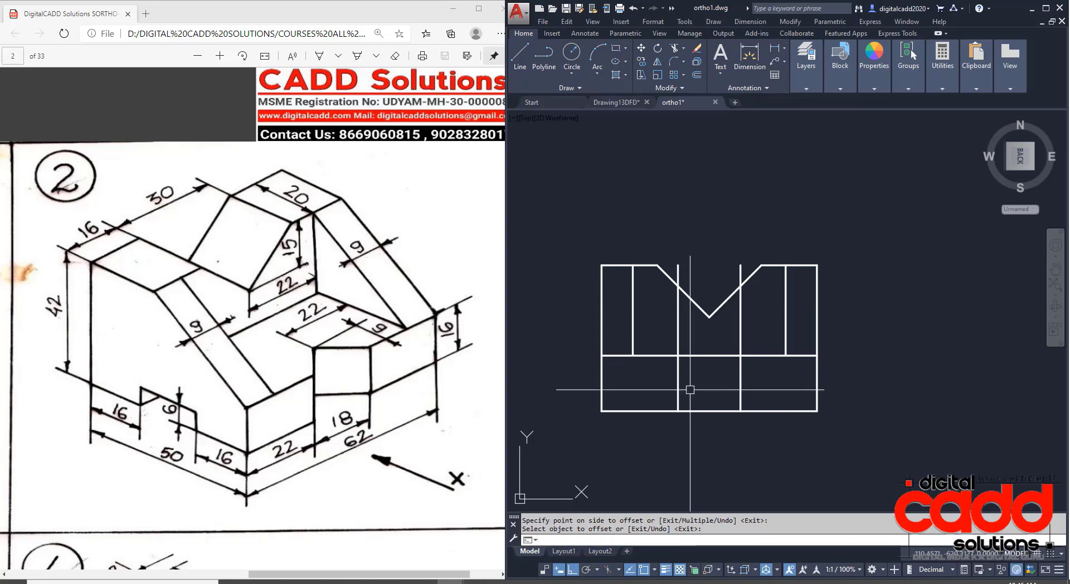
# Step: Trim the two 22-offset lines above the inner horizontal line, using that line as the cutting edge
pyautogui.write('tr')
pyautogui.press('Return')
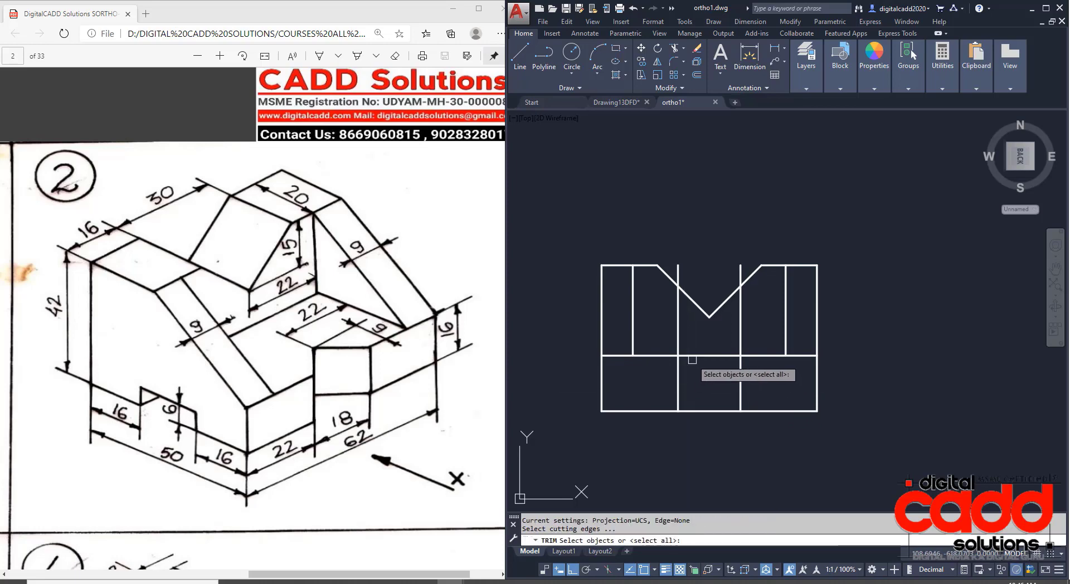
pyautogui.click(693, 355)
pyautogui.press('Return')
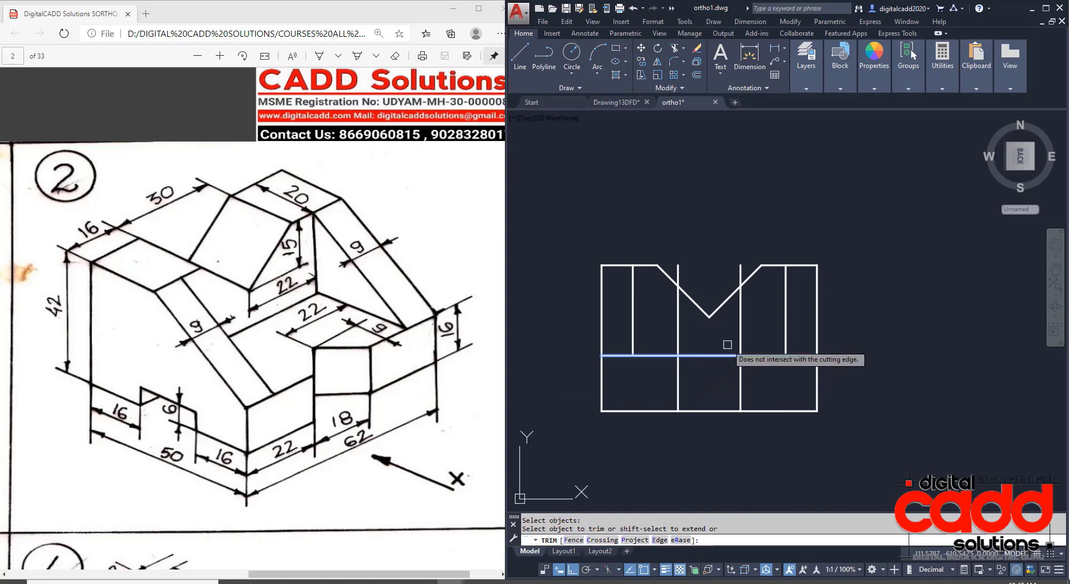
pyautogui.click(679, 334)
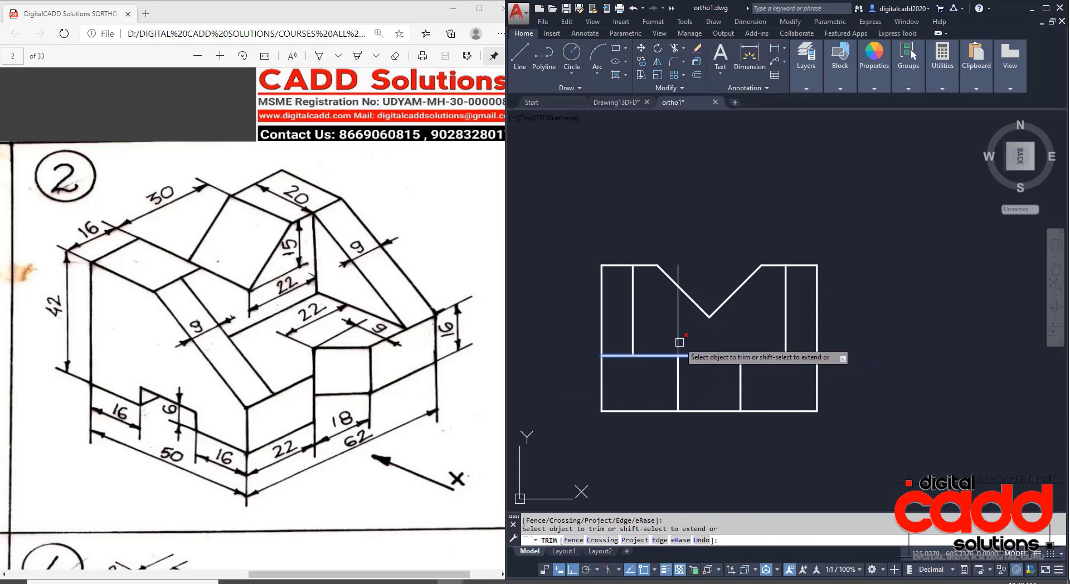
pyautogui.press('Return')
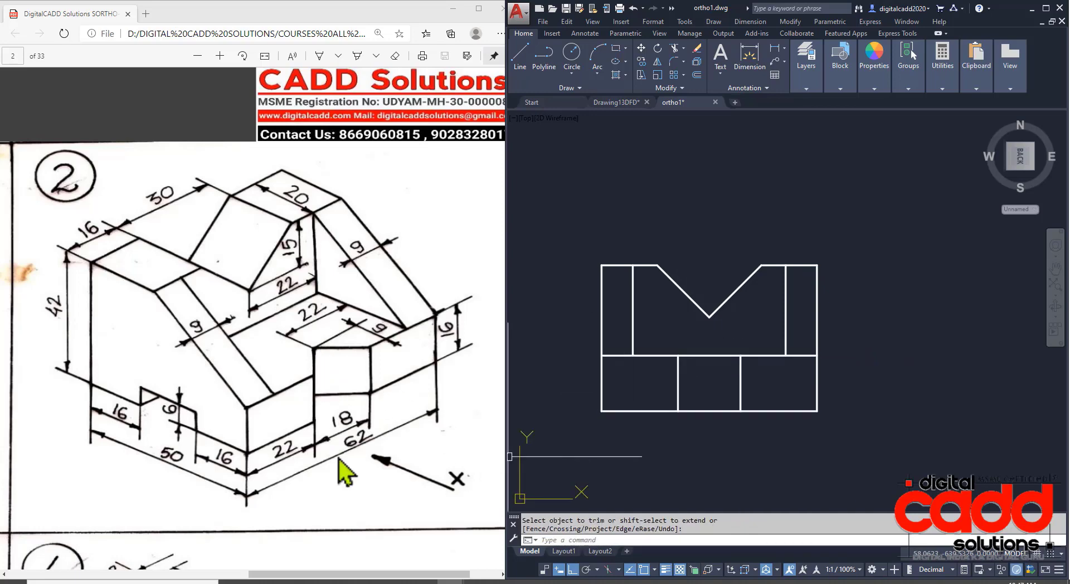
# Step: Draw a vertical line from the inner horizontal line's midpoint down to the bottom edge's midpoint
pyautogui.write('L')
pyautogui.press('Return')
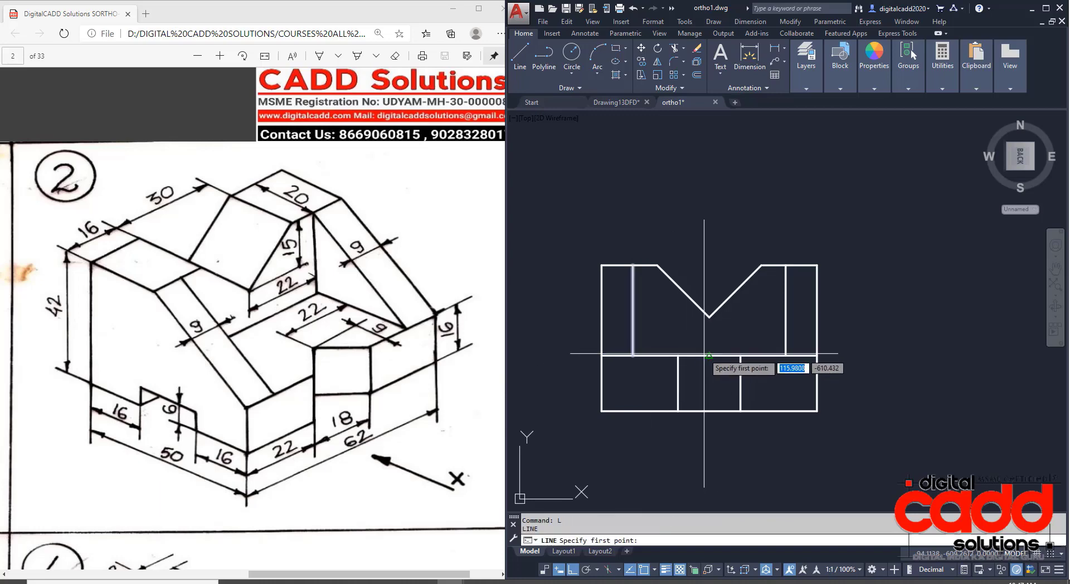
pyautogui.click(708, 355)
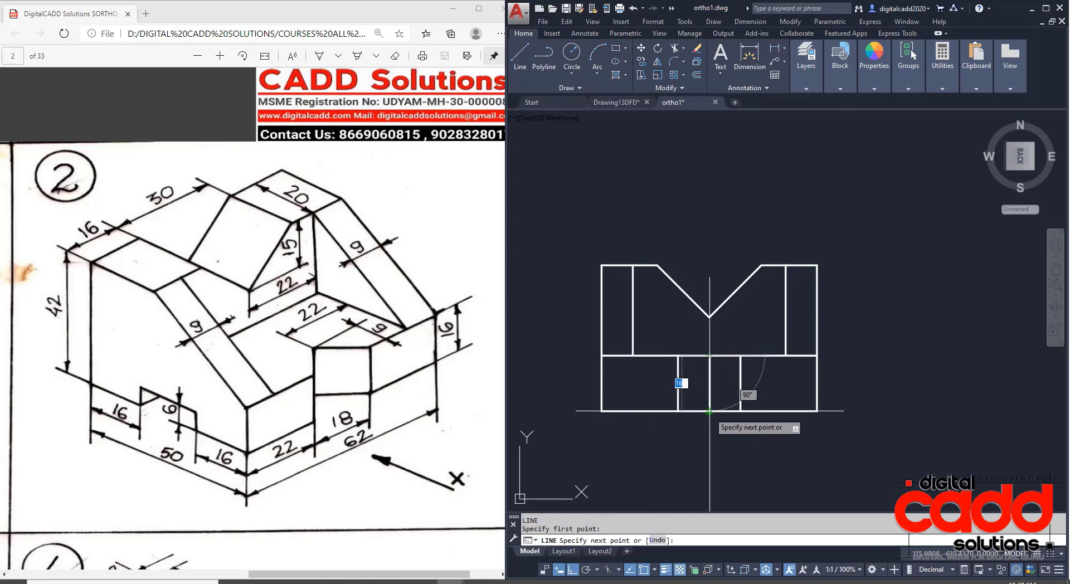
pyautogui.click(710, 411)
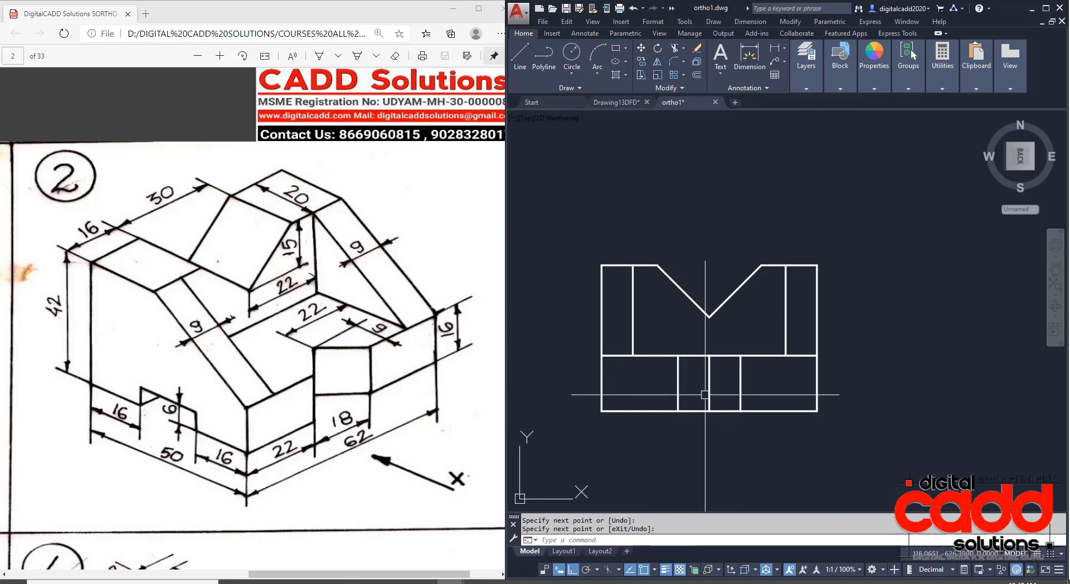
# Step: Check the distance along the bottom edge between the right 22-offset line and the central vertical line
pyautogui.write('DI')
pyautogui.press('Return')
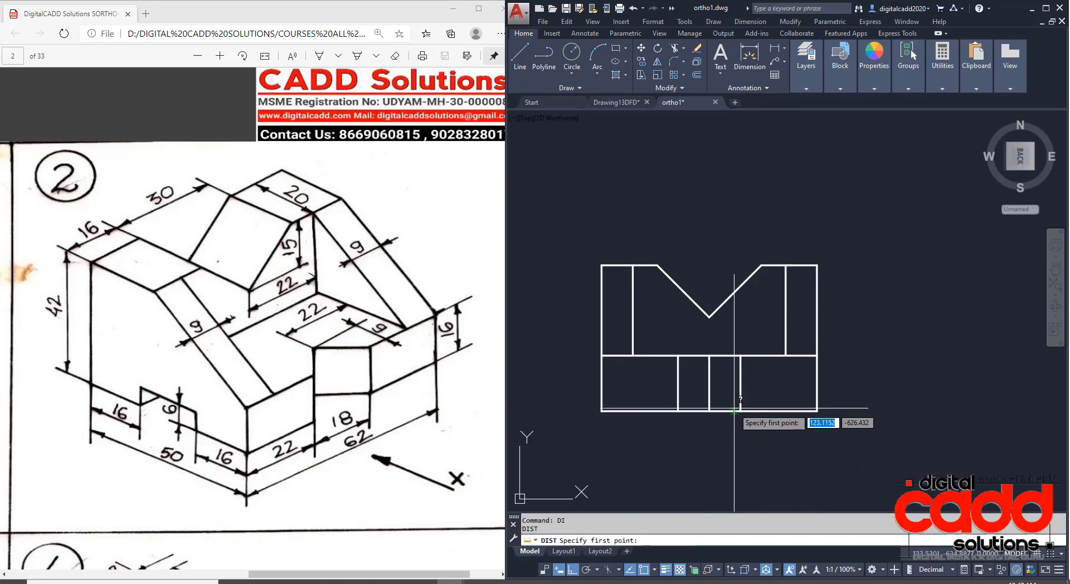
pyautogui.click(741, 410)
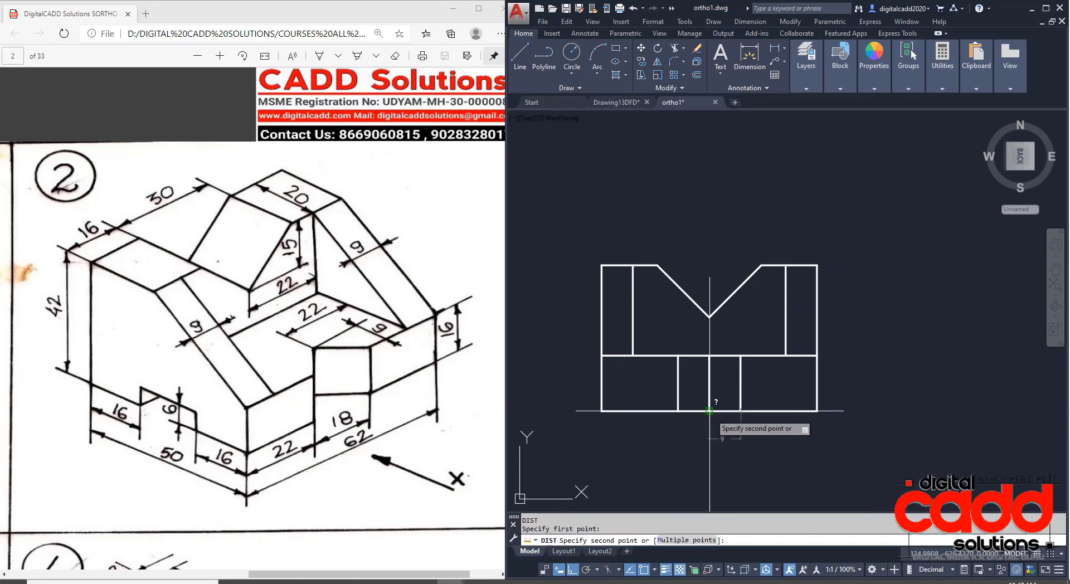
pyautogui.press('Escape')
pyautogui.moveTo(754, 449); pyautogui.dragTo(747, 363, button='middle')
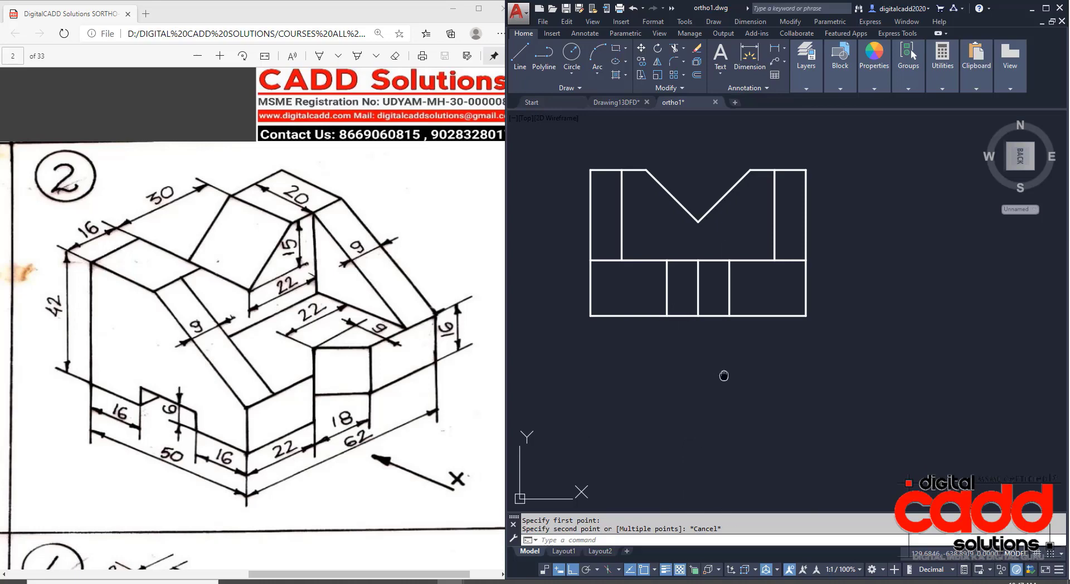
pyautogui.moveTo(723, 375); pyautogui.dragTo(723, 370, button='middle')
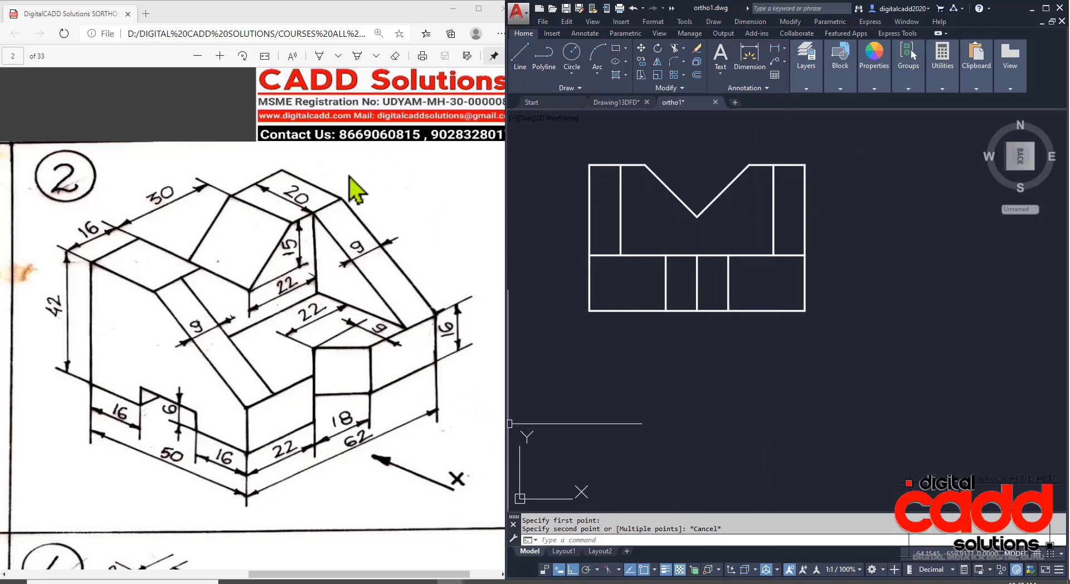
pyautogui.moveTo(240, 134); pyautogui.dragTo(241, 194)
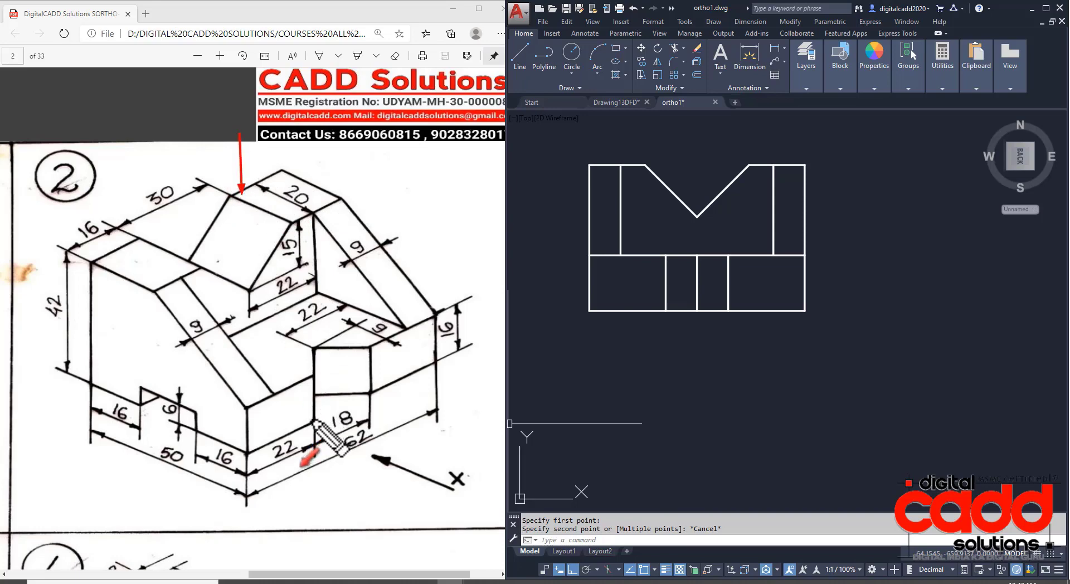
pyautogui.moveTo(296, 338); pyautogui.dragTo(285, 337)
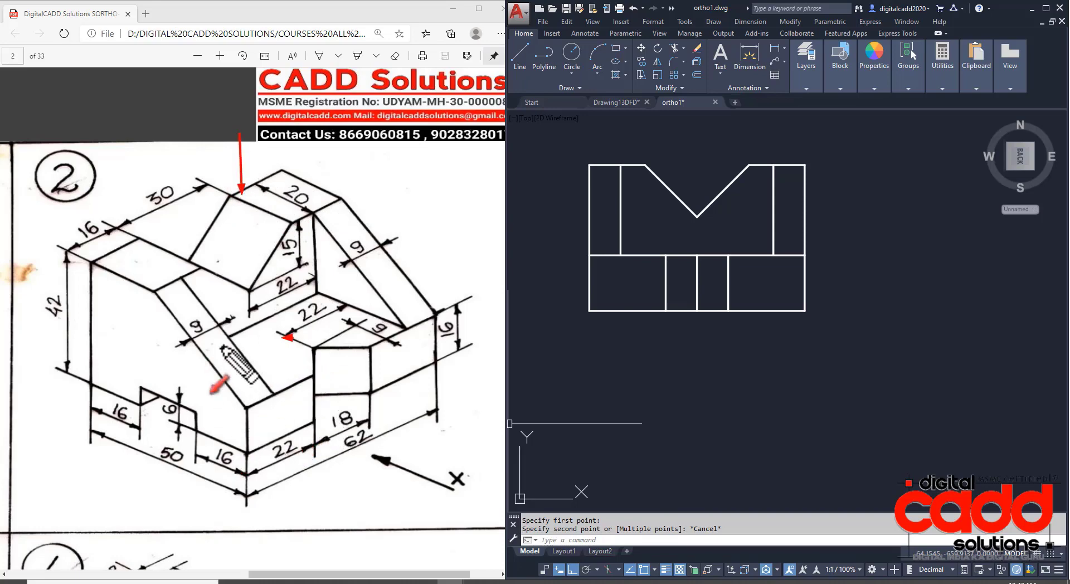
pyautogui.moveTo(234, 363); pyautogui.dragTo(225, 363)
pyautogui.moveTo(395, 275); pyautogui.dragTo(386, 274)
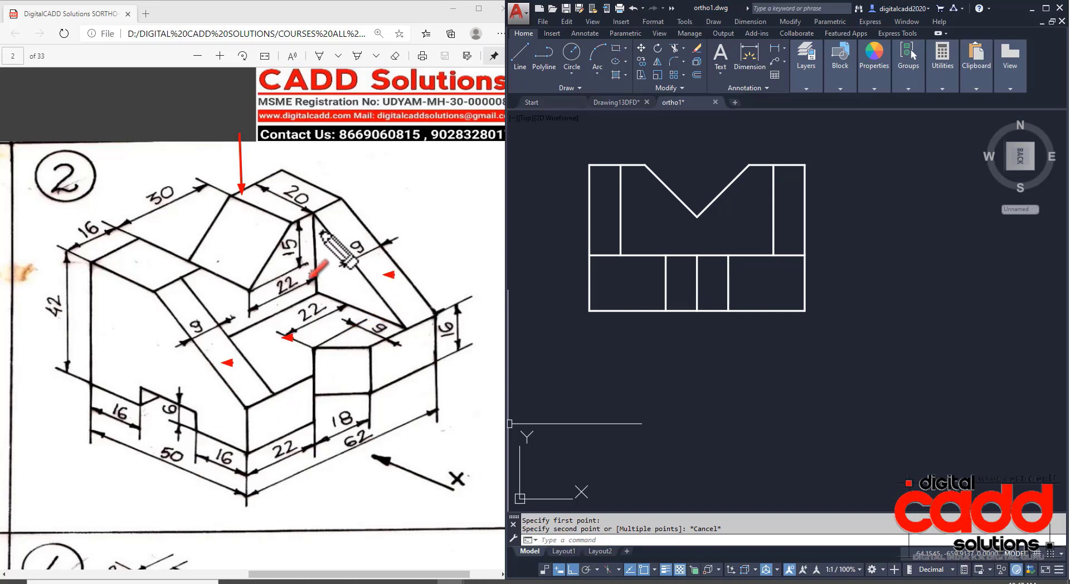
pyautogui.moveTo(292, 202); pyautogui.dragTo(282, 203)
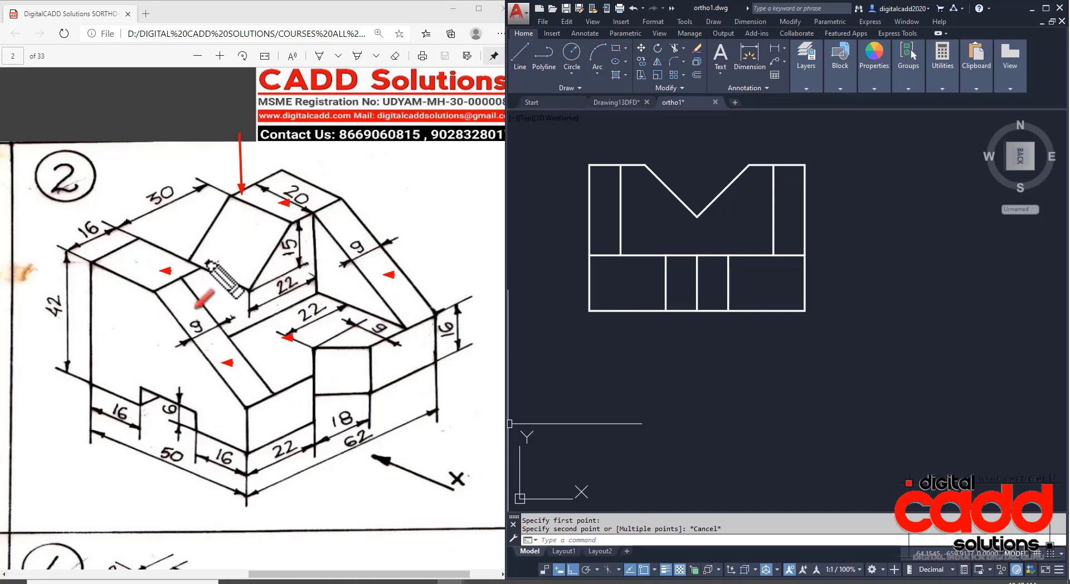
pyautogui.moveTo(259, 240); pyautogui.dragTo(248, 239)
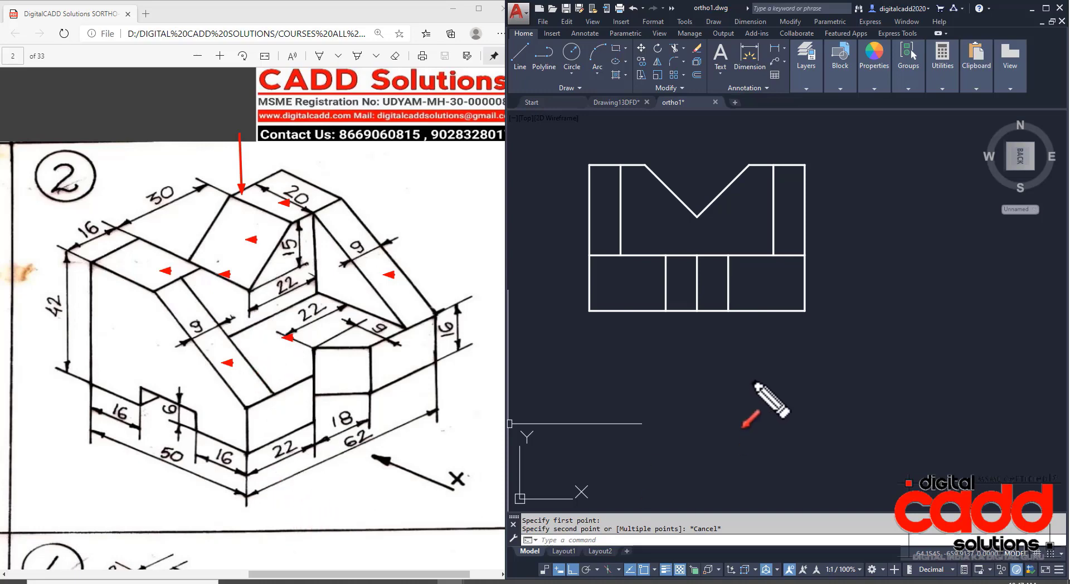
pyautogui.press('Escape')
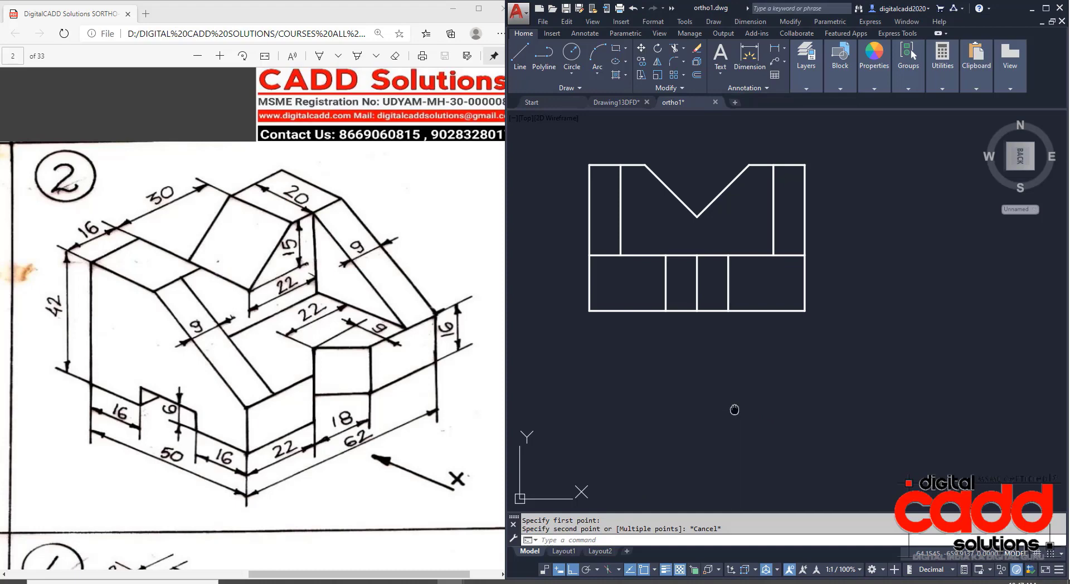
# Step: Draw vertical rays downward from the front view's lower-left and lower-right corners to project the top view's width
pyautogui.moveTo(735, 409); pyautogui.dragTo(736, 398, button='middle')
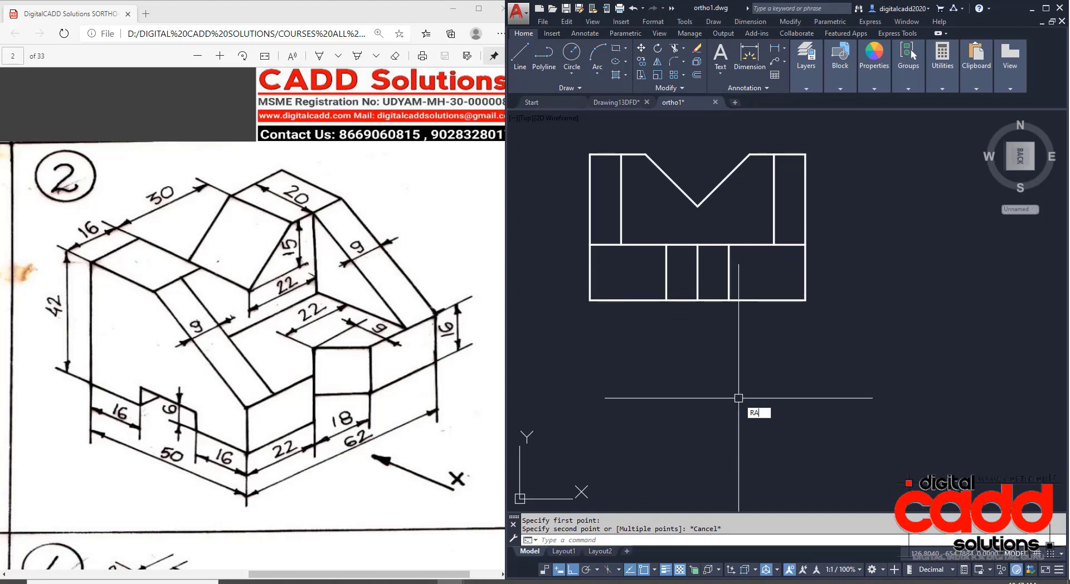
pyautogui.write('Y')
pyautogui.press('Return')
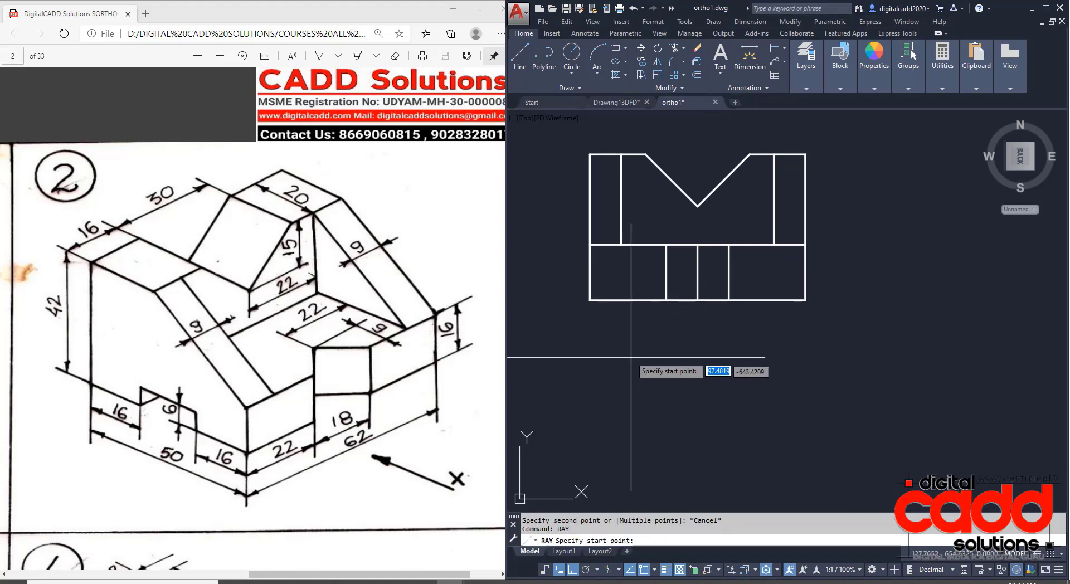
pyautogui.click(590, 300)
pyautogui.click(590, 357)
pyautogui.press('Return')
pyautogui.press('Return')
pyautogui.click(804, 300)
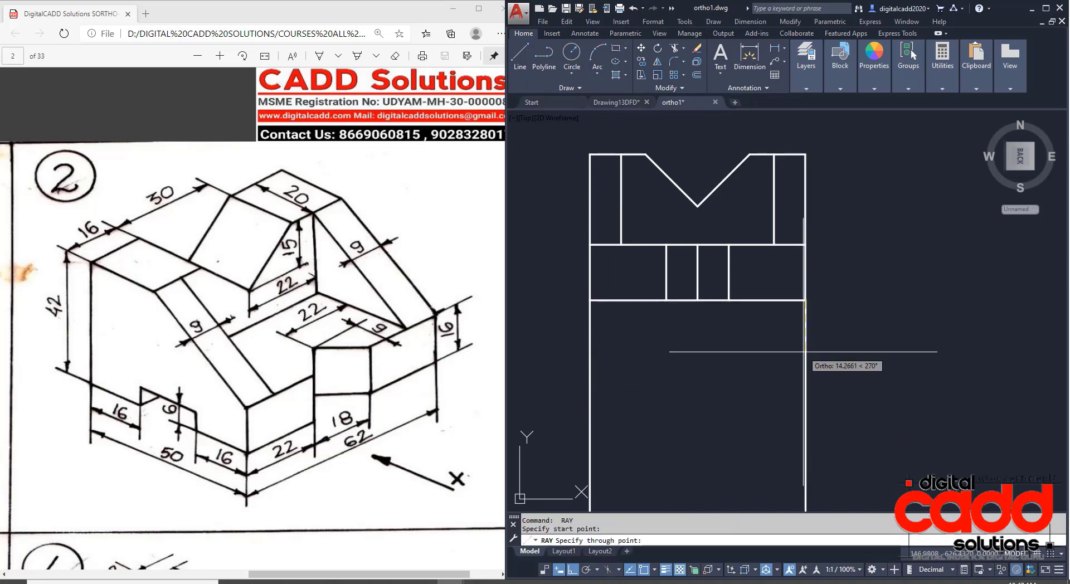
pyautogui.click(805, 351)
pyautogui.press('Return')
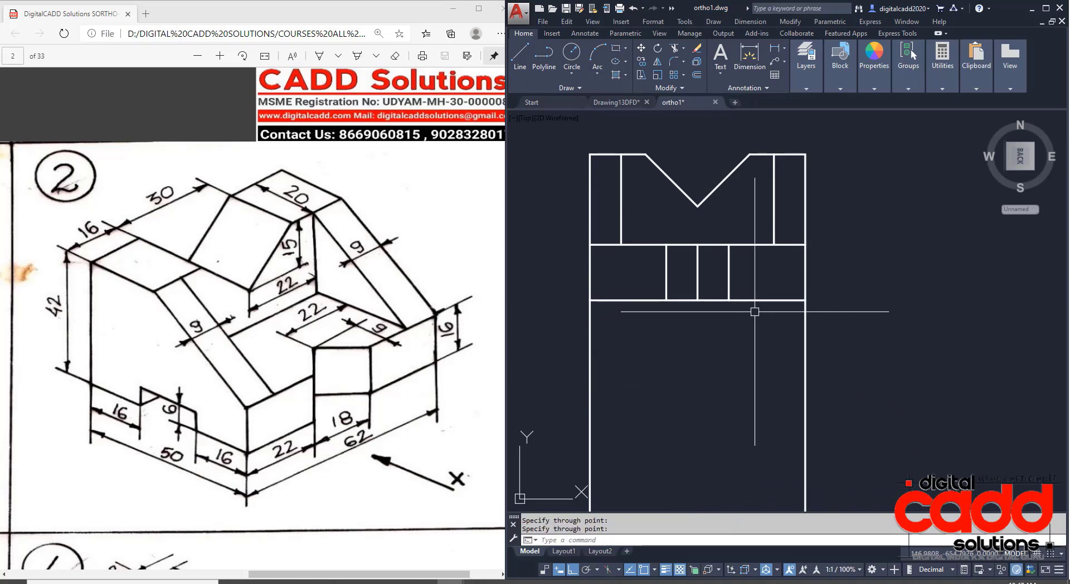
# Step: Offset the front view's bottom edge 25 downward between the two projection rays
pyautogui.write('O')
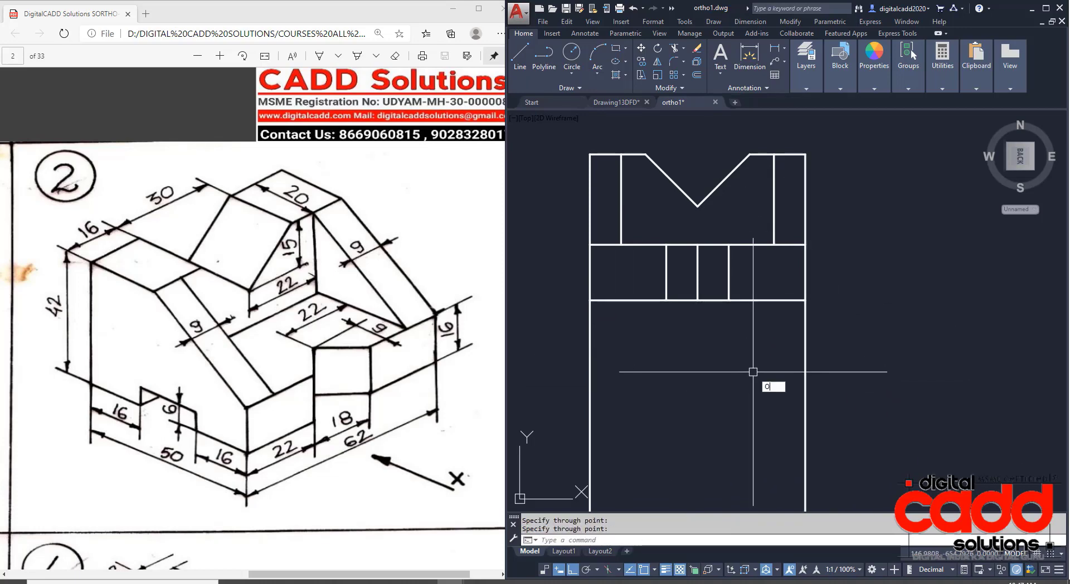
pyautogui.press('Return')
pyautogui.write('25')
pyautogui.press('Return')
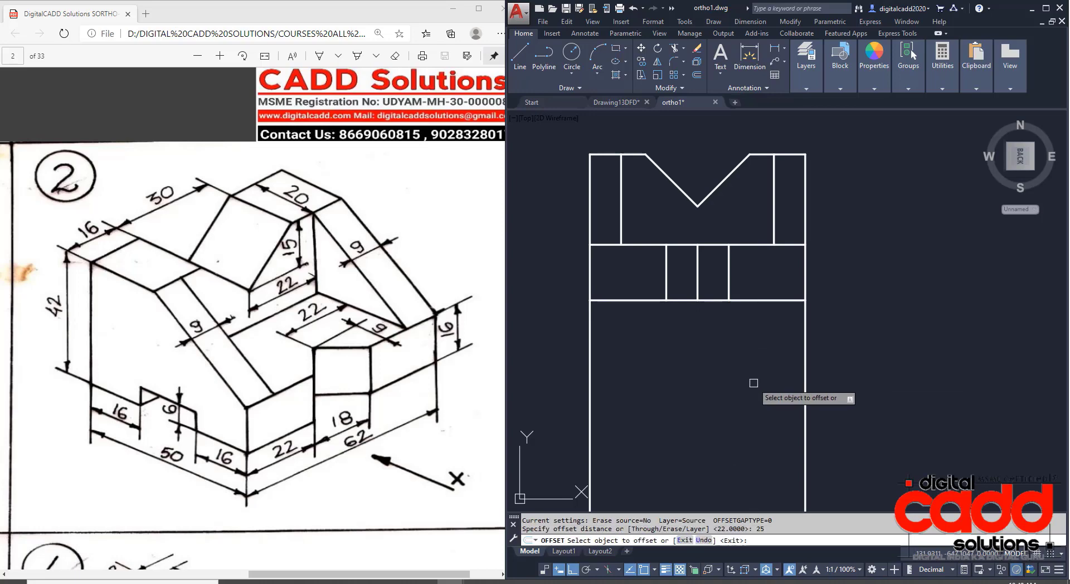
pyautogui.click(753, 301)
pyautogui.click(752, 424)
pyautogui.press('Return')
pyautogui.moveTo(751, 451); pyautogui.dragTo(748, 403, button='middle')
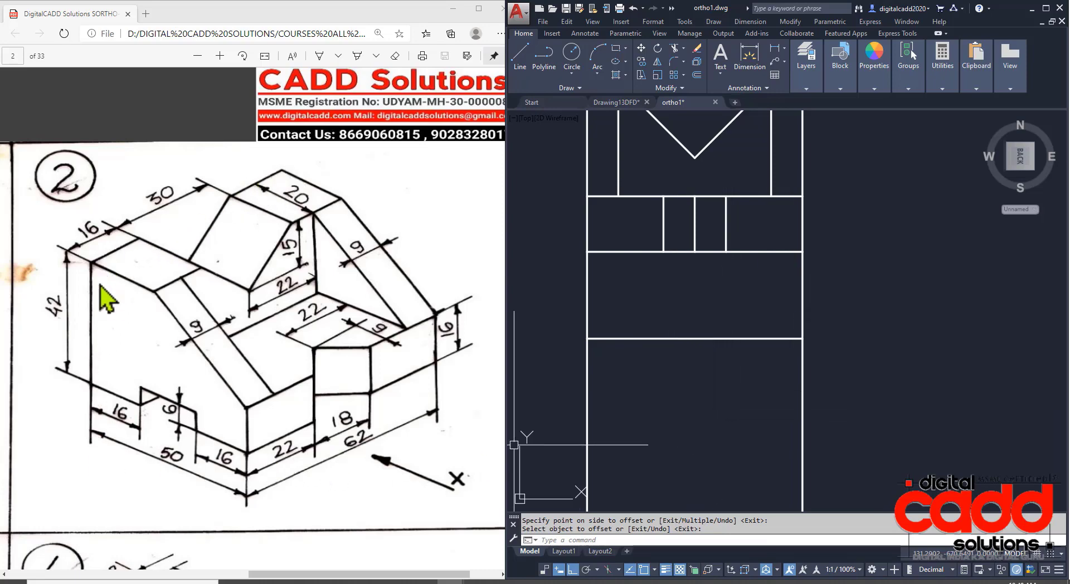
# Step: Offset the top view's upper edge 50 downward to set the view's depth
pyautogui.write('o')
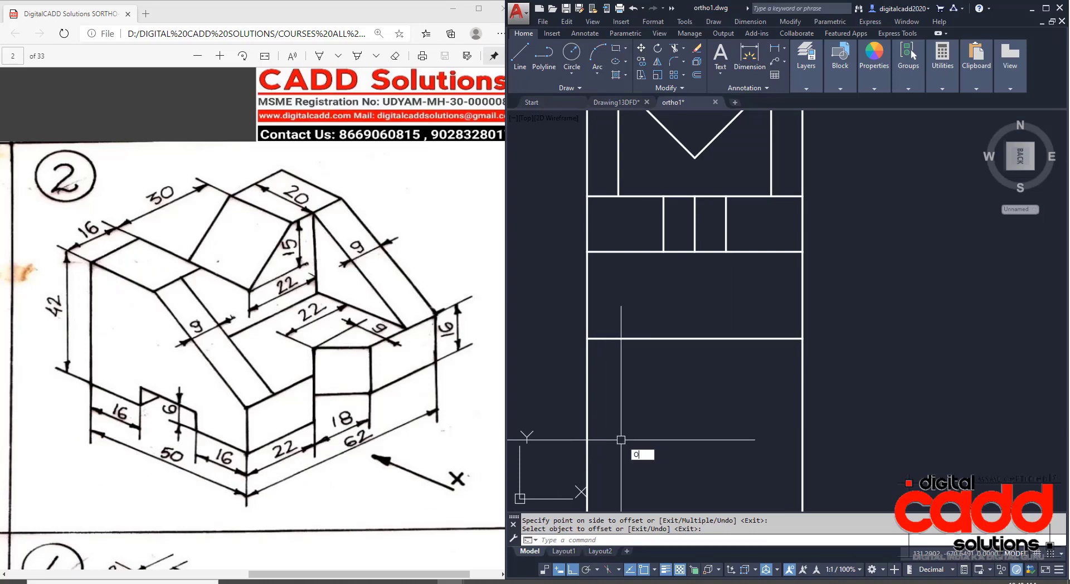
pyautogui.press('Return')
pyautogui.write('50')
pyautogui.press('Return')
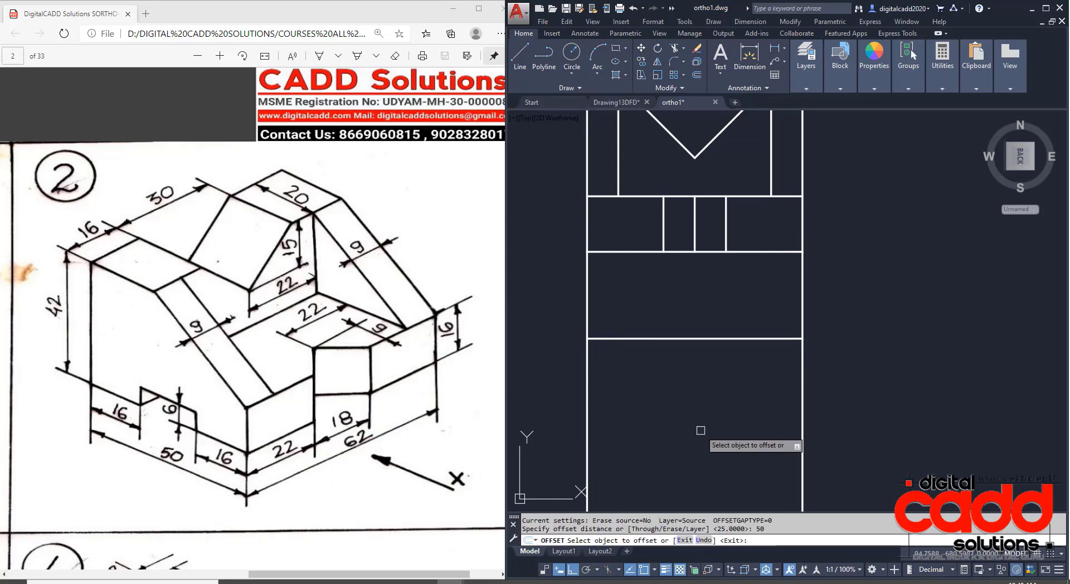
pyautogui.click(761, 337)
pyautogui.click(739, 425)
pyautogui.scroll(-2, 714, 400)
pyautogui.press('Return')
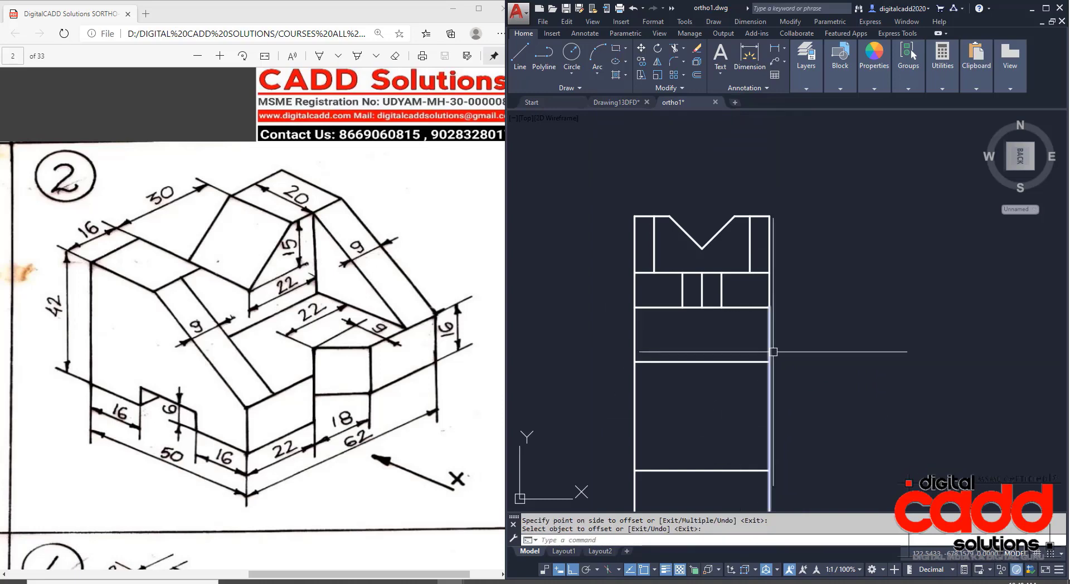
# Step: Trim the two projection rays between the views and below the top view so a closed rectangle remains
pyautogui.write('tr')
pyautogui.press('Return')
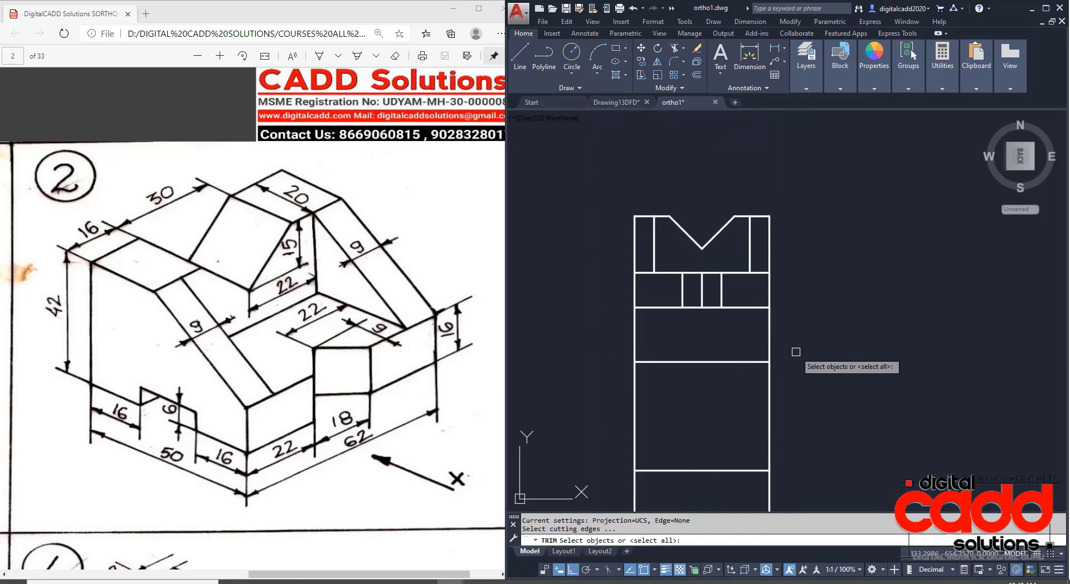
pyautogui.click(794, 353)
pyautogui.click(614, 488)
pyautogui.press('Return')
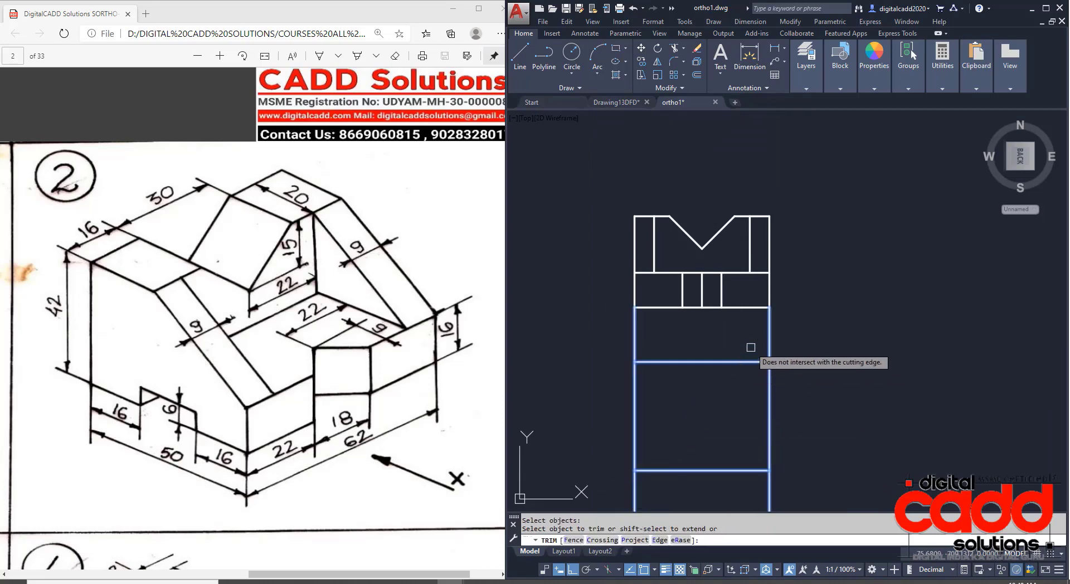
pyautogui.click(798, 335)
pyautogui.click(587, 352)
pyautogui.click(794, 493)
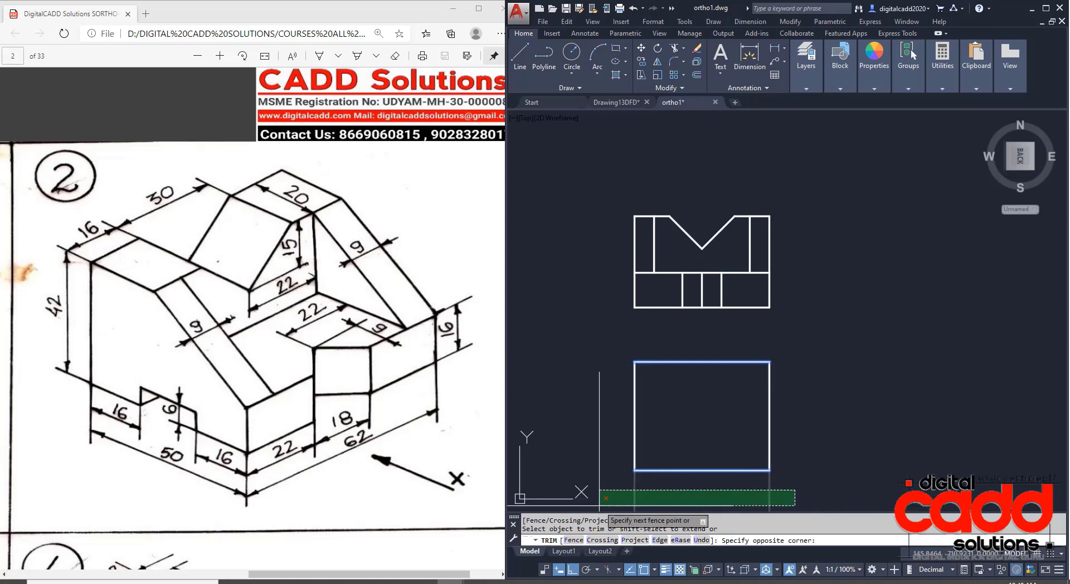
pyautogui.click(577, 498)
pyautogui.press('Return')
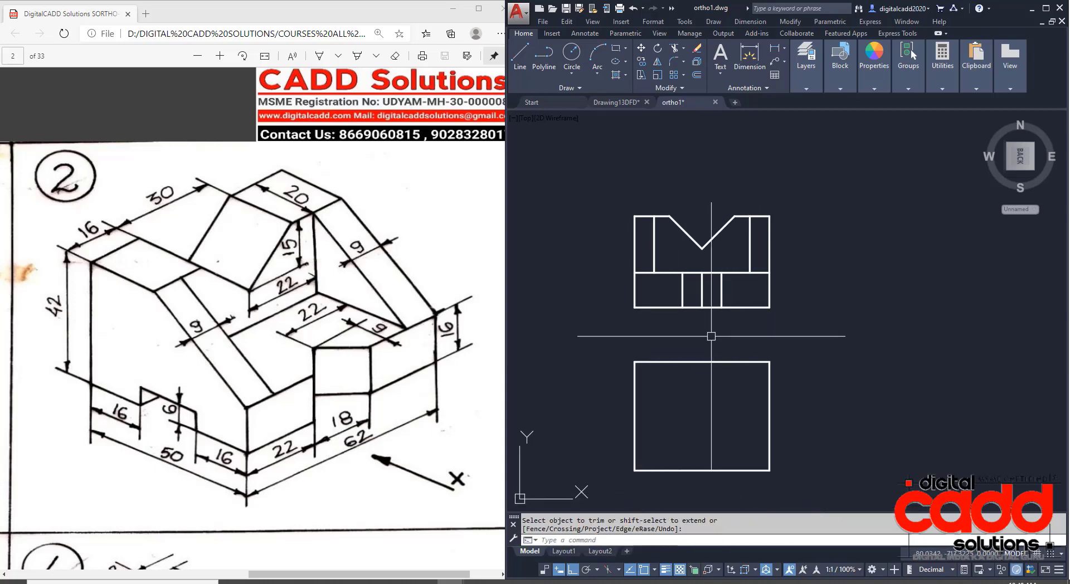
# Step: Offset the top view's upper edge 20 downward into the rectangle
pyautogui.moveTo(734, 393); pyautogui.dragTo(713, 373, button='middle')
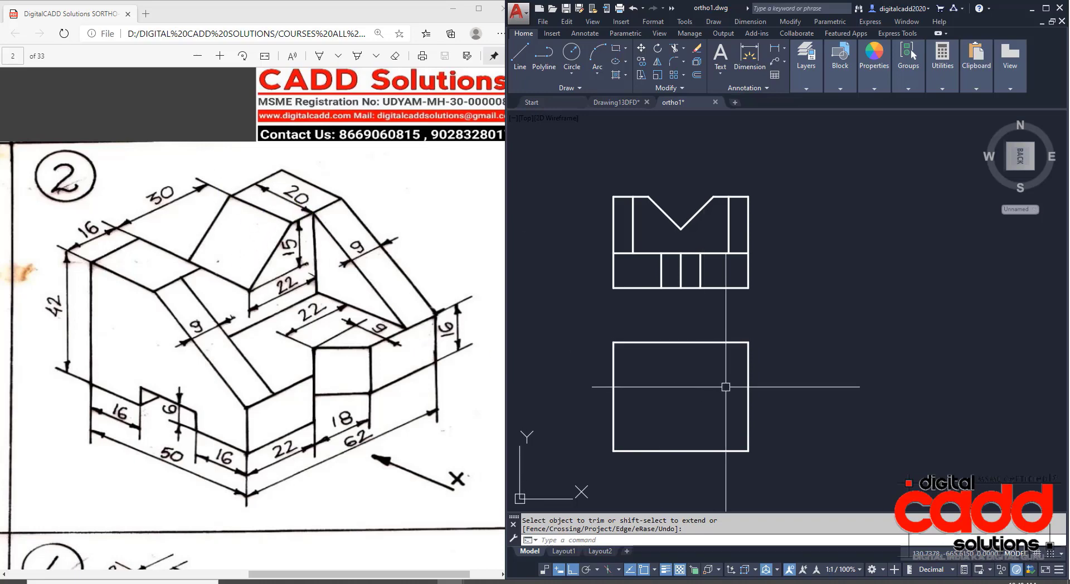
pyautogui.press('Return')
pyautogui.write('20')
pyautogui.press('Return')
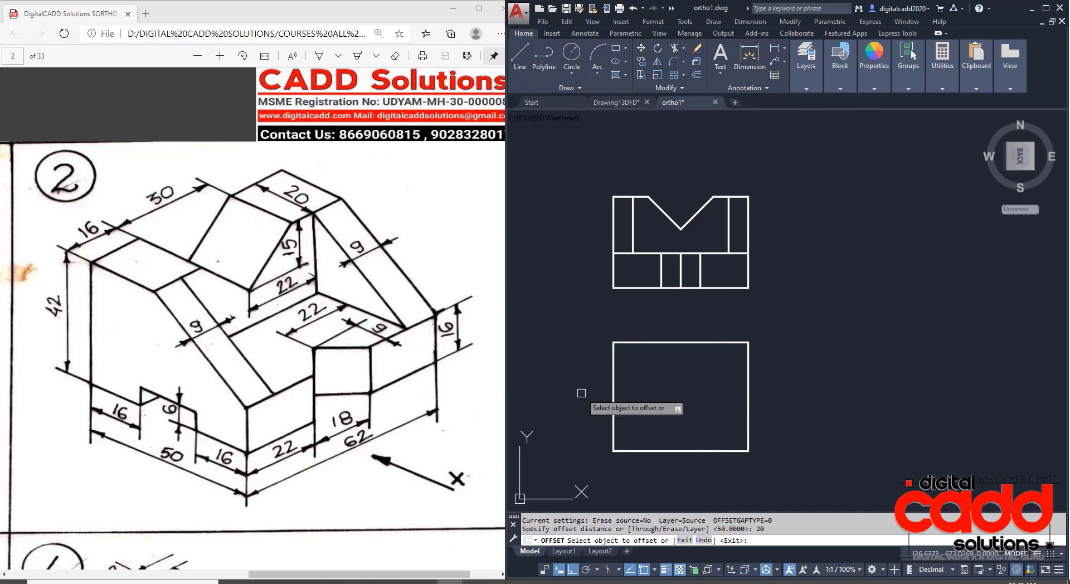
pyautogui.click(652, 344)
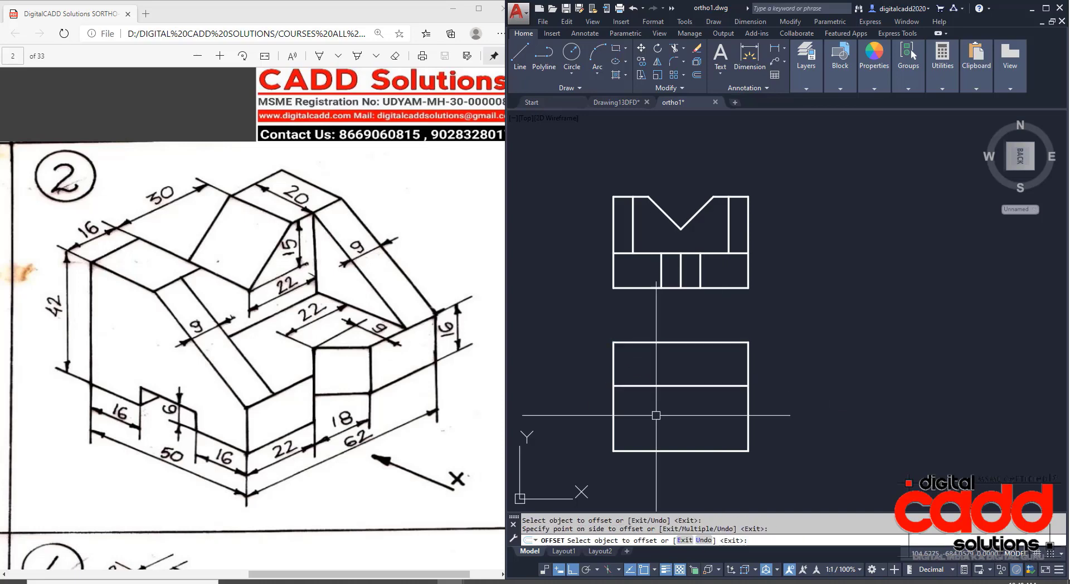
pyautogui.click(658, 421)
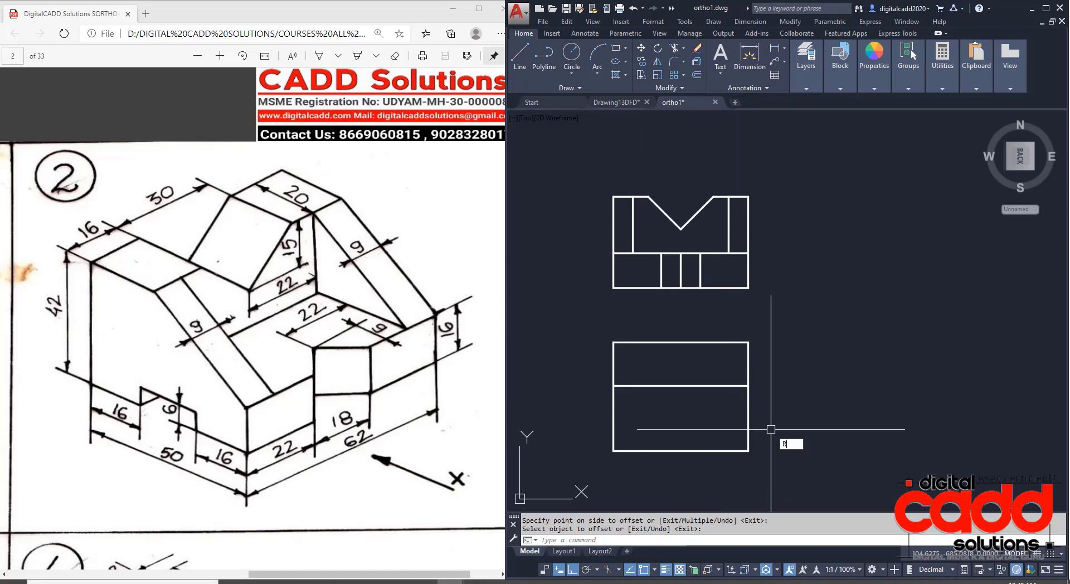
# Step: Draw vertical rays down from the front view's right inner vertical line and the V-notch's upper-right corner through the top view
pyautogui.write('AY')
pyautogui.press('Return')
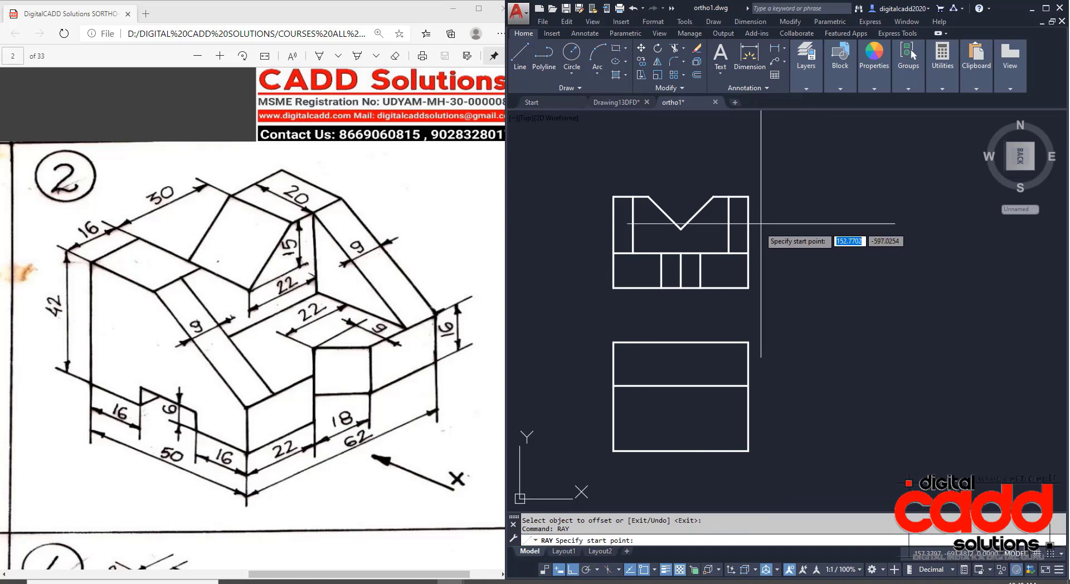
pyautogui.click(729, 253)
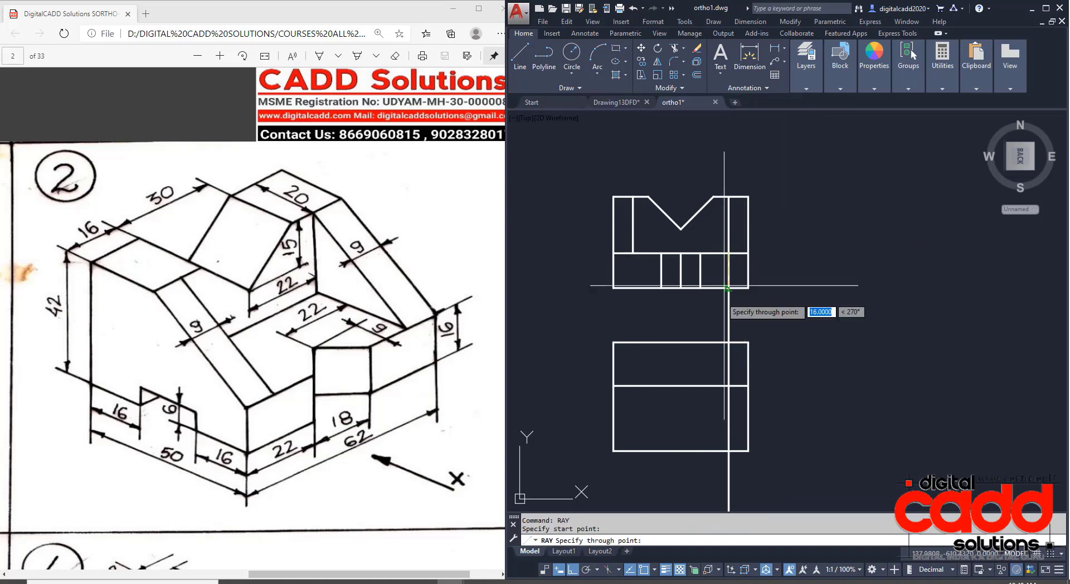
pyautogui.click(729, 477)
pyautogui.press('Return')
pyautogui.press('Return')
pyautogui.click(713, 196)
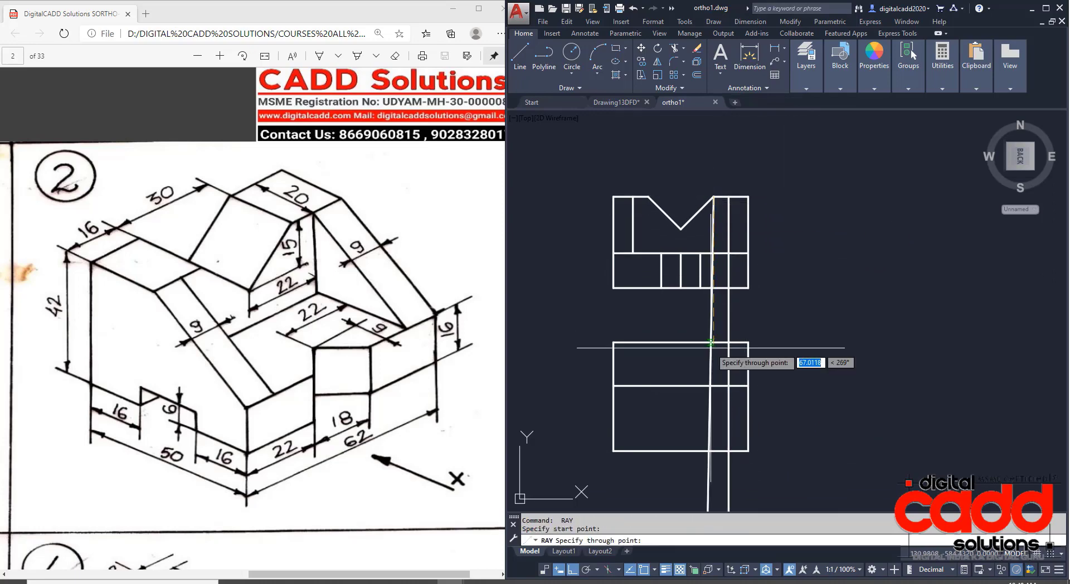
pyautogui.click(711, 342)
pyautogui.press('Return')
# Step: Draw vertical rays down from the V-notch's vertex, its upper-left corner and the left inner vertical line through the top view
pyautogui.press('Return')
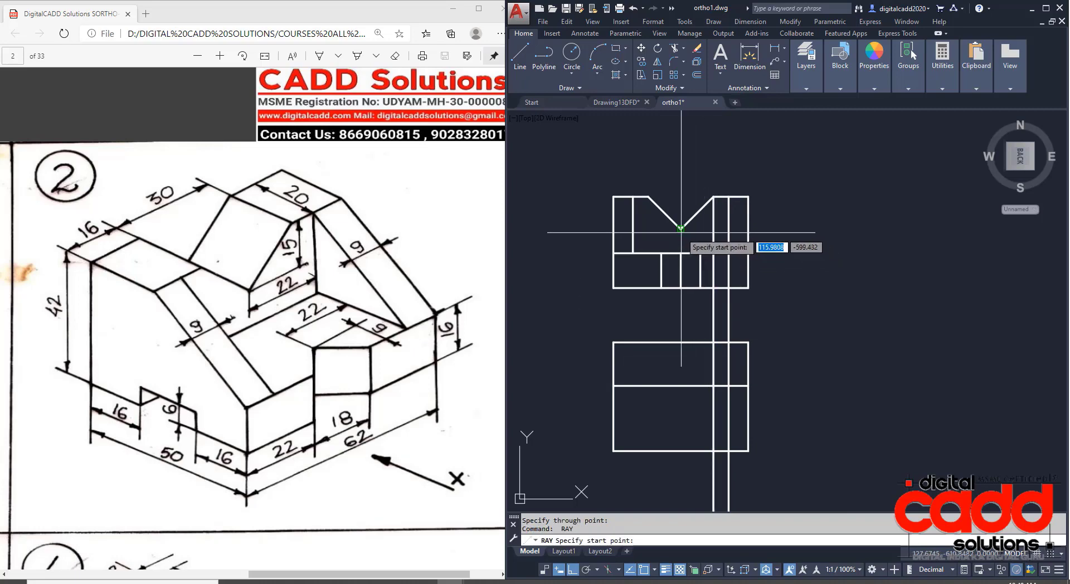
pyautogui.click(680, 228)
pyautogui.click(681, 385)
pyautogui.press('Return')
pyautogui.press('Return')
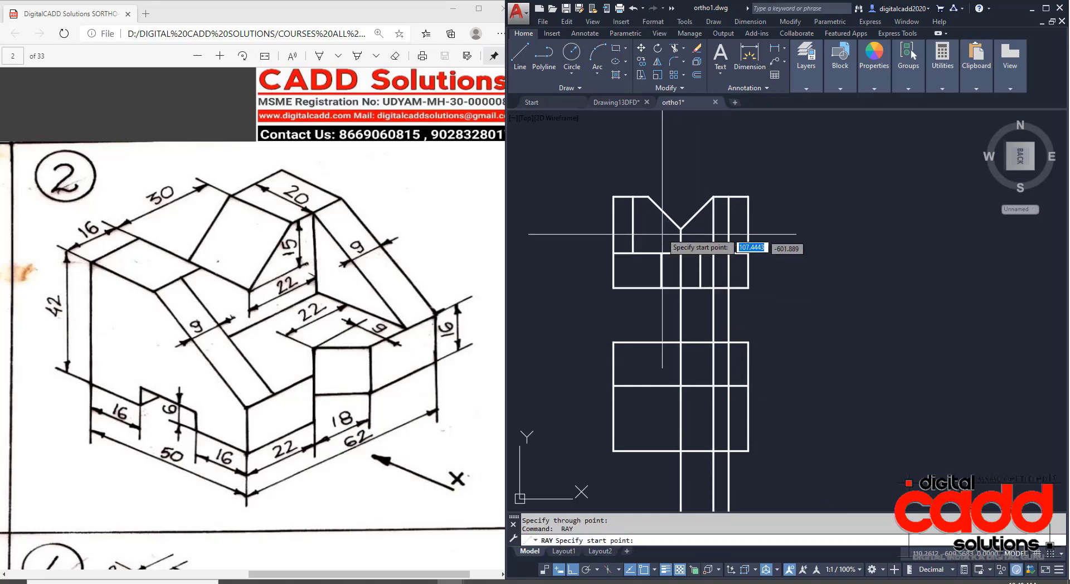
pyautogui.click(648, 196)
pyautogui.click(649, 308)
pyautogui.press('Return')
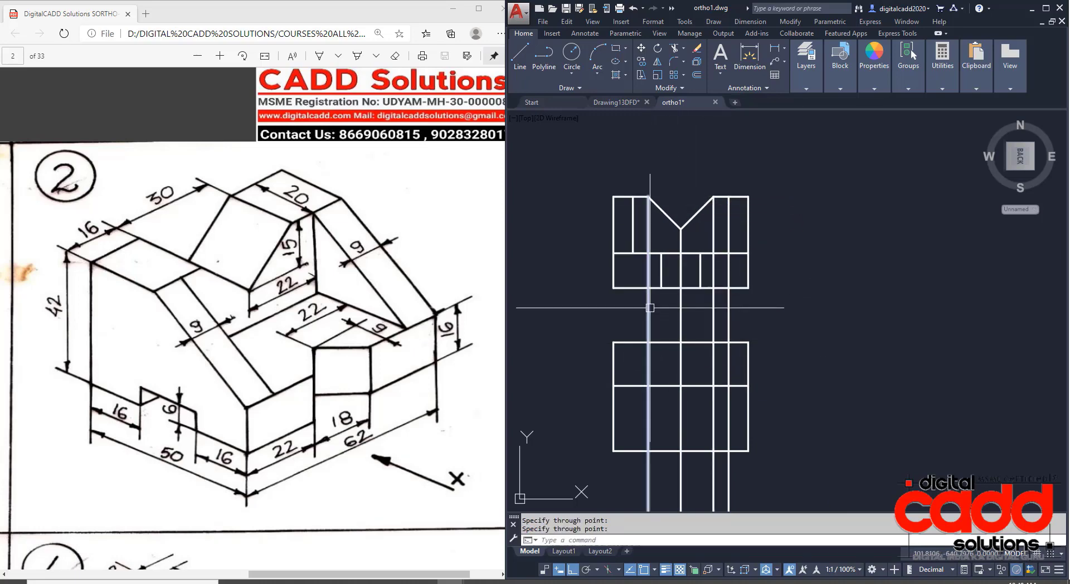
pyautogui.press('Return')
pyautogui.click(633, 196)
pyautogui.click(640, 316)
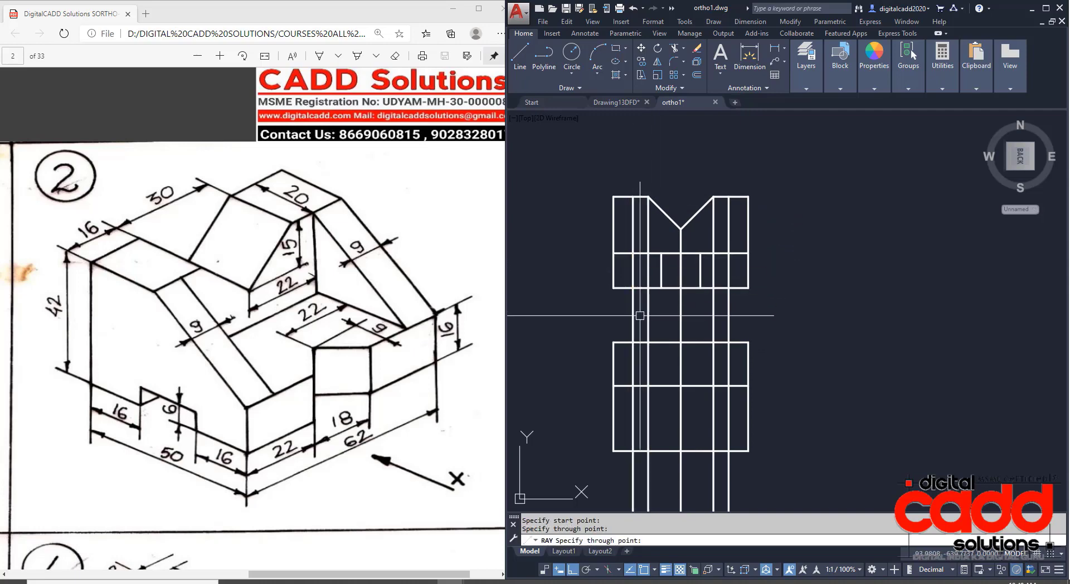
pyautogui.press('Return')
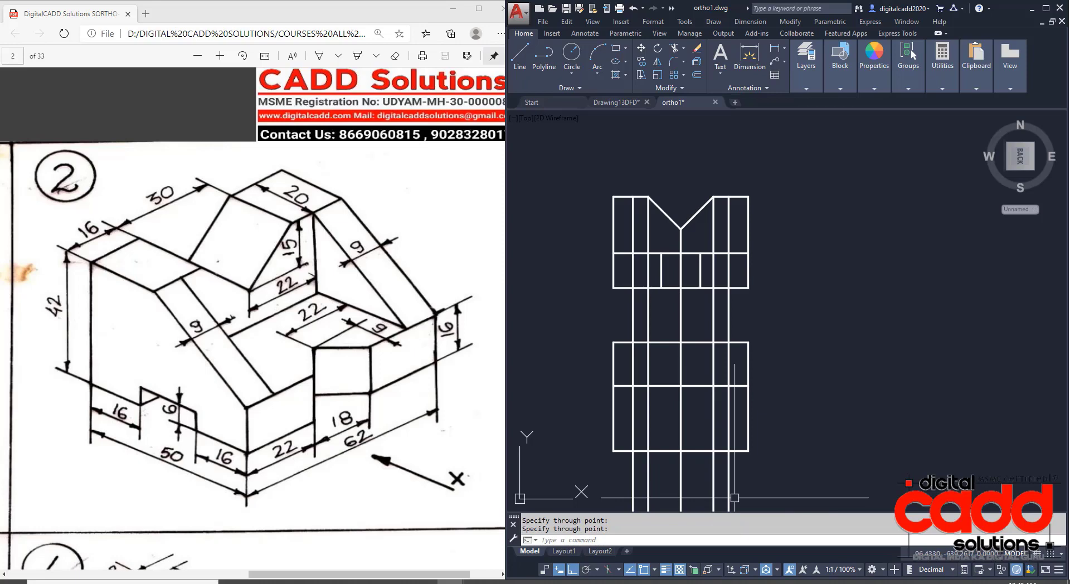
# Step: Trim the five projection rays below the top view and between the two views
pyautogui.write('TR')
pyautogui.press('Return')
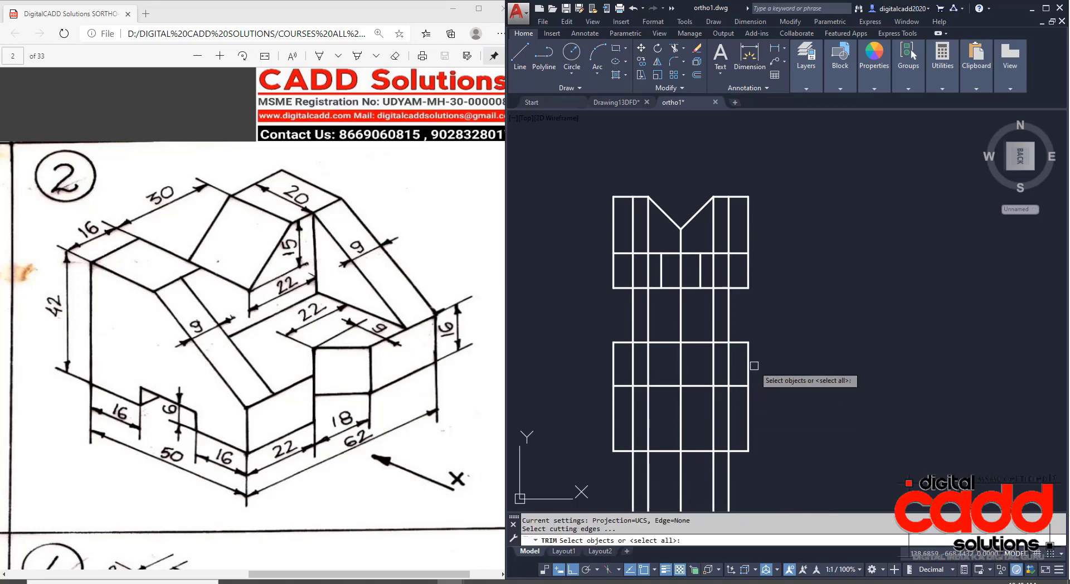
pyautogui.click(771, 326)
pyautogui.click(611, 468)
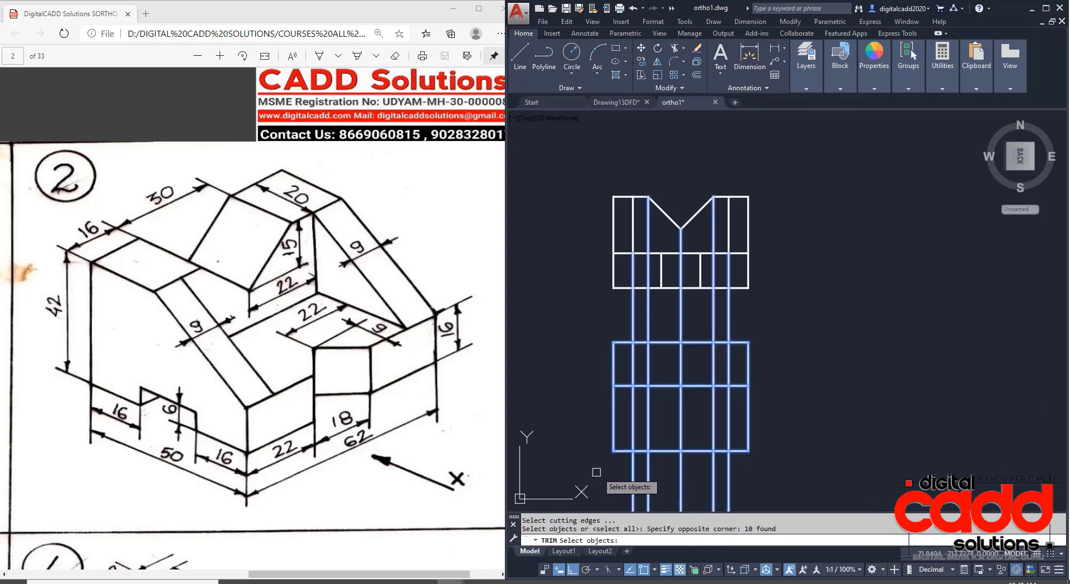
pyautogui.press('Return')
pyautogui.click(758, 473)
pyautogui.click(630, 493)
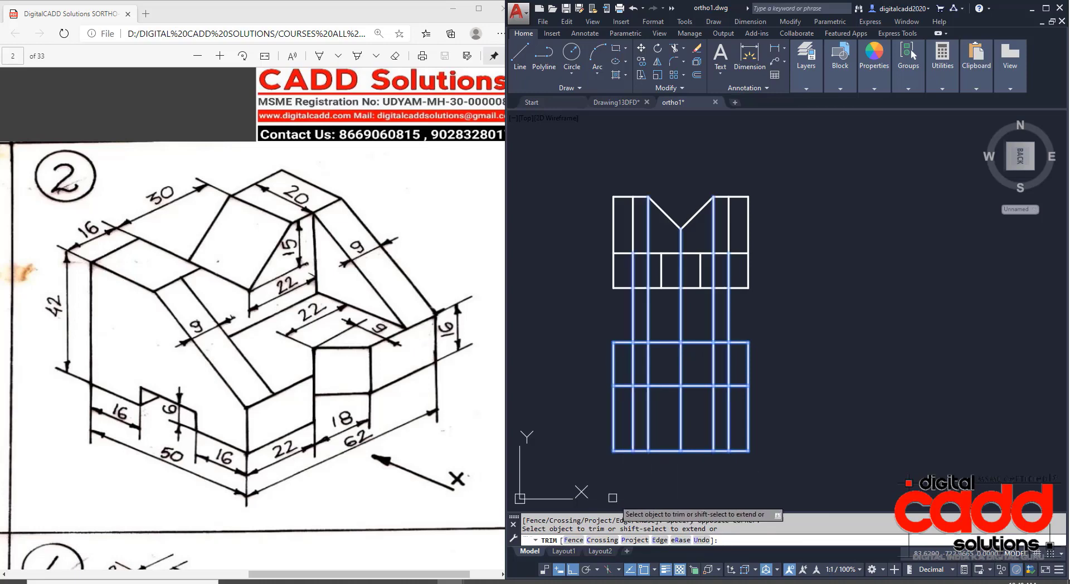
pyautogui.click(759, 305)
pyautogui.click(593, 323)
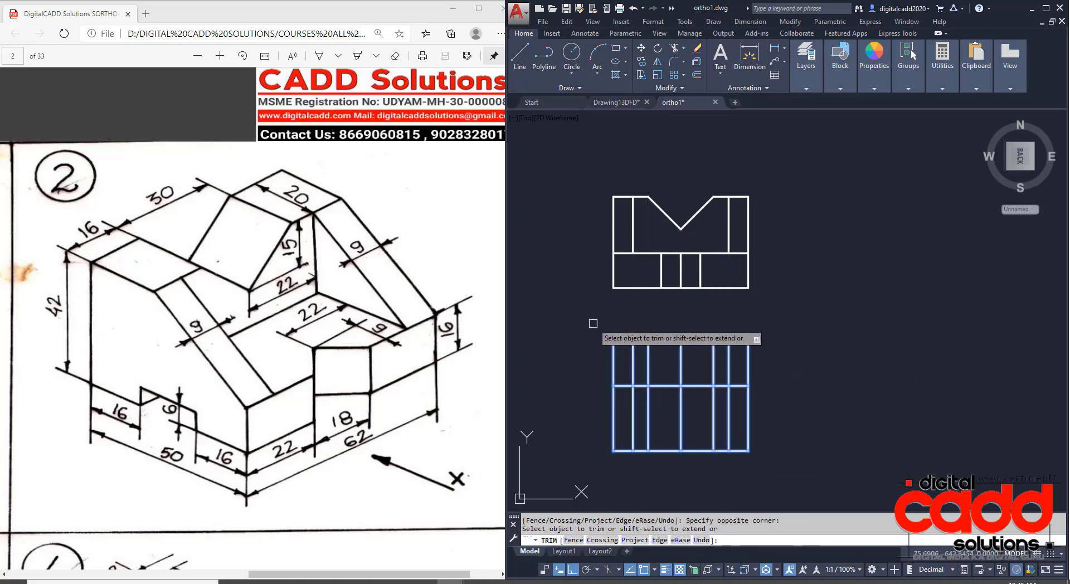
# Step: Trim the rib lines above the top view's inner horizontal line and the three V-notch lines below it
pyautogui.click(729, 365)
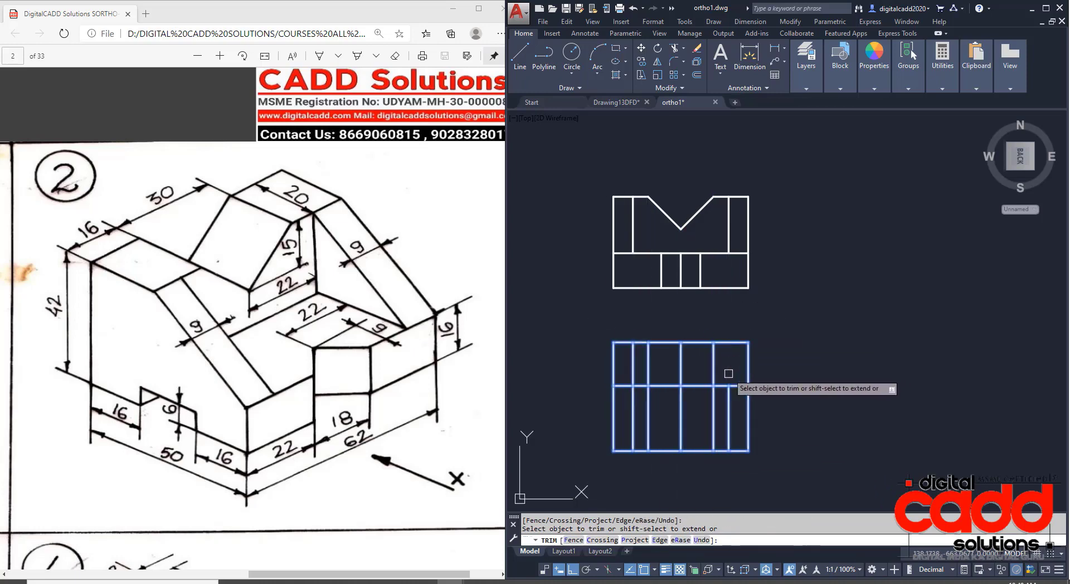
pyautogui.click(648, 429)
pyautogui.click(693, 411)
pyautogui.click(664, 427)
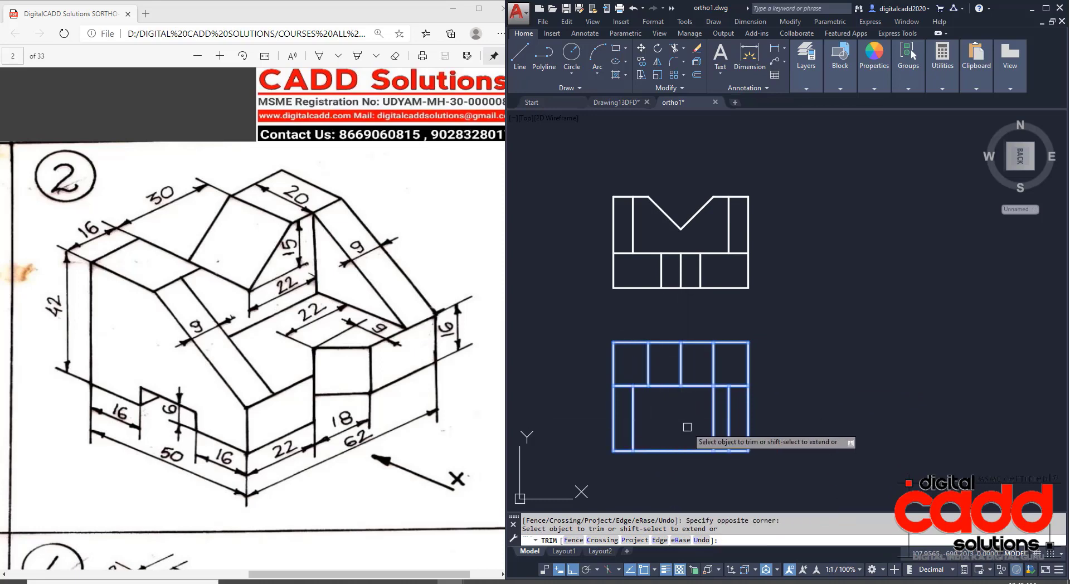
pyautogui.click(713, 408)
pyautogui.press('Escape')
pyautogui.scroll(-1, 833, 418)
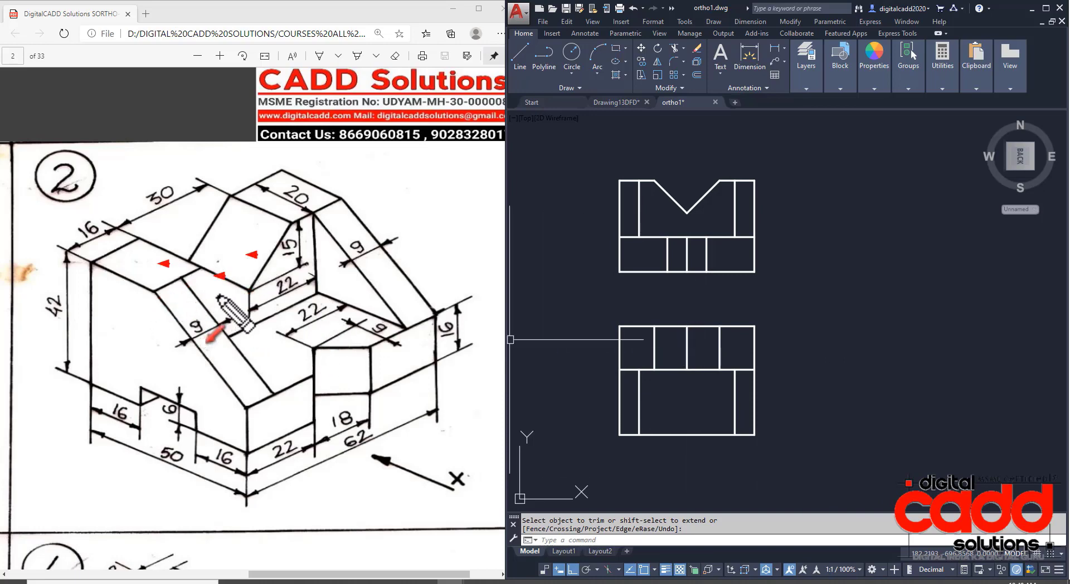
pyautogui.click(285, 196)
pyautogui.click(372, 262)
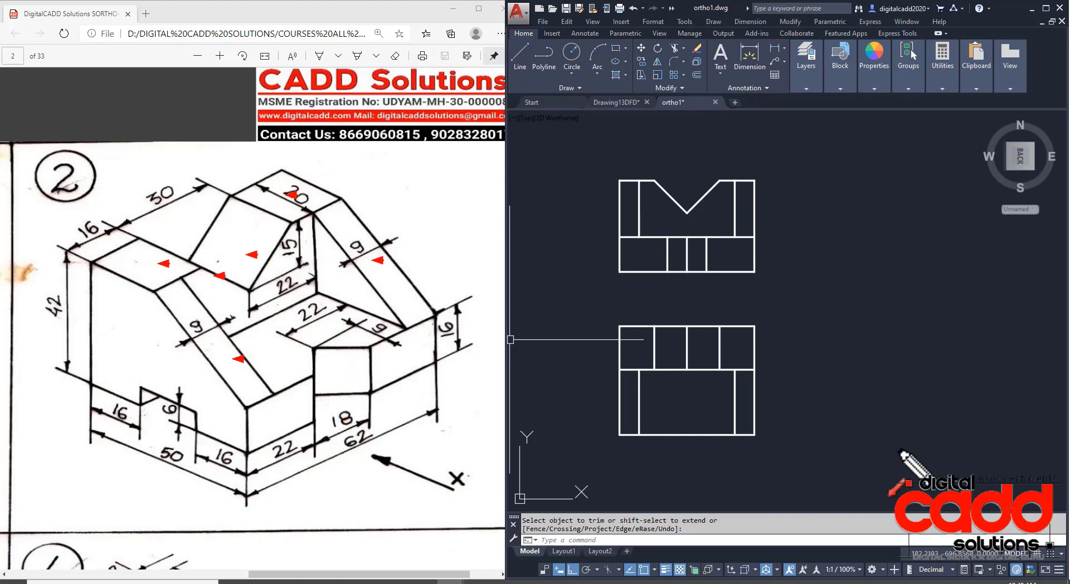
pyautogui.press('Escape')
pyautogui.click(692, 399)
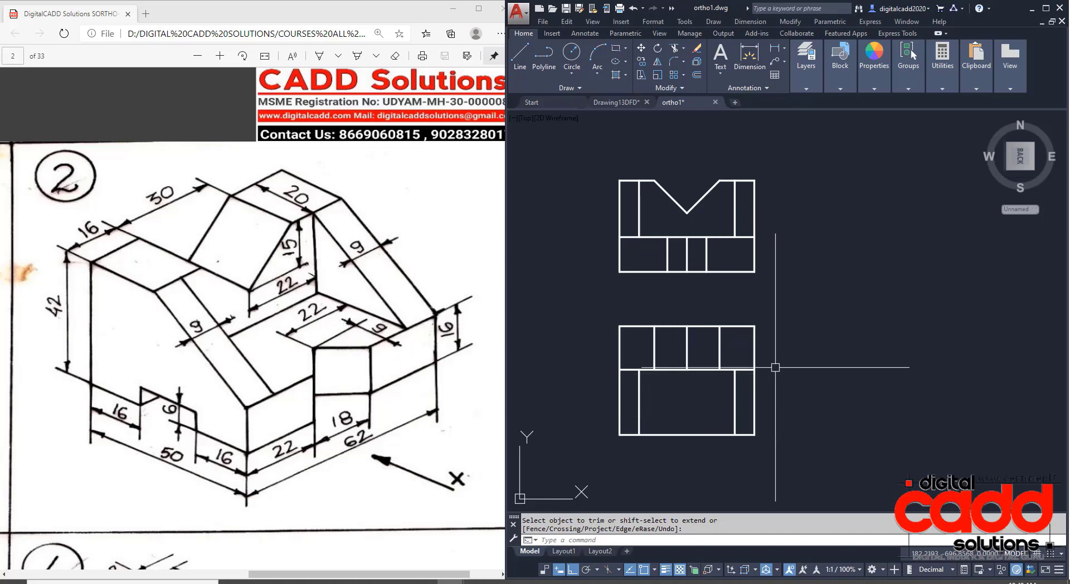
# Step: Offset the top view's bottom edge 9 upward
pyautogui.press('Return')
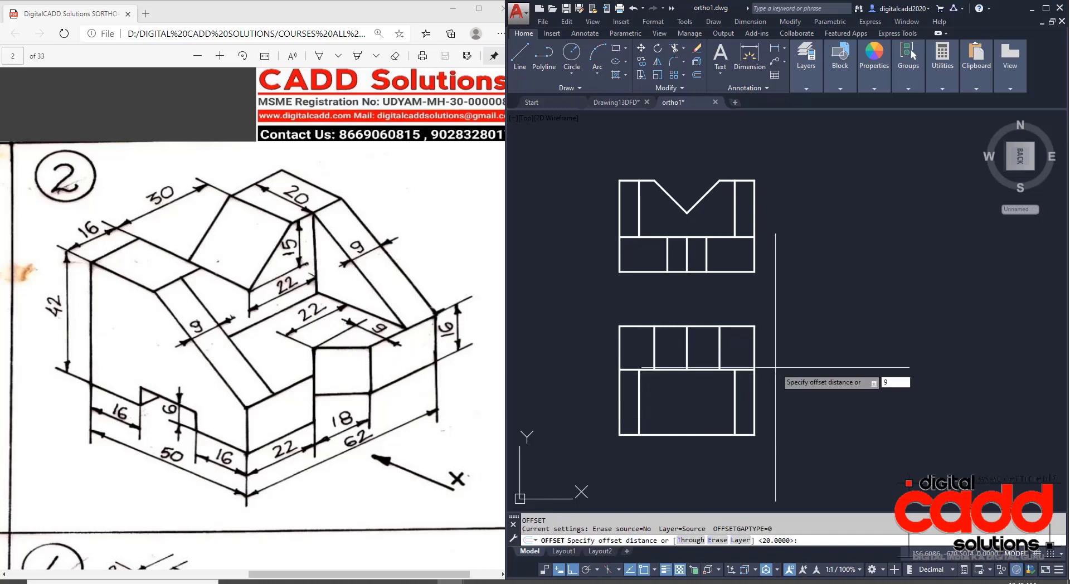
pyautogui.write('9')
pyautogui.press('Return')
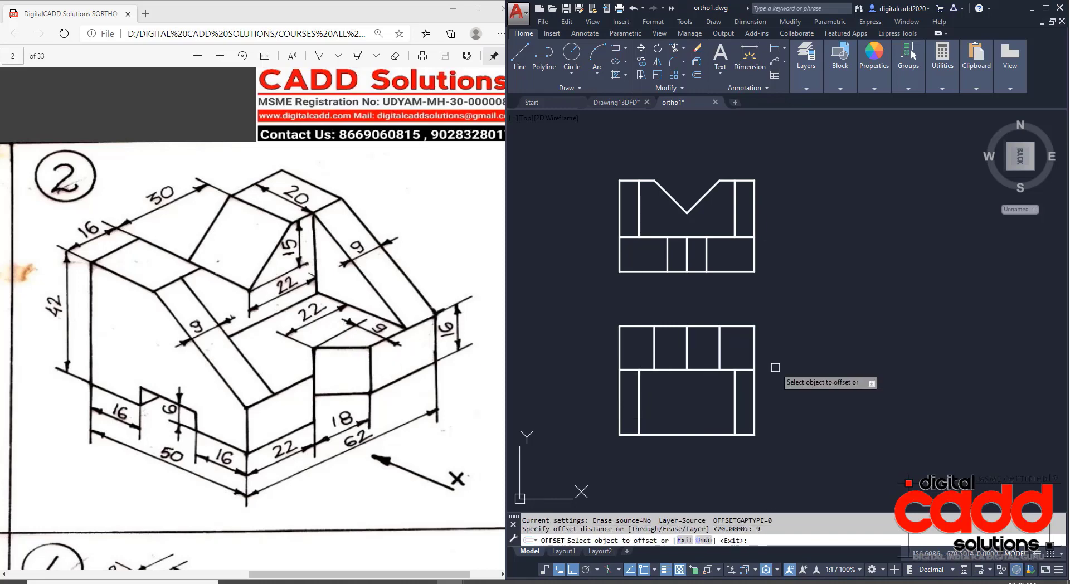
pyautogui.click(706, 433)
pyautogui.click(705, 399)
pyautogui.press('Return')
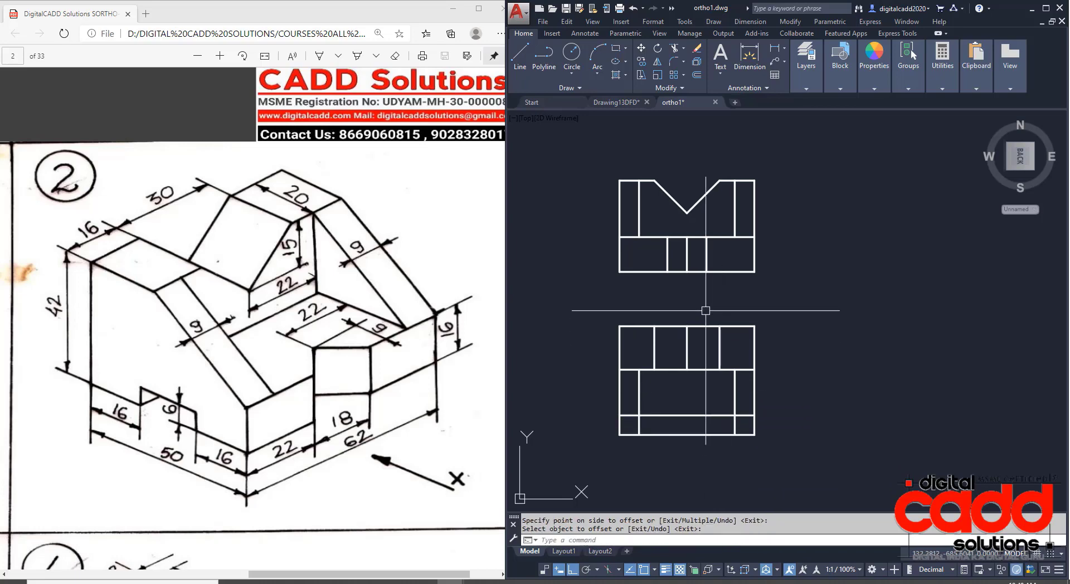
# Step: Draw vertical rays down through the top view from the lower ends of the front view's two outer short vertical lines
pyautogui.write('R')
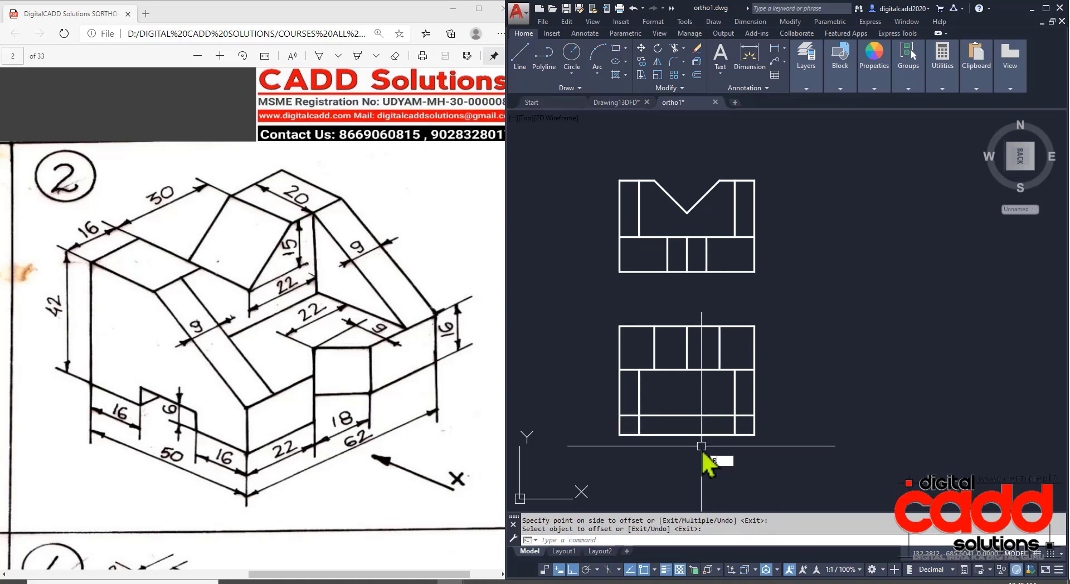
pyautogui.write('AY')
pyautogui.press('Return')
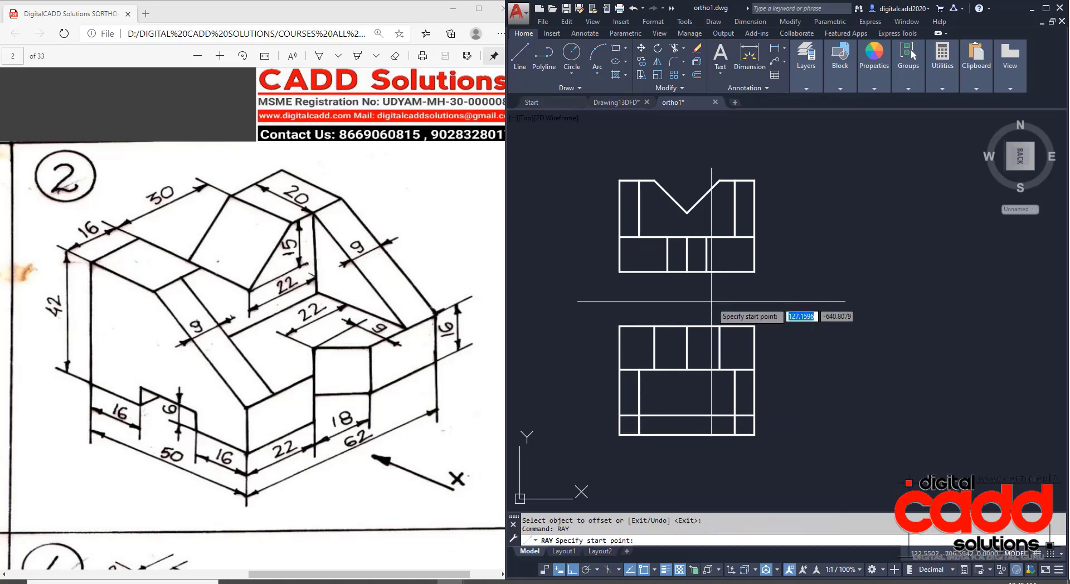
pyautogui.click(706, 272)
pyautogui.click(707, 474)
pyautogui.press('Return')
pyautogui.press('Return')
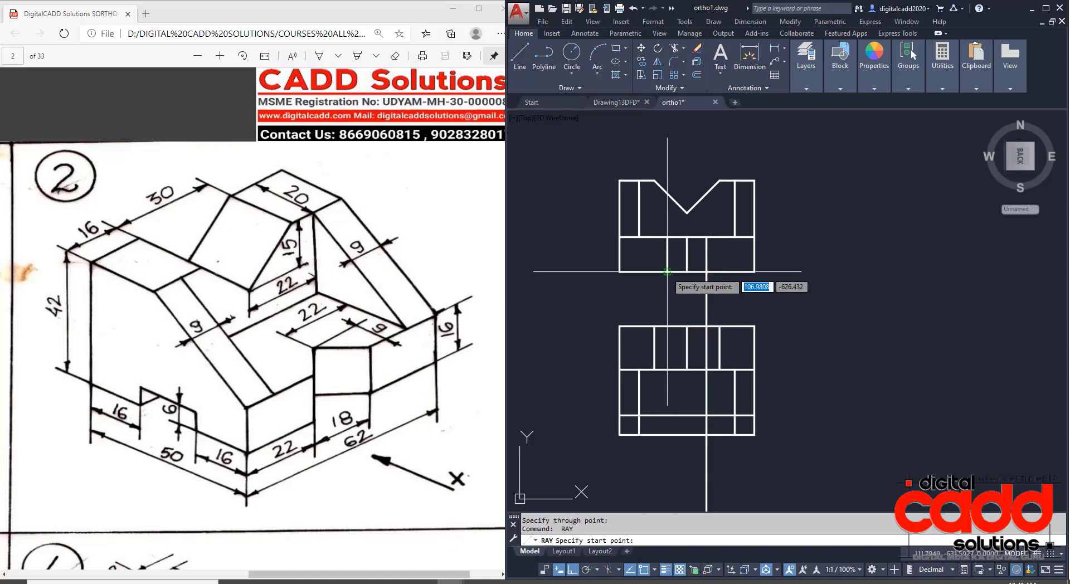
pyautogui.click(667, 271)
pyautogui.click(668, 490)
pyautogui.press('Return')
pyautogui.scroll(2, 708, 440)
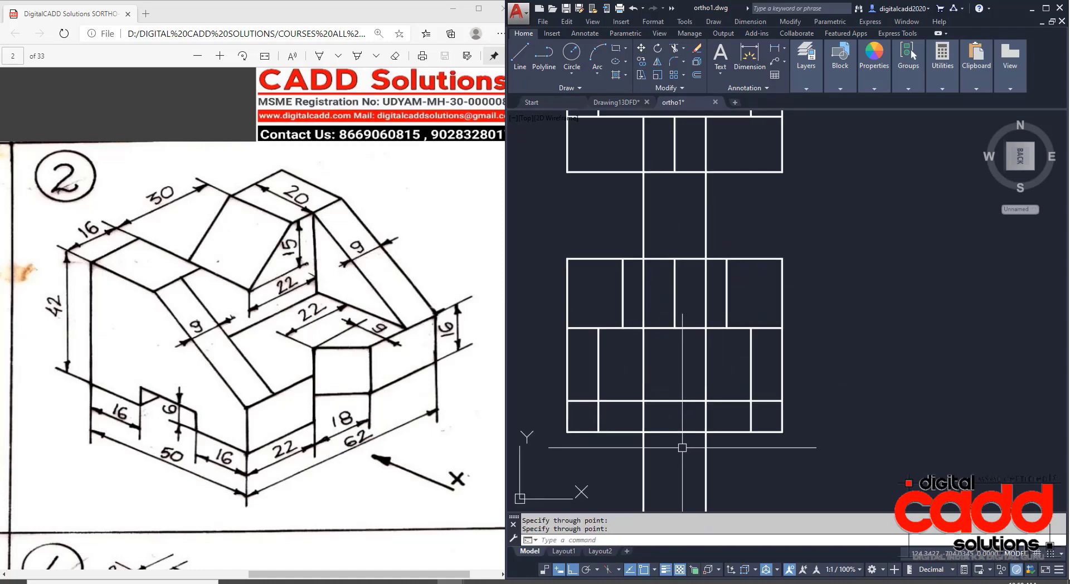
# Step: Draw the two slanted V-notch lines in the top view from the bottom-edge ray intersections to the 9-offset line at the centre
pyautogui.write('l')
pyautogui.press('Return')
pyautogui.click(674, 432)
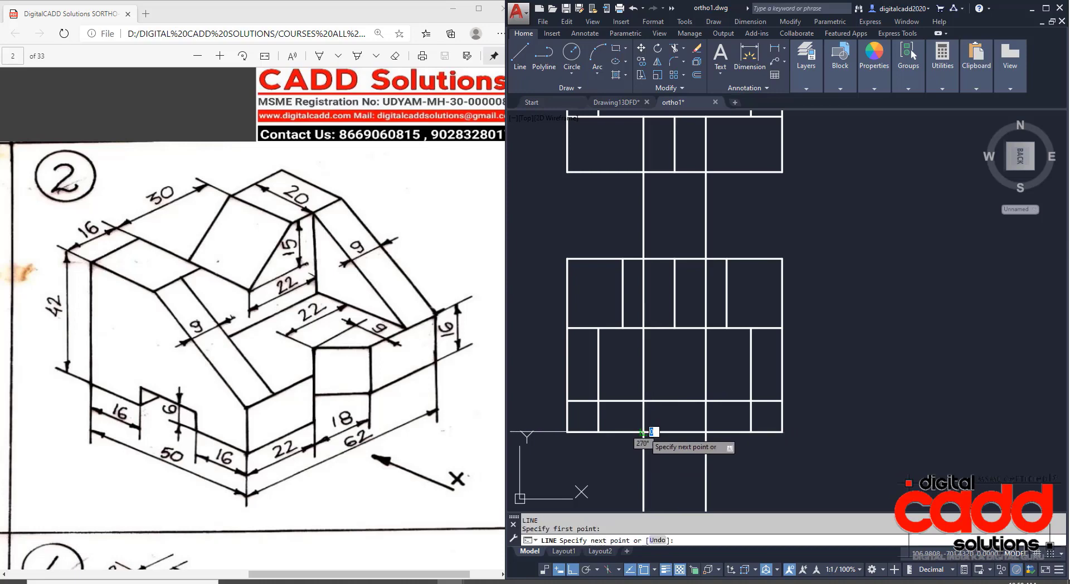
pyautogui.click(674, 401)
pyautogui.click(706, 431)
pyautogui.press('Return')
# Step: Erase the two vertical projection rays and the horizontal offset line through the top view's notch
pyautogui.click(730, 455)
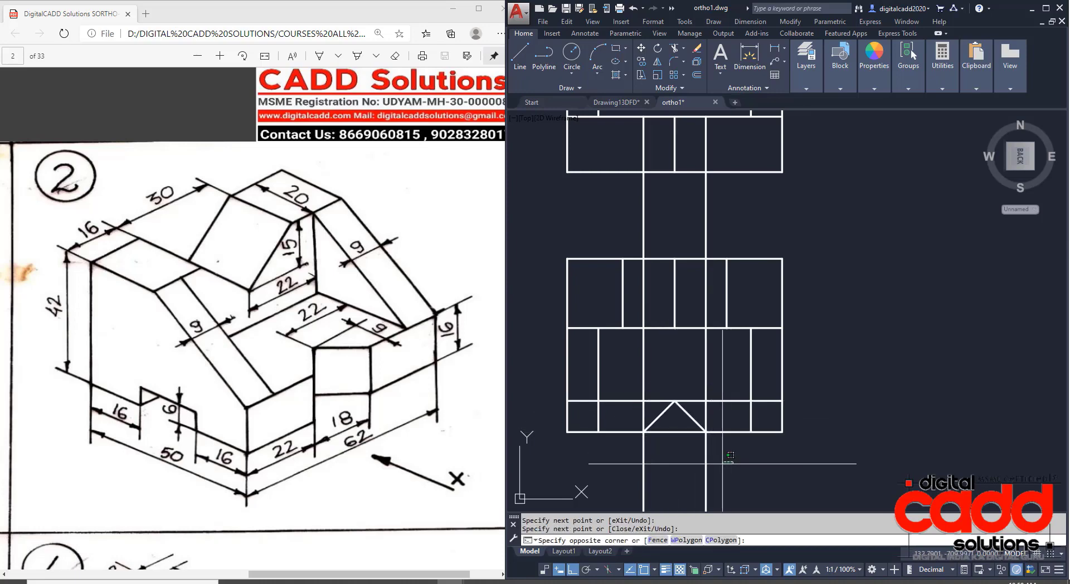
pyautogui.click(636, 446)
pyautogui.click(724, 399)
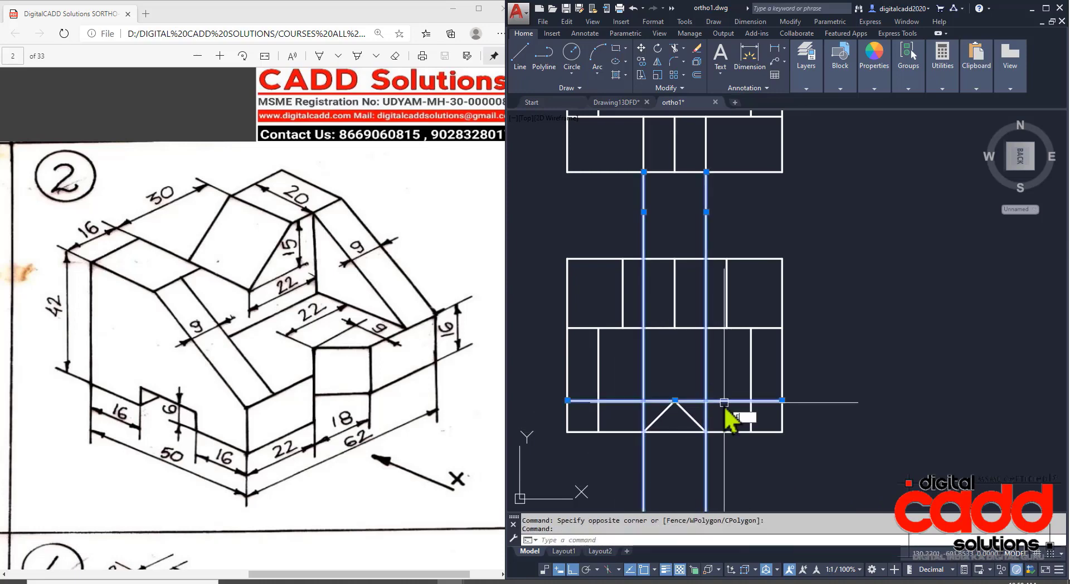
pyautogui.write('e')
pyautogui.press('Return')
# Step: Trim the top view's bottom edge between the two legs of the V-notch
pyautogui.write('t')
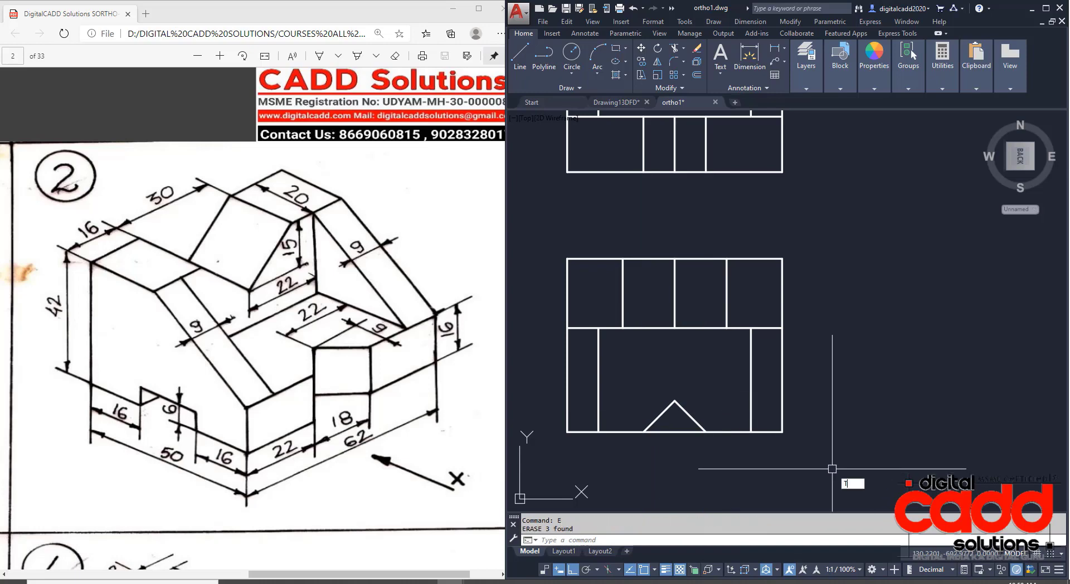
pyautogui.write('r')
pyautogui.press('Return')
pyautogui.press('Return')
pyautogui.click(675, 432)
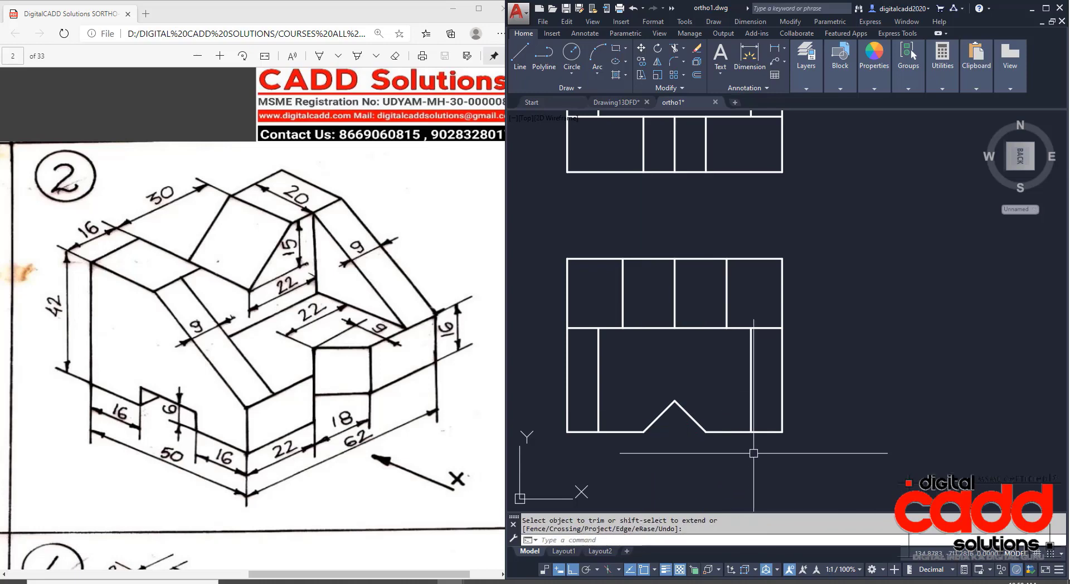
pyautogui.scroll(-5, 754, 453)
pyautogui.scroll(3, 760, 413)
pyautogui.moveTo(780, 424); pyautogui.dragTo(805, 430, button='middle')
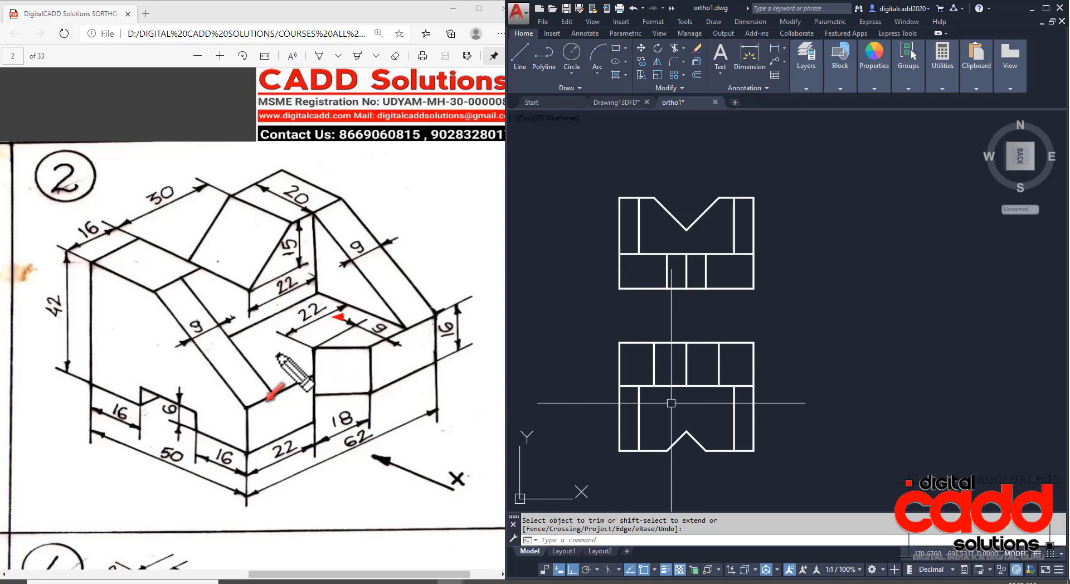
# Step: Examine the upward-facing surfaces and the side viewing direction in exercise 2's isometric sketch on the PDF sheet
pyautogui.click(393, 287)
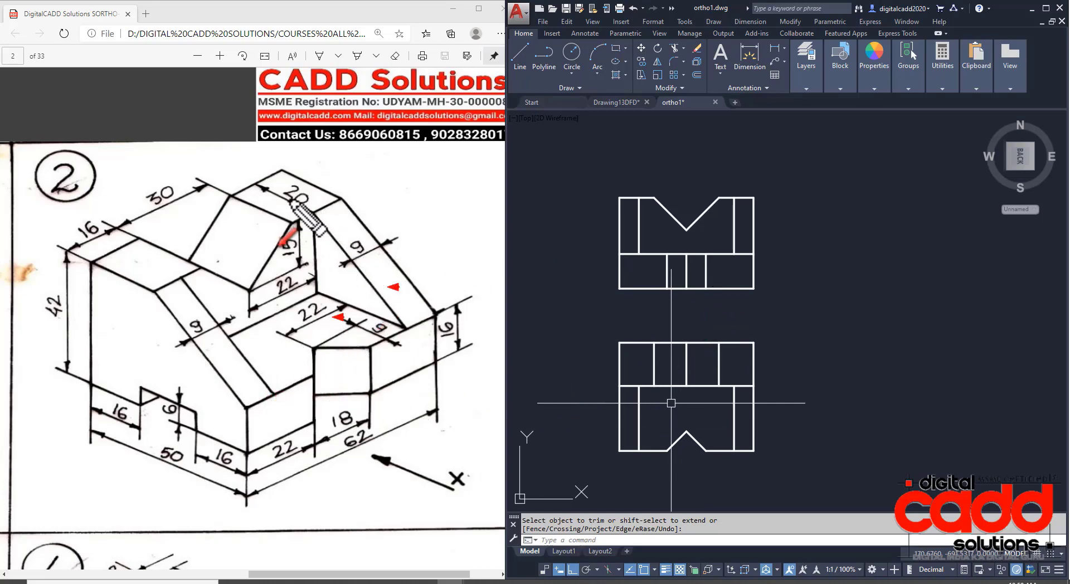
pyautogui.click(298, 198)
pyautogui.click(248, 231)
pyautogui.click(217, 268)
pyautogui.click(164, 274)
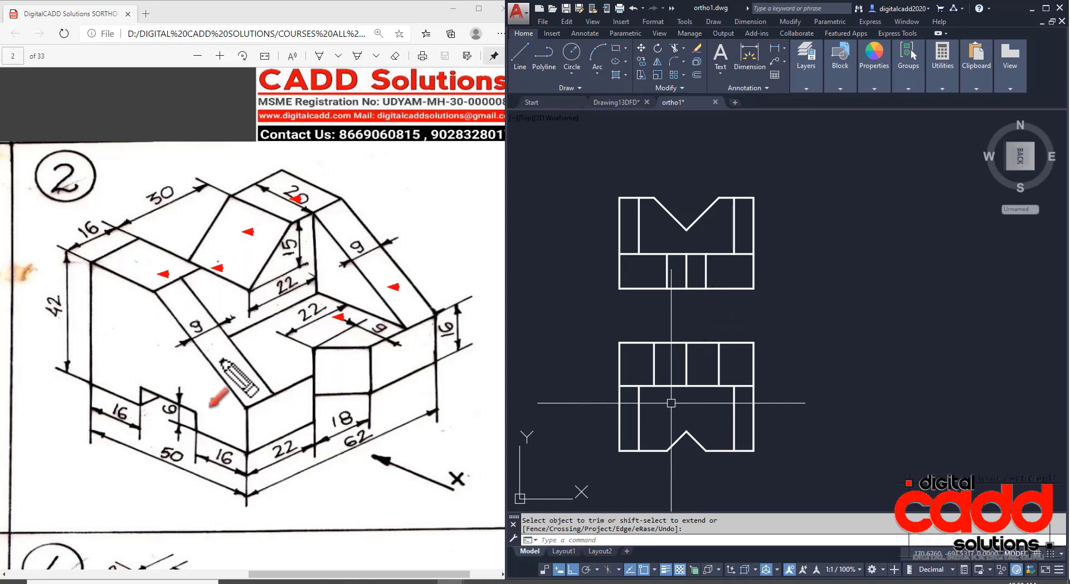
pyautogui.click(228, 360)
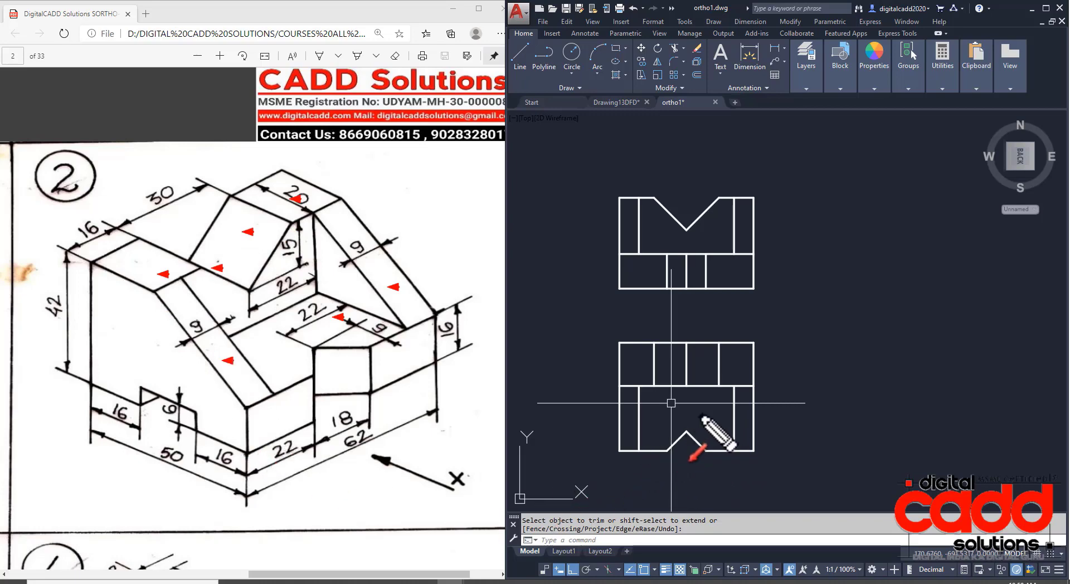
pyautogui.press('Escape')
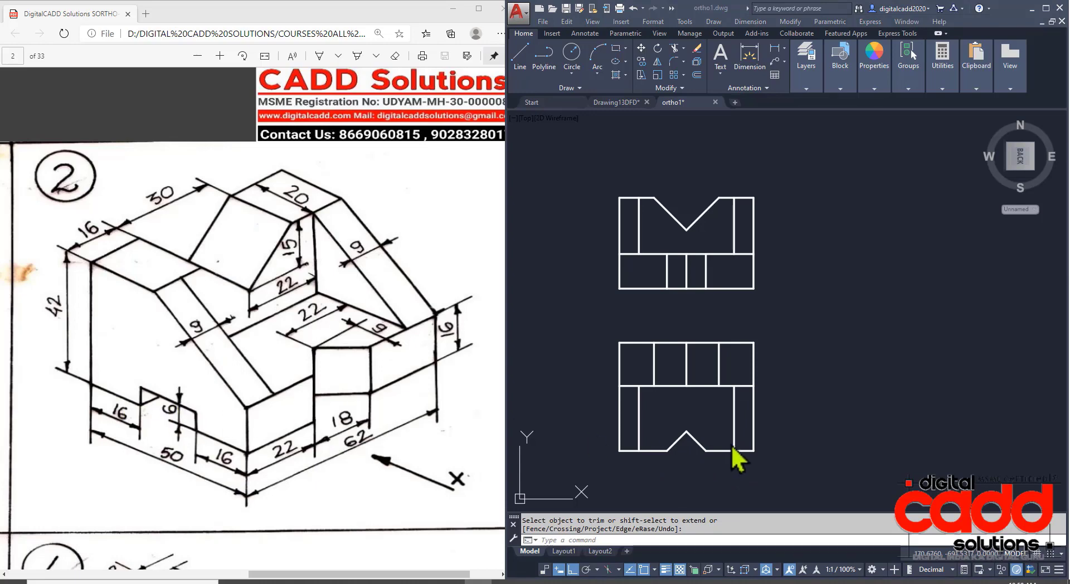
pyautogui.click(289, 388)
pyautogui.scroll(-2, 291, 405)
pyautogui.keyDown('ctrl'); pyautogui.scroll(1, 209, 236); pyautogui.keyUp('ctrl')
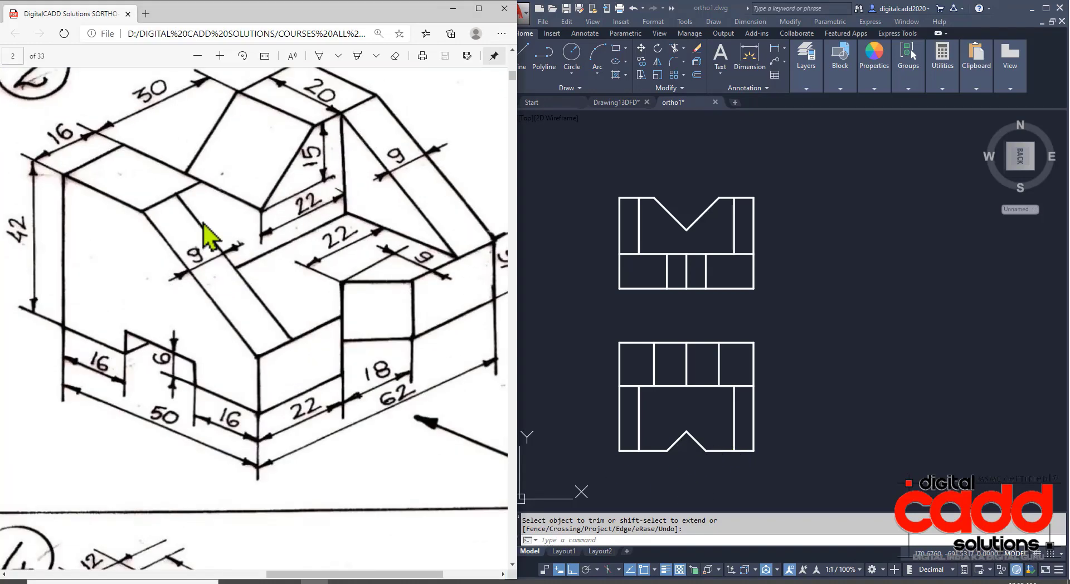
pyautogui.keyDown('ctrl'); pyautogui.scroll(-1, 324, 358); pyautogui.keyUp('ctrl')
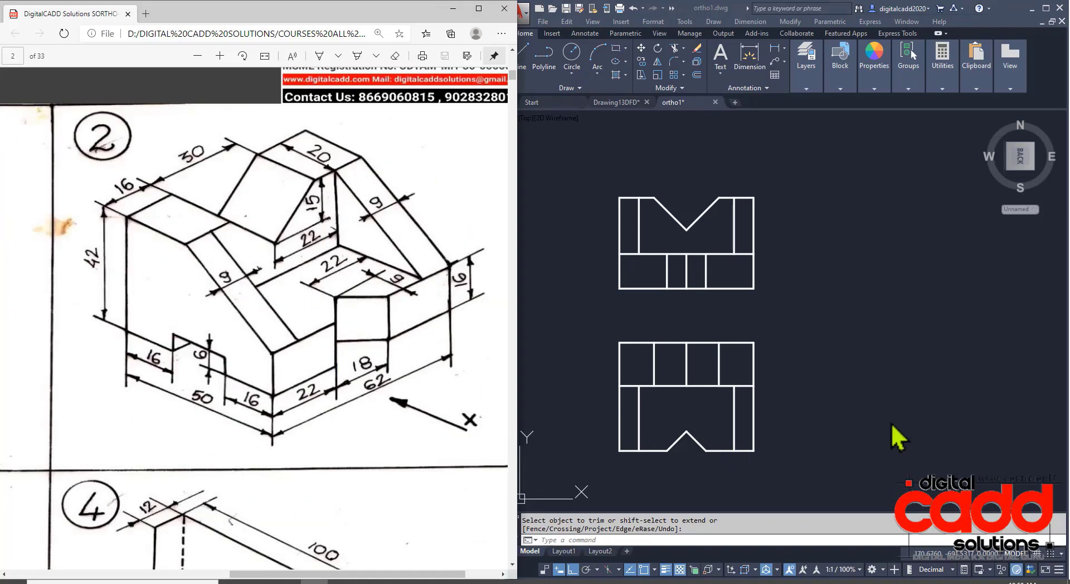
pyautogui.click(932, 353)
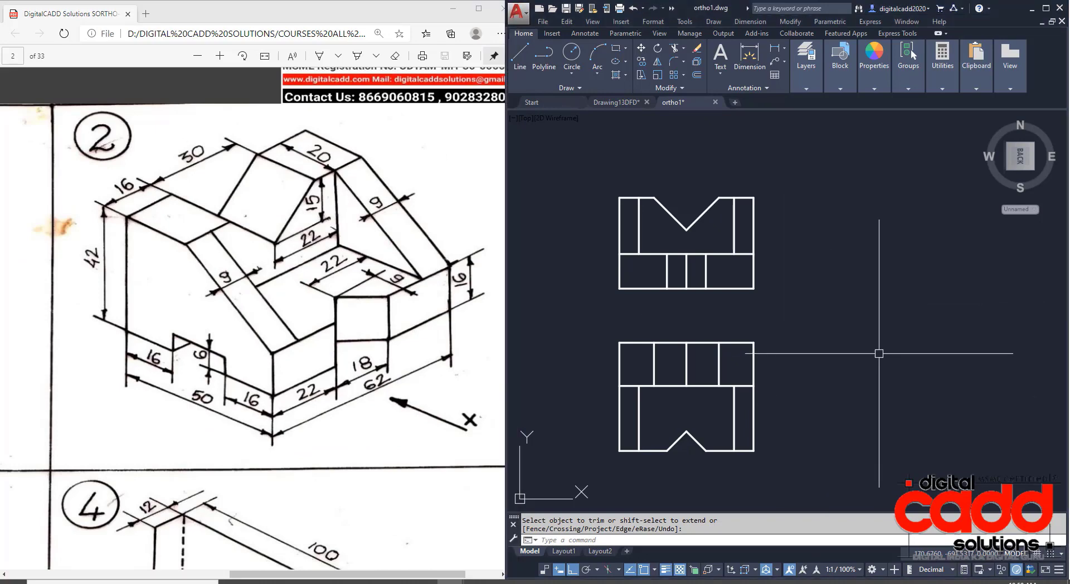
pyautogui.moveTo(825, 376)
pyautogui.mouseDown(button='middle')
pyautogui.moveTo(750, 377)
pyautogui.moveTo(760, 384)
pyautogui.mouseUp(button='middle')
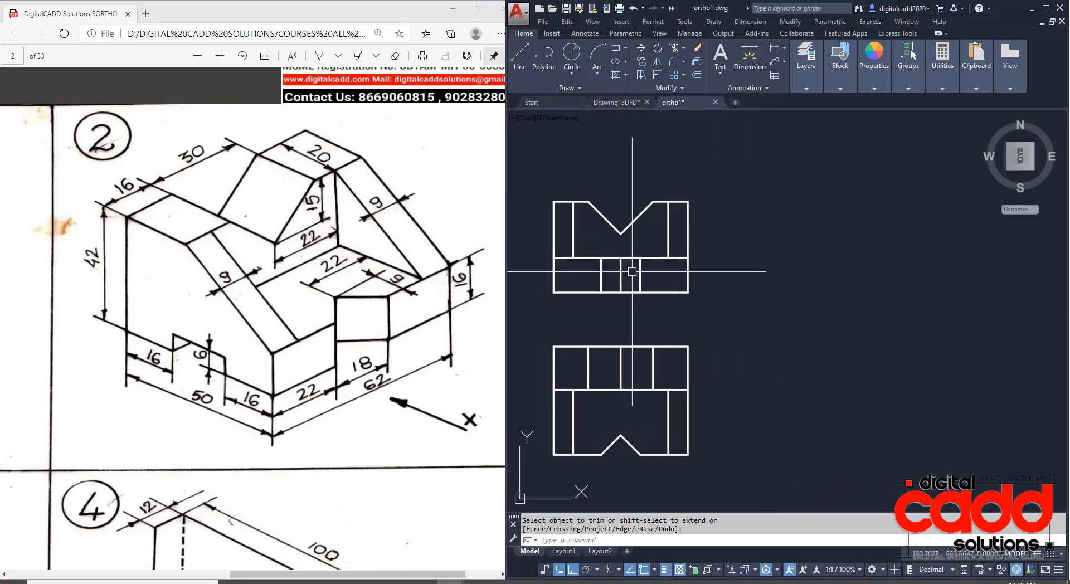
pyautogui.rightClick(636, 388)
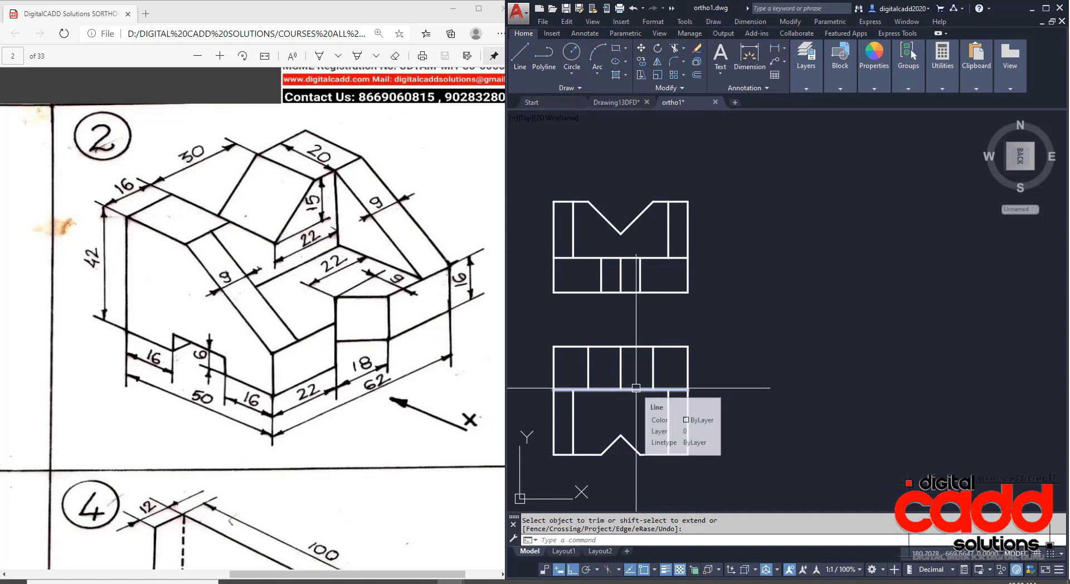
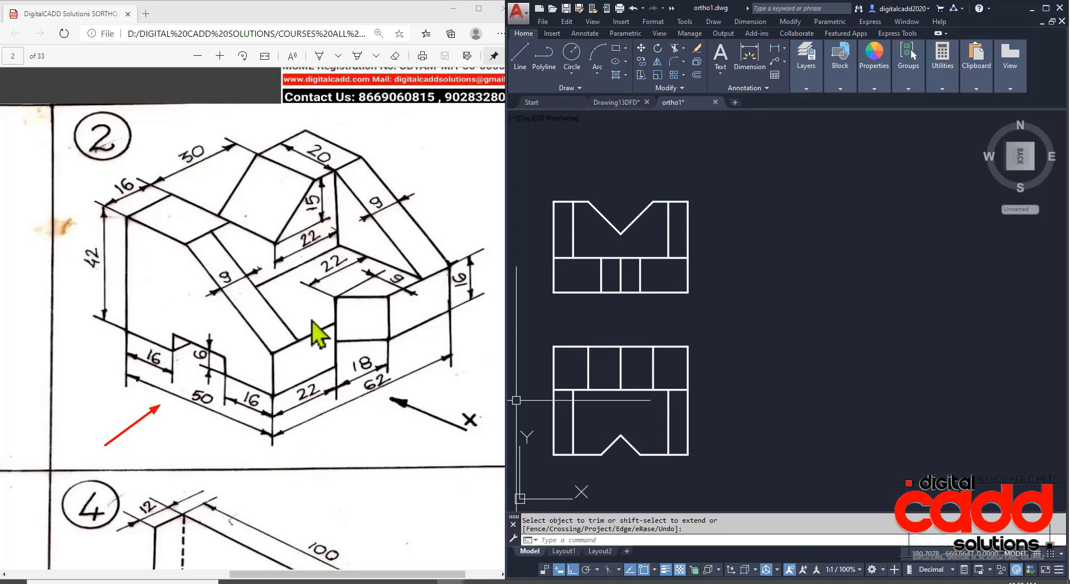
pyautogui.rightClick(784, 323)
pyautogui.press('Escape')
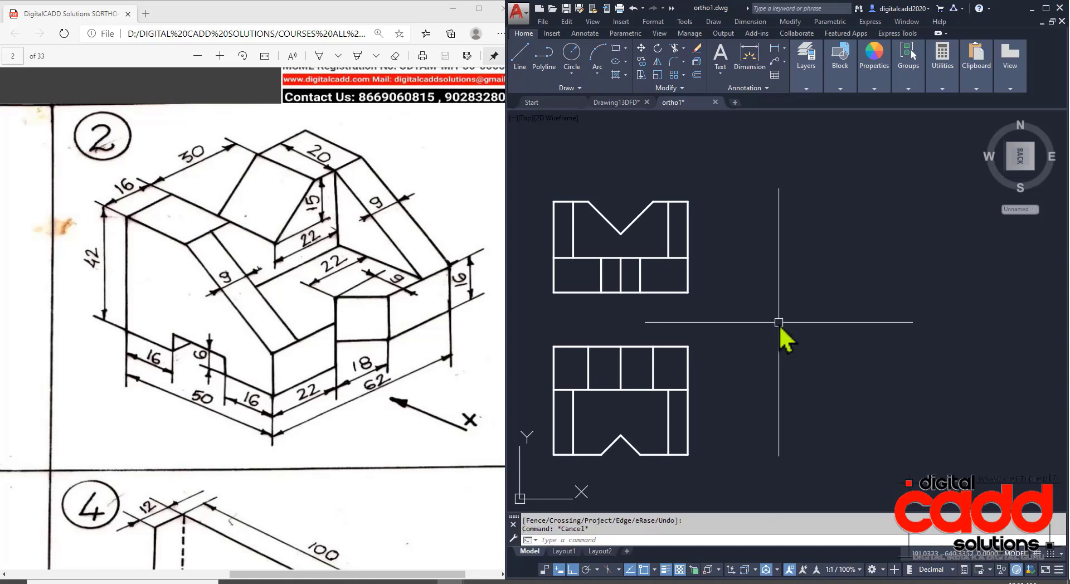
# Step: Draw horizontal rays to the right from the front view's lower-right and upper-right corners
pyautogui.write('ay')
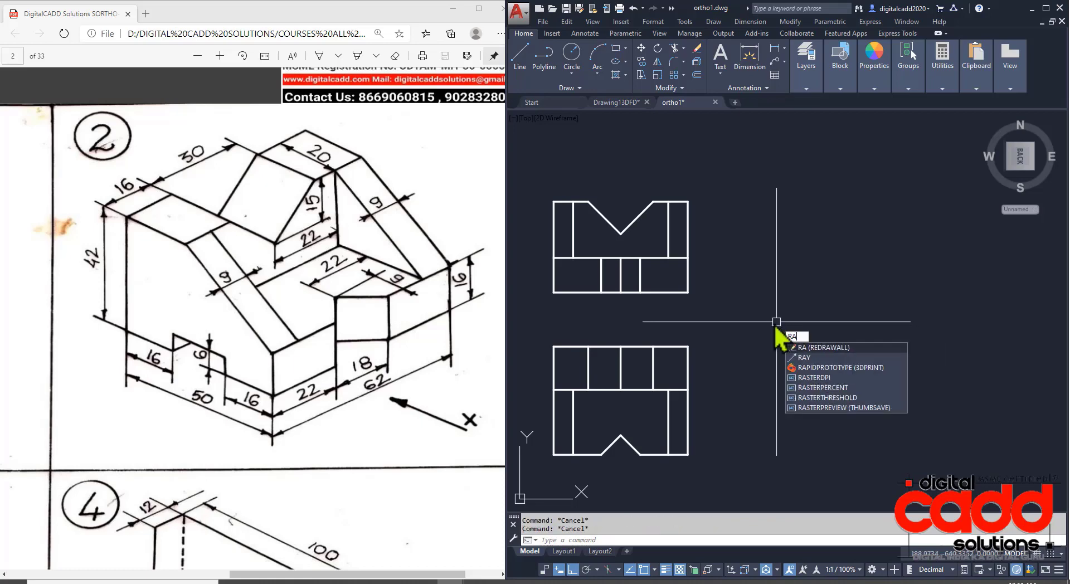
pyautogui.press('Return')
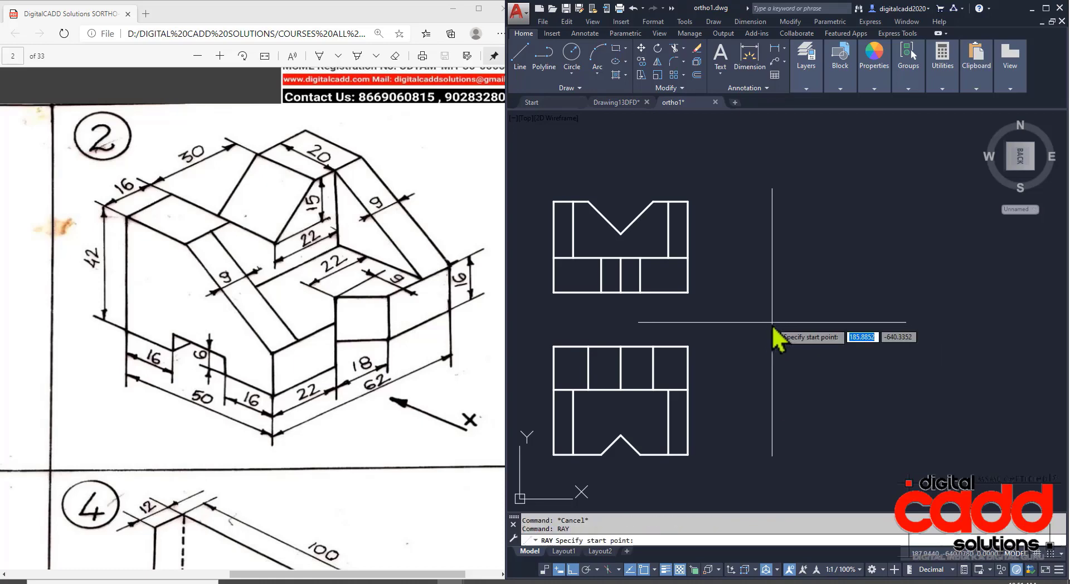
pyautogui.click(690, 294)
pyautogui.click(759, 292)
pyautogui.press('Return')
pyautogui.press('Return')
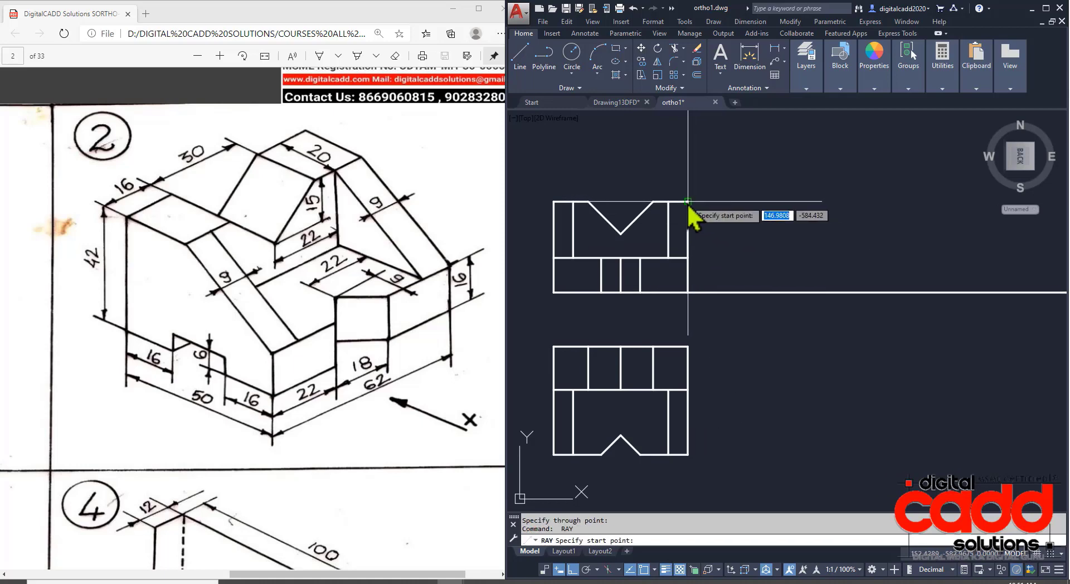
pyautogui.click(688, 201)
pyautogui.click(747, 222)
pyautogui.press('Return')
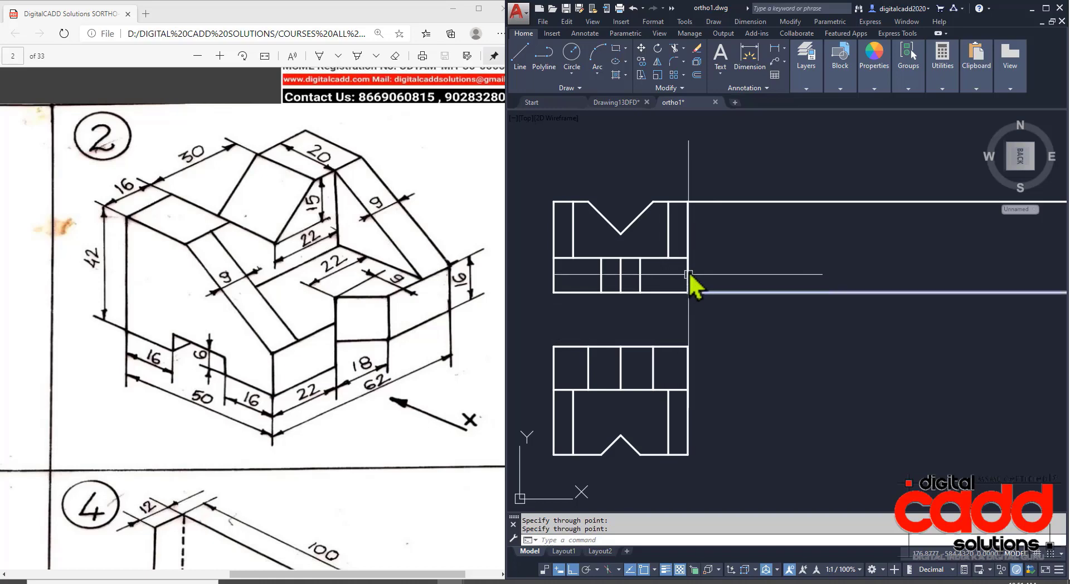
# Step: Offset the front view's right edge 25 to the right, and offset the resulting line a further 50 to the right
pyautogui.write('o')
pyautogui.press('Return')
pyautogui.write('25')
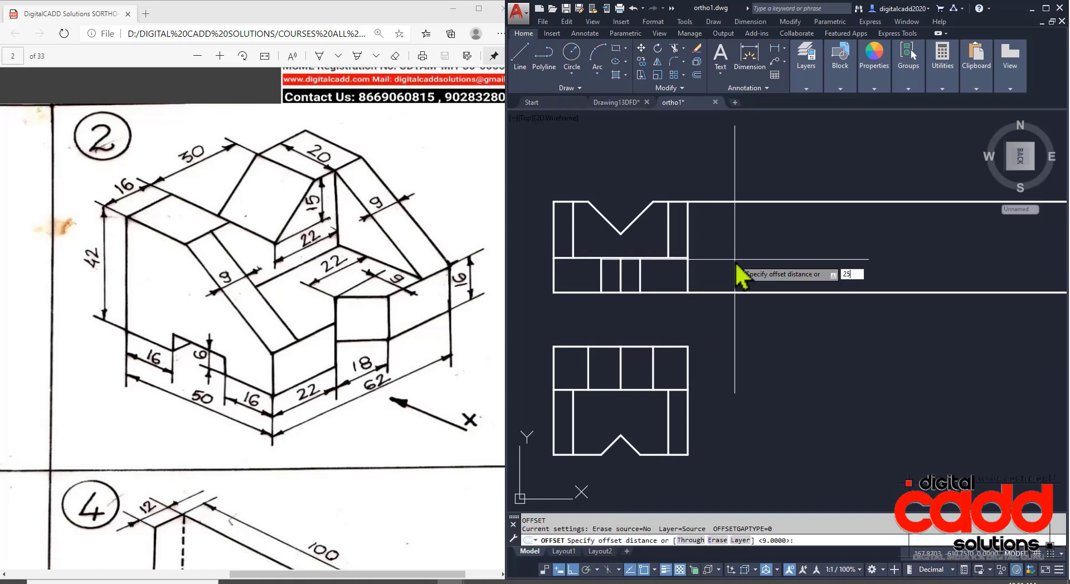
pyautogui.press('Return')
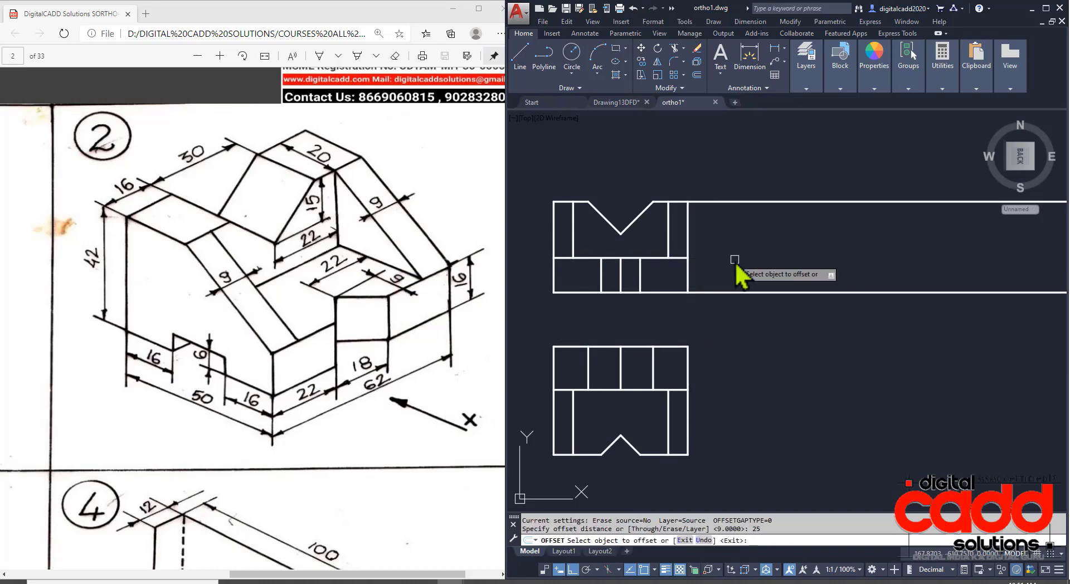
pyautogui.click(689, 237)
pyautogui.click(826, 243)
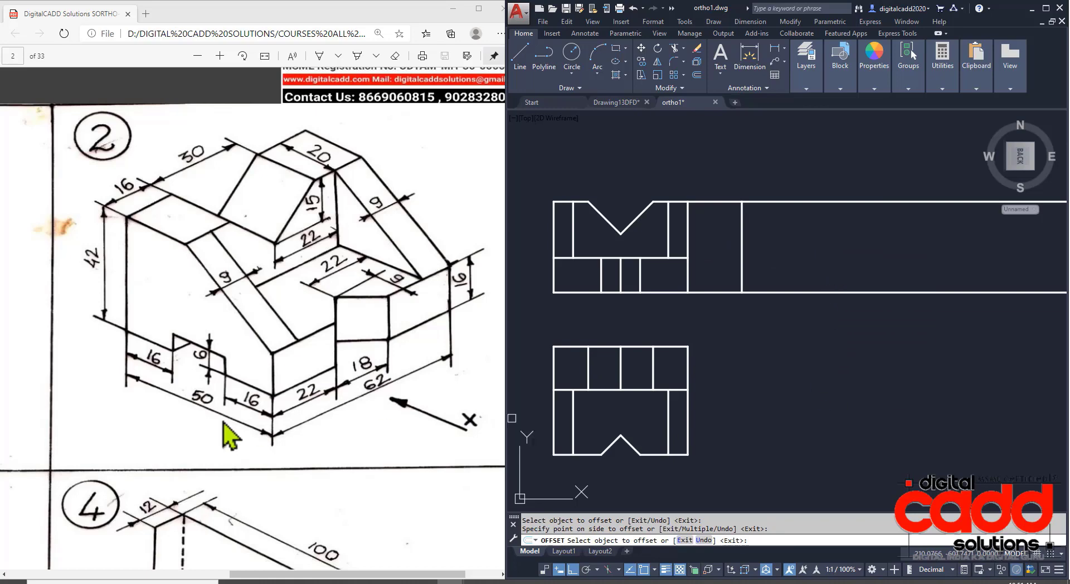
pyautogui.click(741, 258)
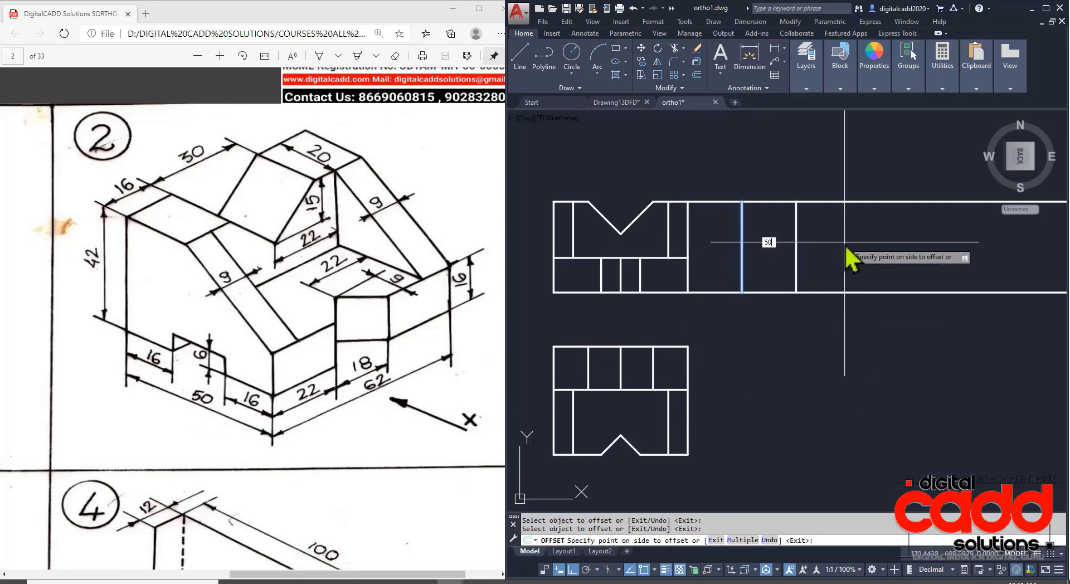
pyautogui.write('50')
pyautogui.press('Return')
# Step: Trim the projection rays beyond and before the two offset verticals to leave the side view's closed rectangle
pyautogui.write('TR')
pyautogui.press('Return')
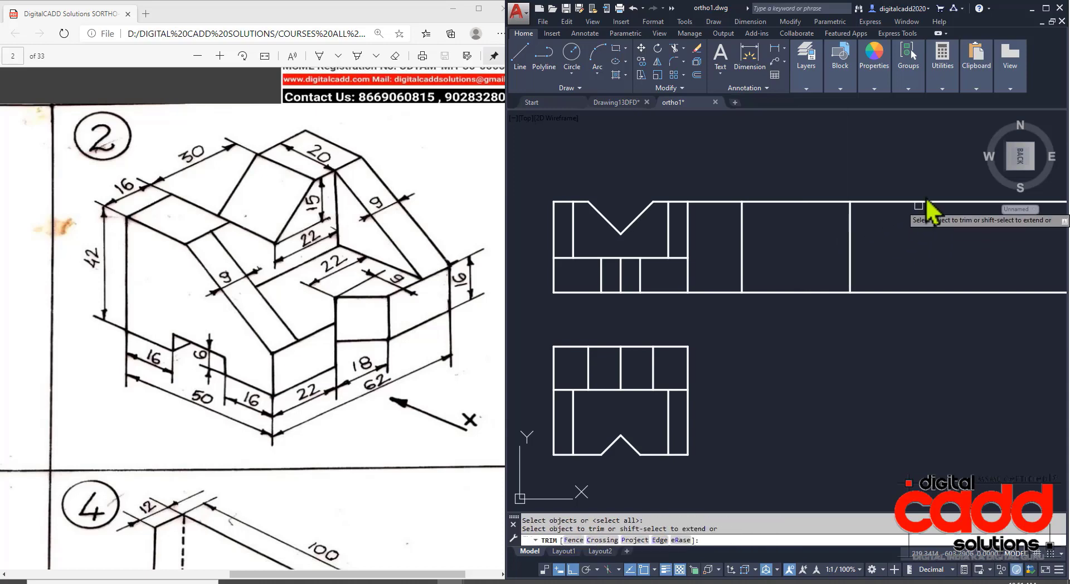
pyautogui.click(930, 162)
pyautogui.click(881, 307)
pyautogui.click(717, 168)
pyautogui.click(717, 322)
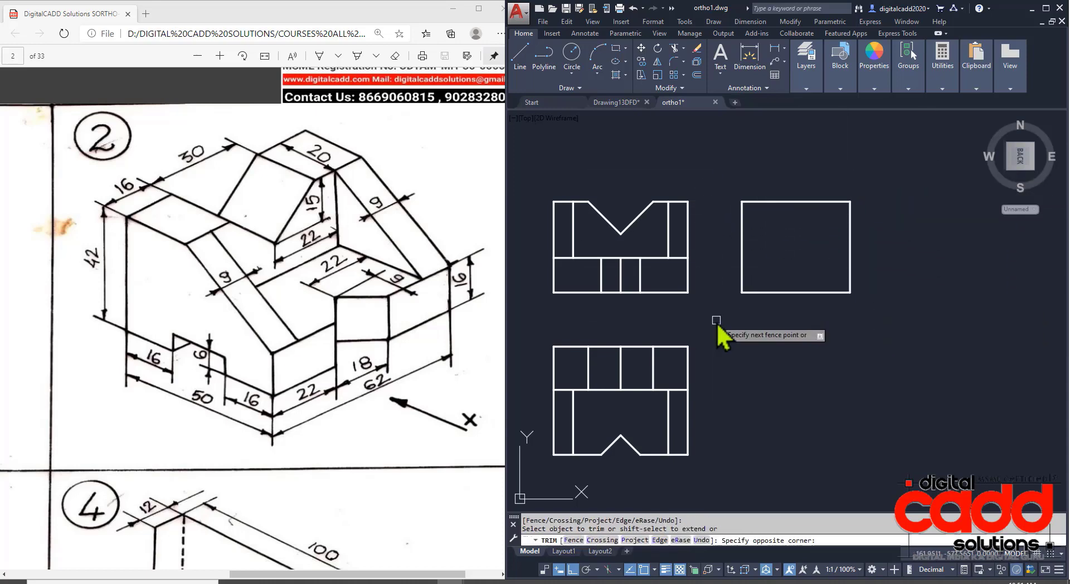
pyautogui.press('Return')
pyautogui.moveTo(766, 398); pyautogui.dragTo(748, 410, button='middle')
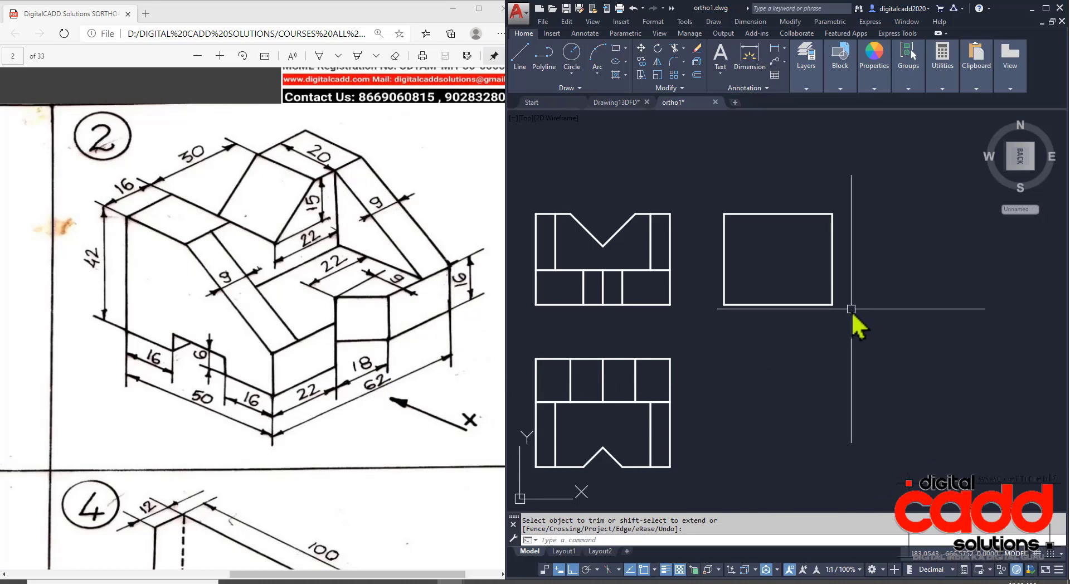
# Step: Offset the side view's left edge 20 to the right
pyautogui.press('Escape')
pyautogui.write('o')
pyautogui.press('Return')
pyautogui.write('20')
pyautogui.press('Return')
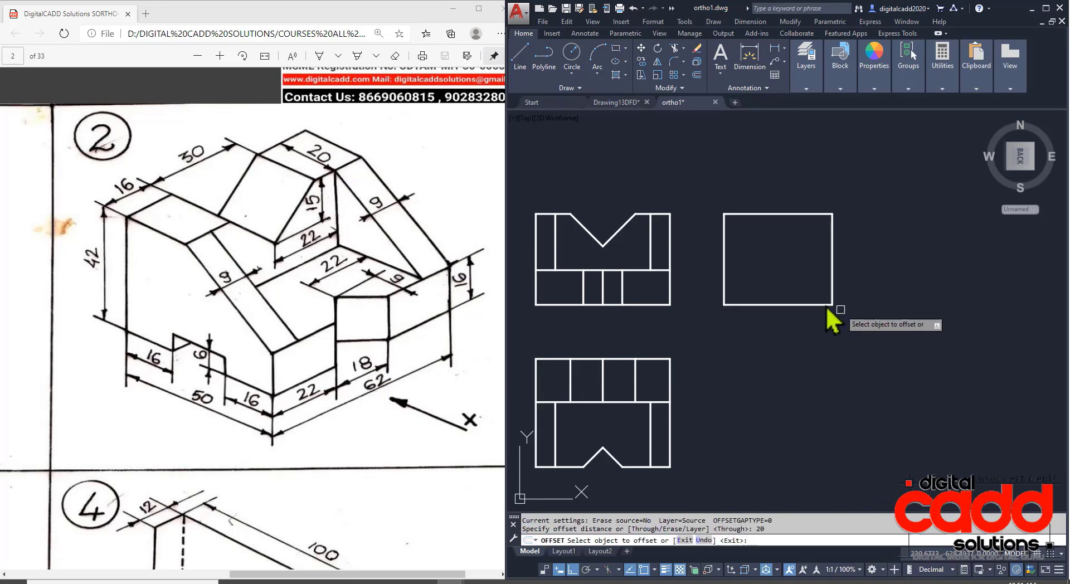
pyautogui.click(726, 278)
pyautogui.click(760, 276)
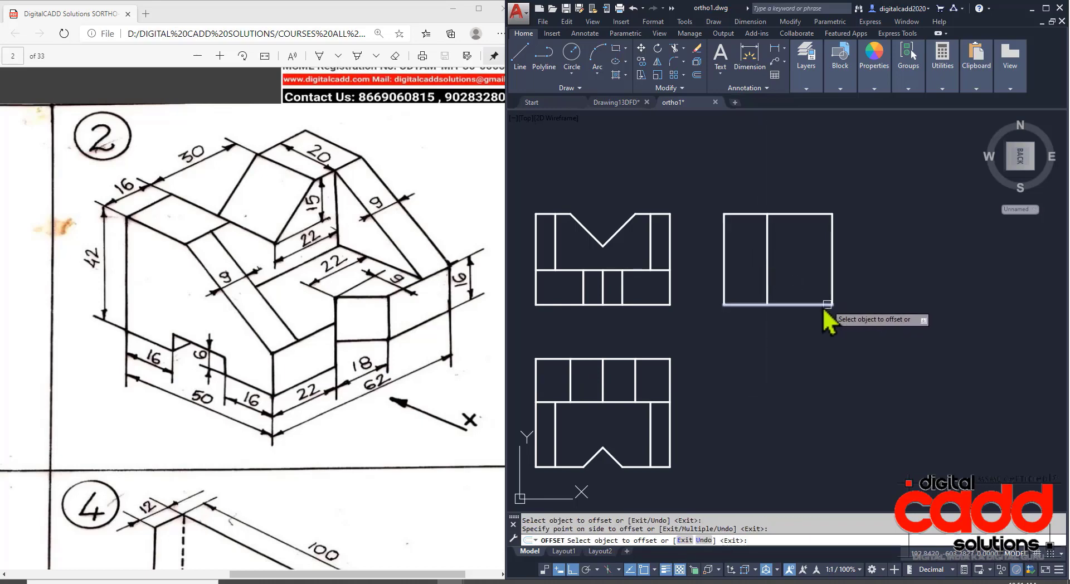
# Step: Offset the side view's bottom edge 16 upward
pyautogui.click(827, 304)
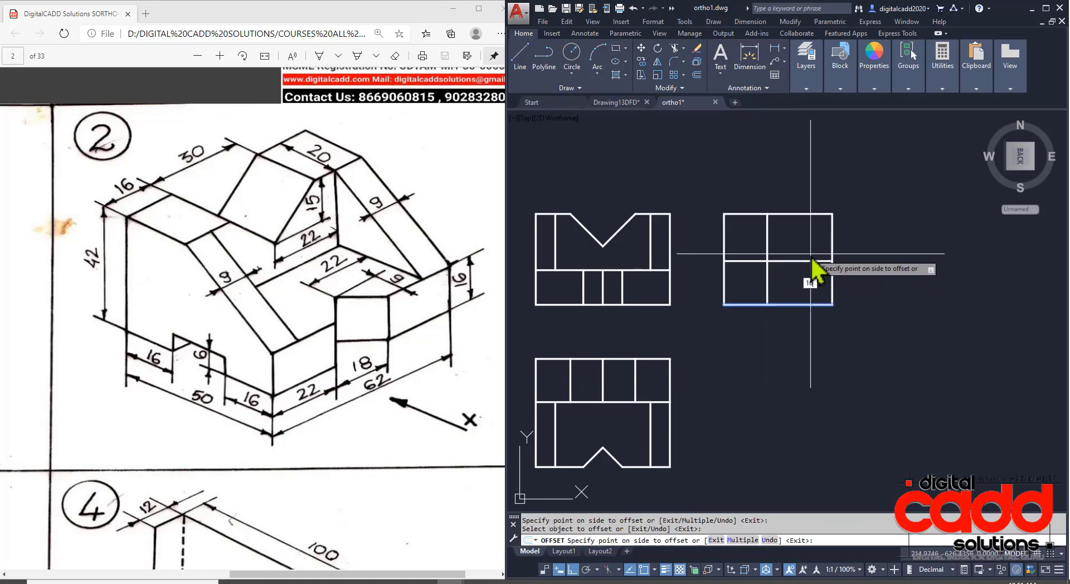
pyautogui.write('16')
pyautogui.press('Return')
pyautogui.press('Return')
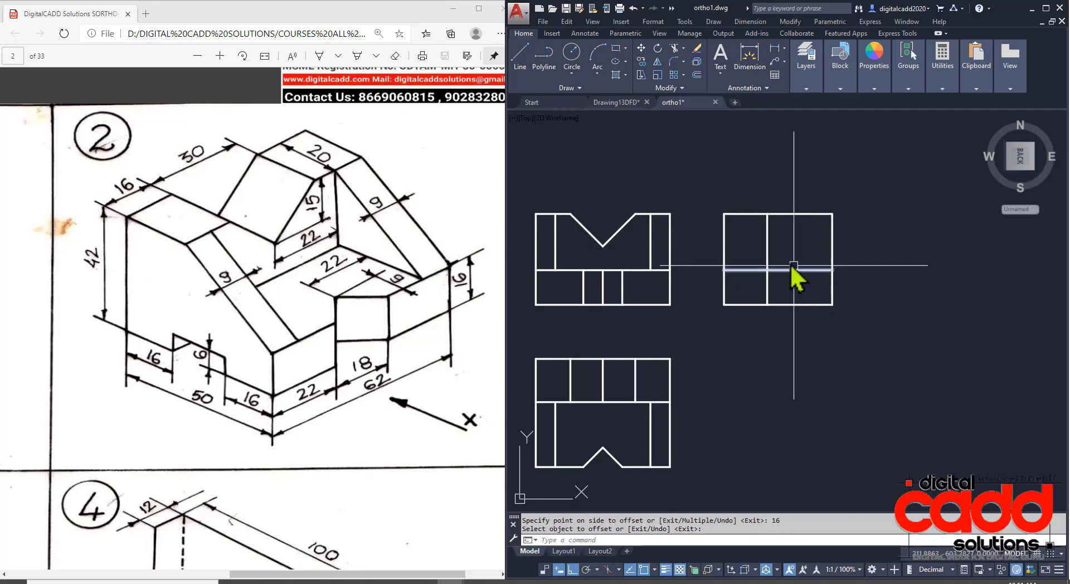
# Step: Draw the side view's sloping line from the 20-offset line's top end to the 16-offset line's right end
pyautogui.write('l')
pyautogui.press('Return')
pyautogui.click(768, 215)
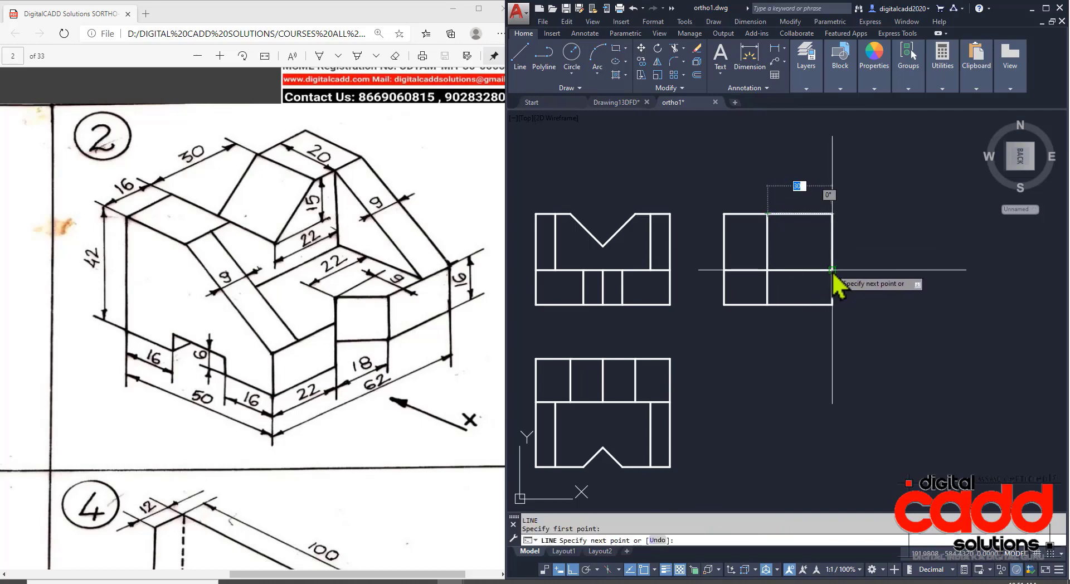
pyautogui.click(832, 269)
pyautogui.press('Return')
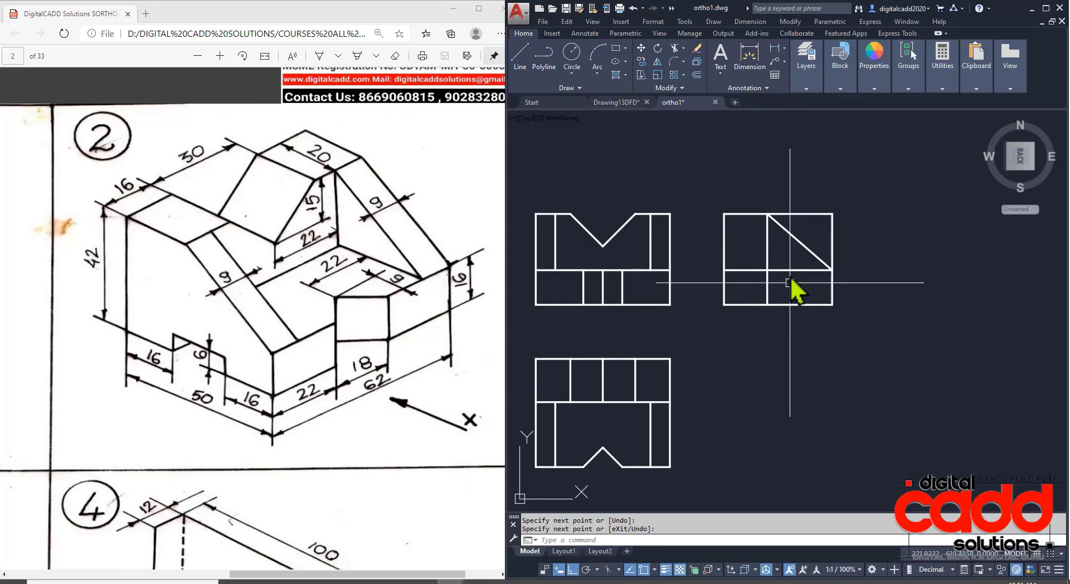
# Step: Erase the side view's 20-offset vertical and 16-offset horizontal construction lines
pyautogui.click(785, 251)
pyautogui.click(756, 271)
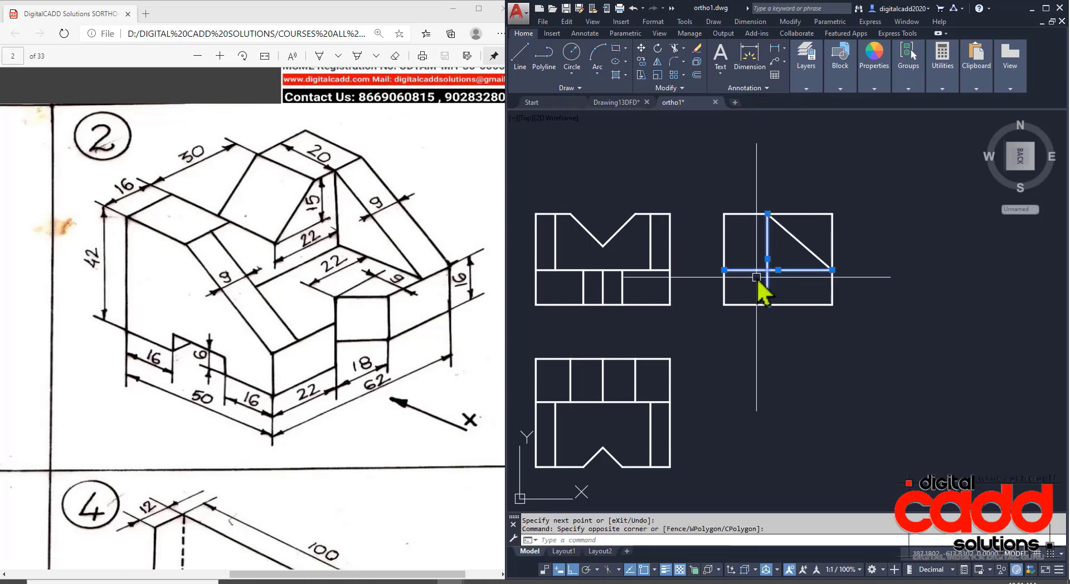
pyautogui.press('Delete')
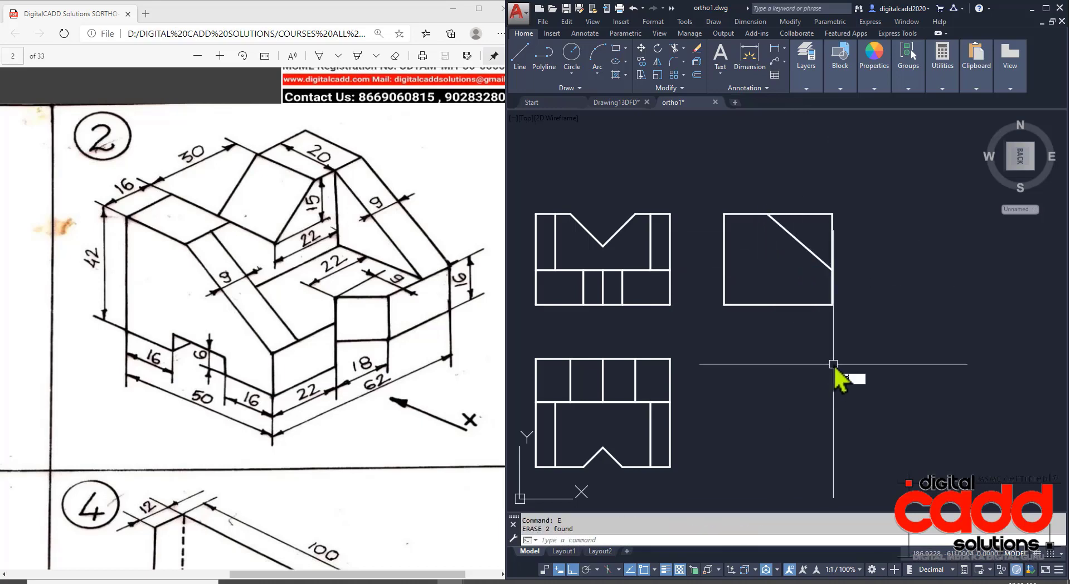
# Step: Trim the side view's top and right edges beyond the sloping line to remove the upper-right corner
pyautogui.write('tr')
pyautogui.press('Return')
pyautogui.click(849, 182)
pyautogui.click(817, 227)
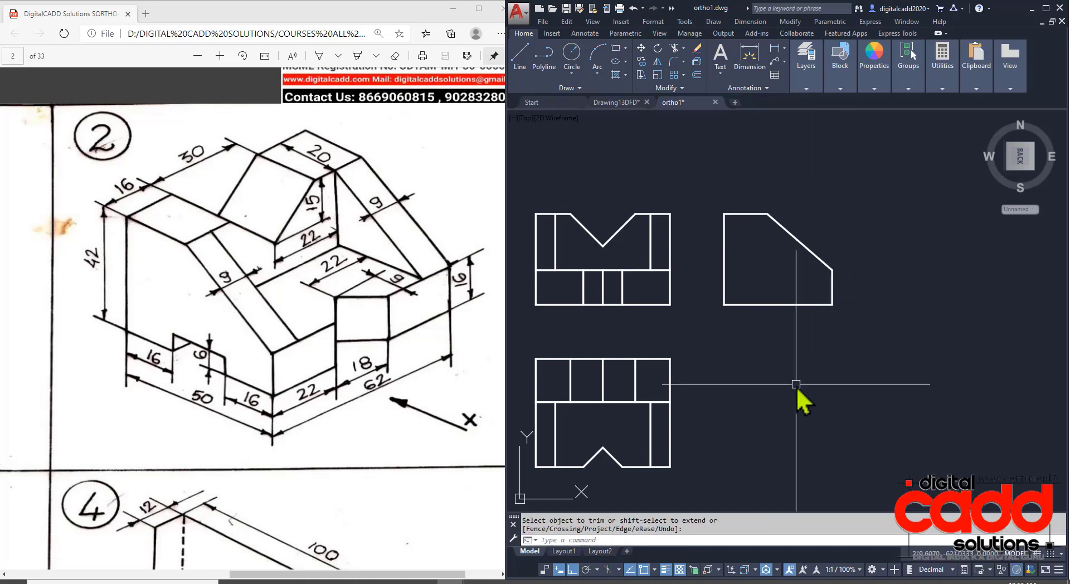
pyautogui.press('Return')
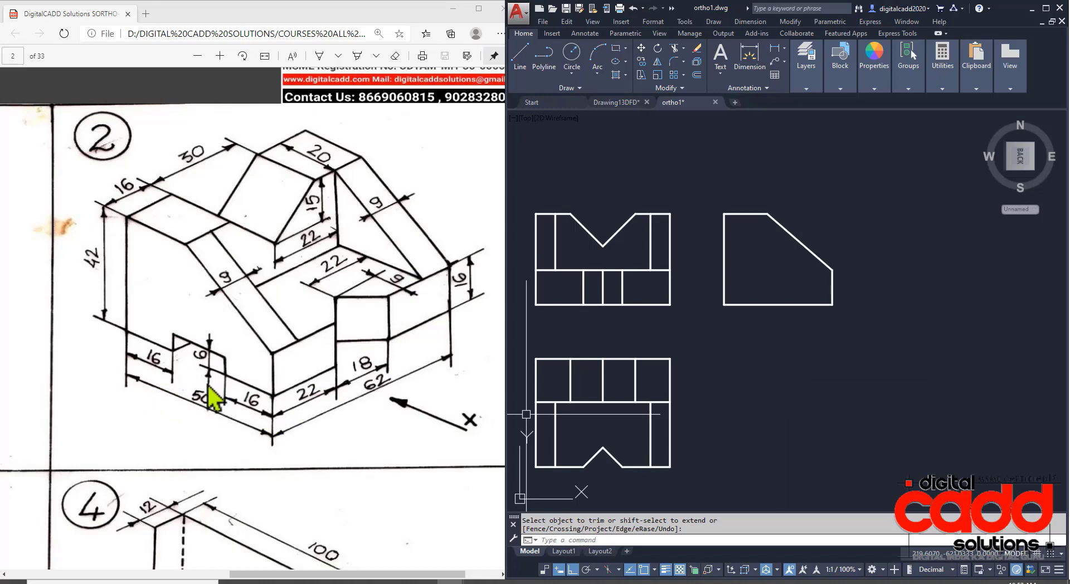
# Step: Offset the side view's left edge 16 inward to locate the near side of the bottom notch
pyautogui.write('o')
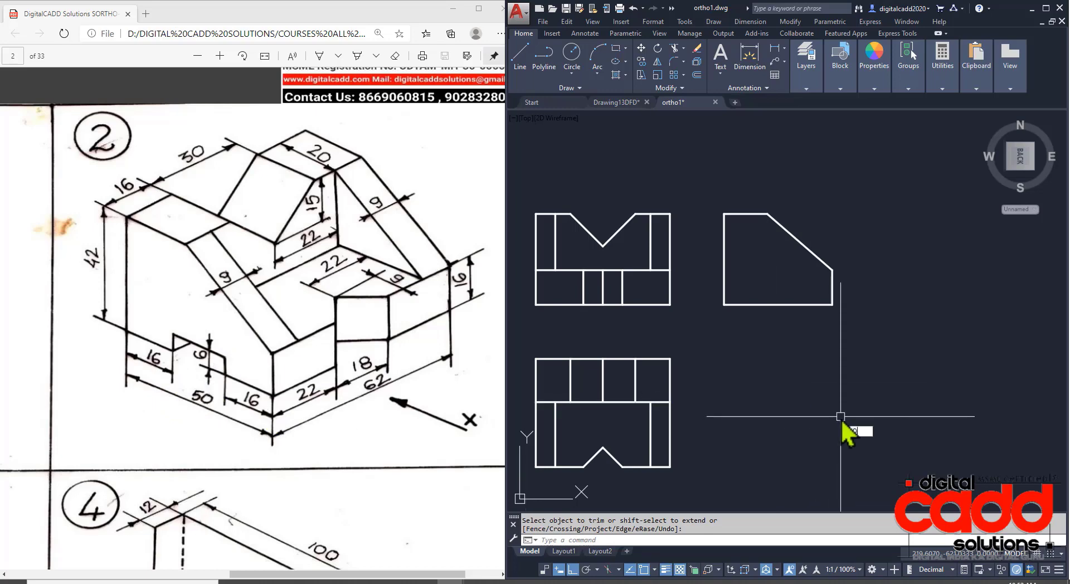
pyautogui.press('Return')
pyautogui.write('16')
pyautogui.press('Return')
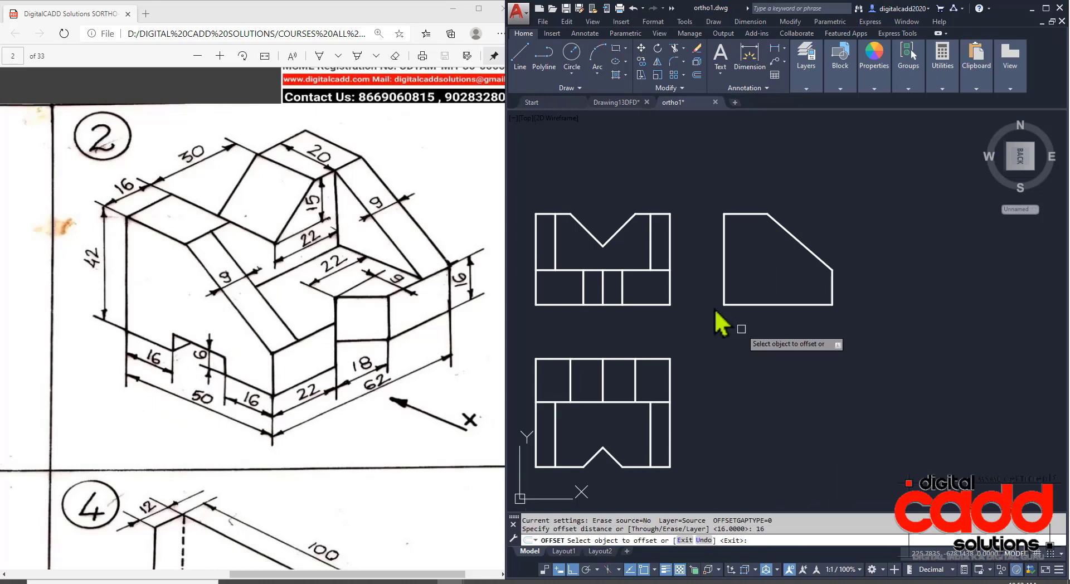
pyautogui.click(723, 287)
pyautogui.click(783, 273)
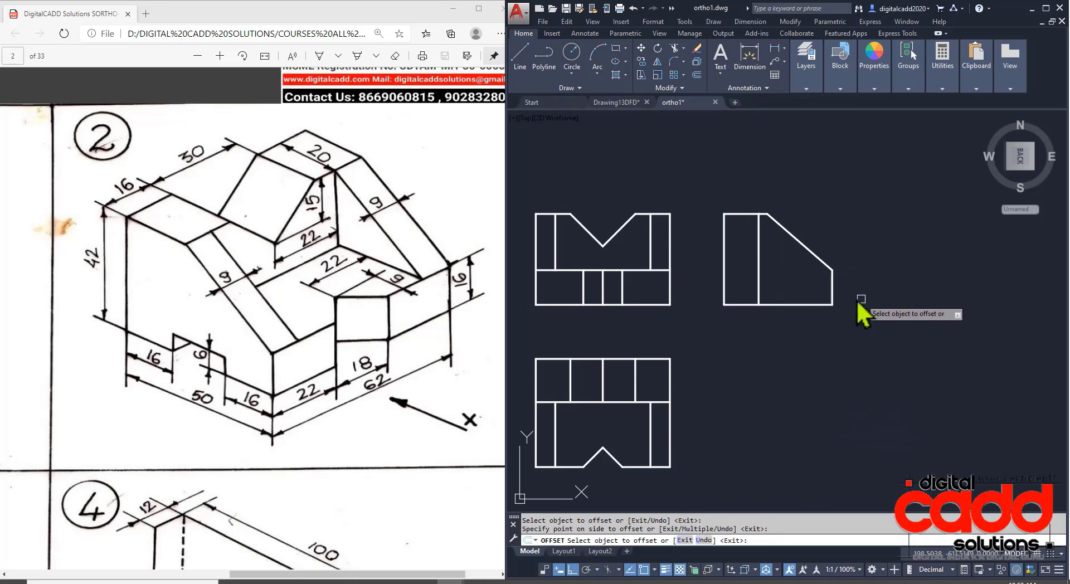
# Step: Offset the side view's right vertical edge inward by 16 mm and its bottom edge upward by 6 mm
pyautogui.click(833, 288)
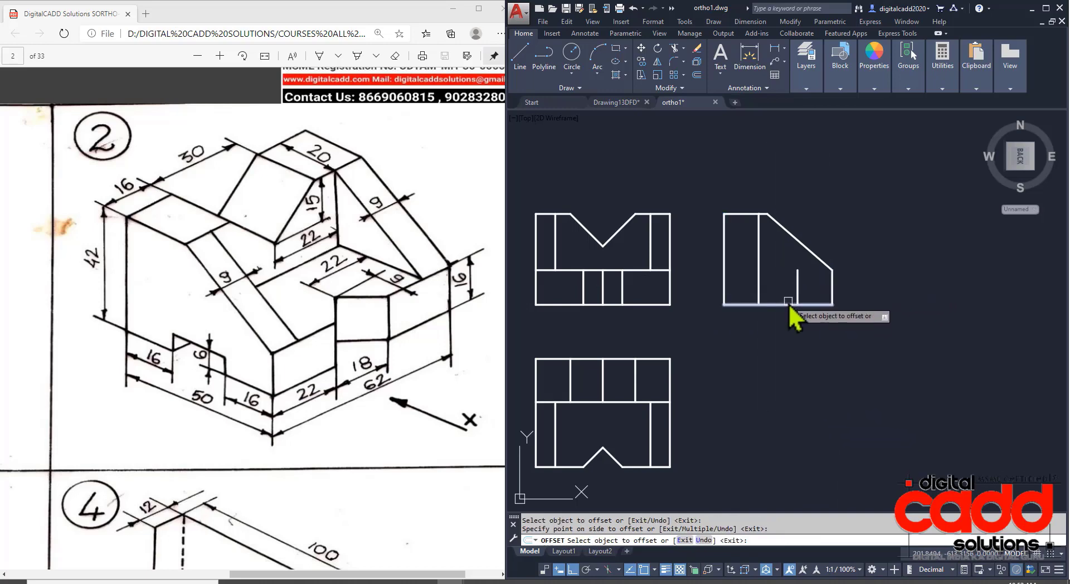
pyautogui.click(788, 304)
pyautogui.write('6')
pyautogui.press('Return')
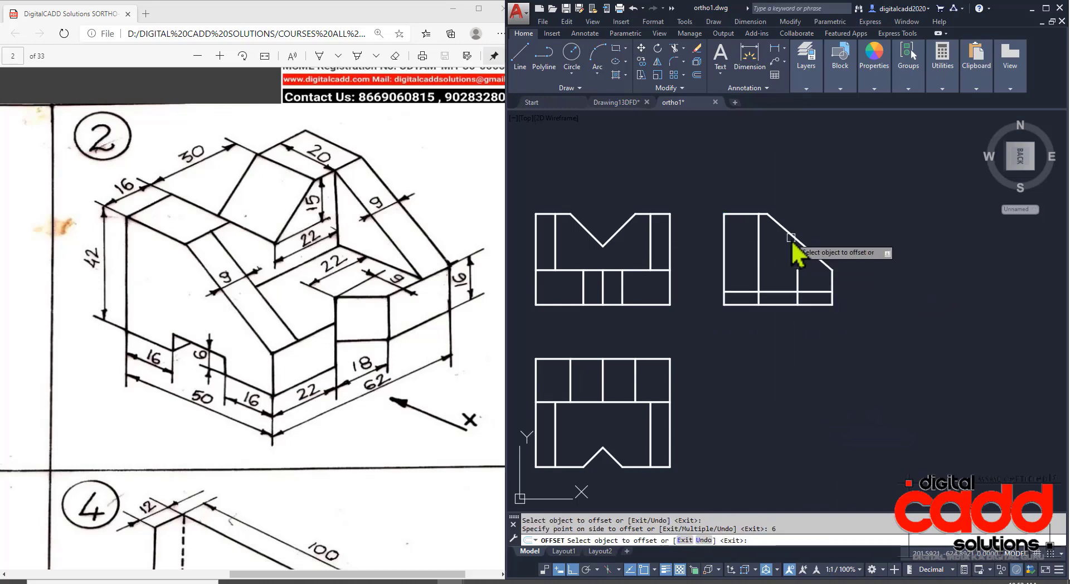
# Step: Trim the excess offset lines and the bottom edge to form the rectangular notch in the side view's base
pyautogui.press('Return')
pyautogui.write('tr')
pyautogui.press('Return')
pyautogui.press('Return')
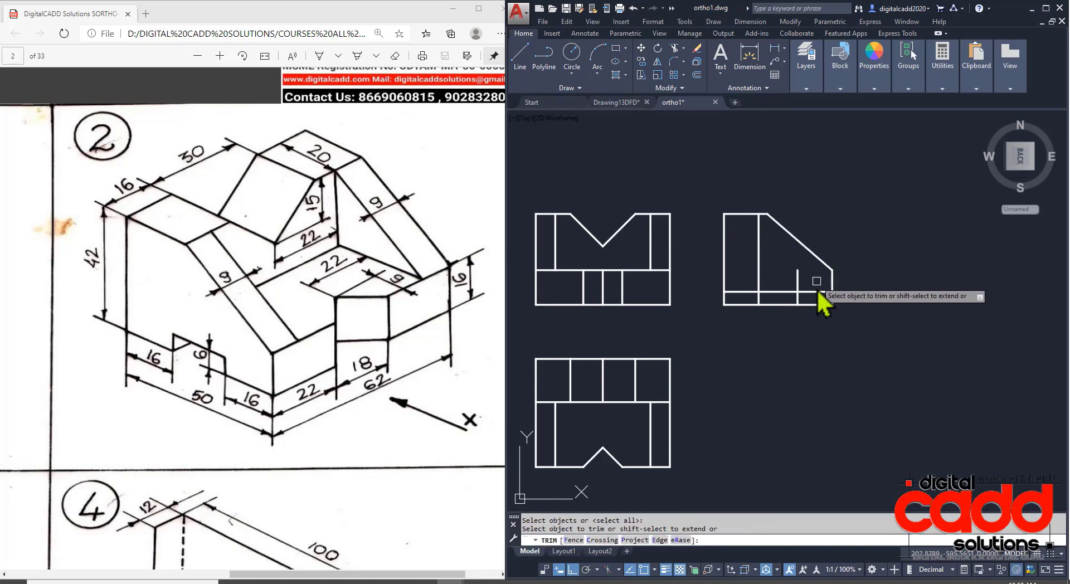
pyautogui.click(800, 282)
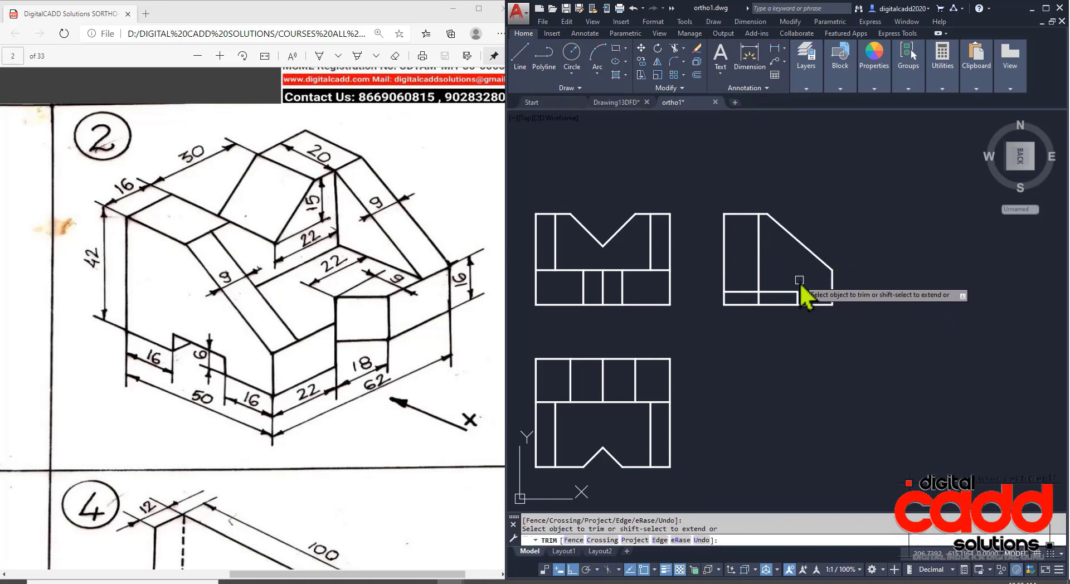
pyautogui.click(758, 280)
pyautogui.click(751, 292)
pyautogui.click(778, 305)
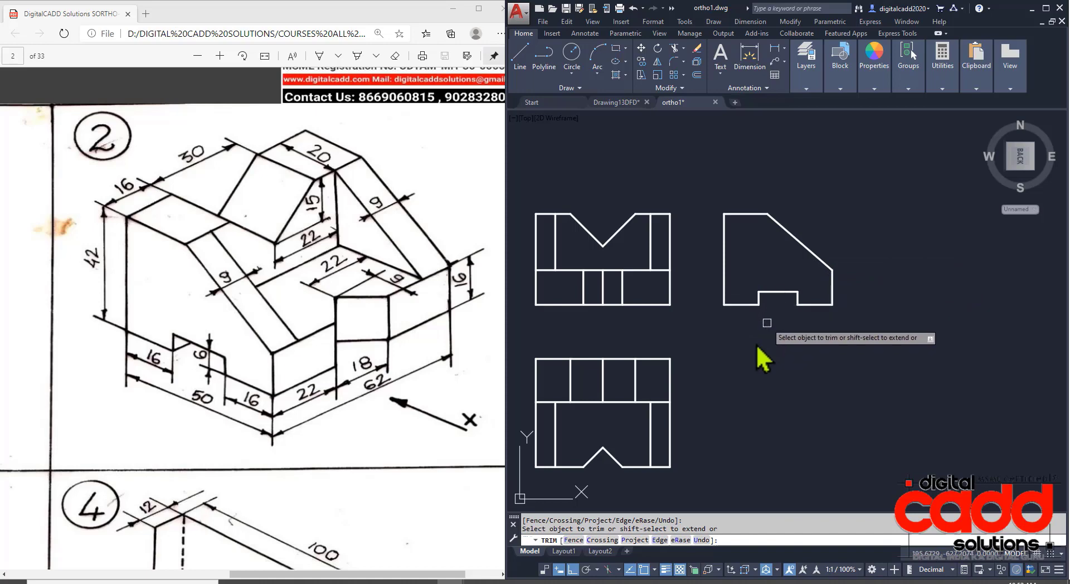
pyautogui.press('Return')
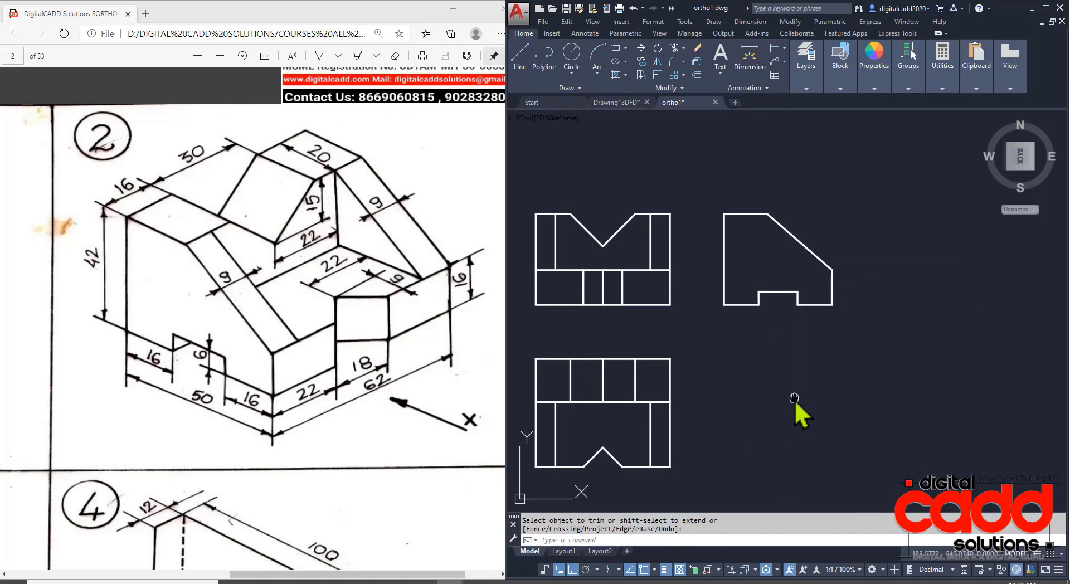
# Step: Switch to the Drawing13DFD drawing and compare its three shaded views with the isometric sketch to identify the hidden notch and V-groove edges
pyautogui.moveTo(793, 399); pyautogui.dragTo(817, 390, button='middle')
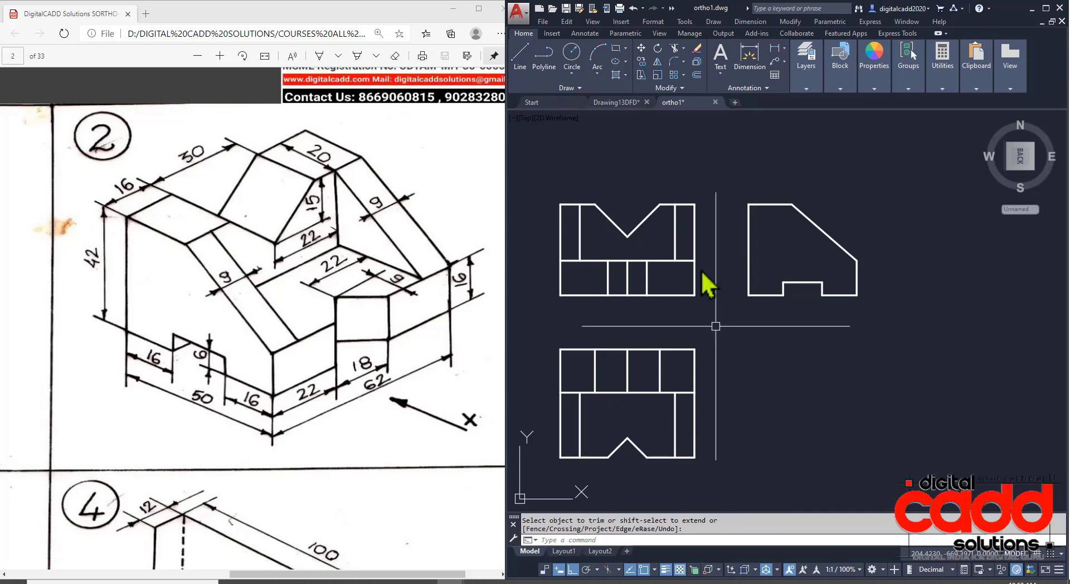
pyautogui.click(616, 102)
pyautogui.moveTo(581, 362); pyautogui.dragTo(666, 350, button='middle')
pyautogui.scroll(5, 671, 347)
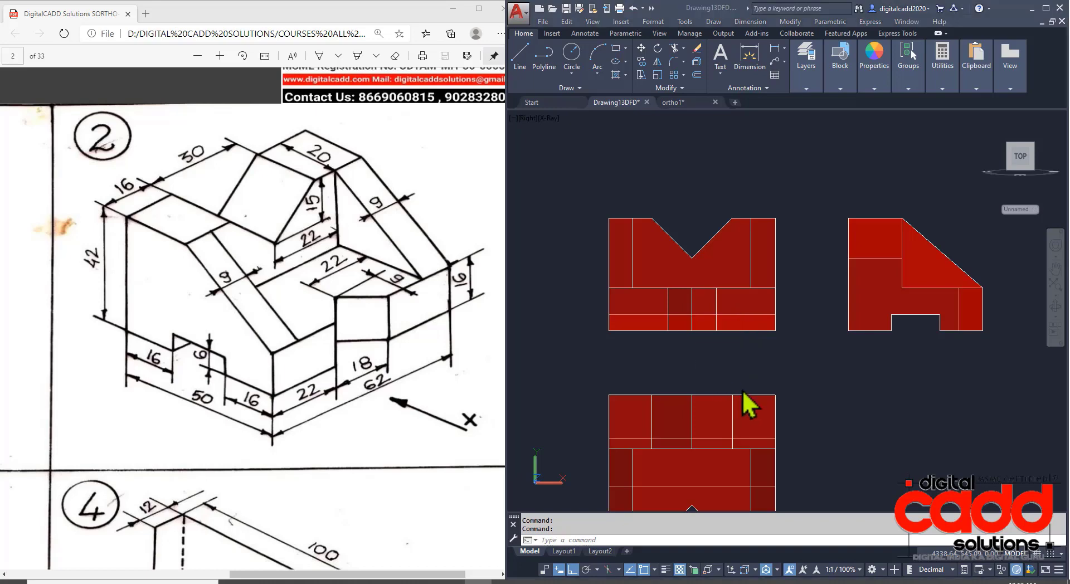
pyautogui.moveTo(753, 382); pyautogui.dragTo(748, 316, button='middle')
pyautogui.press('Escape')
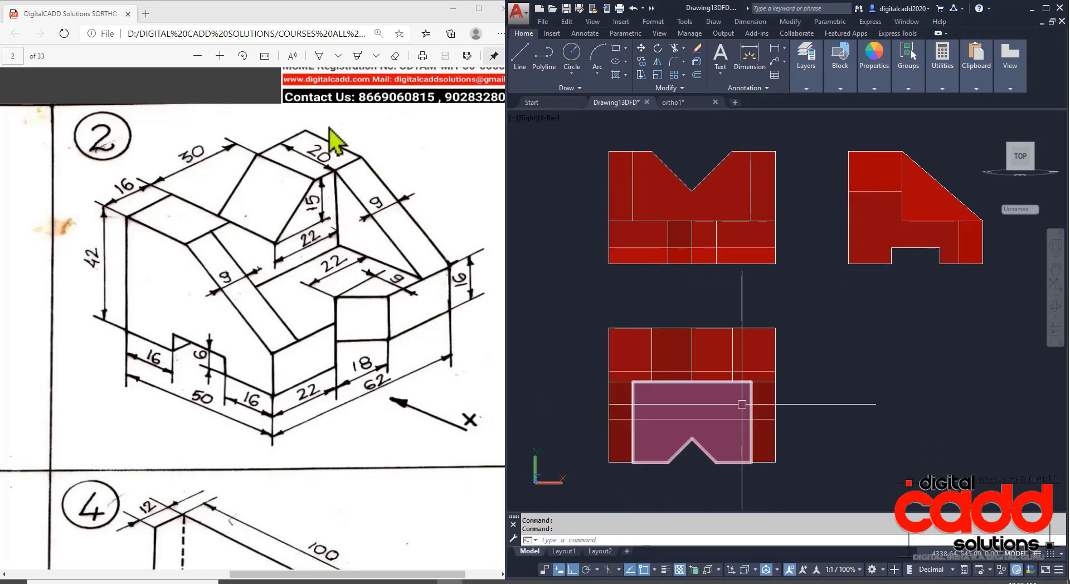
pyautogui.moveTo(329, 124); pyautogui.dragTo(328, 198)
pyautogui.press('Escape')
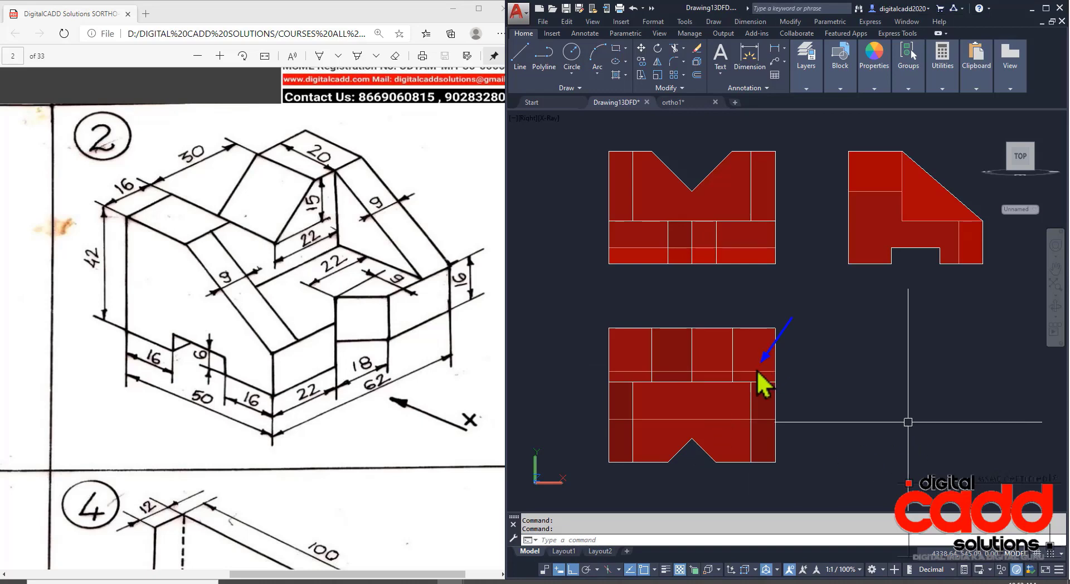
pyautogui.moveTo(804, 370); pyautogui.dragTo(771, 411)
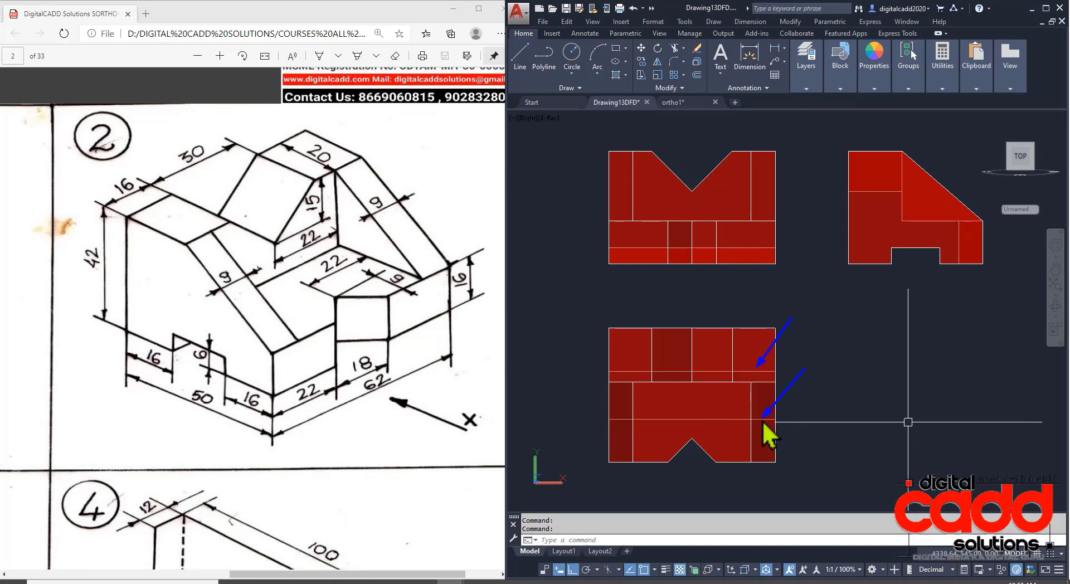
pyautogui.click(226, 359)
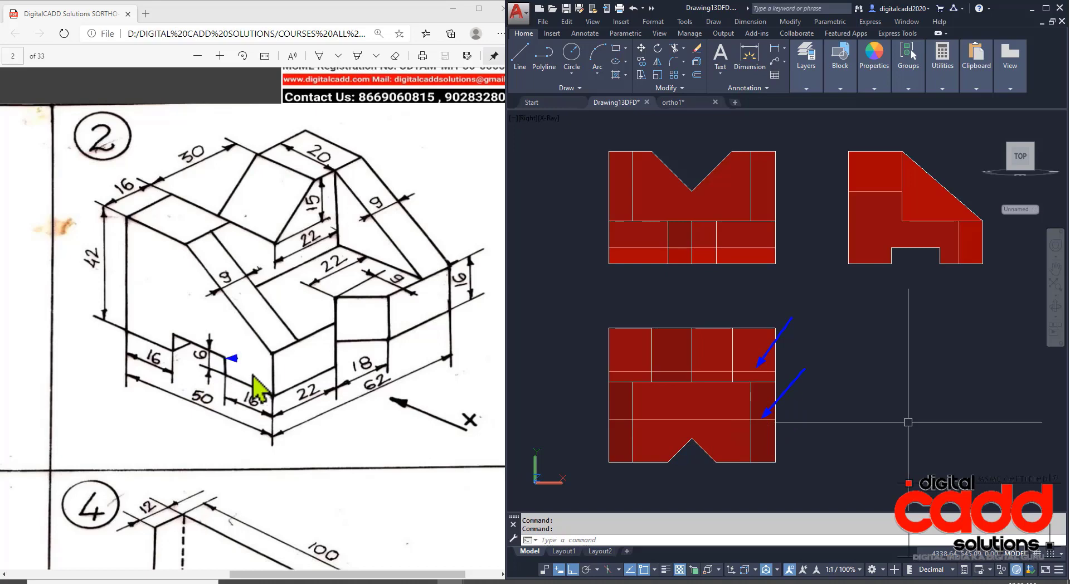
pyautogui.click(177, 336)
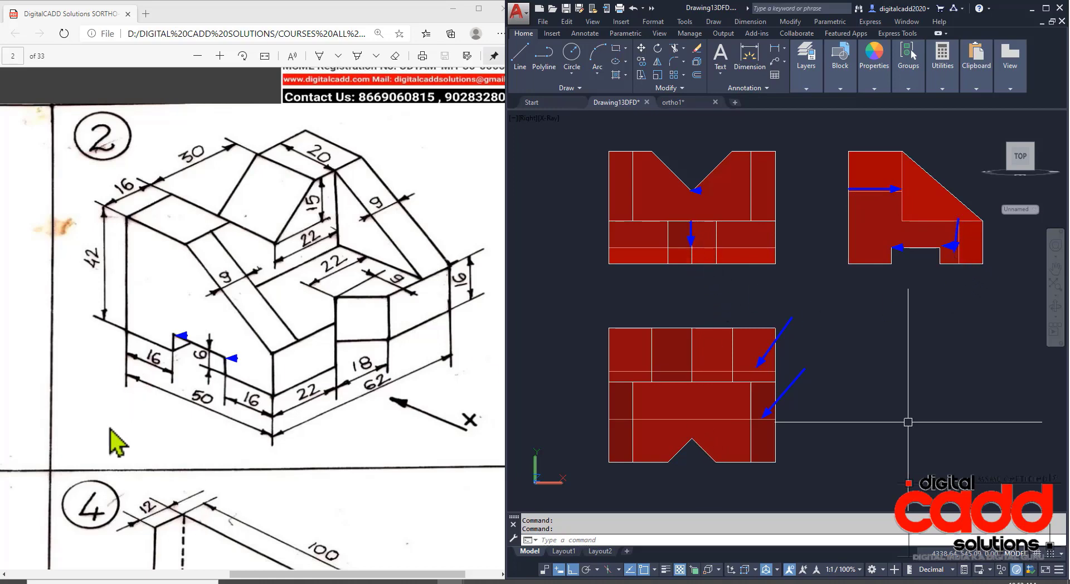
pyautogui.moveTo(115, 439); pyautogui.dragTo(204, 384)
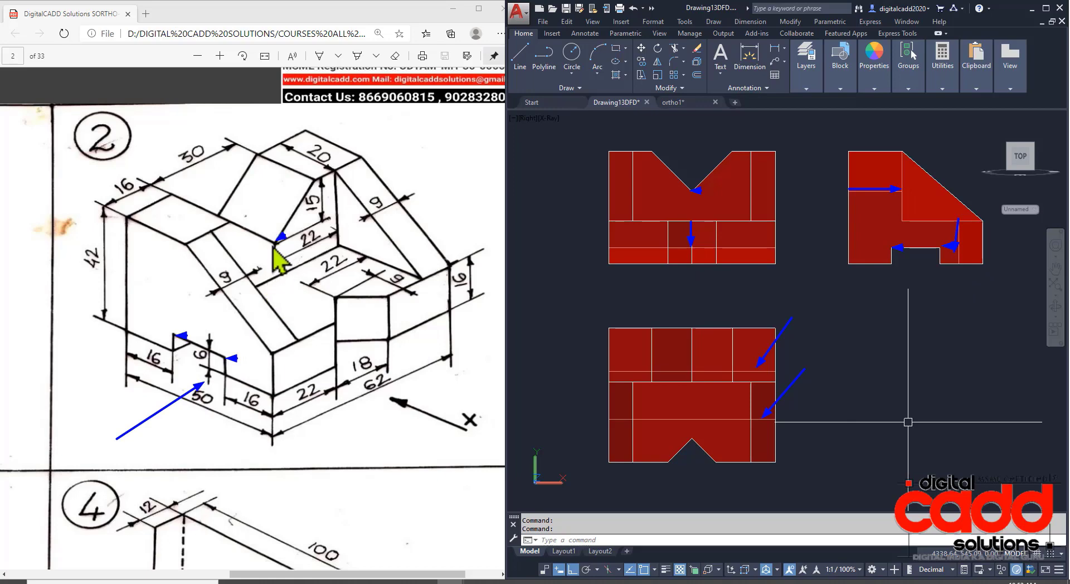
pyautogui.moveTo(278, 243); pyautogui.dragTo(223, 215)
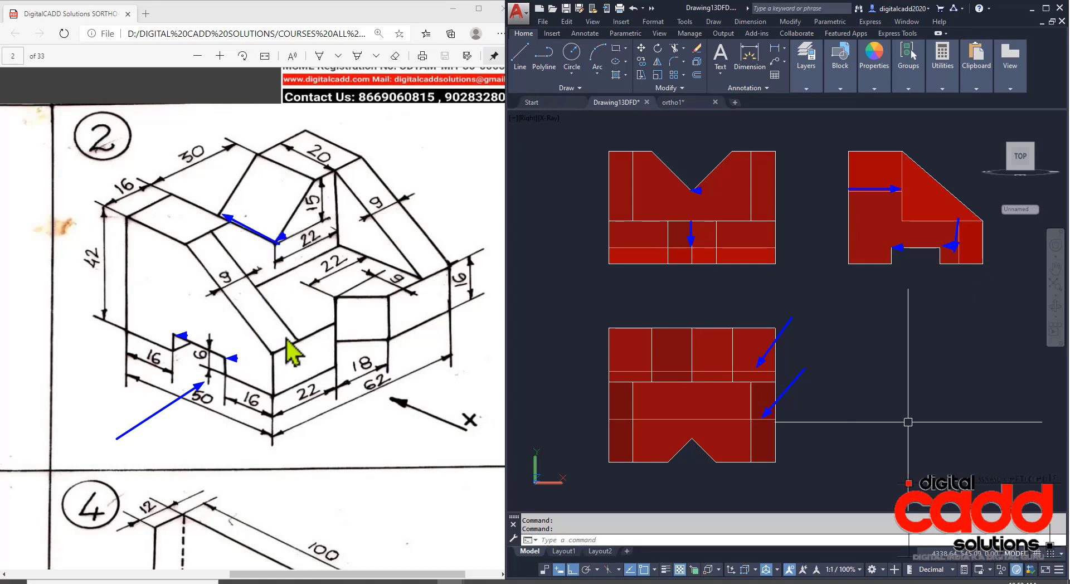
pyautogui.moveTo(336, 299); pyautogui.dragTo(341, 350)
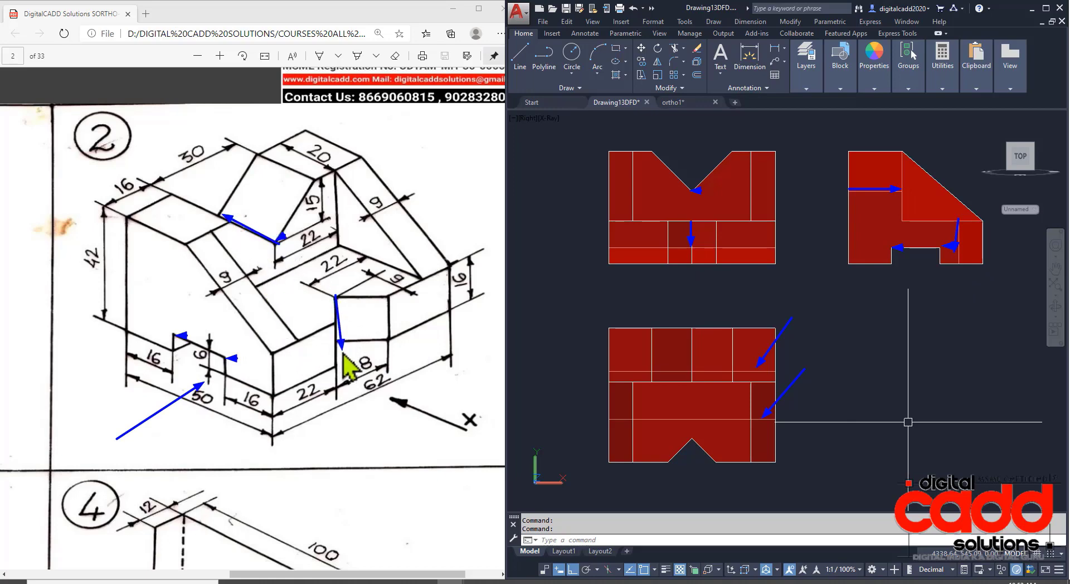
pyautogui.moveTo(275, 374); pyautogui.dragTo(268, 373)
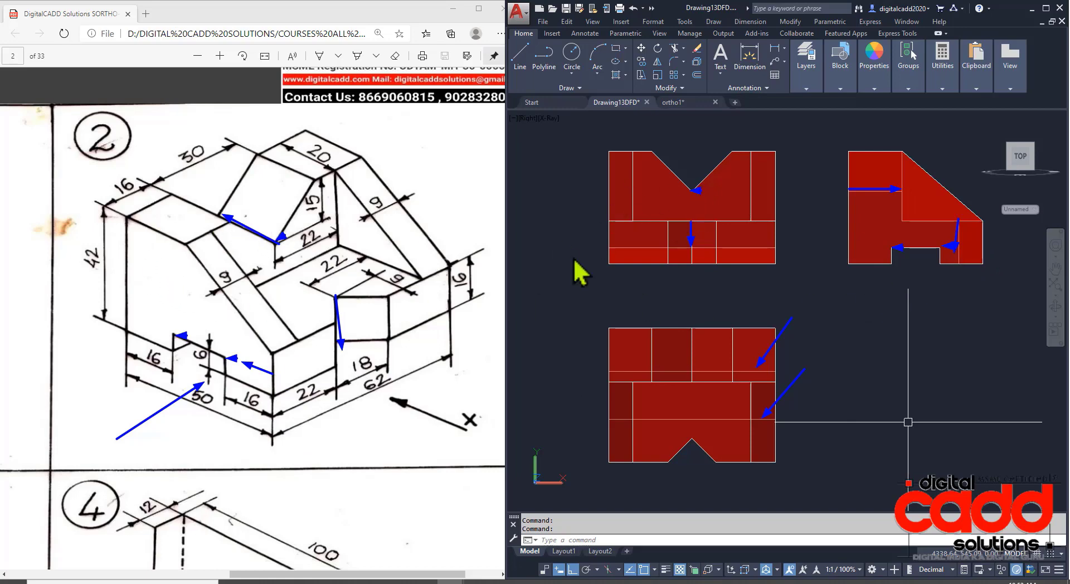
pyautogui.moveTo(144, 227); pyautogui.dragTo(143, 254)
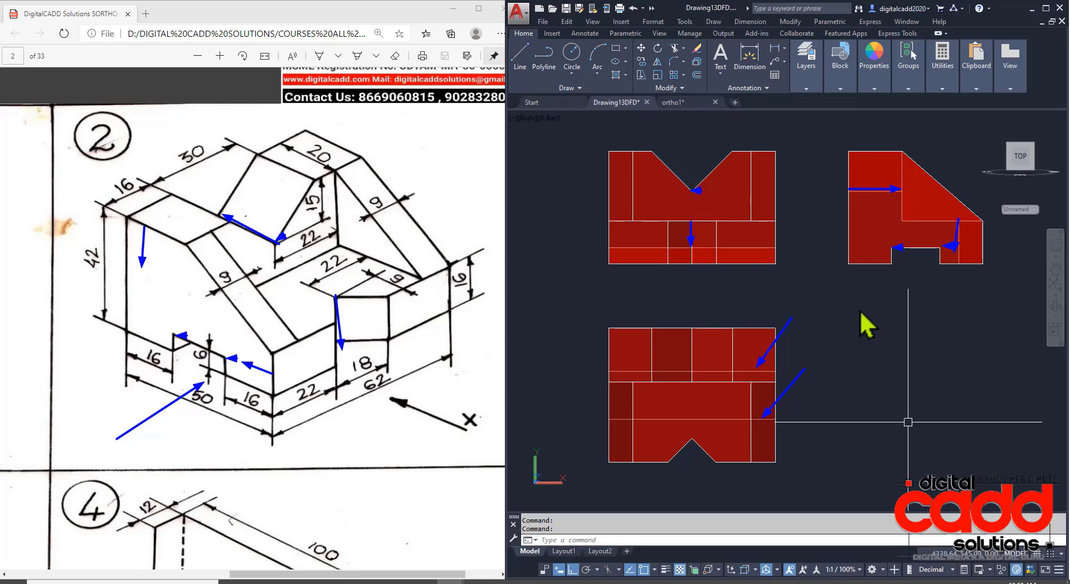
pyautogui.press('Escape')
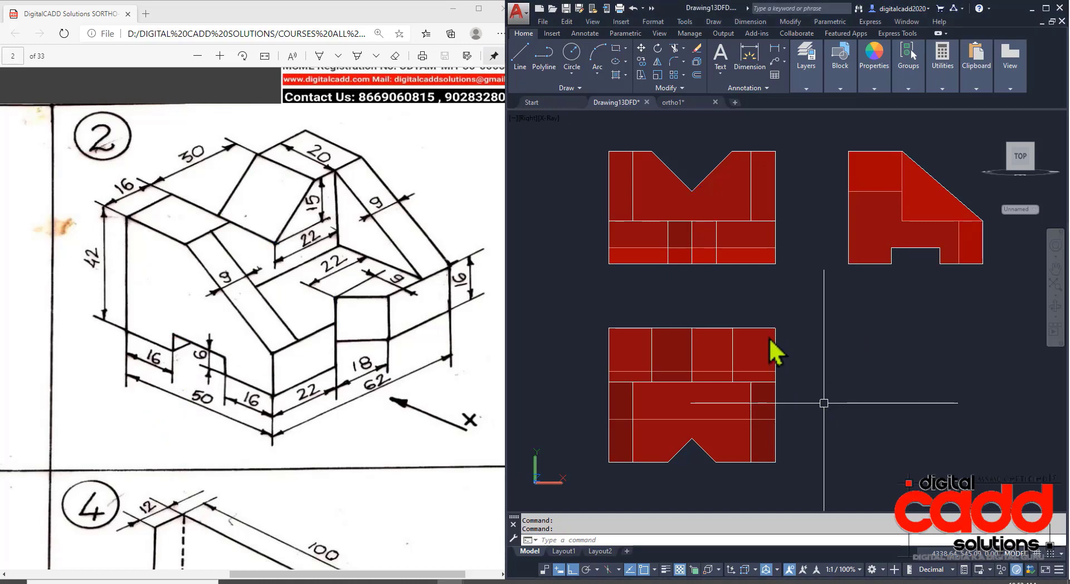
# Step: Return to the ortho1 drawing and offset the front view's bottom edge upward by 6 mm
pyautogui.click(675, 102)
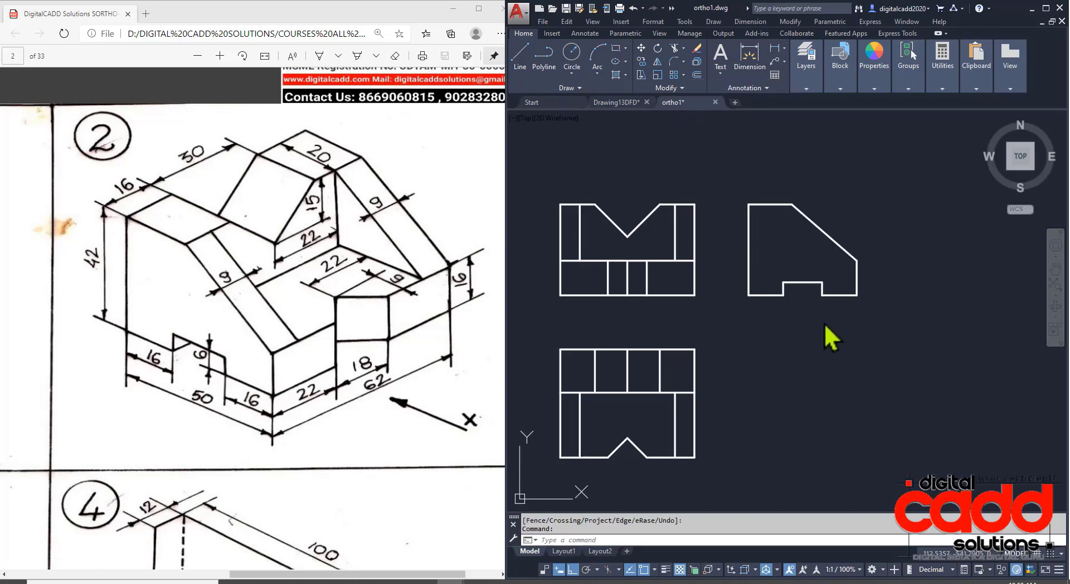
pyautogui.moveTo(753, 461)
pyautogui.mouseDown(button='middle')
pyautogui.moveTo(788, 450)
pyautogui.moveTo(771, 459)
pyautogui.mouseUp(button='middle')
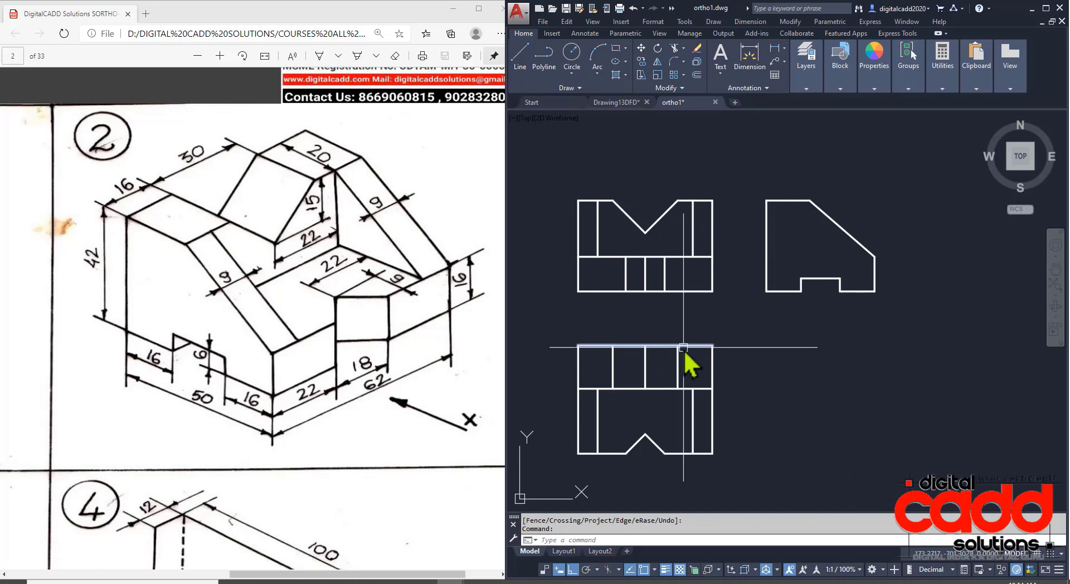
pyautogui.scroll(-6, 689, 353)
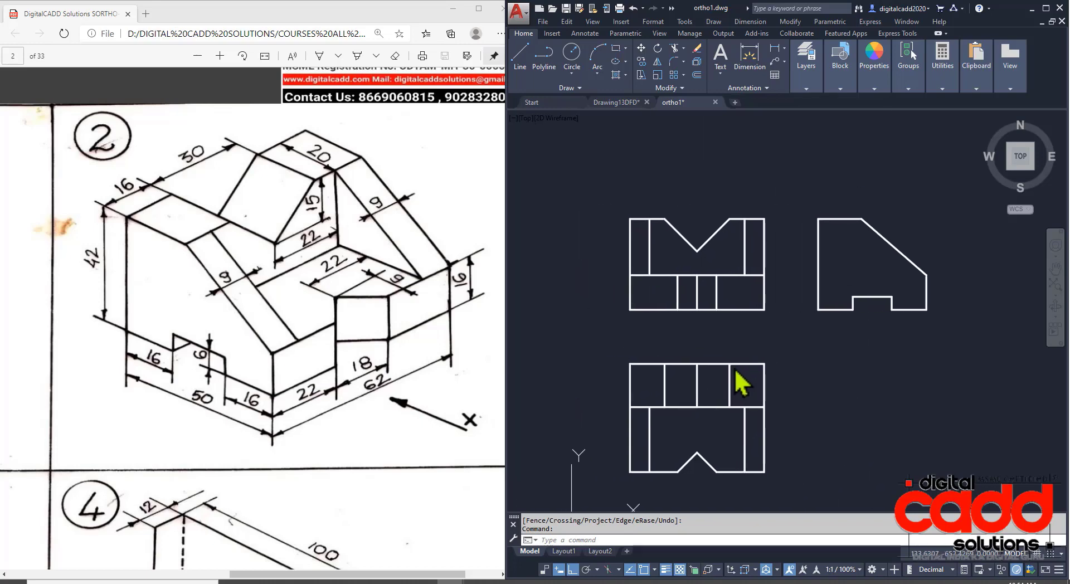
pyautogui.moveTo(687, 368)
pyautogui.mouseDown(button='middle')
pyautogui.moveTo(746, 357)
pyautogui.moveTo(597, 366)
pyautogui.mouseUp(button='middle')
pyautogui.scroll(7, 575, 354)
pyautogui.scroll(-5, 611, 375)
pyautogui.scroll(5, 755, 329)
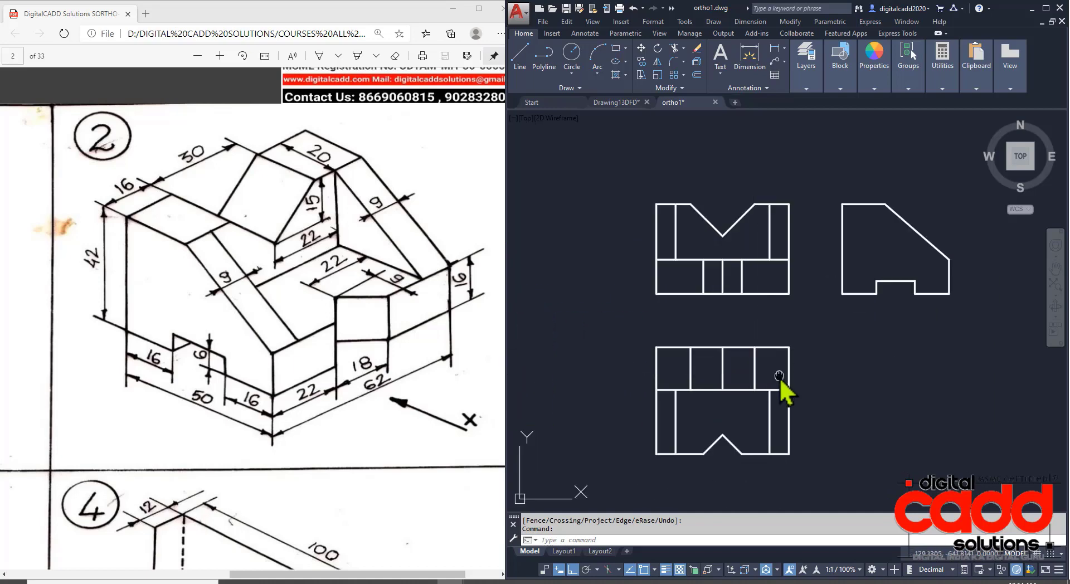
pyautogui.moveTo(778, 377); pyautogui.dragTo(717, 380, button='middle')
pyautogui.write('o')
pyautogui.press('space')
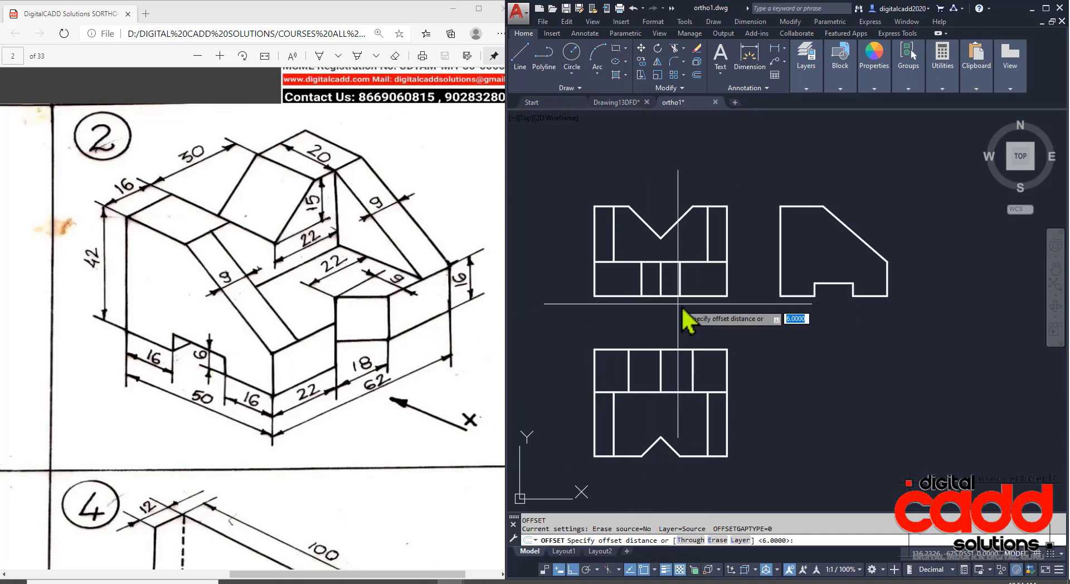
pyautogui.write('6')
pyautogui.press('Return')
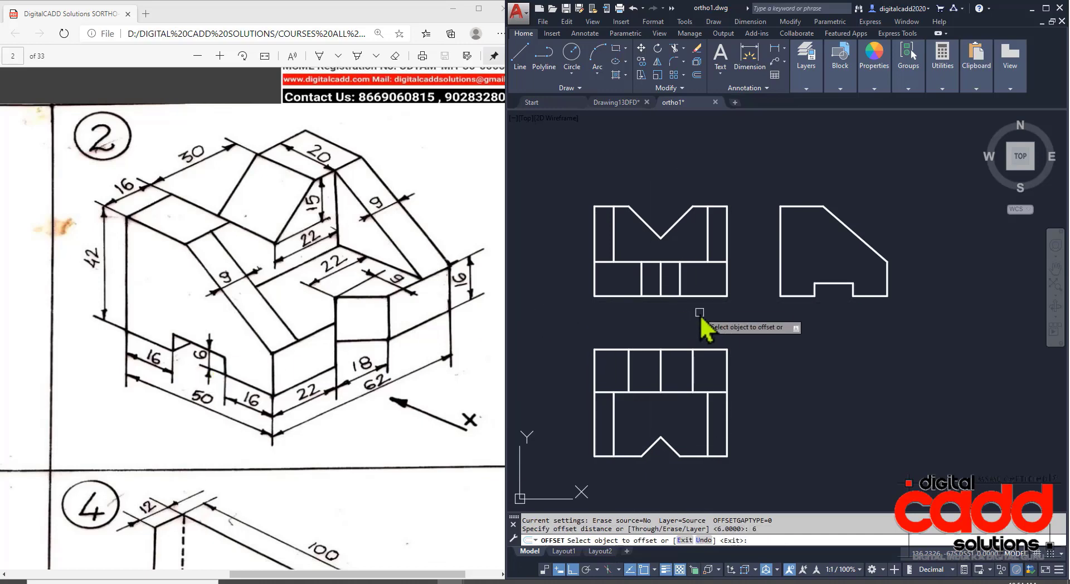
pyautogui.click(702, 296)
pyautogui.click(702, 251)
pyautogui.press('Return')
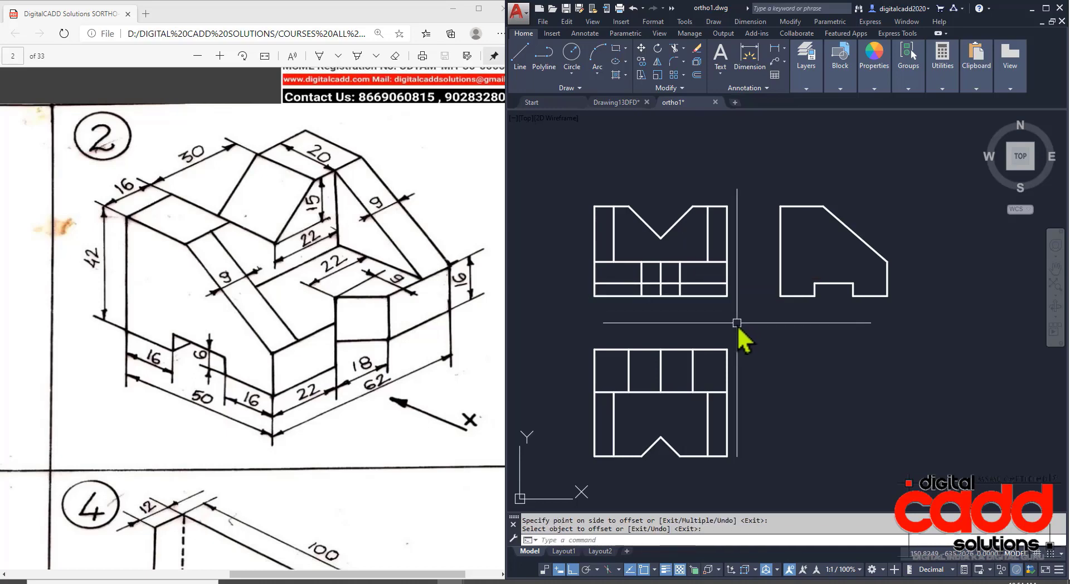
# Step: Match the front view's new horizontal line to the properties of a hidden line in the neighbouring finished drawing
pyautogui.write('MA')
pyautogui.press('Return')
pyautogui.scroll(-6, 818, 305)
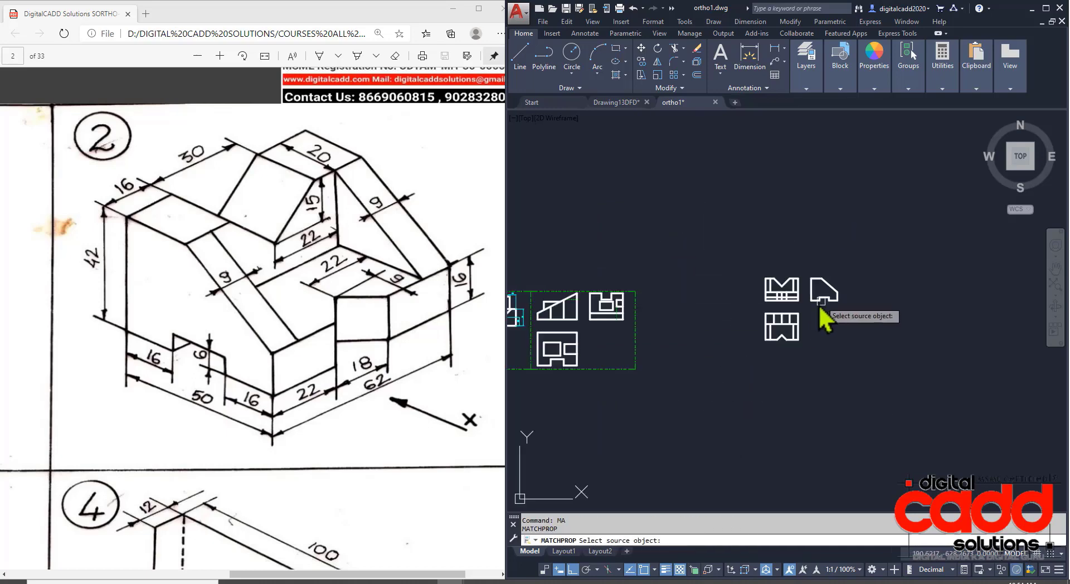
pyautogui.scroll(3, 624, 331)
pyautogui.click(651, 313)
pyautogui.scroll(-4, 601, 372)
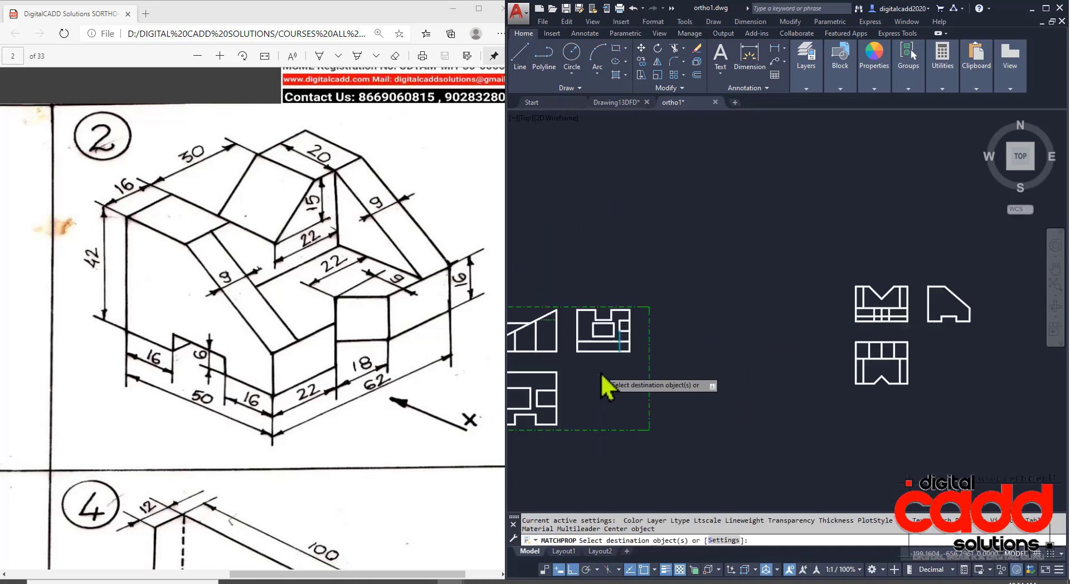
pyautogui.scroll(5, 764, 381)
pyautogui.click(593, 329)
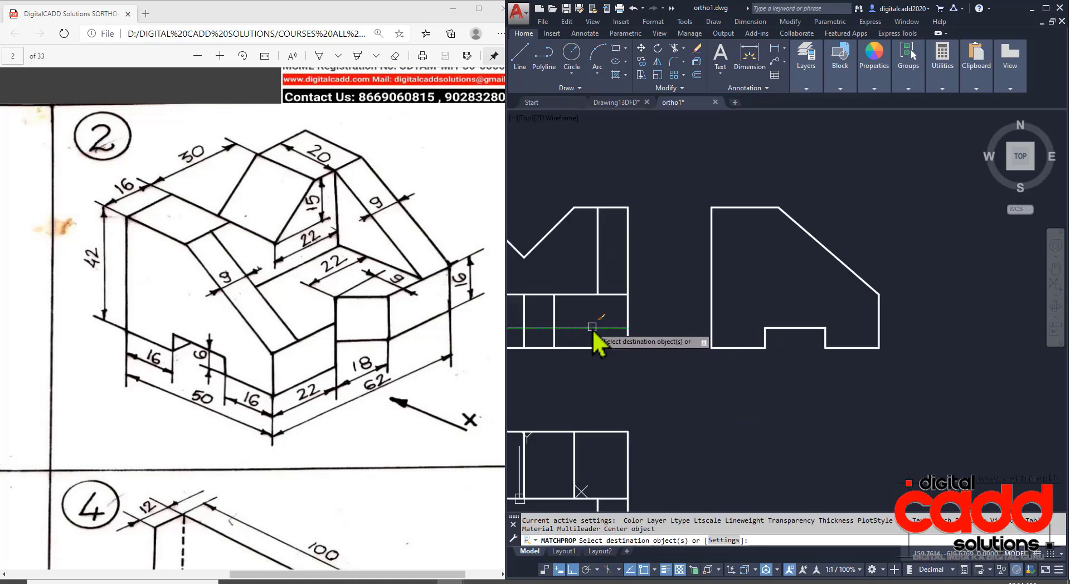
pyautogui.scroll(-3, 697, 362)
pyautogui.press('Return')
# Step: Offset the top view's upper edge and the lower edge segment right of the V-notch inward by 16 mm
pyautogui.scroll(4, 626, 318)
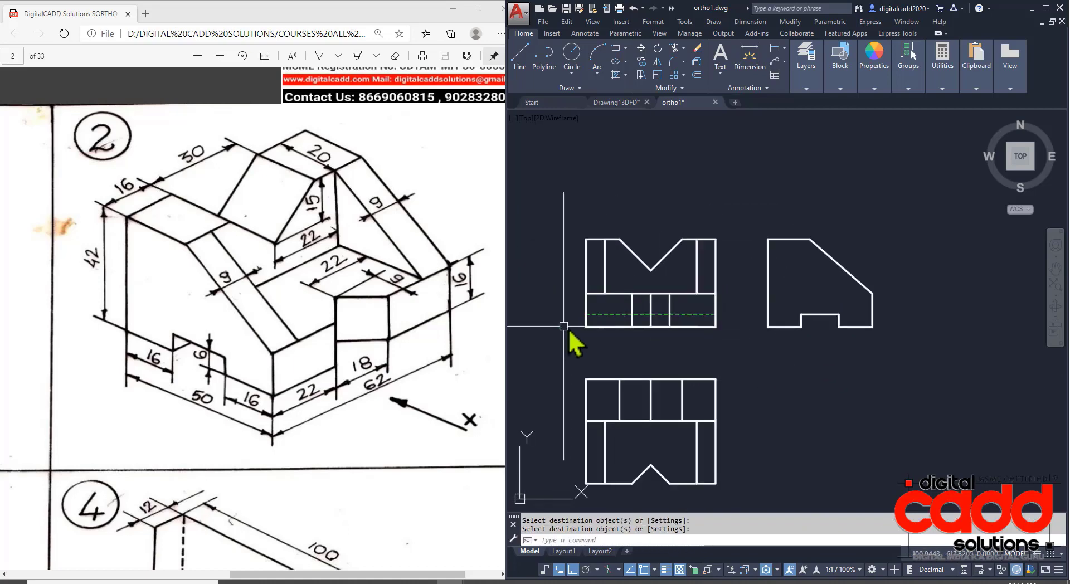
pyautogui.scroll(1, 687, 316)
pyautogui.moveTo(736, 373); pyautogui.dragTo(732, 347, button='middle')
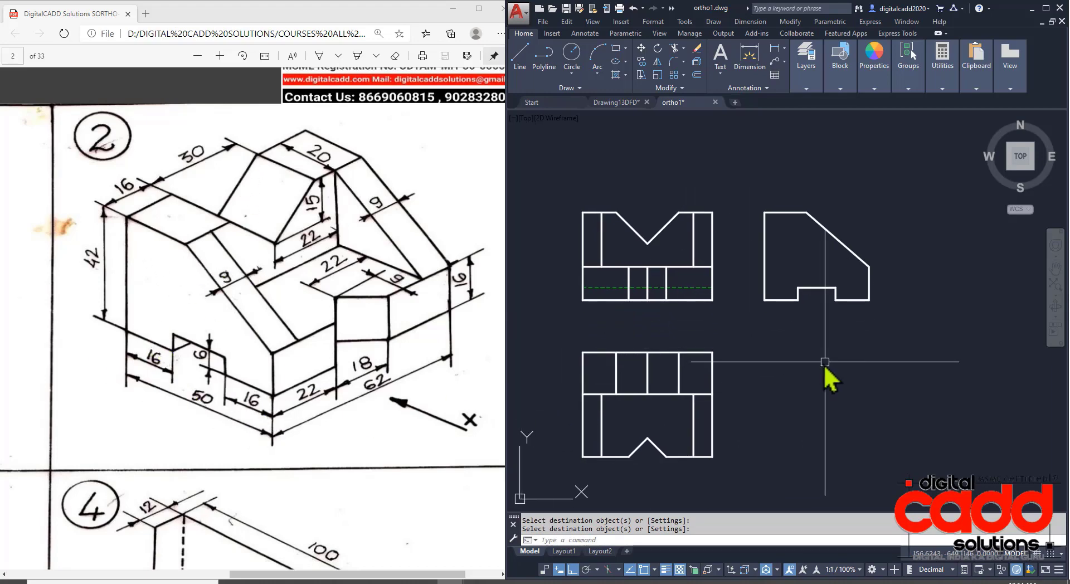
pyautogui.write('o')
pyautogui.press('Return')
pyautogui.write('16')
pyautogui.press('Return')
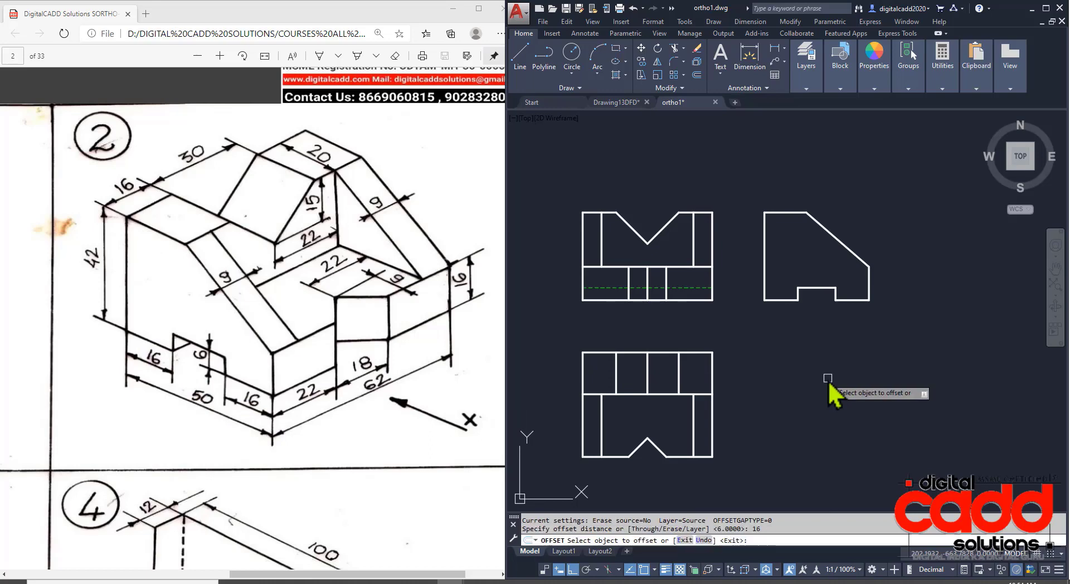
pyautogui.click(703, 353)
pyautogui.click(702, 397)
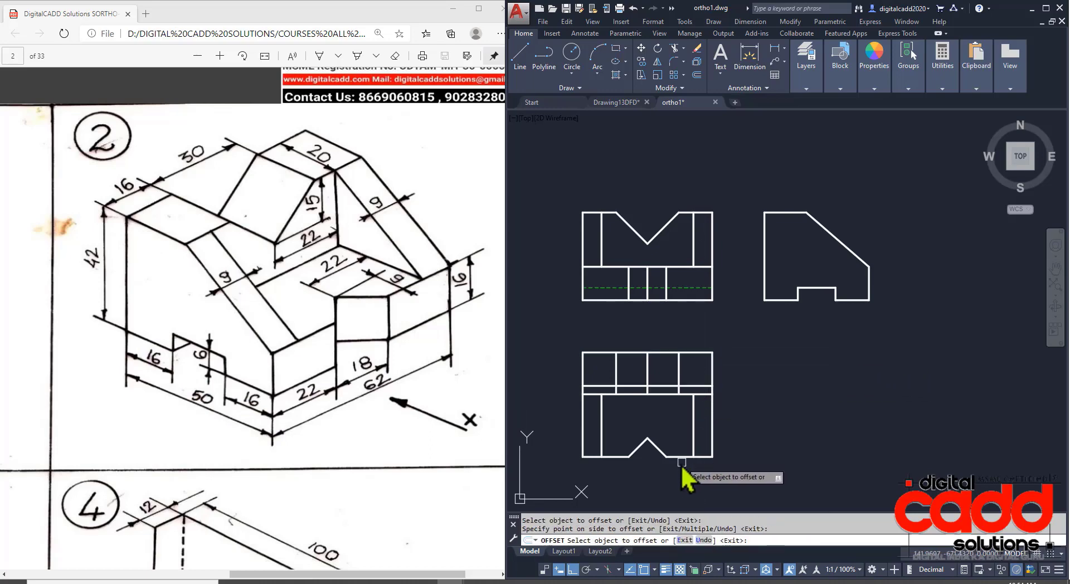
pyautogui.click(678, 457)
pyautogui.click(679, 420)
pyautogui.press('Return')
pyautogui.press('Return')
# Step: Stretch the short offset line in the top view across to the view's left outer edge
pyautogui.click(673, 424)
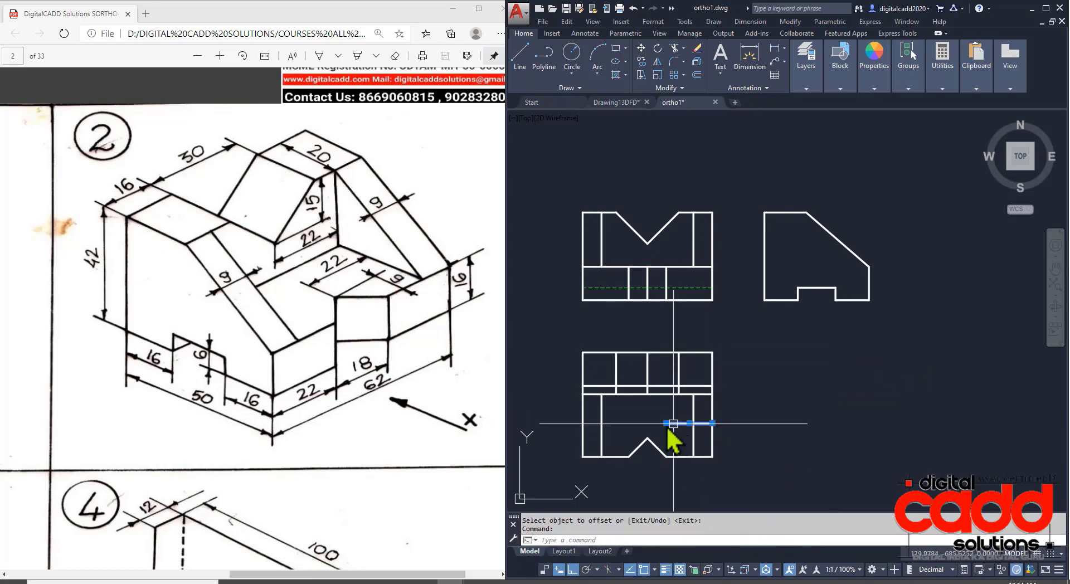
pyautogui.click(662, 424)
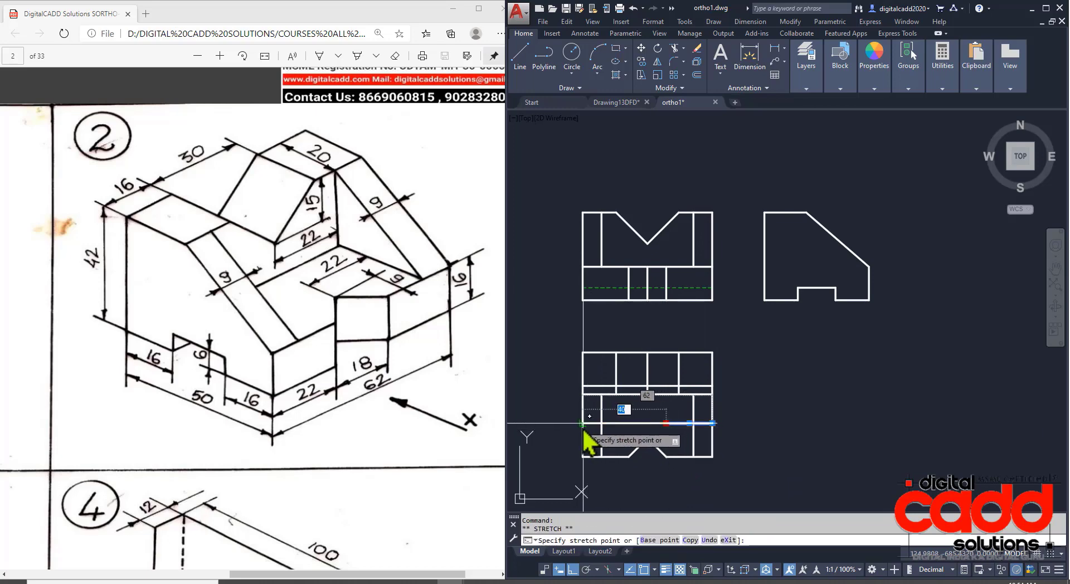
pyautogui.press('Escape')
# Step: Match the two offset horizontal lines in the top view to the properties of the front view's hidden line
pyautogui.write('M')
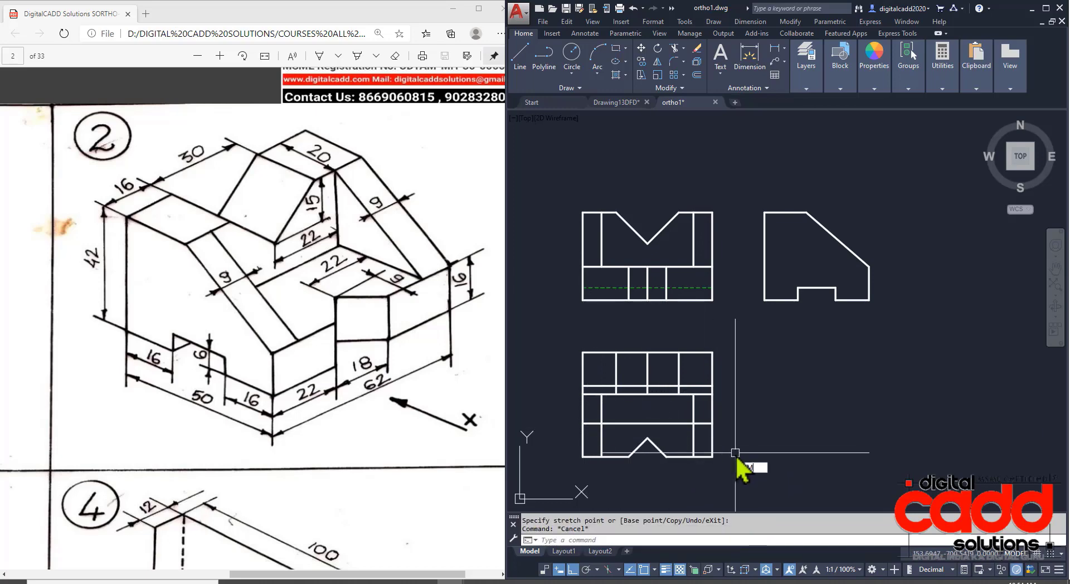
pyautogui.write('A')
pyautogui.press('Return')
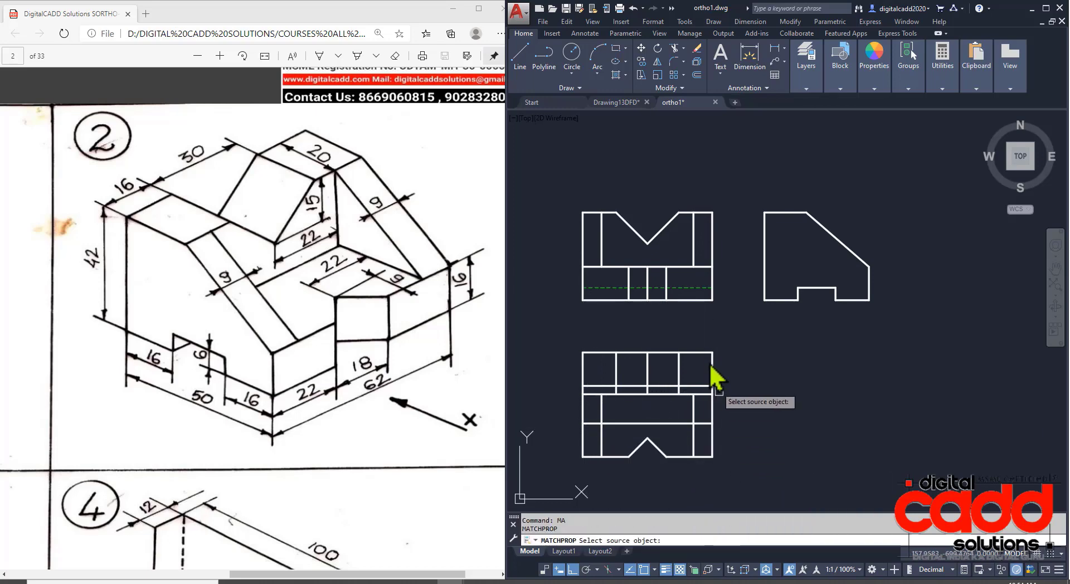
pyautogui.click(689, 288)
pyautogui.click(694, 385)
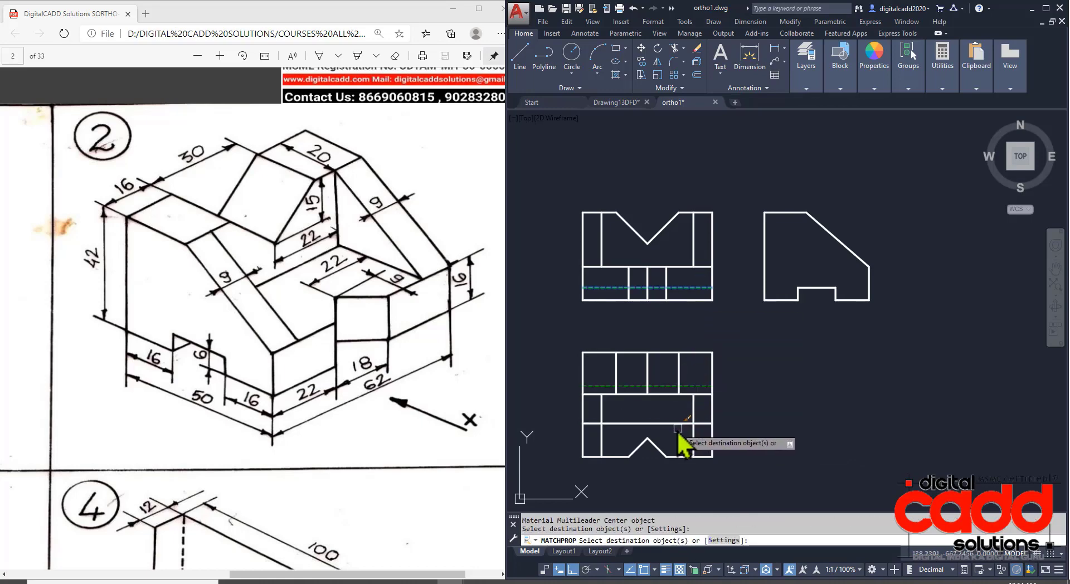
pyautogui.click(677, 429)
pyautogui.click(659, 418)
pyautogui.press('Return')
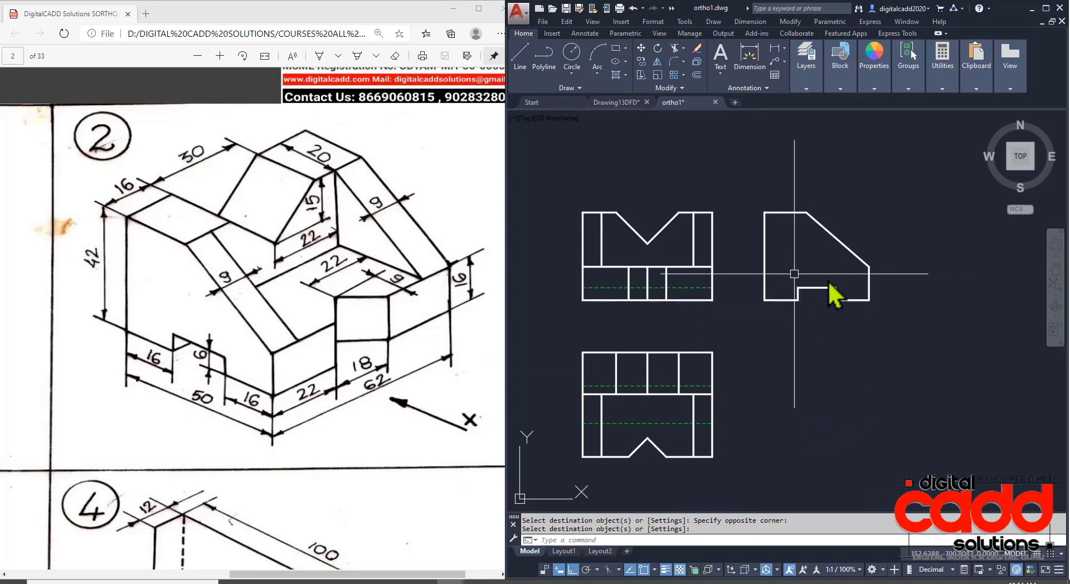
# Step: Draw a vertical line down from the side view's upper slope corner and a horizontal line from its end to the slope's lower corner
pyautogui.moveTo(800, 293); pyautogui.dragTo(800, 350, button='middle')
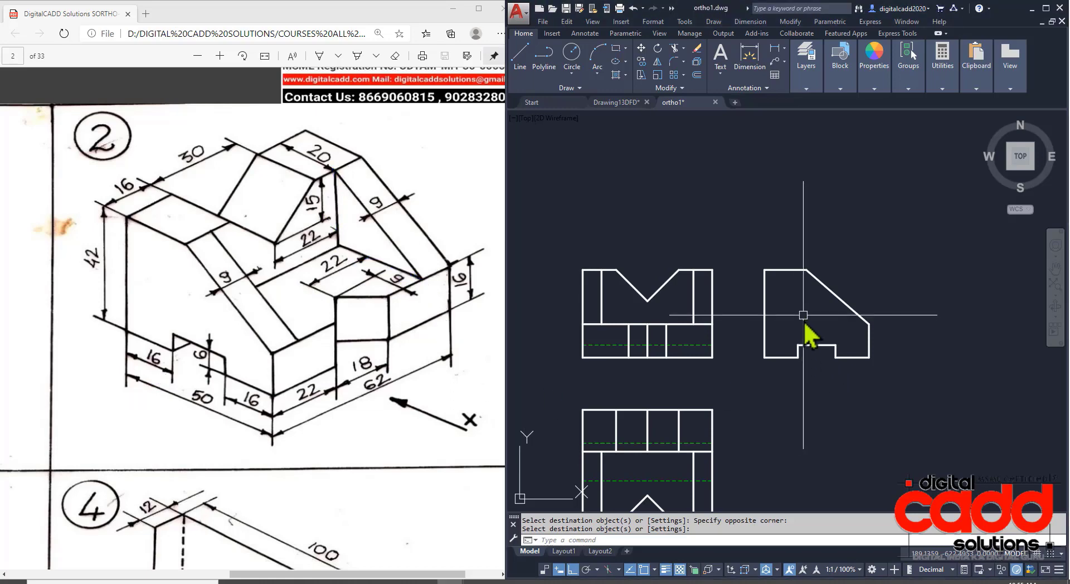
pyautogui.press('Escape')
pyautogui.write('l')
pyautogui.press('Return')
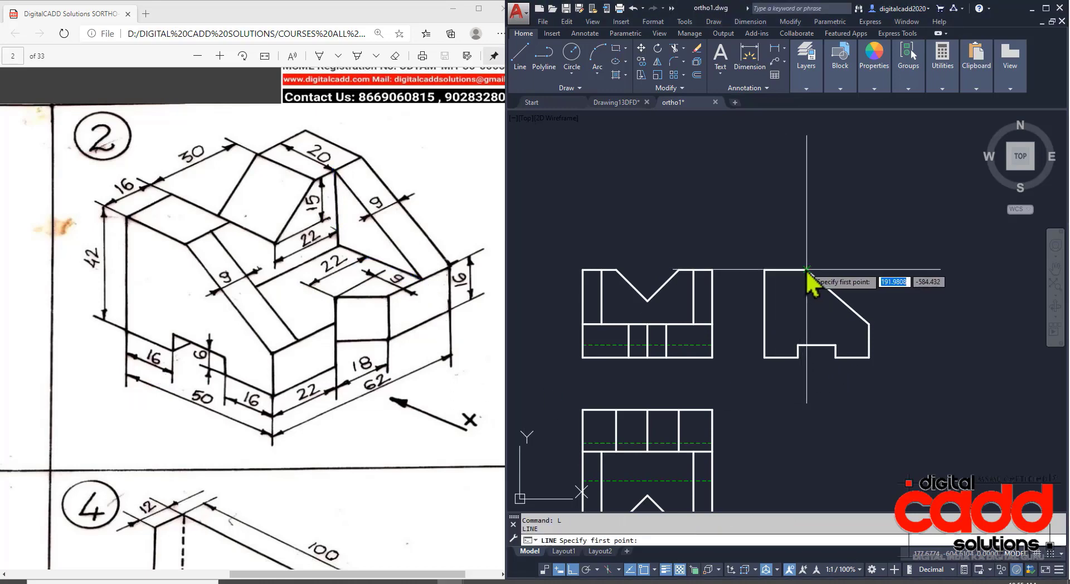
pyautogui.click(806, 270)
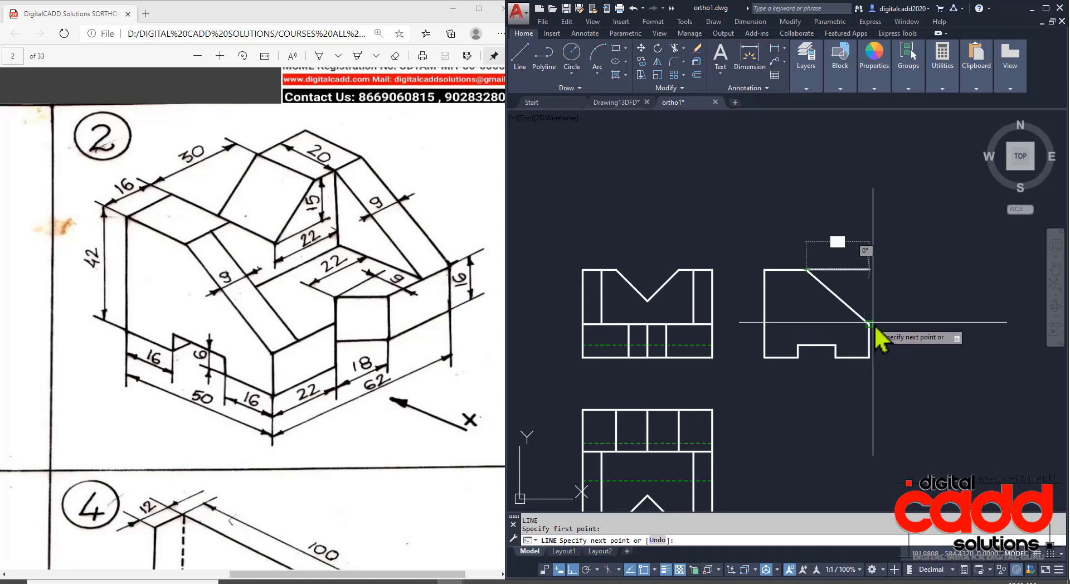
pyautogui.click(808, 323)
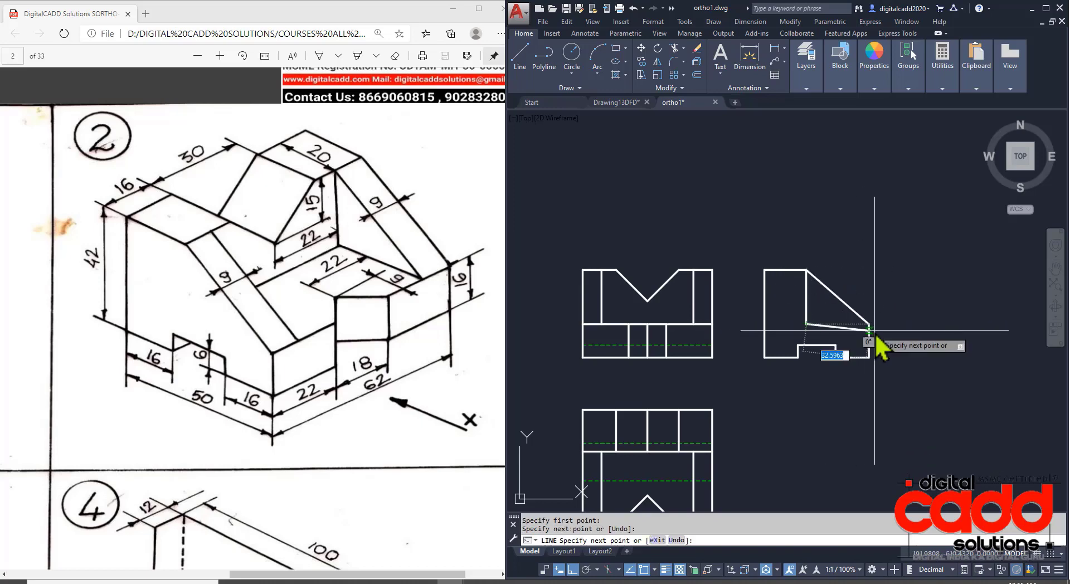
pyautogui.click(868, 324)
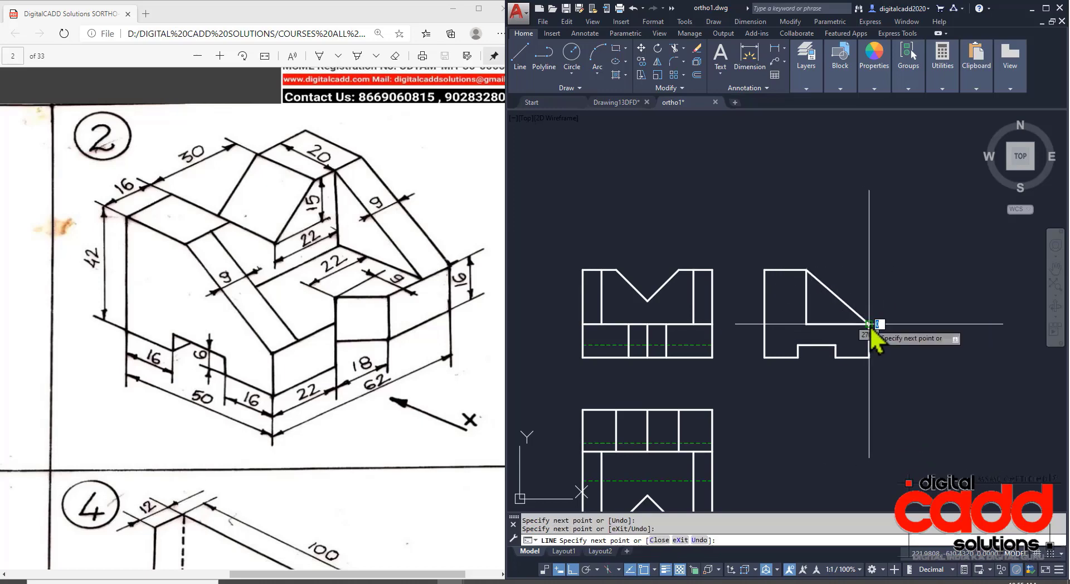
pyautogui.press('Return')
# Step: Project a horizontal line from the front view's V-groove vertex to the new vertical line in the side view
pyautogui.press('Return')
pyautogui.click(647, 302)
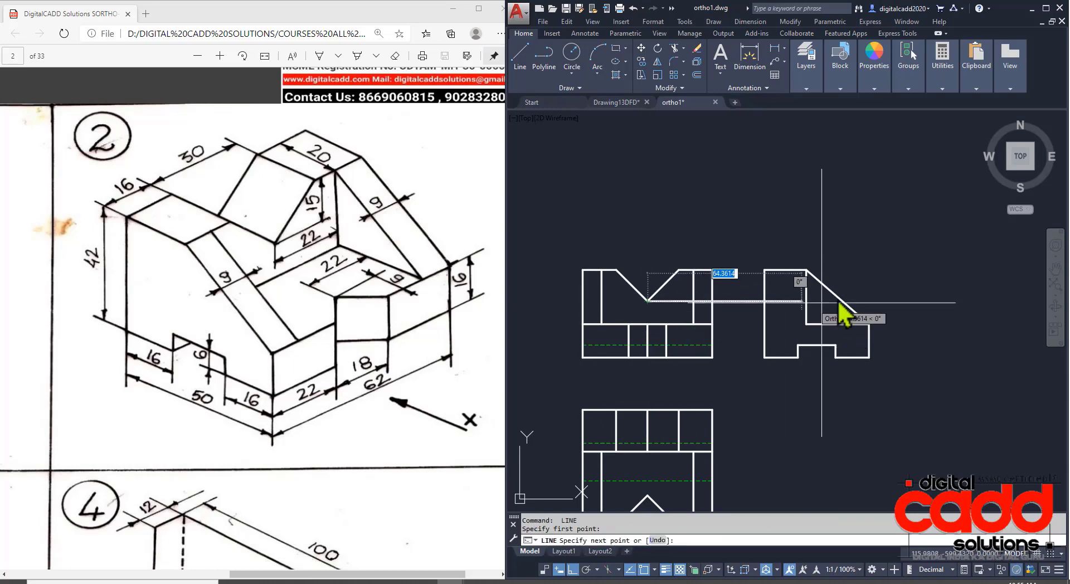
pyautogui.click(806, 302)
pyautogui.press('Return')
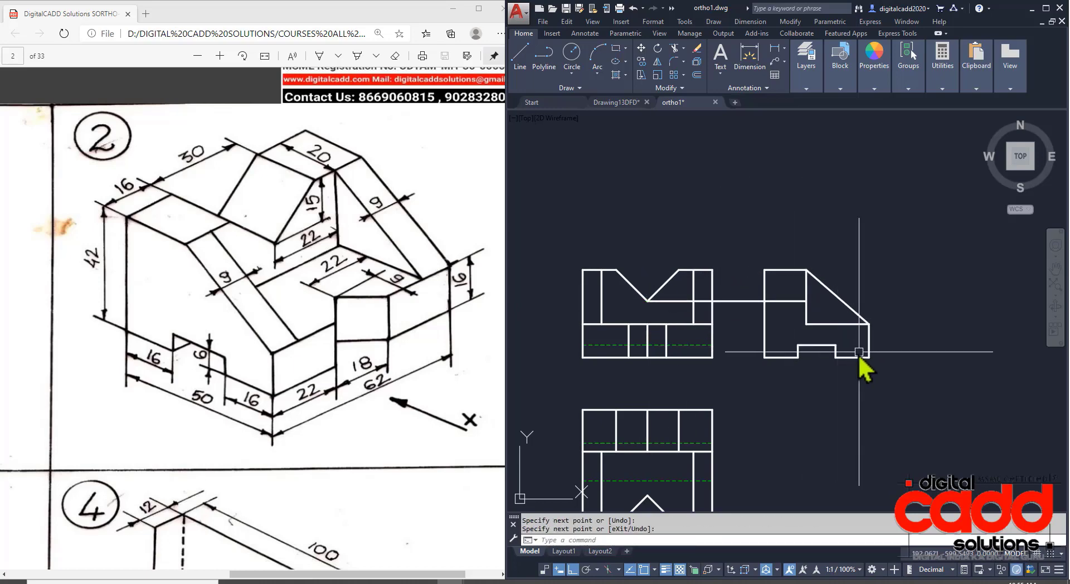
# Step: Offset the side view's right edge inward by 9 mm
pyautogui.write('o')
pyautogui.press('Return')
pyautogui.write('9')
pyautogui.press('Return')
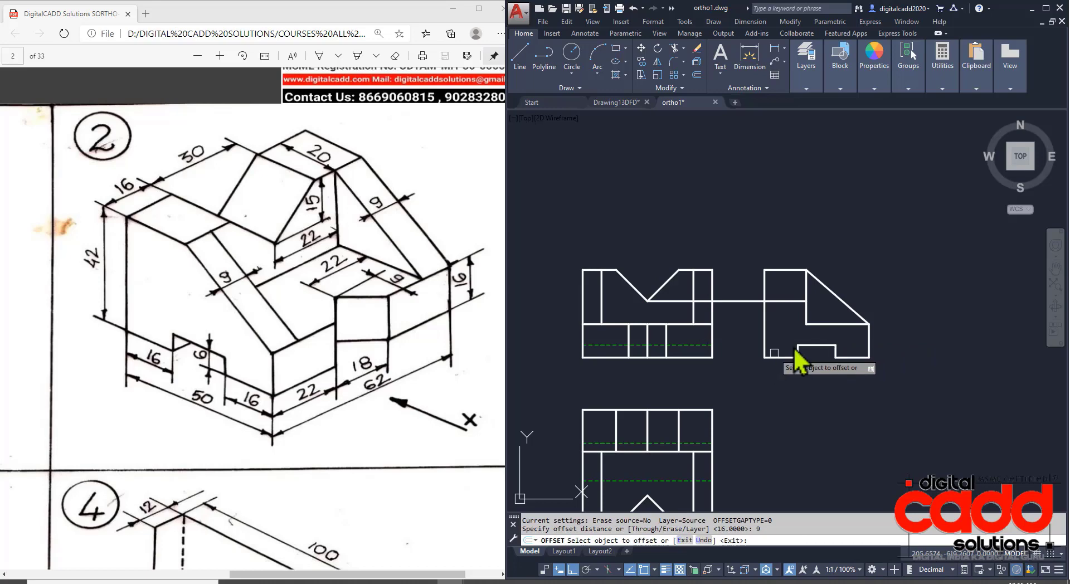
pyautogui.click(868, 337)
pyautogui.click(851, 343)
pyautogui.press('Return')
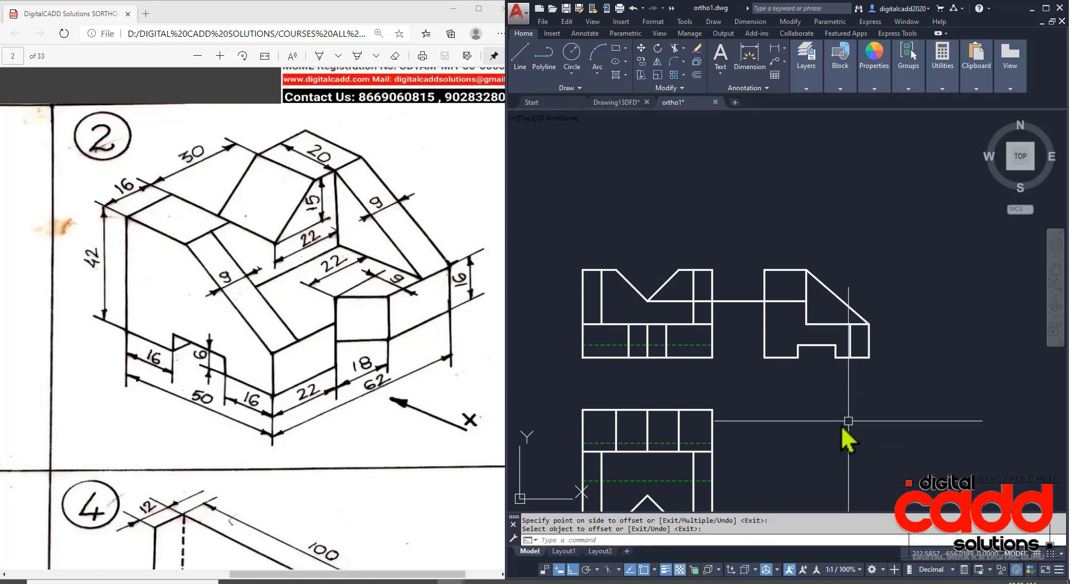
# Step: Trim the projection line between the front and side views so only its part inside the side view remains
pyautogui.write('TR')
pyautogui.press('Return')
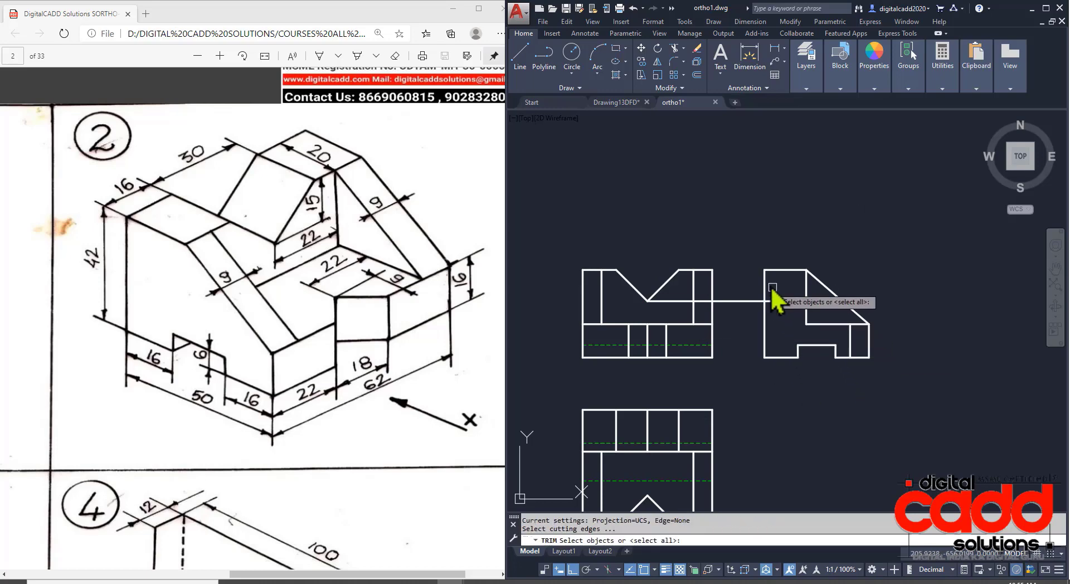
pyautogui.press('Return')
pyautogui.click(756, 301)
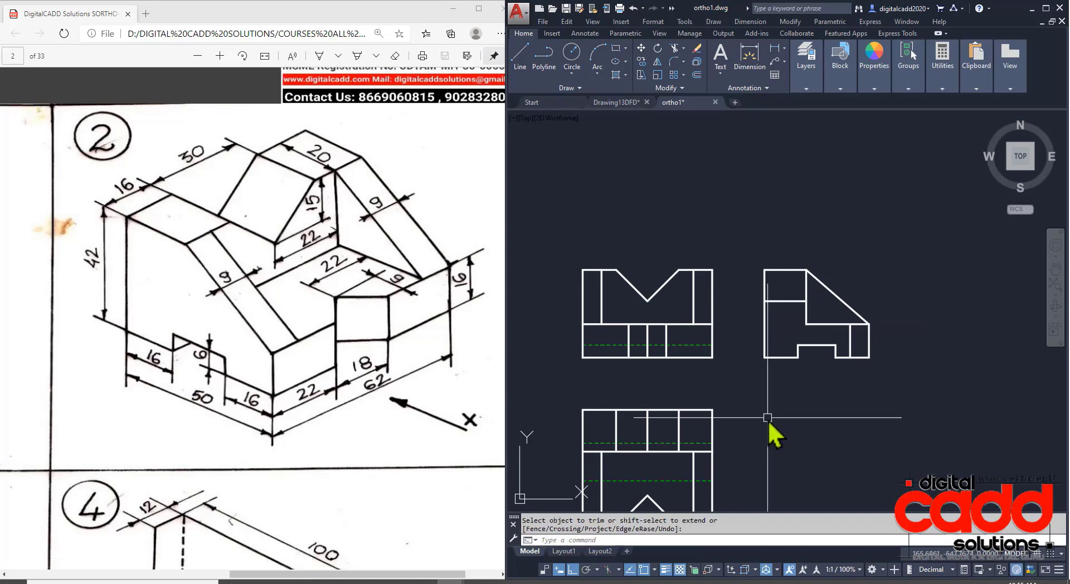
# Step: Match the side view's four inner lines to the properties of the front view's hidden line
pyautogui.write('MA')
pyautogui.press('Return')
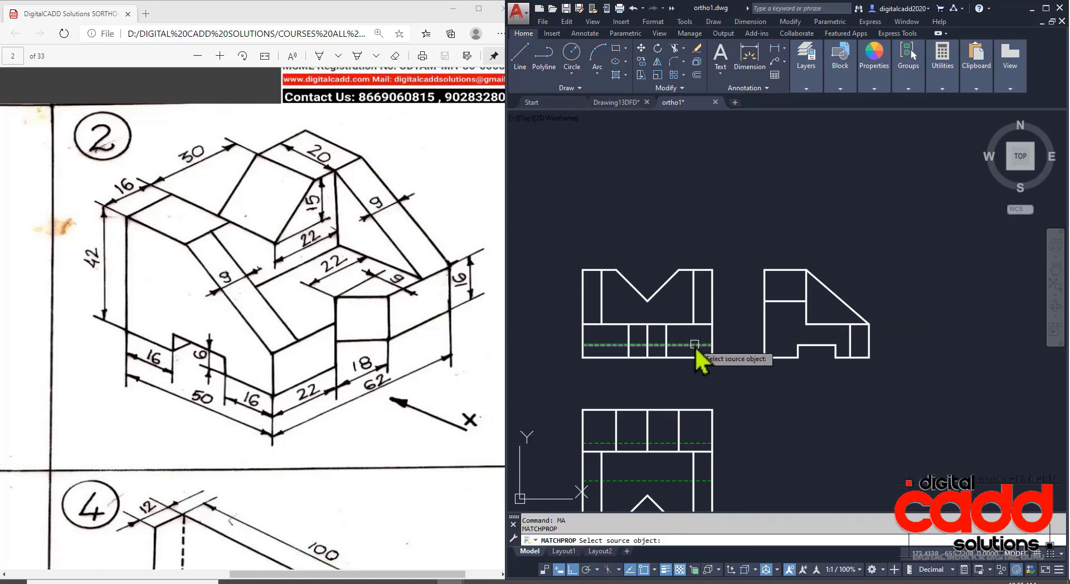
pyautogui.click(696, 345)
pyautogui.click(770, 301)
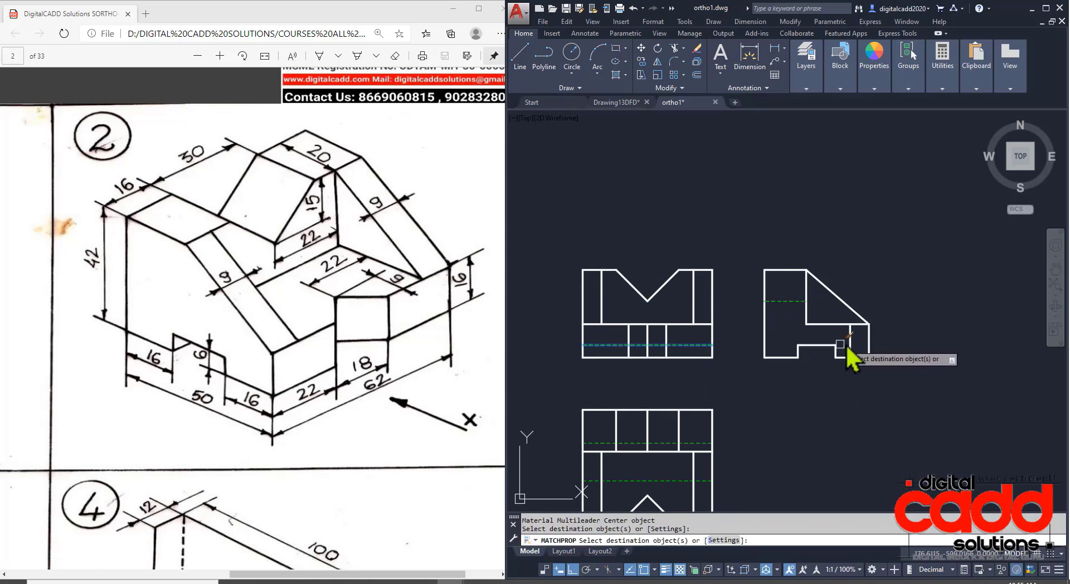
pyautogui.click(849, 341)
pyautogui.click(828, 309)
pyautogui.click(795, 336)
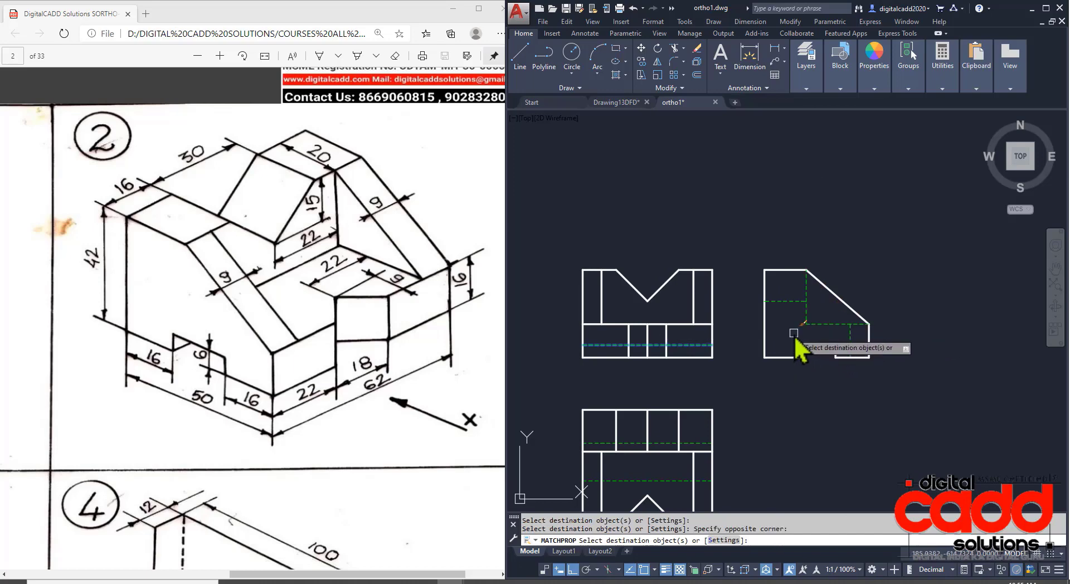
pyautogui.press('Return')
pyautogui.moveTo(797, 409); pyautogui.dragTo(790, 362, button='middle')
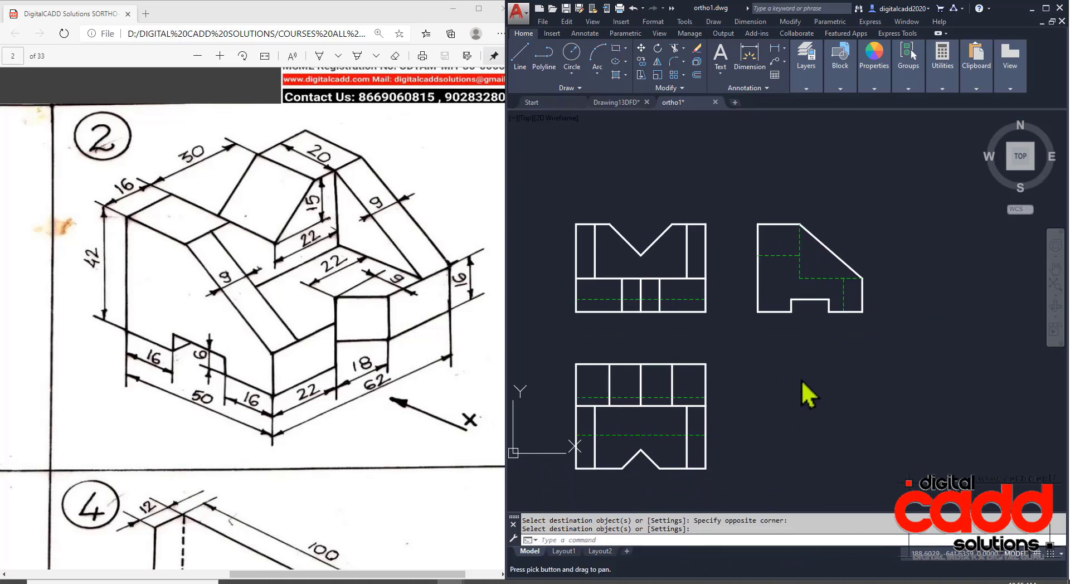
pyautogui.moveTo(784, 406); pyautogui.dragTo(792, 389, button='middle')
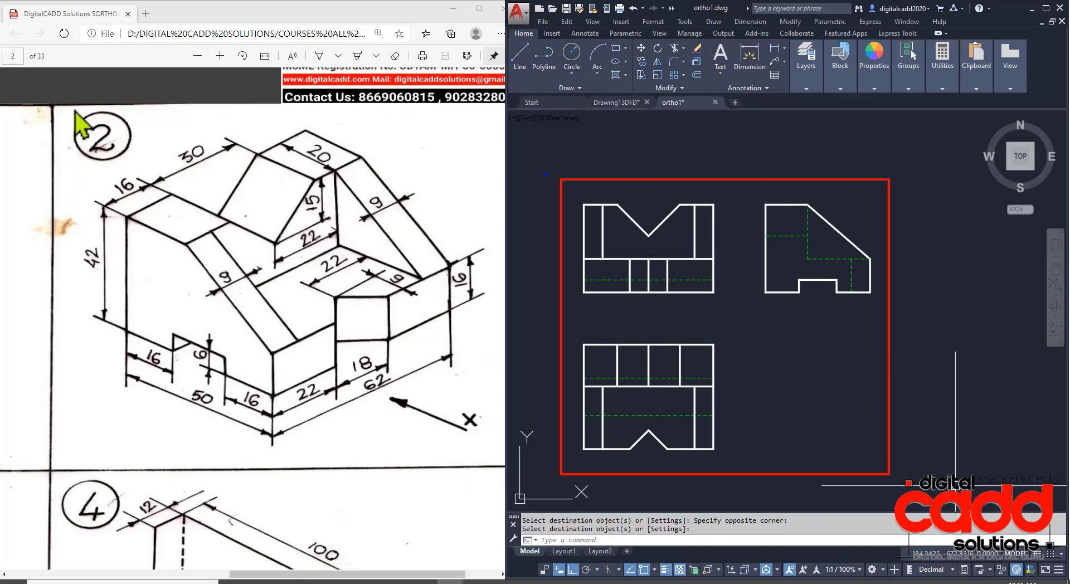
# Step: Bring the isometric sketch of exercise 4 into view in the reference PDF and enlarge it
pyautogui.moveTo(167, 239)
pyautogui.mouseDown()
pyautogui.moveTo(351, 411)
pyautogui.moveTo(490, 461)
pyautogui.moveTo(486, 447)
pyautogui.mouseUp()
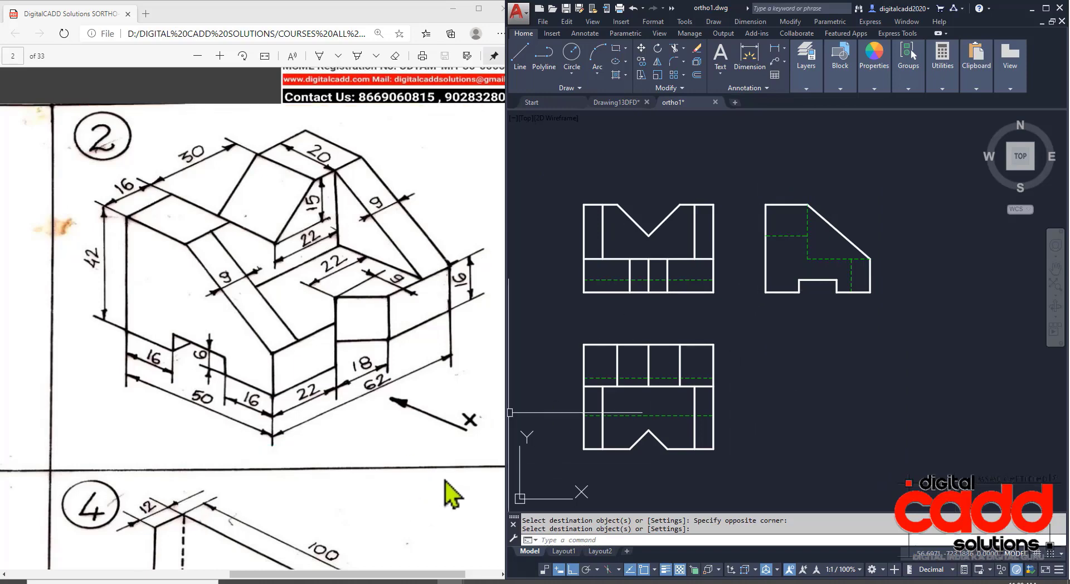
pyautogui.scroll(-5, 317, 368)
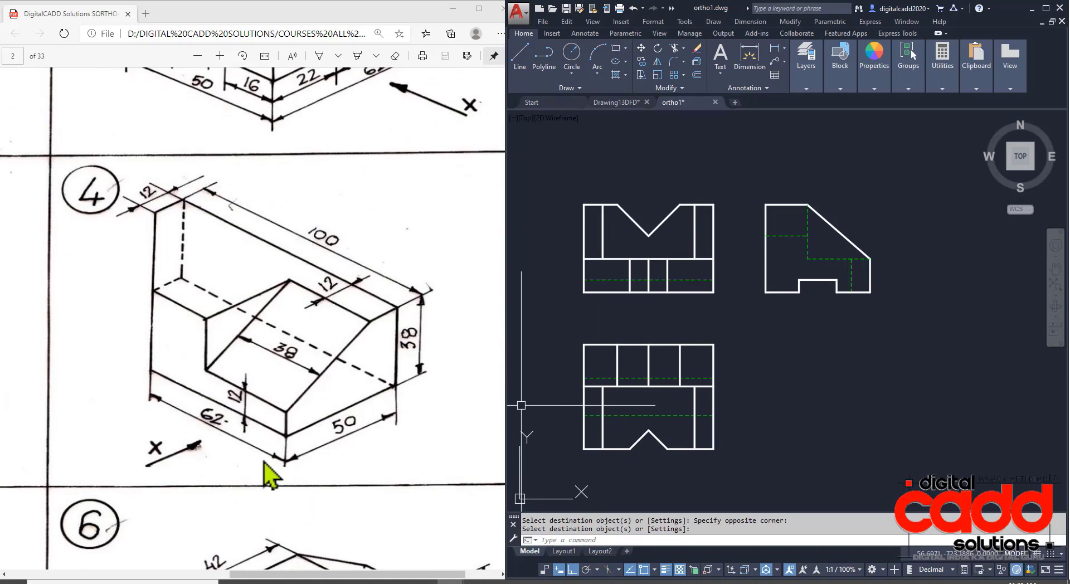
pyautogui.keyDown('ctrl'); pyautogui.scroll(2, 262, 476); pyautogui.keyUp('ctrl')
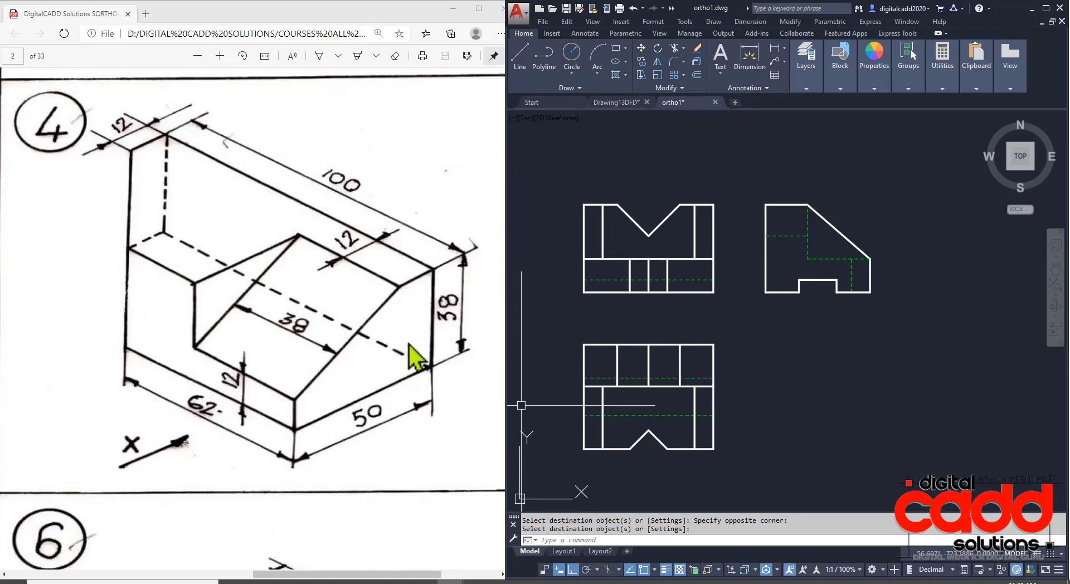
pyautogui.click(436, 366)
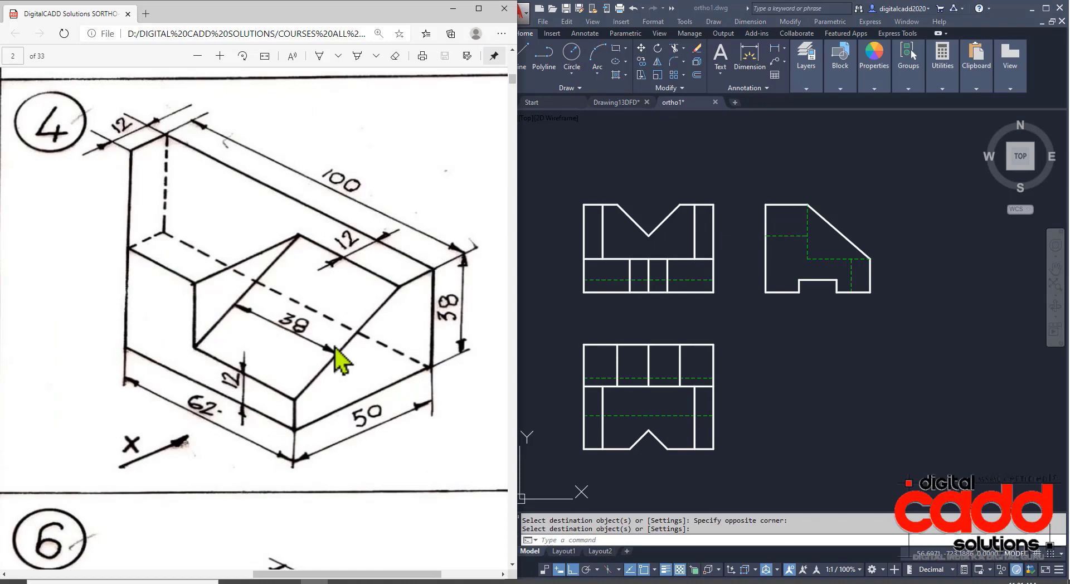
pyautogui.click(834, 377)
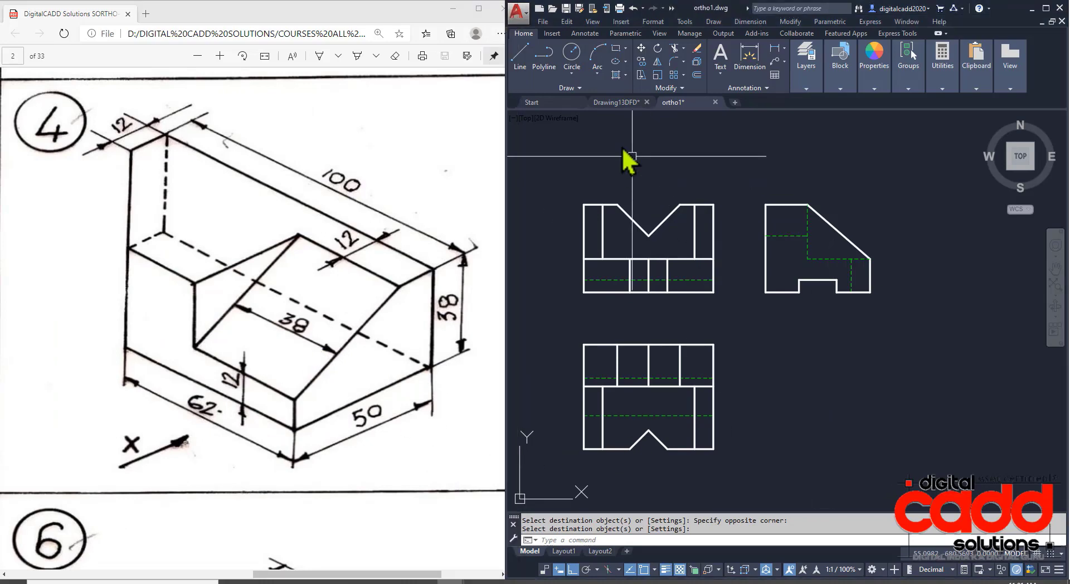
# Step: Switch to the Drawing13DFD drawing and display its solids in the SE Isometric view with the Conceptual visual style
pyautogui.click(616, 102)
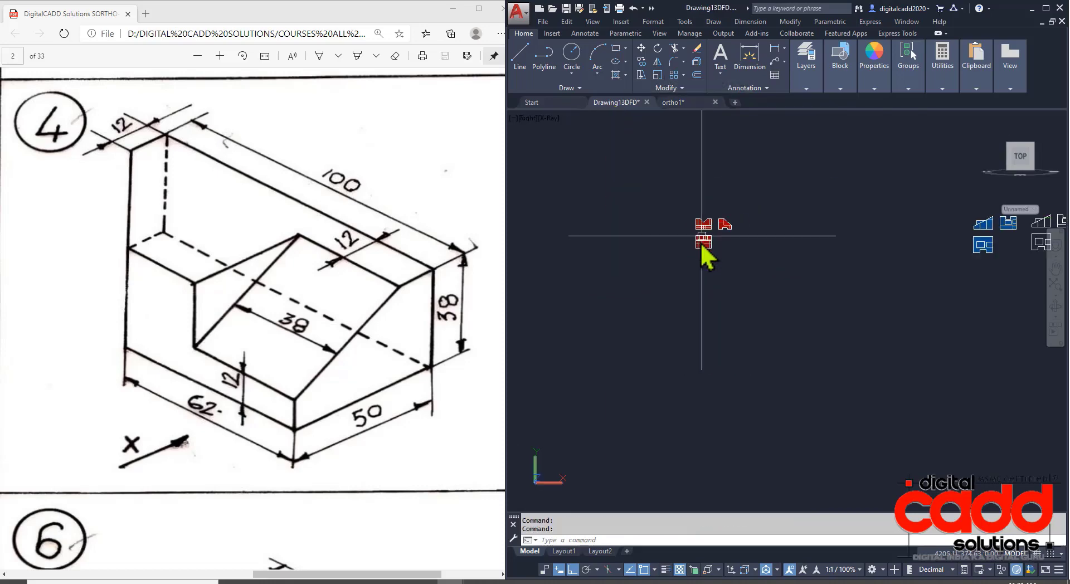
pyautogui.moveTo(695, 252); pyautogui.dragTo(819, 320, button='middle')
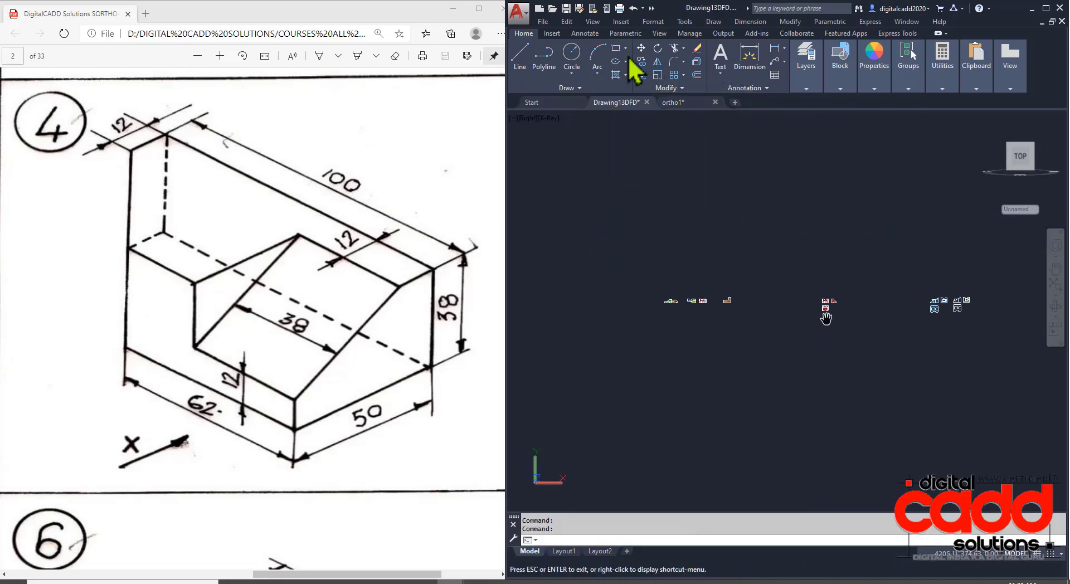
pyautogui.click(529, 120)
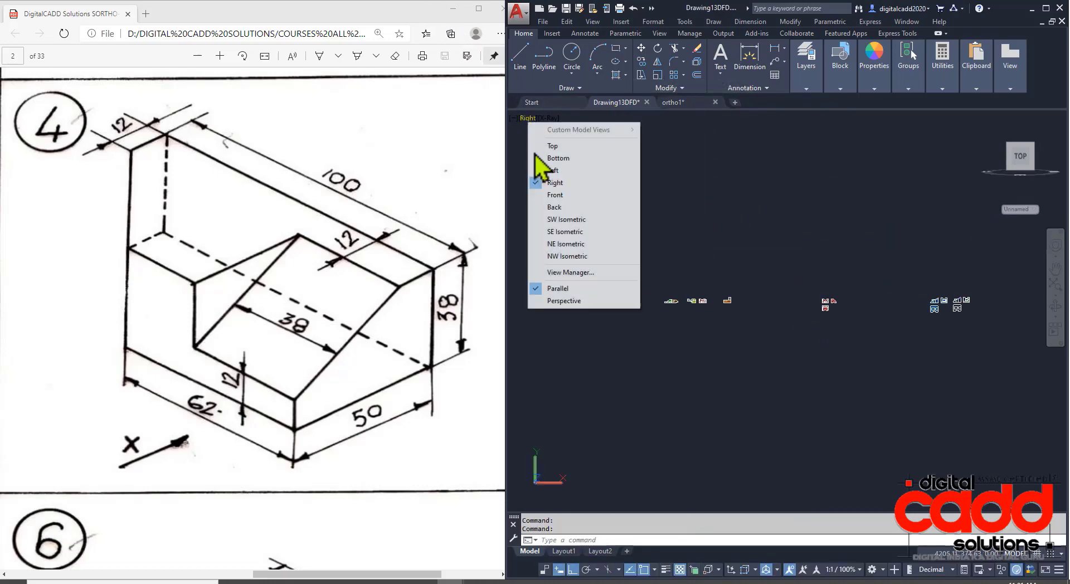
pyautogui.click(556, 232)
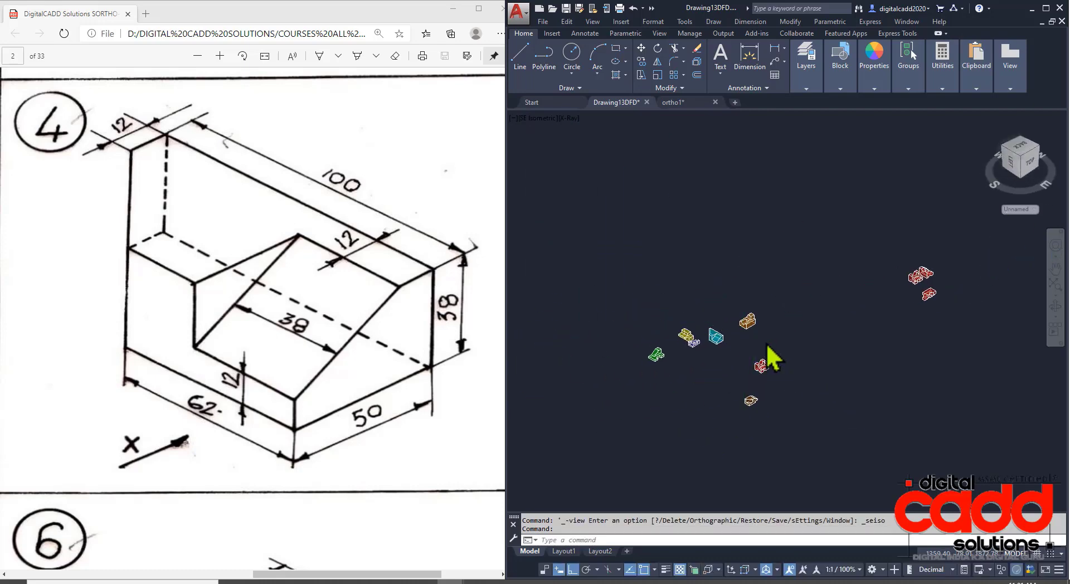
pyautogui.scroll(5, 768, 346)
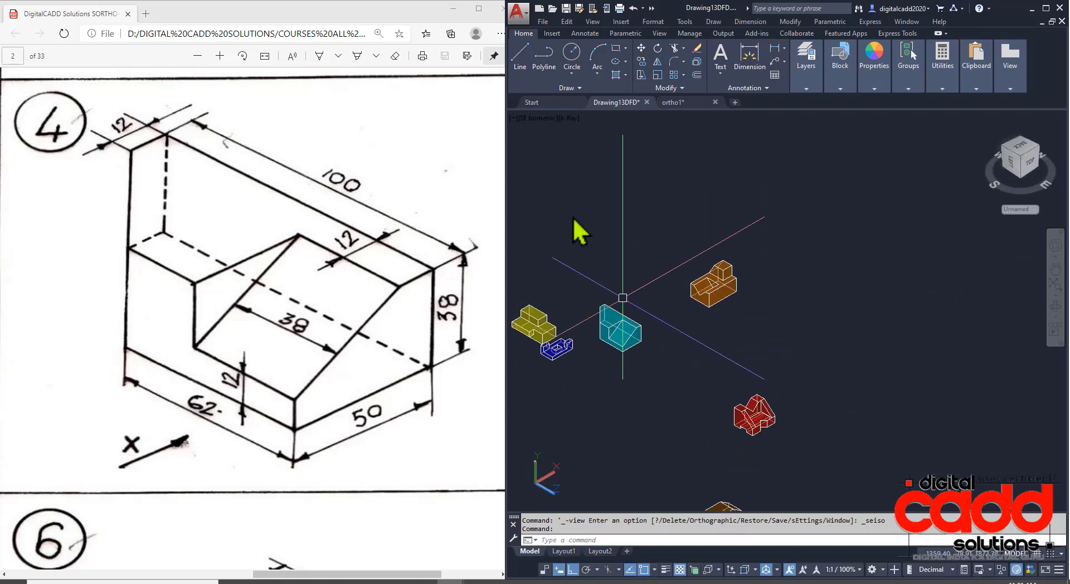
pyautogui.click(568, 119)
pyautogui.click(589, 156)
# Step: Copy the cyan exercise 4 solid to an empty area of the drawing, far away from the other models
pyautogui.click(640, 342)
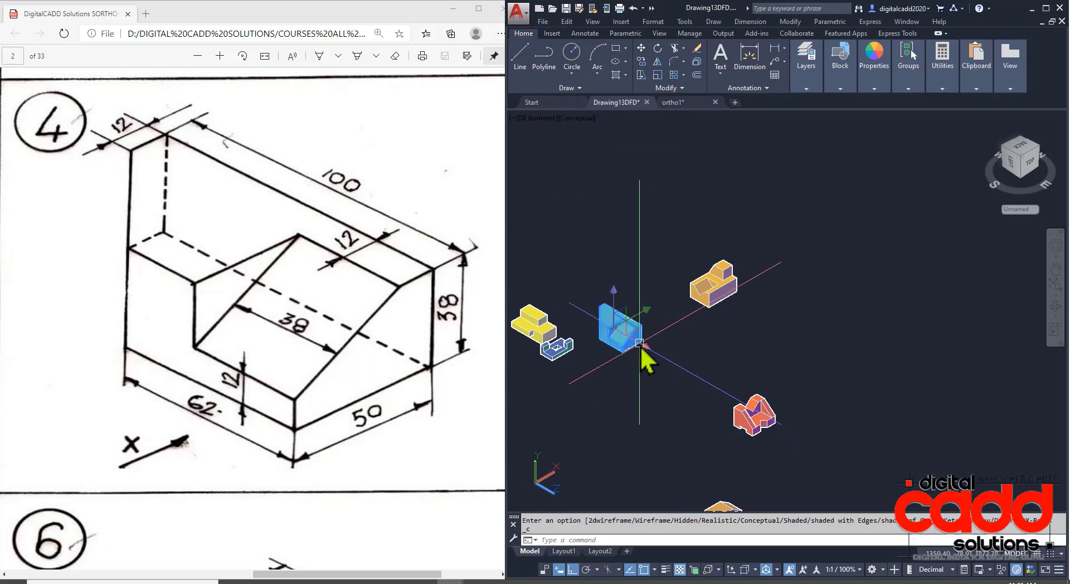
pyautogui.write('CO')
pyautogui.press('Return')
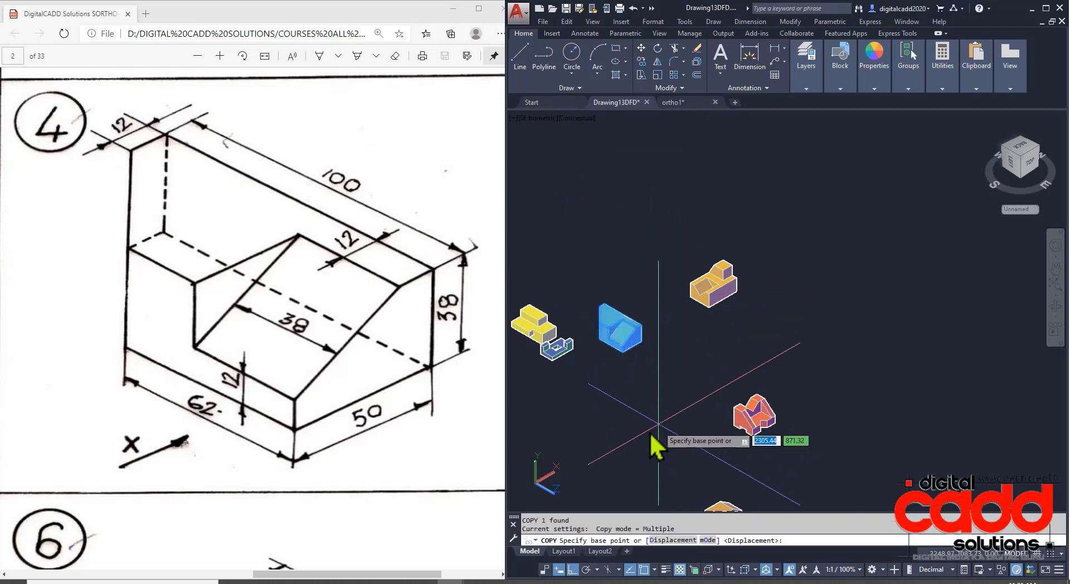
pyautogui.click(635, 429)
pyautogui.scroll(-6, 634, 428)
pyautogui.moveTo(817, 315); pyautogui.dragTo(510, 350, button='middle')
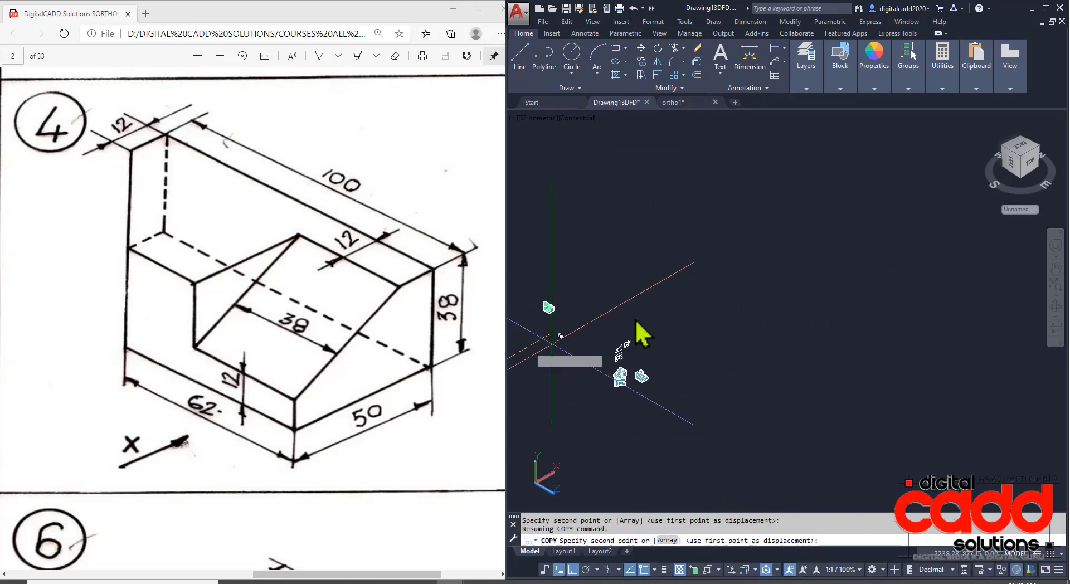
pyautogui.click(748, 230)
pyautogui.press('Return')
pyautogui.scroll(8, 752, 187)
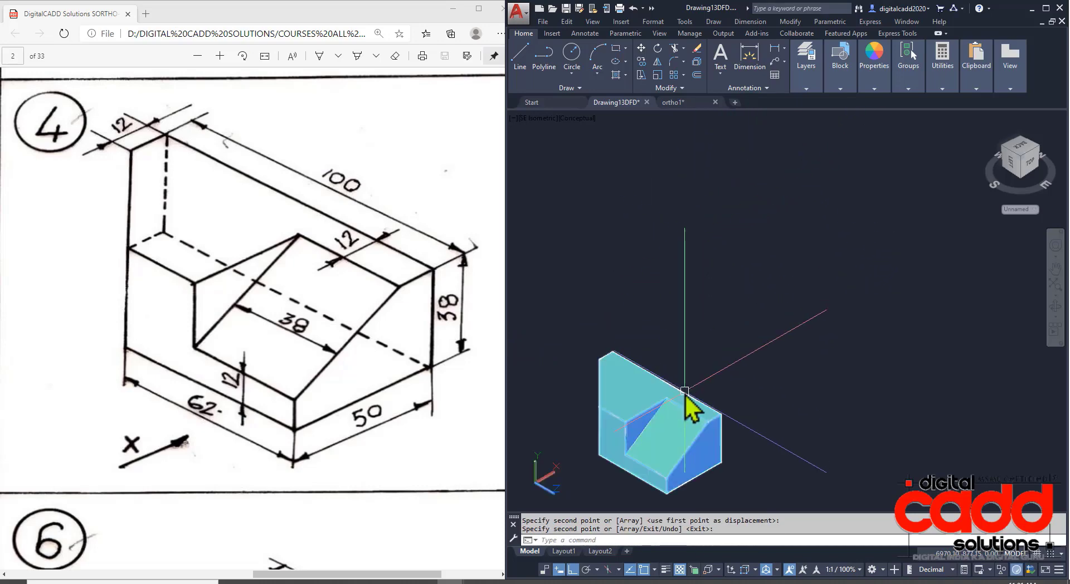
# Step: Try to turn the copied exercise 4 solid into a different orientation with 3DROTATE
pyautogui.moveTo(684, 399); pyautogui.dragTo(704, 346, button='middle')
pyautogui.click(706, 355)
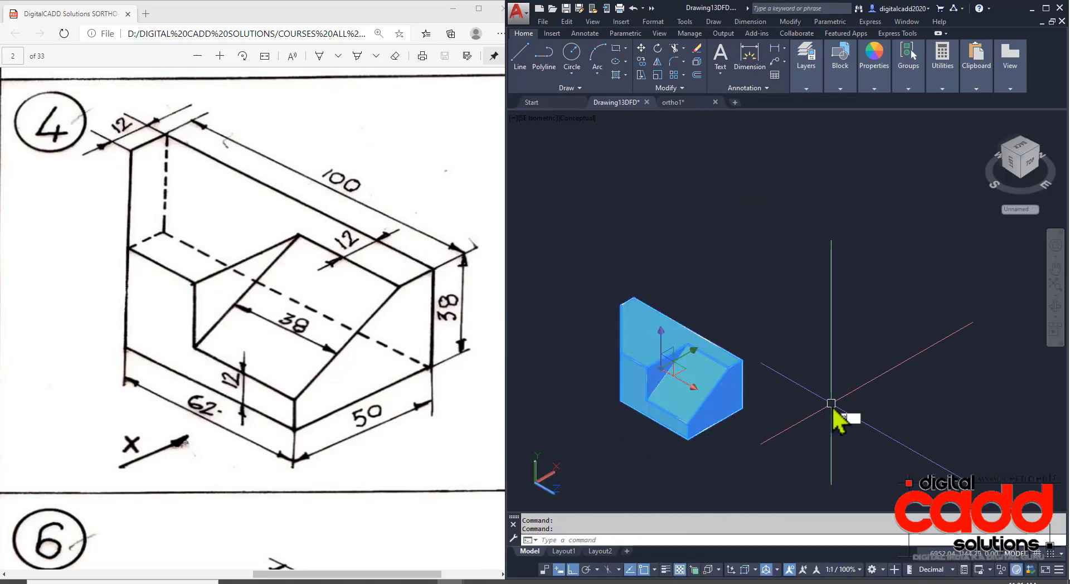
pyautogui.write('3DROTATE')
pyautogui.press('Return')
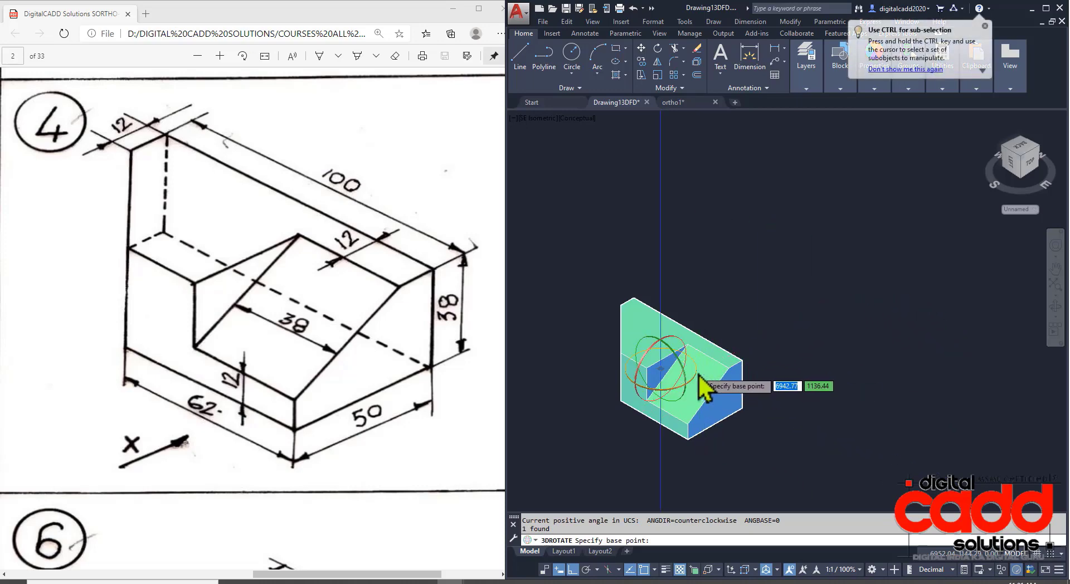
pyautogui.click(696, 373)
pyautogui.press('Escape')
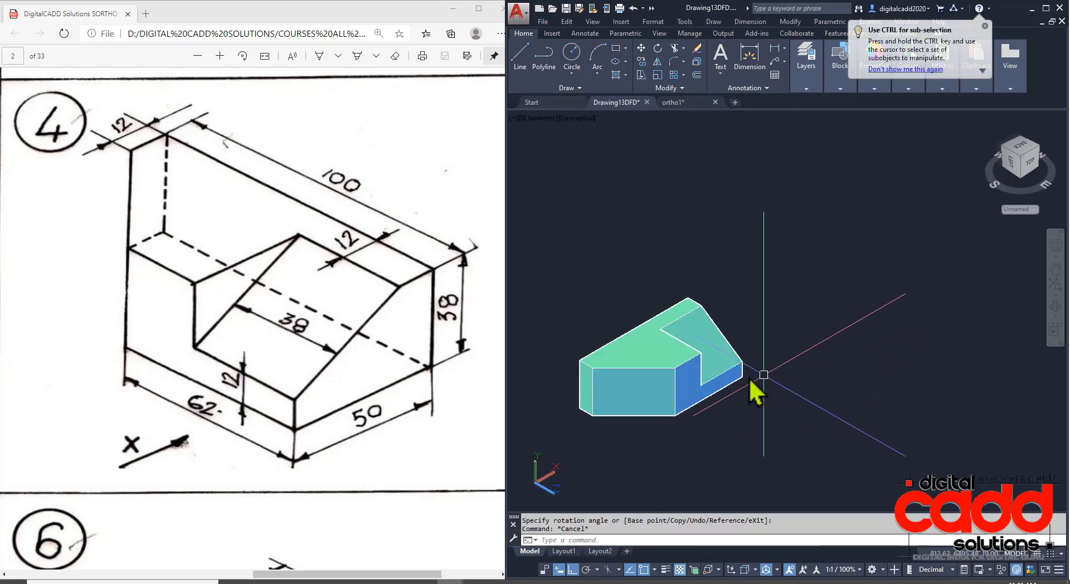
# Step: Try to make two copies of the rotated solid, one along the Z axis and one along the X axis
pyautogui.moveTo(708, 375); pyautogui.dragTo(718, 277, button='middle')
pyautogui.click(716, 280)
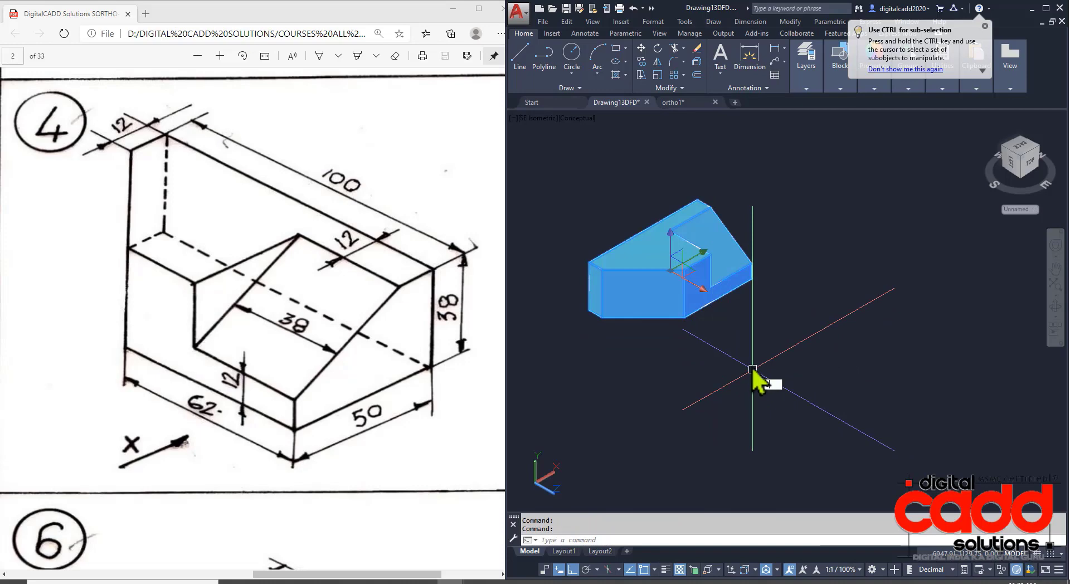
pyautogui.write('co')
pyautogui.press('Return')
pyautogui.click(739, 307)
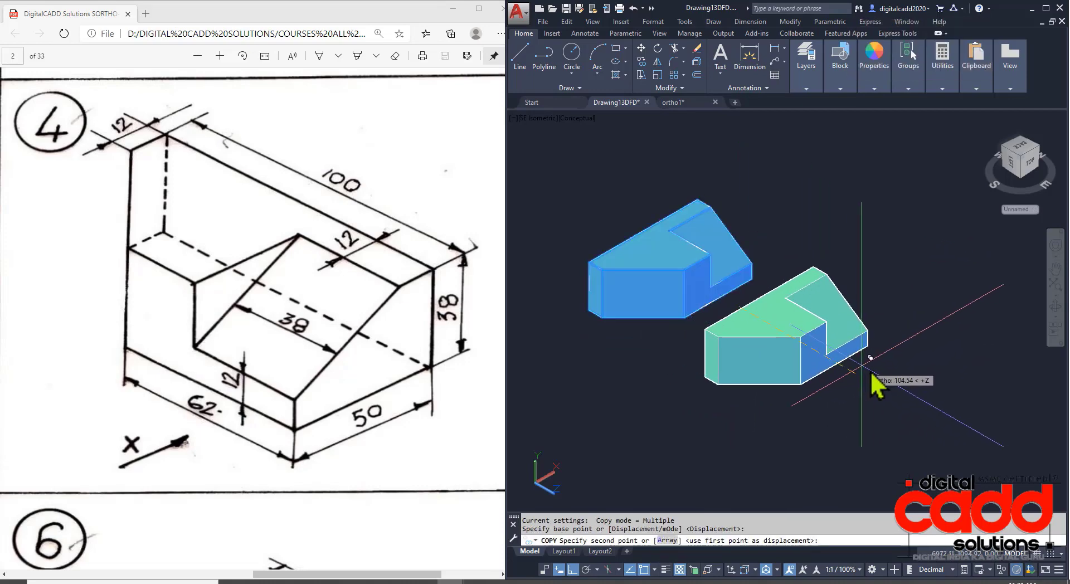
pyautogui.click(908, 403)
pyautogui.press('Return')
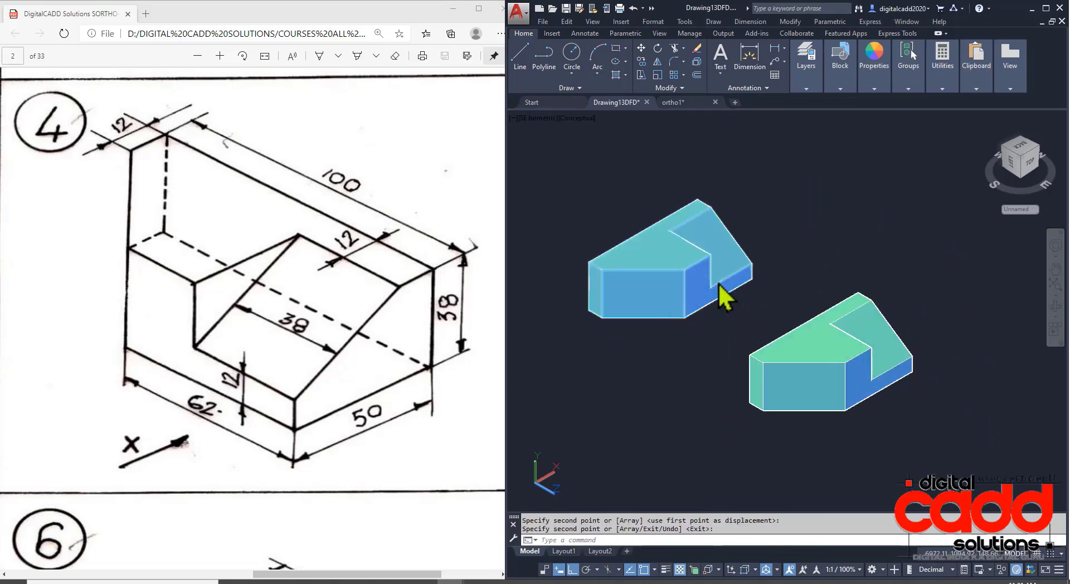
pyautogui.click(725, 296)
pyautogui.press('Return')
pyautogui.click(674, 370)
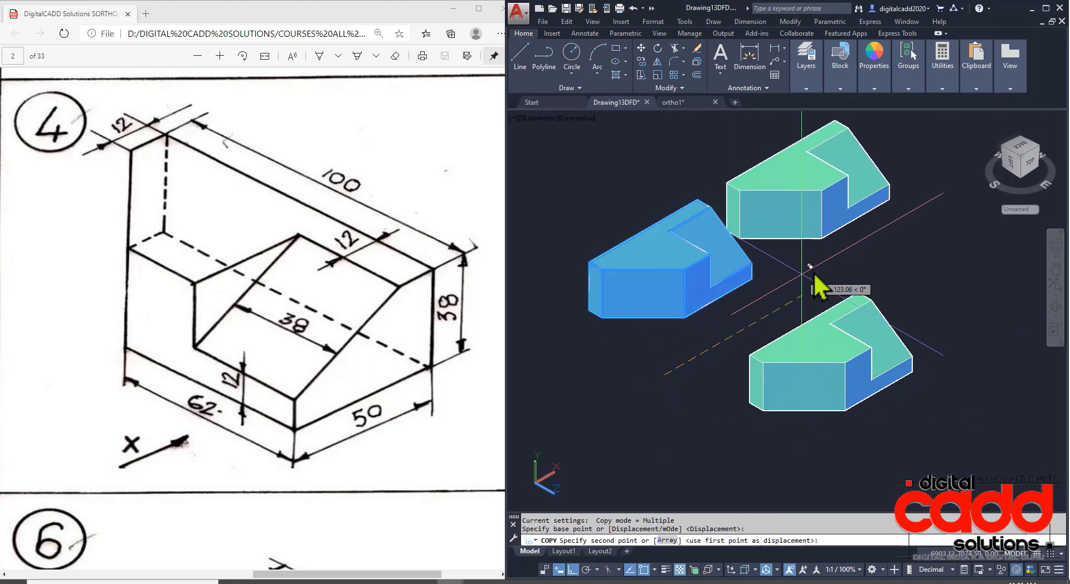
pyautogui.click(854, 263)
pyautogui.press('Return')
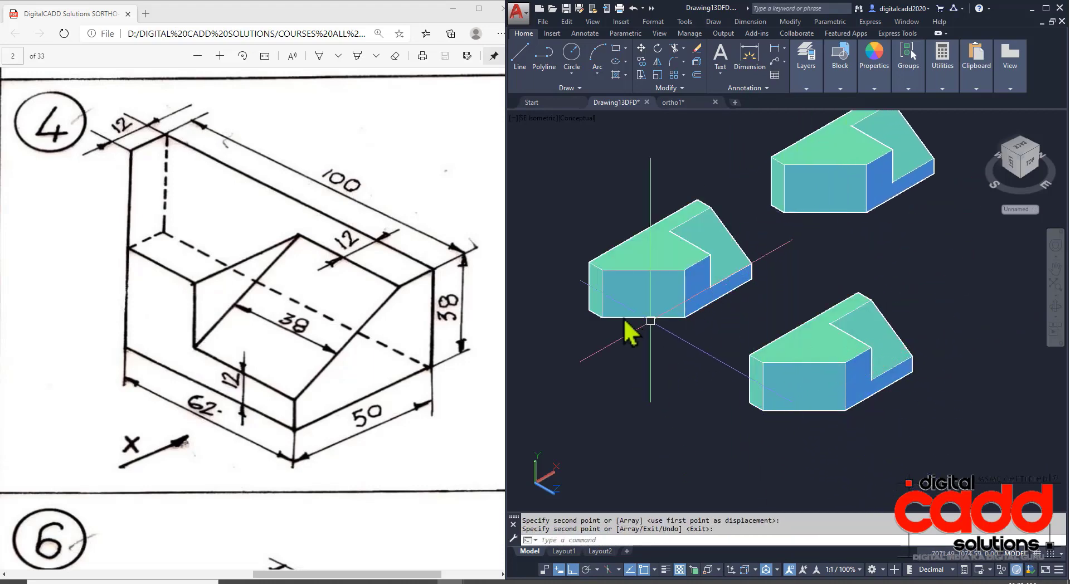
# Step: Undo both copies and the 3D rotation of the exercise 4 solid
pyautogui.moveTo(661, 322); pyautogui.dragTo(734, 353, button='middle')
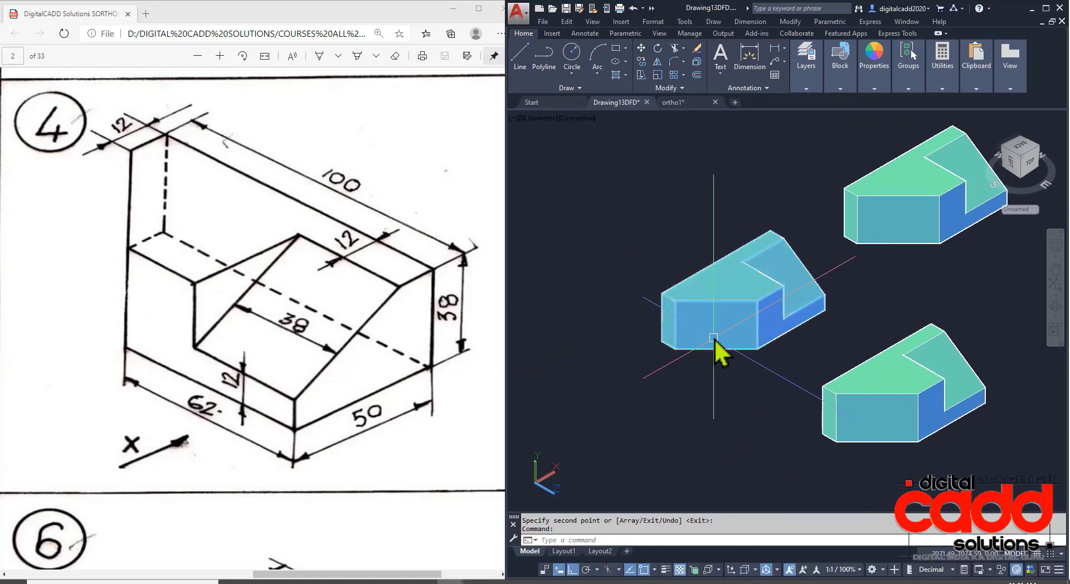
pyautogui.hotkey('ctrl', 'z')
pyautogui.hotkey('ctrl', 'z')
pyautogui.hotkey('ctrl', 'z')
pyautogui.hotkey('ctrl', 'z')
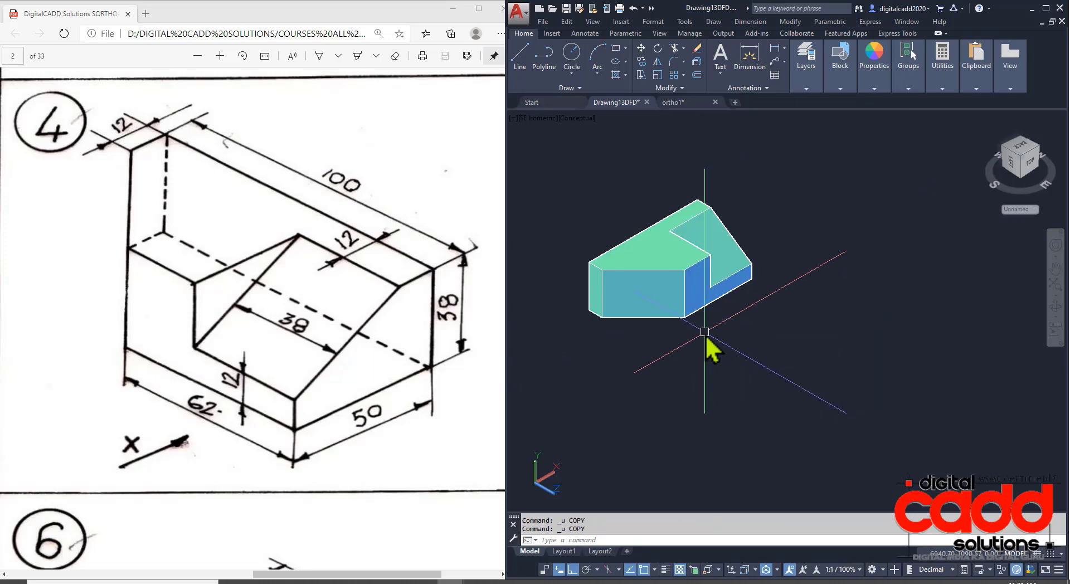
# Step: Copy the unrotated exercise 4 solid in the negative X direction, leaving a gap beside the original
pyautogui.moveTo(713, 395); pyautogui.dragTo(802, 282, button='middle')
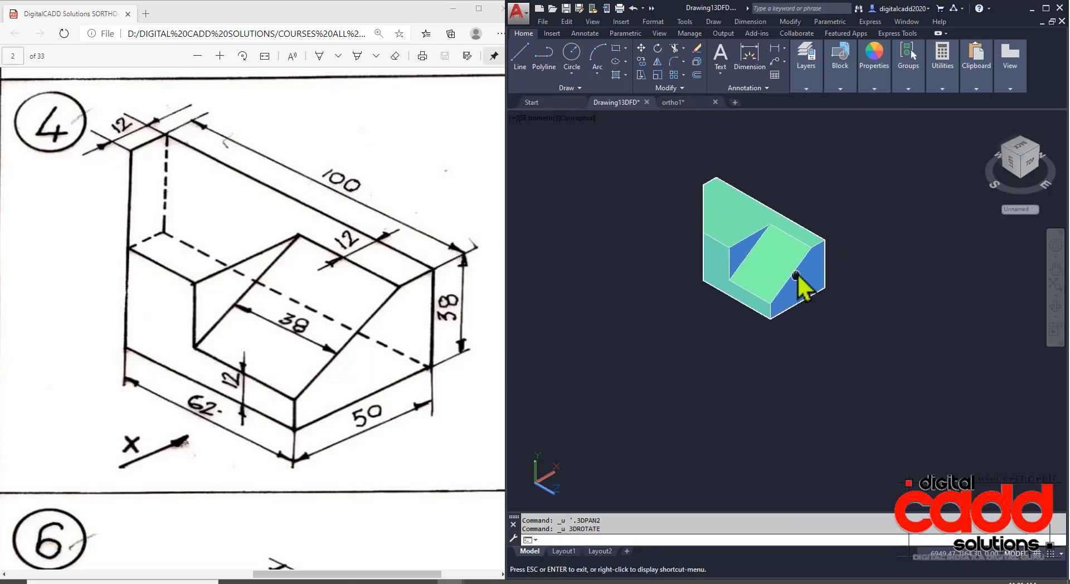
pyautogui.click(807, 287)
pyautogui.write('c')
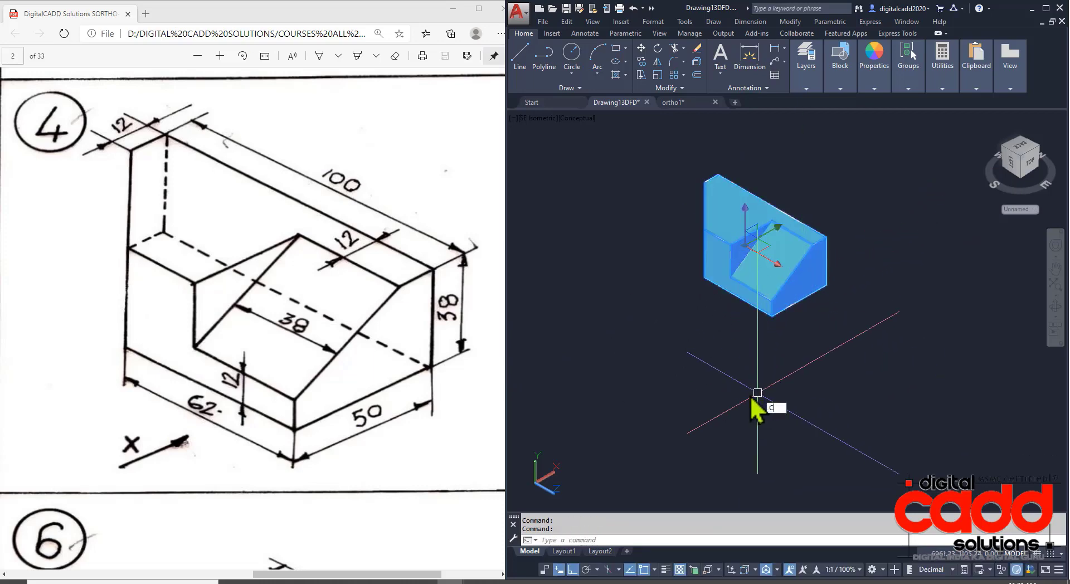
pyautogui.write('o')
pyautogui.press('Return')
pyautogui.click(859, 337)
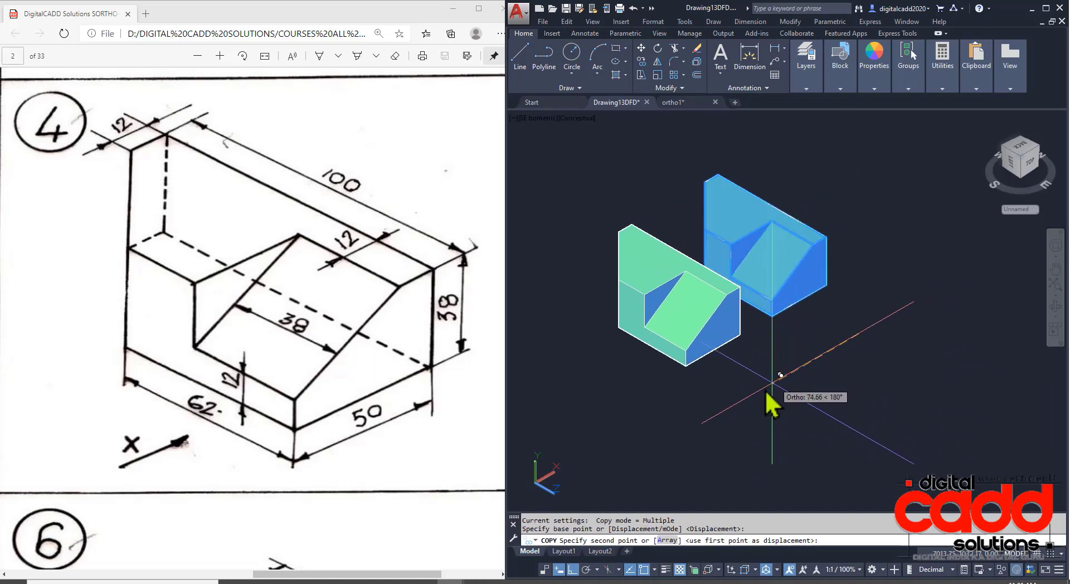
pyautogui.click(739, 404)
pyautogui.press('Return')
# Step: Make another copy of the original solid in the positive Z direction, clear of the other two
pyautogui.press('Return')
pyautogui.click(791, 305)
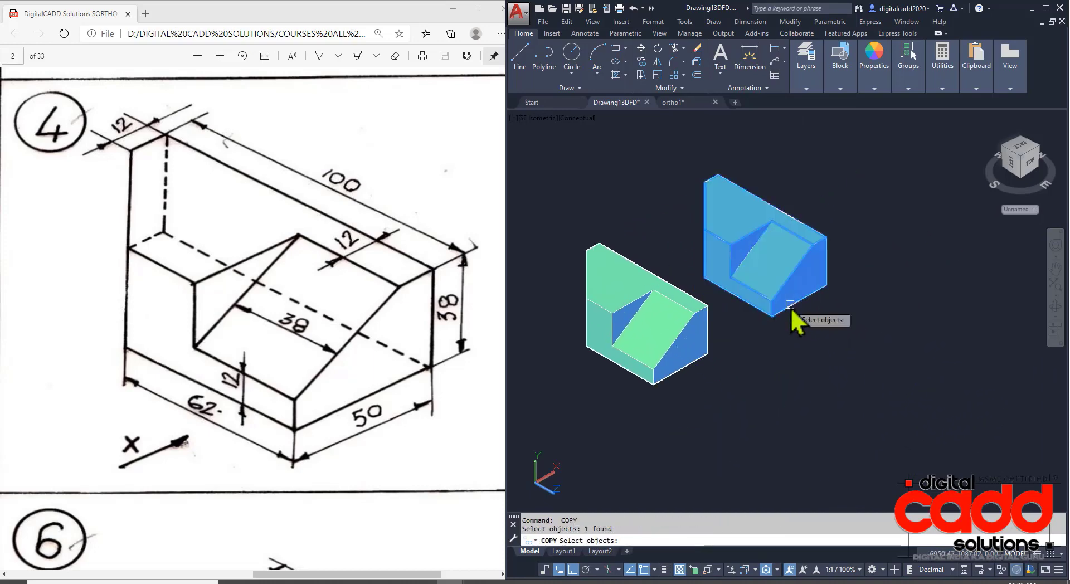
pyautogui.press('Return')
pyautogui.click(874, 245)
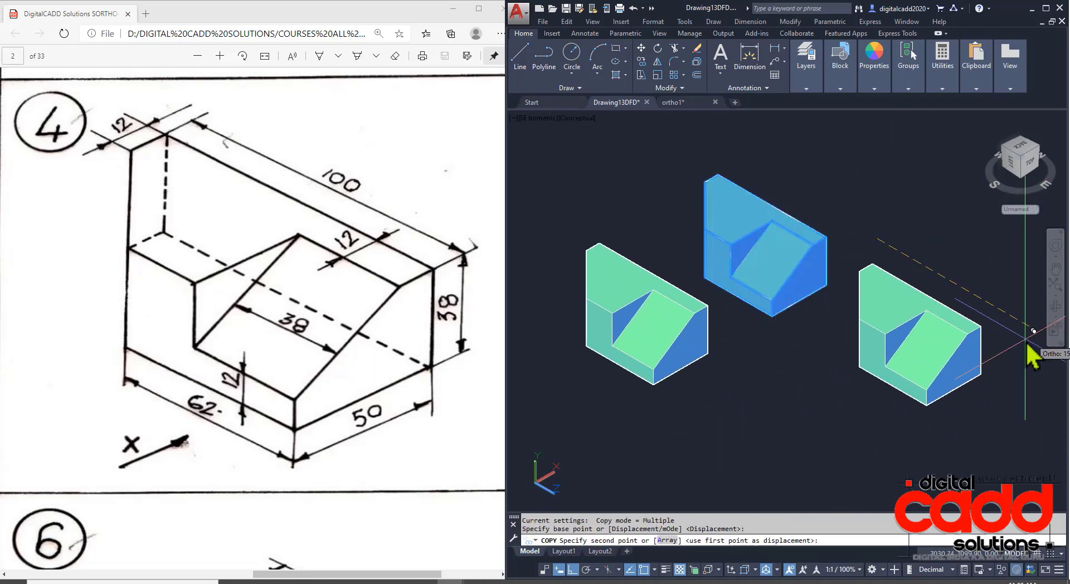
pyautogui.click(1034, 360)
pyautogui.press('Return')
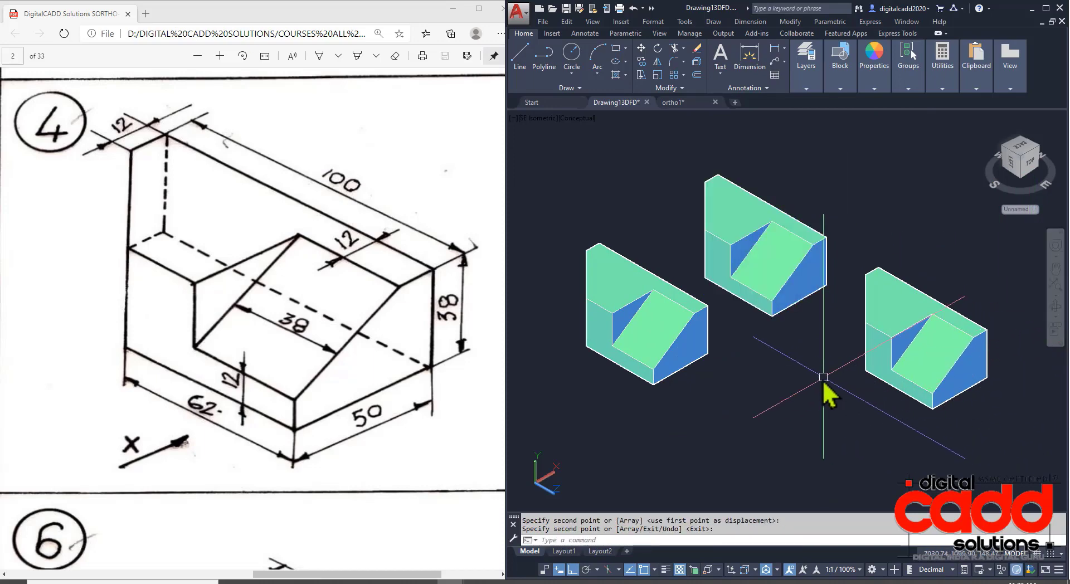
# Step: Move the newest copy parallel to its 100 mm length, past the original solid to its opposite side
pyautogui.moveTo(823, 378); pyautogui.dragTo(868, 437, button='middle')
pyautogui.press('Return')
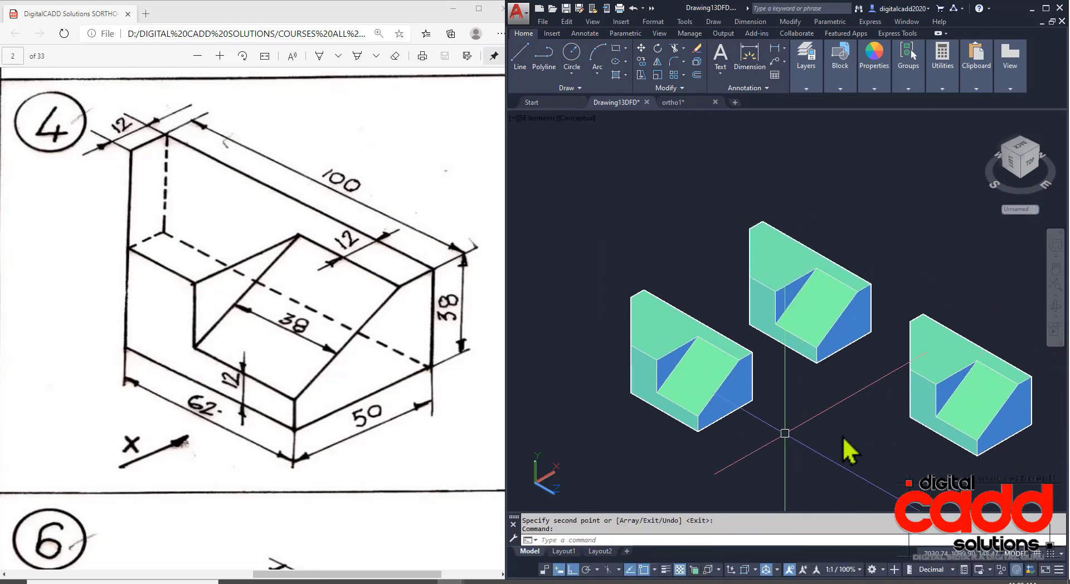
pyautogui.click(1006, 419)
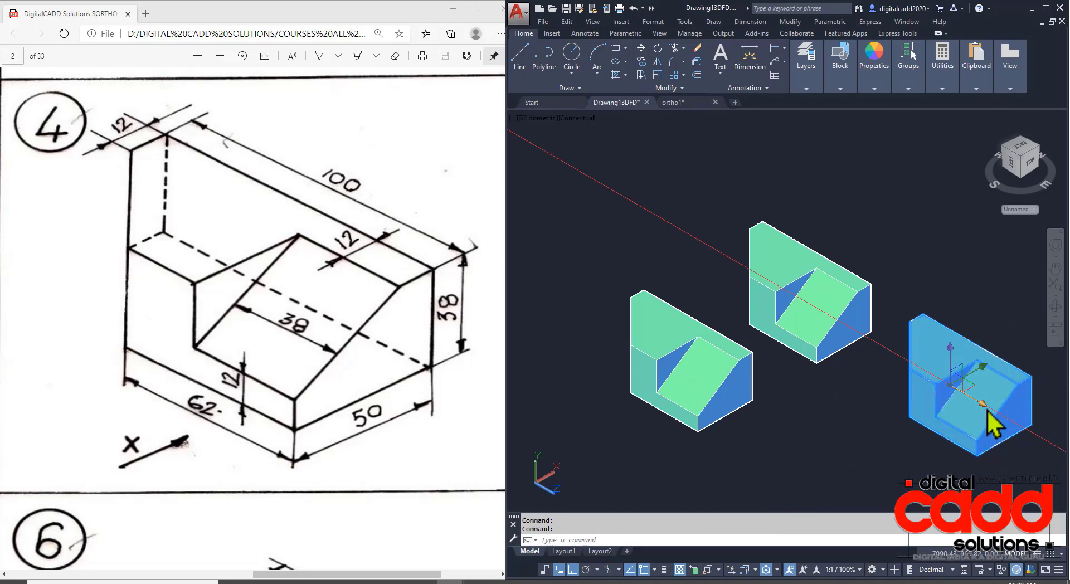
pyautogui.click(987, 410)
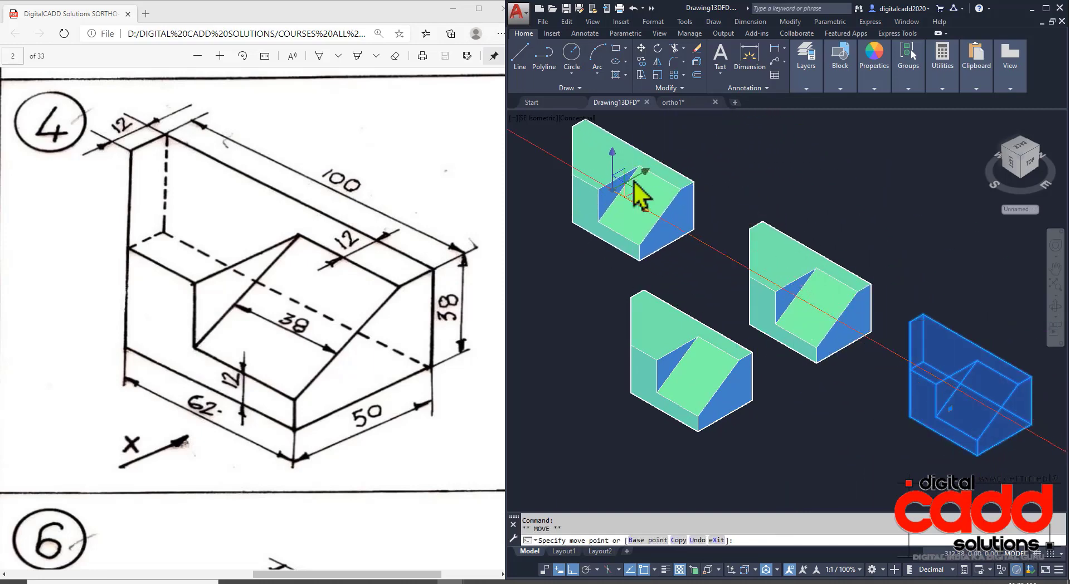
pyautogui.click(635, 182)
pyautogui.press('Escape')
# Step: Rotate the nearest copy by 90° about its lengthwise horizontal axis with 3DROTATE
pyautogui.moveTo(806, 394); pyautogui.dragTo(841, 430, button='middle')
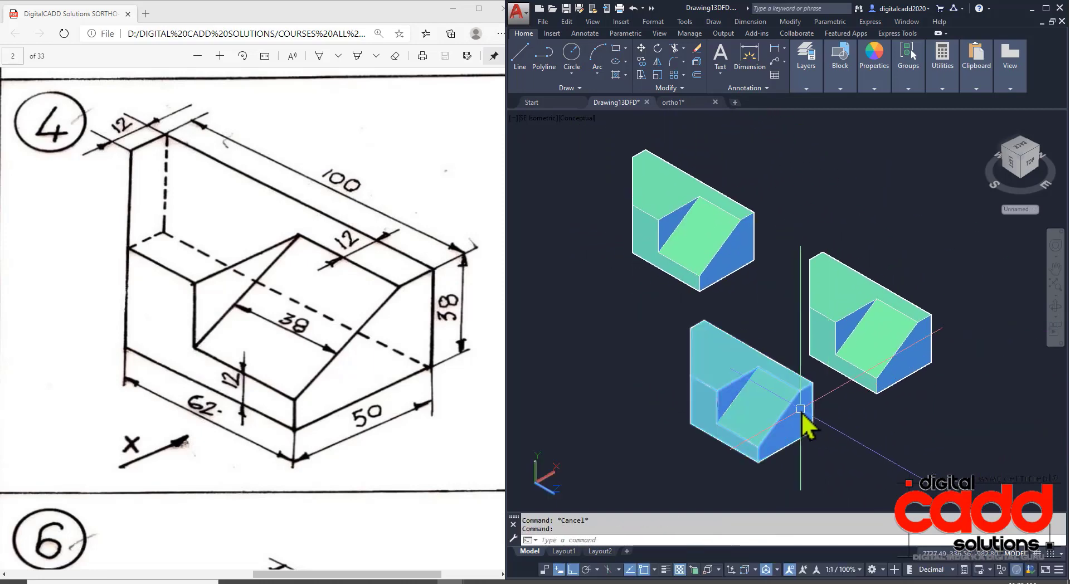
pyautogui.click(776, 394)
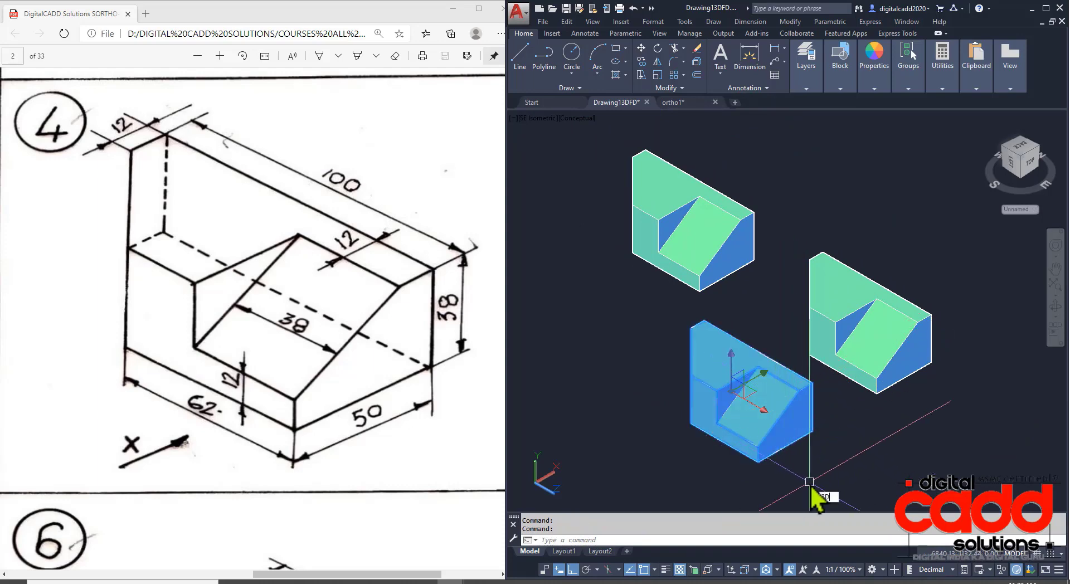
pyautogui.write('3DR')
pyautogui.press('Return')
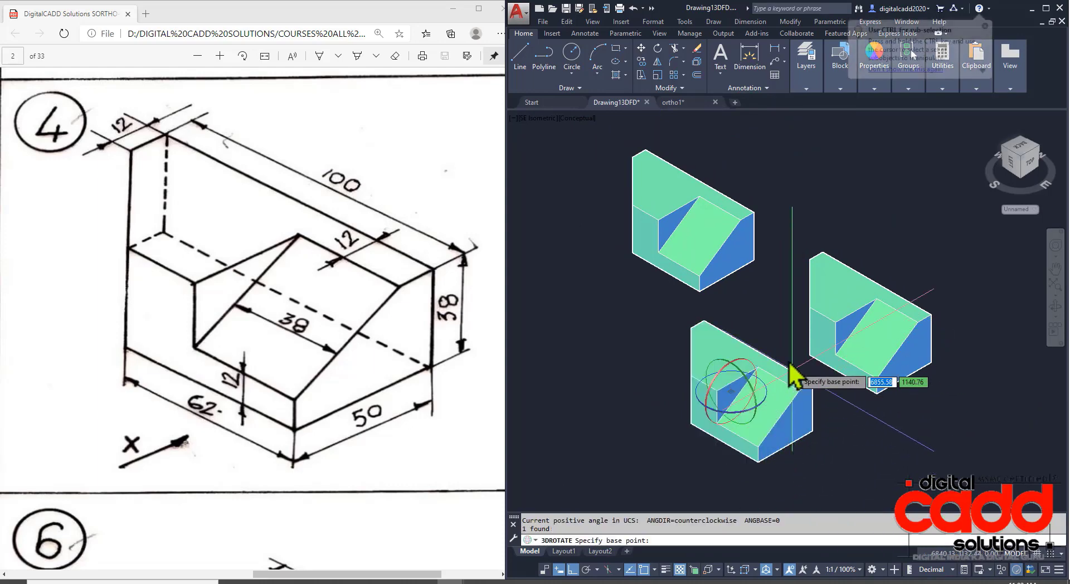
pyautogui.click(753, 379)
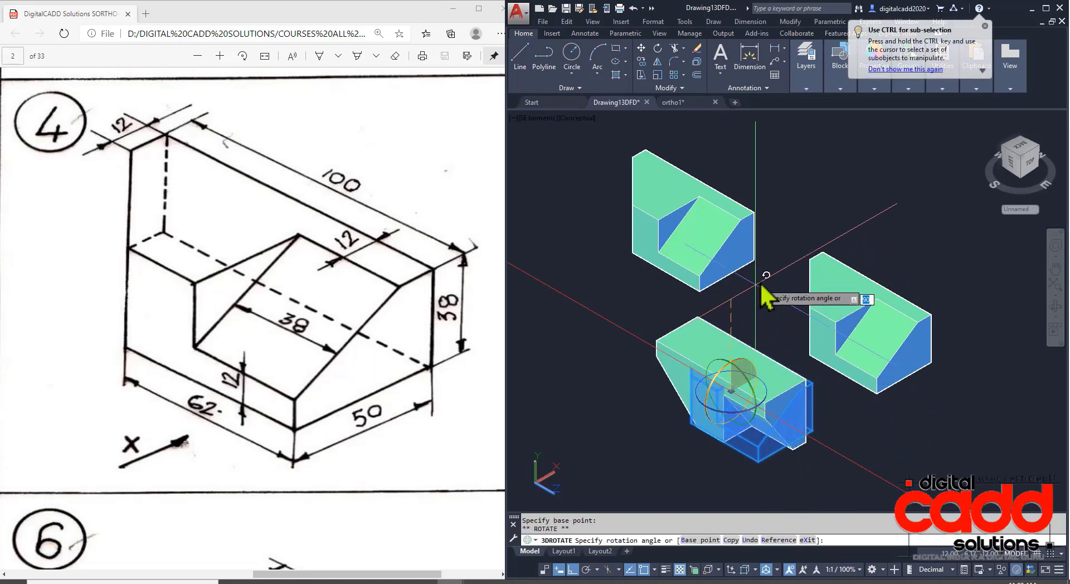
pyautogui.click(772, 172)
pyautogui.press('Escape')
# Step: Rotate the copy that was moved past the original by 270° about its vertical axis with 3DROTATE
pyautogui.click(746, 231)
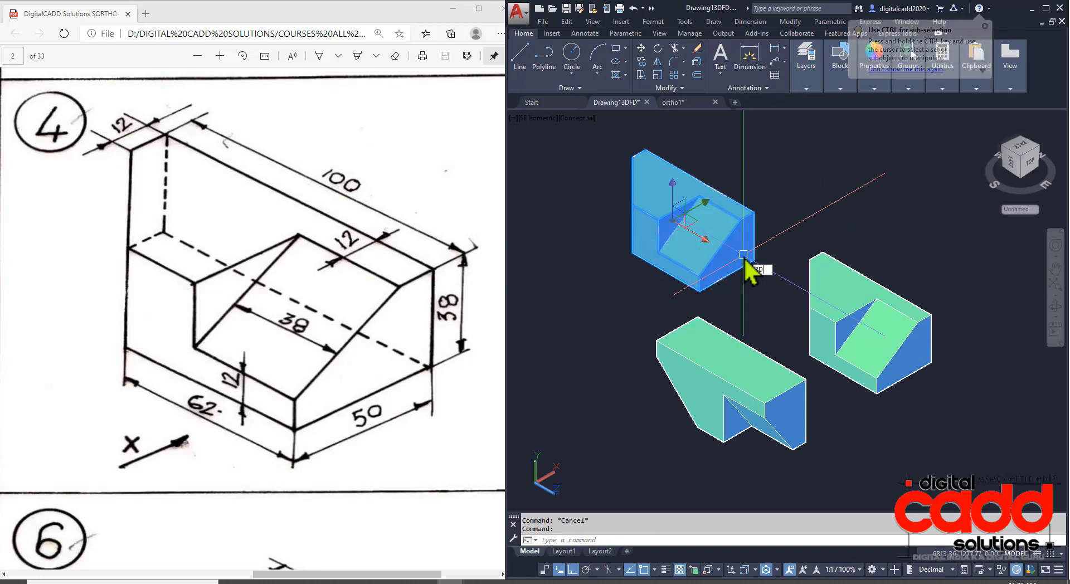
pyautogui.write('3D')
pyautogui.press('Return')
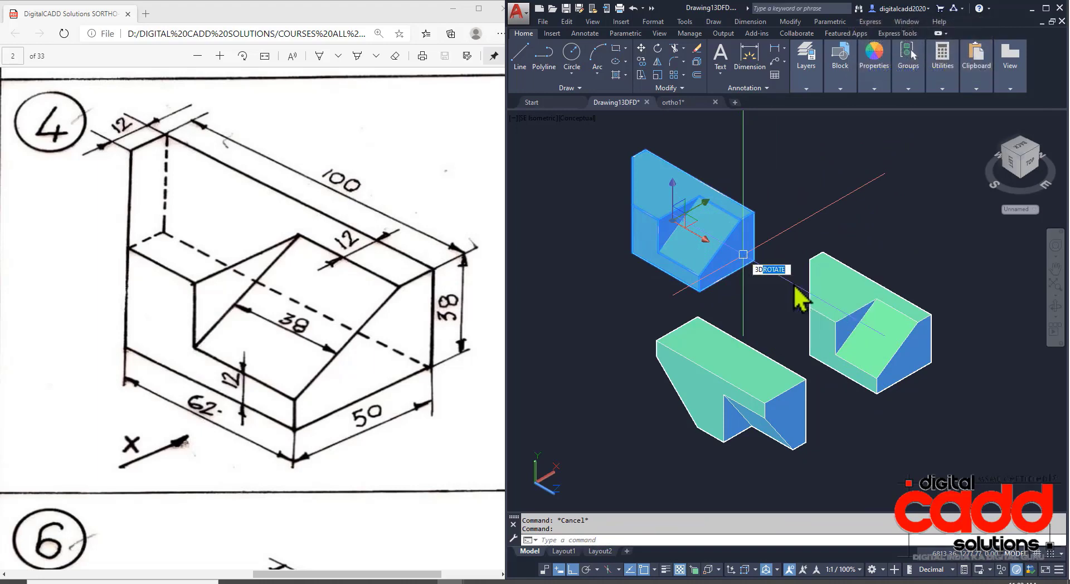
pyautogui.click(709, 237)
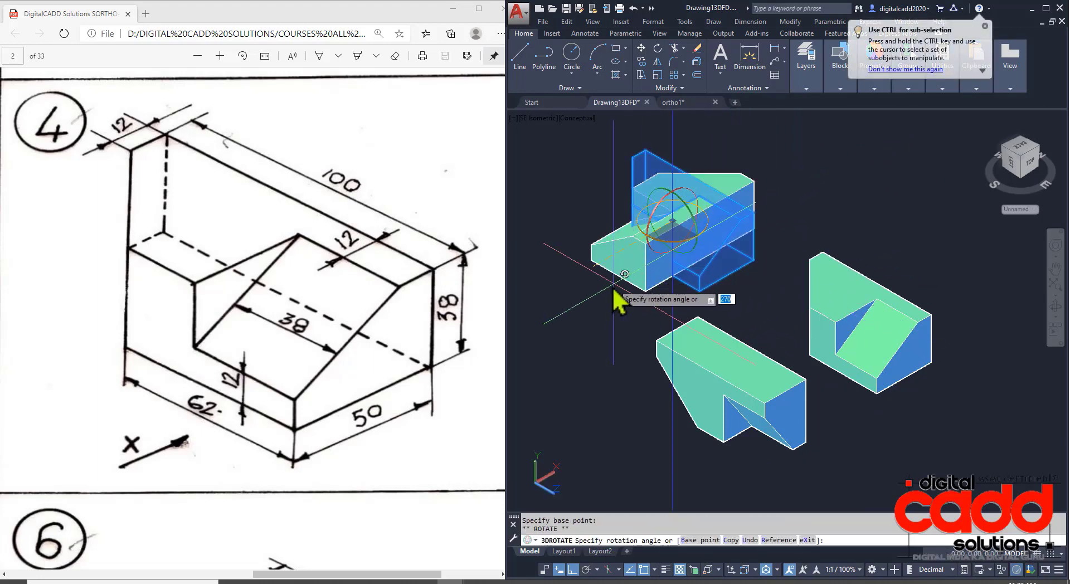
pyautogui.press('Escape')
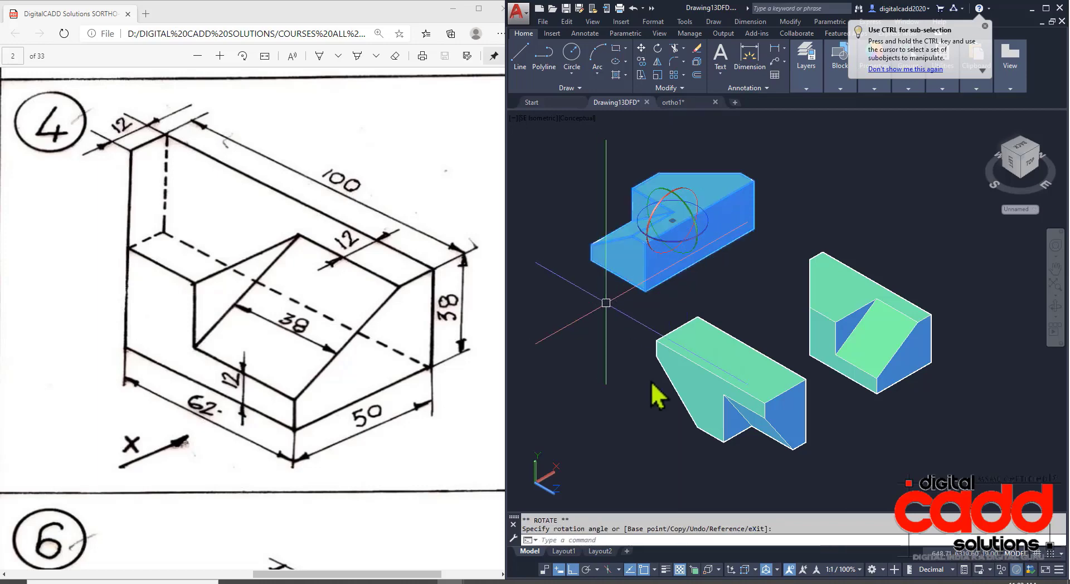
# Step: View the model squarely from the Left face, roll the view a quarter turn, and enlarge the three teal solids
pyautogui.click(1011, 164)
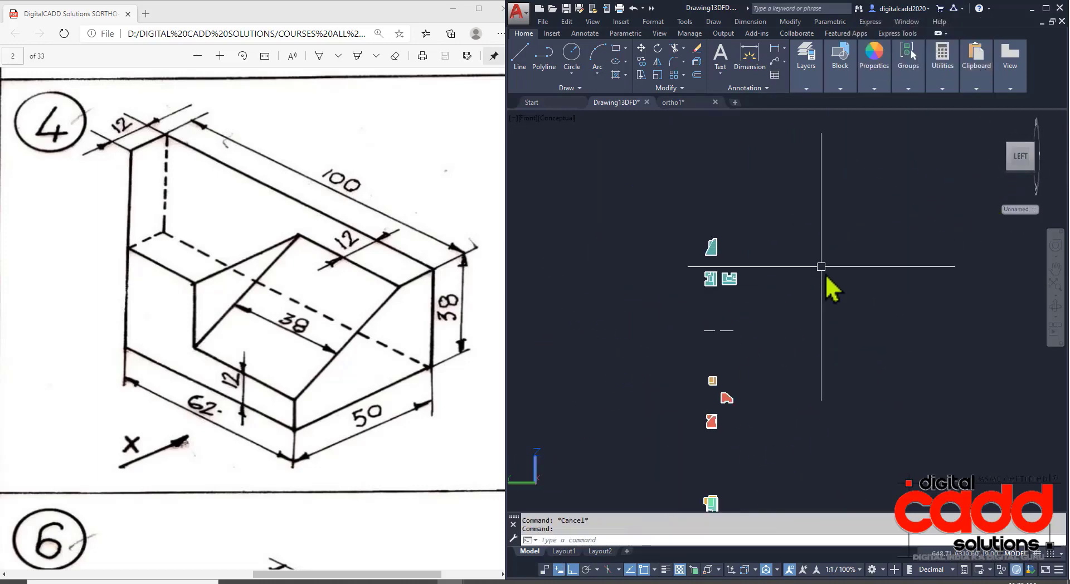
pyautogui.click(1060, 132)
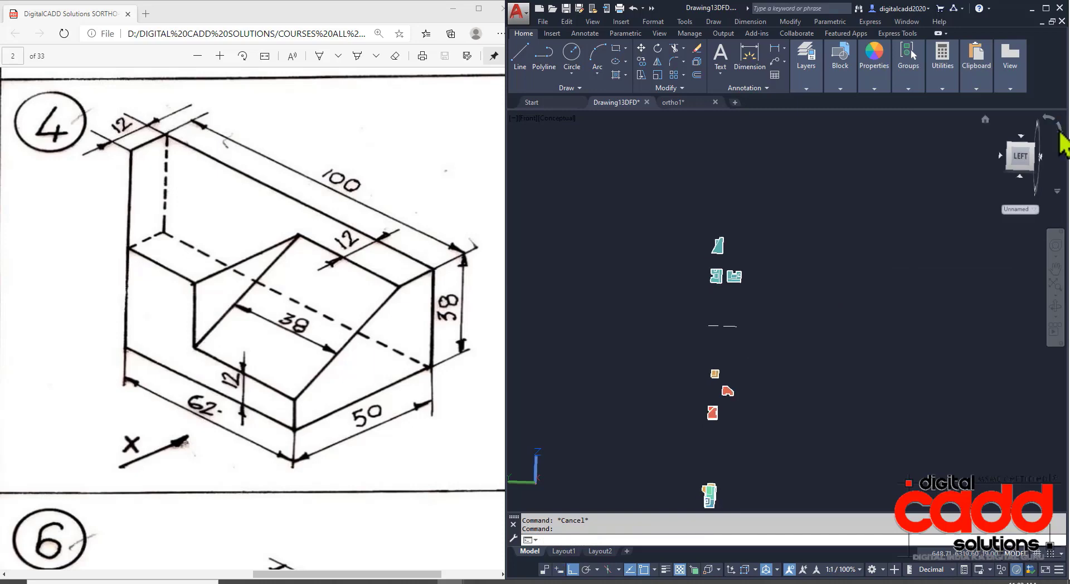
pyautogui.scroll(5, 764, 429)
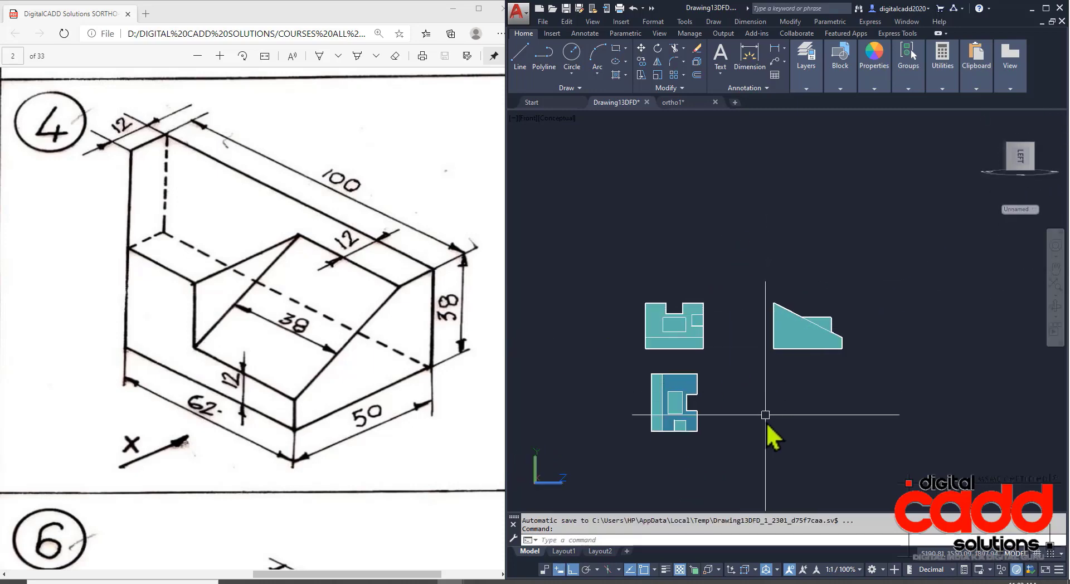
pyautogui.scroll(1, 767, 429)
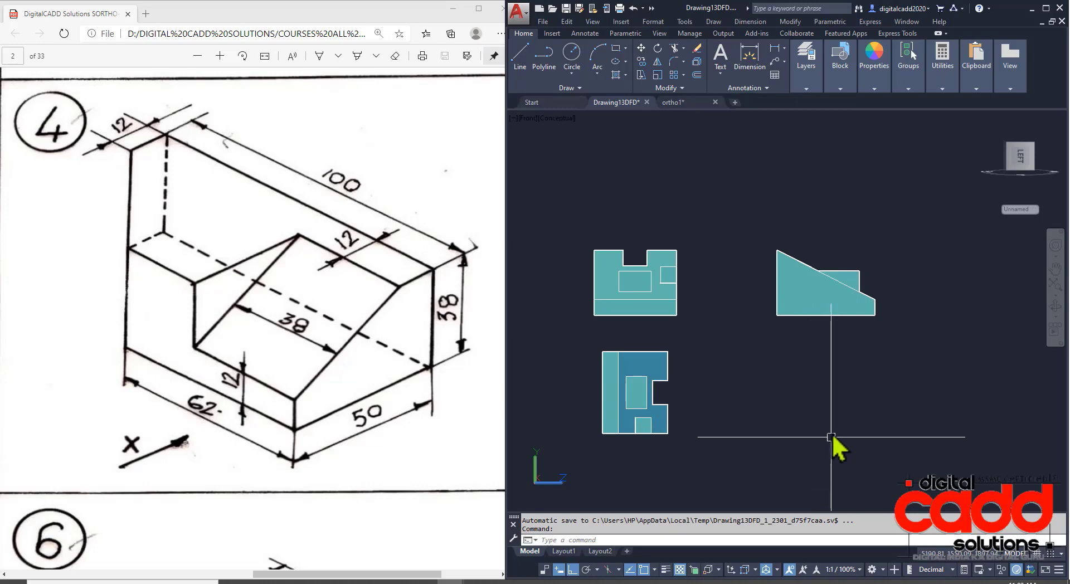
# Step: Examine the row of solids in the squared Left view for models that overlap one another
pyautogui.scroll(-5, 792, 341)
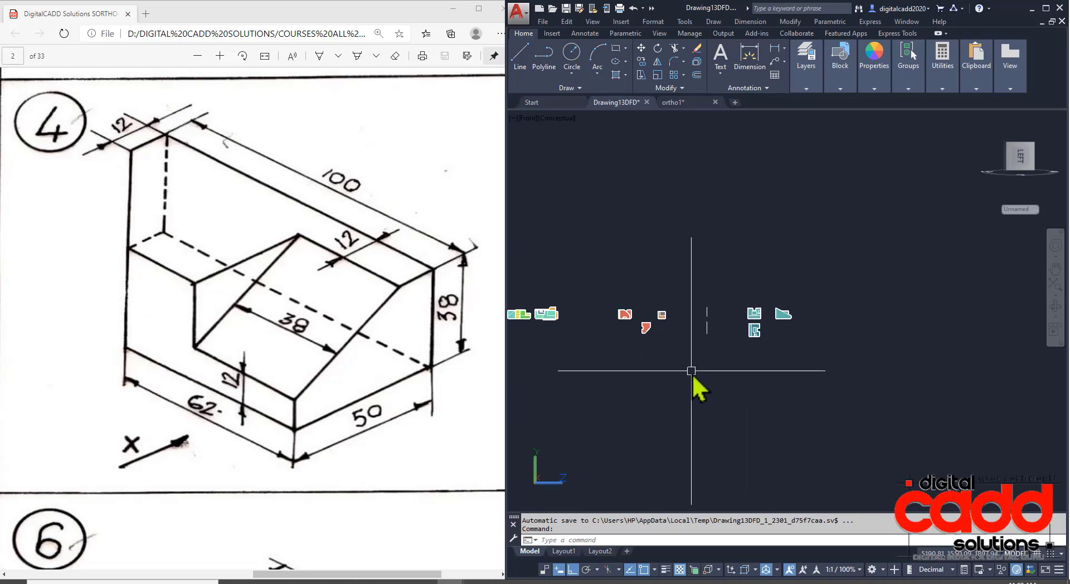
pyautogui.scroll(5, 621, 311)
pyautogui.scroll(-3, 654, 307)
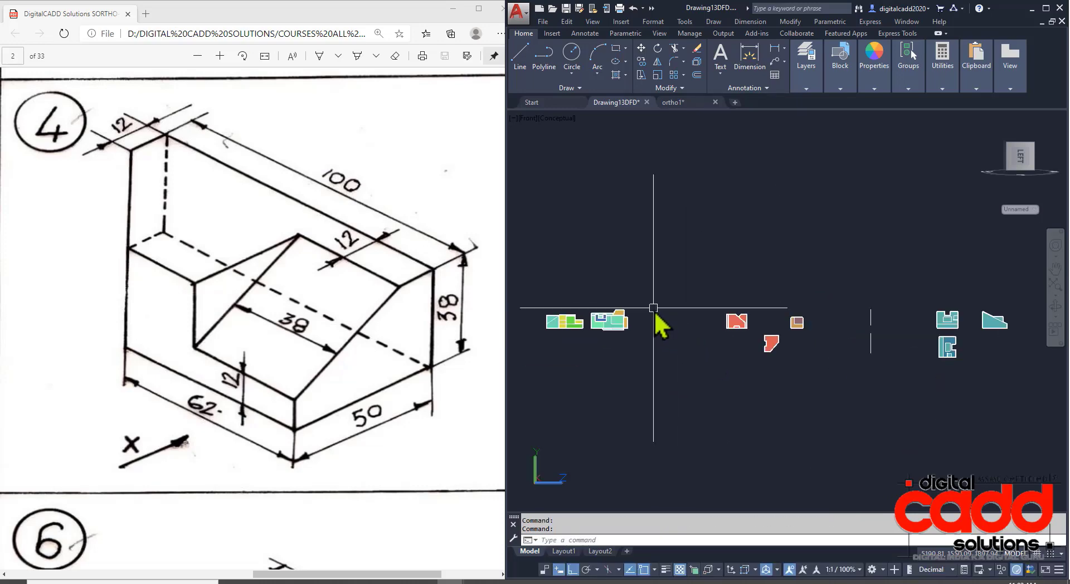
pyautogui.scroll(5, 601, 325)
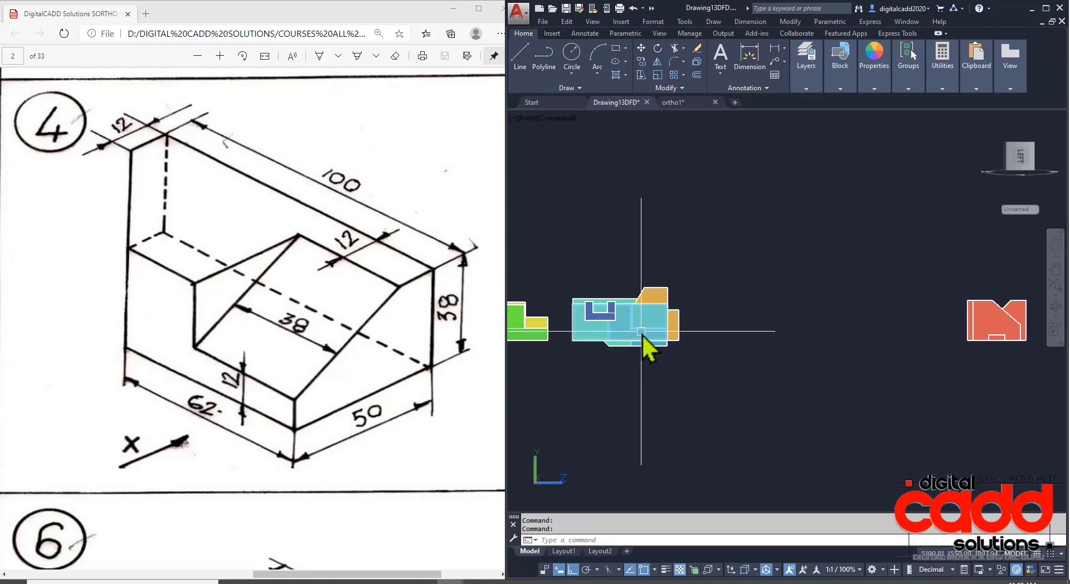
pyautogui.moveTo(680, 358); pyautogui.dragTo(755, 359, button='middle')
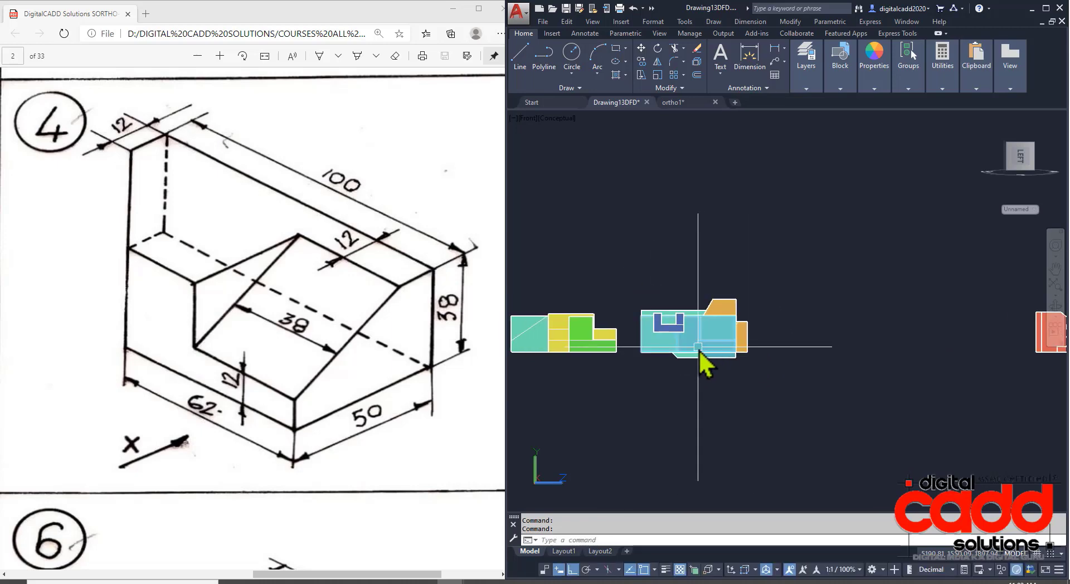
pyautogui.press('Escape')
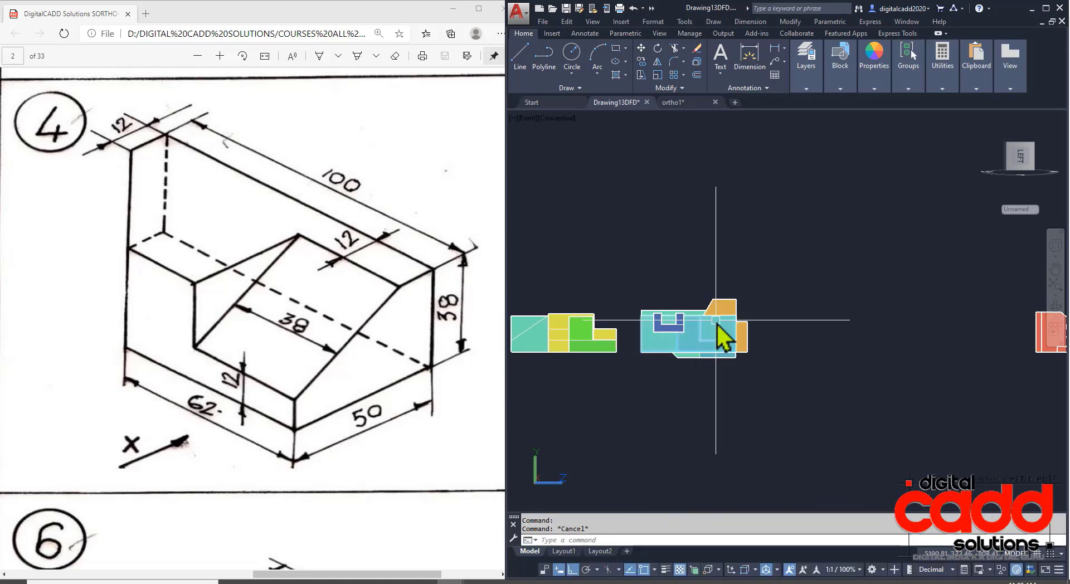
# Step: Move the central row of coloured solids away from the exercise 4 copies with MOVE
pyautogui.scroll(-5, 716, 333)
pyautogui.keyDown('shift'); pyautogui.moveTo(717, 333); pyautogui.dragTo(899, 279, button='middle'); pyautogui.keyUp('shift')
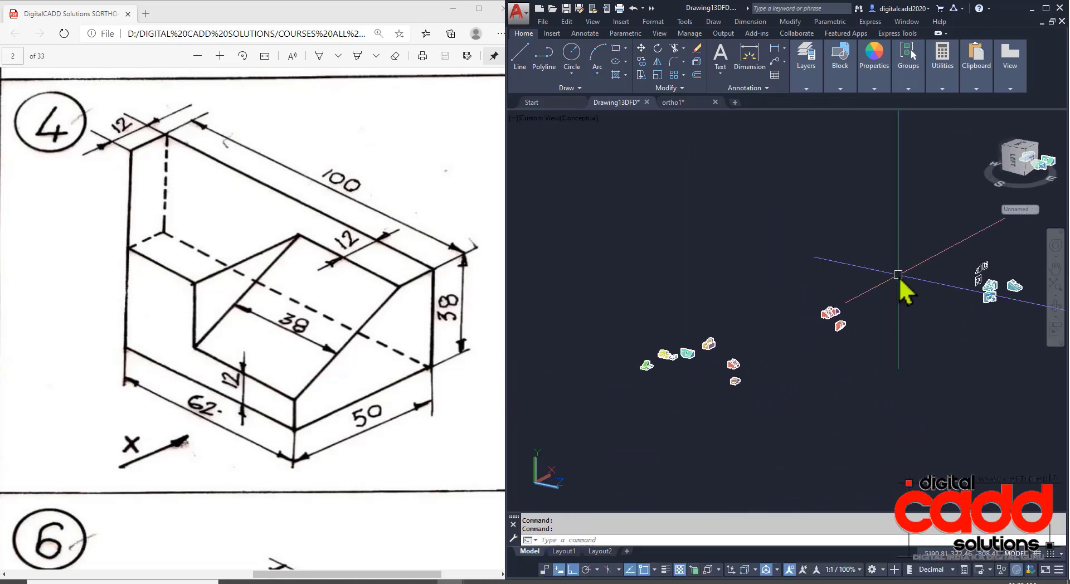
pyautogui.click(900, 267)
pyautogui.click(574, 447)
pyautogui.write('m')
pyautogui.press('Return')
pyautogui.click(909, 414)
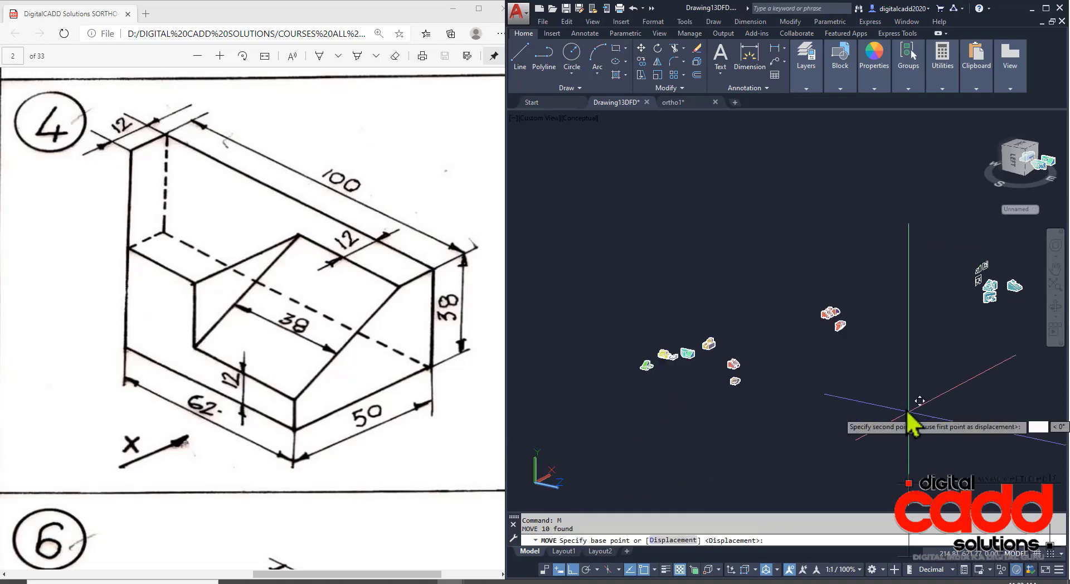
pyautogui.click(595, 262)
# Step: Move the remaining neighbouring group of objects along the negative Z direction, clear of the three exercise 4 copies
pyautogui.press('Return')
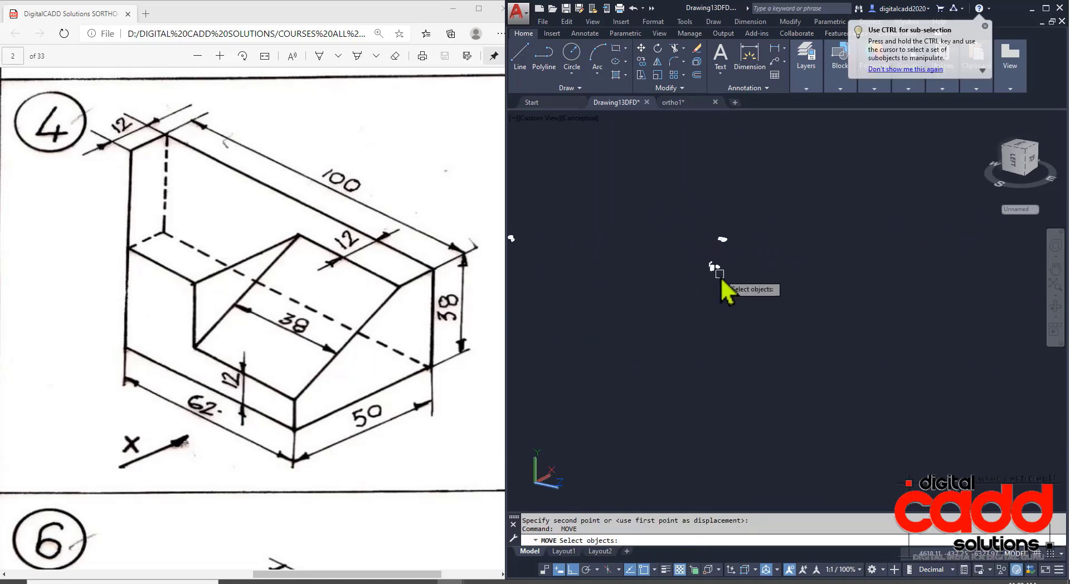
pyautogui.press('Return')
pyautogui.click(746, 249)
pyautogui.click(627, 320)
pyautogui.press('Return')
pyautogui.click(848, 395)
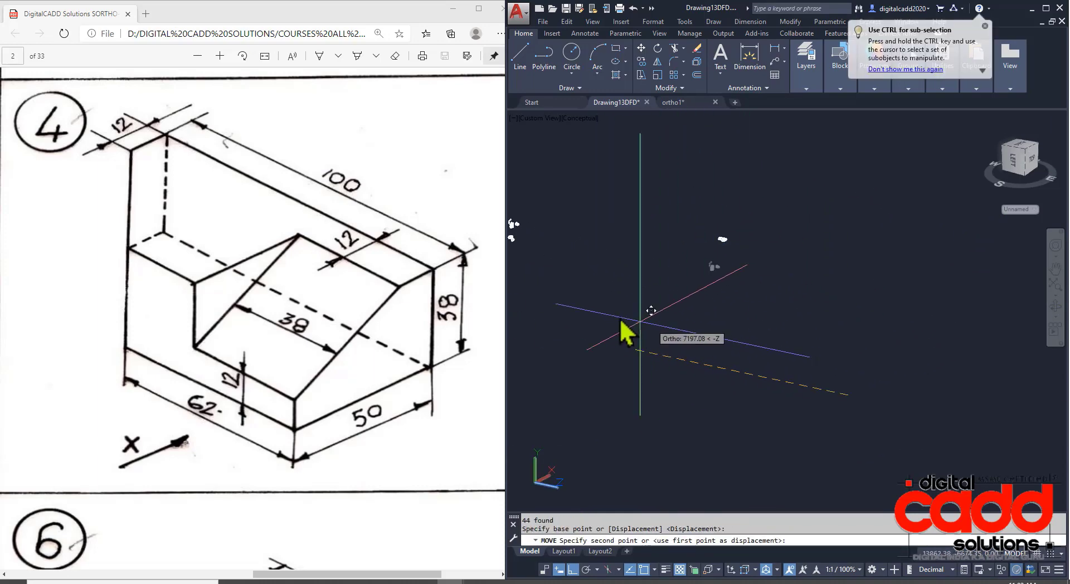
pyautogui.click(657, 323)
pyautogui.press('Return')
pyautogui.press('Return')
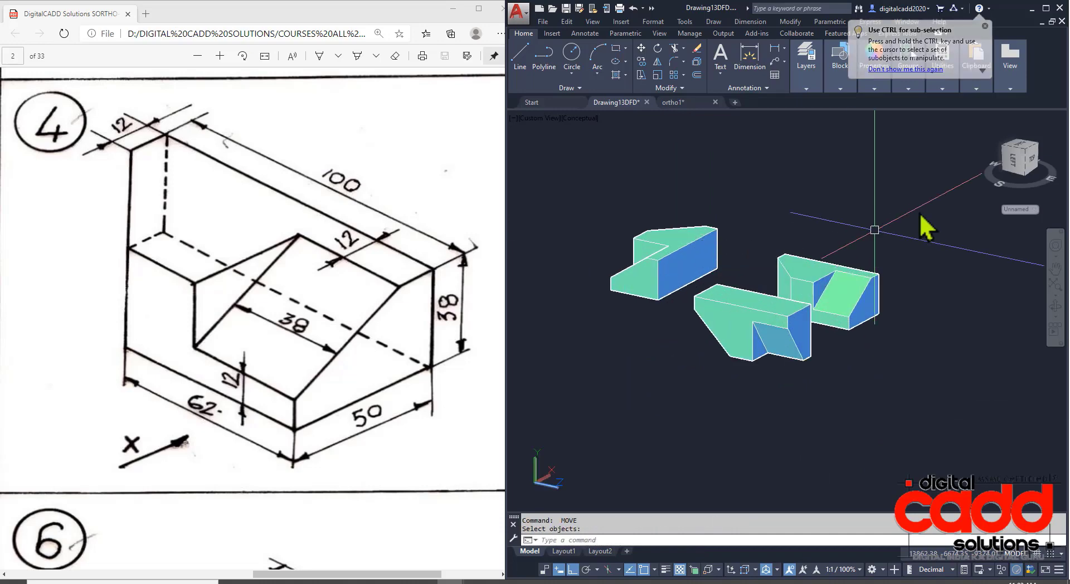
# Step: View the exercise 4 copies squarely from the Left face, rolled a quarter turn and enlarged
pyautogui.click(1016, 165)
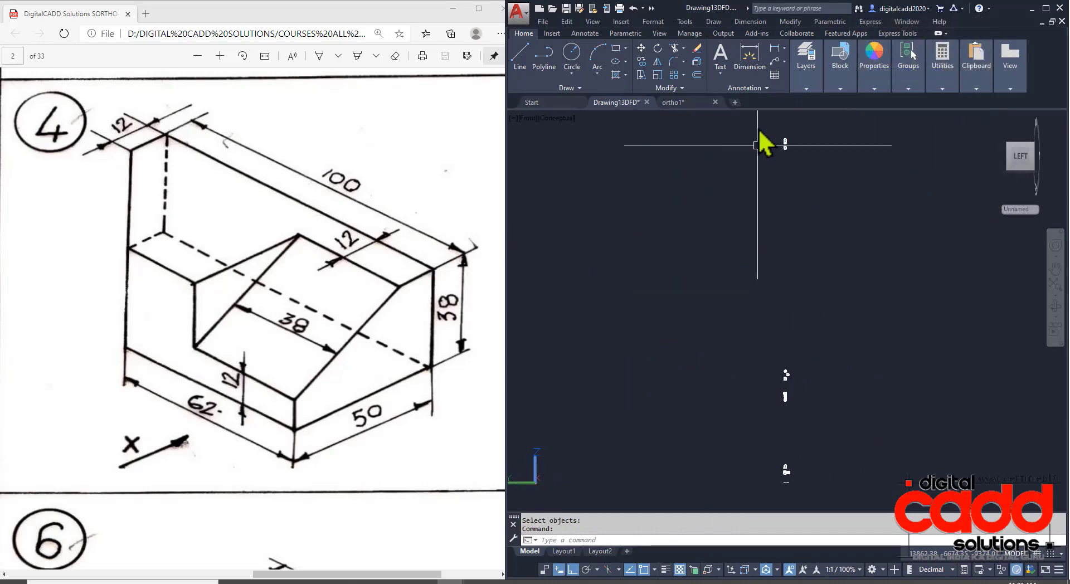
pyautogui.scroll(5, 948, 348)
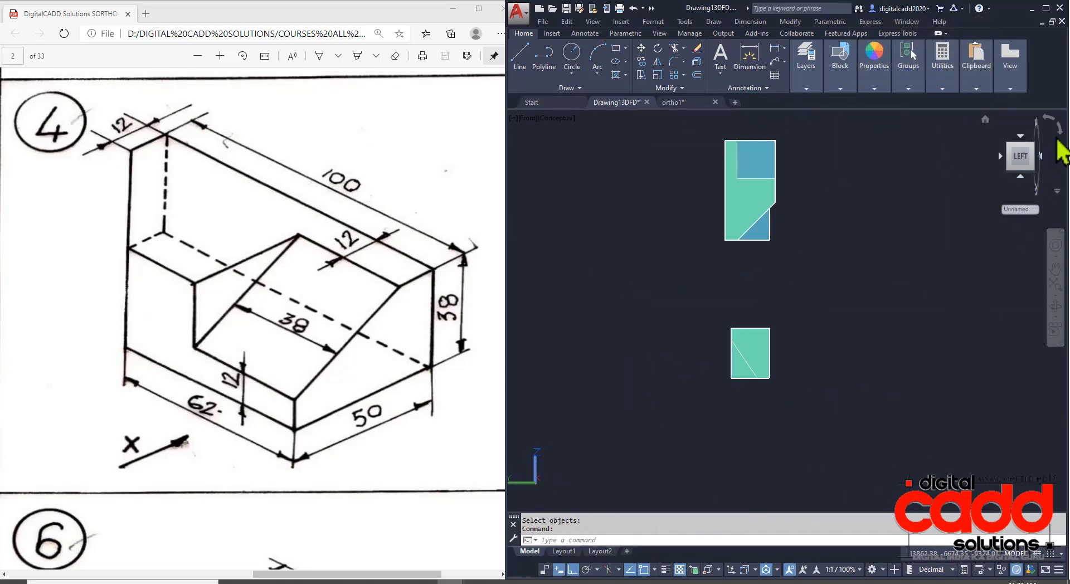
pyautogui.click(1058, 129)
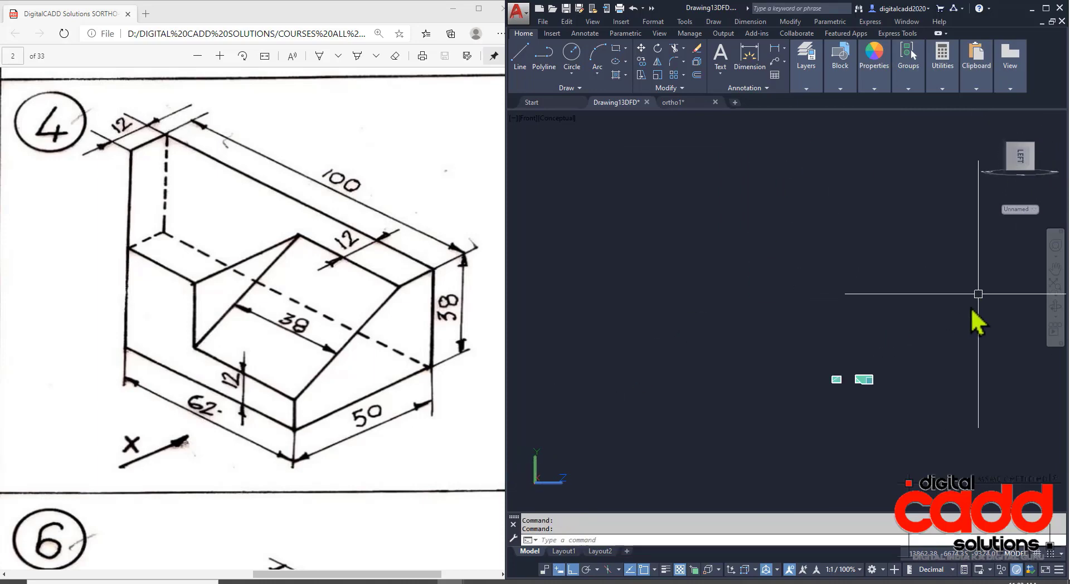
pyautogui.scroll(4, 719, 454)
pyautogui.moveTo(733, 449); pyautogui.dragTo(719, 351, button='middle')
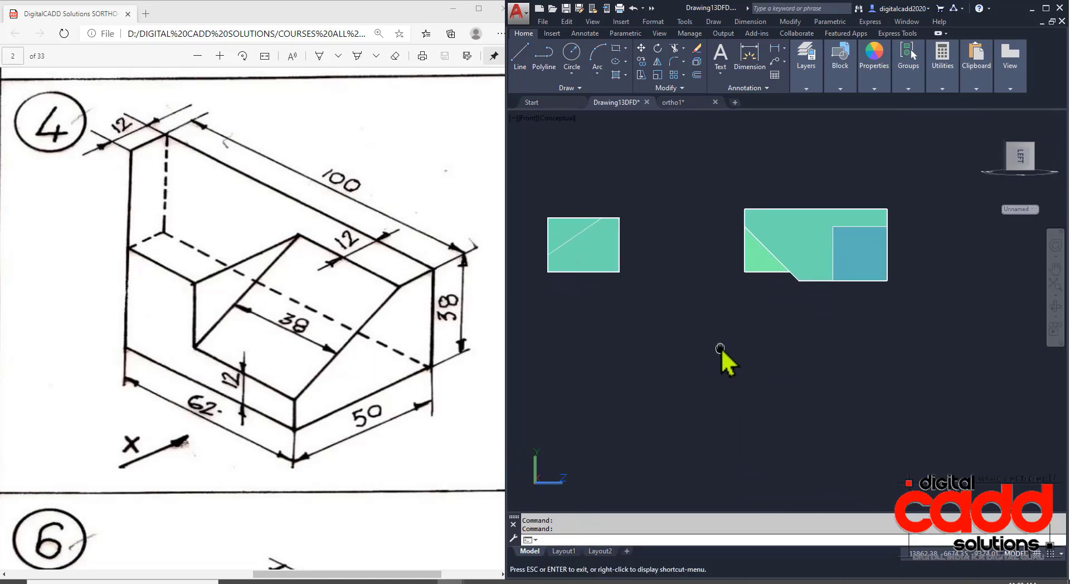
# Step: Move the plan-view copy with the sloped corner straight down until it sits below the front-view solid
pyautogui.click(798, 287)
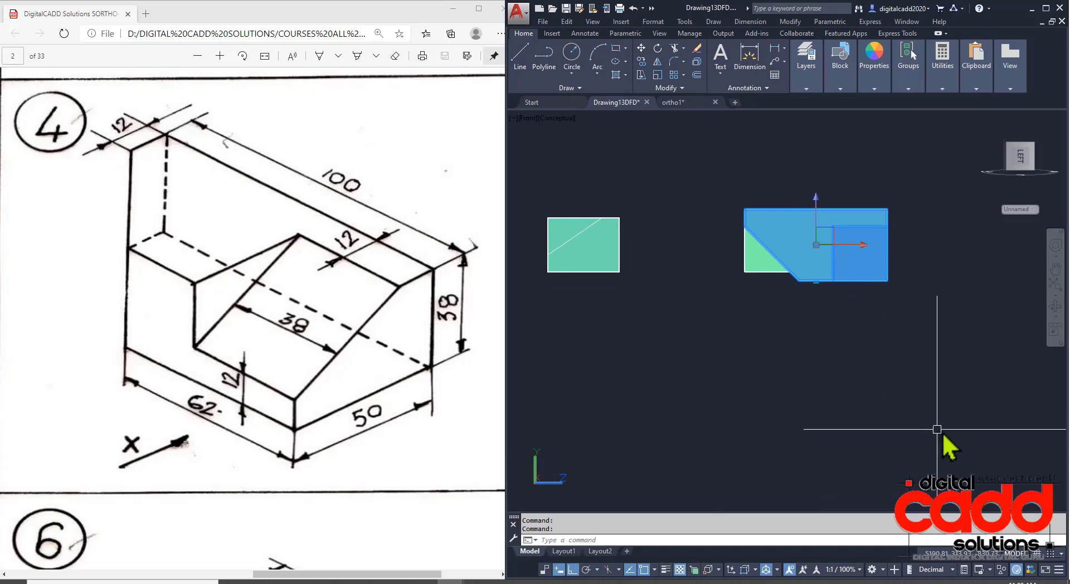
pyautogui.press('Escape')
pyautogui.click(823, 234)
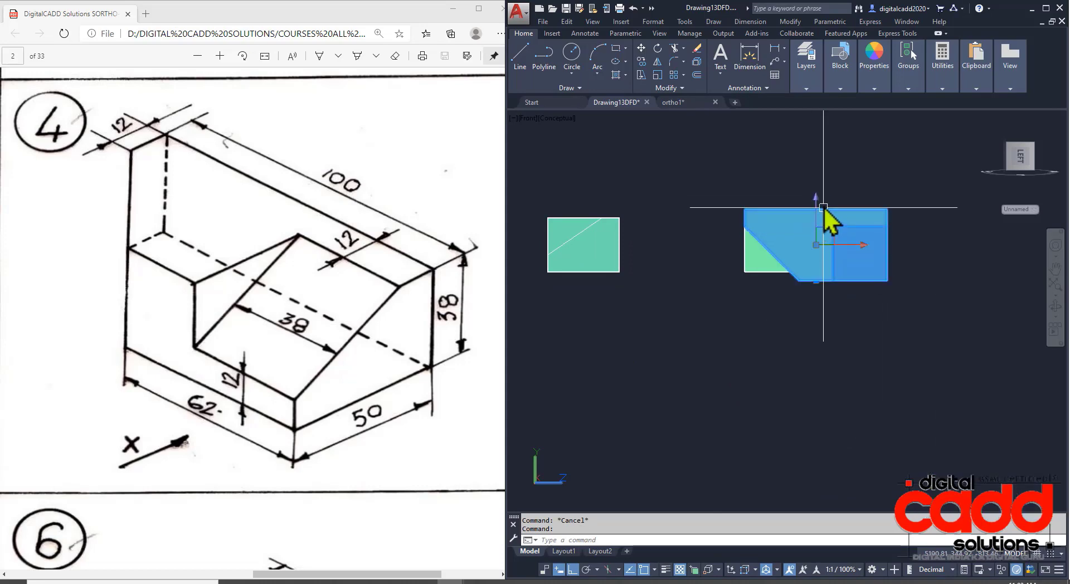
pyautogui.moveTo(824, 219); pyautogui.dragTo(825, 358)
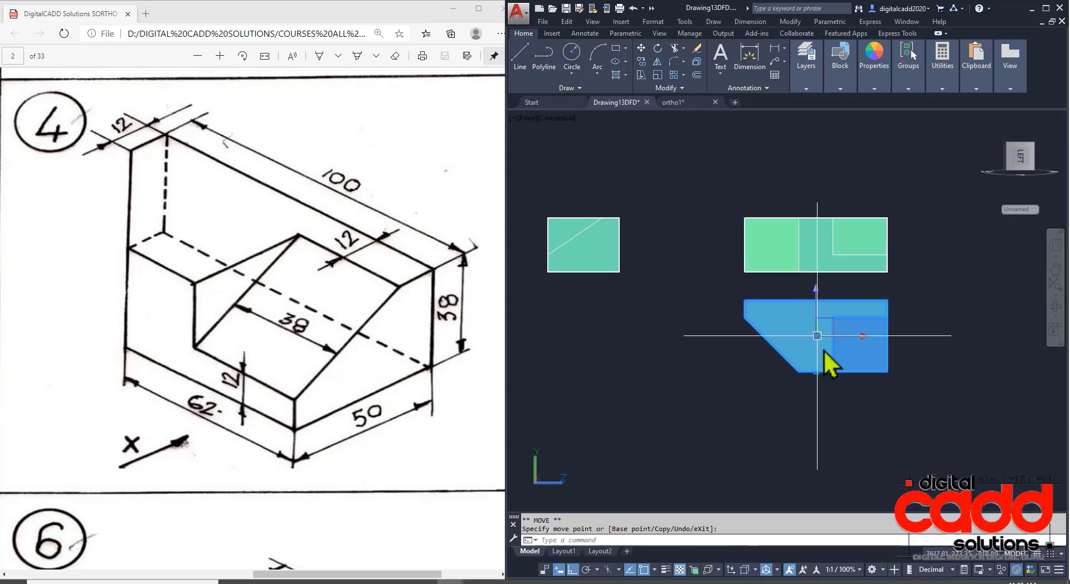
pyautogui.press('Escape')
# Step: Move the end-view copy horizontally closer to the front-view solid and centre the three views beside the drawing
pyautogui.click(615, 248)
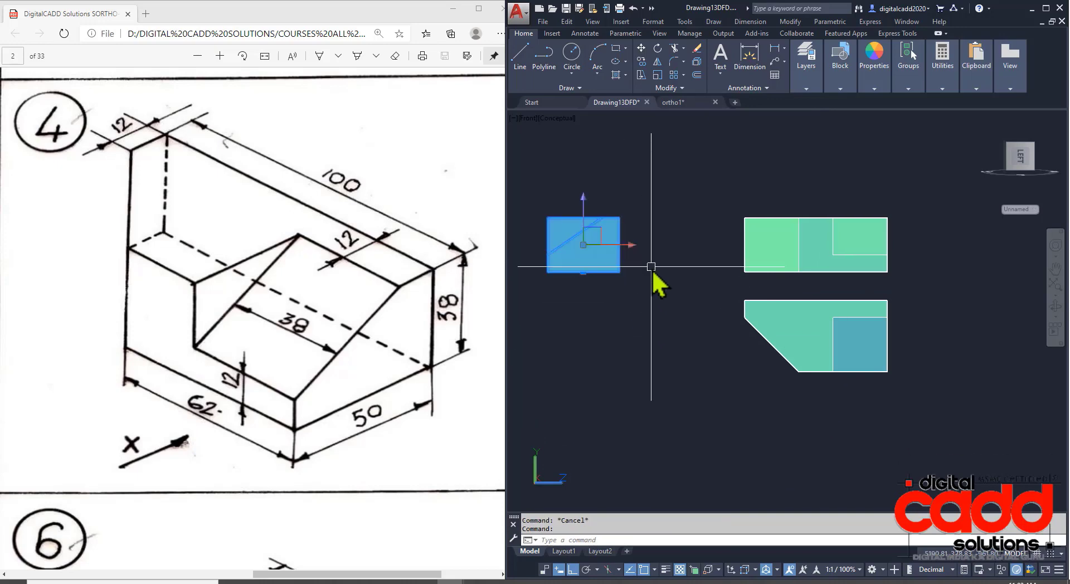
pyautogui.moveTo(633, 248); pyautogui.dragTo(684, 255)
pyautogui.press('Escape')
pyautogui.moveTo(863, 309); pyautogui.dragTo(785, 339, button='middle')
pyautogui.scroll(2, 618, 316)
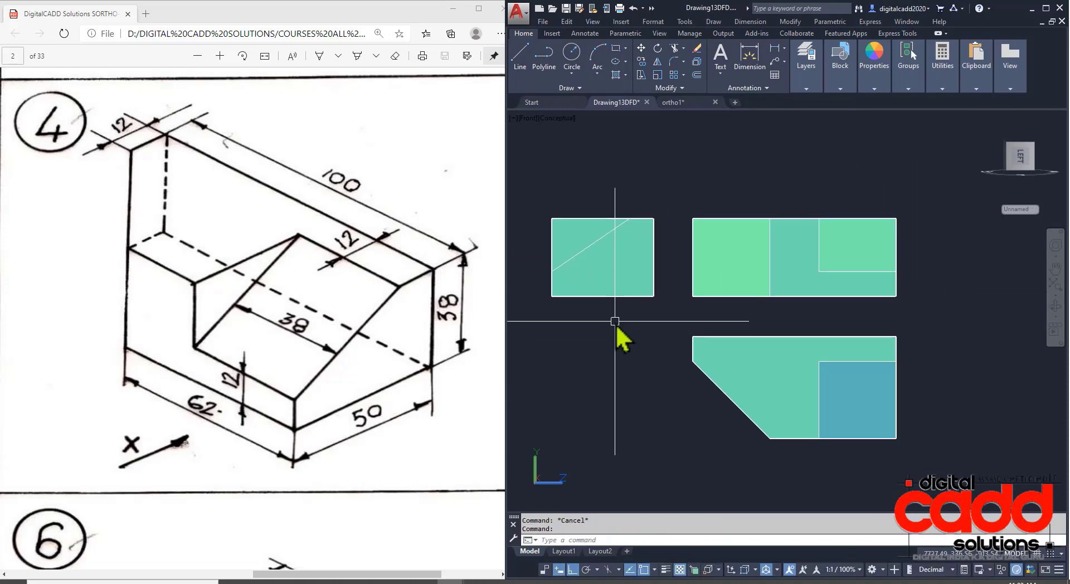
pyautogui.moveTo(660, 400); pyautogui.dragTo(680, 406, button='middle')
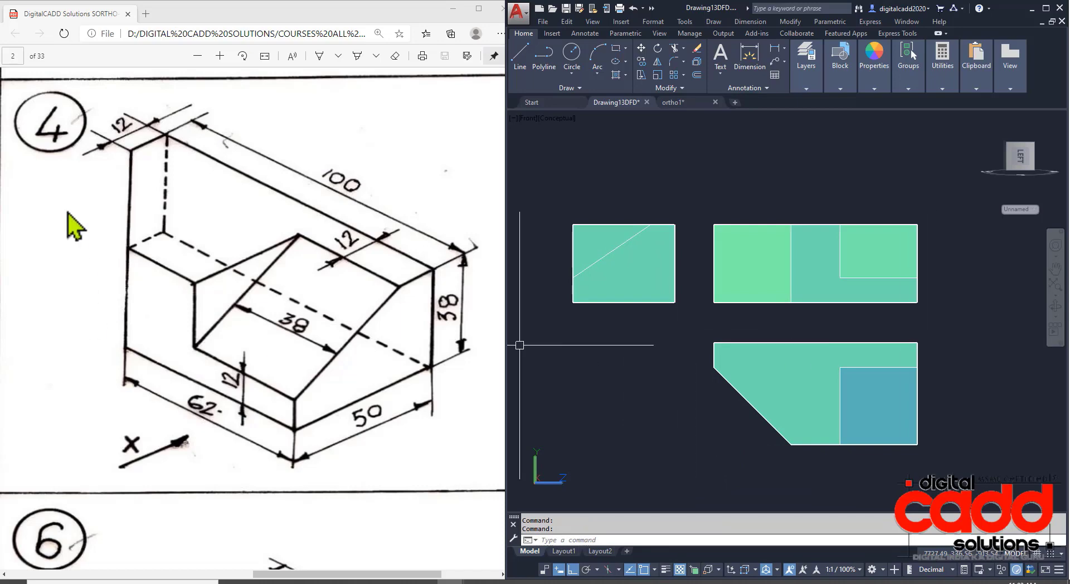
pyautogui.moveTo(688, 402); pyautogui.dragTo(698, 413, button='middle')
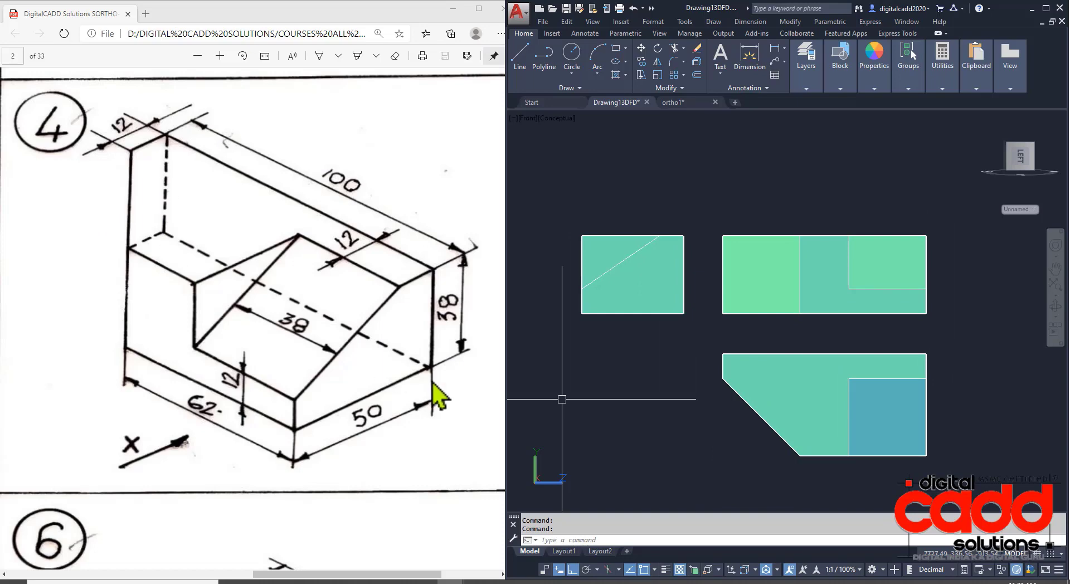
# Step: Show the model in SE Isometric with the Realistic visual style and orbit around the enlarged cyan exercise 4 solid
pyautogui.scroll(-10, 835, 391)
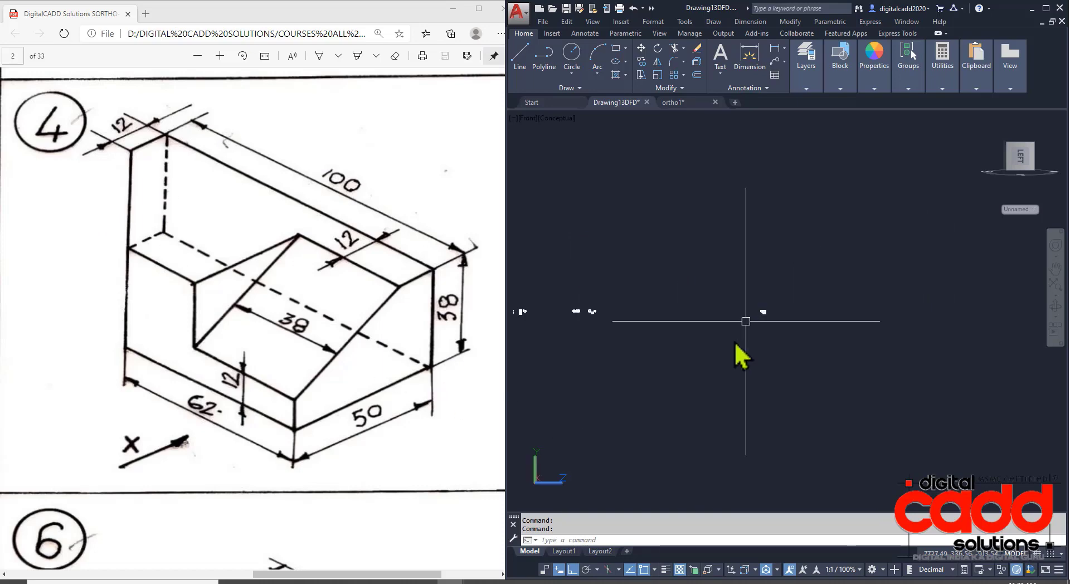
pyautogui.moveTo(735, 344); pyautogui.dragTo(925, 351, button='middle')
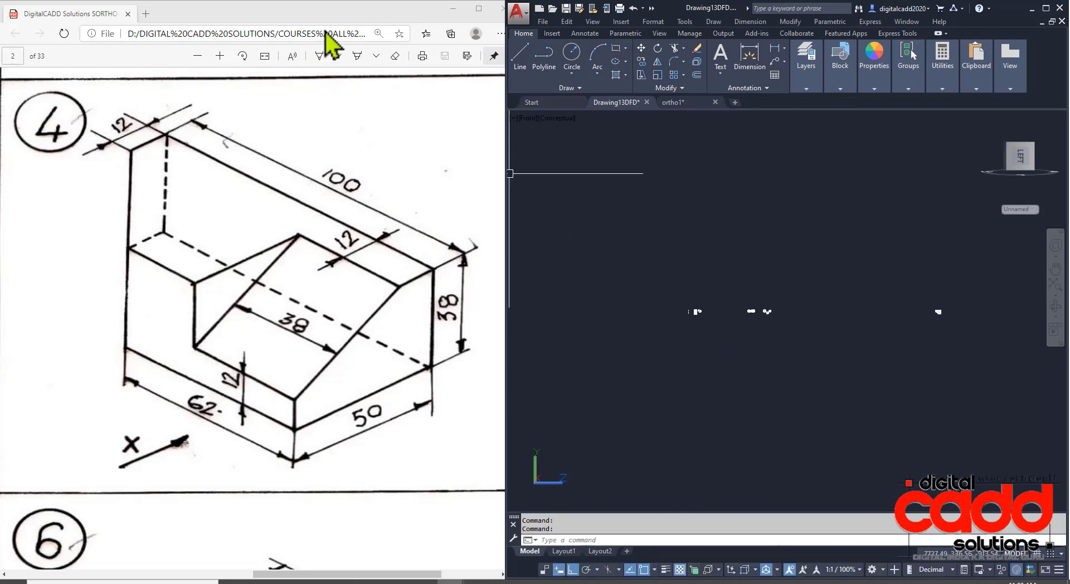
pyautogui.click(531, 119)
pyautogui.click(556, 245)
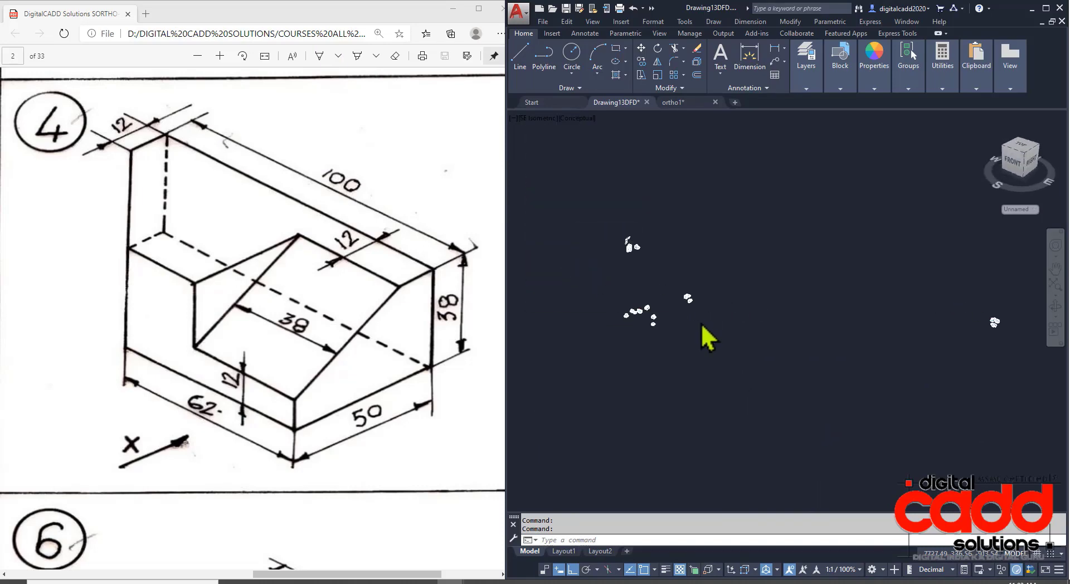
pyautogui.click(591, 118)
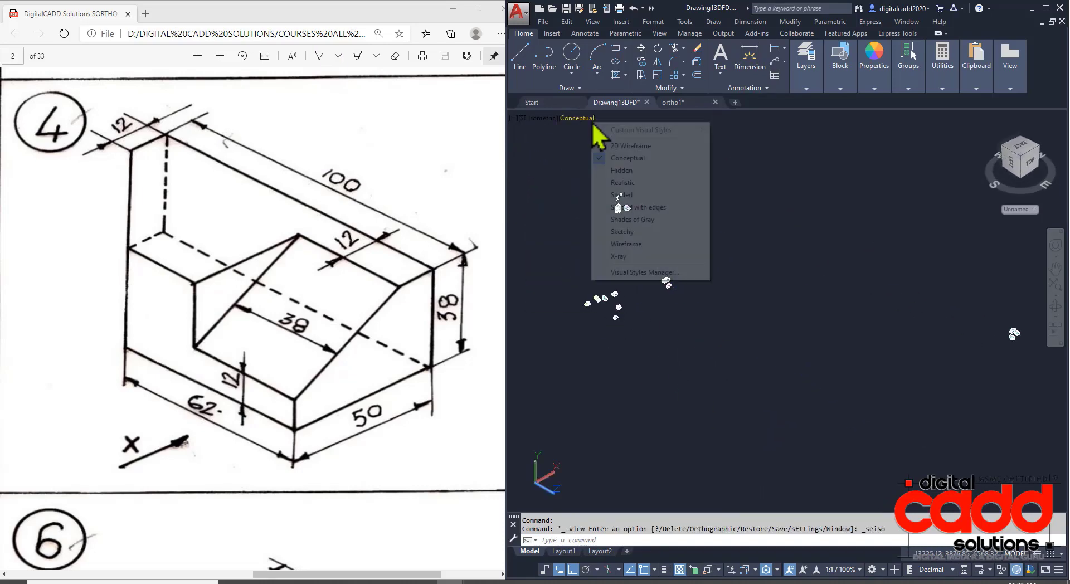
pyautogui.click(620, 184)
pyautogui.scroll(5, 641, 258)
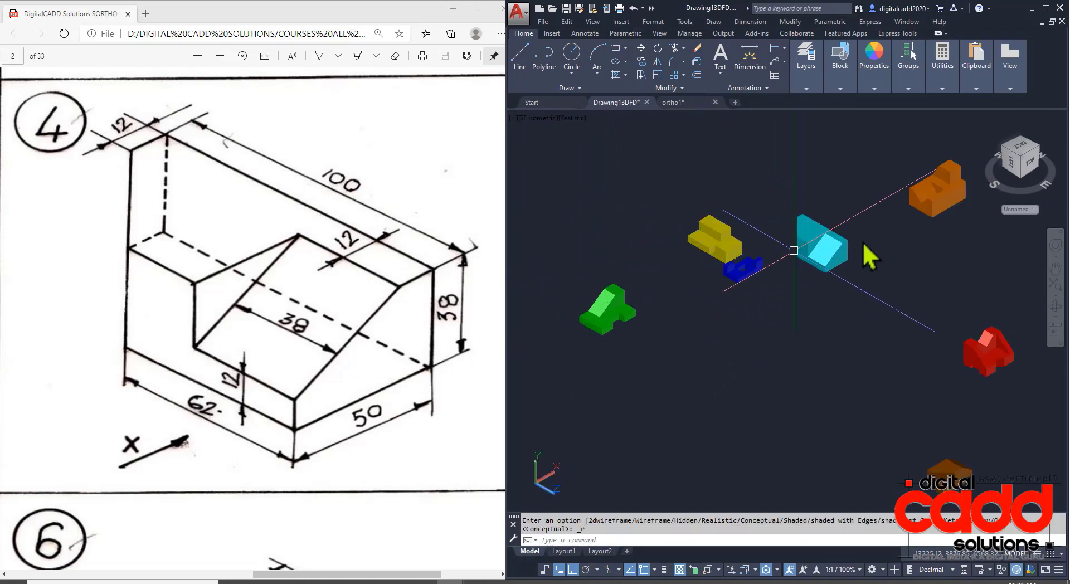
pyautogui.scroll(5, 869, 256)
pyautogui.keyDown('shift'); pyautogui.moveTo(769, 229); pyautogui.dragTo(749, 331, button='middle'); pyautogui.keyUp('shift')
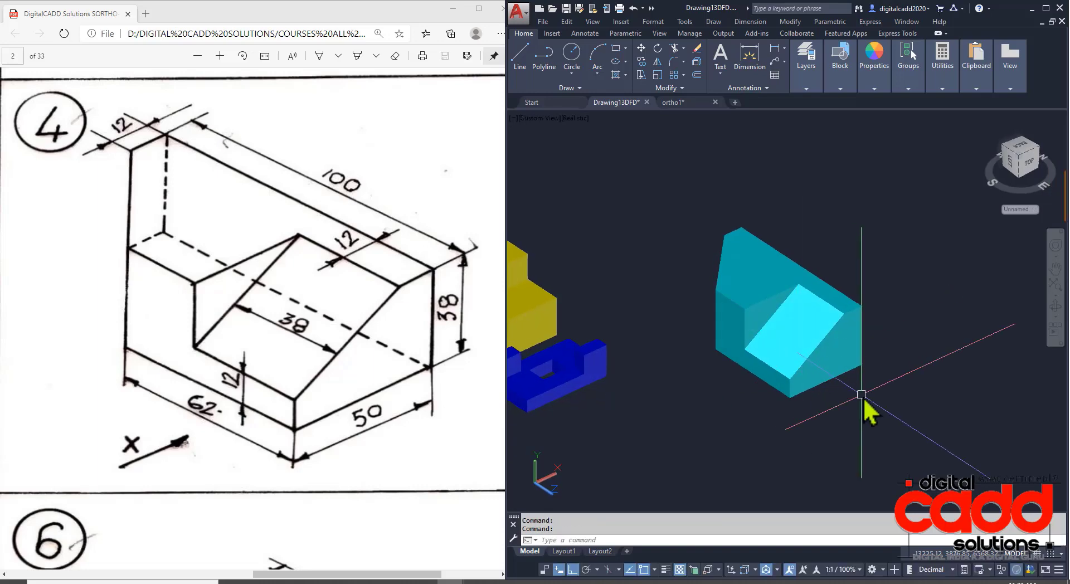
# Step: Apply the X-ray visual style, restore the SE Isometric view and enlarge the cyan solid to reveal its hidden edges
pyautogui.click(571, 118)
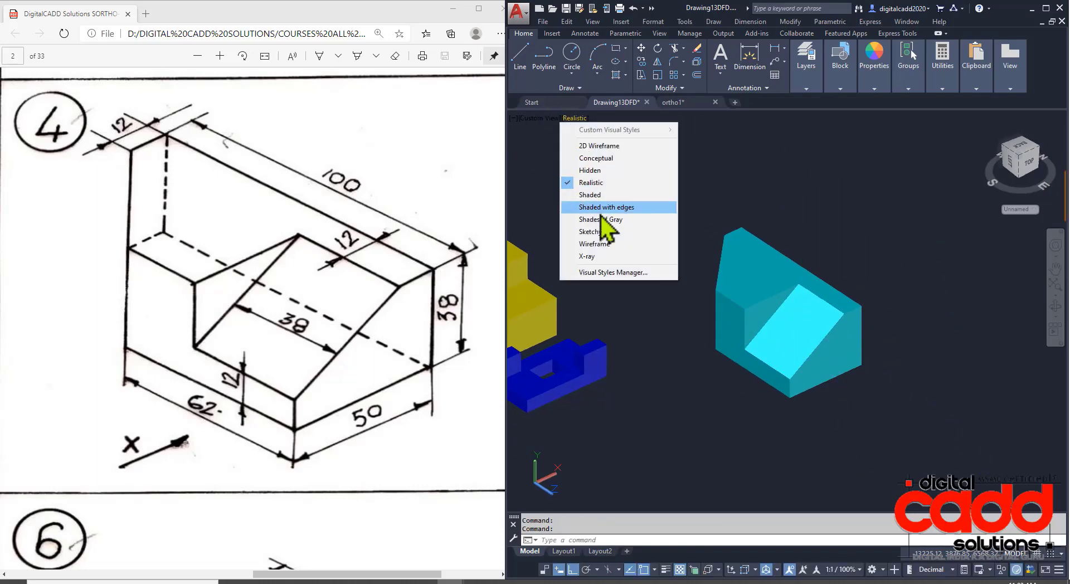
pyautogui.click(600, 257)
pyautogui.scroll(3, 710, 246)
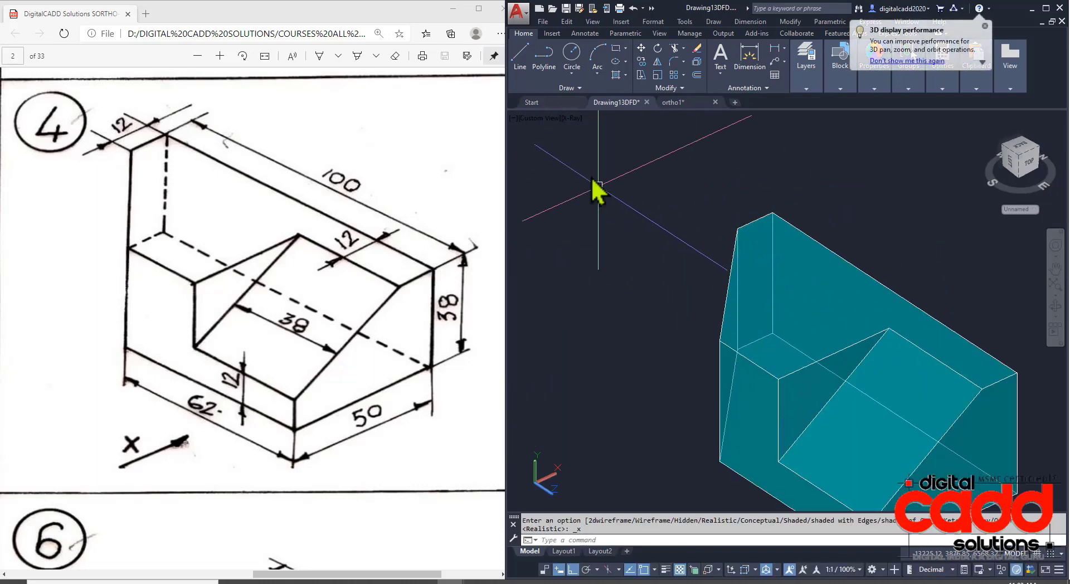
pyautogui.click(538, 118)
pyautogui.click(561, 241)
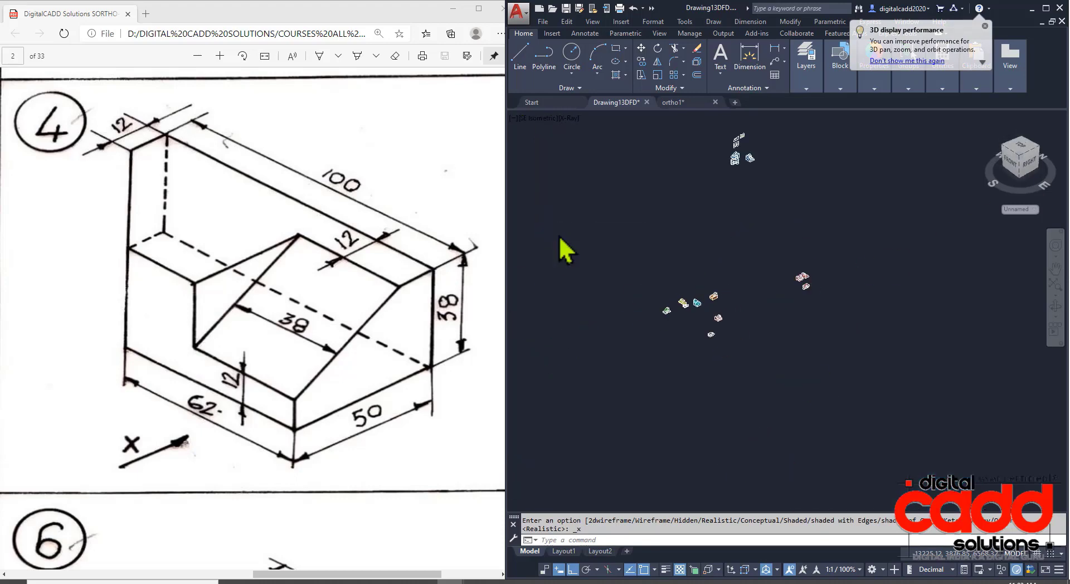
pyautogui.scroll(10, 625, 290)
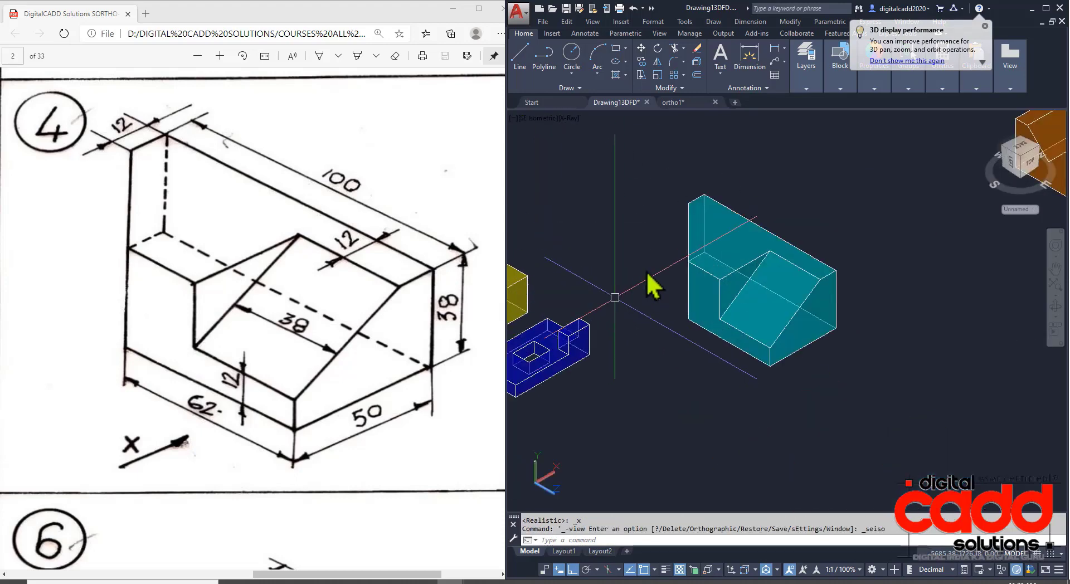
pyautogui.scroll(4, 725, 245)
pyautogui.scroll(-3, 836, 234)
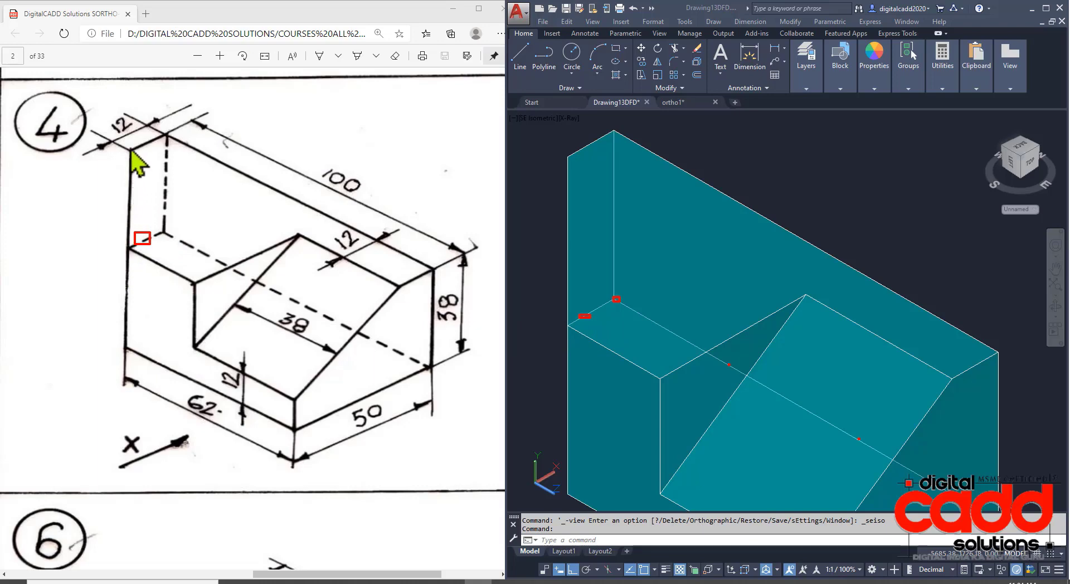
pyautogui.moveTo(133, 328); pyautogui.dragTo(119, 350)
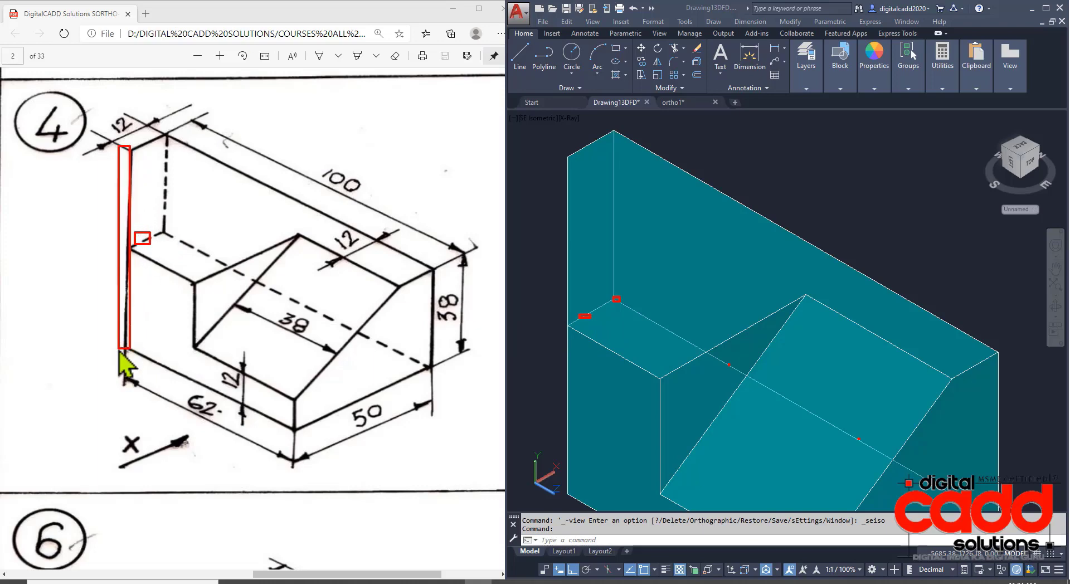
pyautogui.press('Escape')
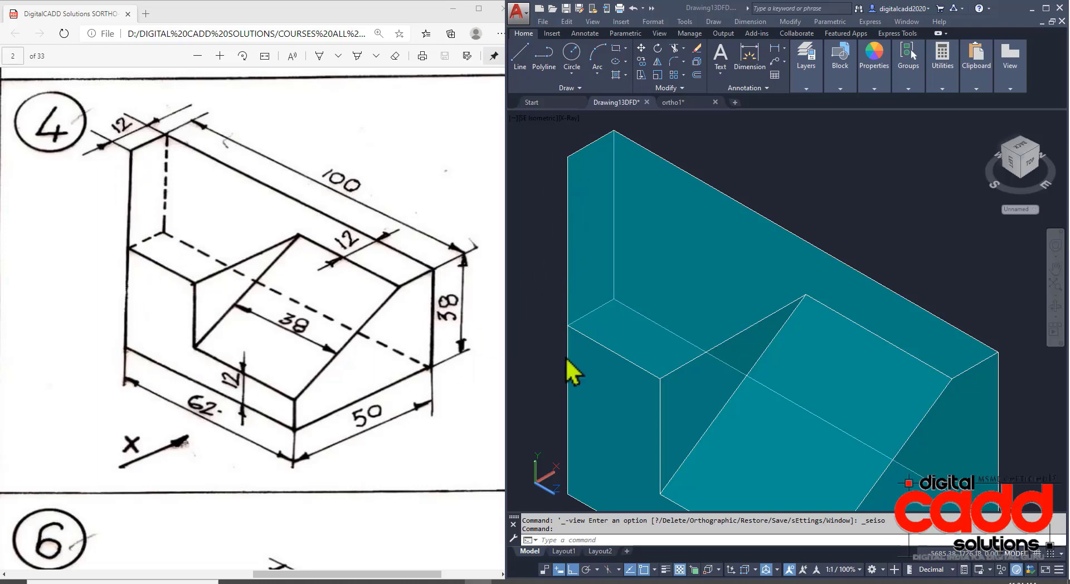
pyautogui.scroll(-5, 731, 276)
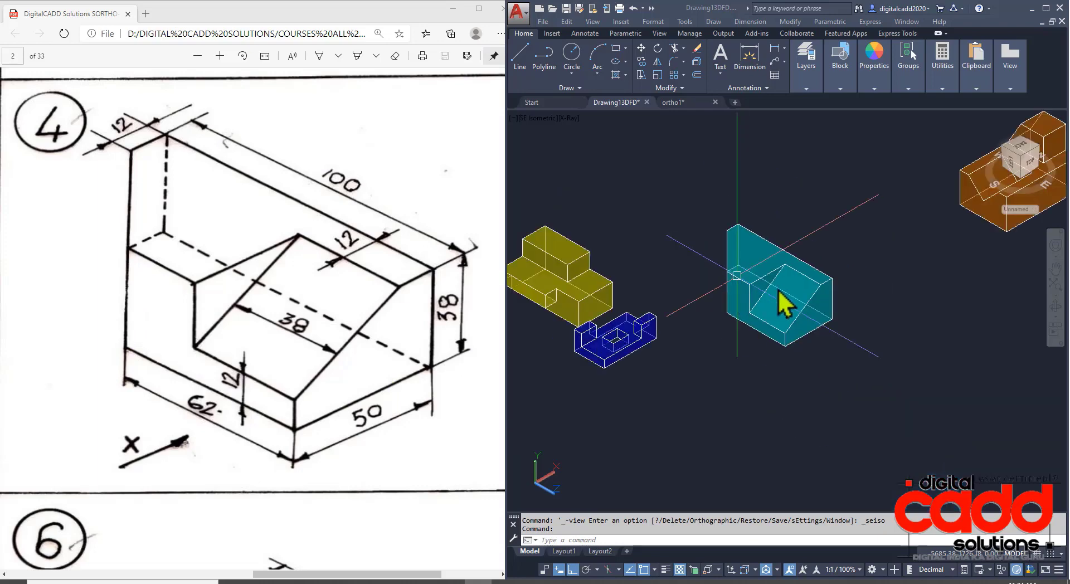
# Step: Orbit and zoom around the cyan exercise 4 solid to compare its hidden edges with the sketch
pyautogui.scroll(1, 769, 334)
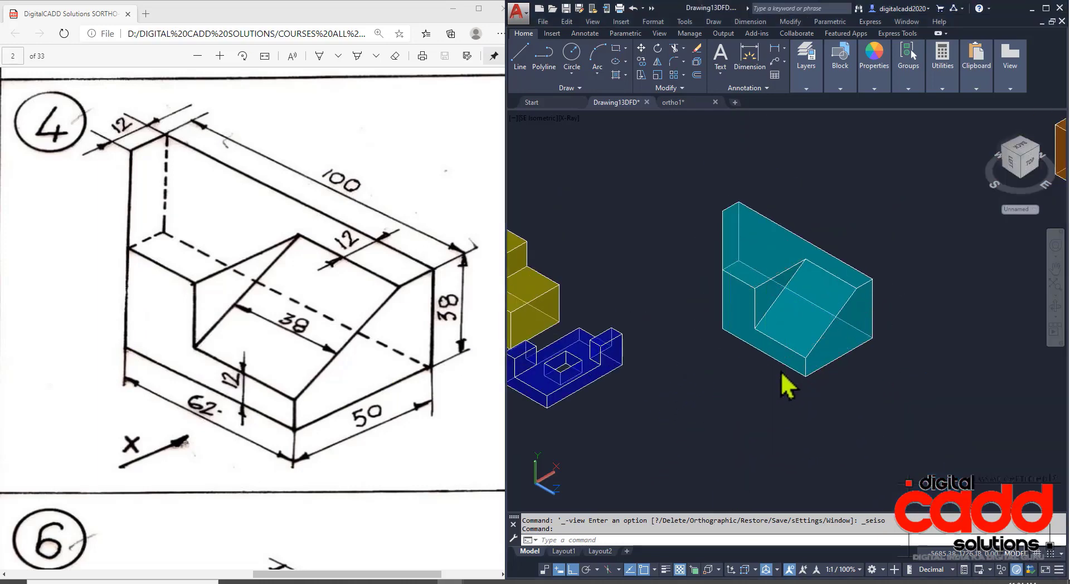
pyautogui.keyDown('shift'); pyautogui.moveTo(783, 383); pyautogui.dragTo(814, 375, button='middle'); pyautogui.keyUp('shift')
pyautogui.scroll(5, 653, 316)
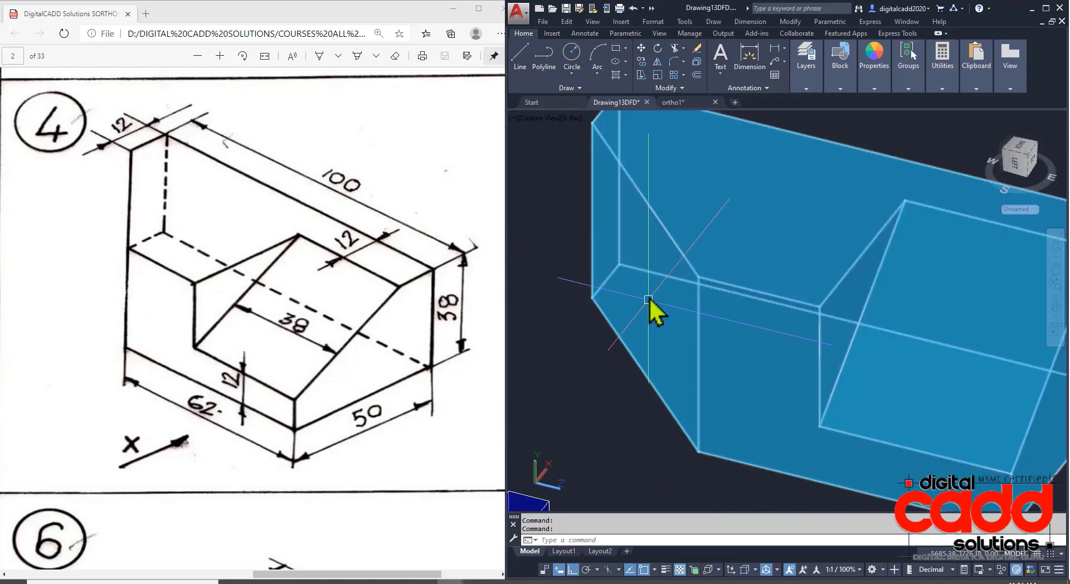
pyautogui.scroll(-3, 655, 309)
pyautogui.scroll(-4, 834, 348)
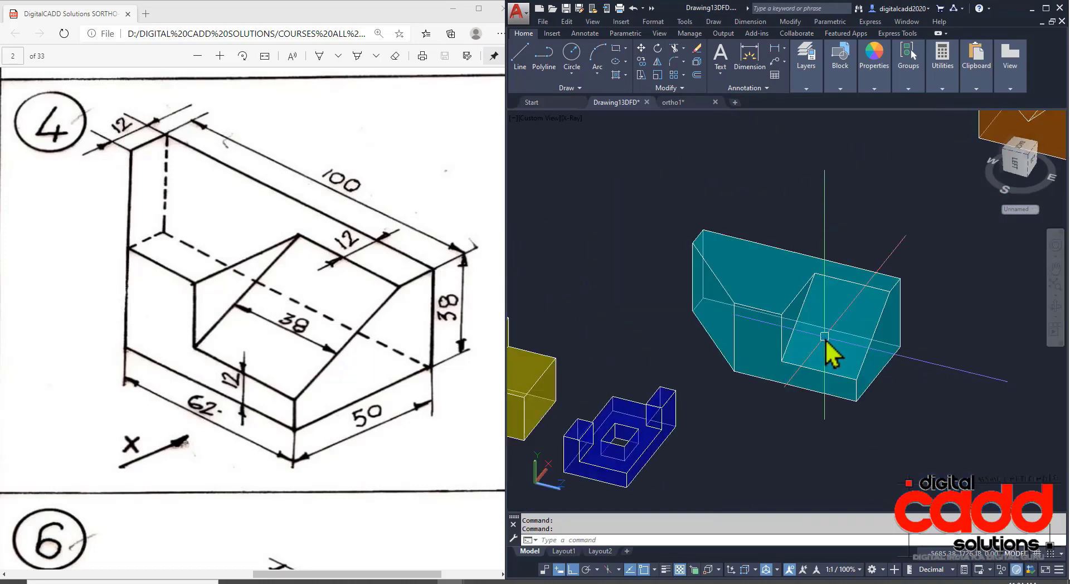
pyautogui.moveTo(869, 379); pyautogui.dragTo(582, 424, button='middle')
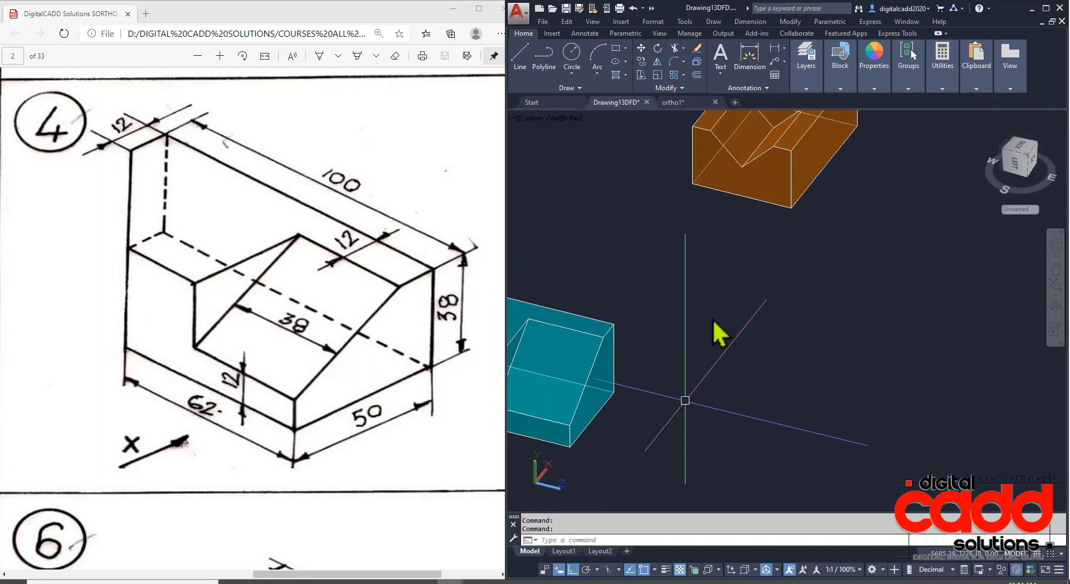
# Step: Show the model in Top view and enlarge the three cyan exercise 4 solids
pyautogui.click(538, 118)
pyautogui.click(556, 160)
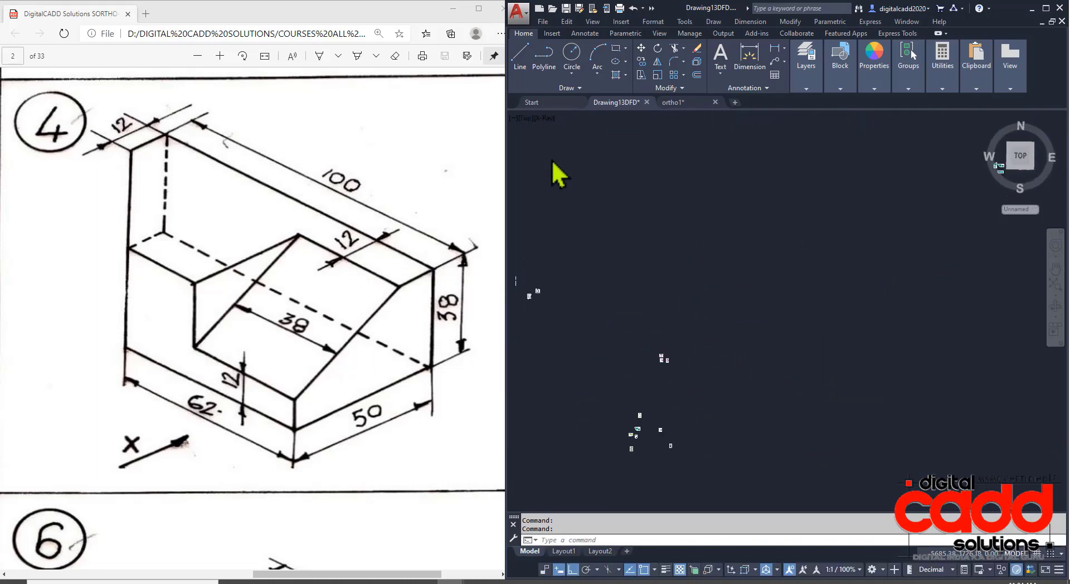
pyautogui.scroll(5, 628, 372)
pyautogui.scroll(-5, 617, 310)
pyautogui.moveTo(607, 316); pyautogui.dragTo(827, 364, button='middle')
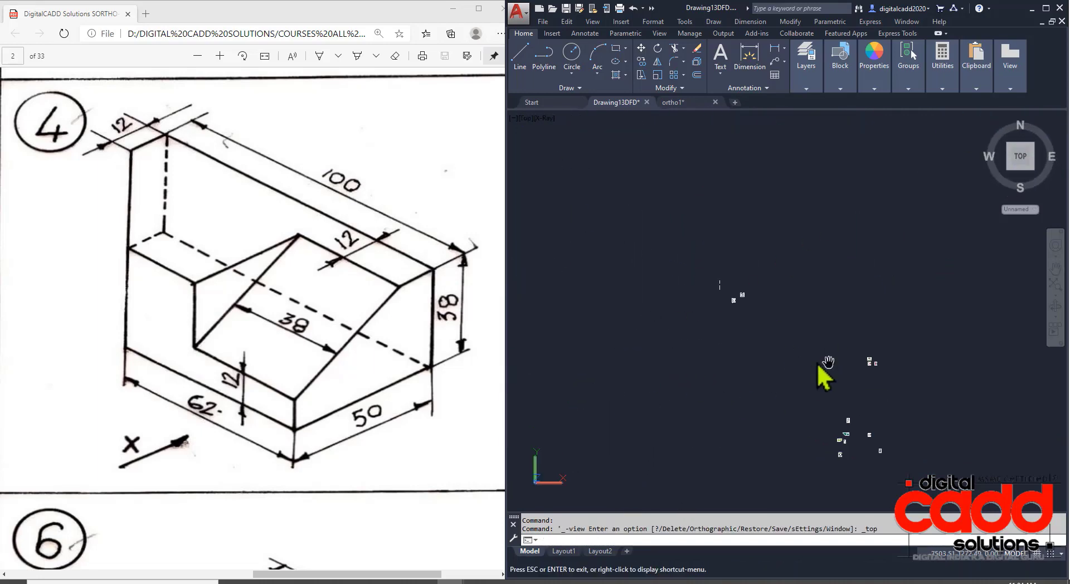
pyautogui.scroll(6, 727, 287)
pyautogui.scroll(-7, 673, 238)
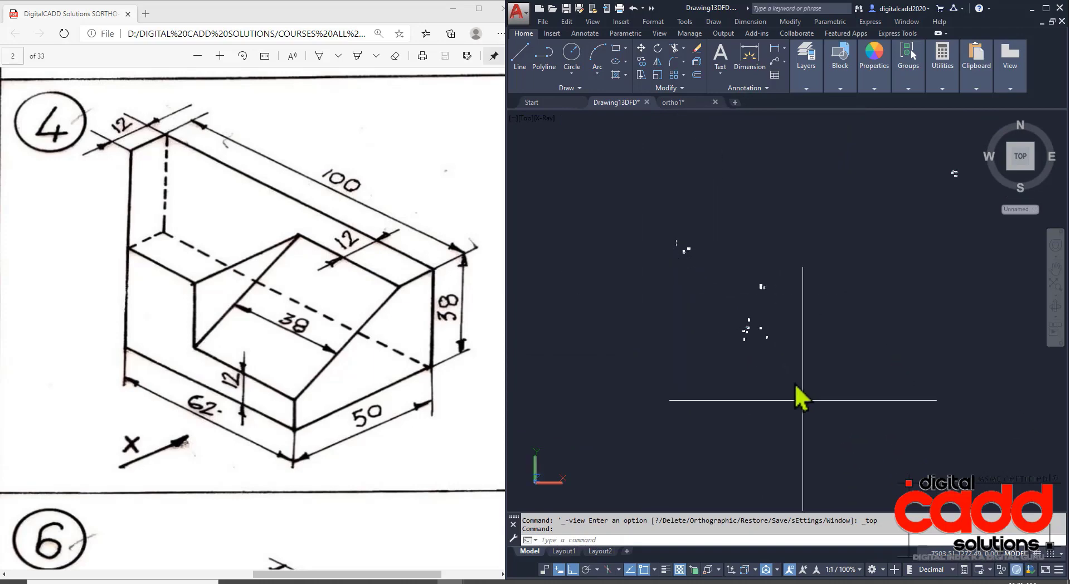
pyautogui.scroll(3, 802, 398)
pyautogui.moveTo(815, 225)
pyautogui.mouseDown(button='middle')
pyautogui.moveTo(575, 363)
pyautogui.moveTo(468, 442)
pyautogui.mouseUp(button='middle')
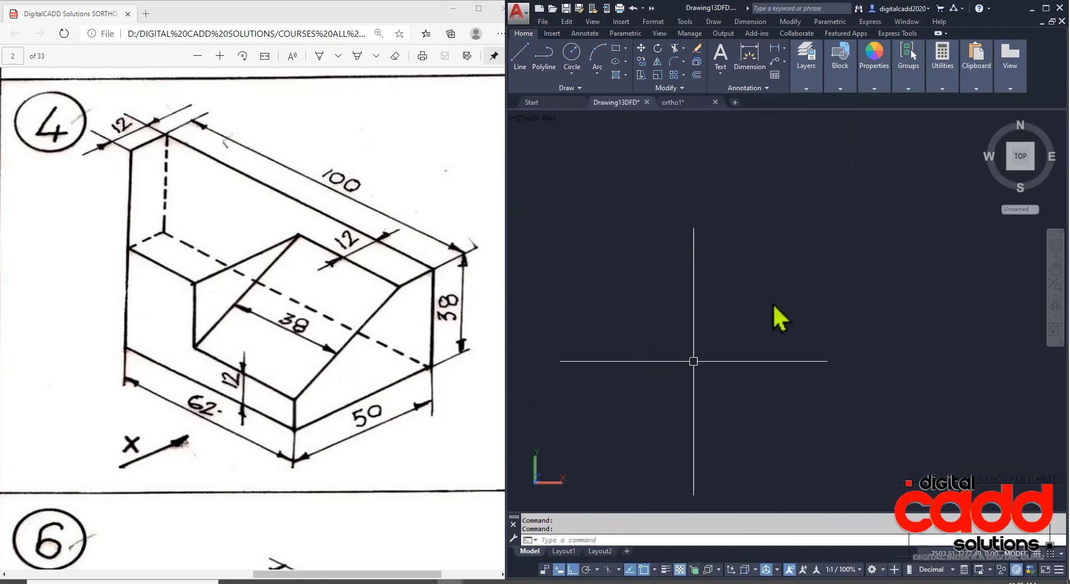
pyautogui.scroll(-4, 781, 293)
pyautogui.moveTo(886, 237); pyautogui.dragTo(727, 415, button='middle')
pyautogui.scroll(10, 721, 348)
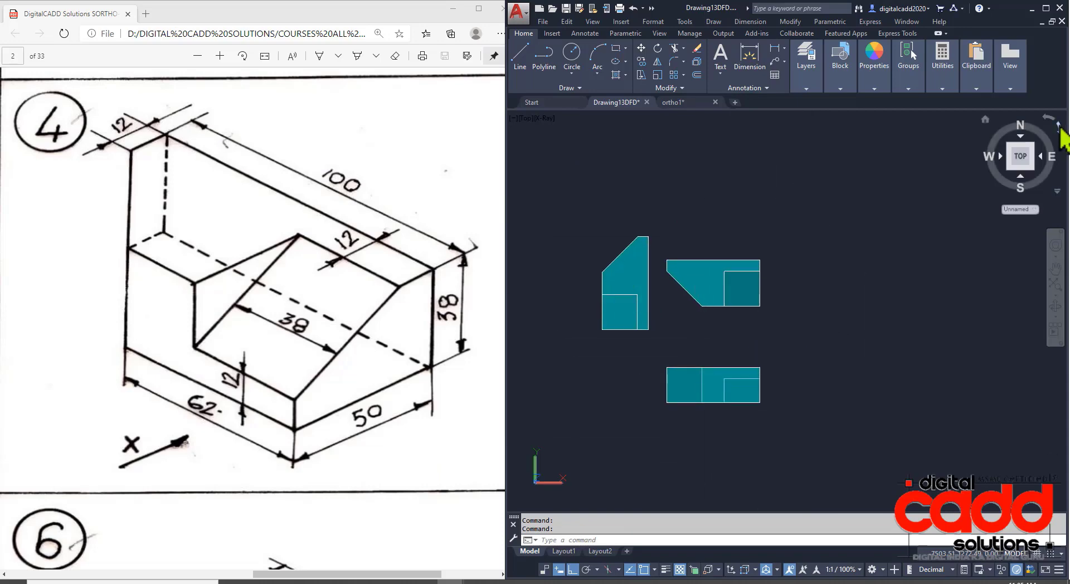
# Step: Try turning the Top view in 90-degree steps to orient the three cyan solids like the orthographic layout
pyautogui.click(1059, 127)
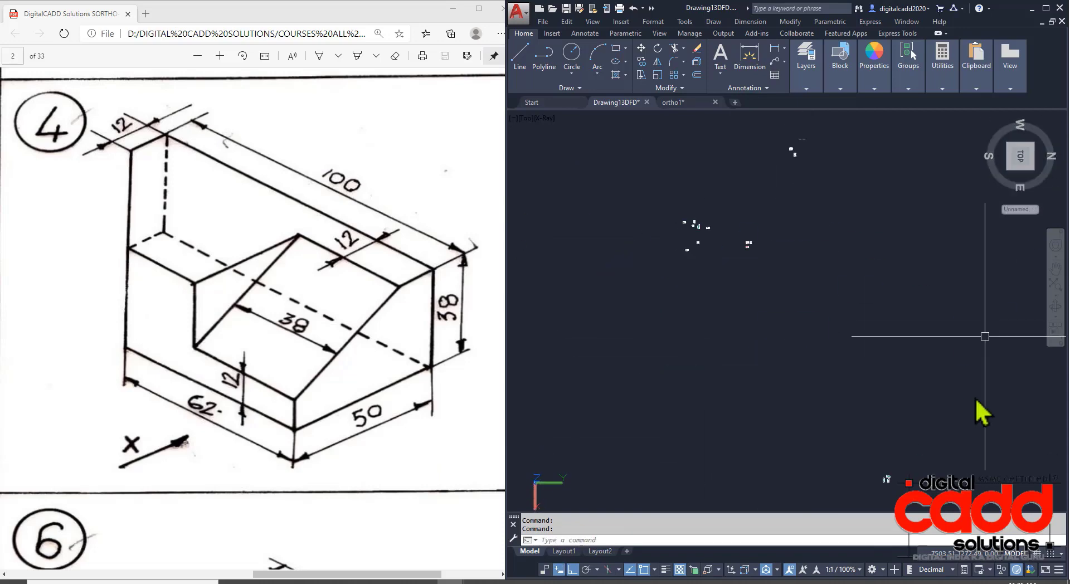
pyautogui.scroll(5, 912, 463)
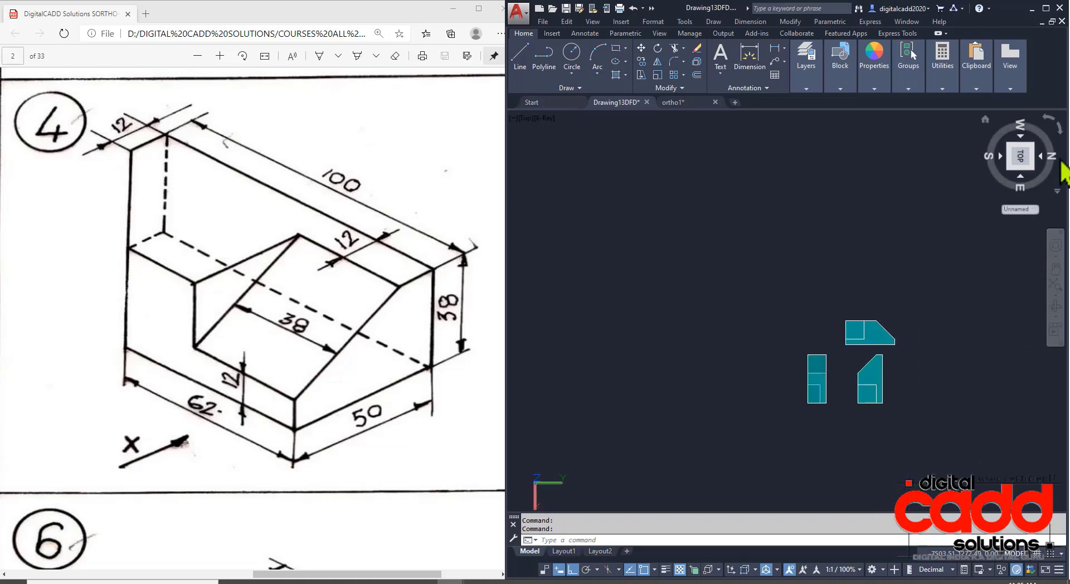
pyautogui.click(1059, 128)
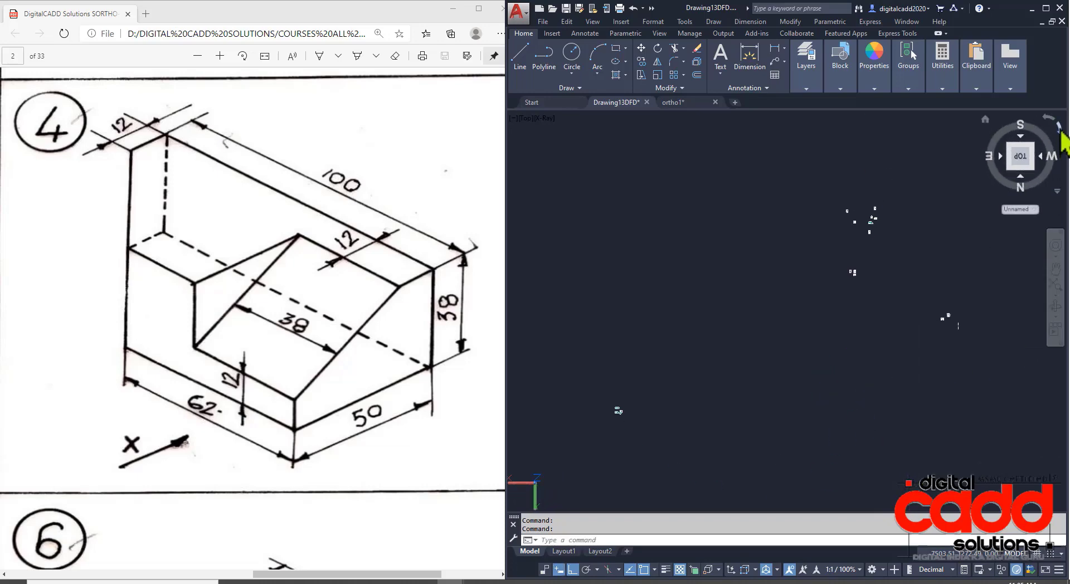
pyautogui.click(1050, 123)
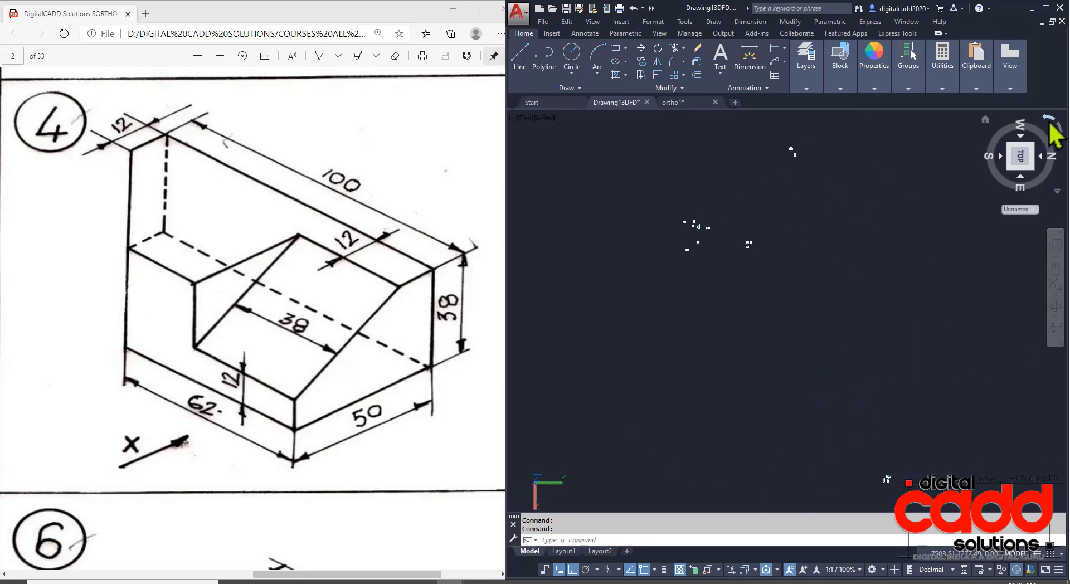
pyautogui.click(1051, 124)
pyautogui.click(1051, 124)
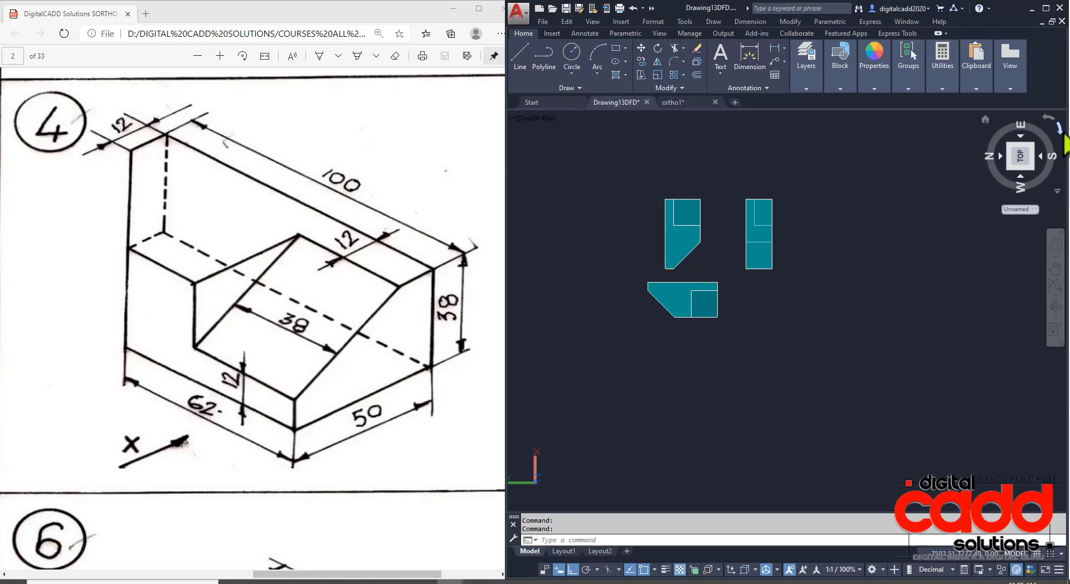
pyautogui.click(1049, 120)
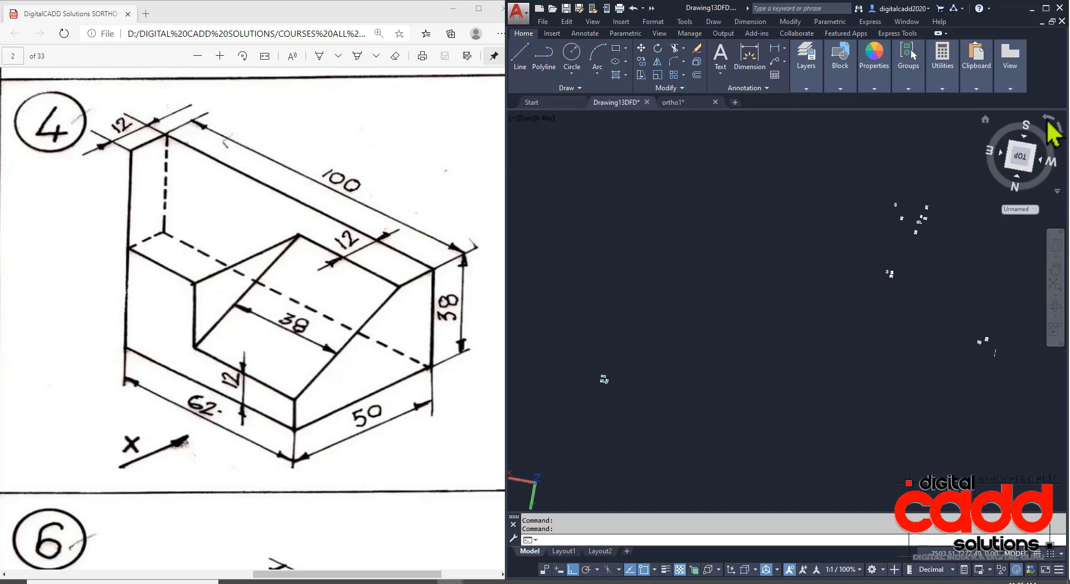
pyautogui.scroll(5, 638, 356)
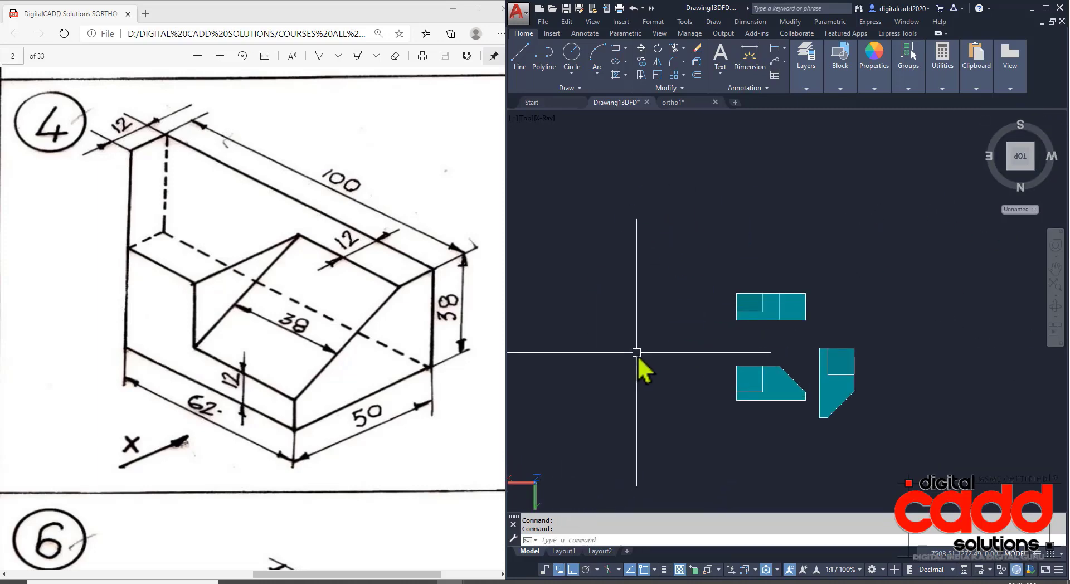
pyautogui.click(1061, 129)
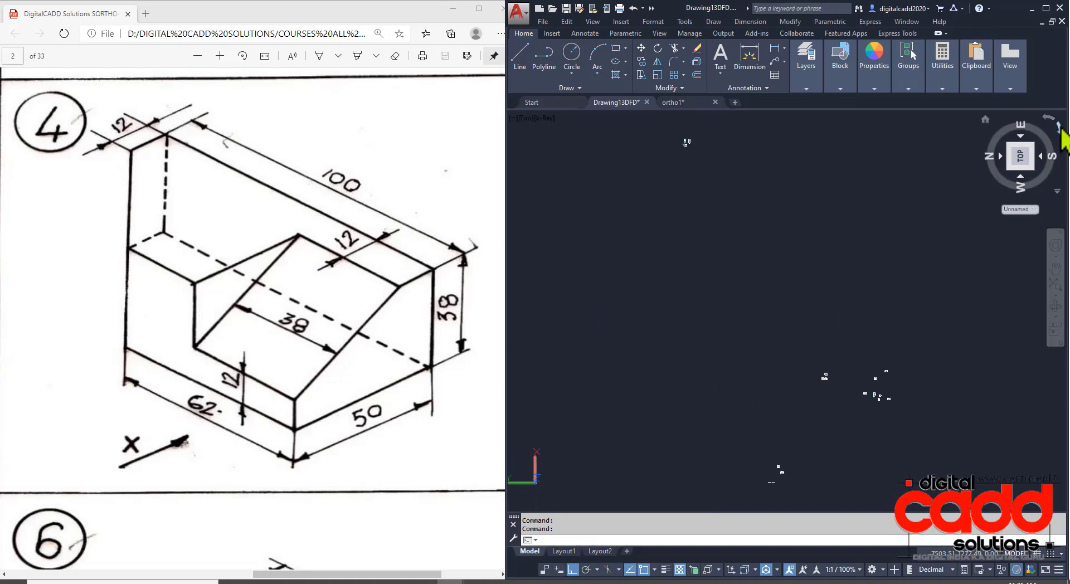
pyautogui.click(1061, 129)
pyautogui.click(1059, 128)
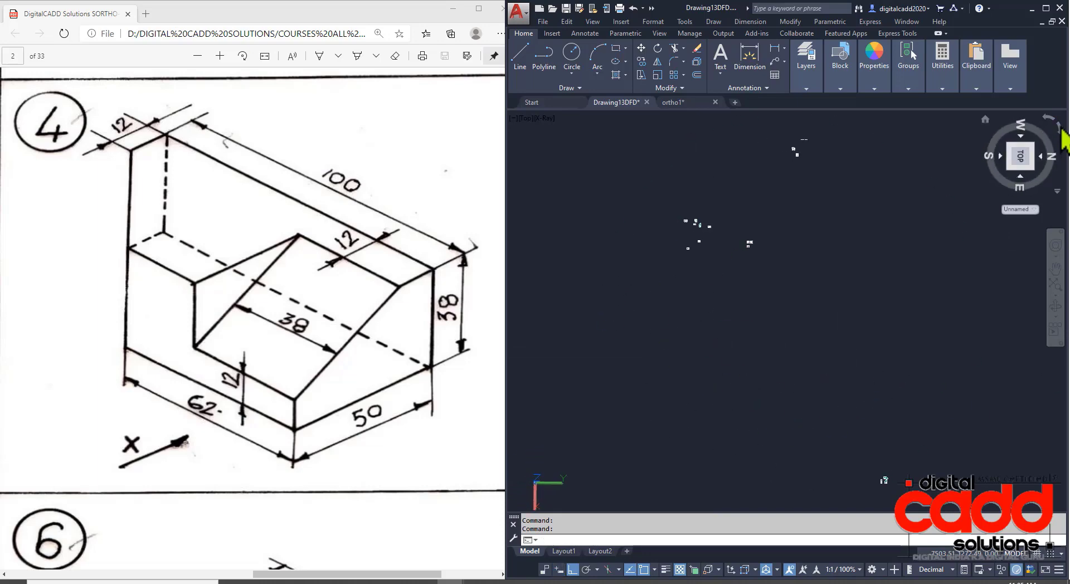
pyautogui.click(1059, 128)
pyautogui.scroll(8, 626, 353)
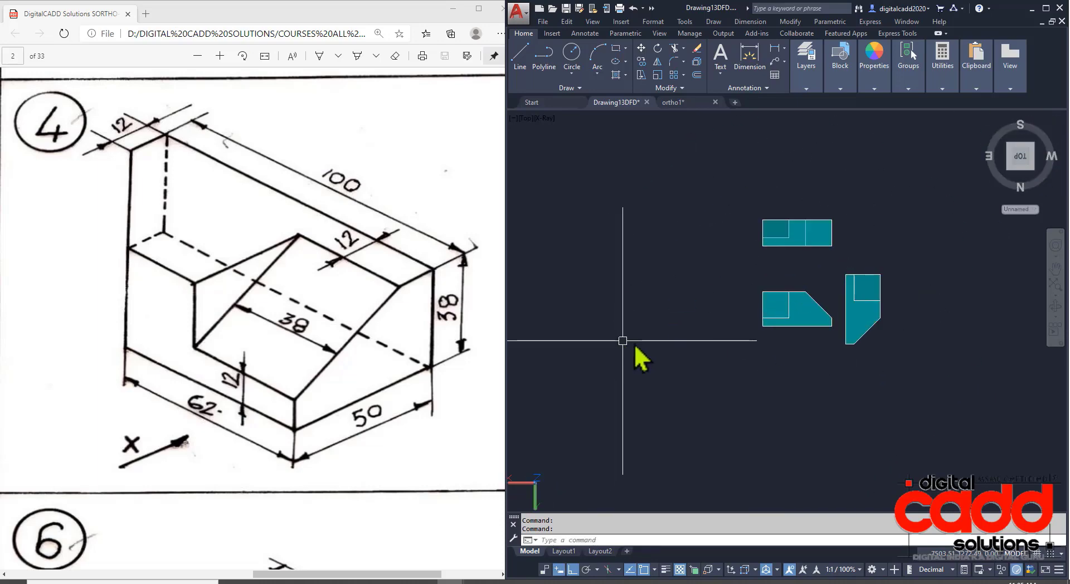
# Step: Restore the SE Isometric view and enlarge the three cyan exercise 4 solids
pyautogui.click(529, 122)
pyautogui.click(555, 233)
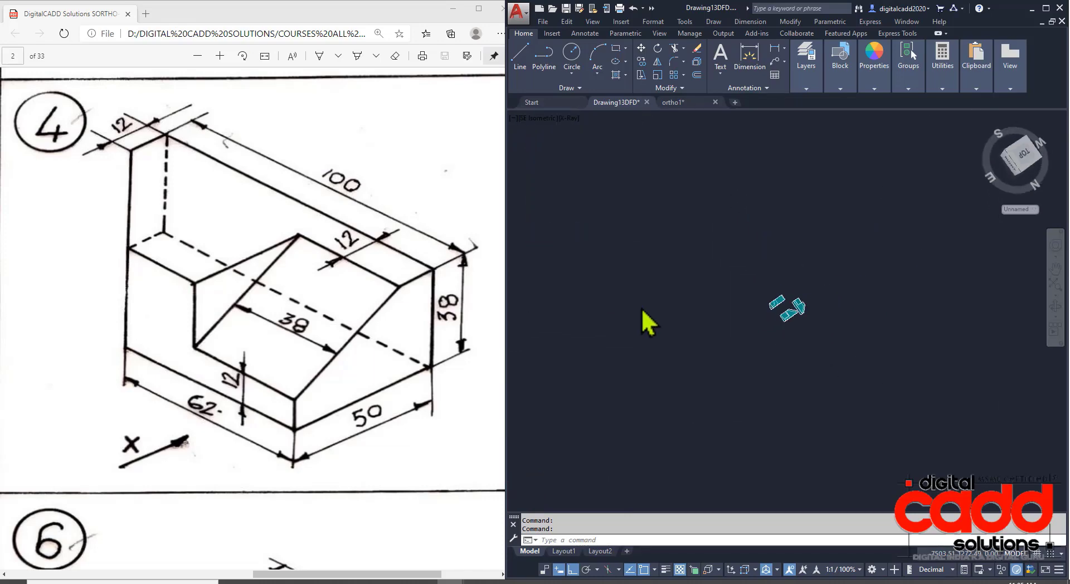
pyautogui.click(537, 119)
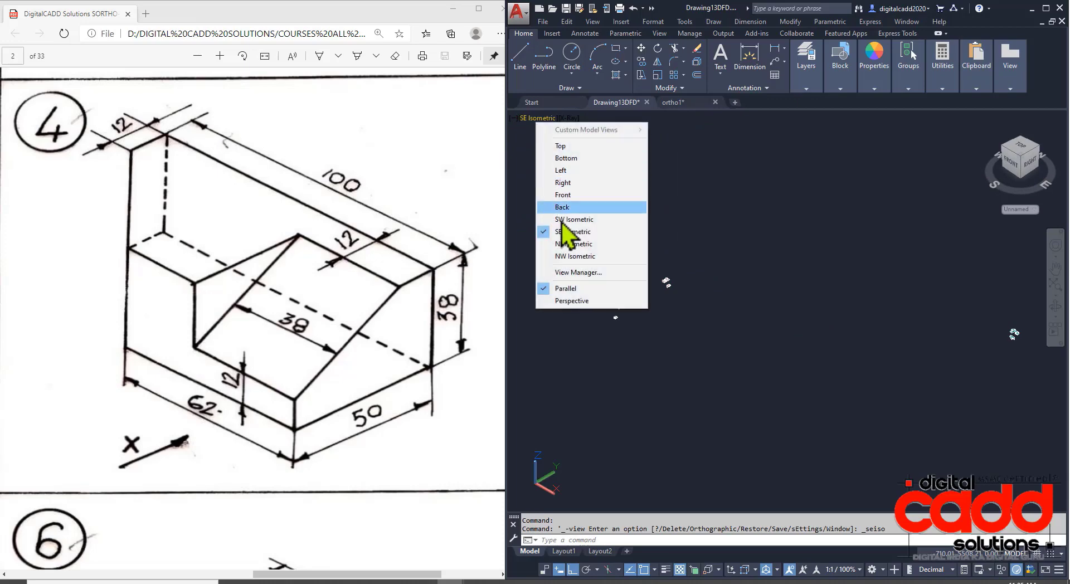
pyautogui.click(572, 234)
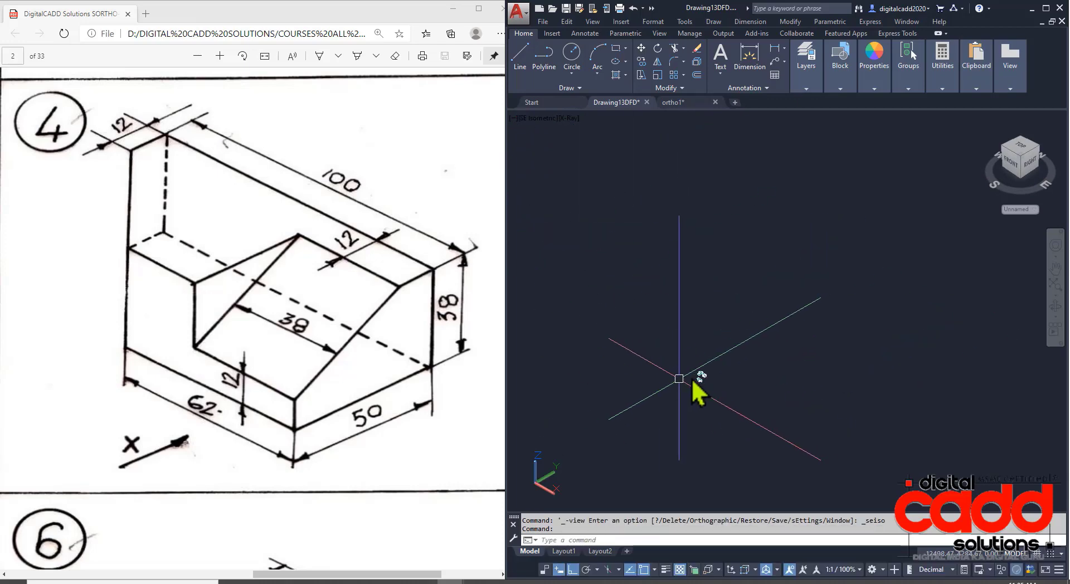
pyautogui.scroll(5, 705, 382)
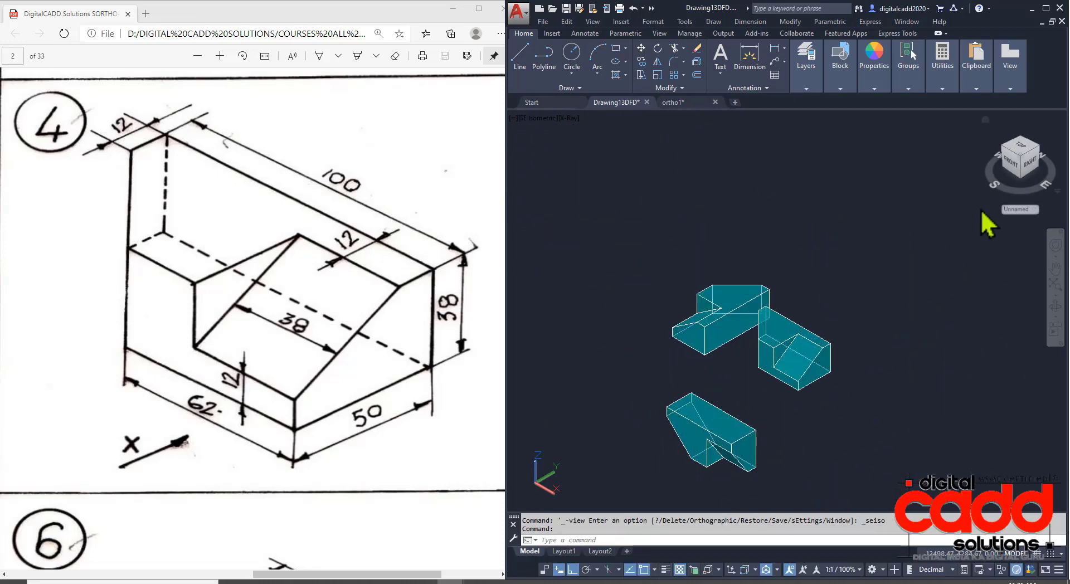
# Step: Show the three cyan solids in Front view and centre the enlarged views beside the sketch to compare their edges
pyautogui.click(1008, 163)
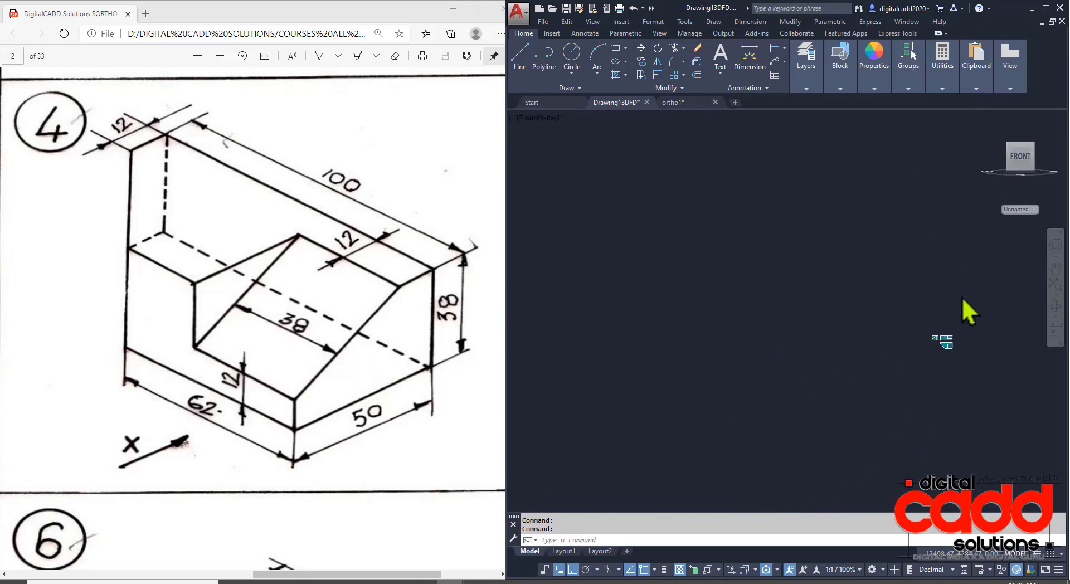
pyautogui.scroll(5, 973, 345)
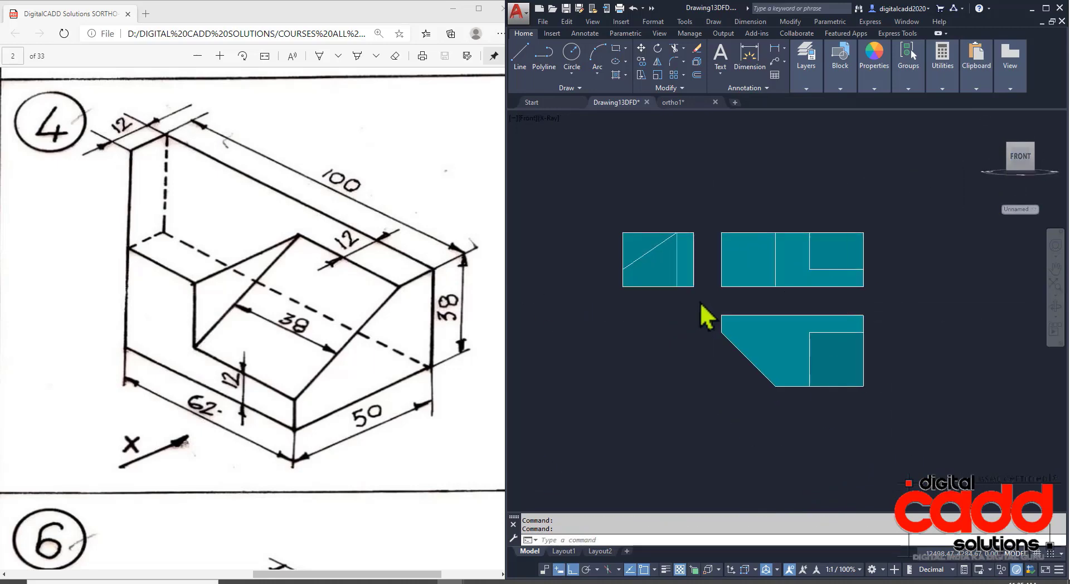
pyautogui.scroll(3, 714, 396)
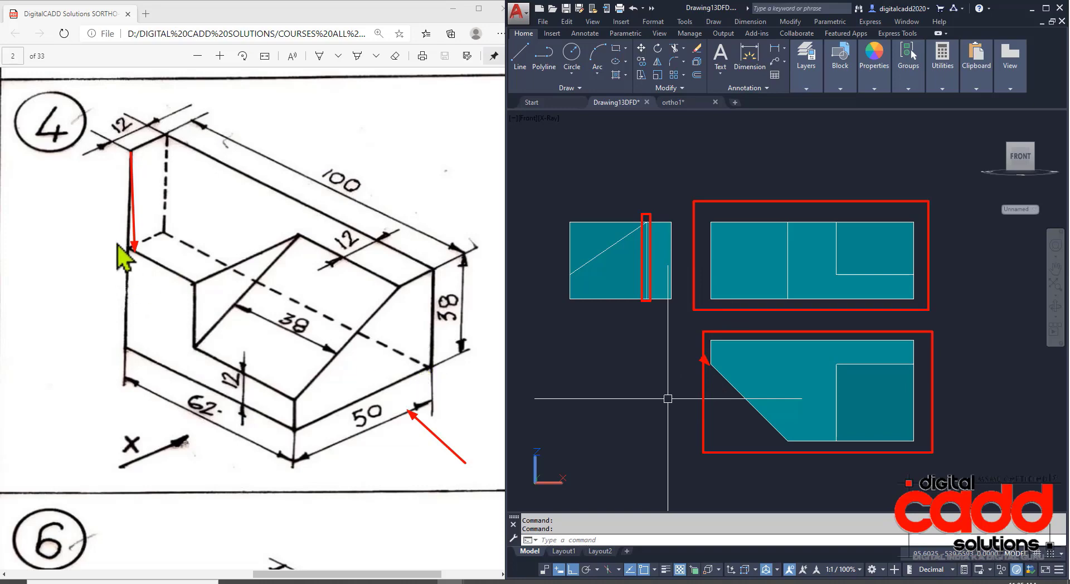
pyautogui.moveTo(43, 162); pyautogui.dragTo(109, 207)
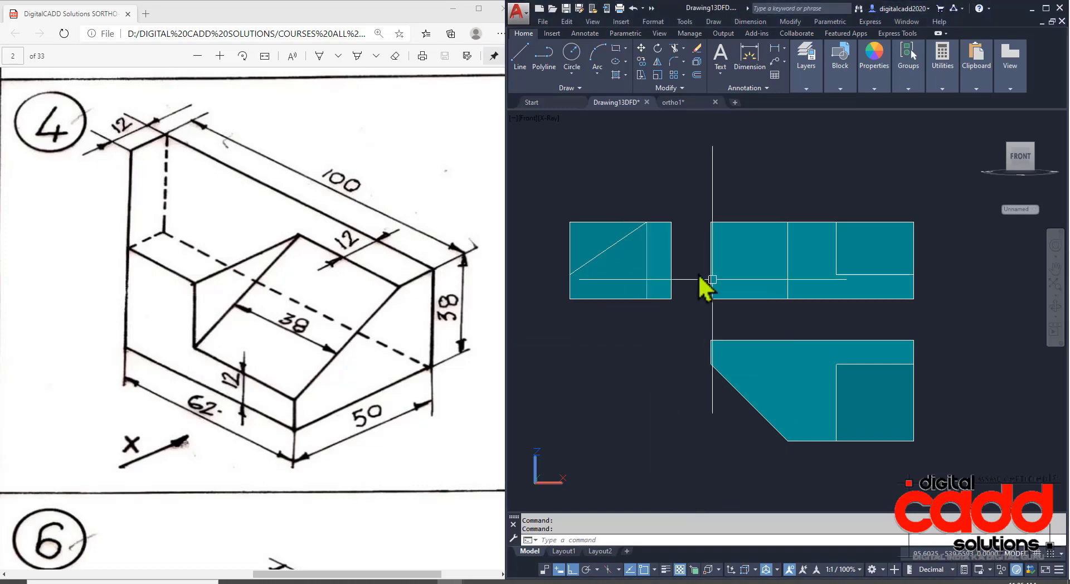
pyautogui.middleClick(714, 397)
pyautogui.moveTo(714, 397); pyautogui.dragTo(681, 372)
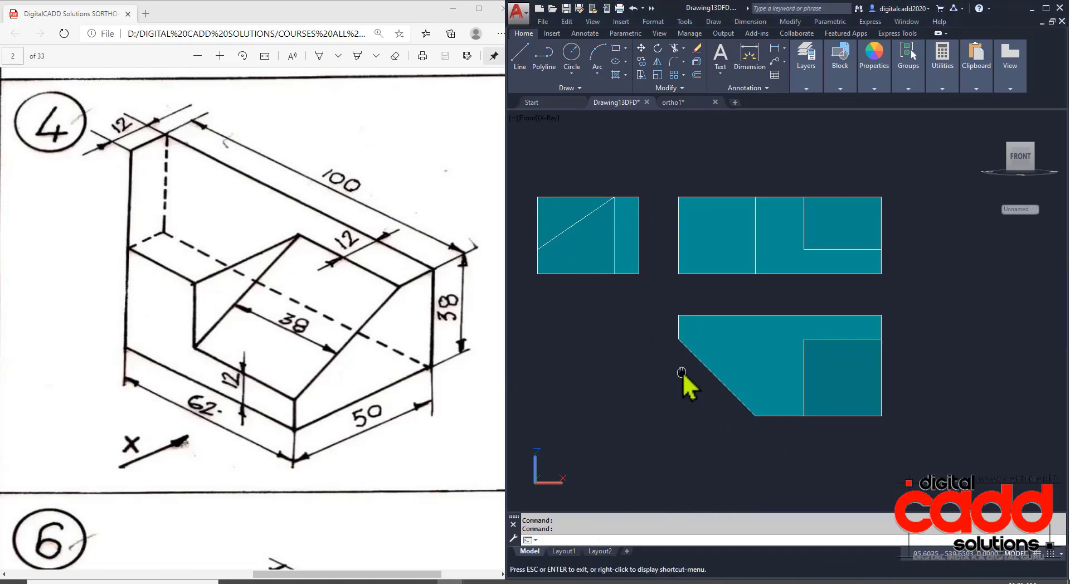
pyautogui.press('Escape')
pyautogui.moveTo(718, 429)
pyautogui.mouseDown(button='middle')
pyautogui.moveTo(734, 376)
pyautogui.moveTo(752, 420)
pyautogui.mouseUp(button='middle')
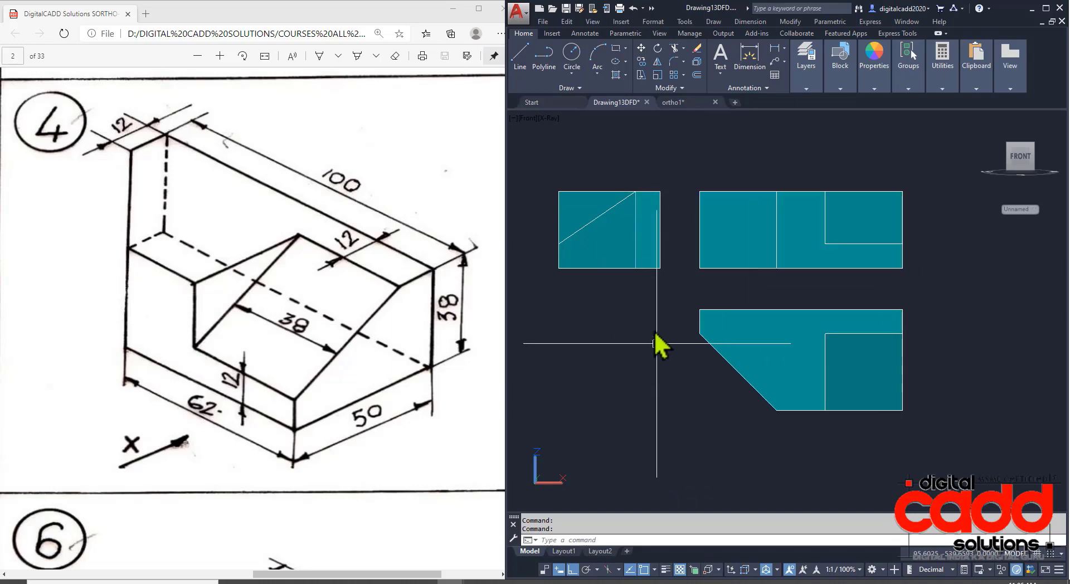
pyautogui.scroll(-5, 653, 323)
pyautogui.scroll(5, 661, 330)
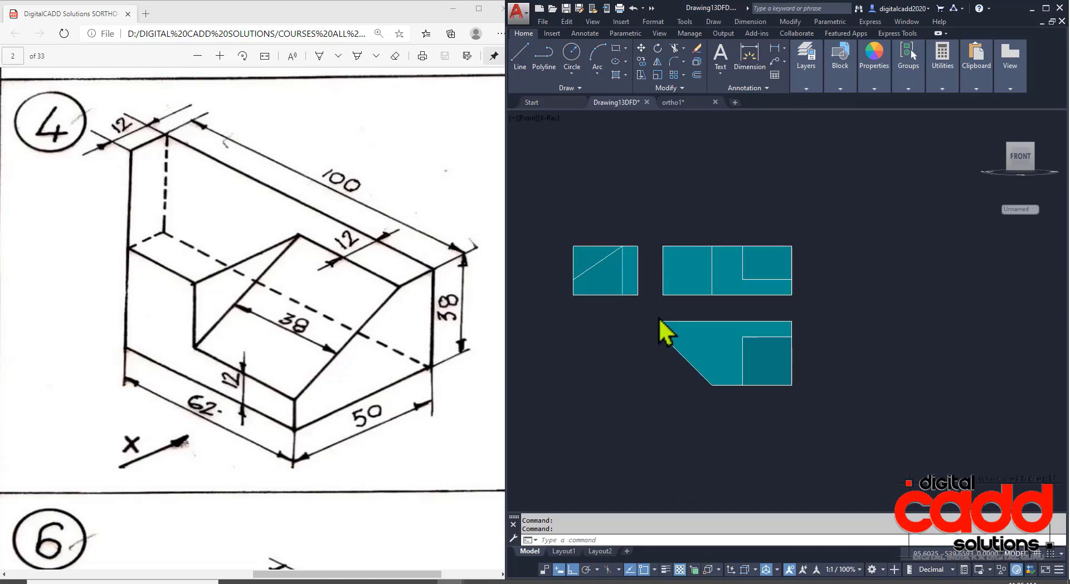
pyautogui.moveTo(662, 329)
pyautogui.mouseDown(button='middle')
pyautogui.moveTo(613, 306)
pyautogui.moveTo(676, 345)
pyautogui.mouseUp(button='middle')
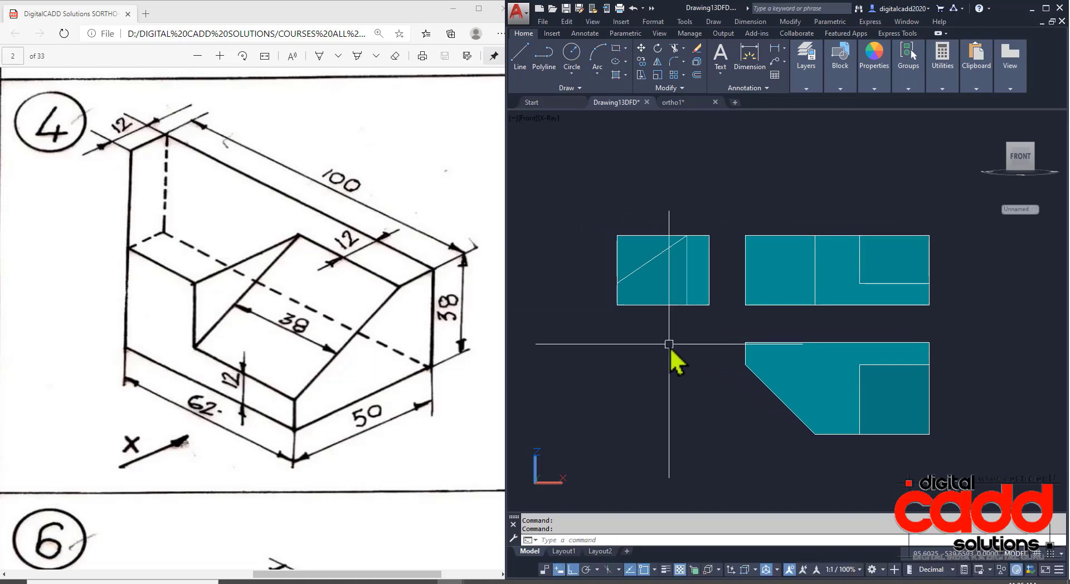
# Step: Apply the Conceptual visual style and match the surfaces in the three orthographic views with those in the exercise 4 sketch
pyautogui.click(554, 119)
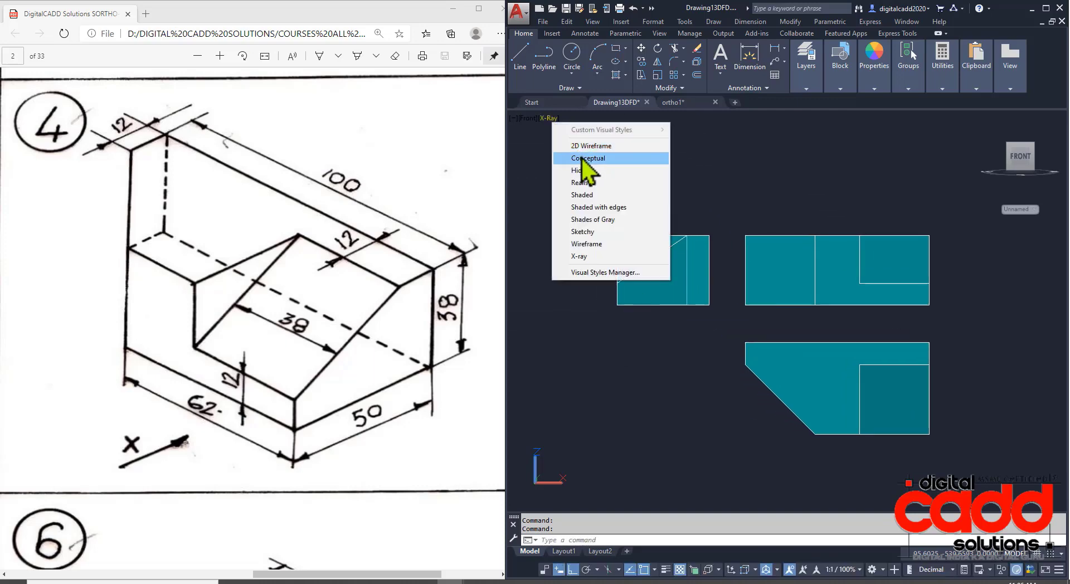
pyautogui.click(582, 160)
pyautogui.moveTo(982, 442); pyautogui.dragTo(901, 438, button='middle')
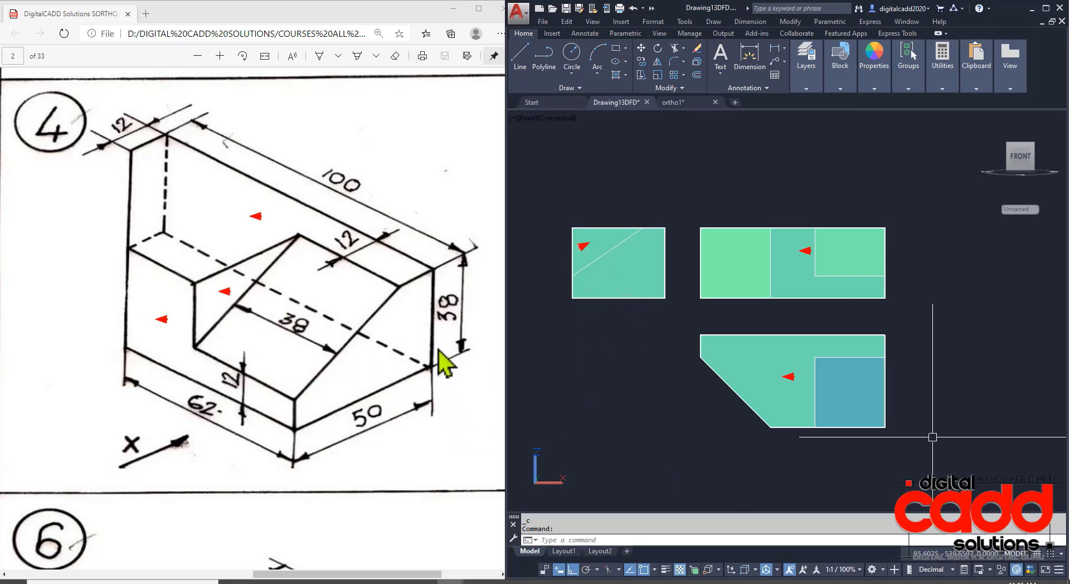
pyautogui.click(643, 265)
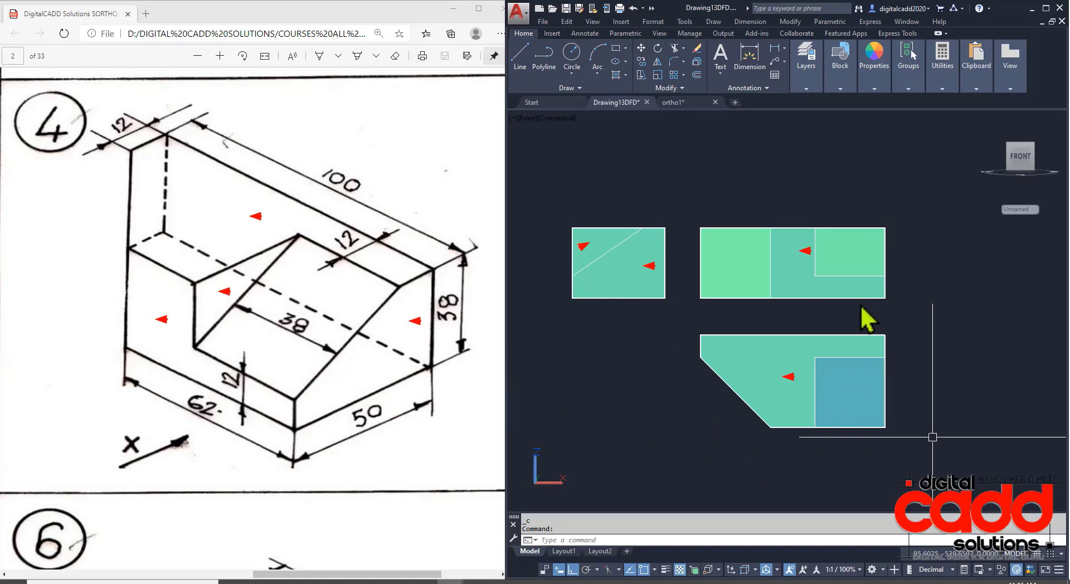
pyautogui.click(357, 291)
pyautogui.click(847, 384)
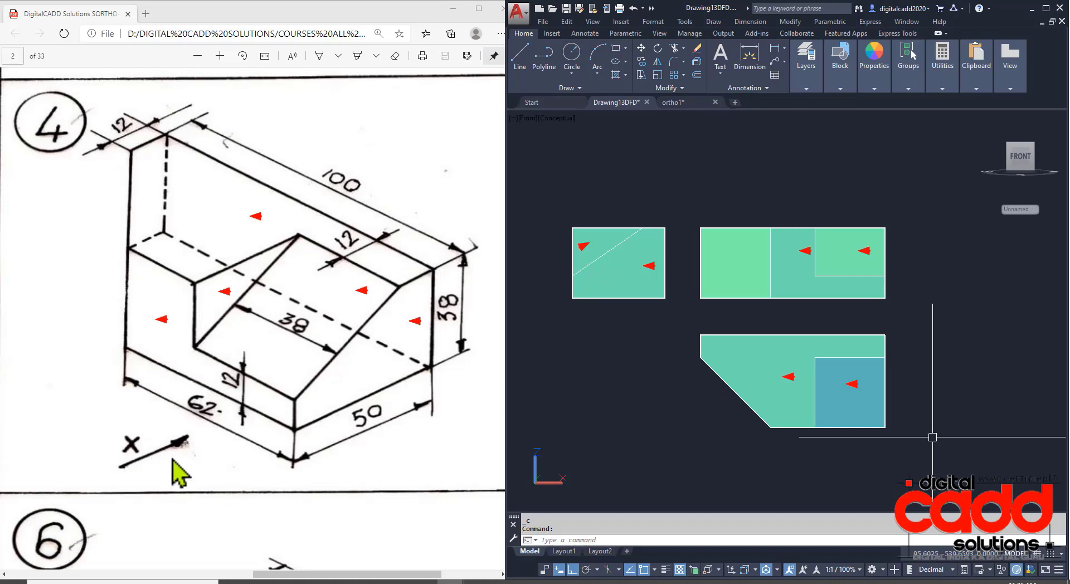
# Step: Compare the viewing directions on the exercise 4 sketch with the three orthographic views of the solid
pyautogui.moveTo(303, 154); pyautogui.dragTo(287, 567)
pyautogui.moveTo(361, 444); pyautogui.dragTo(396, 424)
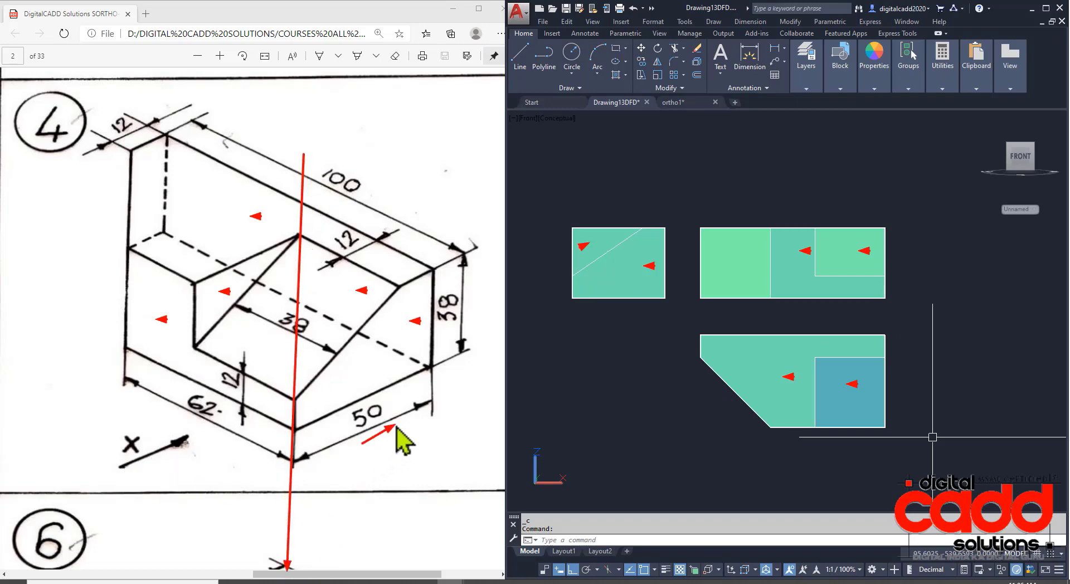
pyautogui.moveTo(252, 469)
pyautogui.mouseDown()
pyautogui.moveTo(141, 441)
pyautogui.moveTo(156, 437)
pyautogui.mouseUp()
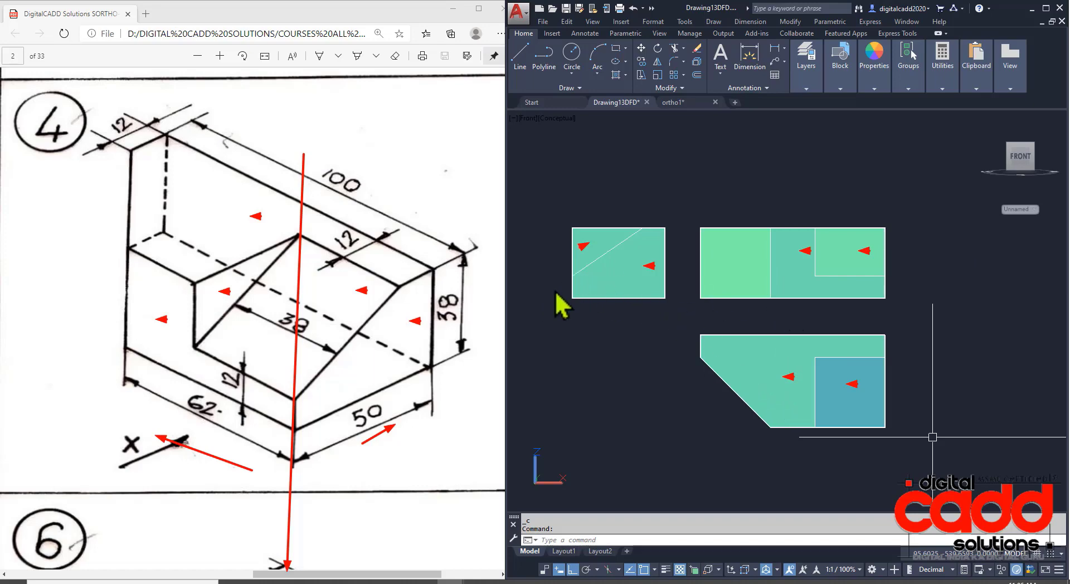
pyautogui.press('Escape')
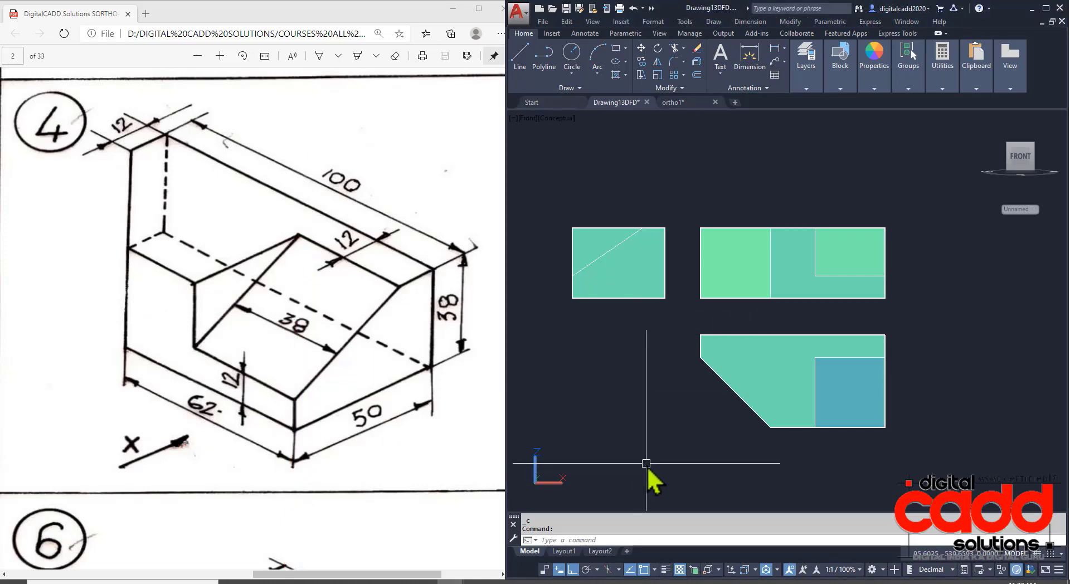
# Step: Switch to the ortho1 drawing and bring the empty area beside the existing orthographic views into view
pyautogui.click(673, 102)
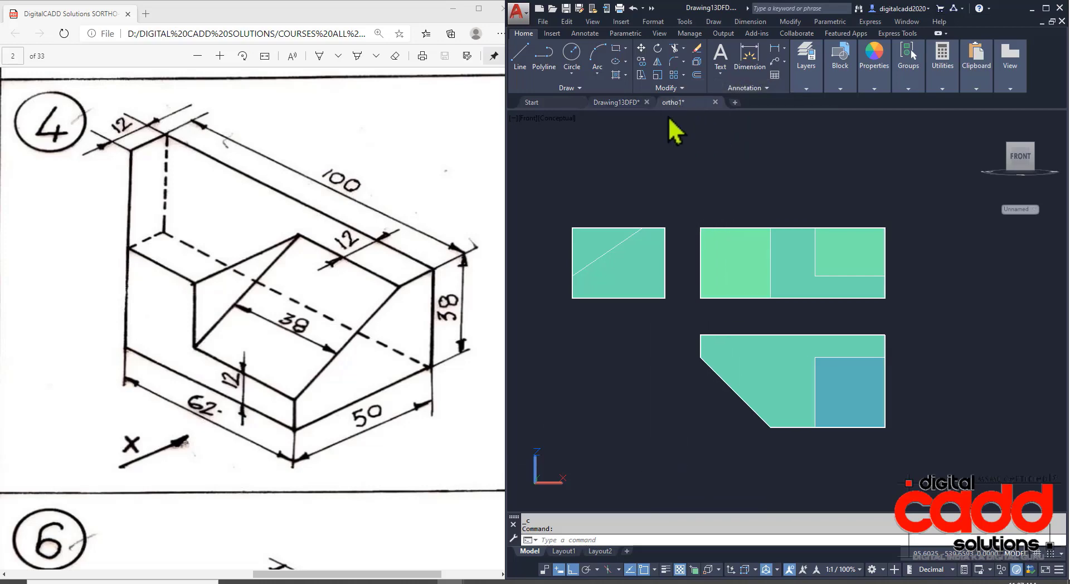
pyautogui.scroll(-4, 699, 287)
pyautogui.scroll(-2, 749, 297)
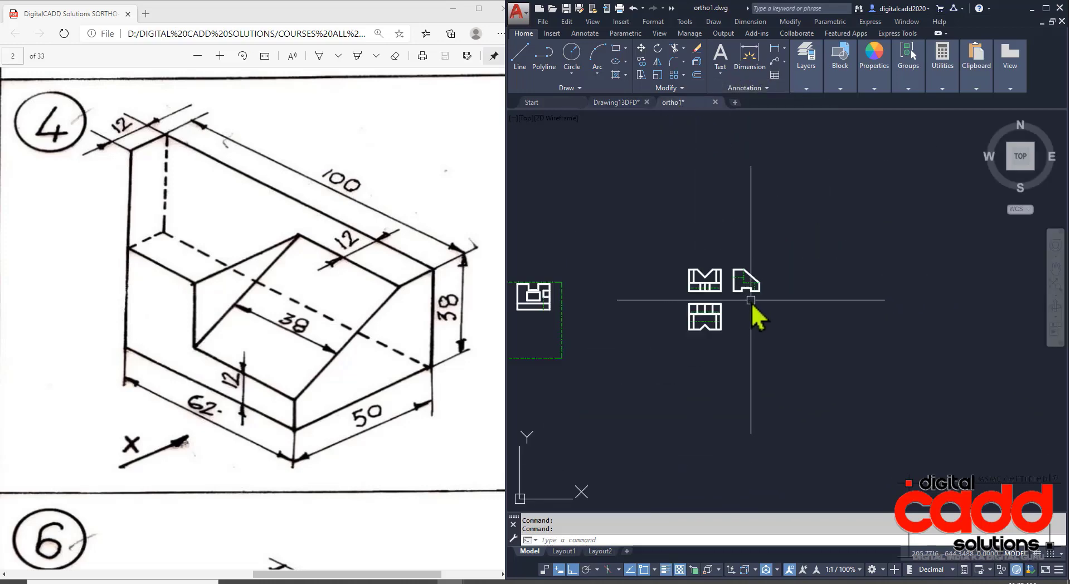
pyautogui.moveTo(860, 298); pyautogui.dragTo(678, 319, button='middle')
pyautogui.scroll(2, 616, 333)
pyautogui.moveTo(652, 352); pyautogui.dragTo(718, 378, button='middle')
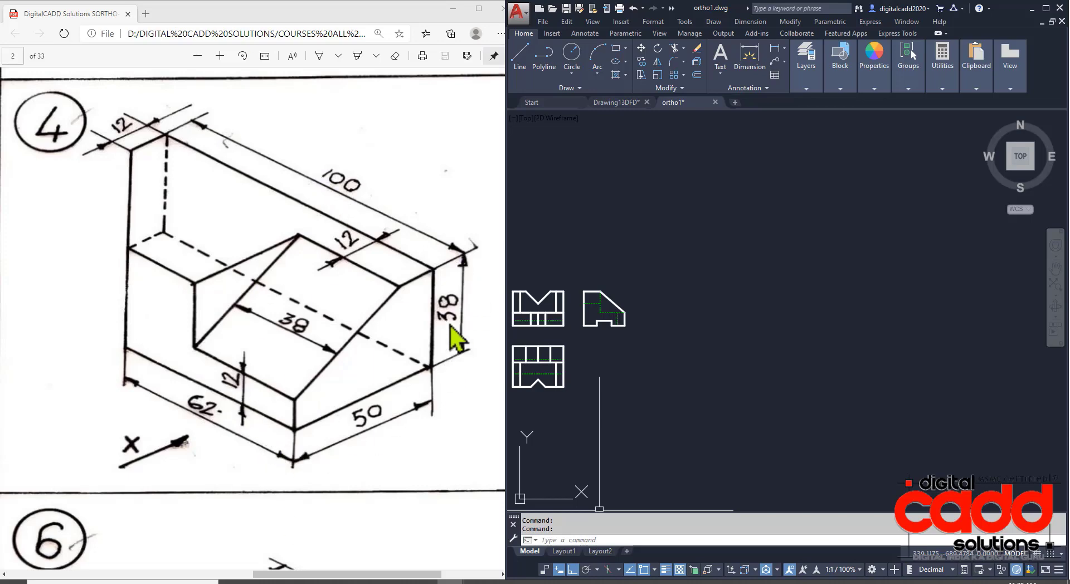
pyautogui.moveTo(875, 83)
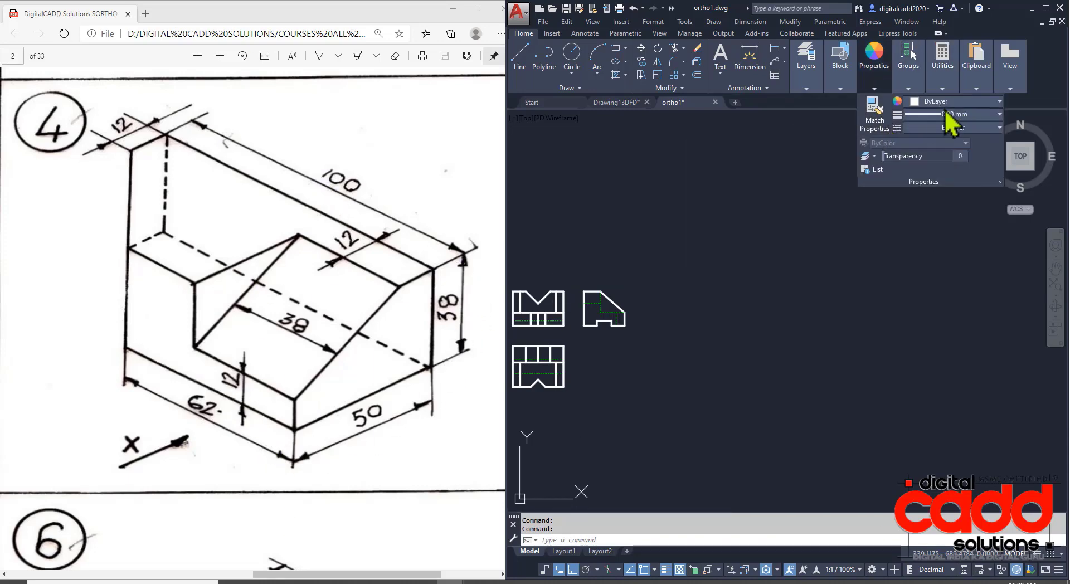
pyautogui.click(755, 312)
pyautogui.moveTo(755, 346); pyautogui.dragTo(733, 375, button='middle')
# Step: Draw a 100 by 38 rectangle in the empty area beside the existing views as the front view outline
pyautogui.click(616, 48)
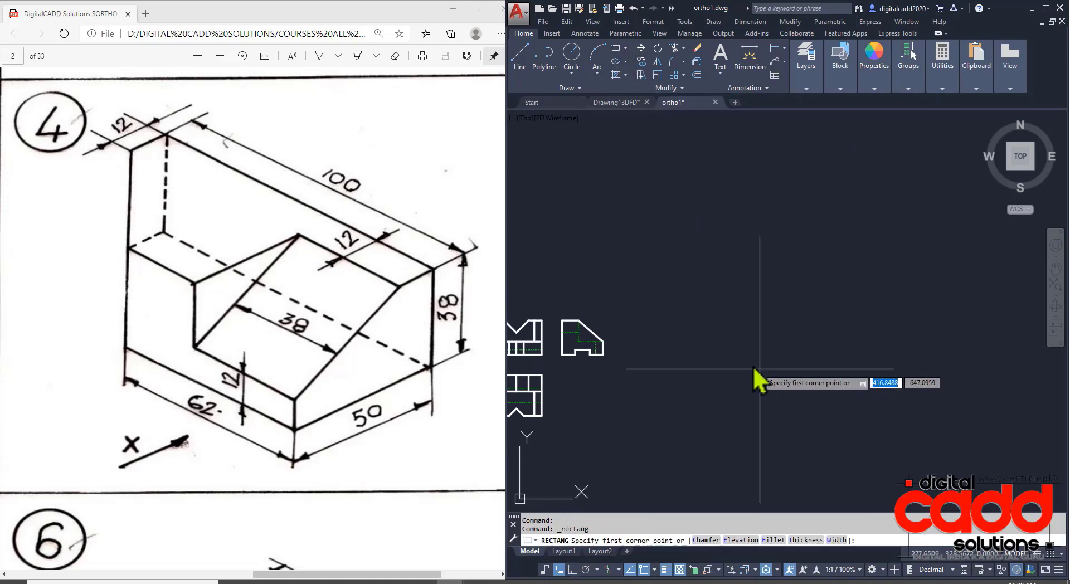
pyautogui.click(752, 363)
pyautogui.write('100')
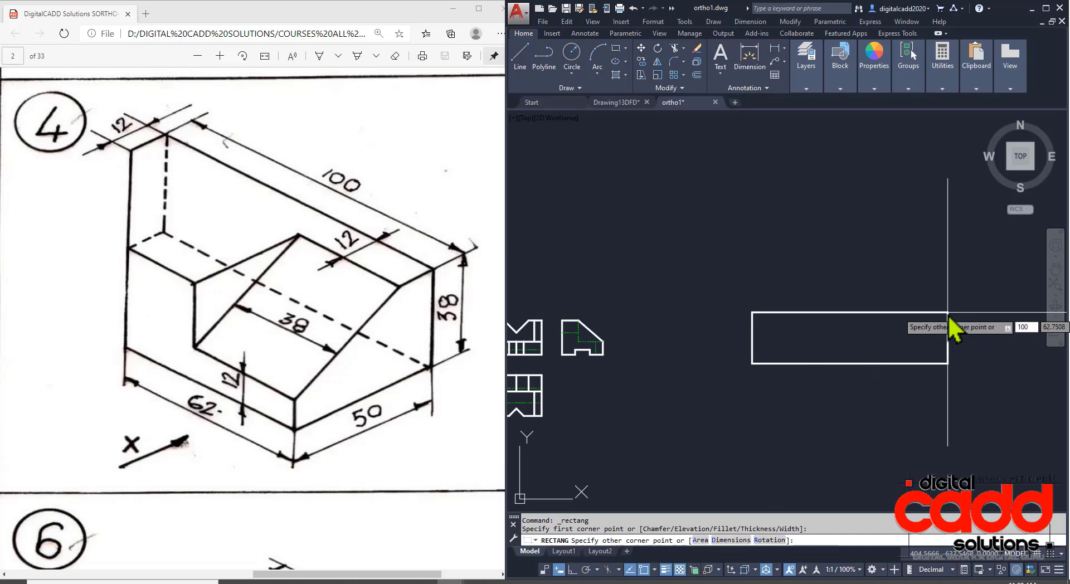
pyautogui.press('Tab')
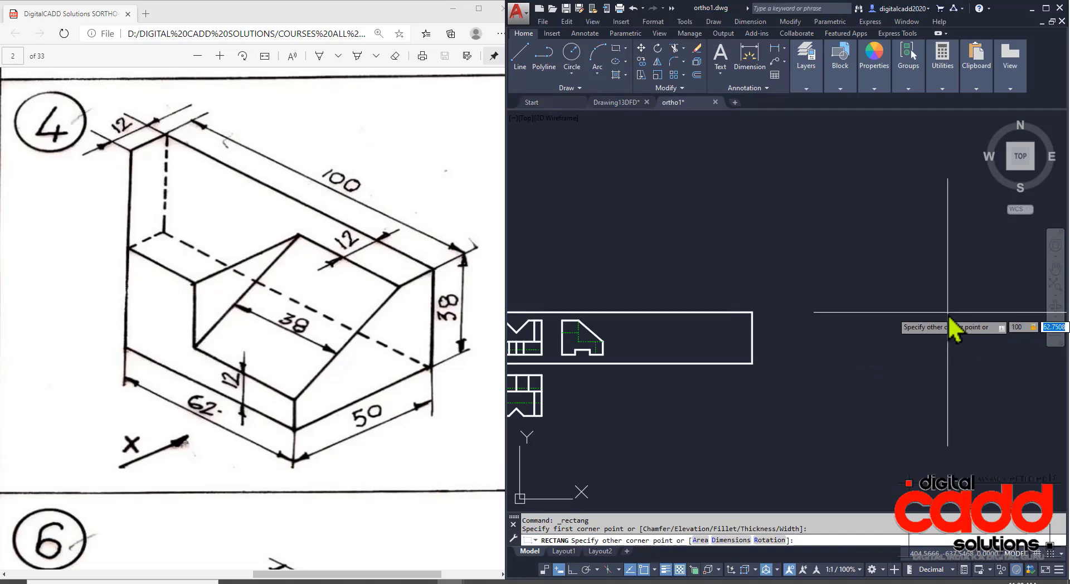
pyautogui.write('38')
pyautogui.press('Return')
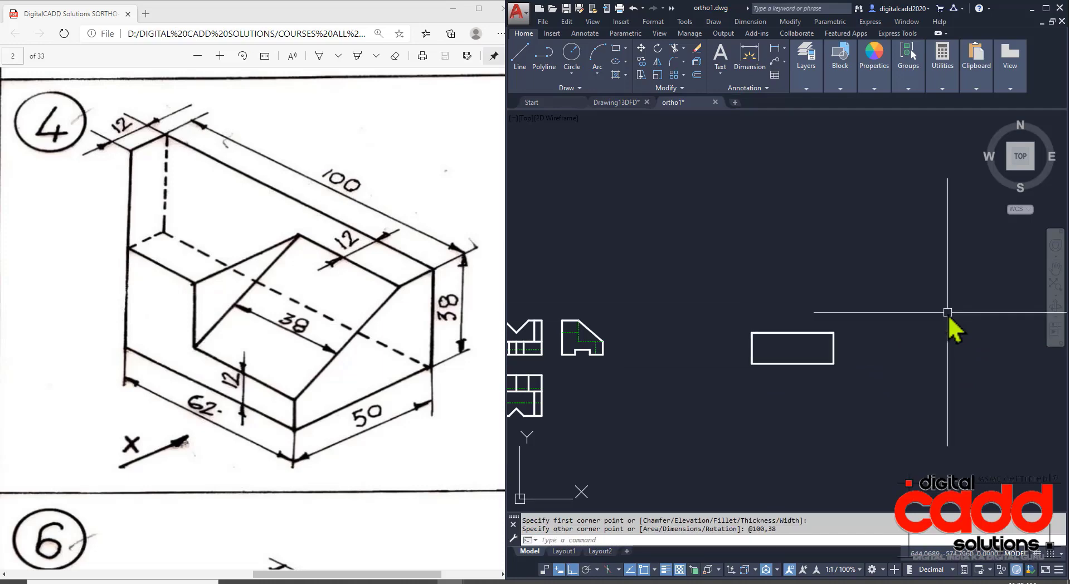
# Step: Explode the front view rectangle into separate lines
pyautogui.scroll(2, 856, 329)
pyautogui.click(758, 373)
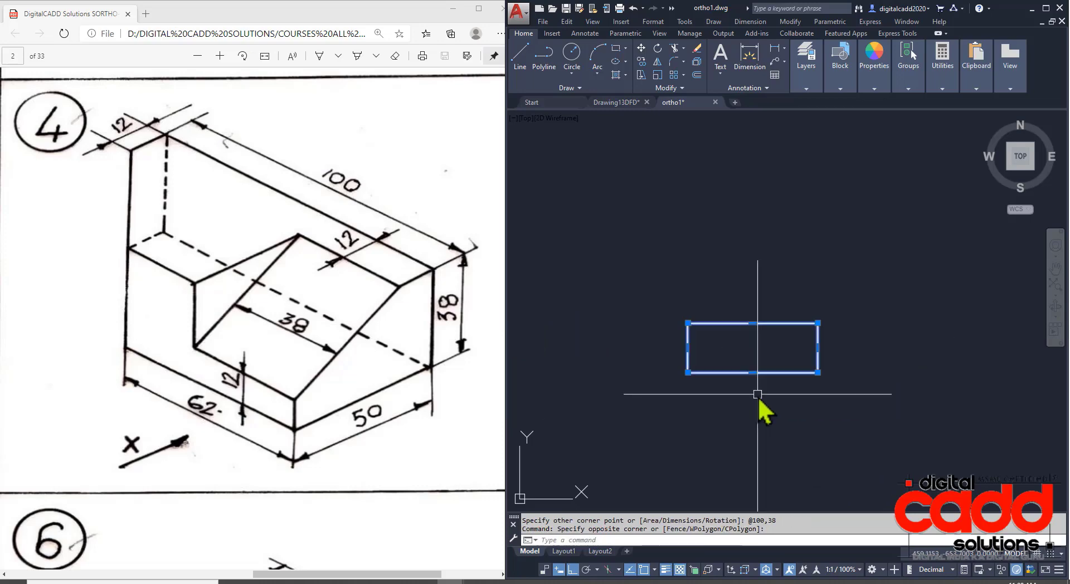
pyautogui.click(782, 385)
pyautogui.press('Return')
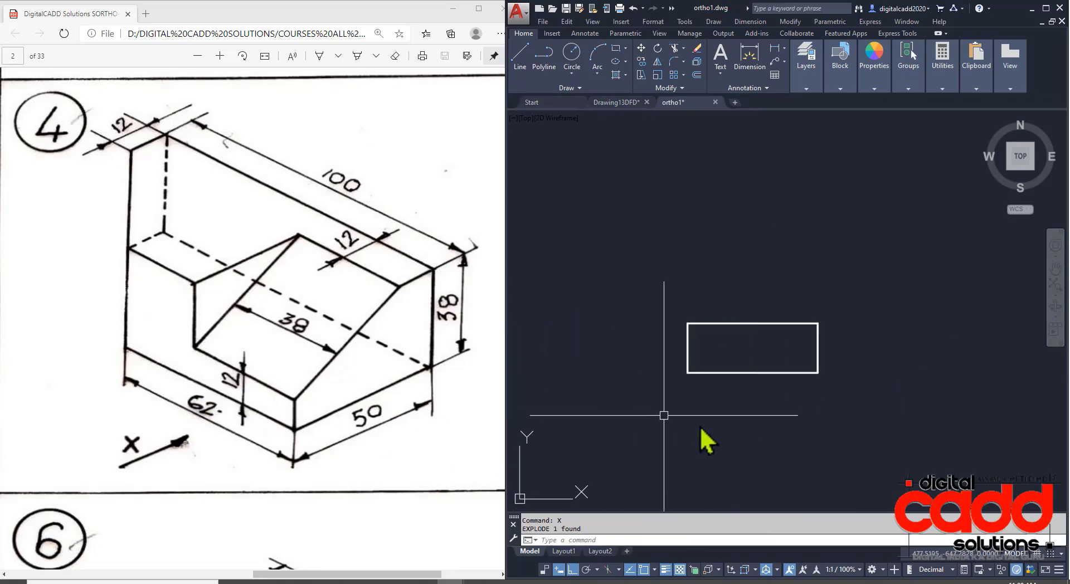
# Step: Offset the front view's right edge 62 inward to the left
pyautogui.write('o')
pyautogui.press('Return')
pyautogui.write('62')
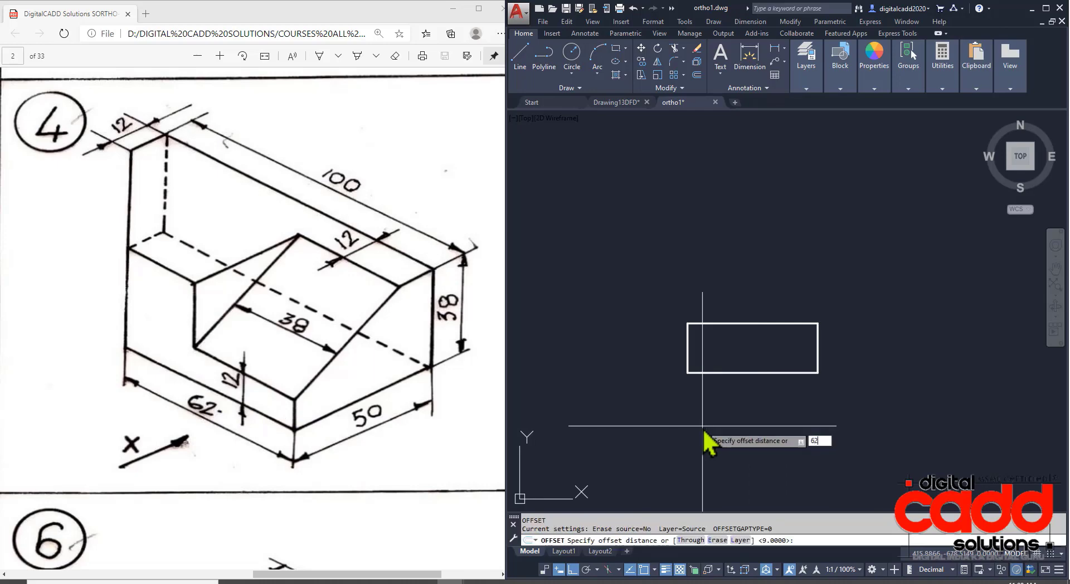
pyautogui.press('Return')
pyautogui.click(818, 358)
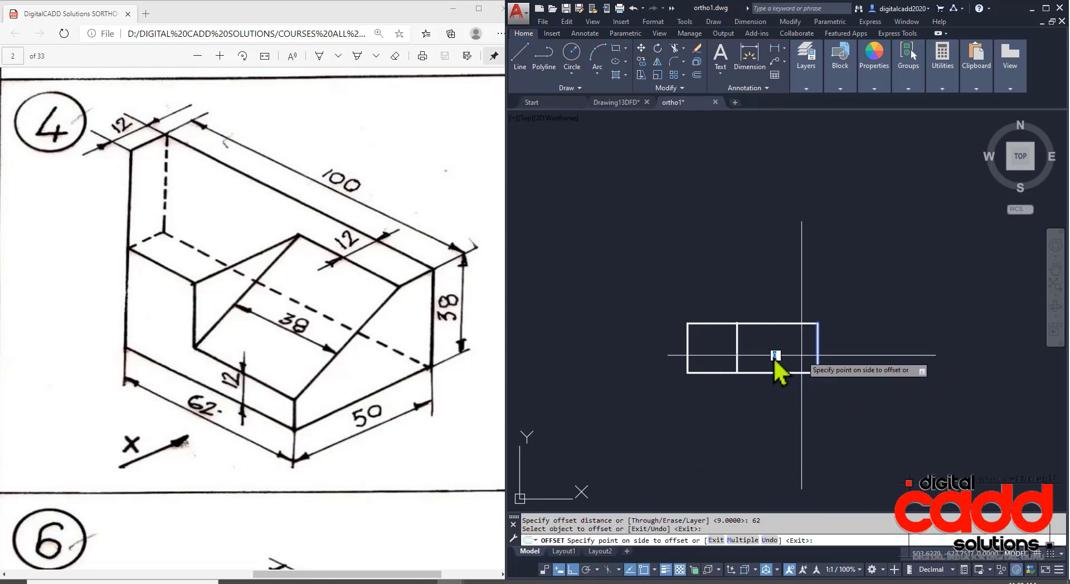
pyautogui.click(750, 362)
pyautogui.press('Return')
pyautogui.moveTo(769, 418); pyautogui.dragTo(755, 442, button='middle')
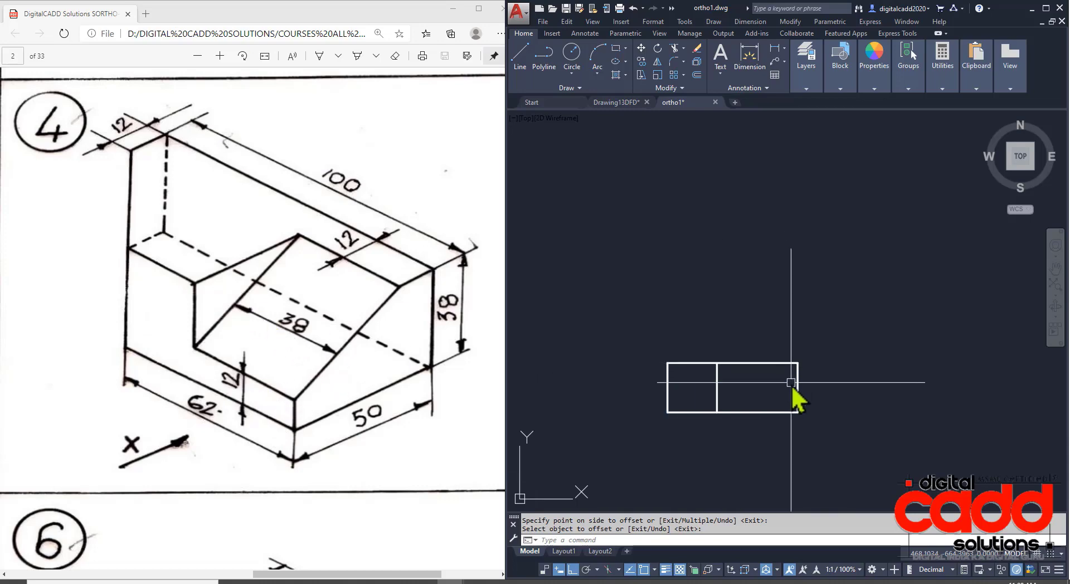
# Step: Offset the front view's bottom edge 12 upward and its right edge 38 to the left
pyautogui.press('Return')
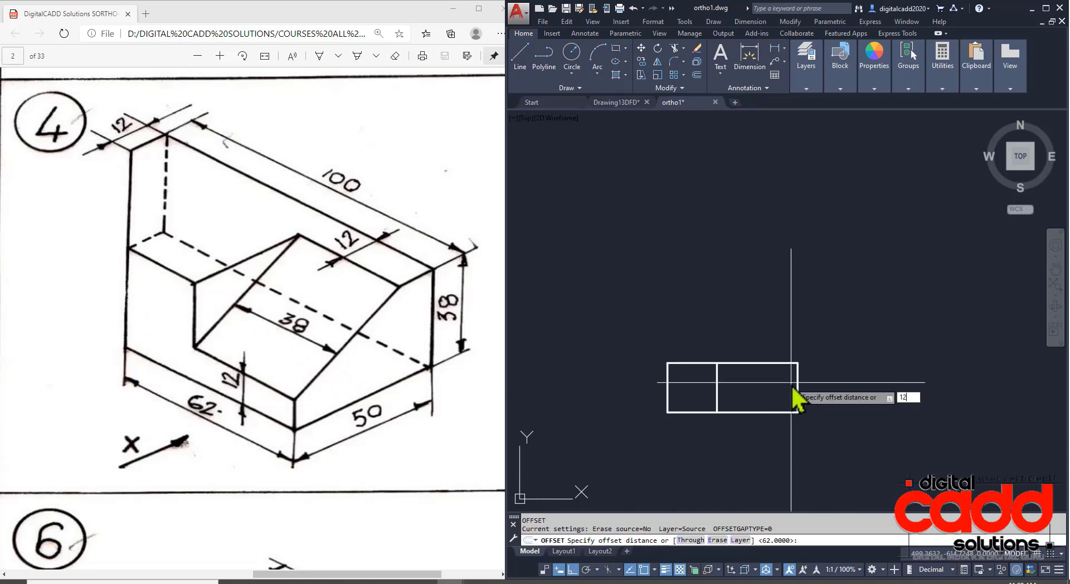
pyautogui.press('Return')
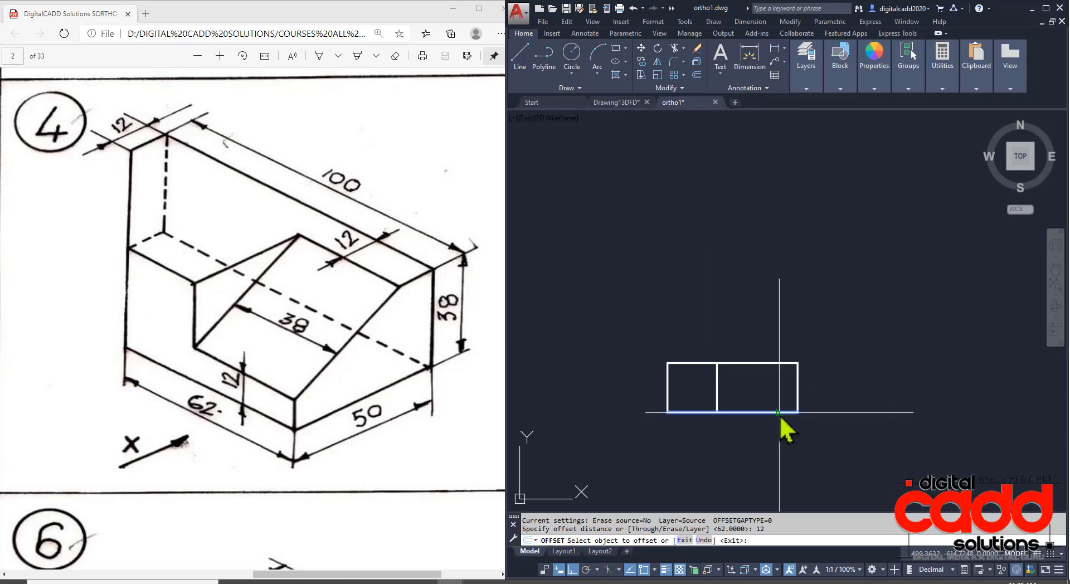
pyautogui.click(779, 412)
pyautogui.click(800, 330)
pyautogui.click(797, 379)
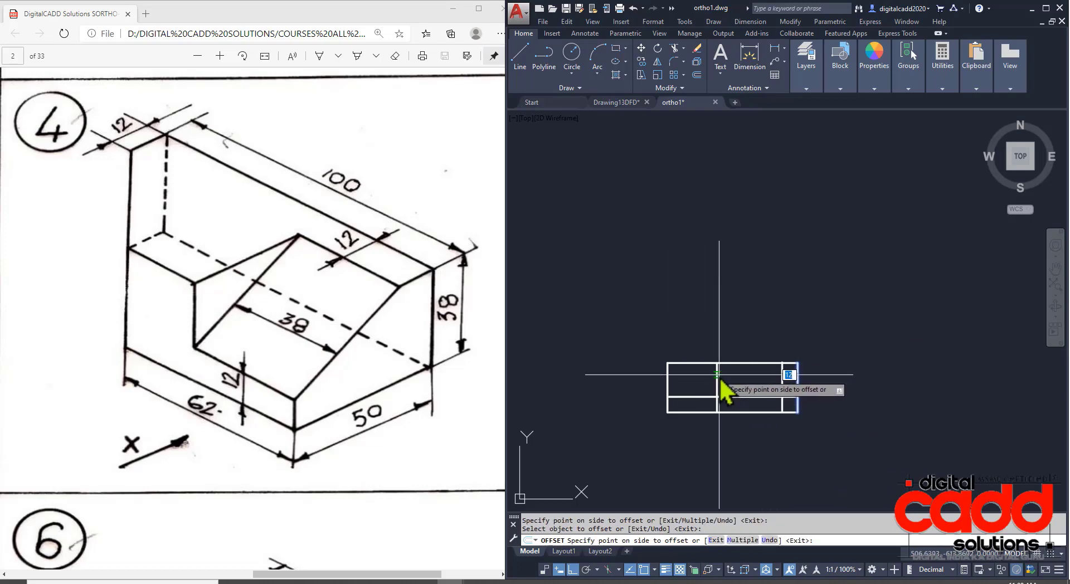
pyautogui.press('Return')
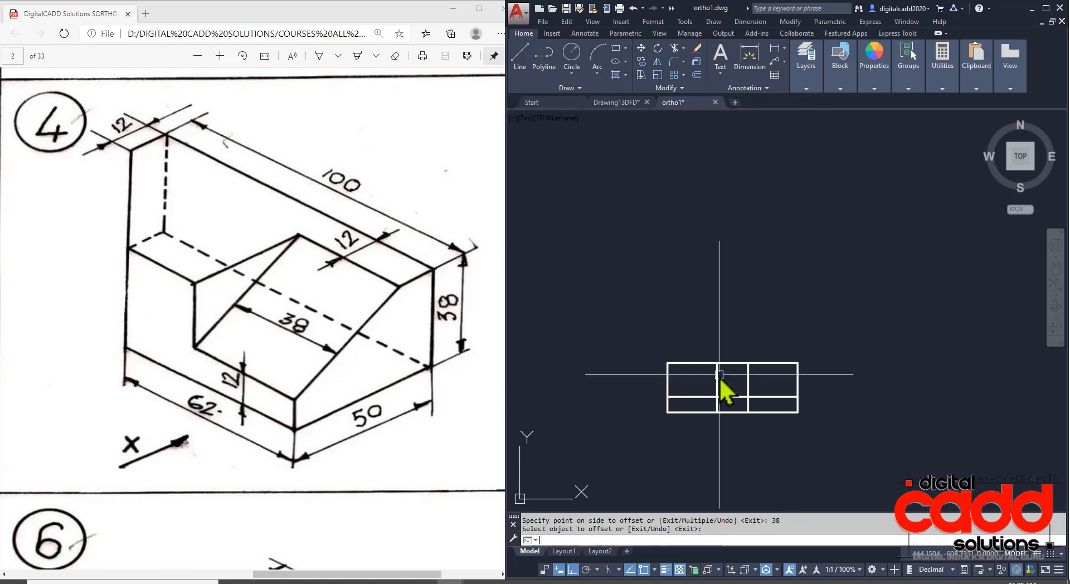
# Step: Trim the two inner offset lines so they meet in a corner bounding the upper-right block of the front view
pyautogui.write('tr')
pyautogui.press('Return')
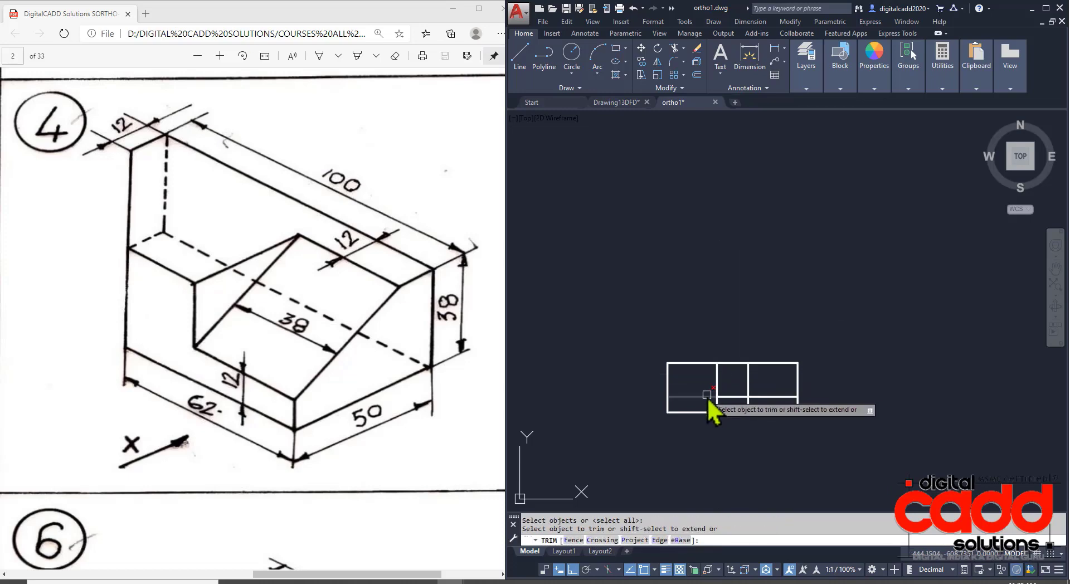
pyautogui.click(707, 396)
pyautogui.click(739, 397)
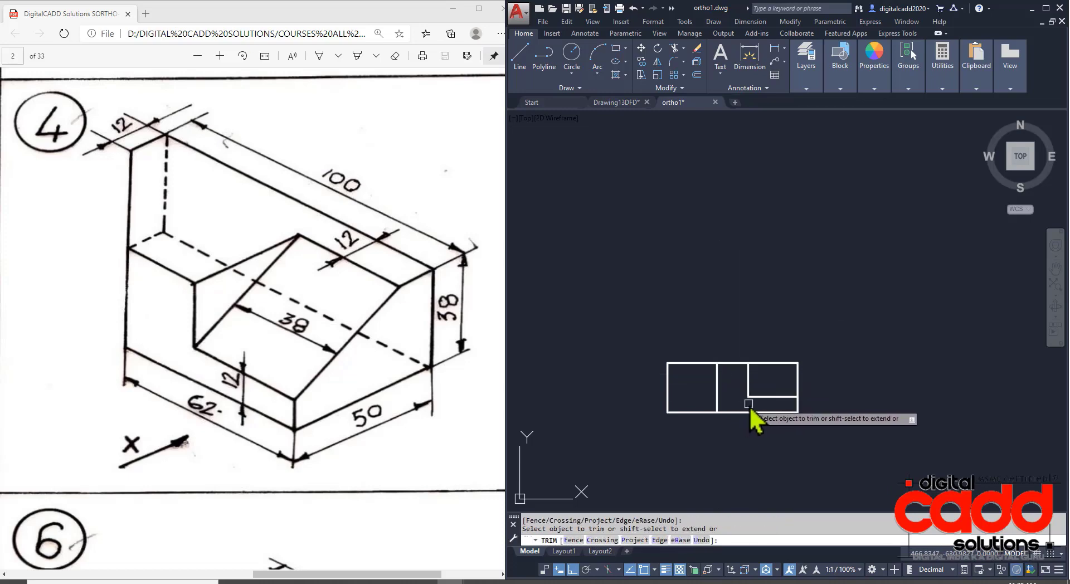
pyautogui.press('Return')
pyautogui.scroll(2, 748, 419)
pyautogui.moveTo(750, 455); pyautogui.dragTo(729, 382, button='middle')
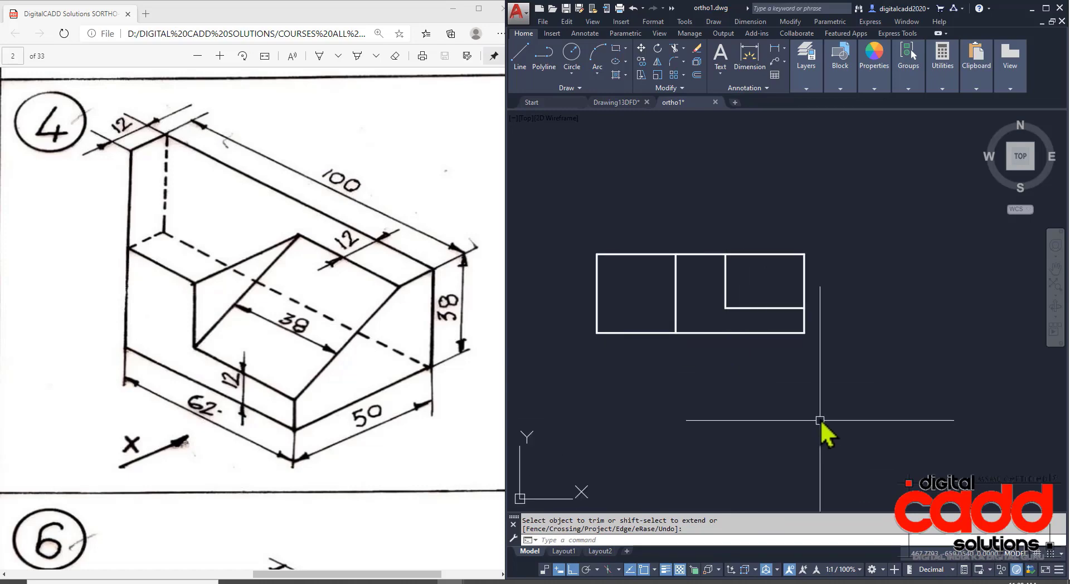
# Step: Project rays straight down from the front view's lower-left corner and from the lower end of its left inner vertical line
pyautogui.moveTo(782, 410); pyautogui.dragTo(815, 399, button='middle')
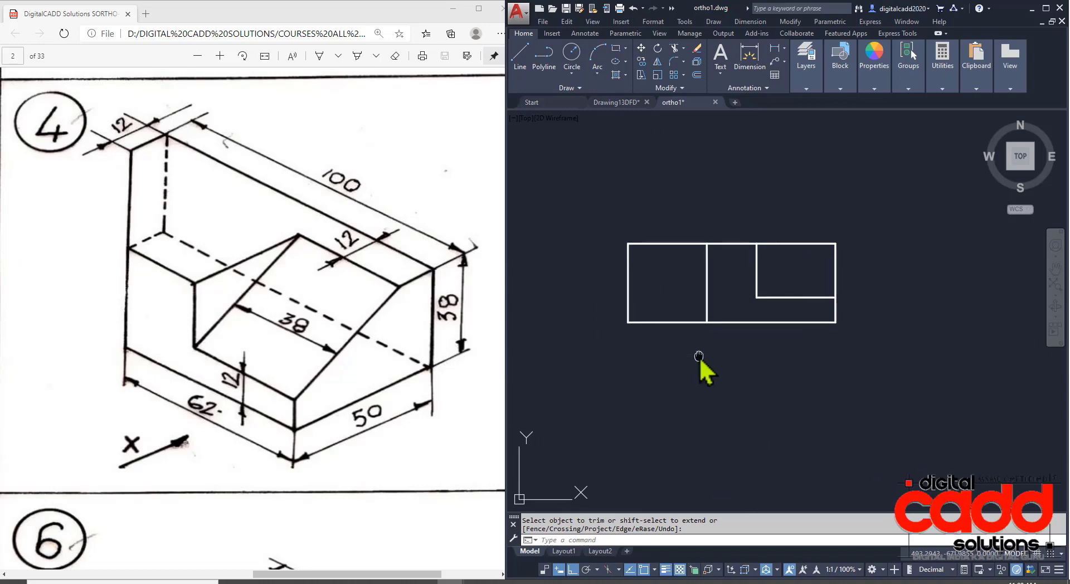
pyautogui.moveTo(740, 375)
pyautogui.mouseDown(button='middle')
pyautogui.moveTo(728, 348)
pyautogui.moveTo(750, 289)
pyautogui.mouseUp(button='middle')
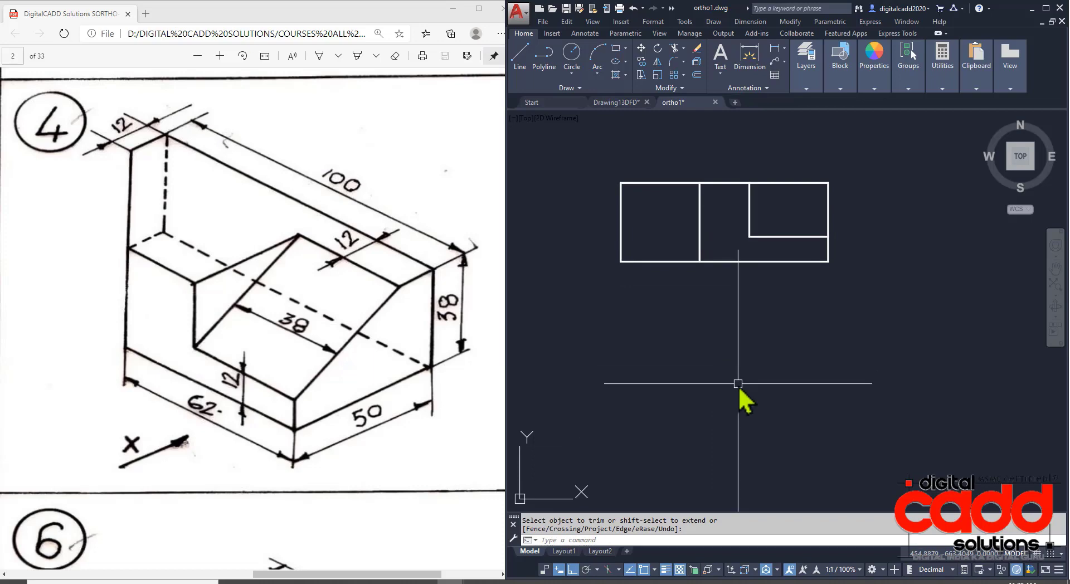
pyautogui.write('ay')
pyautogui.press('Return')
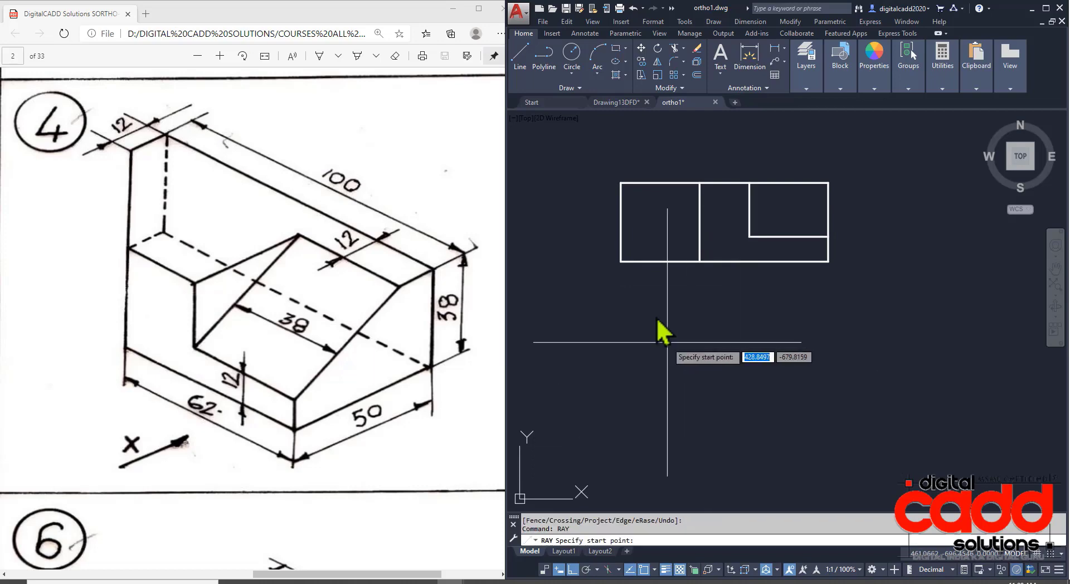
pyautogui.click(620, 262)
pyautogui.click(619, 366)
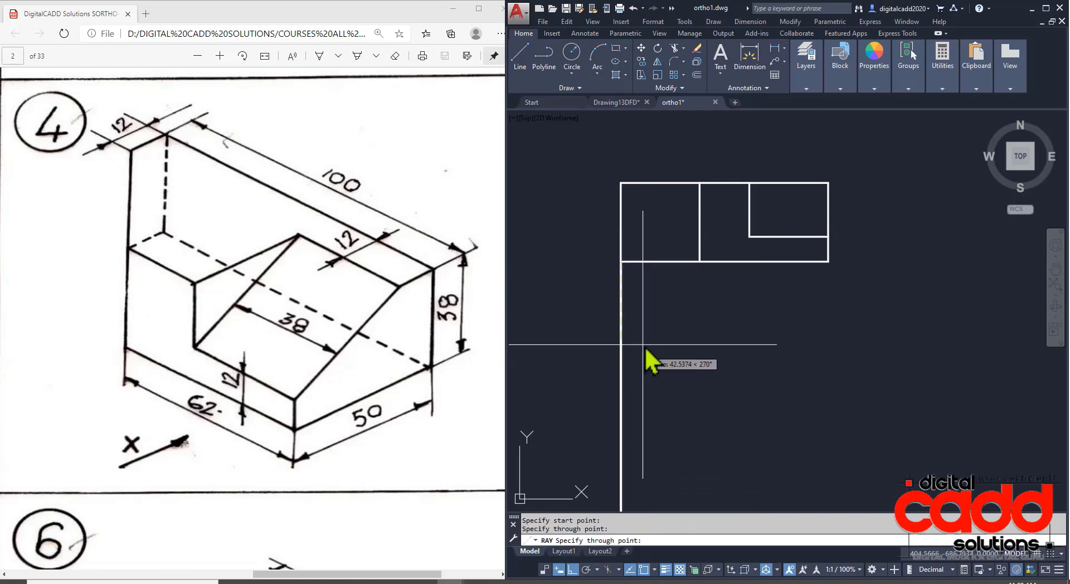
pyautogui.press('Return')
pyautogui.press('Return')
pyautogui.click(700, 262)
pyautogui.click(703, 338)
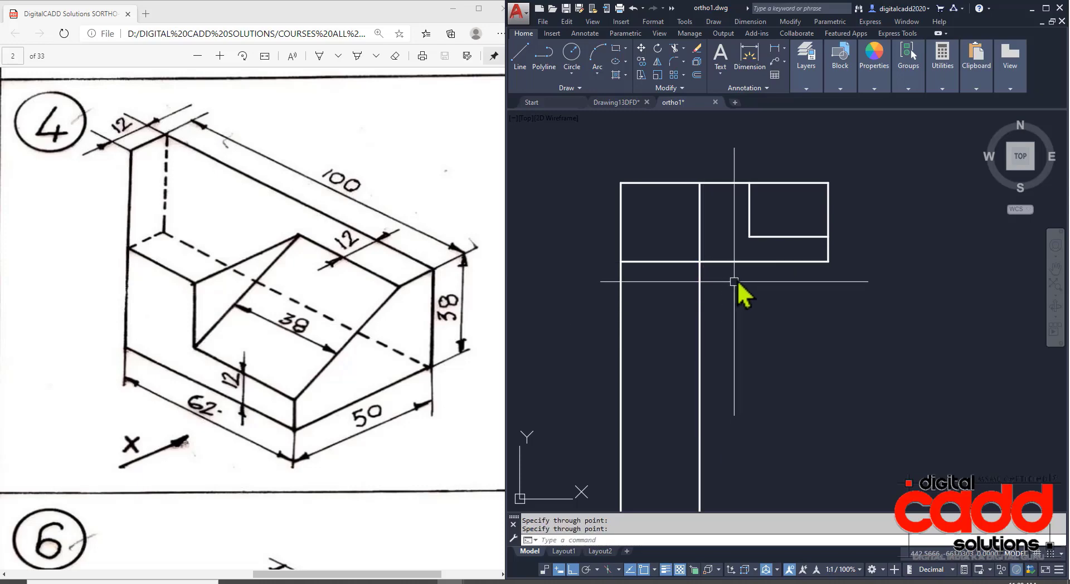
# Step: Project rays straight down from the front view's inner block corner and from its lower-right corner
pyautogui.press('Return')
pyautogui.press('Return')
pyautogui.click(750, 237)
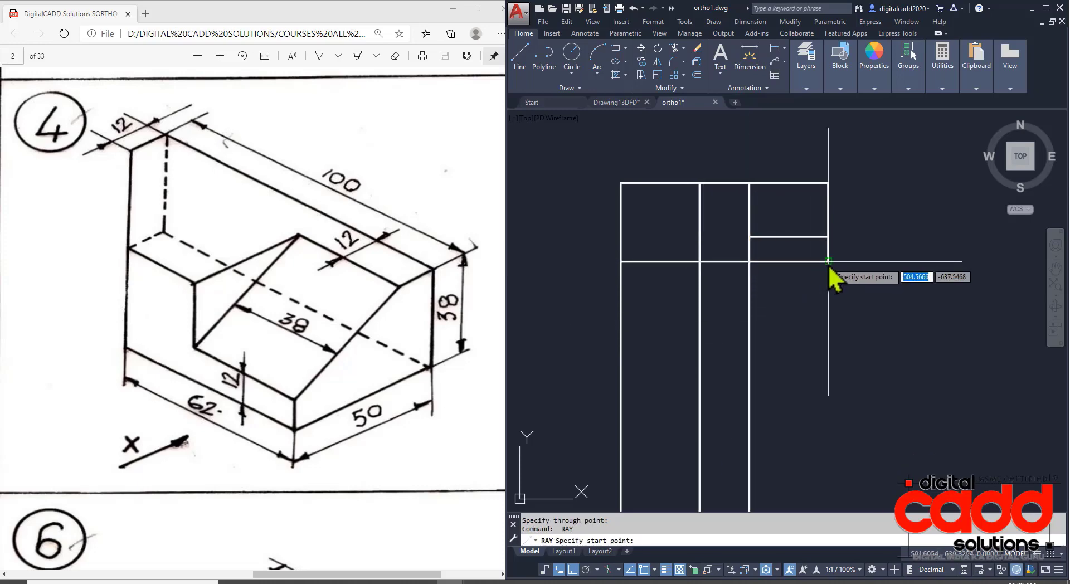
pyautogui.click(886, 379)
pyautogui.press('Return')
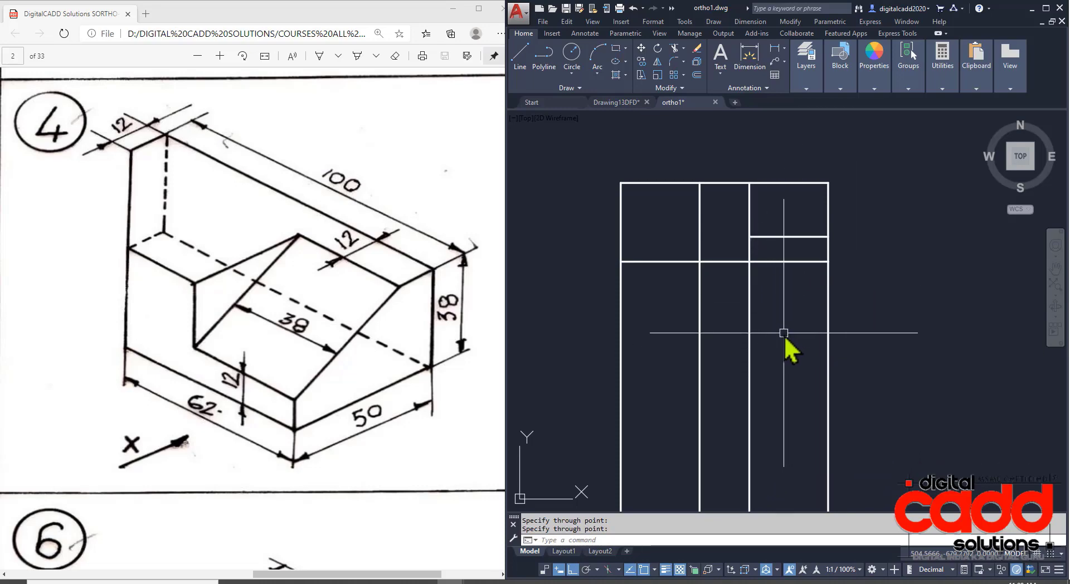
# Step: Offset the front view's bottom edge 25 downward, and offset that new line 50 further down to bound the top view
pyautogui.write('o')
pyautogui.press('Return')
pyautogui.write('25')
pyautogui.press('Return')
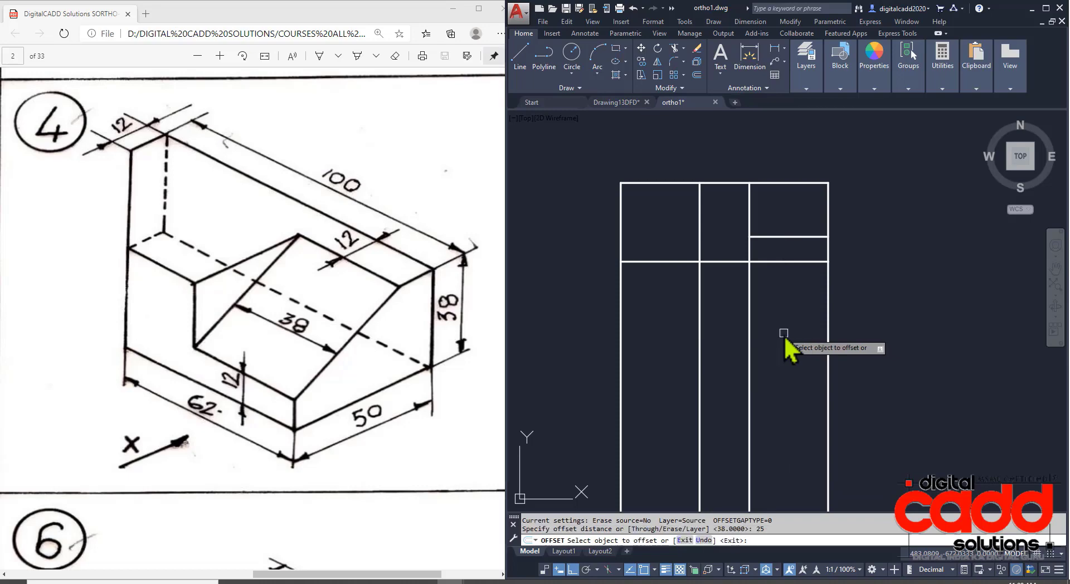
pyautogui.click(795, 262)
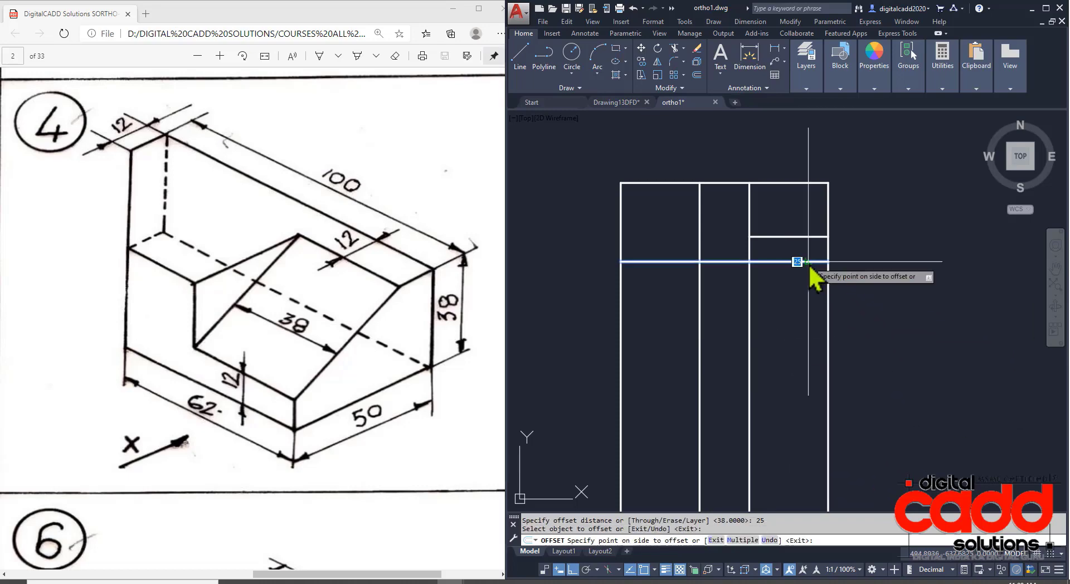
pyautogui.click(807, 388)
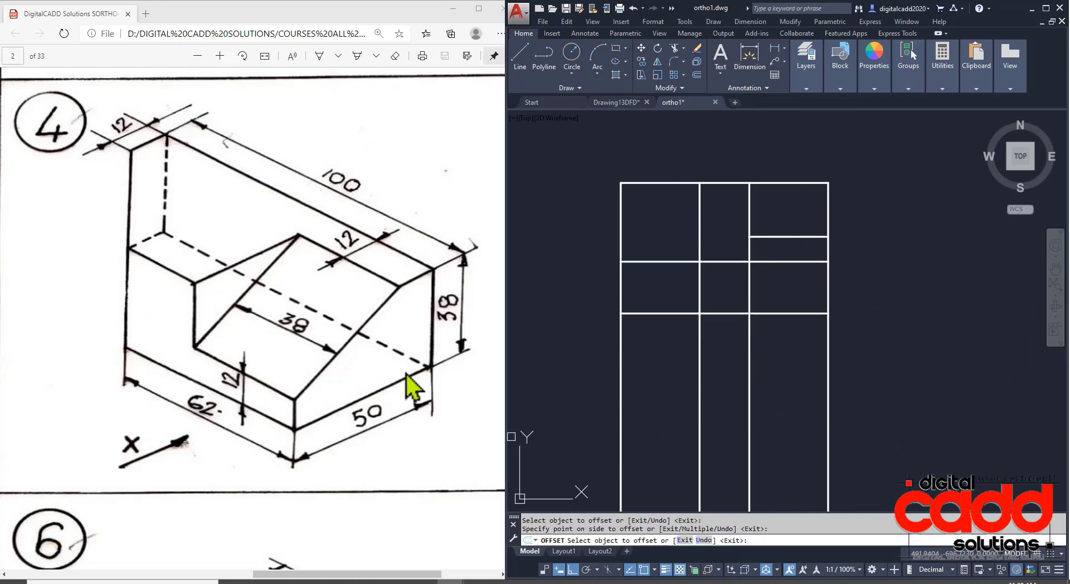
pyautogui.click(801, 314)
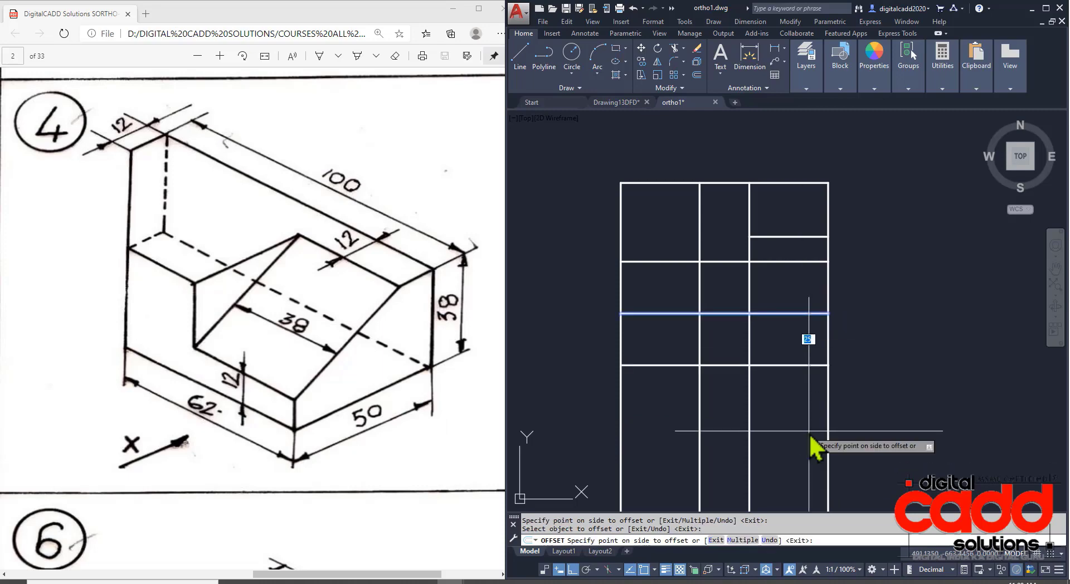
pyautogui.write('50')
pyautogui.press('Return')
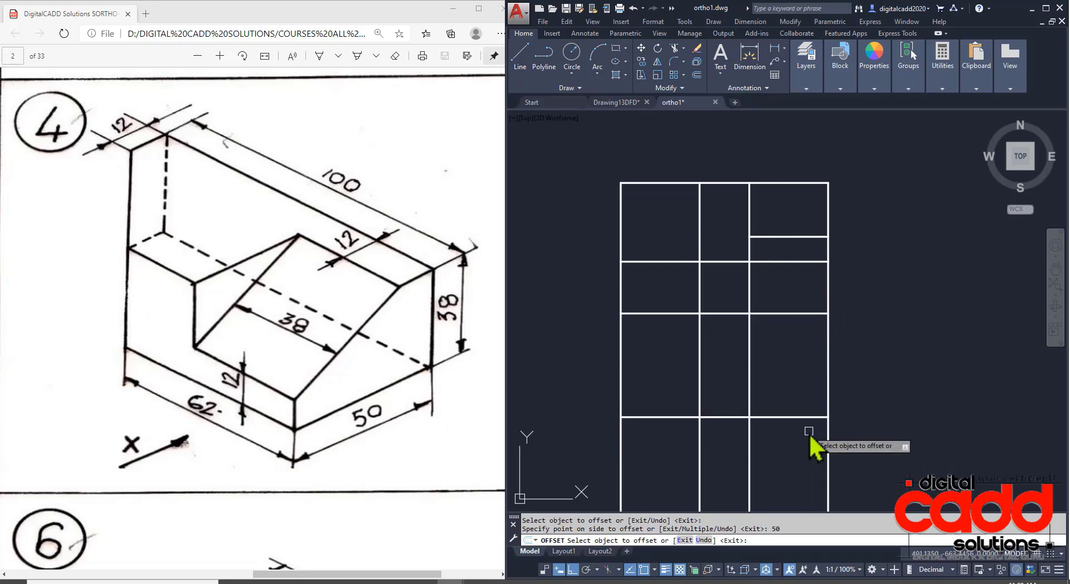
# Step: Trim the projection rays below the top view and in the gap between the front and top views
pyautogui.press('Return')
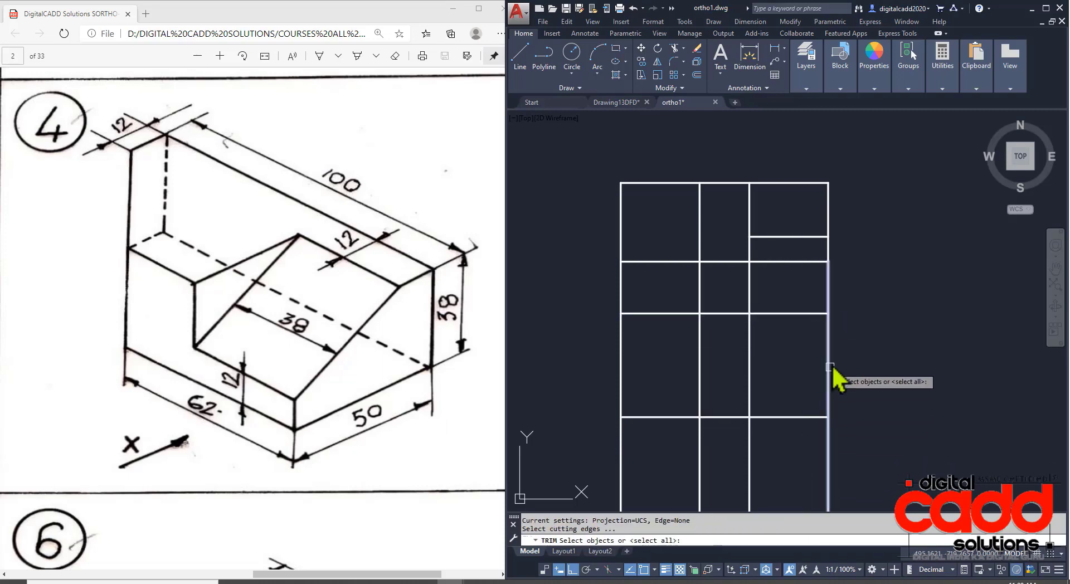
pyautogui.click(848, 304)
pyautogui.click(581, 456)
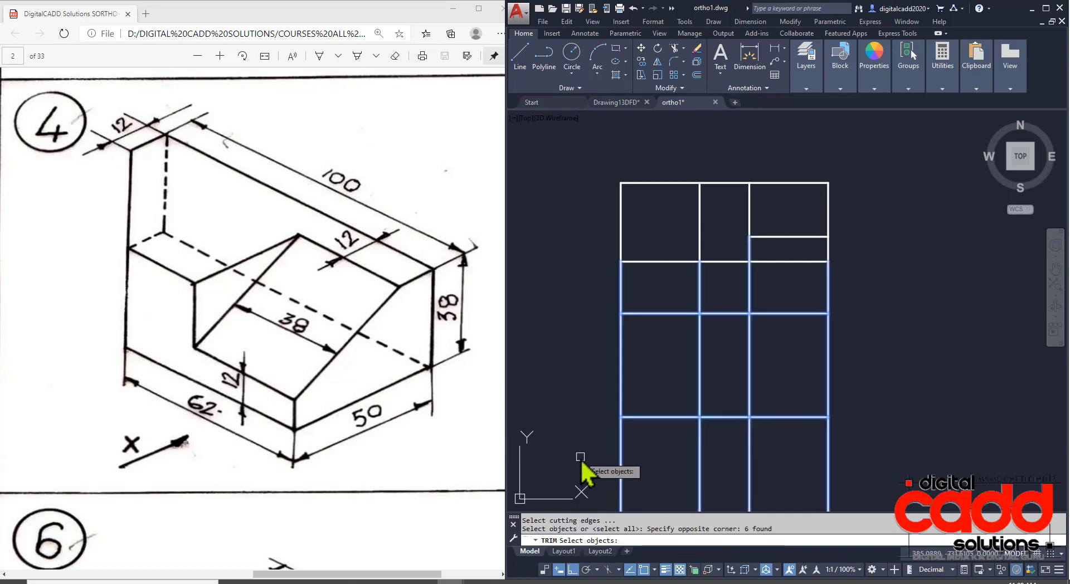
pyautogui.press('Return')
pyautogui.click(856, 447)
pyautogui.click(562, 458)
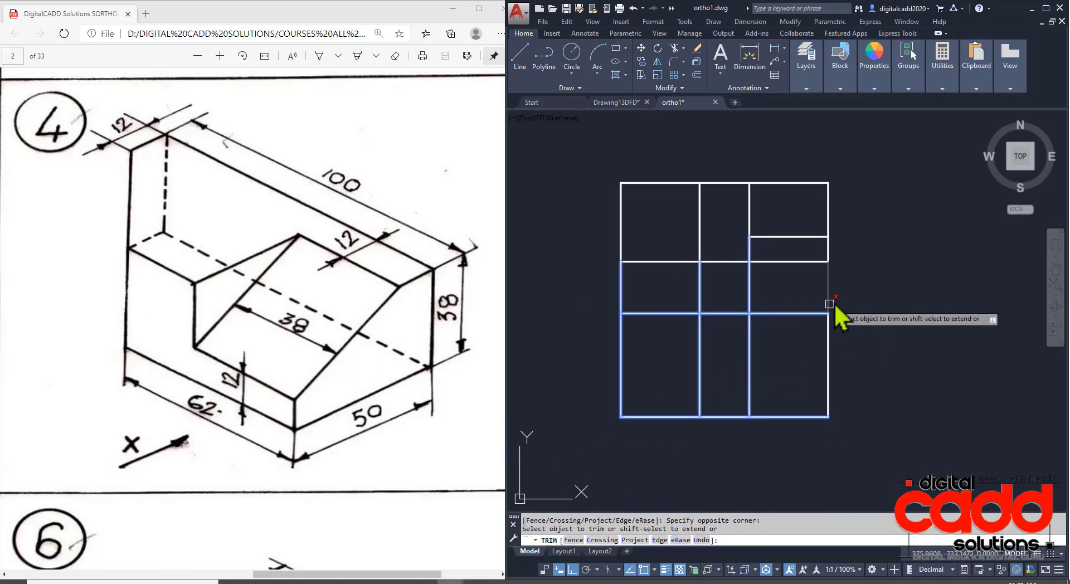
pyautogui.click(856, 288)
pyautogui.click(595, 307)
pyautogui.press('Return')
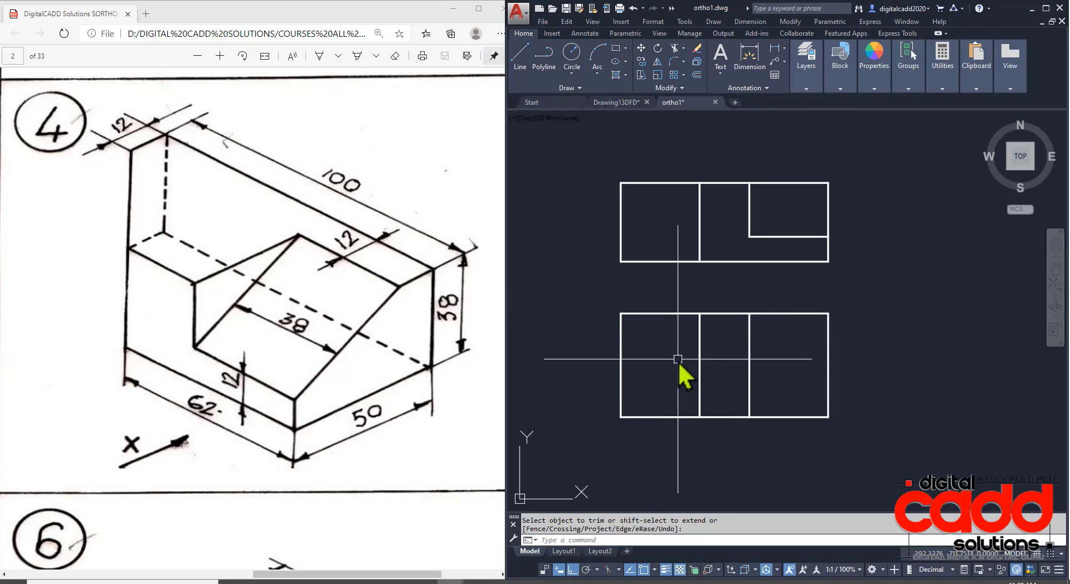
# Step: Offset the top view's upper edge 12 downward
pyautogui.press('Return')
pyautogui.write('12')
pyautogui.press('Return')
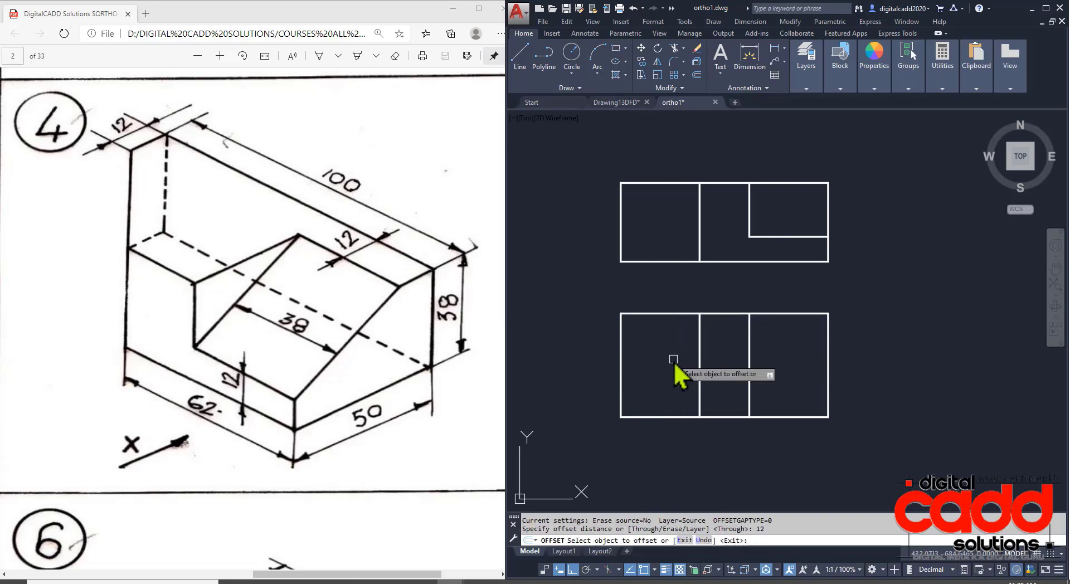
pyautogui.click(681, 314)
pyautogui.click(691, 365)
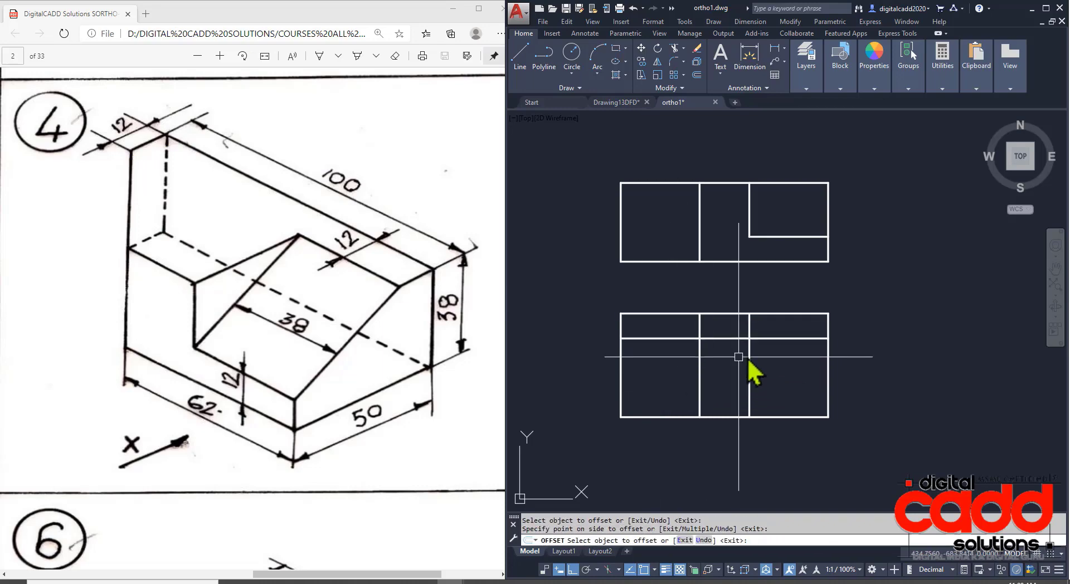
pyautogui.press('Return')
# Step: Stretch the offset line's right end to the lower end of the top view's left inner vertical line, forming a slanted edge
pyautogui.click(794, 338)
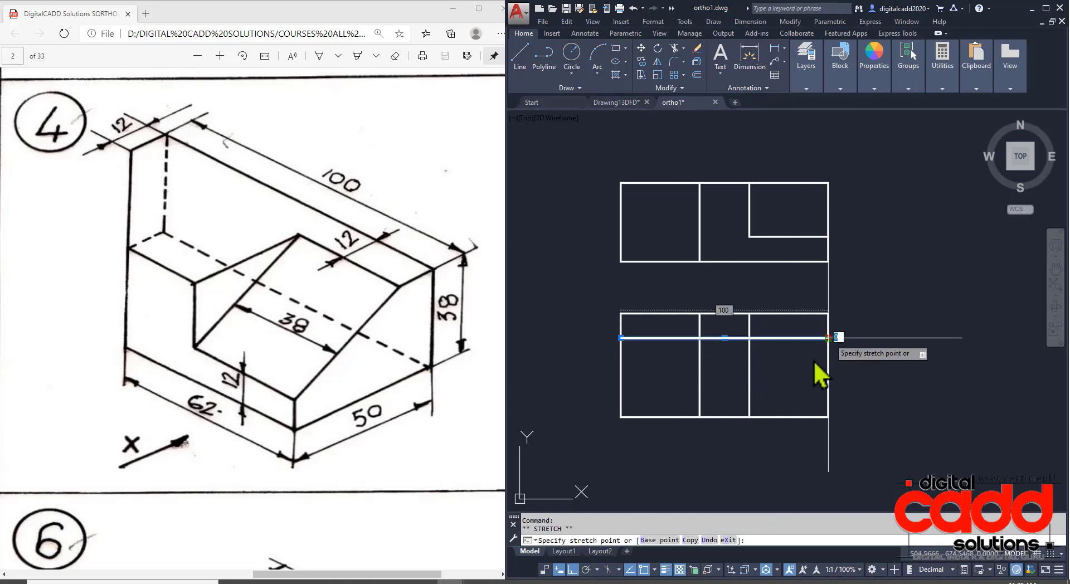
pyautogui.click(828, 338)
pyautogui.click(700, 417)
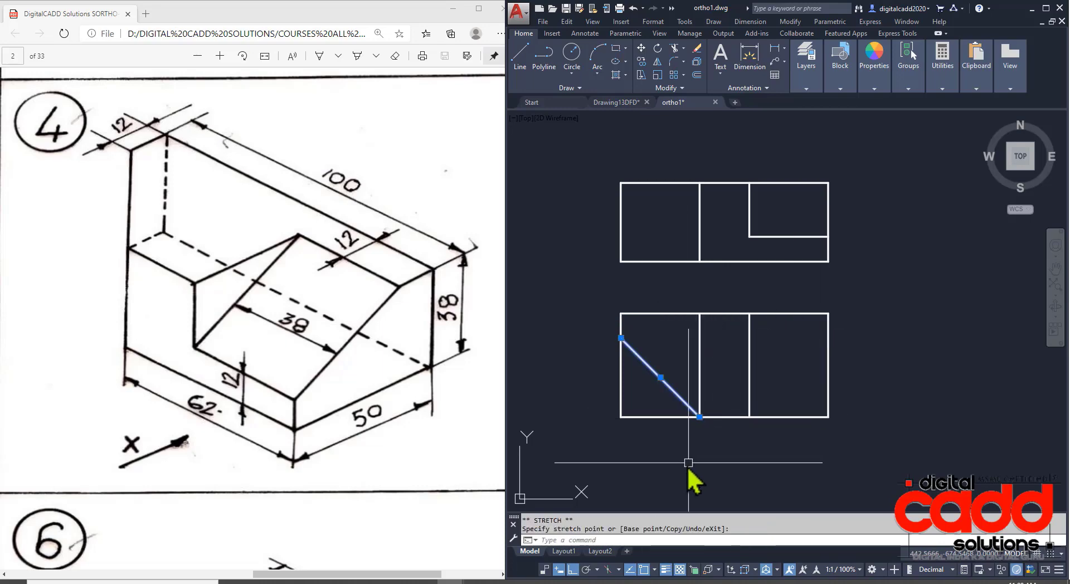
pyautogui.press('Escape')
# Step: Trim the top view's left and bottom edges outside the slanted line to cut off the lower-left corner
pyautogui.write('TR')
pyautogui.press('Return')
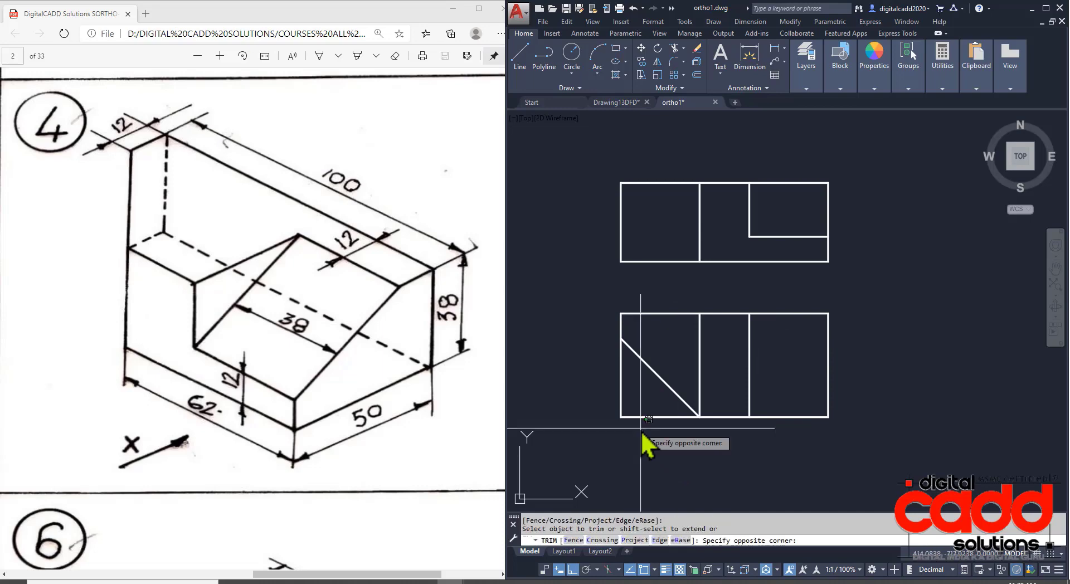
pyautogui.click(640, 441)
pyautogui.click(590, 405)
pyautogui.press('Return')
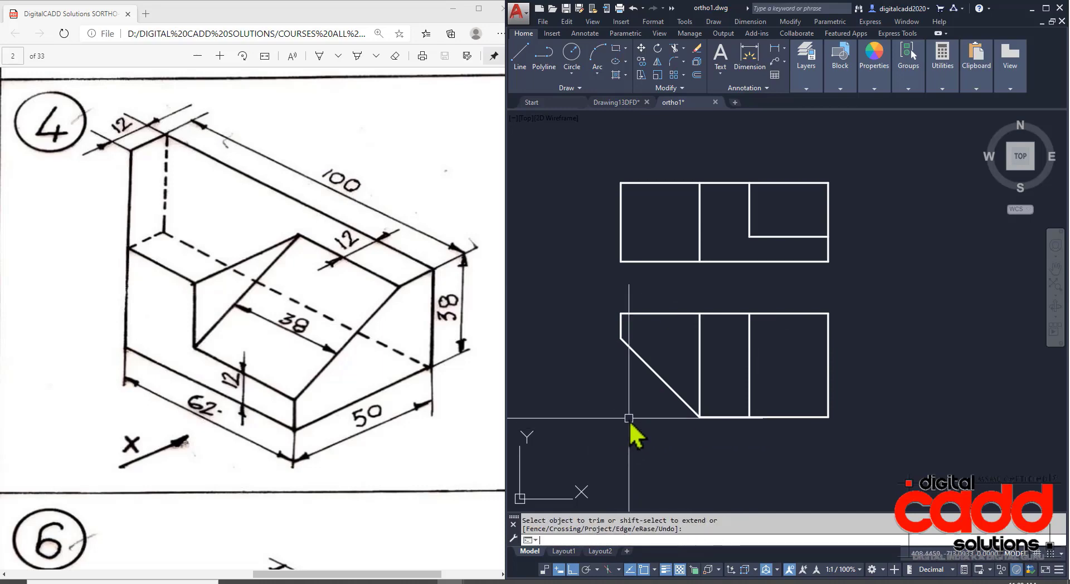
# Step: Erase the top view's left inner vertical line that meets the foot of the slanted edge
pyautogui.click(699, 362)
pyautogui.click(689, 360)
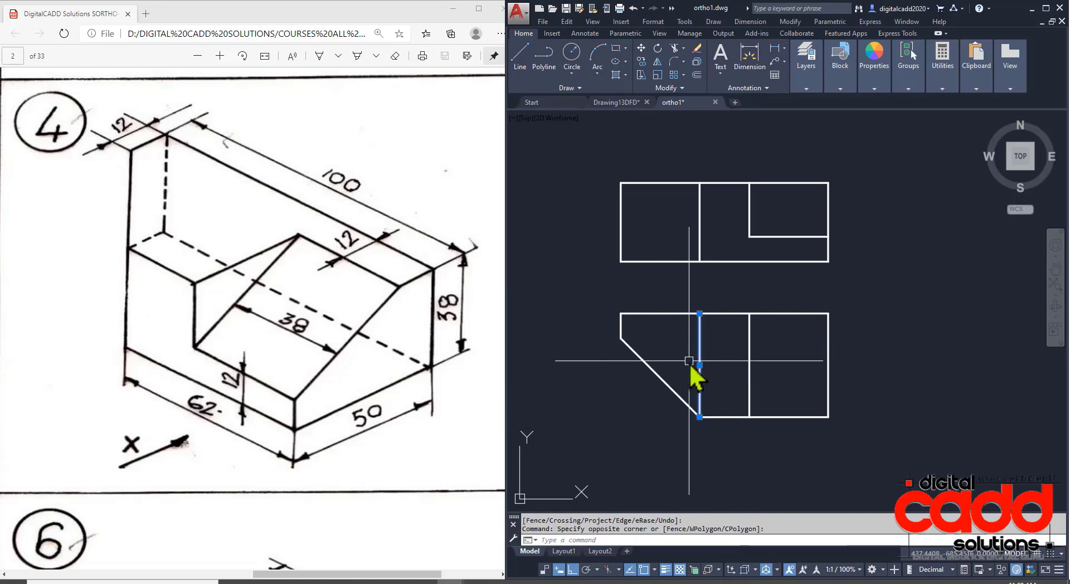
pyautogui.click(686, 424)
pyautogui.write('E')
pyautogui.press('Return')
# Step: Offset the top view's upper edge 12 downward again to mark the back wall's thickness
pyautogui.moveTo(726, 440); pyautogui.dragTo(706, 454, button='middle')
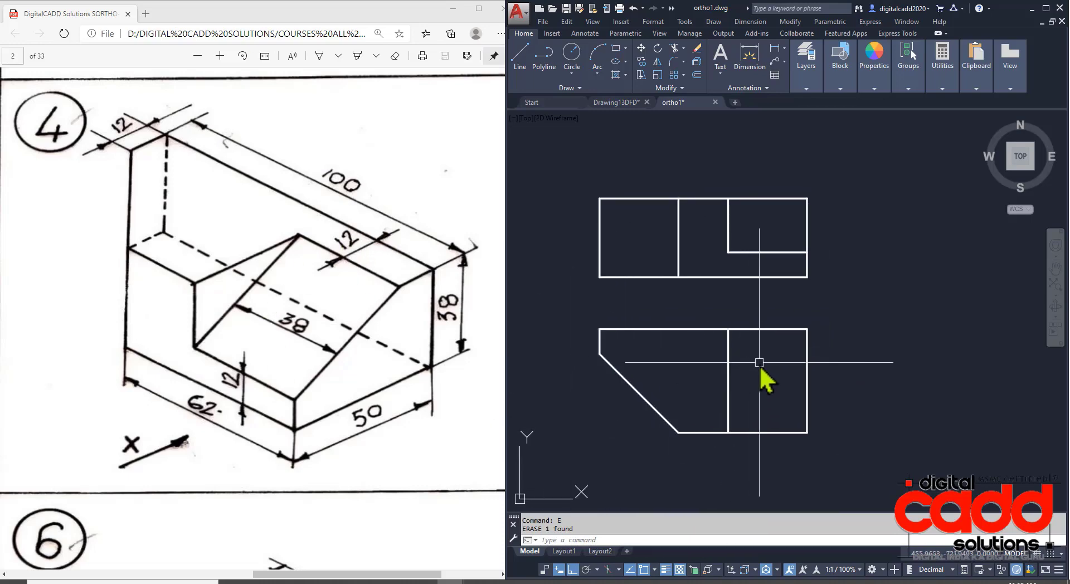
pyautogui.write('o')
pyautogui.press('Return')
pyautogui.press('Return')
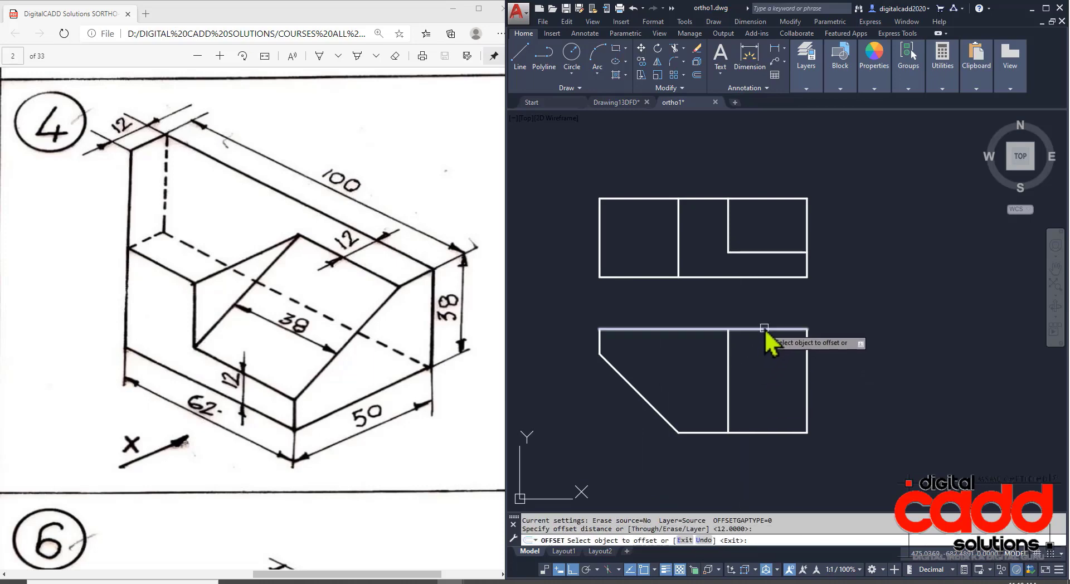
pyautogui.click(764, 329)
pyautogui.click(760, 385)
# Step: Trim the offset line and the inner vertical so they meet in a corner bounding the top view's lower-right block
pyautogui.write('t')
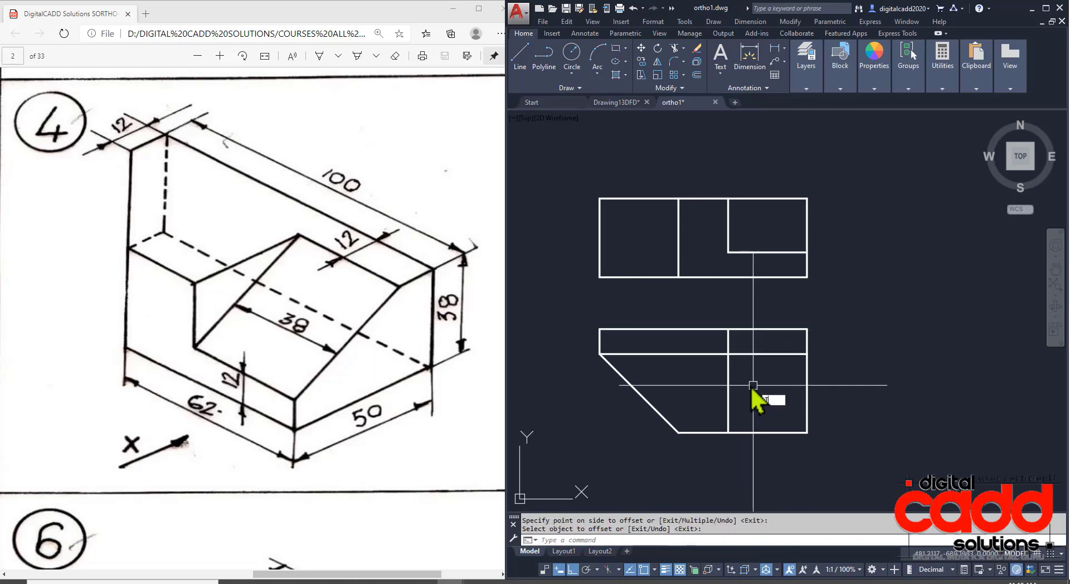
pyautogui.write('r')
pyautogui.press('Return')
pyautogui.press('Return')
pyautogui.click(728, 347)
pyautogui.click(710, 355)
pyautogui.press('Return')
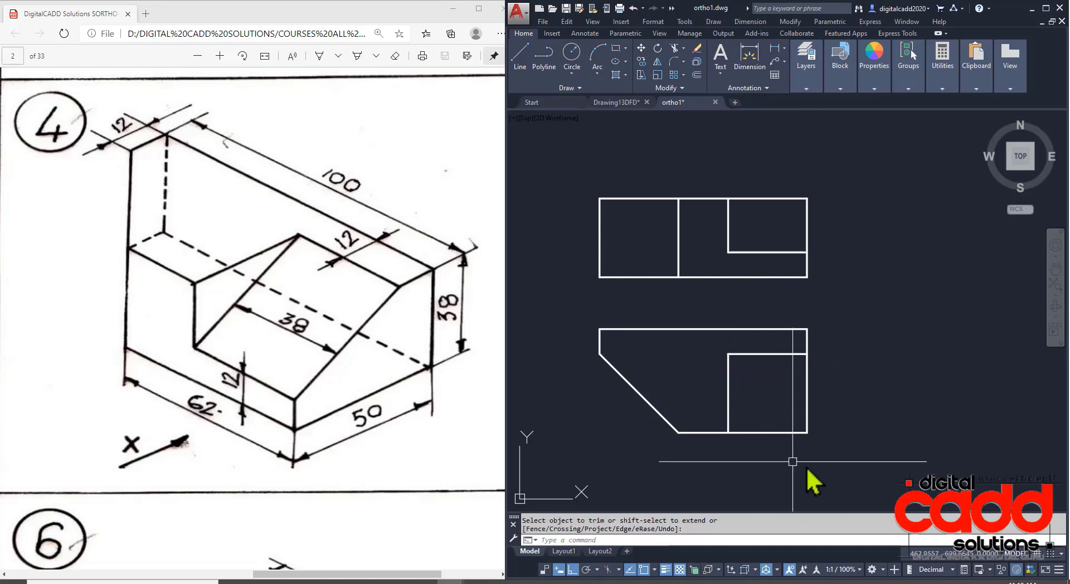
# Step: Project horizontal rays leftward from the front view's lower-left and upper-left corners for the side view
pyautogui.moveTo(792, 461); pyautogui.dragTo(799, 441, button='middle')
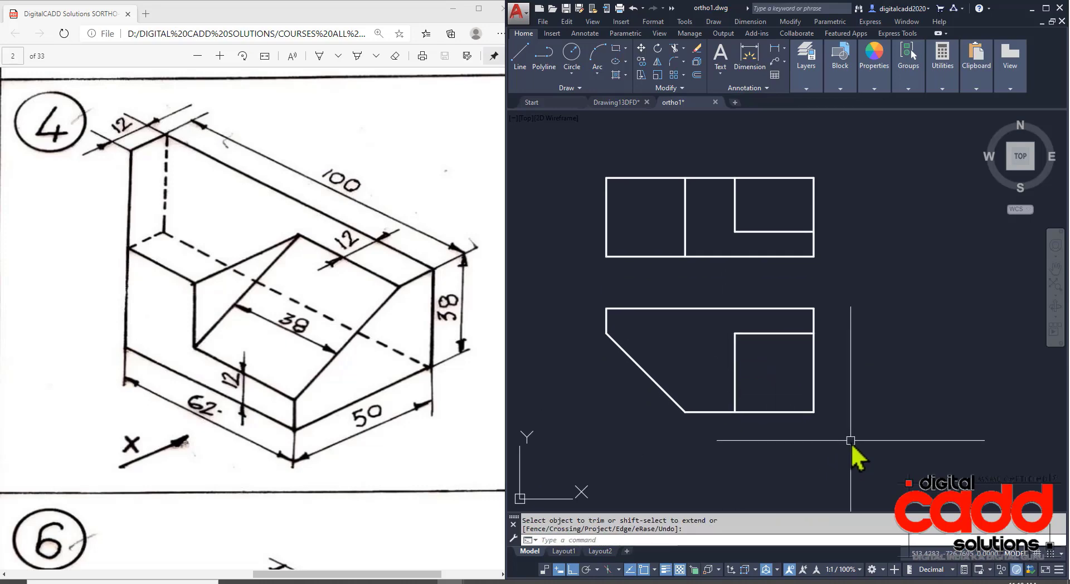
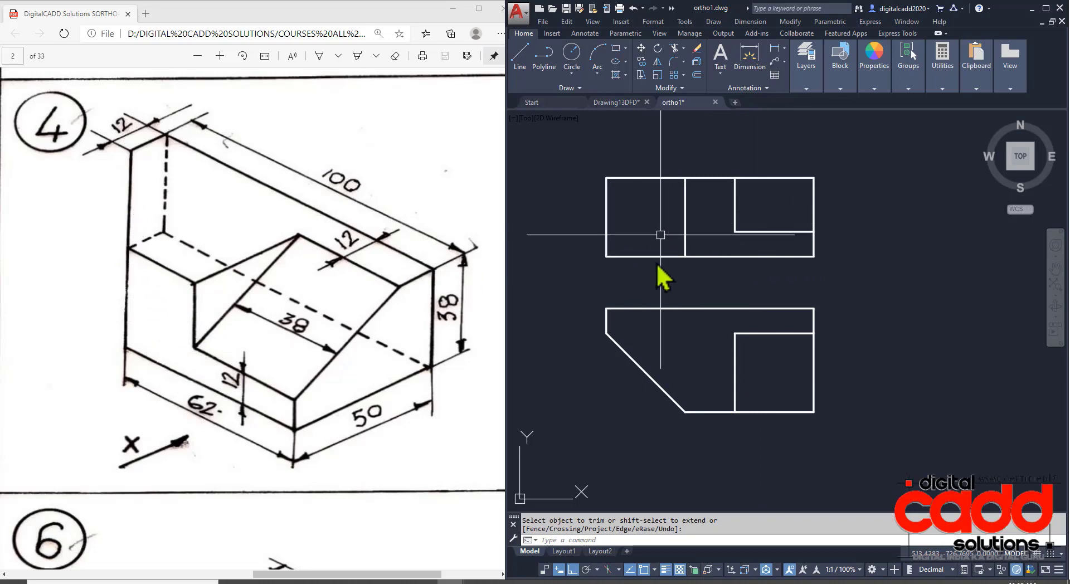
pyautogui.moveTo(747, 370)
pyautogui.mouseDown(button='middle')
pyautogui.moveTo(771, 342)
pyautogui.moveTo(850, 357)
pyautogui.mouseUp(button='middle')
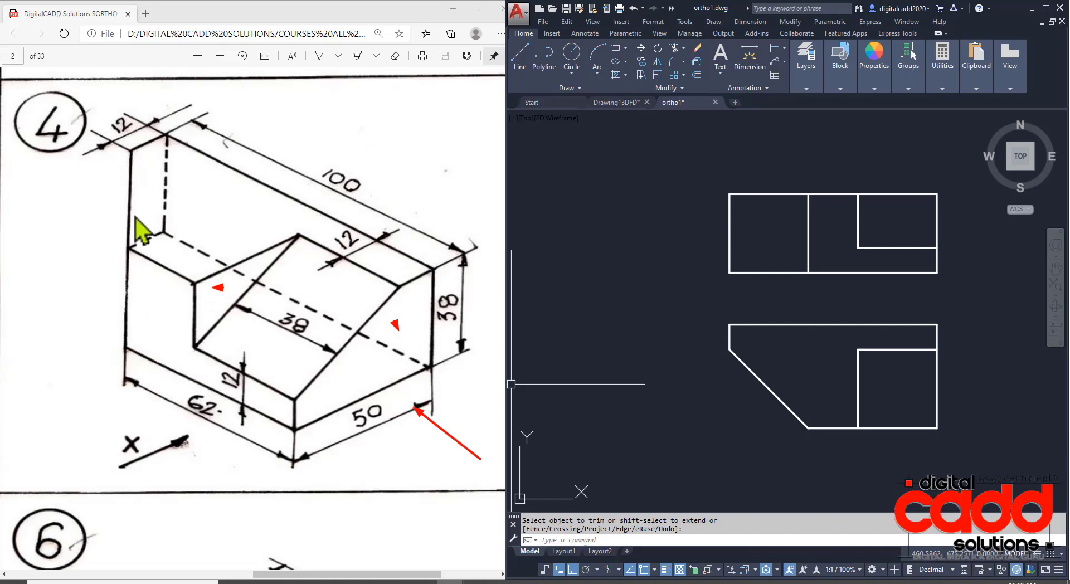
pyautogui.press('Escape')
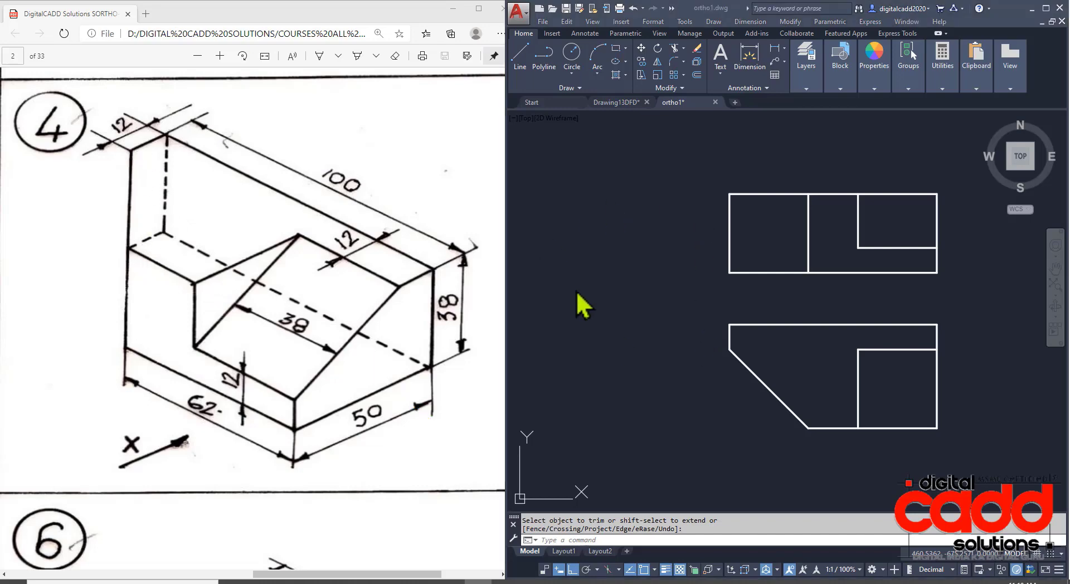
pyautogui.moveTo(621, 353); pyautogui.dragTo(659, 396, button='middle')
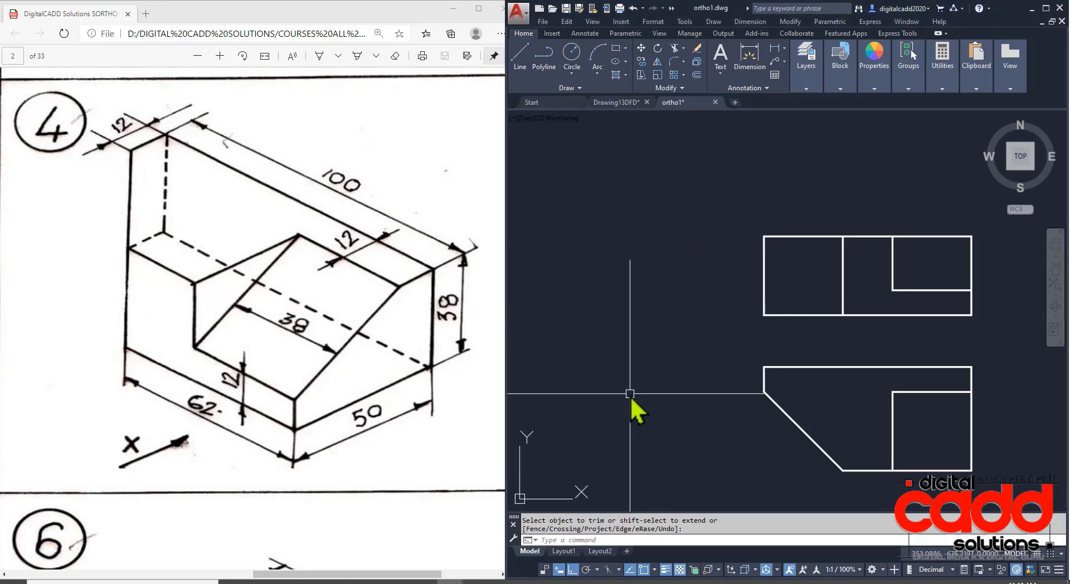
pyautogui.write('Y')
pyautogui.press('Return')
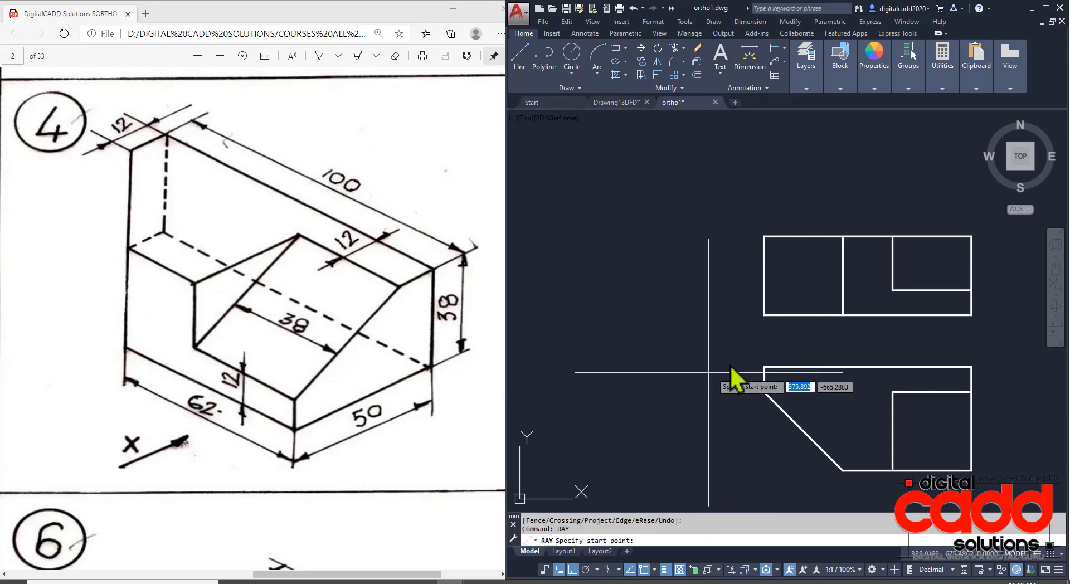
pyautogui.click(764, 316)
pyautogui.click(641, 343)
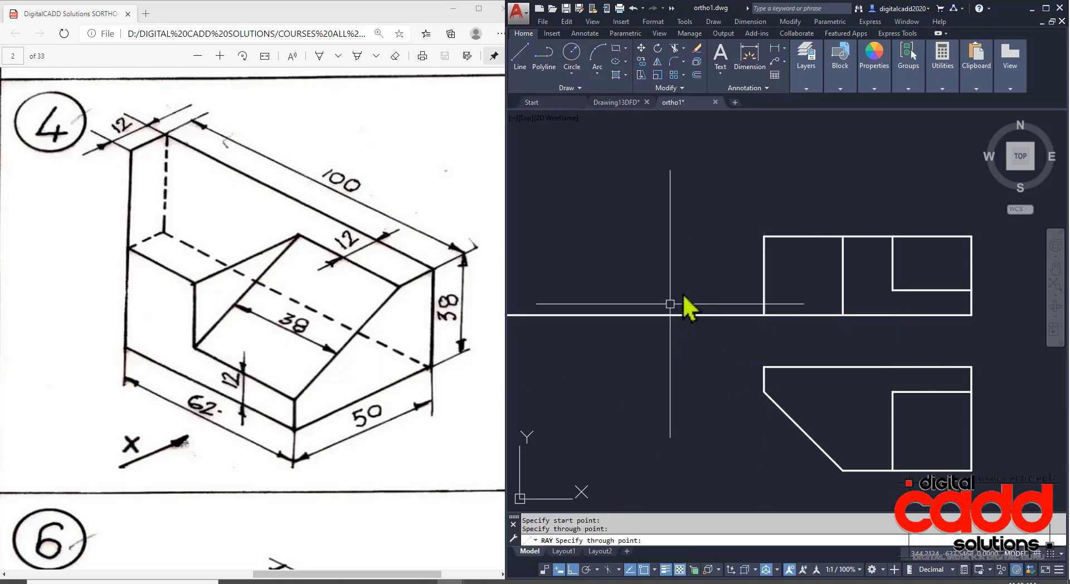
pyautogui.click(765, 237)
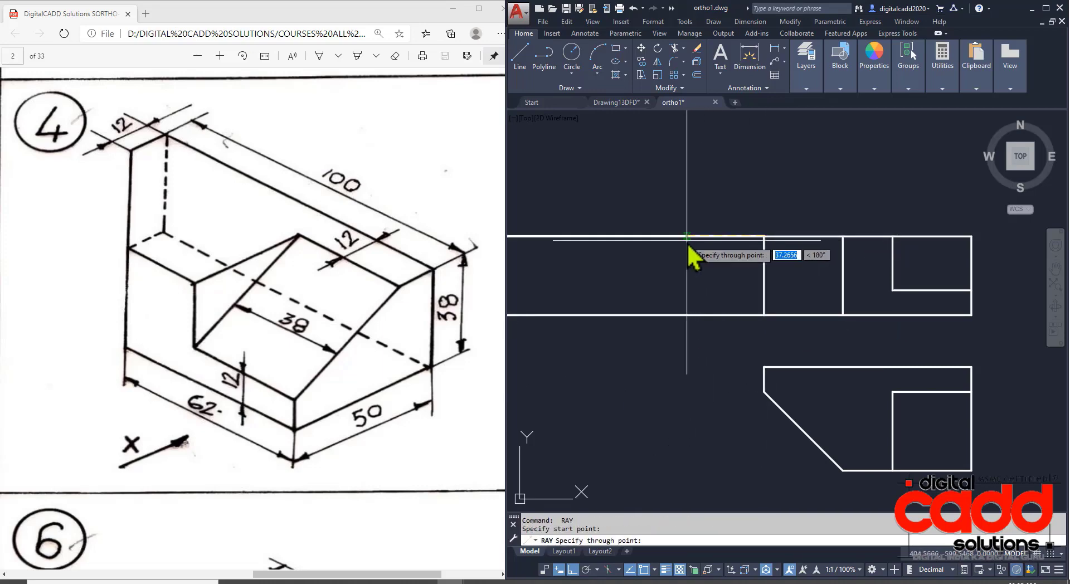
pyautogui.press('Return')
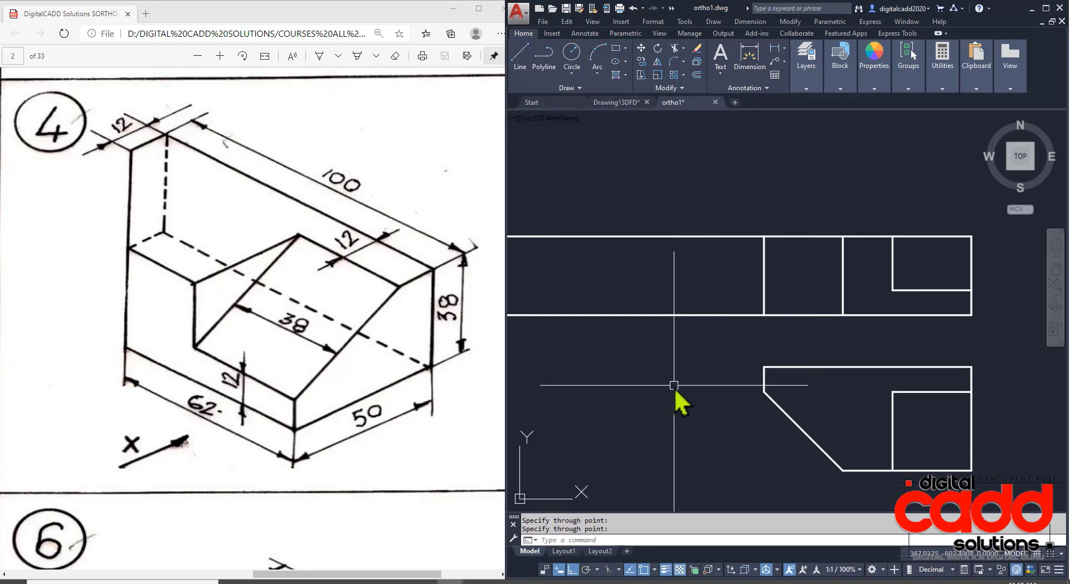
# Step: Project a horizontal ray leftward from the front view's inner block corner
pyautogui.press('Return')
pyautogui.click(893, 289)
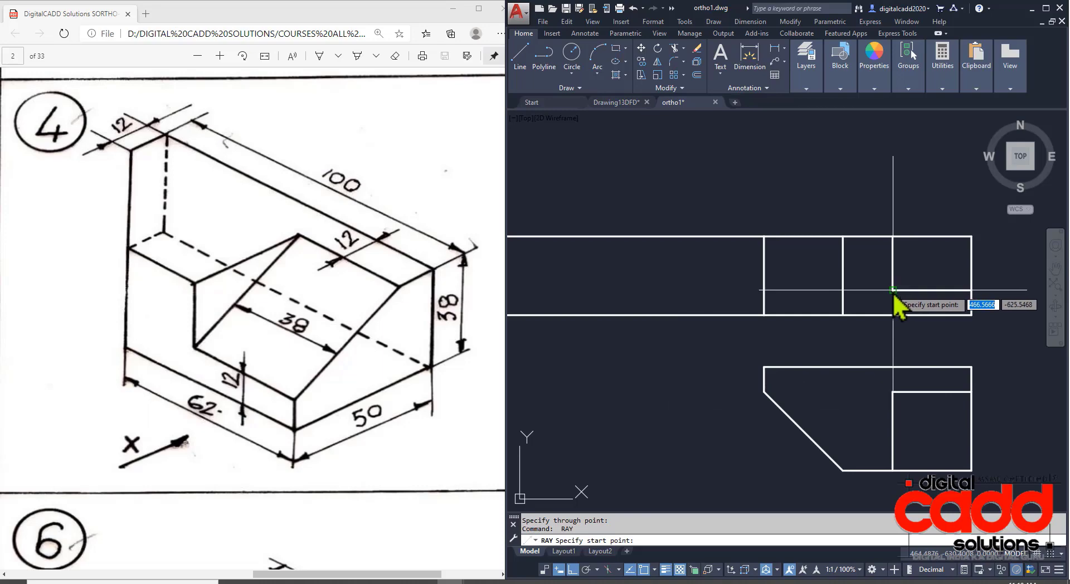
pyautogui.click(616, 295)
pyautogui.press('Return')
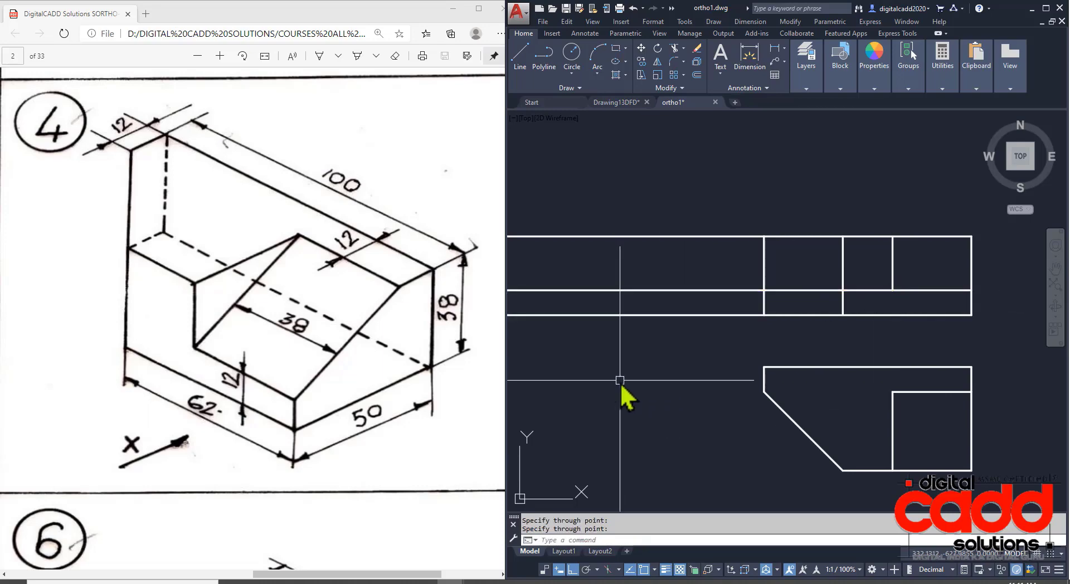
# Step: Offset the front view's left edge 25 to the left, and offset that new line 50 further left to bound the side view
pyautogui.write('o')
pyautogui.press('Return')
pyautogui.write('25')
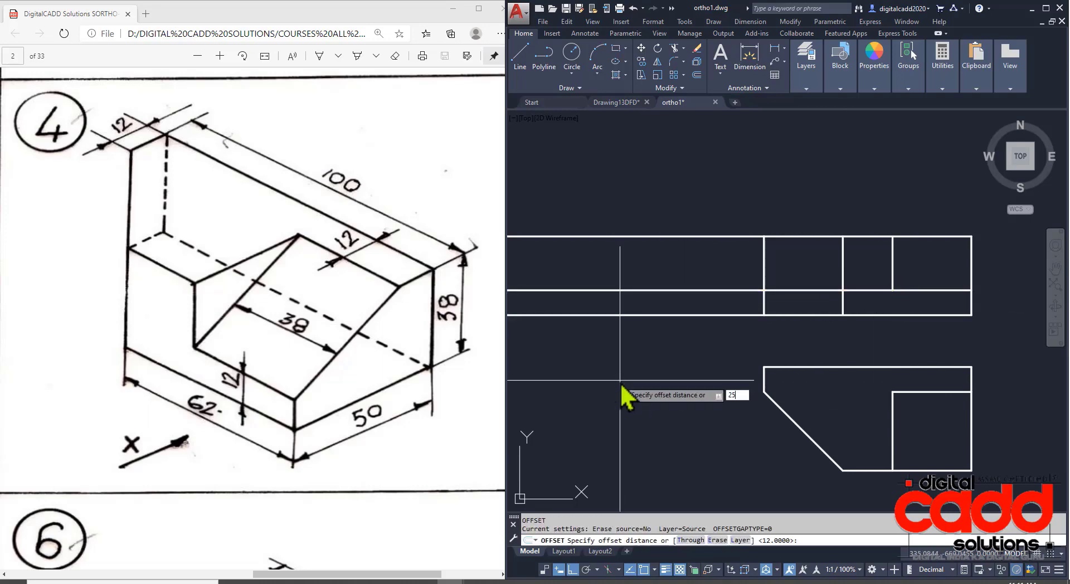
pyautogui.press('Return')
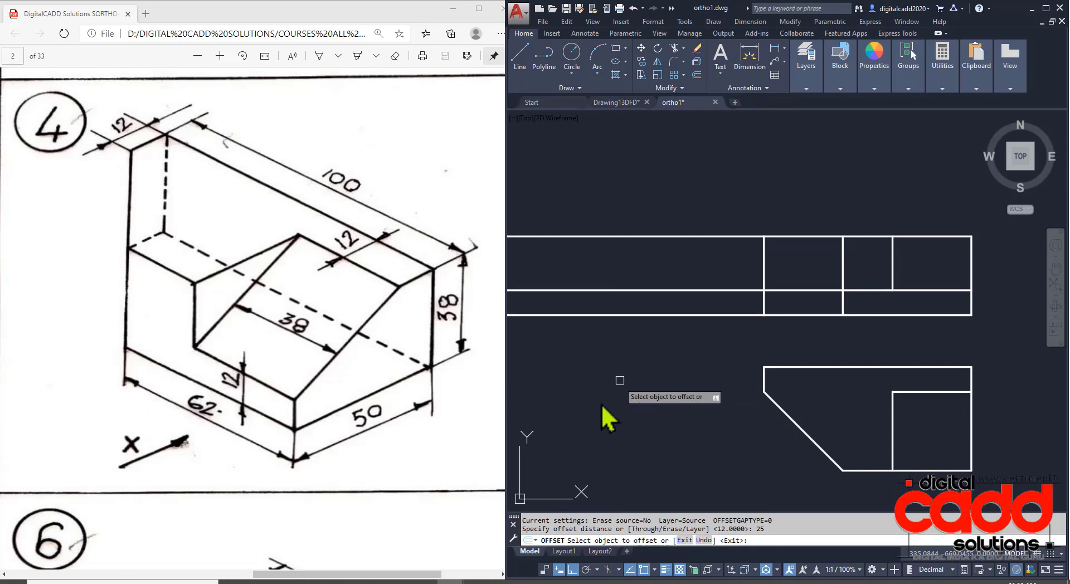
pyautogui.click(763, 263)
pyautogui.click(683, 275)
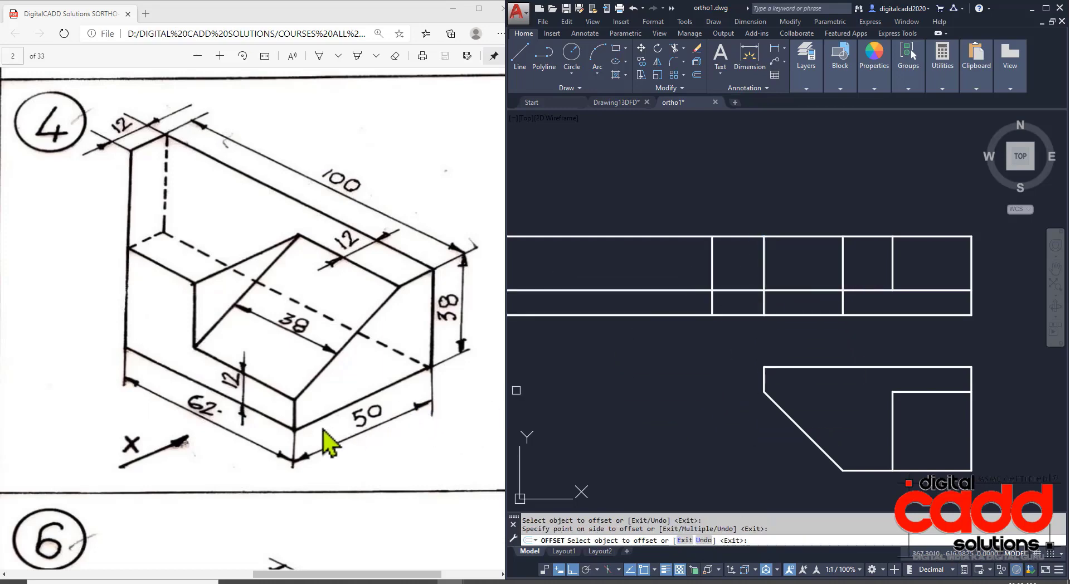
pyautogui.click(712, 273)
pyautogui.write('50')
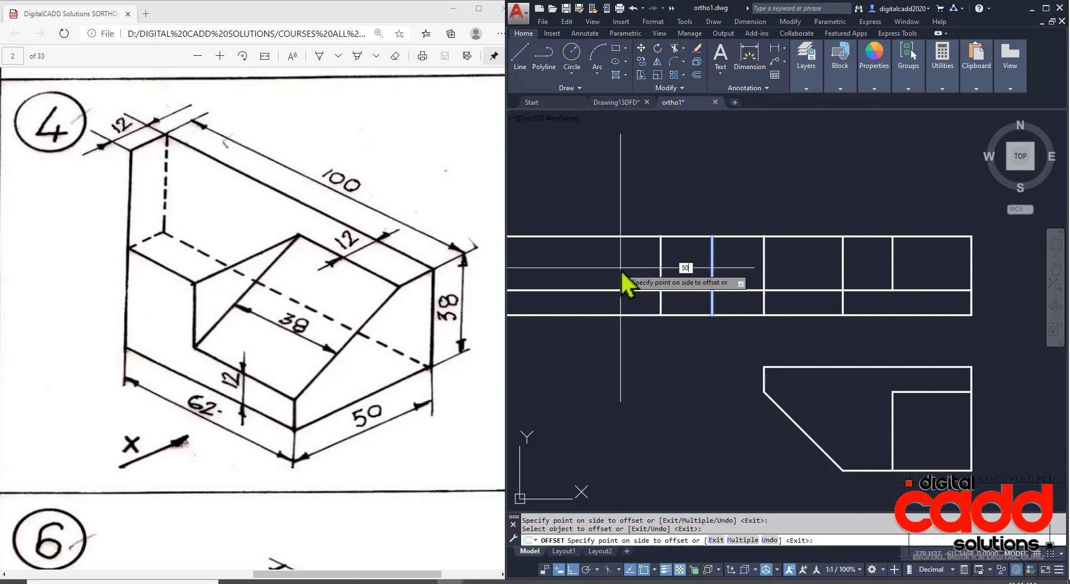
pyautogui.press('Return')
pyautogui.press('Return')
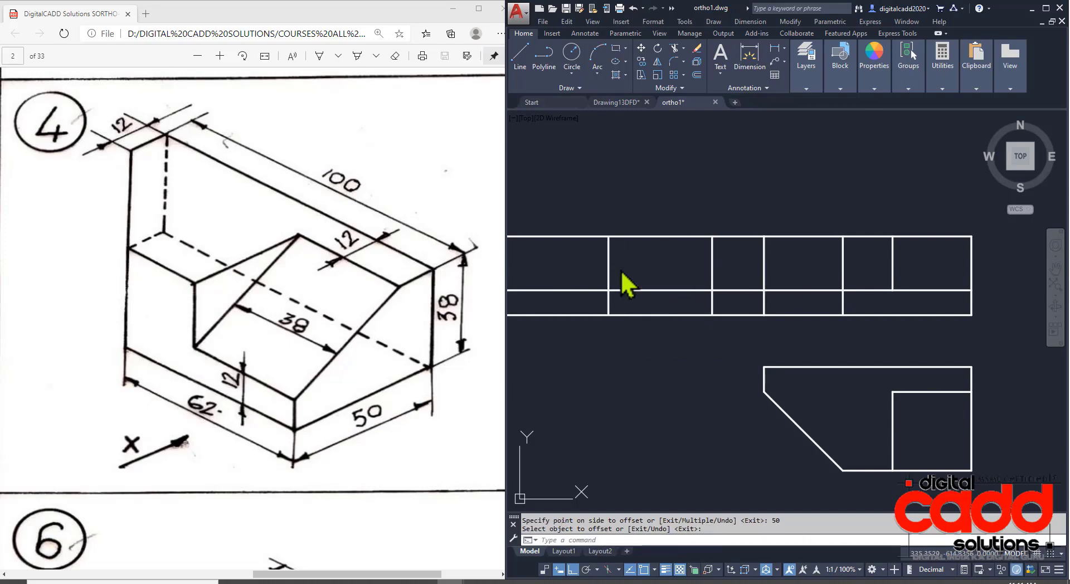
# Step: Trim the horizontal rays beyond the side view's left edge and in the gap between the side and front views
pyautogui.write('tr')
pyautogui.press('Return')
pyautogui.click(730, 214)
pyautogui.click(609, 295)
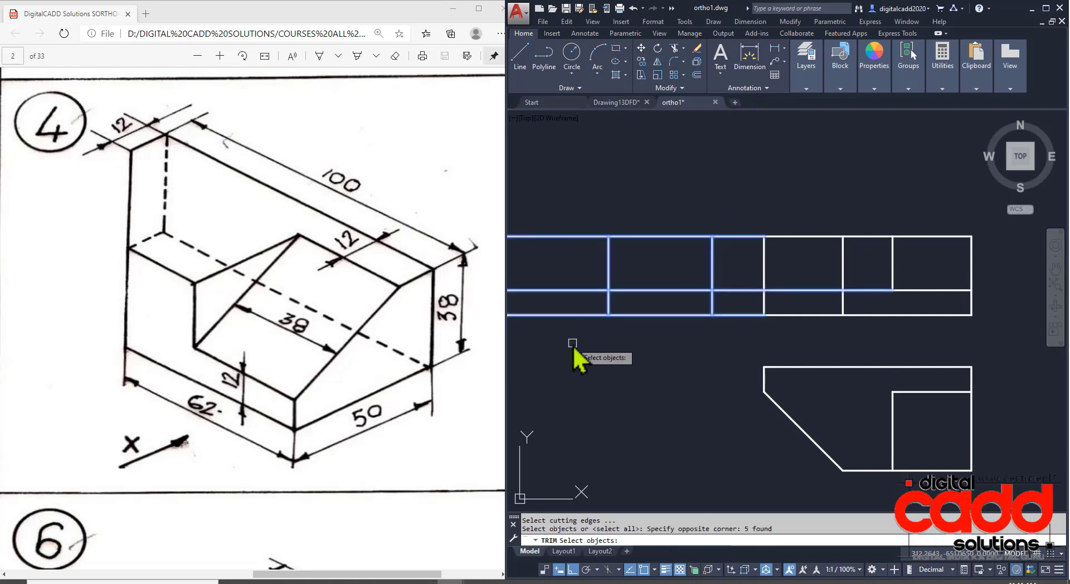
pyautogui.press('Return')
pyautogui.click(573, 342)
pyautogui.click(555, 208)
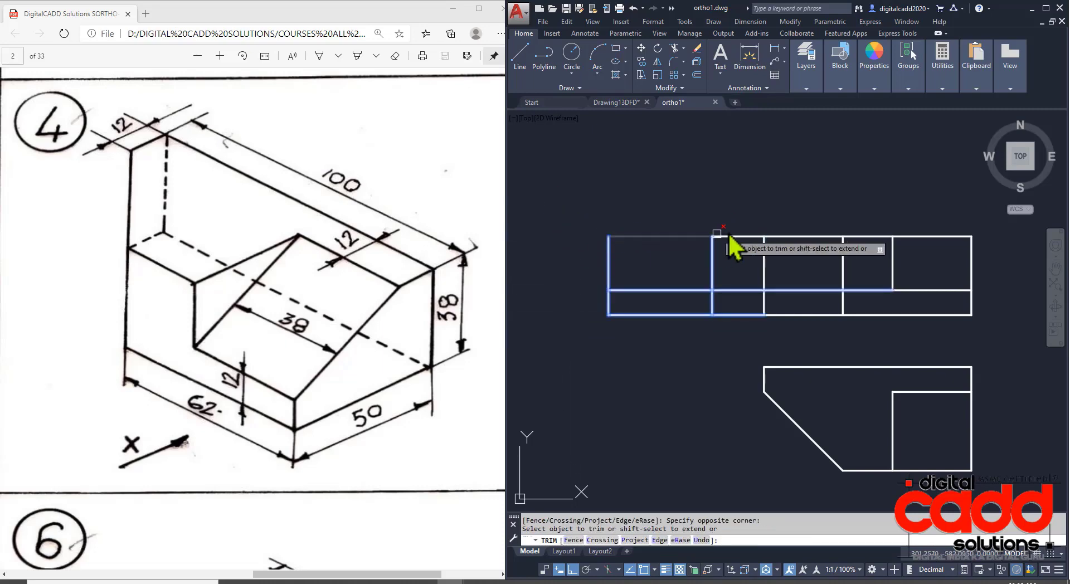
pyautogui.click(752, 218)
pyautogui.click(726, 332)
pyautogui.press('Return')
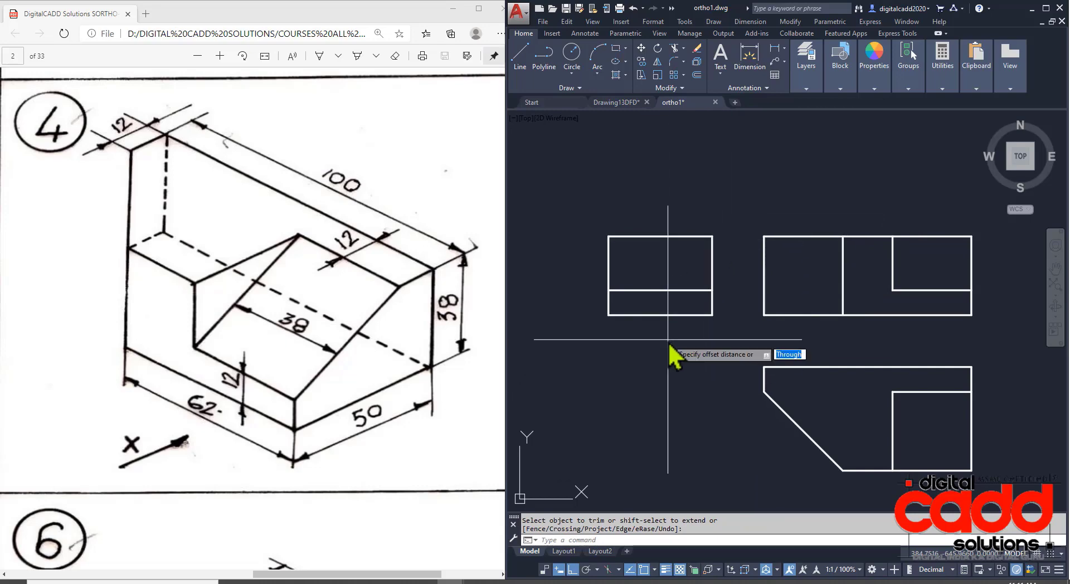
# Step: Offset the side view's right edge 12 to the left, inside the view
pyautogui.write('12')
pyautogui.press('Return')
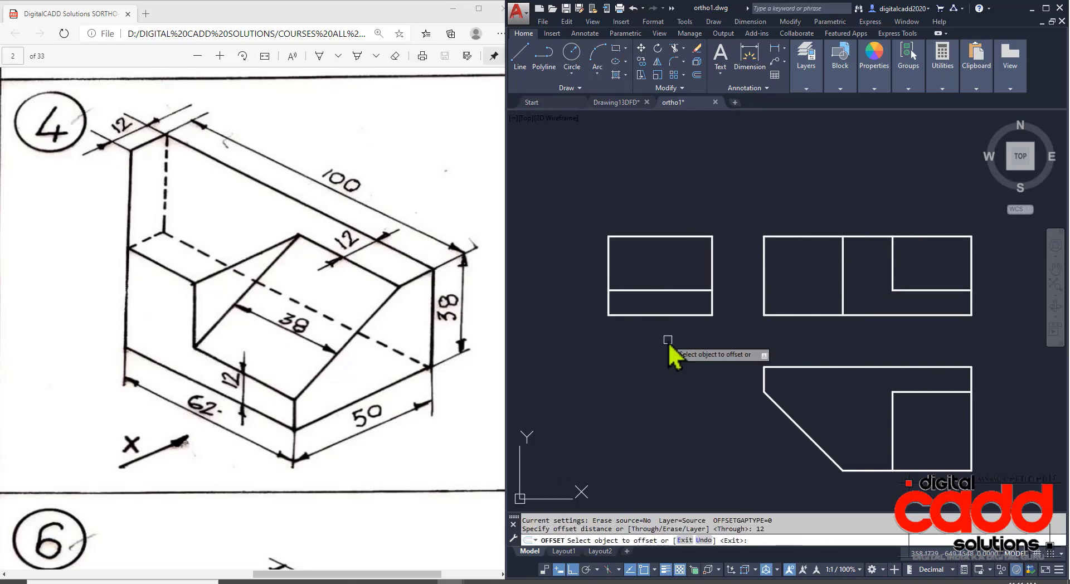
pyautogui.click(712, 276)
pyautogui.click(683, 275)
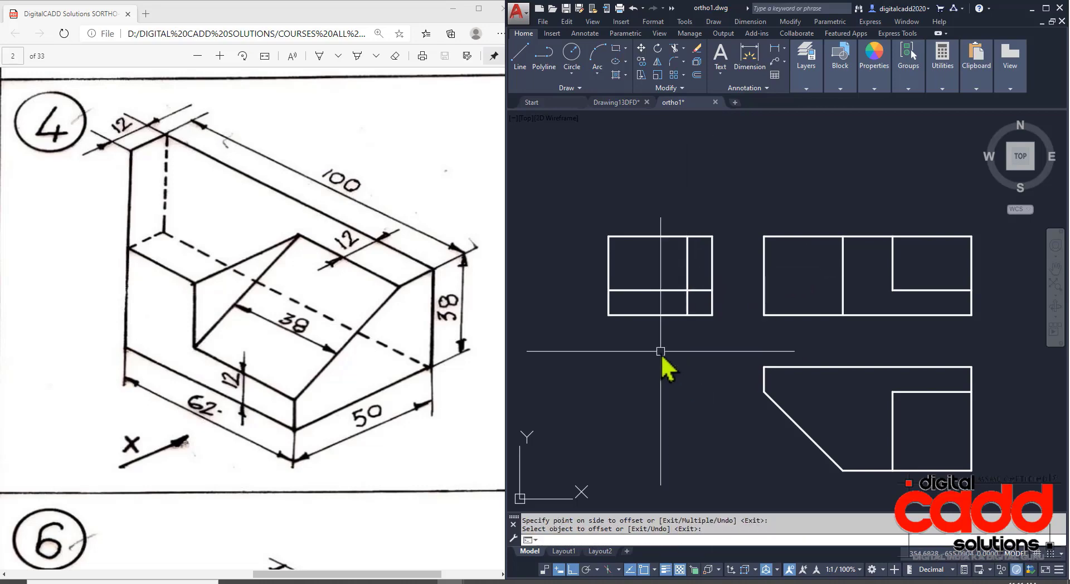
pyautogui.press('Escape')
# Step: Draw the sloping line from the offset line's upper end to where the inner horizontal line meets the side view's left edge
pyautogui.write('l')
pyautogui.press('Return')
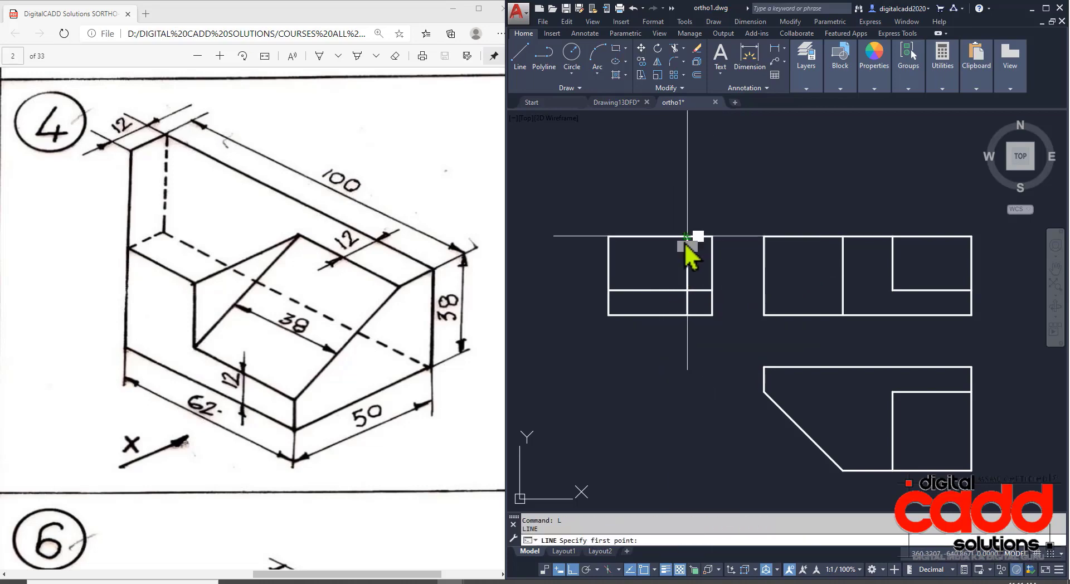
pyautogui.click(686, 237)
pyautogui.click(608, 289)
pyautogui.press('Escape')
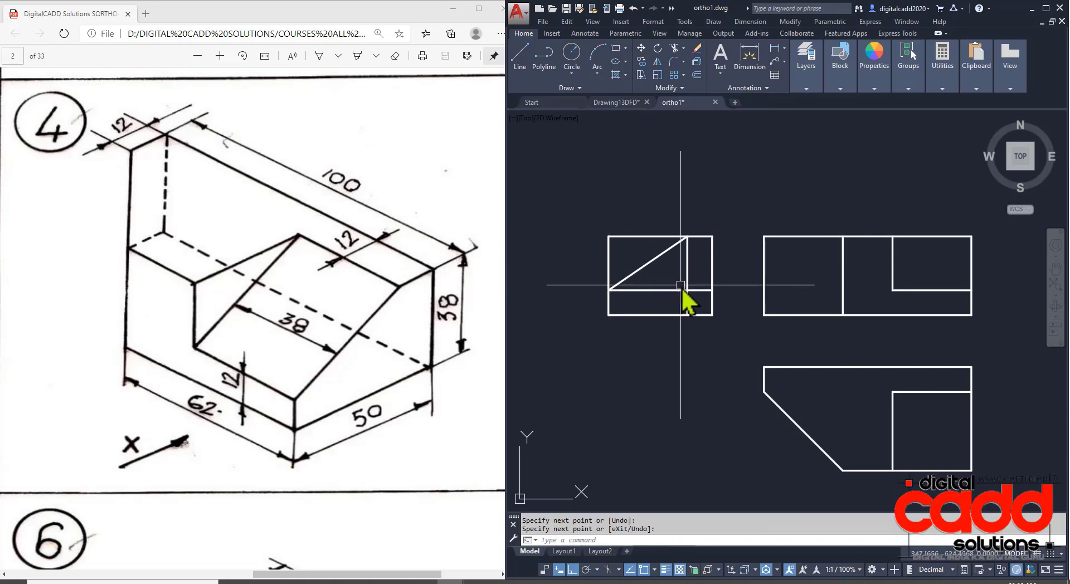
# Step: Erase the inner horizontal line from the side view
pyautogui.click(699, 290)
pyautogui.write('e')
pyautogui.press('Return')
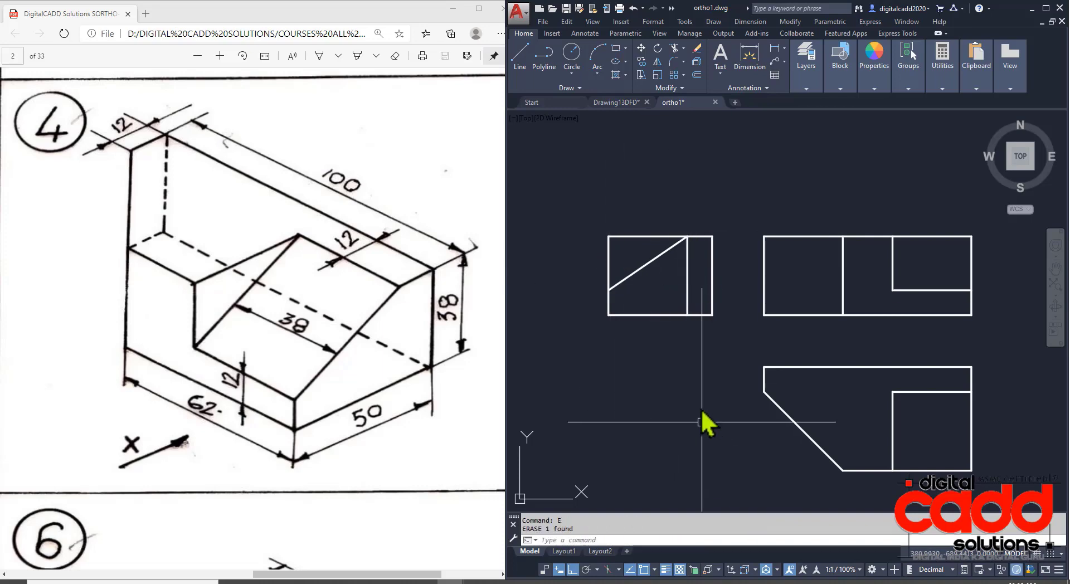
# Step: Match the side view's inner vertical line to the green dashed hidden-line properties of the neighbouring exercise's side view
pyautogui.write('ma')
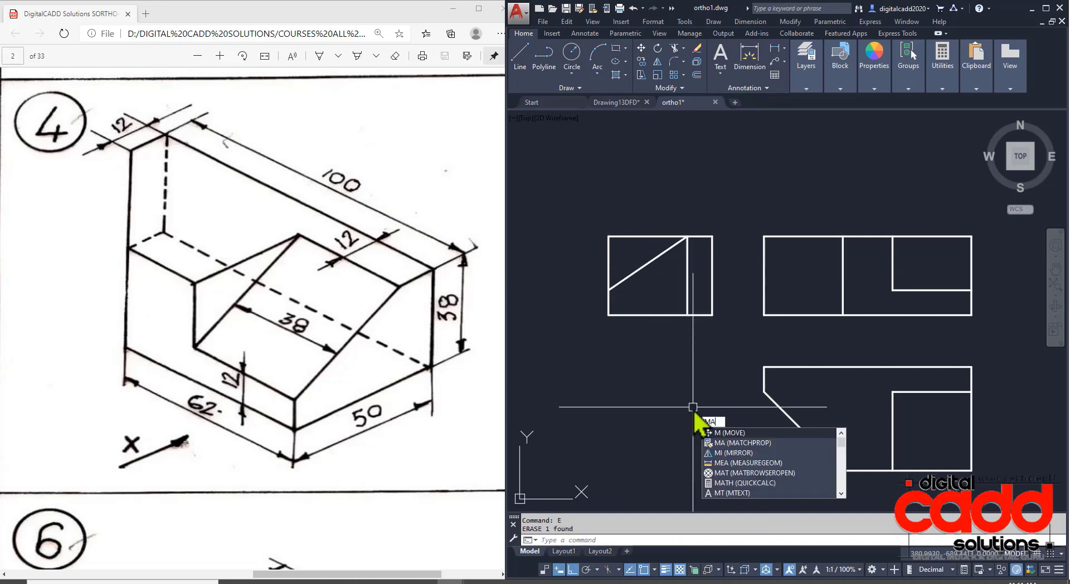
pyautogui.press('Return')
pyautogui.scroll(-5, 710, 384)
pyautogui.scroll(8, 641, 351)
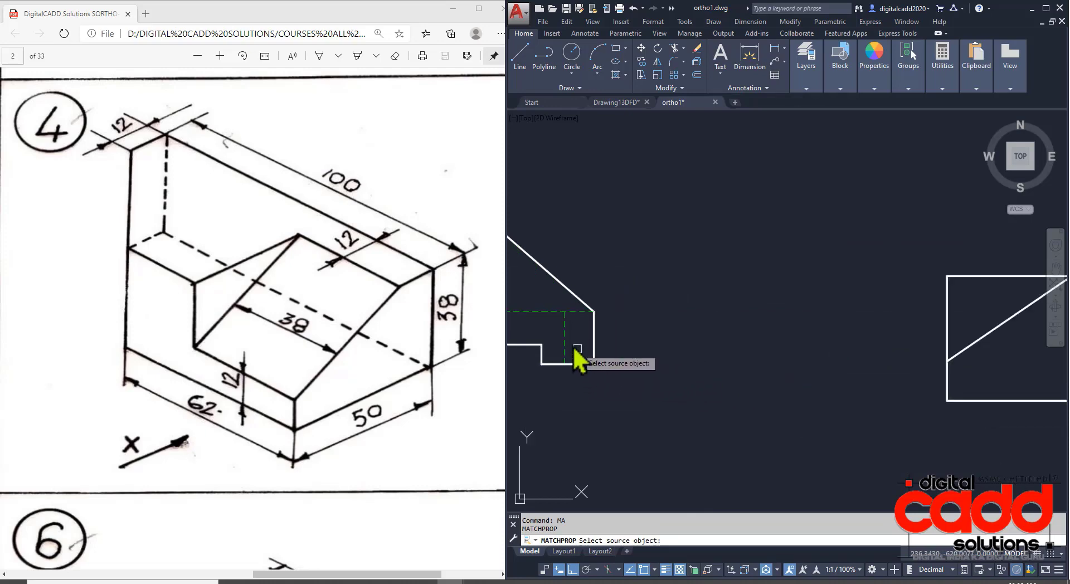
pyautogui.click(566, 344)
pyautogui.scroll(-2, 626, 409)
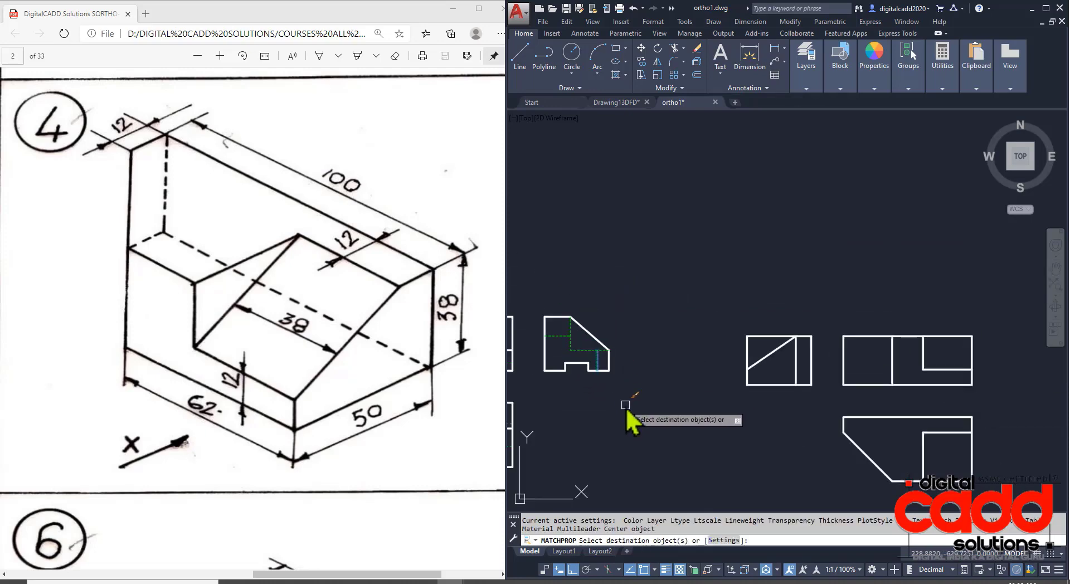
pyautogui.click(796, 369)
pyautogui.press('Return')
pyautogui.scroll(2, 669, 401)
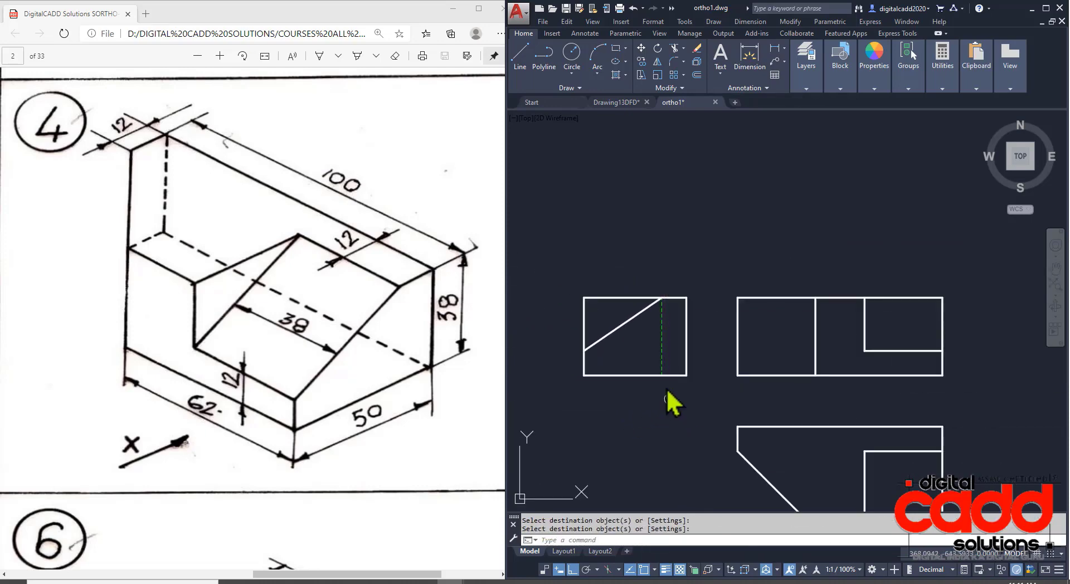
# Step: Look over the finished views of this exercise and compare them with the neighbouring exercises' views
pyautogui.moveTo(667, 391)
pyautogui.mouseDown(button='middle')
pyautogui.moveTo(626, 302)
pyautogui.moveTo(628, 322)
pyautogui.mouseUp(button='middle')
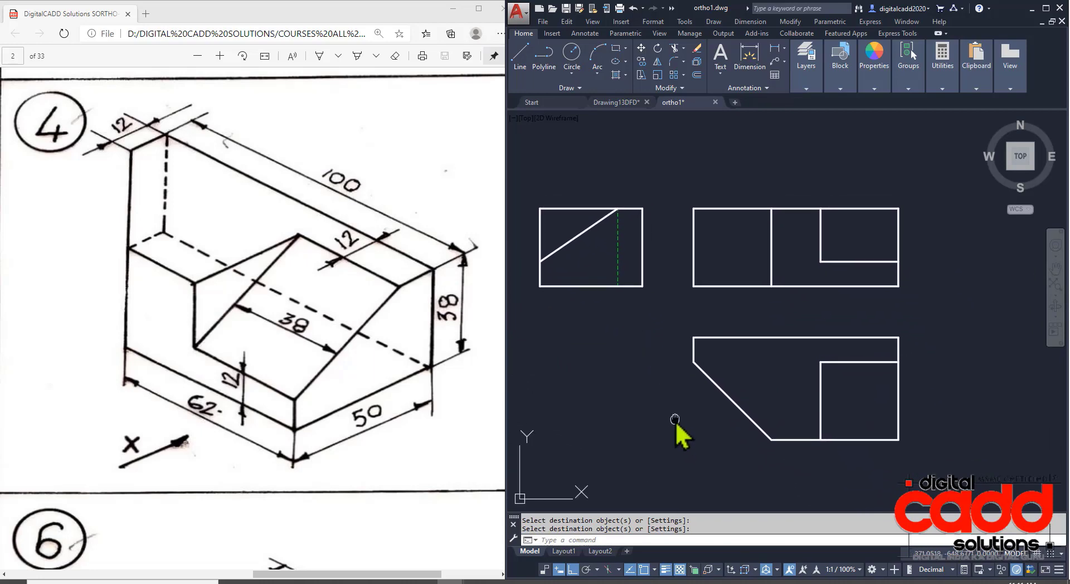
pyautogui.moveTo(675, 419); pyautogui.dragTo(687, 417, button='middle')
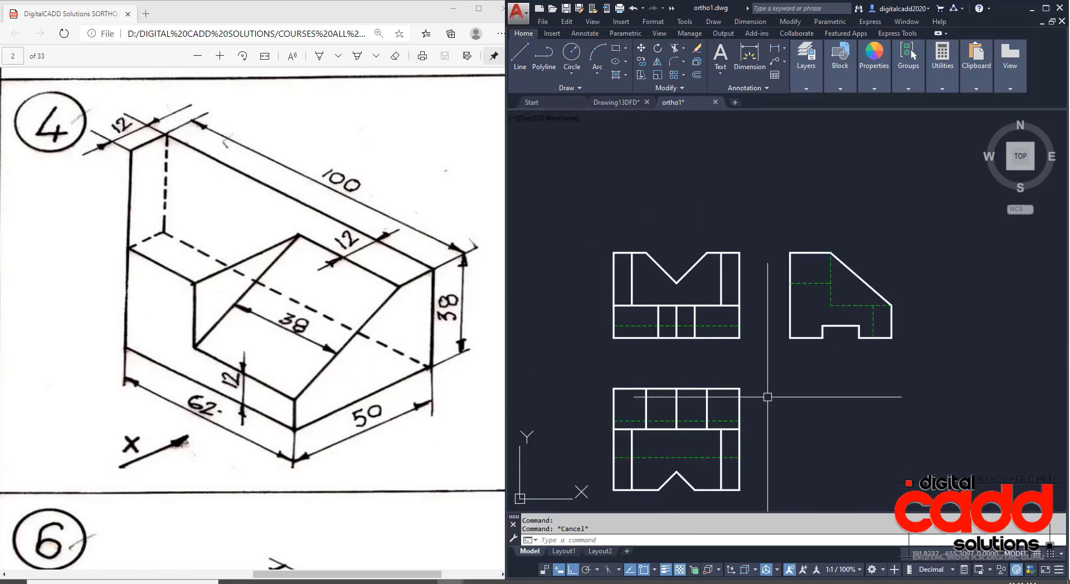
pyautogui.scroll(-3, 768, 397)
pyautogui.moveTo(855, 466); pyautogui.dragTo(791, 345, button='middle')
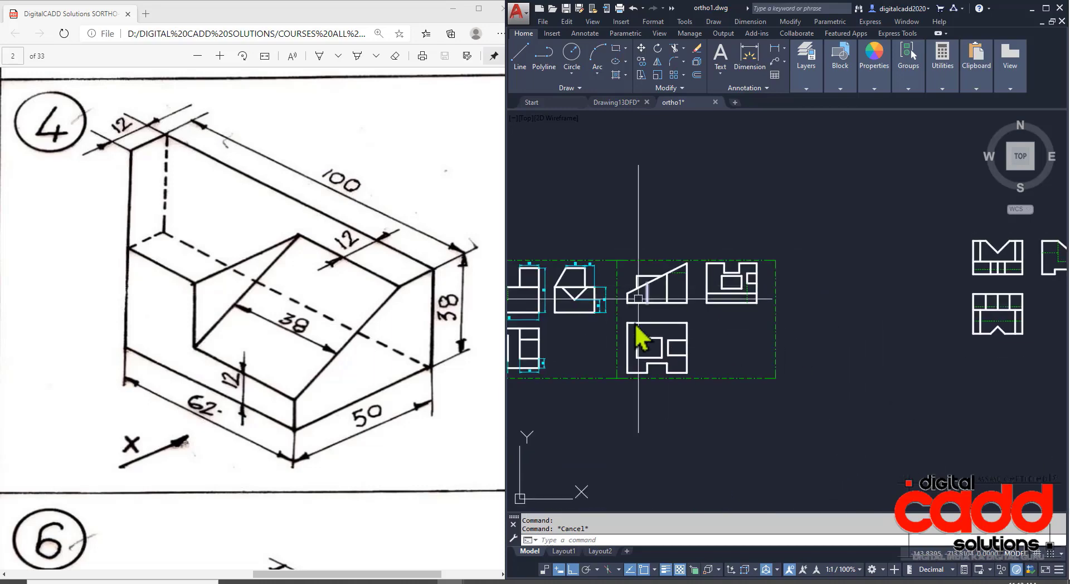
pyautogui.moveTo(819, 390); pyautogui.dragTo(590, 412, button='middle')
pyautogui.scroll(4, 793, 295)
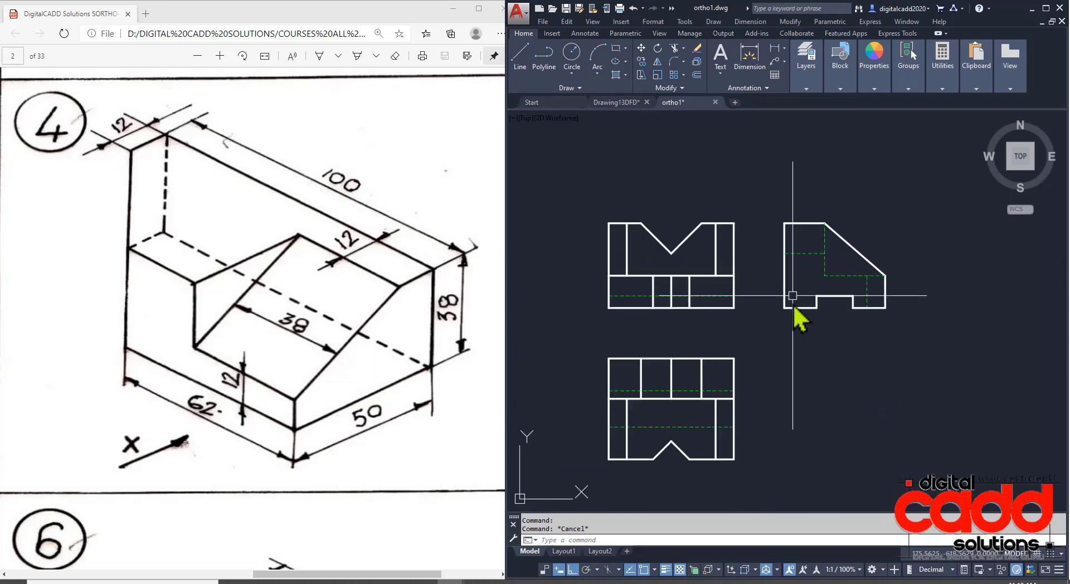
pyautogui.scroll(-3, 865, 341)
pyautogui.moveTo(865, 342); pyautogui.dragTo(626, 465, button='middle')
pyautogui.scroll(3, 808, 450)
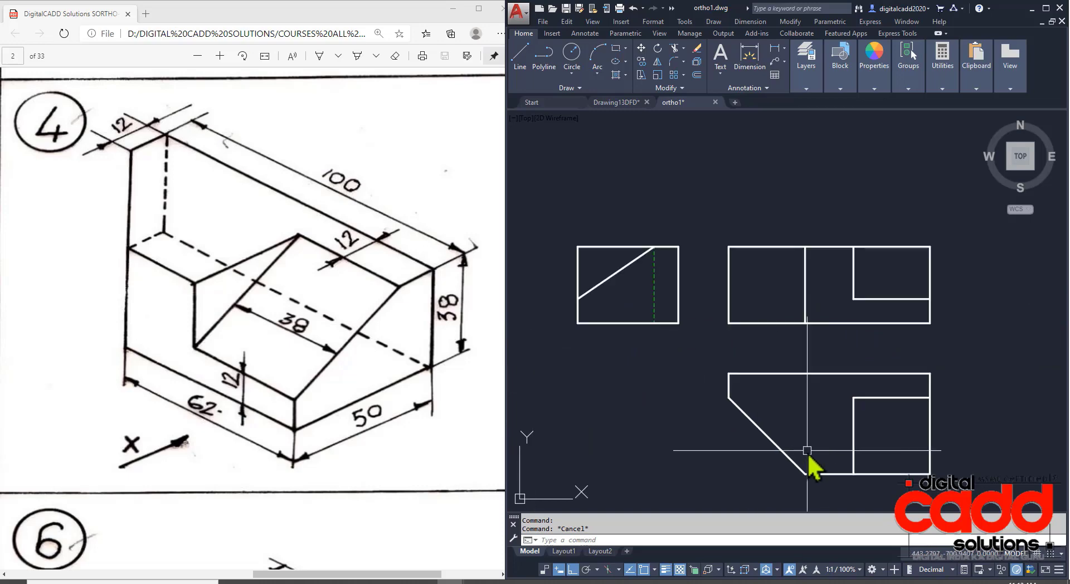
# Step: Copy the last exercise frame twice to the right, placing the copies edge to edge in the same row
pyautogui.scroll(-5, 817, 327)
pyautogui.moveTo(707, 338); pyautogui.dragTo(884, 346, button='middle')
pyautogui.click(690, 386)
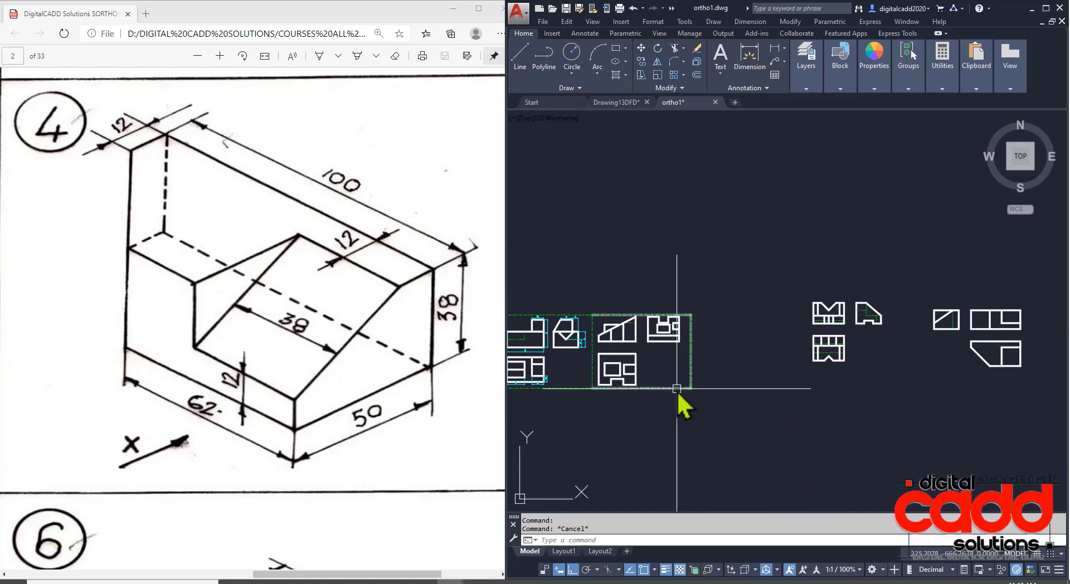
pyautogui.rightClick(689, 504)
pyautogui.click(719, 558)
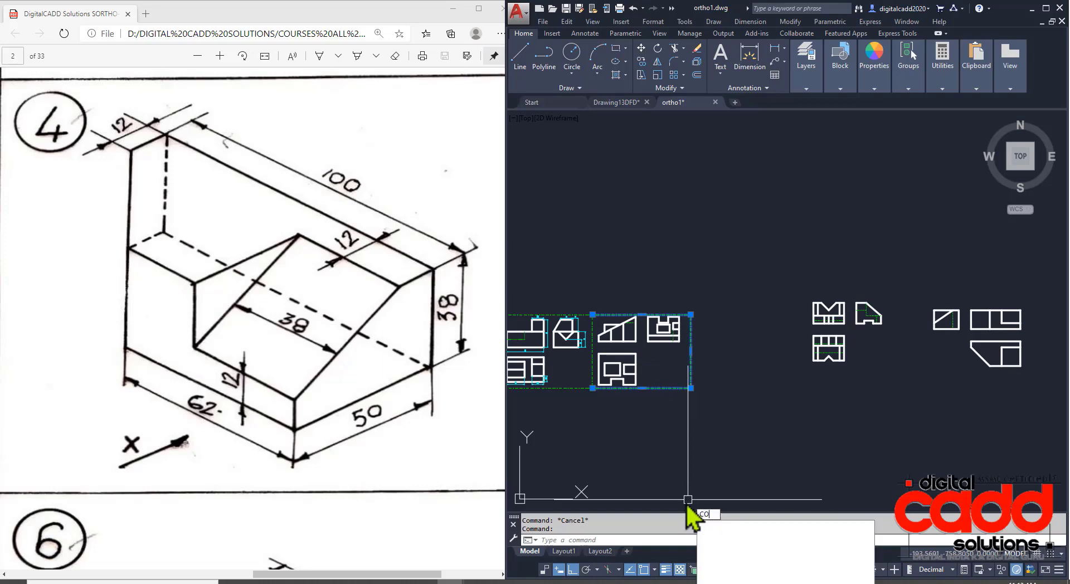
pyautogui.click(592, 389)
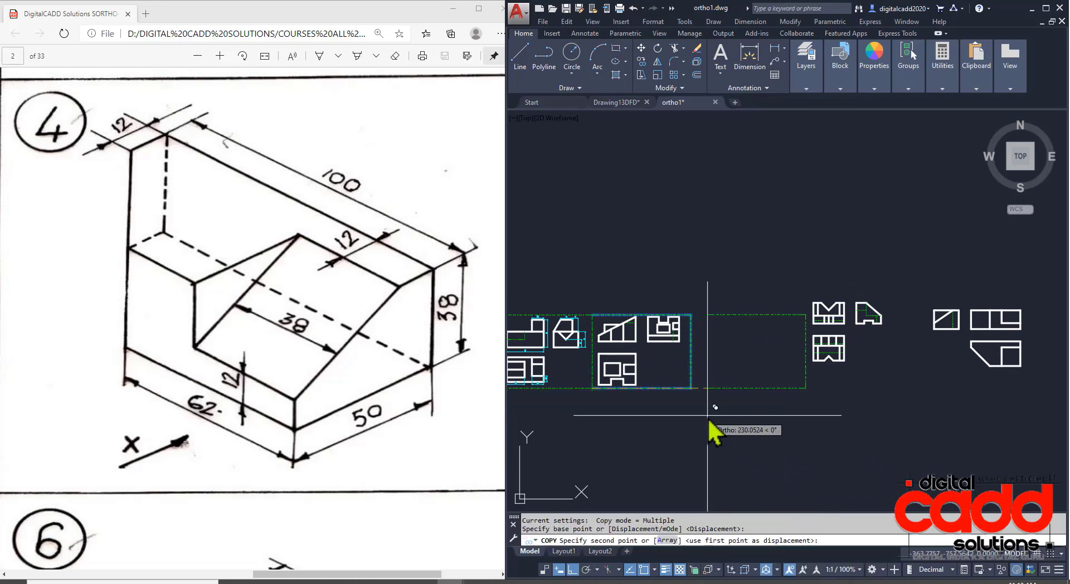
pyautogui.click(788, 390)
pyautogui.press('Return')
# Step: Move the V-notched part's three views into the first empty frame, with Ortho turned off for free placement
pyautogui.click(809, 270)
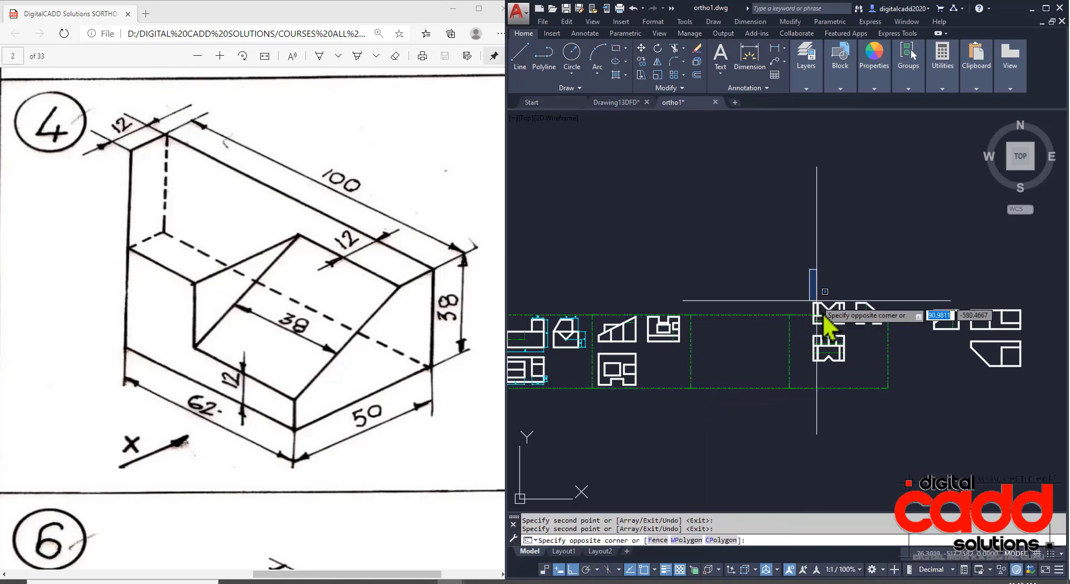
pyautogui.click(925, 380)
pyautogui.write('m')
pyautogui.press('Return')
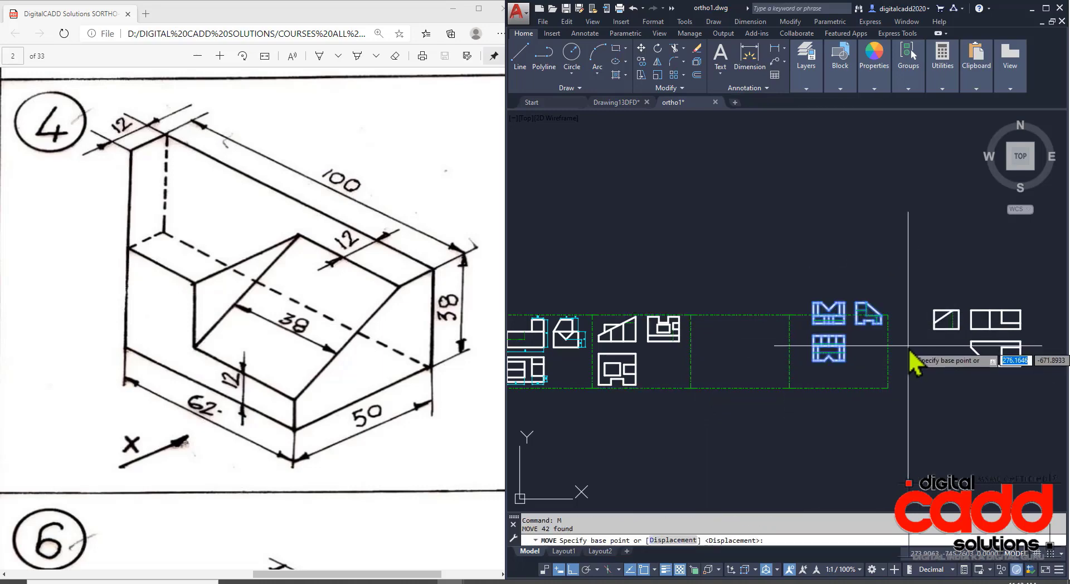
pyautogui.click(909, 347)
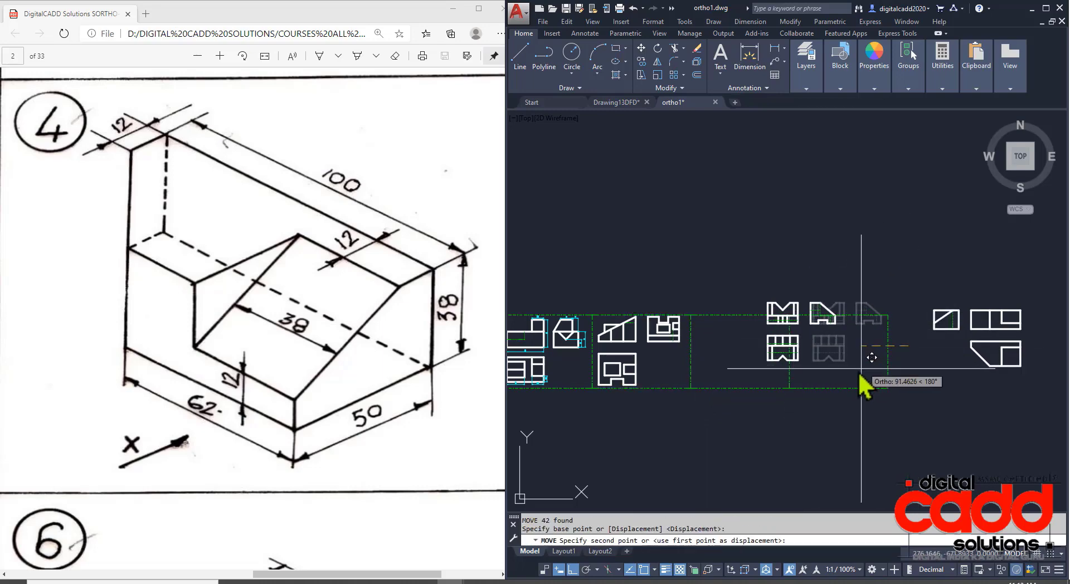
pyautogui.click(572, 569)
pyautogui.scroll(4, 724, 368)
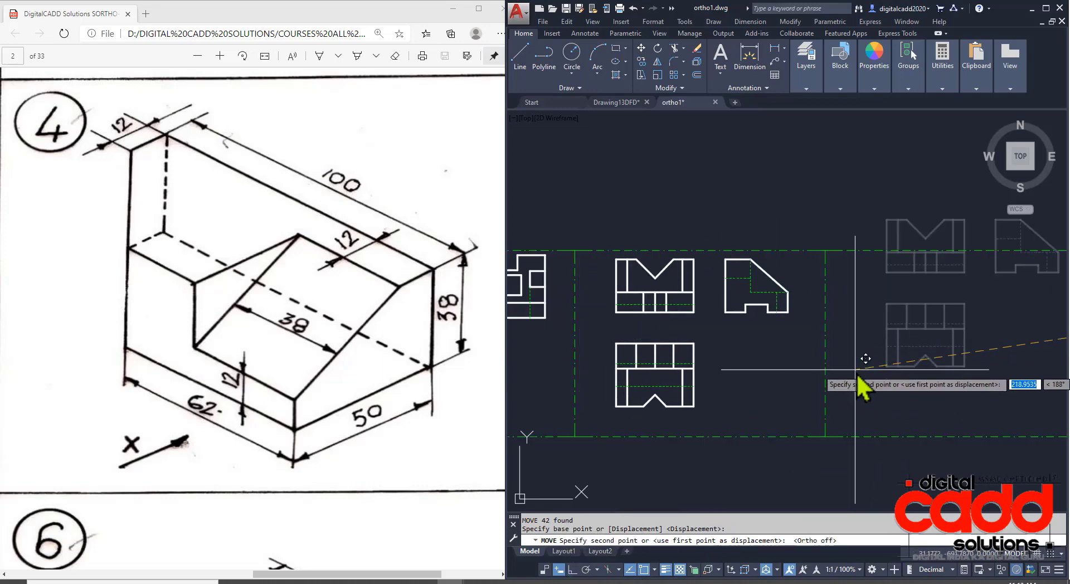
pyautogui.click(863, 375)
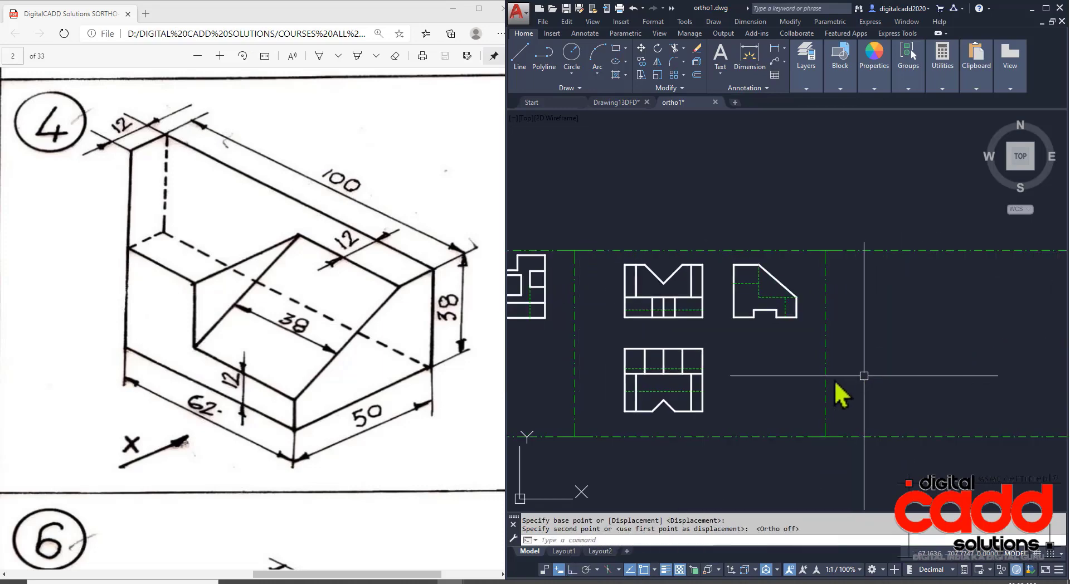
# Step: Move the three views of exercise 4 into the last empty frame of the row
pyautogui.scroll(-3, 838, 394)
pyautogui.scroll(1, 691, 334)
pyautogui.press('space')
pyautogui.click(681, 276)
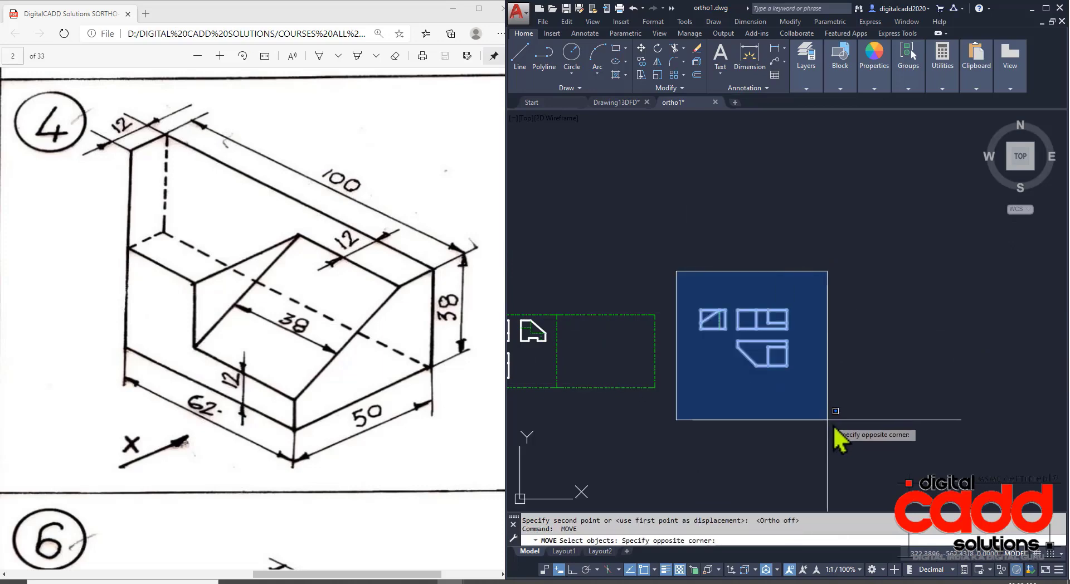
pyautogui.click(836, 433)
pyautogui.press('Return')
pyautogui.click(803, 341)
pyautogui.scroll(2, 629, 357)
pyautogui.moveTo(628, 358); pyautogui.dragTo(912, 359, button='middle')
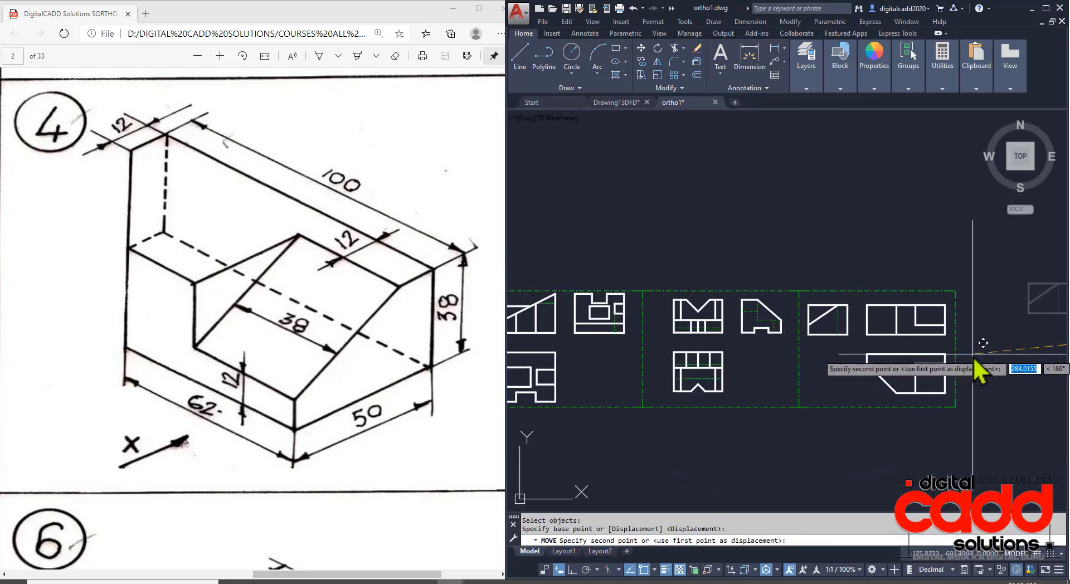
pyautogui.click(782, 326)
# Step: Maximize the drawing window and bring the right-hand frames of the row into view
pyautogui.scroll(-3, 753, 340)
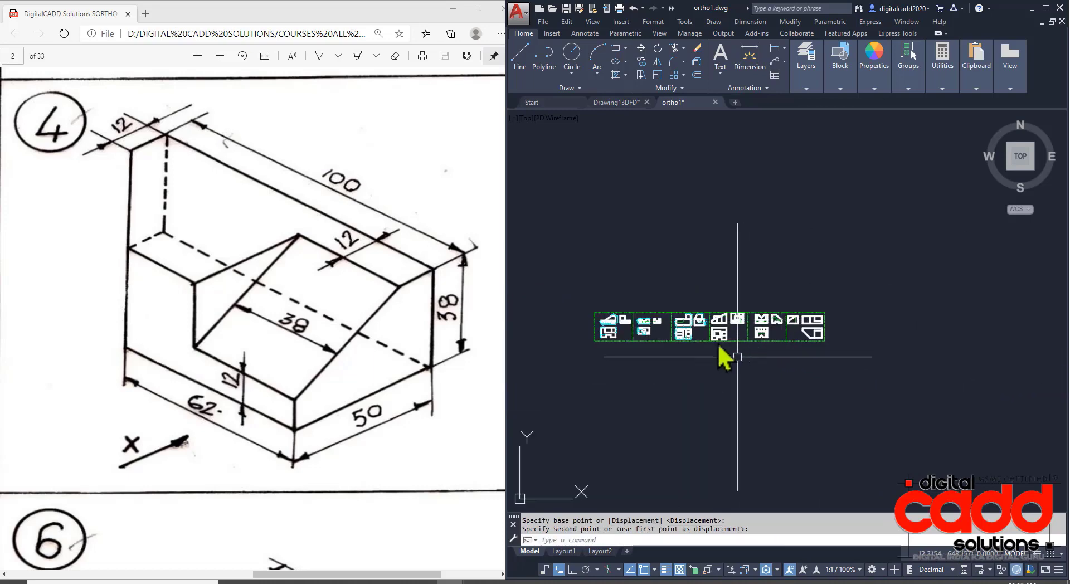
pyautogui.scroll(2, 719, 351)
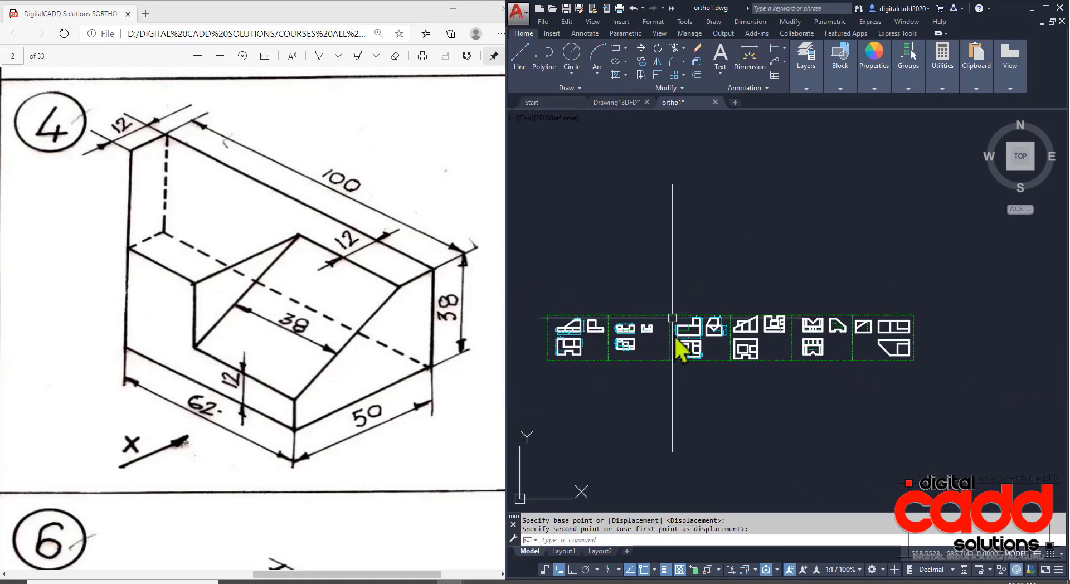
pyautogui.click(1043, 12)
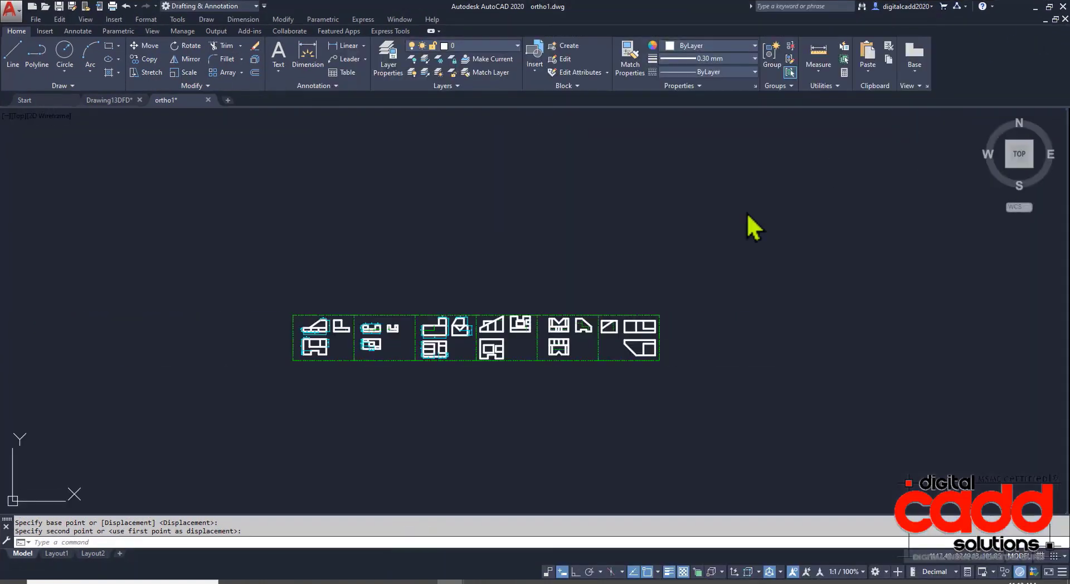
pyautogui.scroll(5, 451, 351)
pyautogui.moveTo(615, 415)
pyautogui.mouseDown(button='middle')
pyautogui.moveTo(281, 335)
pyautogui.moveTo(328, 338)
pyautogui.mouseUp(button='middle')
pyautogui.scroll(-2, 370, 339)
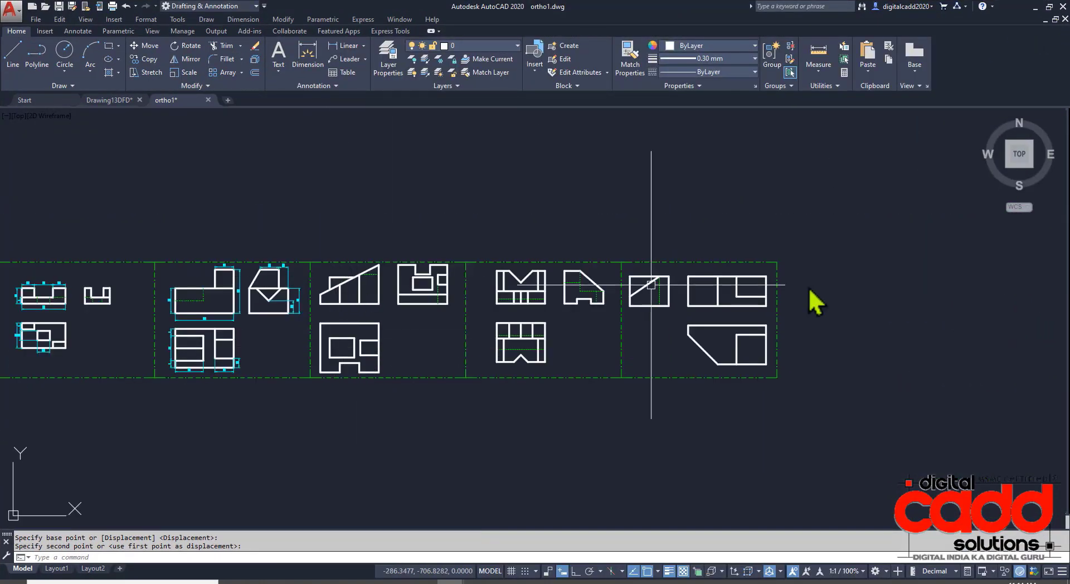
# Step: Move the last three frames with their views beneath the first three, aligning their upper-left corner with the first frame's lower-left corner
pyautogui.click(798, 199)
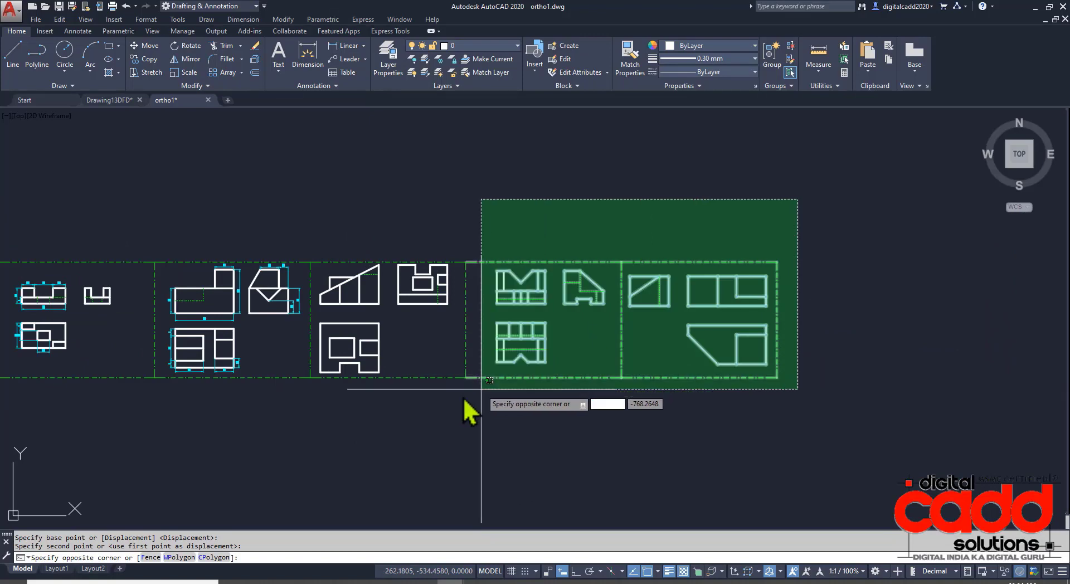
pyautogui.click(310, 396)
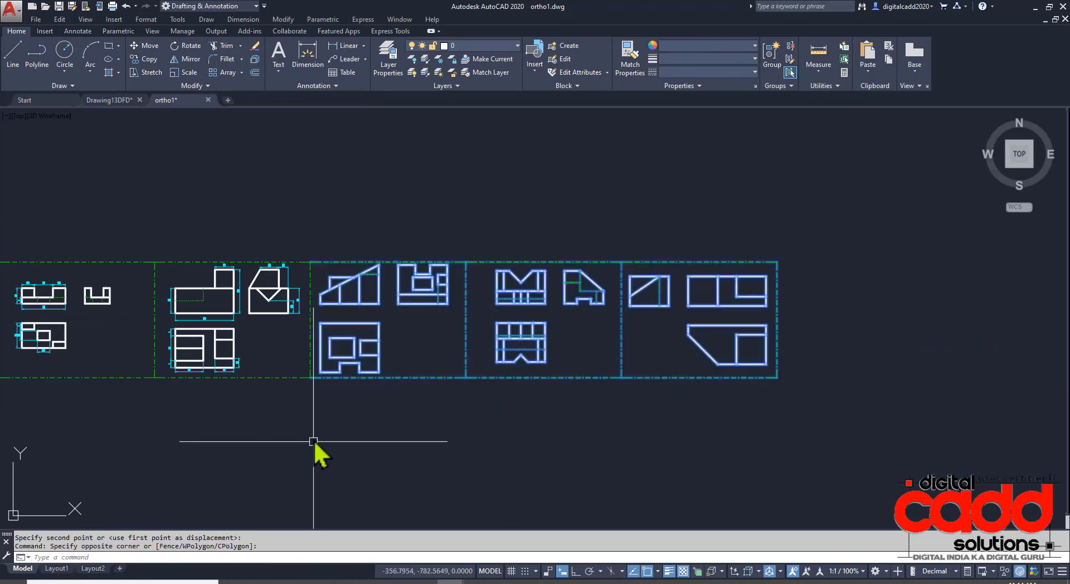
pyautogui.write('m')
pyautogui.press('Return')
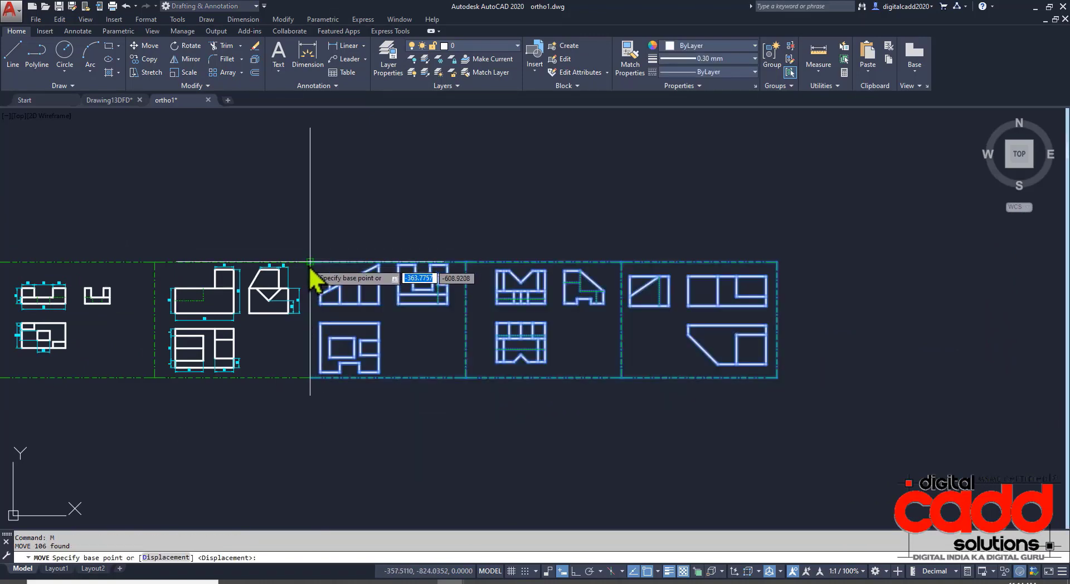
pyautogui.click(310, 262)
pyautogui.scroll(-4, 377, 354)
pyautogui.scroll(7, 181, 377)
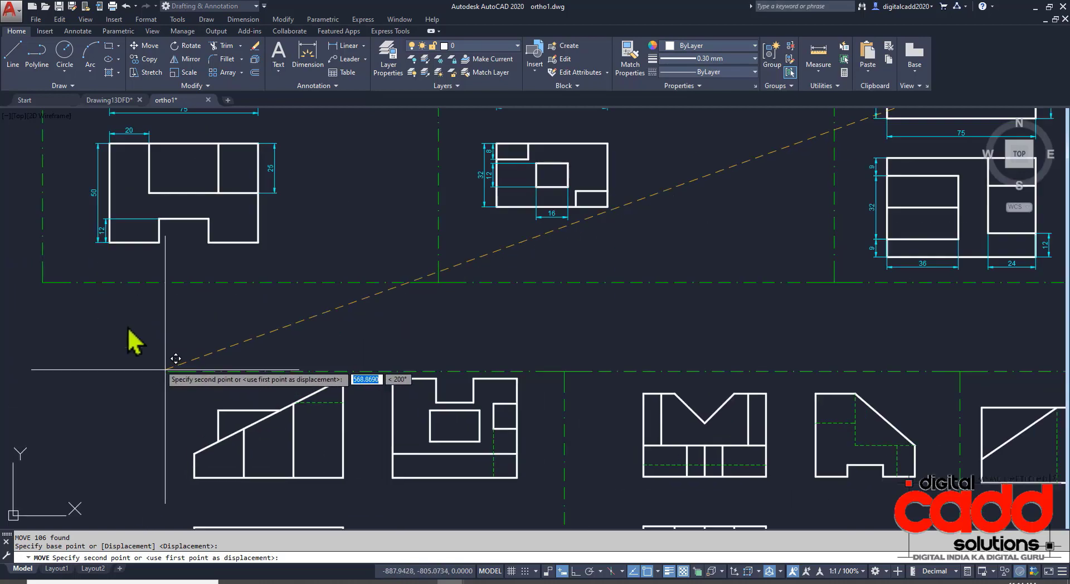
pyautogui.click(43, 283)
pyautogui.scroll(-4, 212, 427)
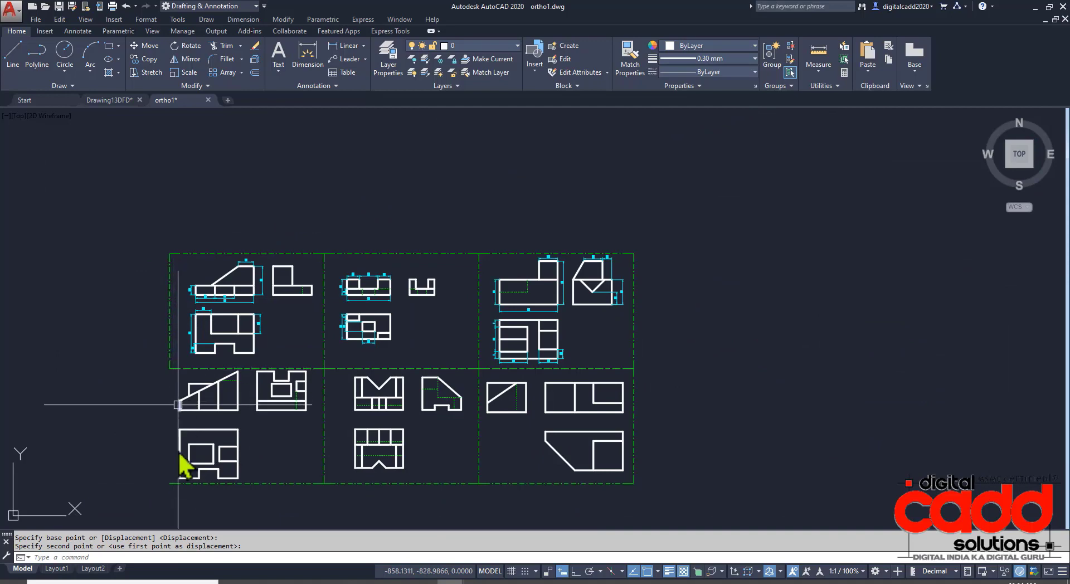
# Step: Draw a line closing the open left edge of the lower-left frame, from its bottom corner up to the upper row
pyautogui.scroll(2, 147, 514)
pyautogui.write('l')
pyautogui.press('Return')
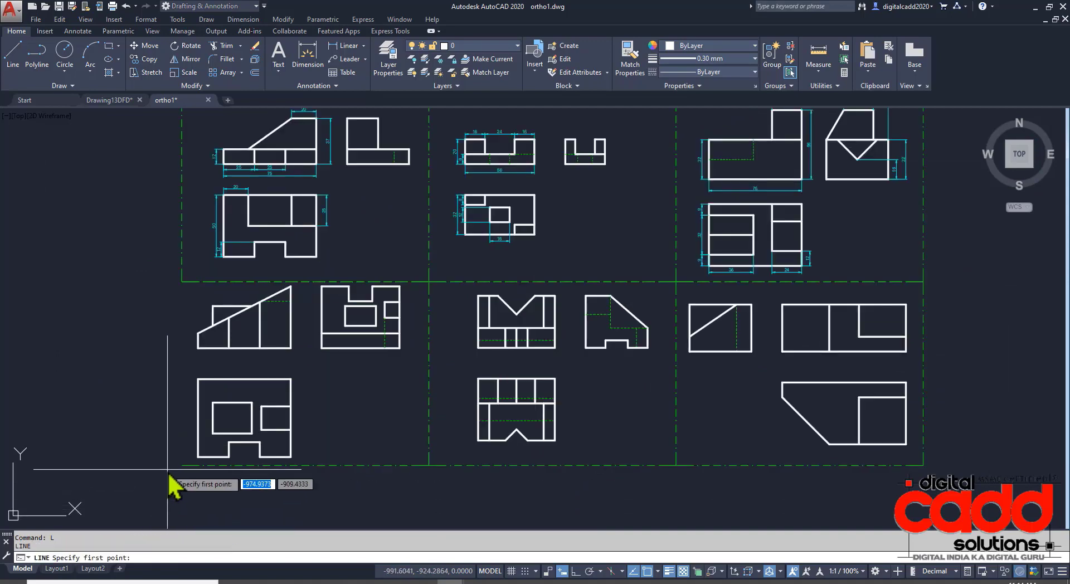
pyautogui.click(181, 465)
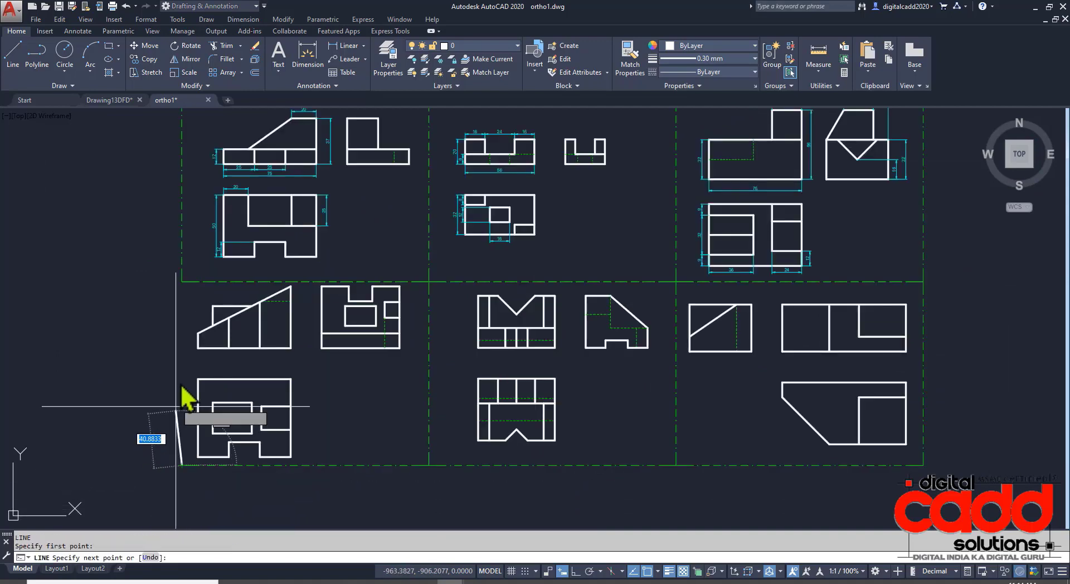
pyautogui.click(182, 282)
pyautogui.press('Return')
# Step: Match the new left edge line's properties to the green dash-dot frame border
pyautogui.write('MA')
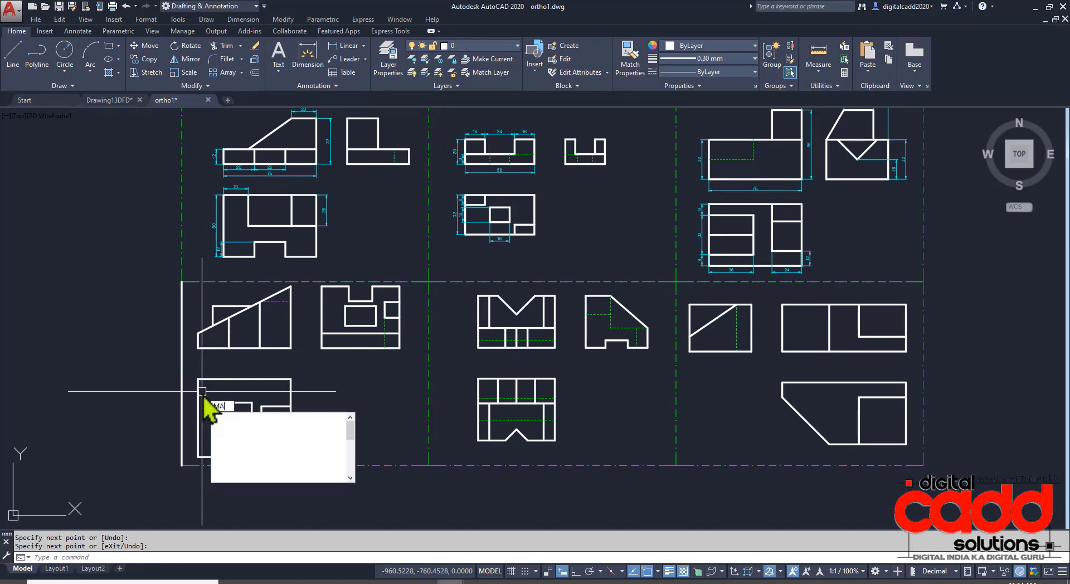
pyautogui.press('Return')
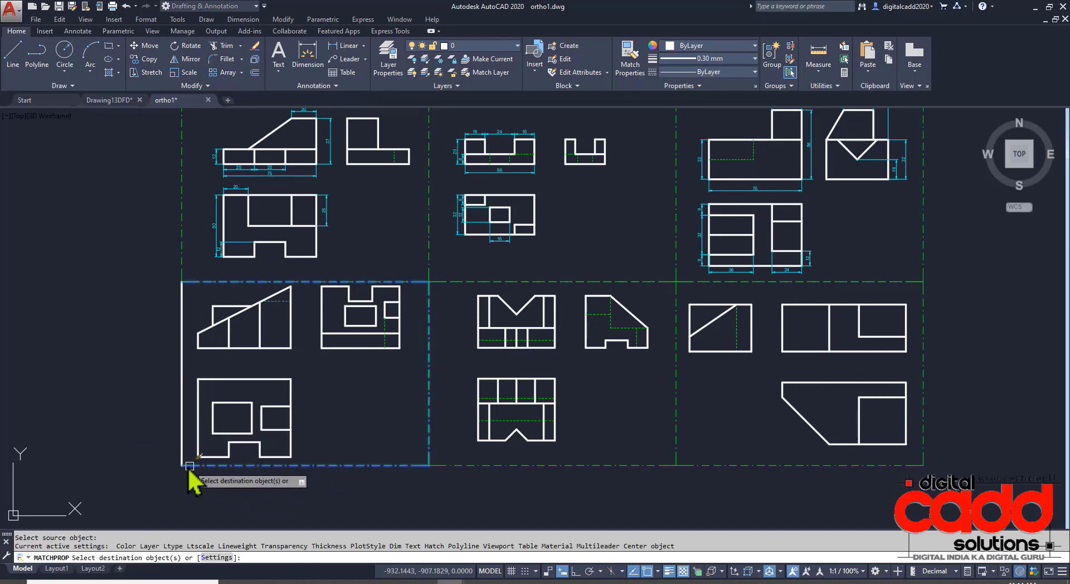
pyautogui.click(186, 463)
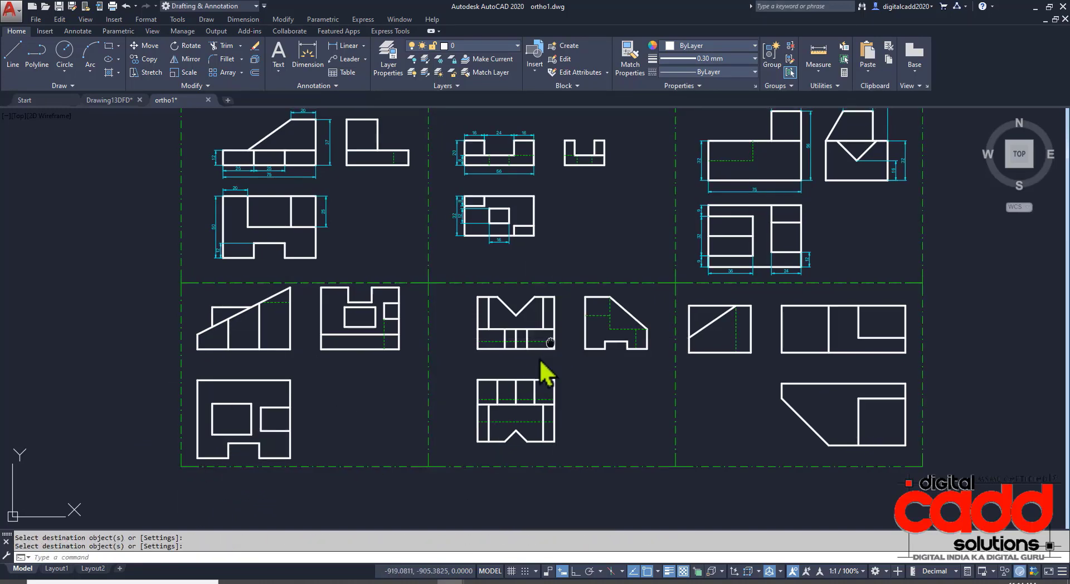
# Step: Switch to the clean screen display and zoom to all six framed exercises as objects, leaving some margin around the grid
pyautogui.moveTo(552, 357); pyautogui.dragTo(511, 406, button='middle')
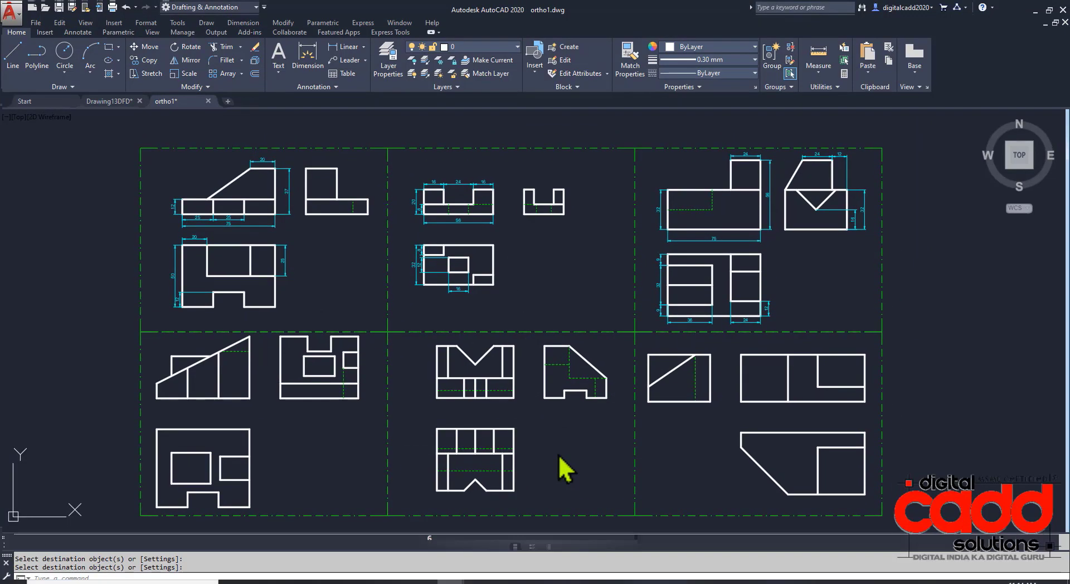
pyautogui.hotkey('ctrl', '0')
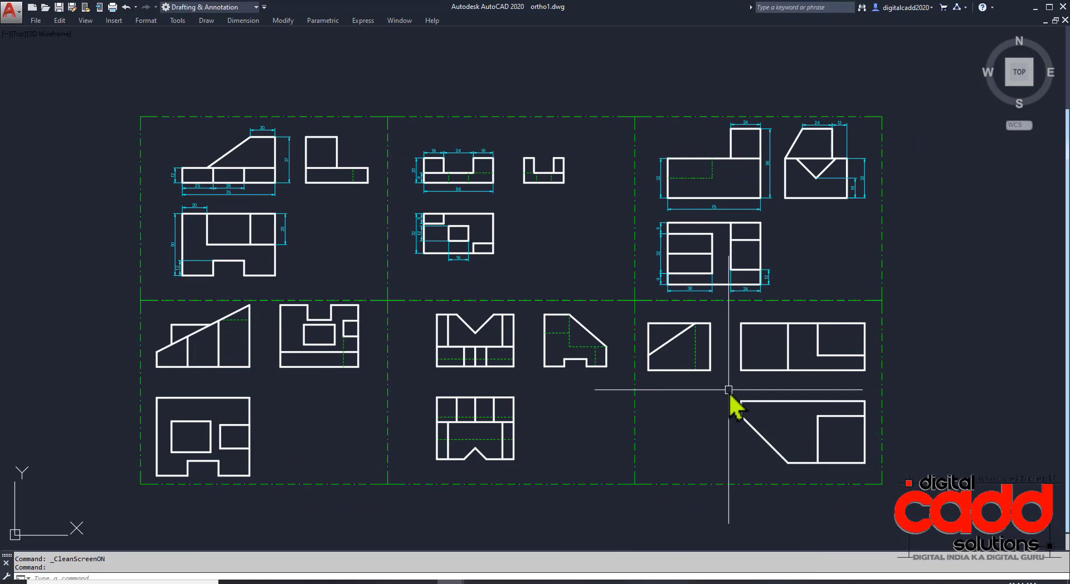
pyautogui.write('z')
pyautogui.press('Return')
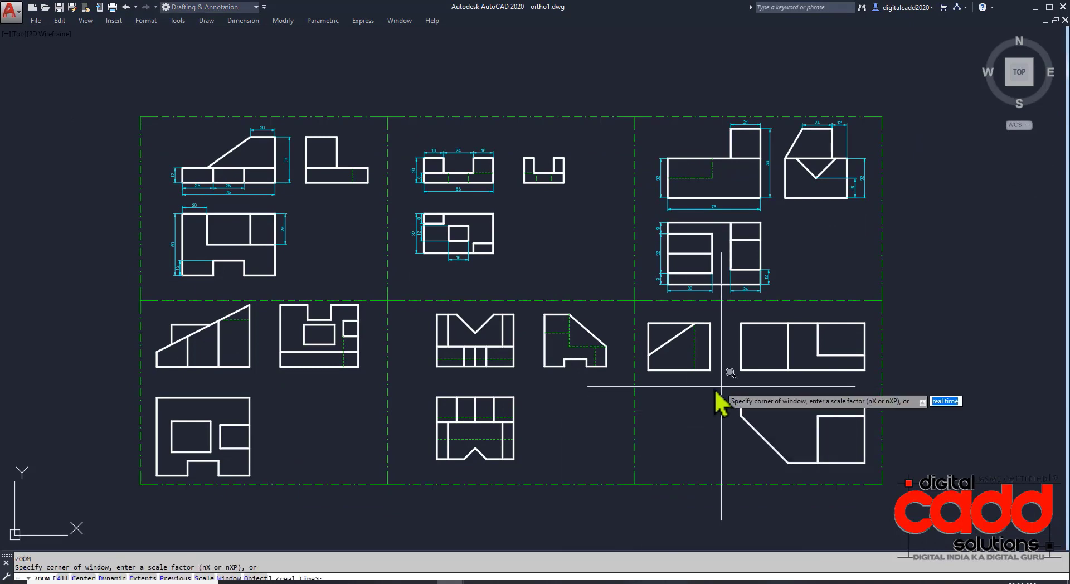
pyautogui.write('O')
pyautogui.press('Return')
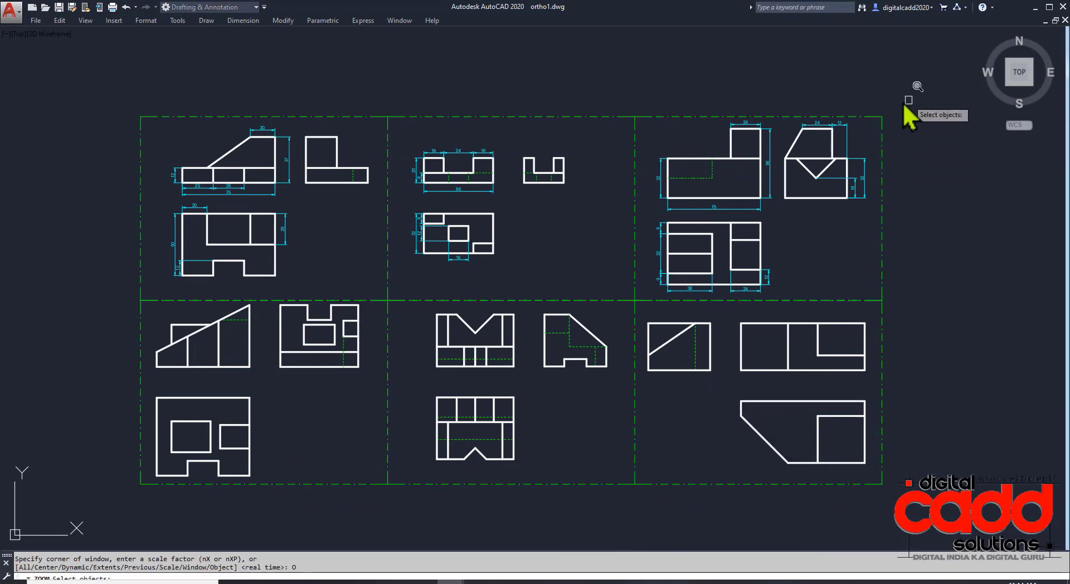
pyautogui.click(901, 101)
pyautogui.click(128, 498)
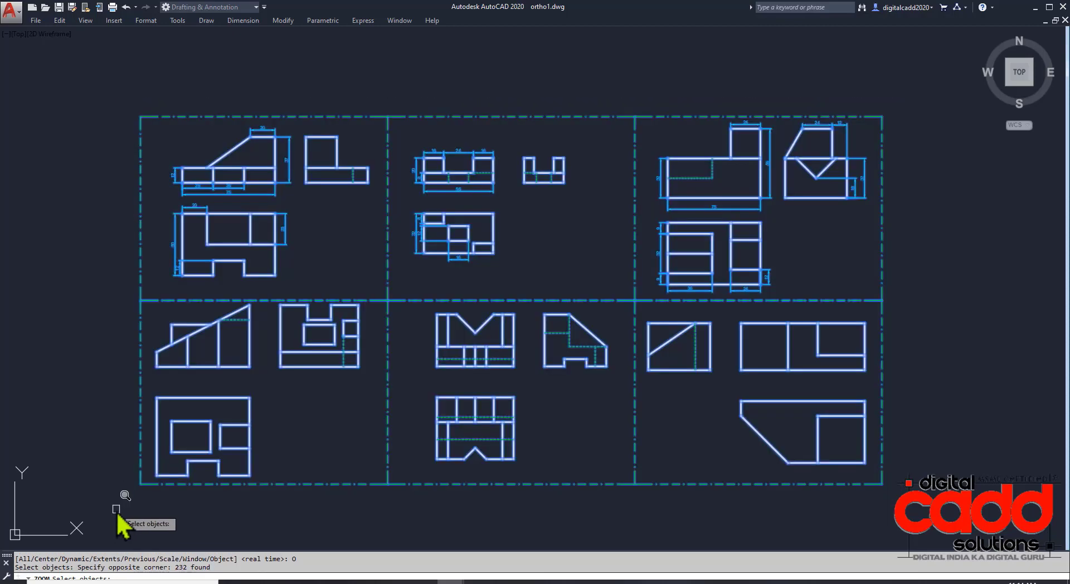
pyautogui.press('Return')
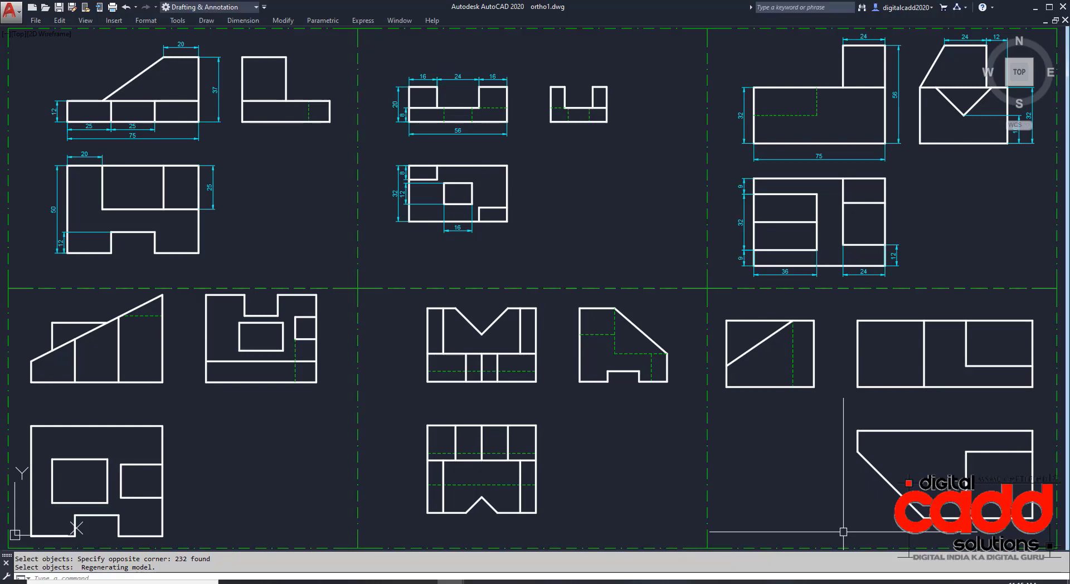
pyautogui.scroll(-3, 630, 326)
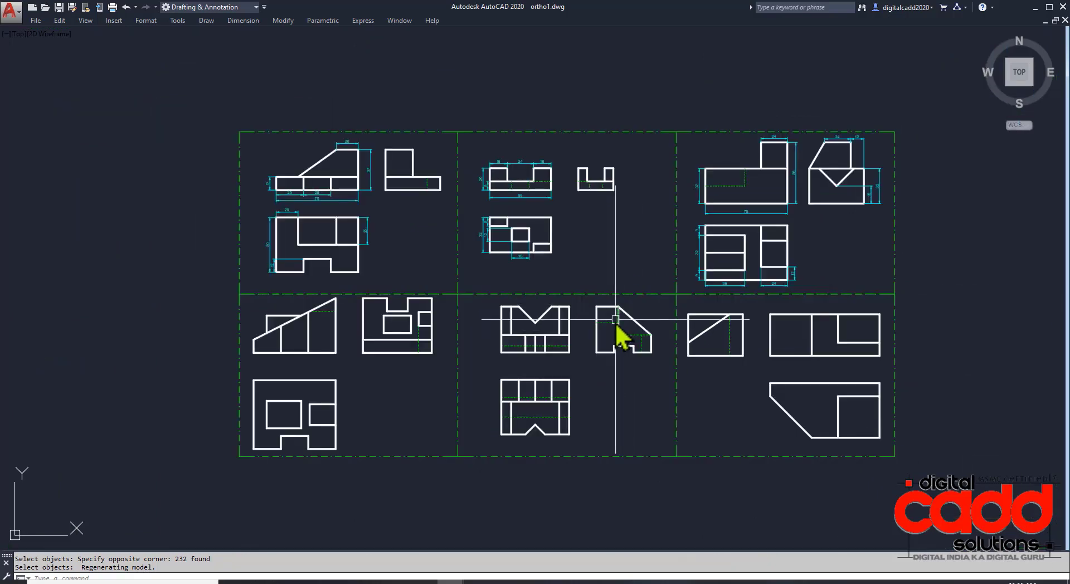